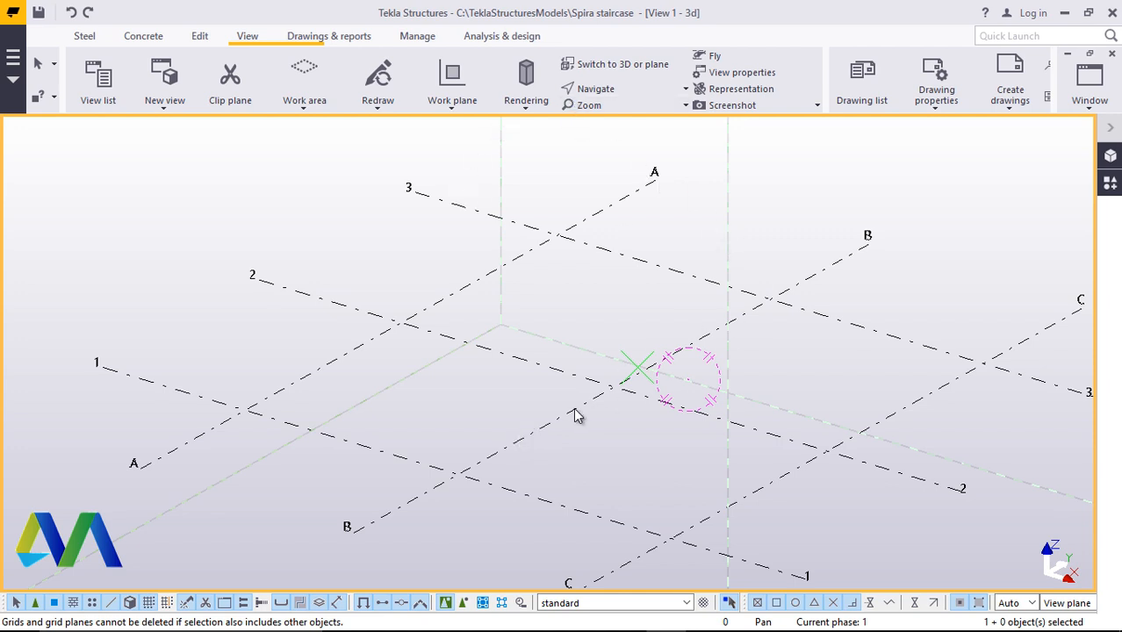
Place a steel column at a grid point near the model origin using the Column command
scroll(579, 406, "down", 2)
scroll(589, 393, "up", 5)
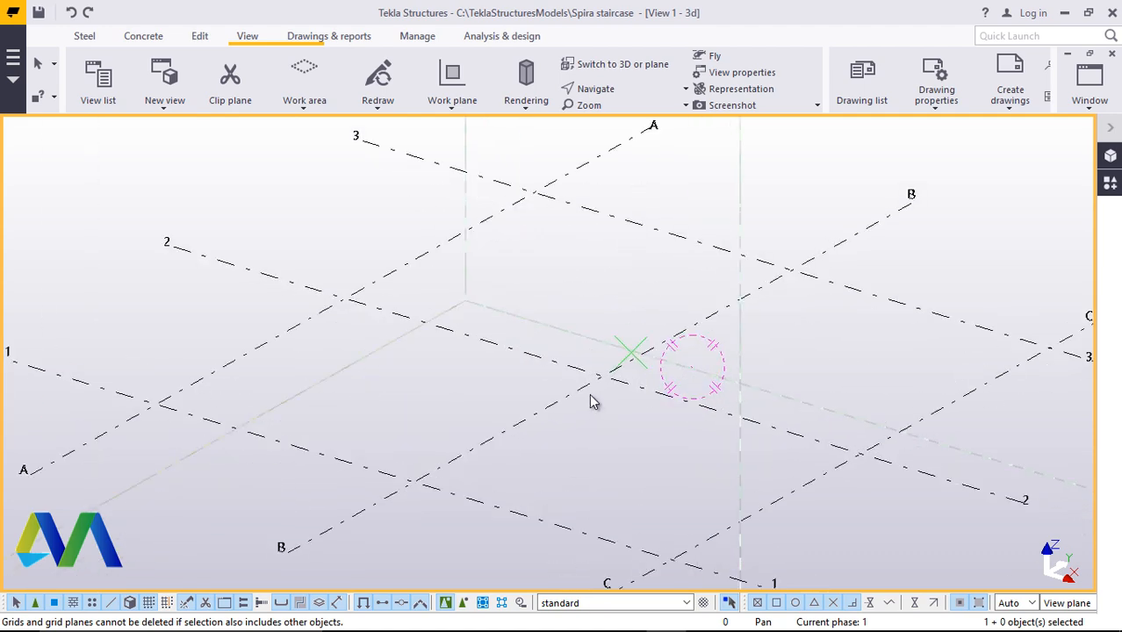
left_click(84, 36)
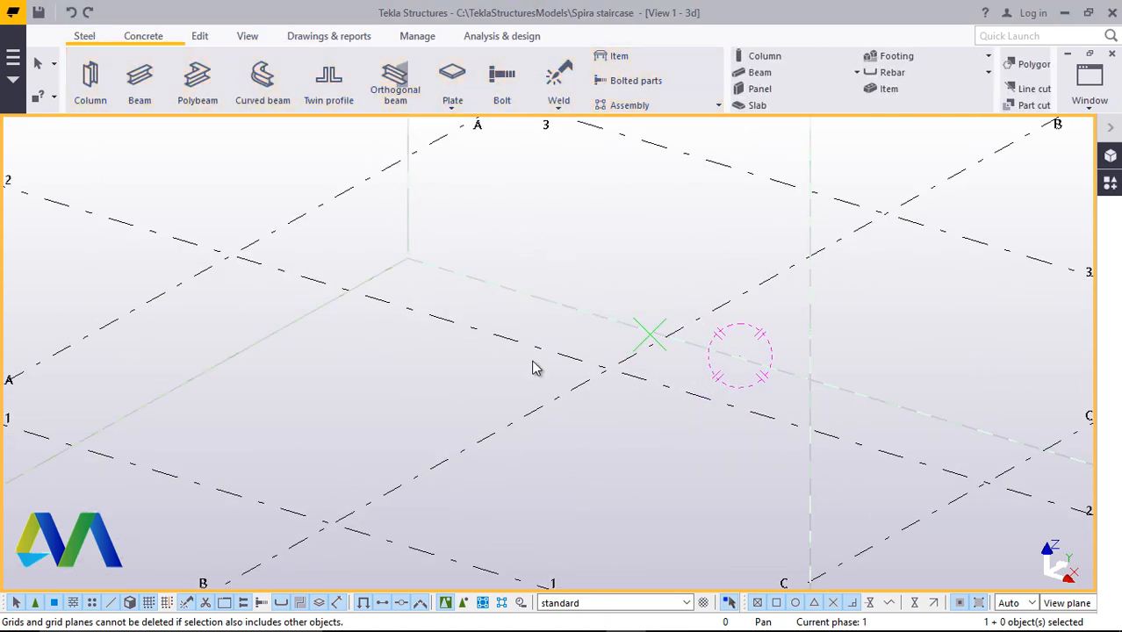
scroll(534, 369, "down", 3)
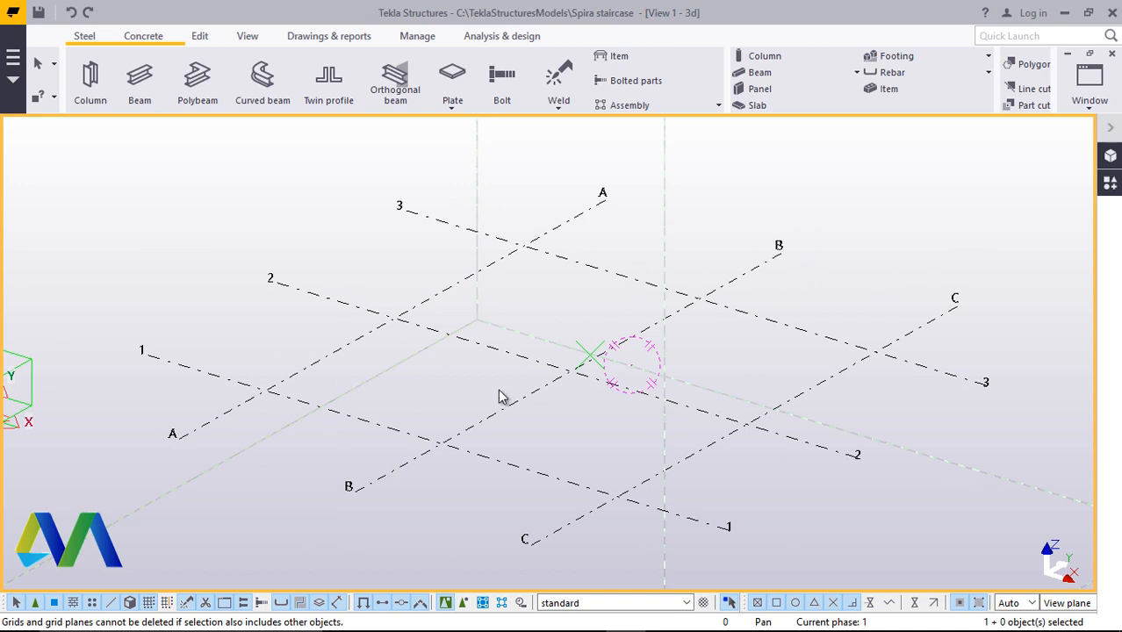
left_click(91, 92)
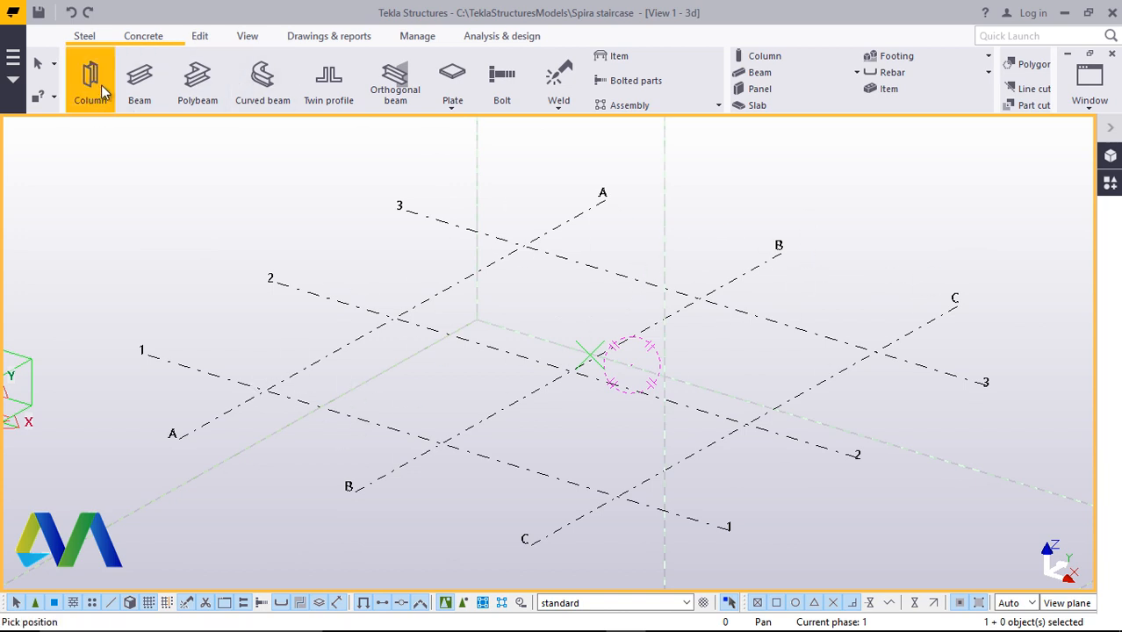
scroll(596, 408, "up", 4)
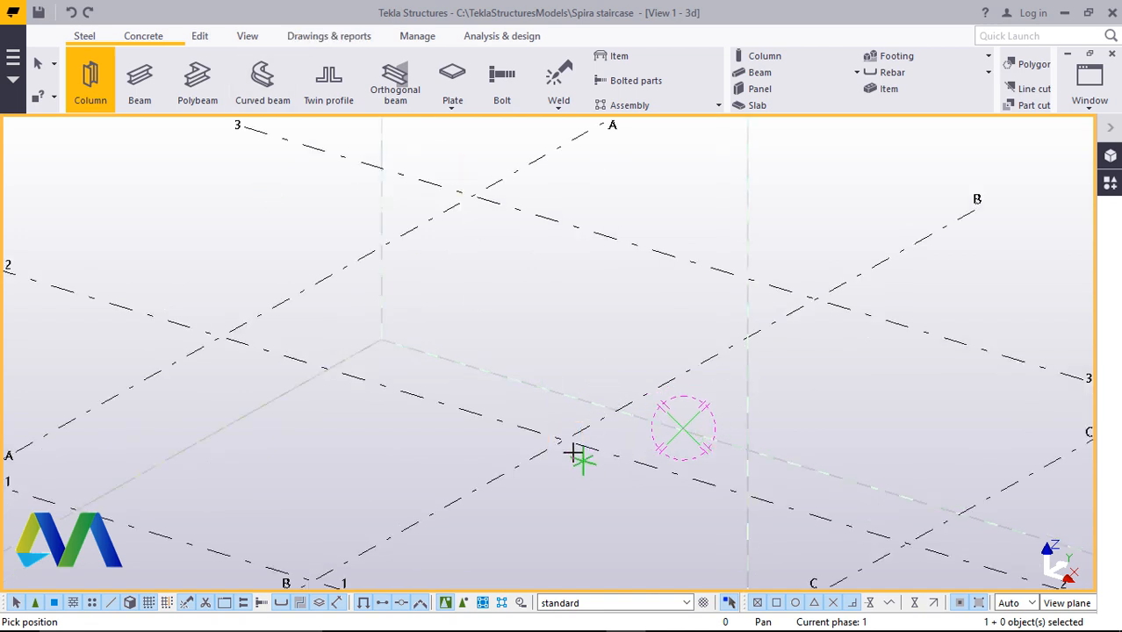
left_click(564, 441)
scroll(601, 336, "up", 2)
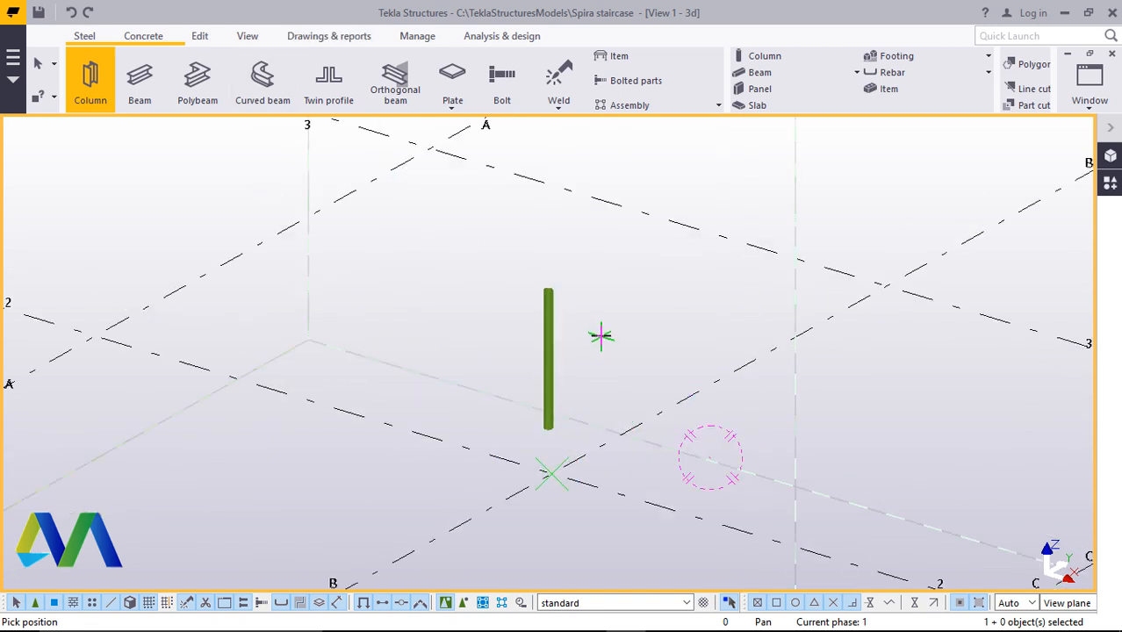
right_click(614, 266)
left_click(646, 279)
Change the column's profile to CHS406.4*8.0 and apply it to the placed column
double_click(544, 326)
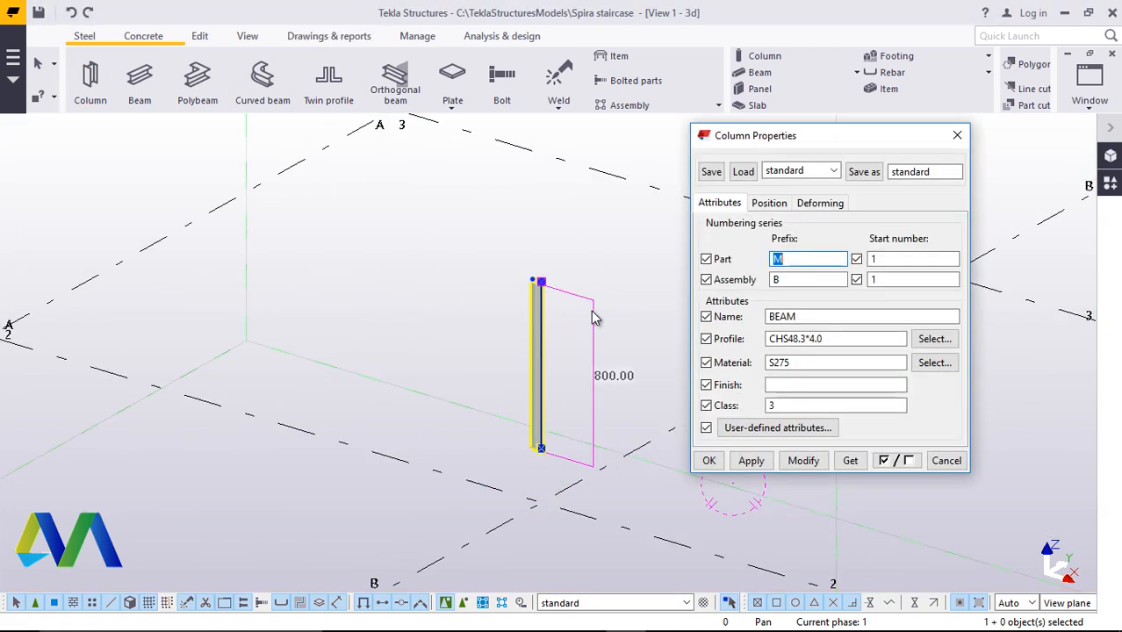
left_click(769, 203)
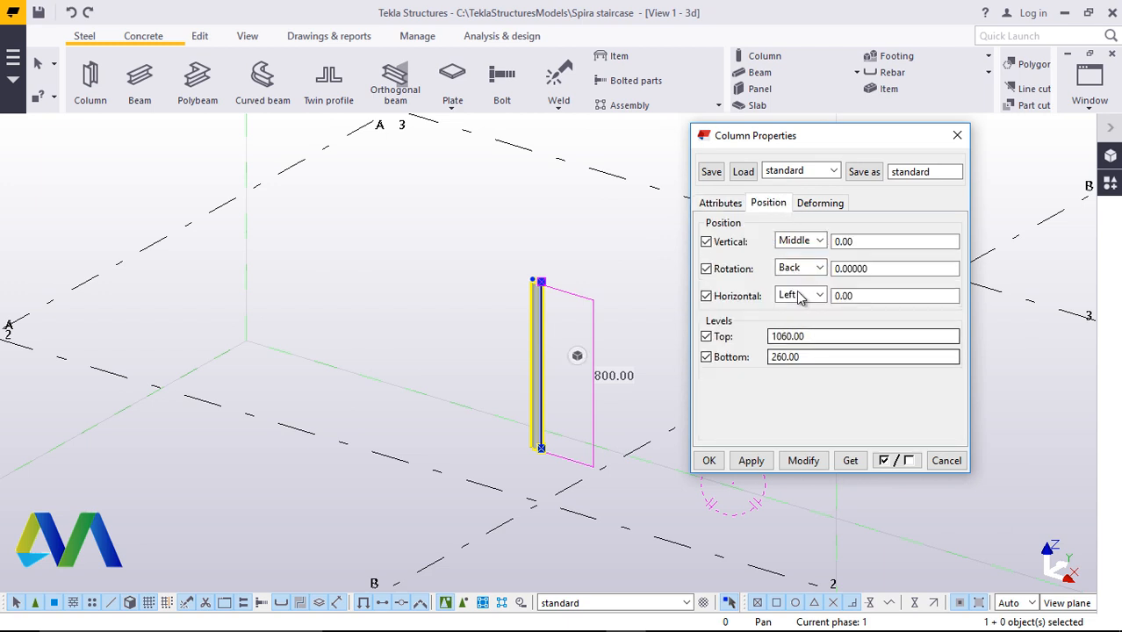
left_click(719, 202)
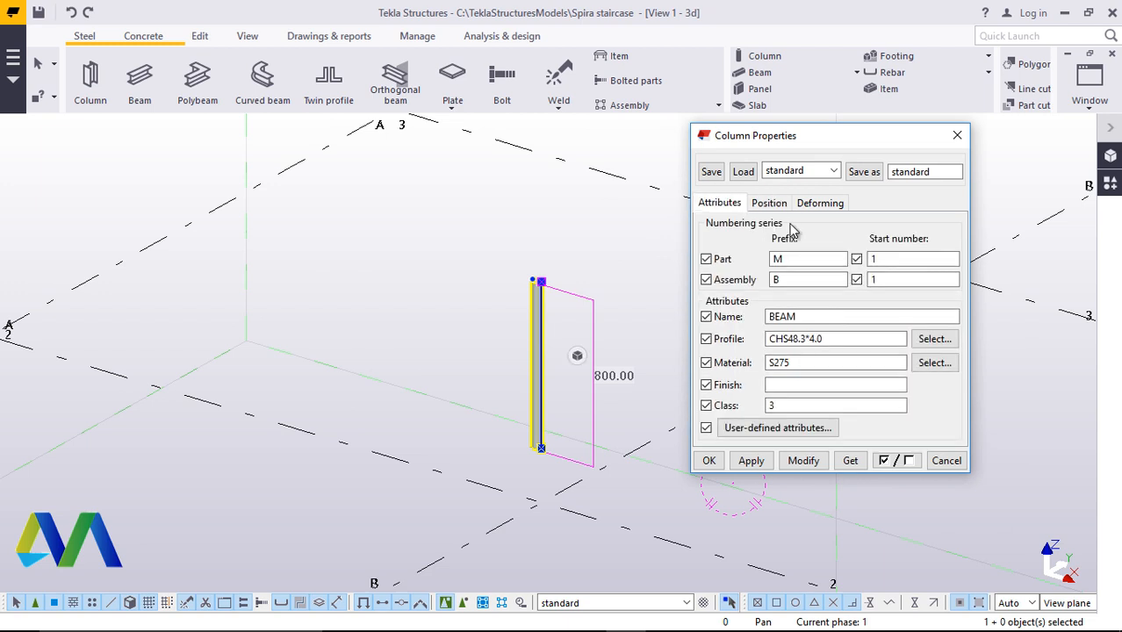
left_click(937, 340)
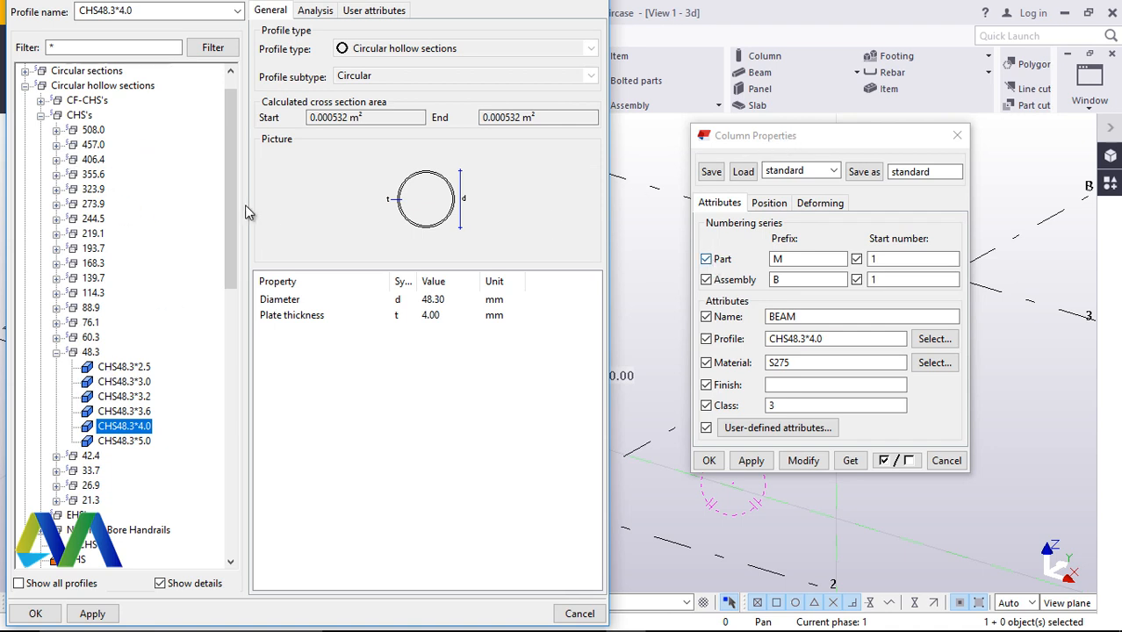
left_click(26, 86)
left_click(25, 86)
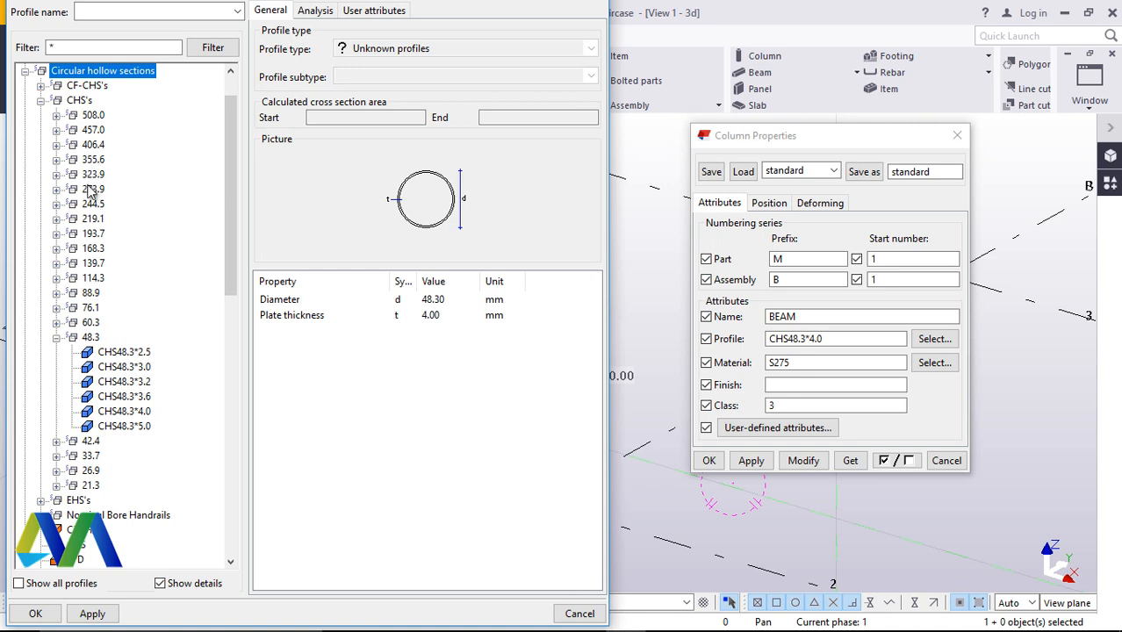
left_click(56, 145)
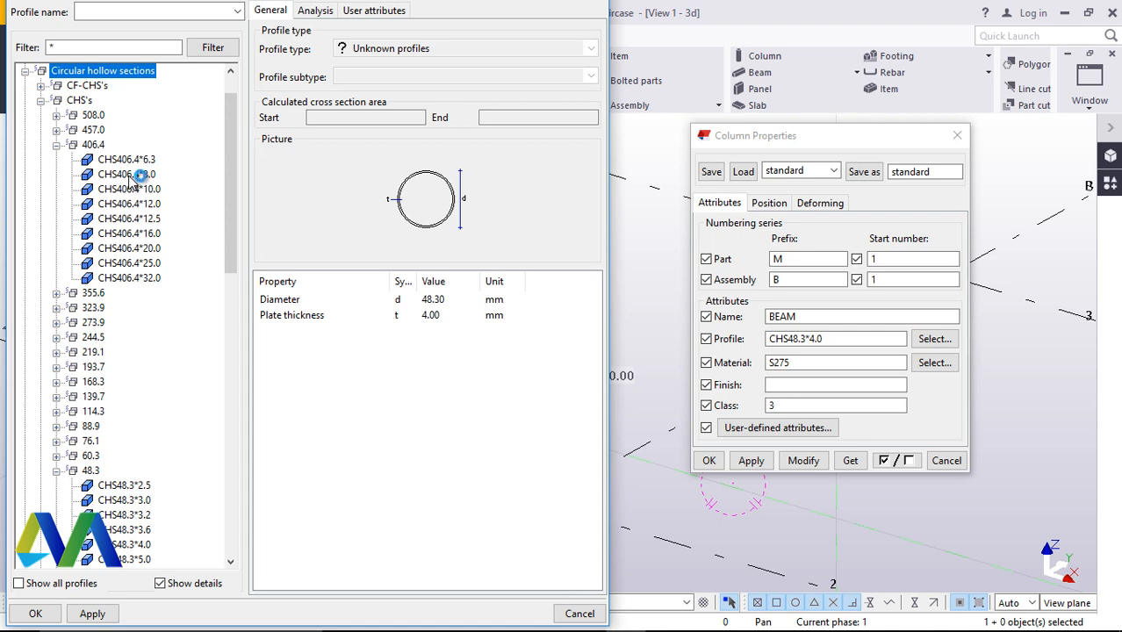
left_click(128, 174)
left_click(92, 613)
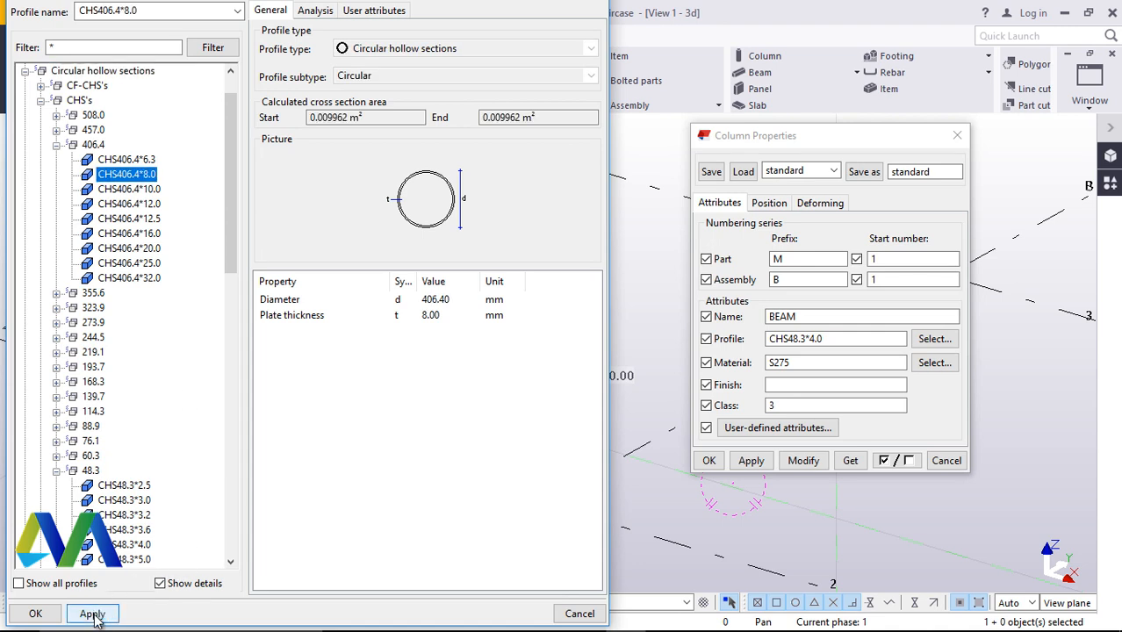
left_click(35, 613)
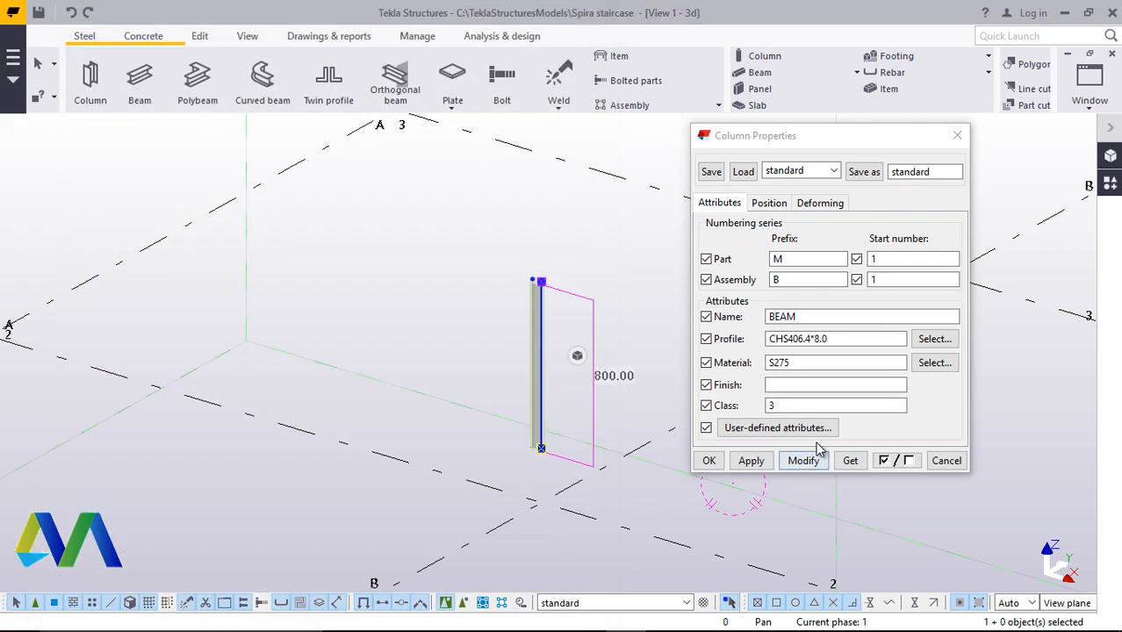
left_click(804, 461)
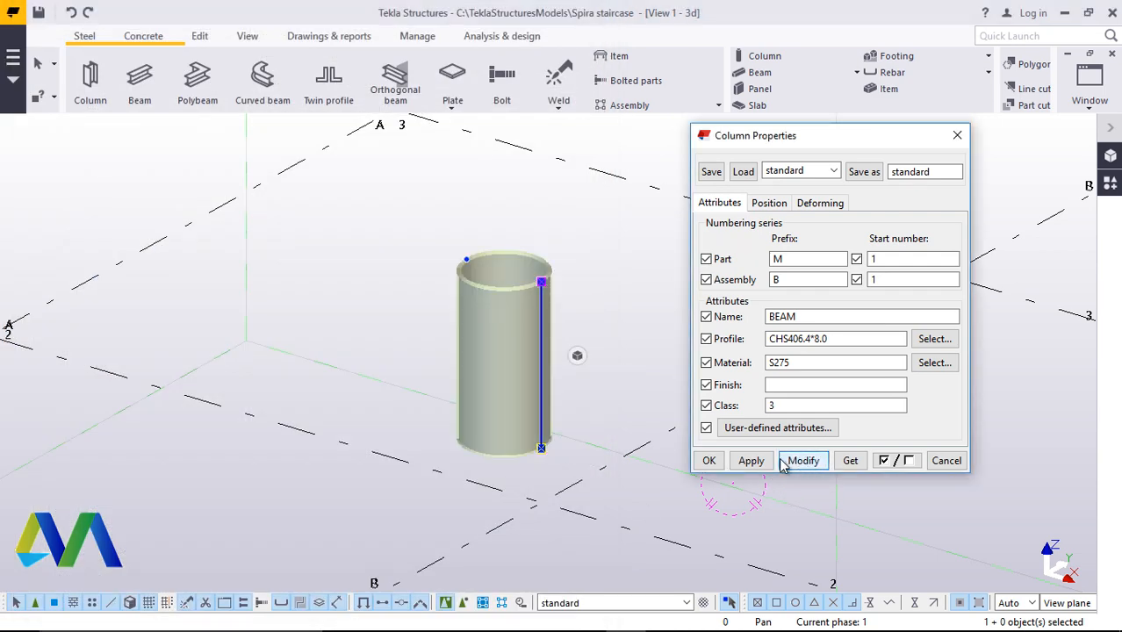
Set the column's top level to 7000 and bottom level to 0 and apply the change
left_click(752, 465)
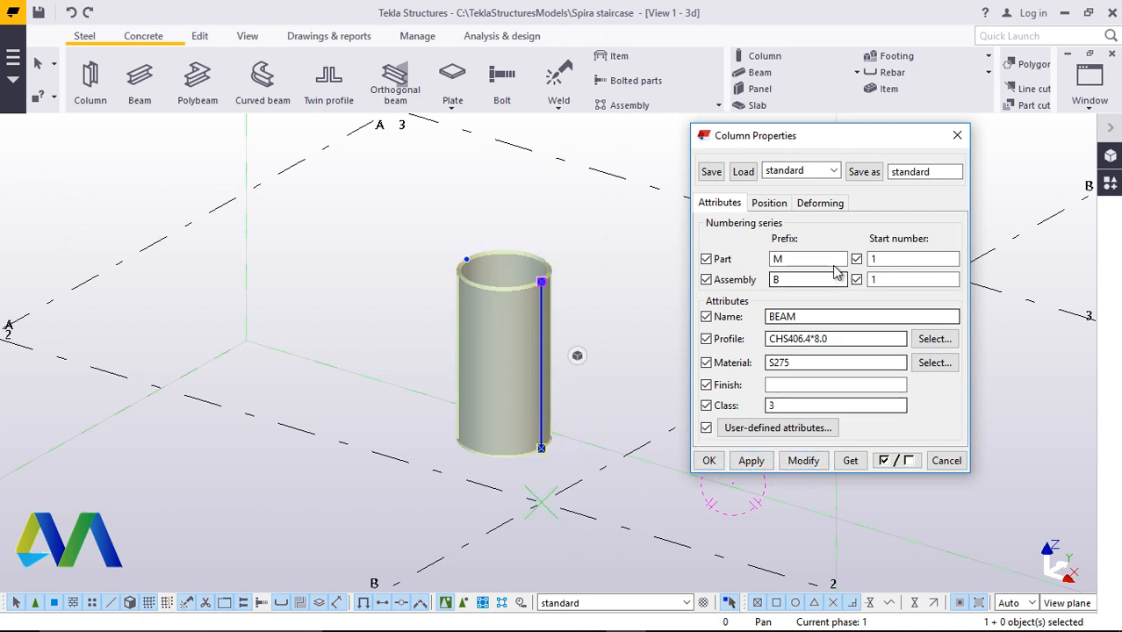
left_click(770, 205)
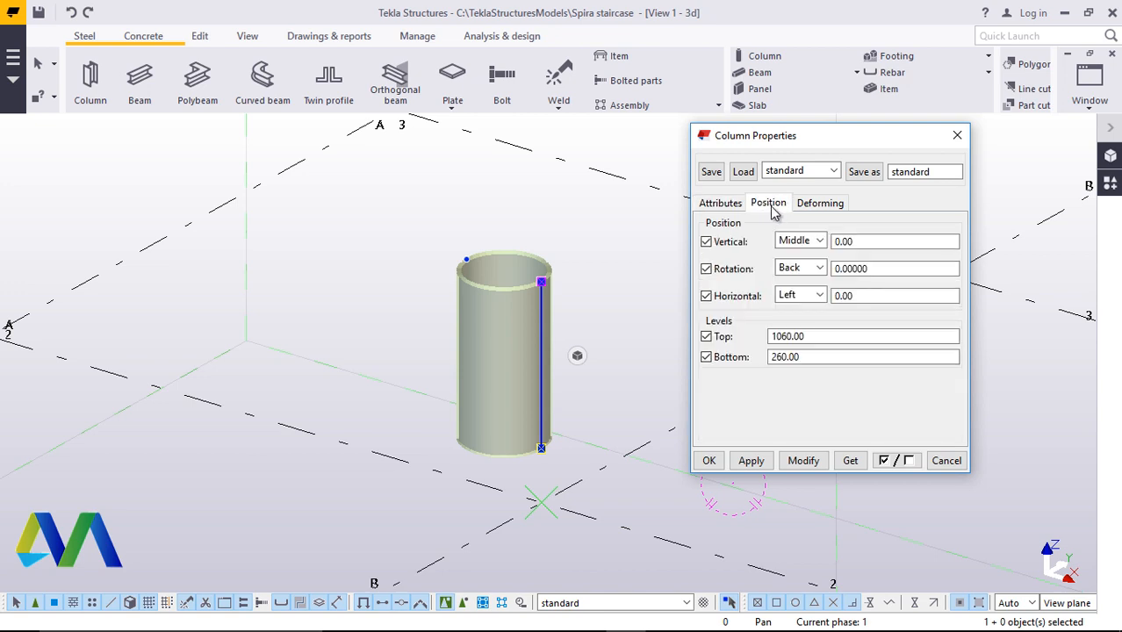
double_click(812, 337)
type("700")
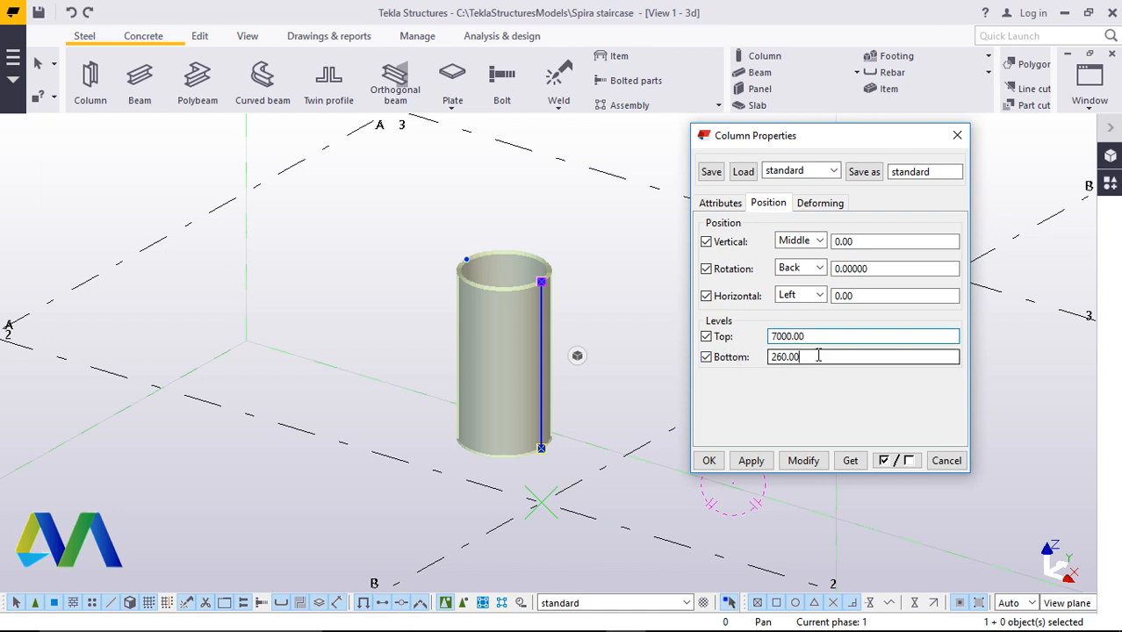
left_click_drag(819, 357, 766, 356)
type("0")
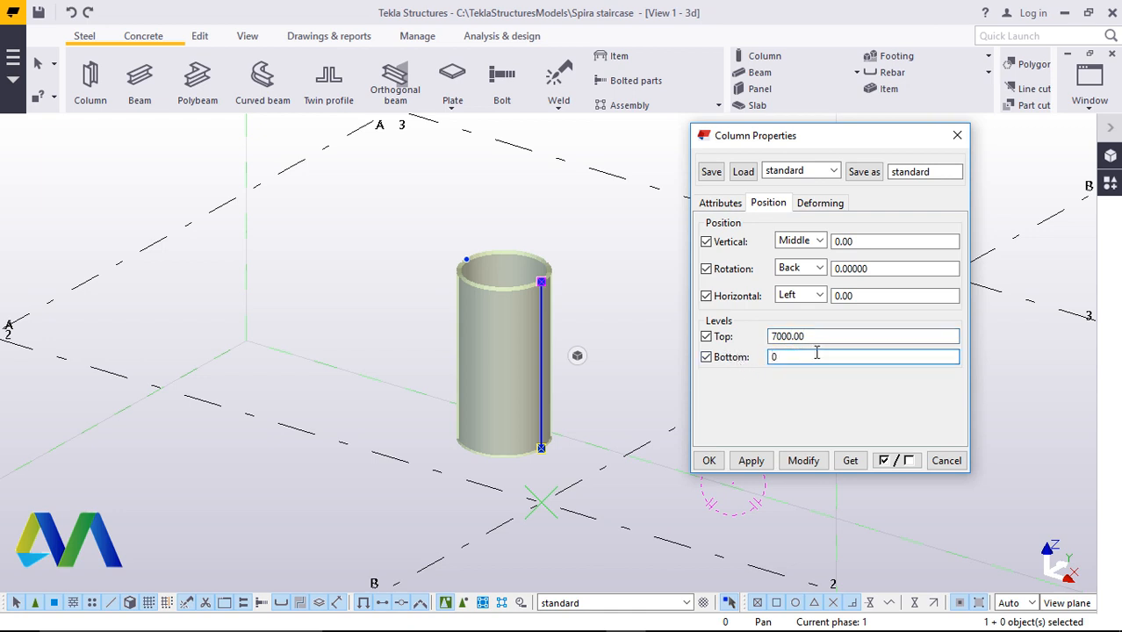
left_click(804, 462)
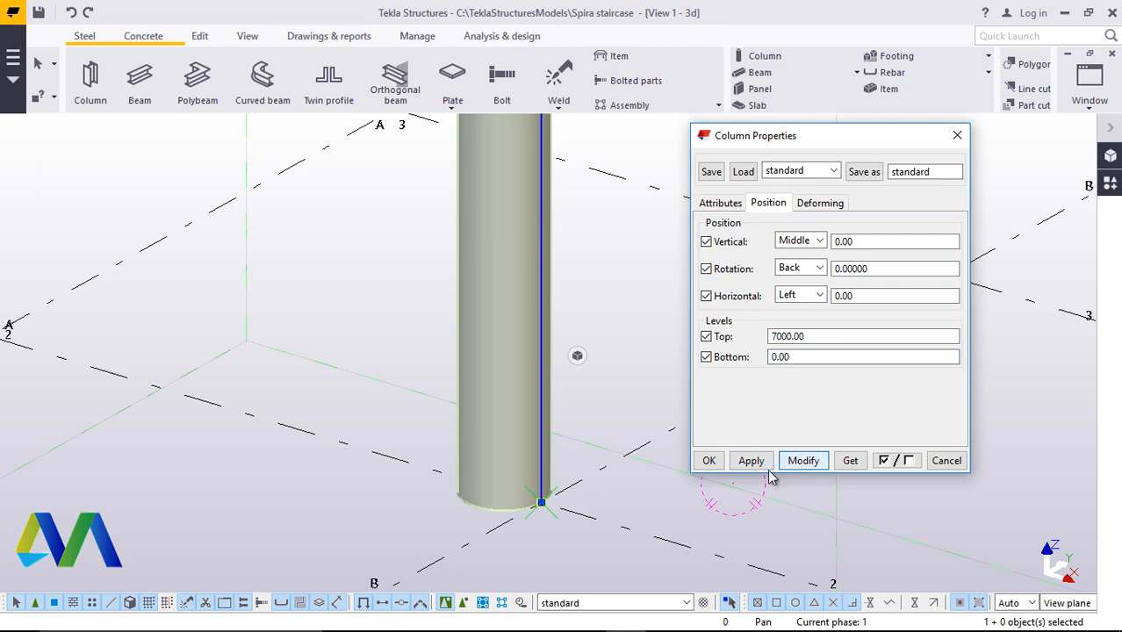
left_click(708, 460)
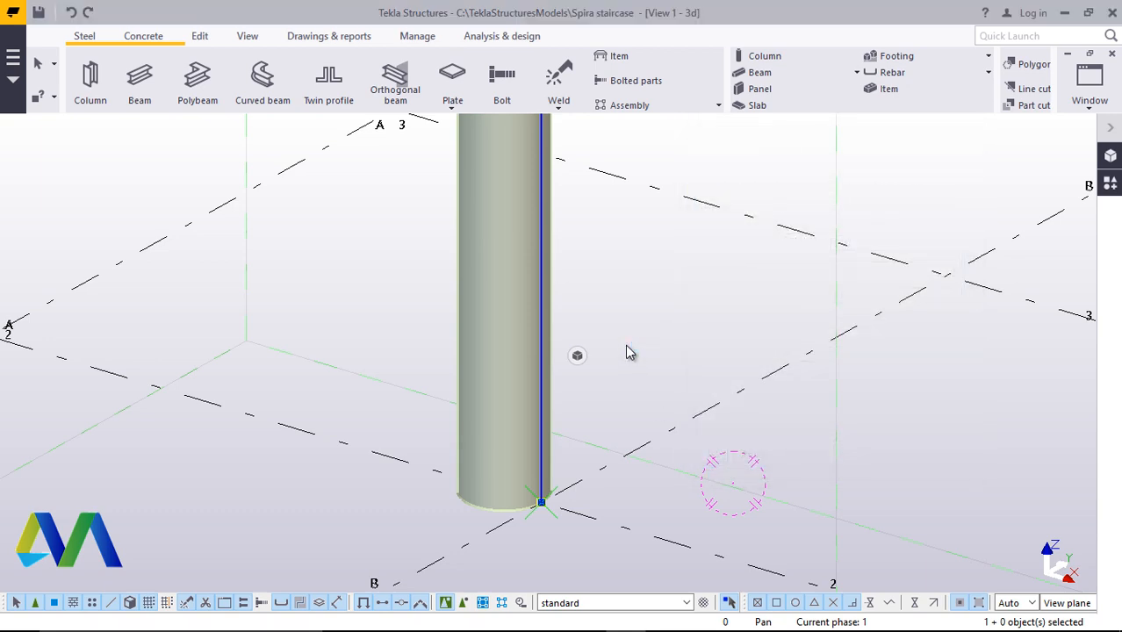
Set the column's horizontal position to Middle so it is centred on its point
scroll(615, 493, "down", 8)
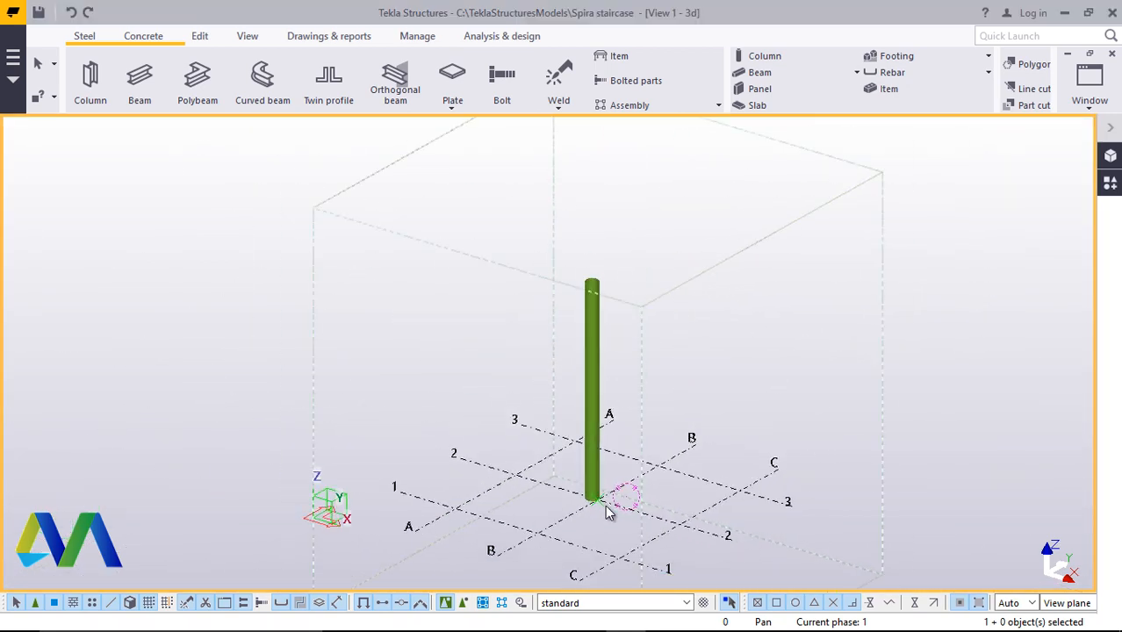
scroll(595, 507, "up", 8)
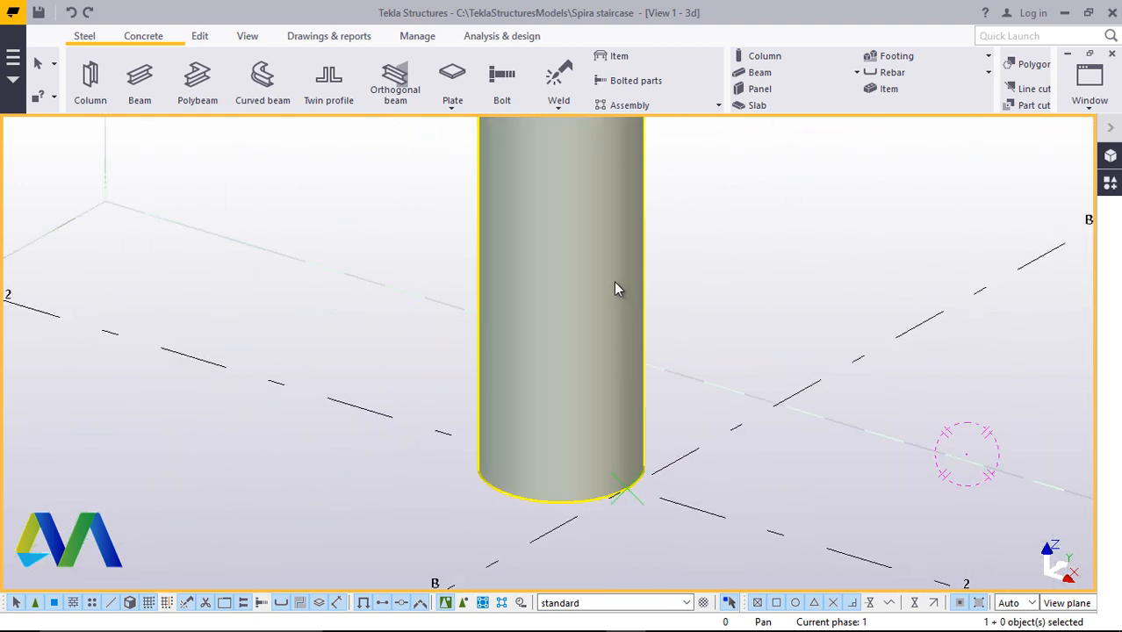
double_click(614, 283)
left_click(769, 205)
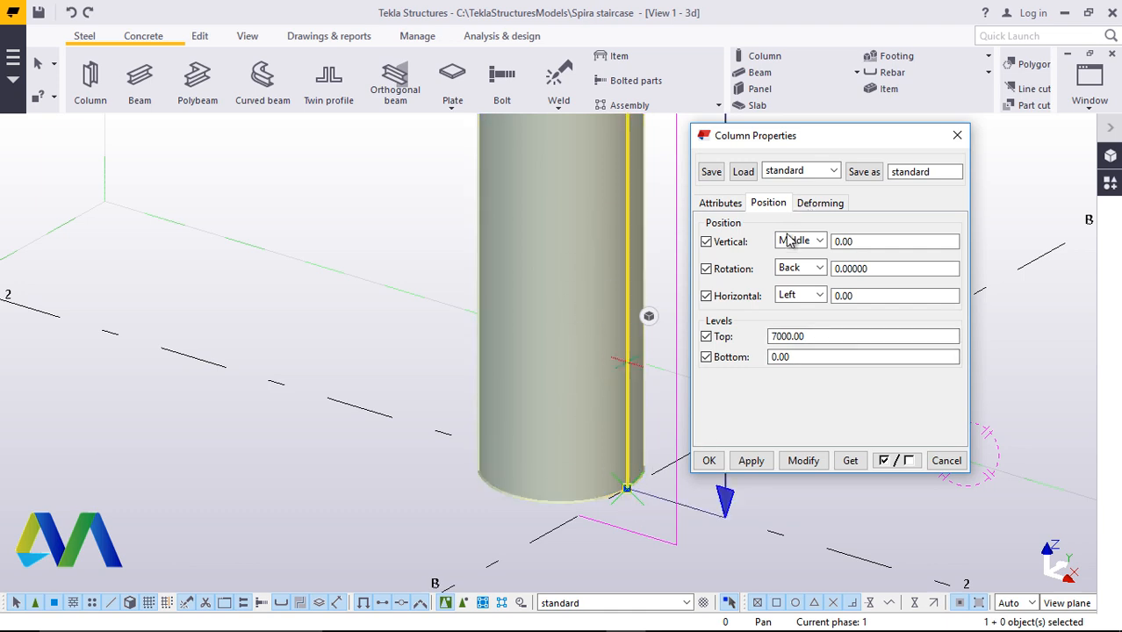
left_click(817, 296)
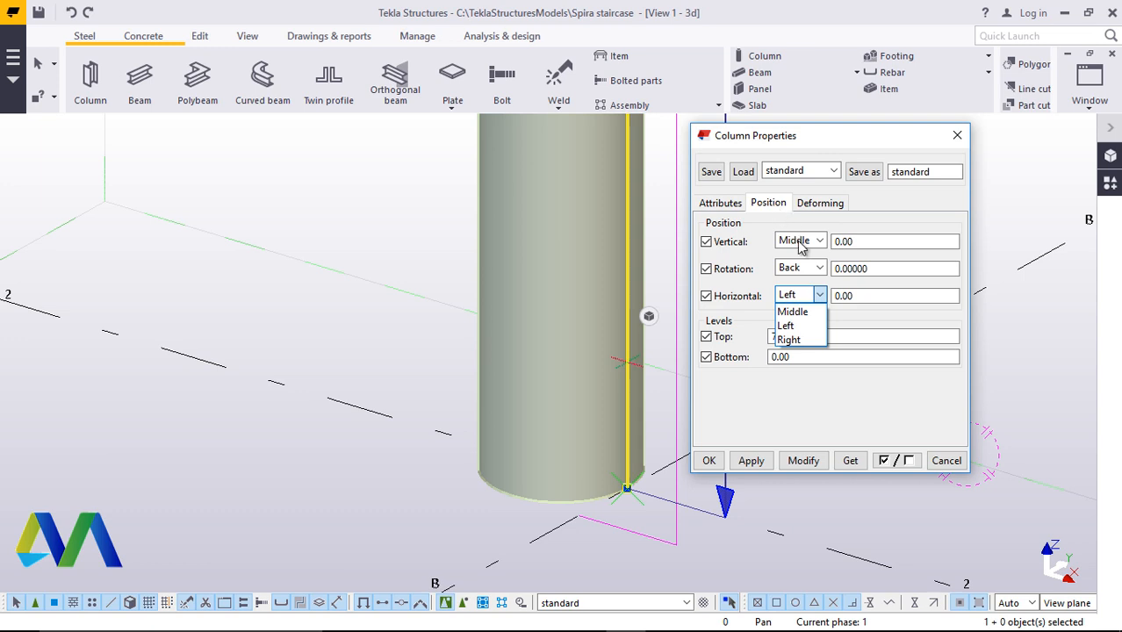
left_click(793, 311)
left_click(804, 462)
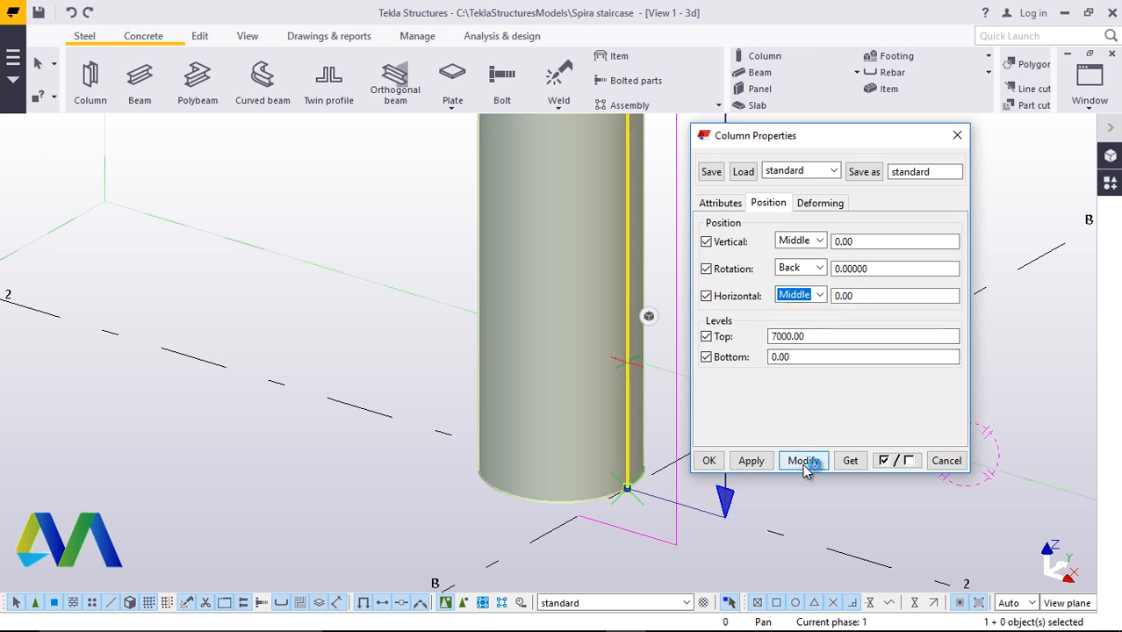
left_click(710, 460)
Zoom in and out around the column to examine its height and placement in the grid
scroll(610, 465, "down", 10)
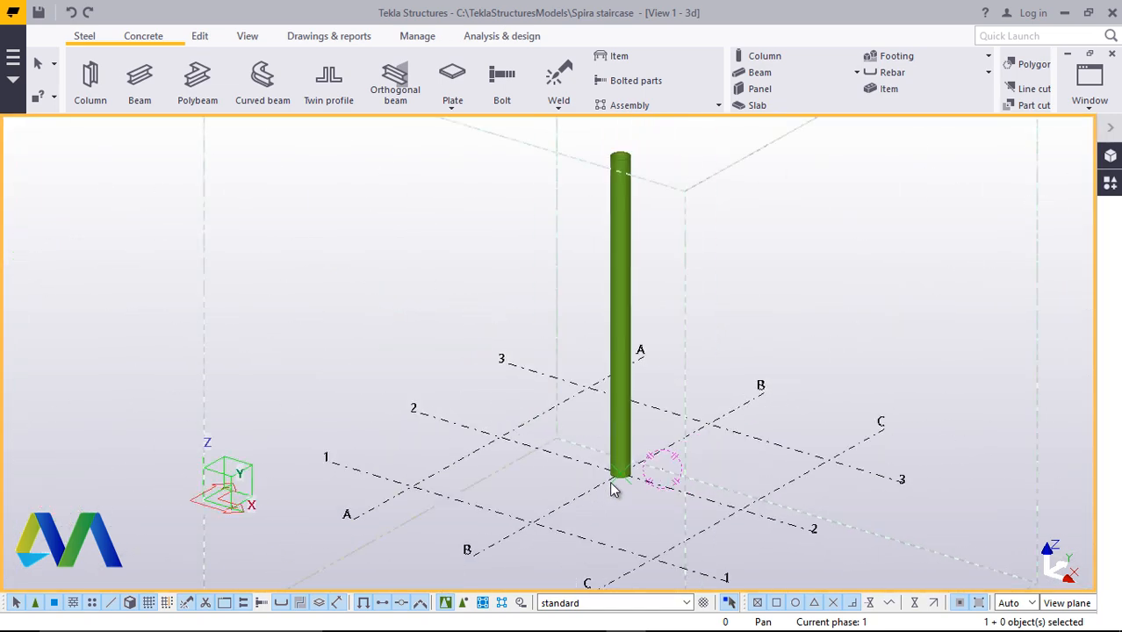
scroll(621, 338, "up", 5)
scroll(619, 332, "down", 5)
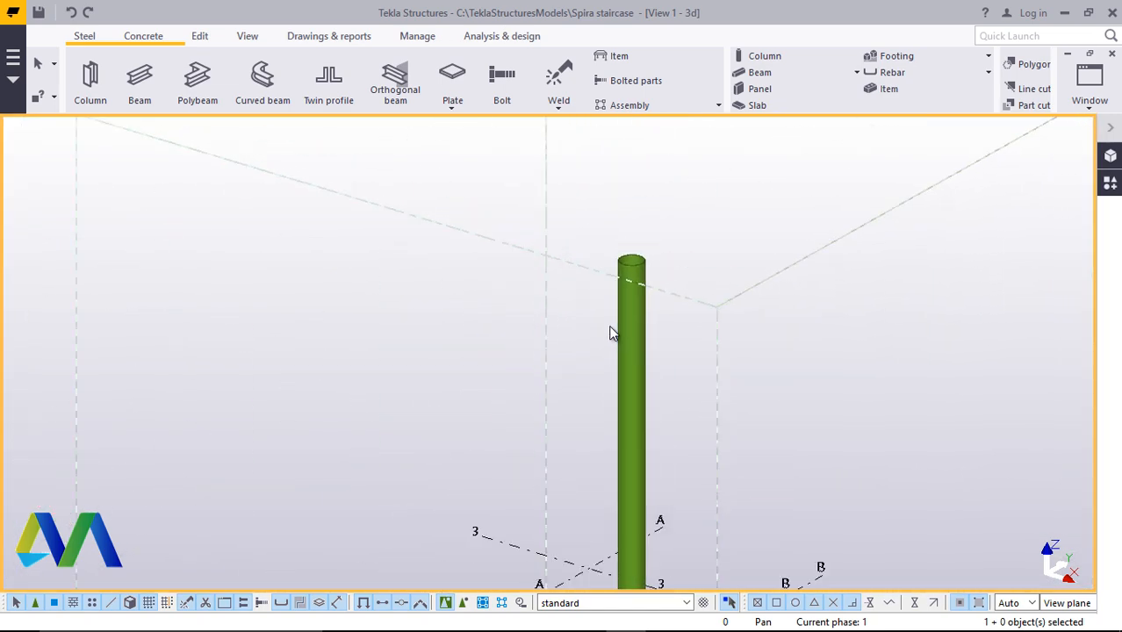
scroll(643, 313, "up", 3)
scroll(629, 388, "down", 5)
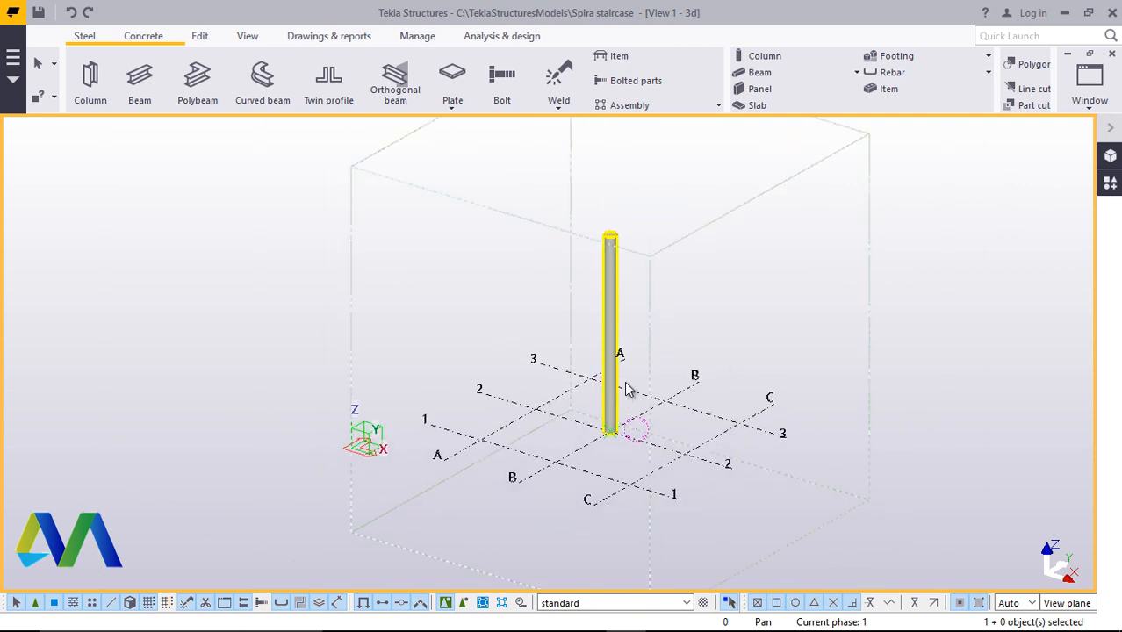
scroll(625, 282, "up", 3)
scroll(623, 278, "up", 4)
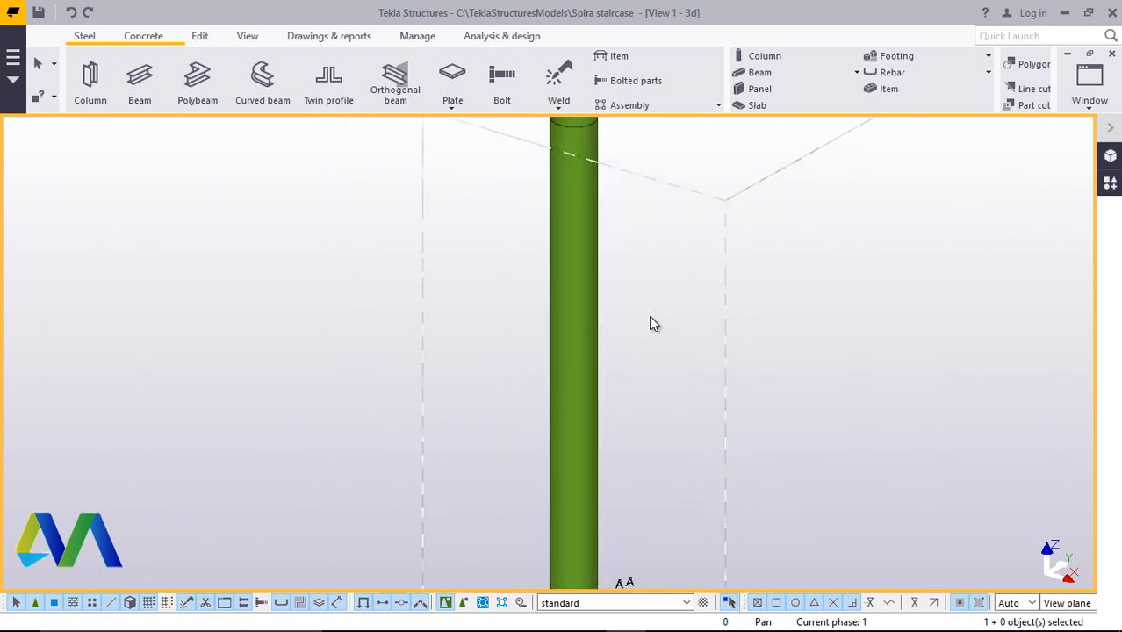
scroll(632, 318, "down", 3)
scroll(610, 286, "down", 3)
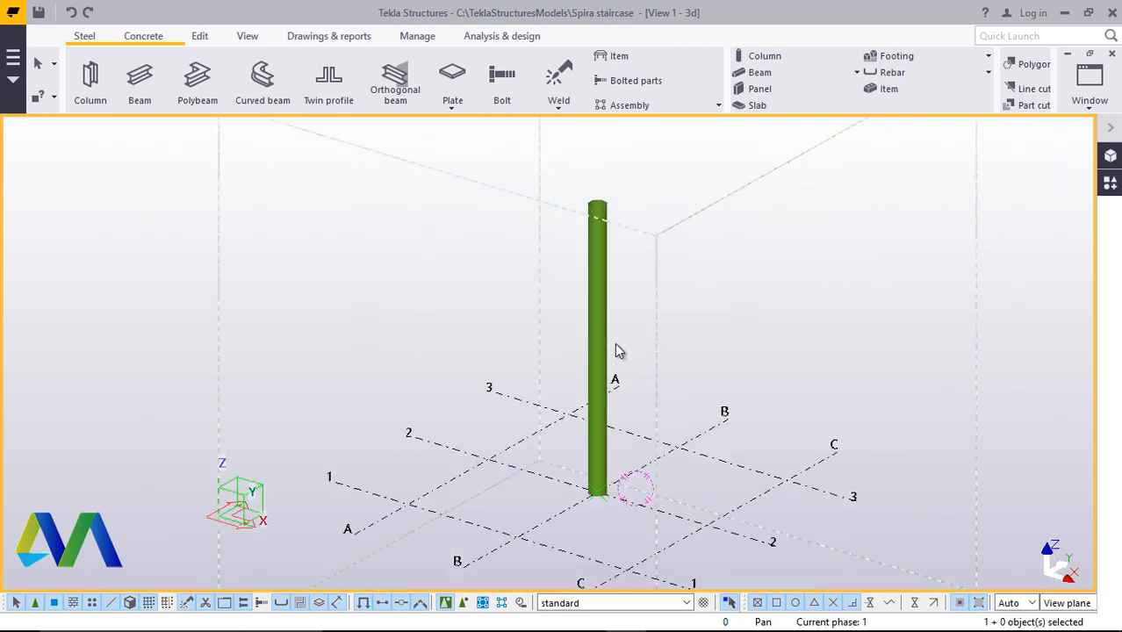
scroll(610, 333, "up", 4)
scroll(608, 302, "down", 4)
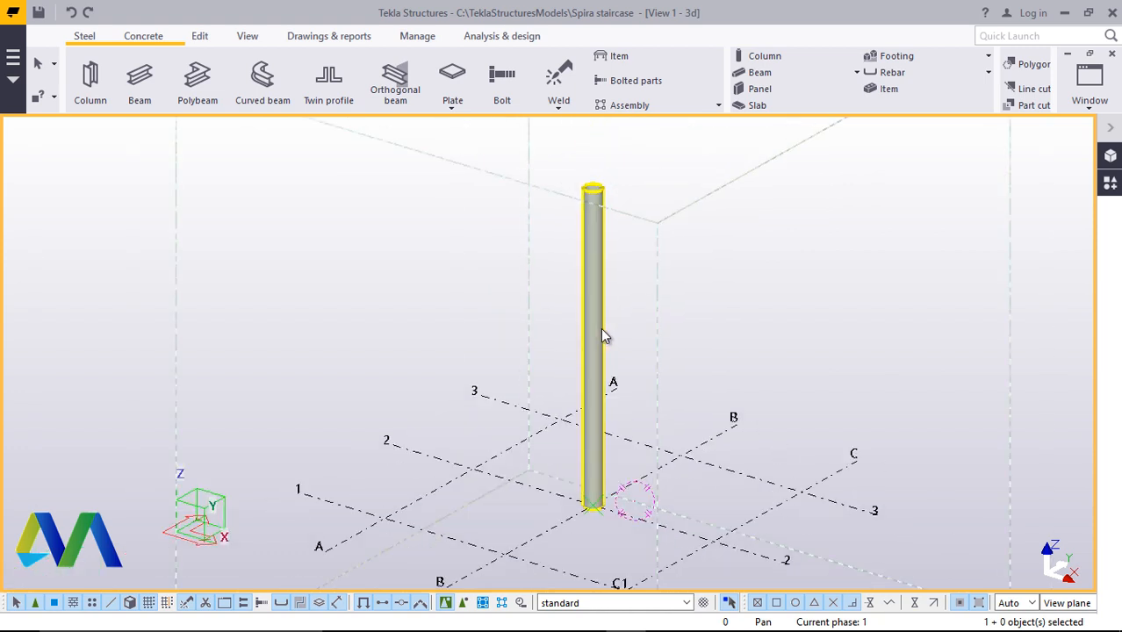
scroll(600, 269, "down", 2)
scroll(600, 269, "up", 6)
Open the column's properties to review its position and levels, then close the dialog
double_click(603, 256)
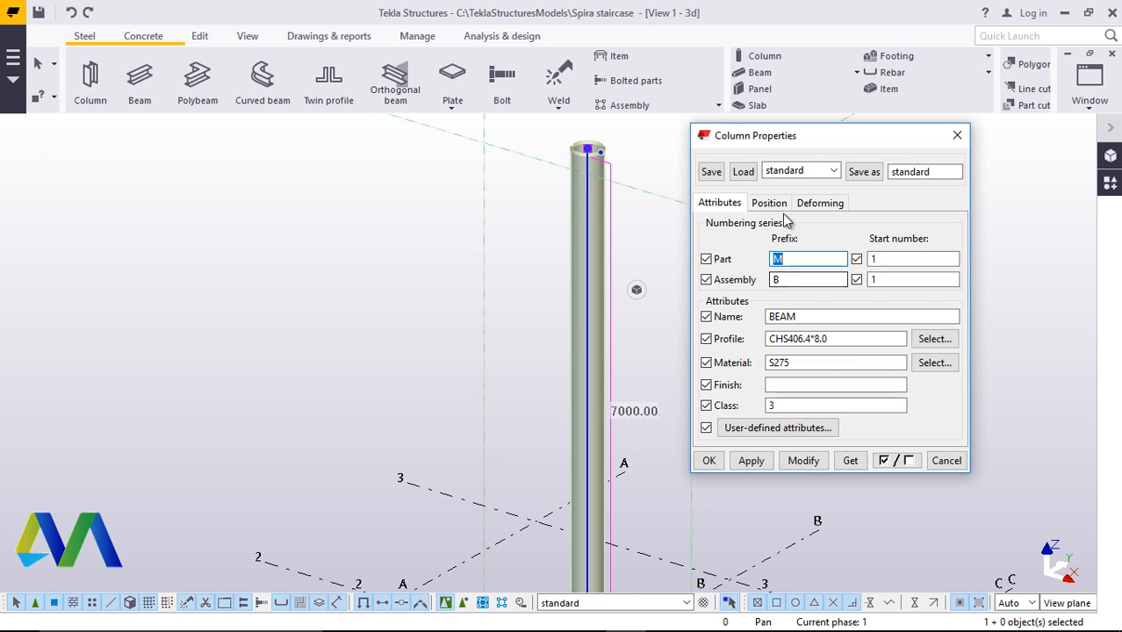
left_click(769, 205)
left_click(814, 335)
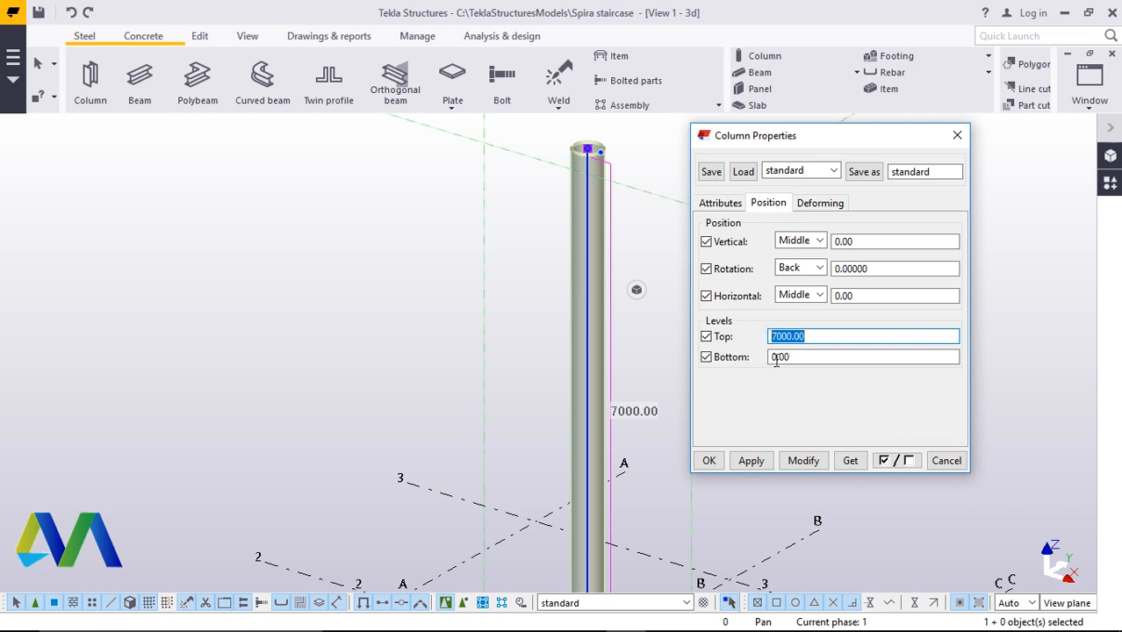
left_click(956, 137)
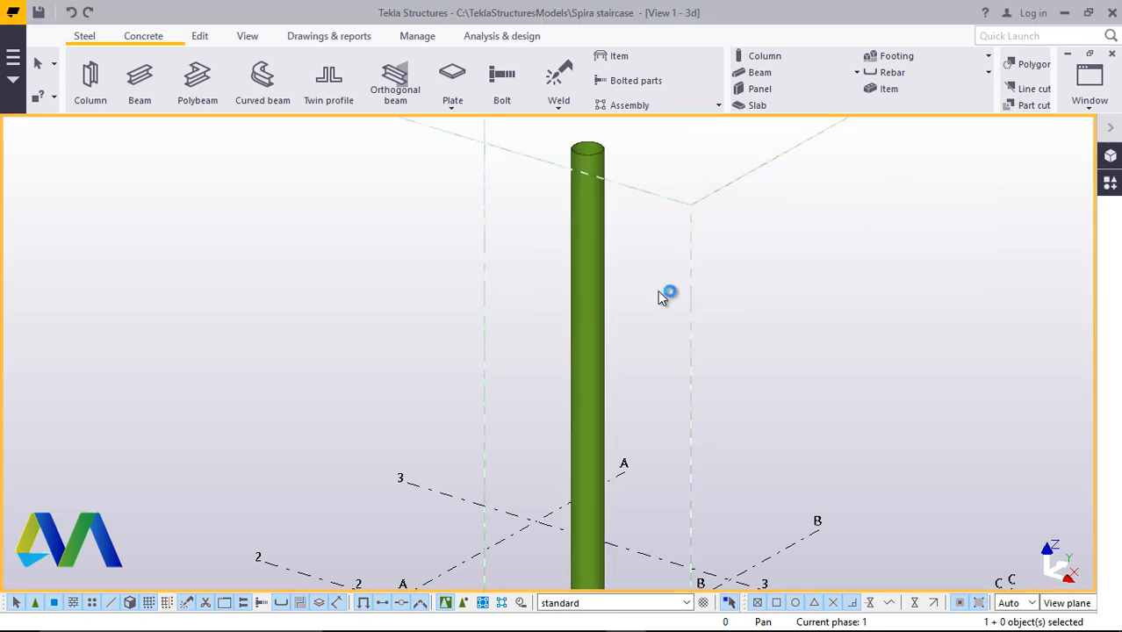
Start a contour plate beside the column base, picking its first corner and entering a 300 first edge
scroll(650, 320, "down", 5)
scroll(694, 342, "up", 3)
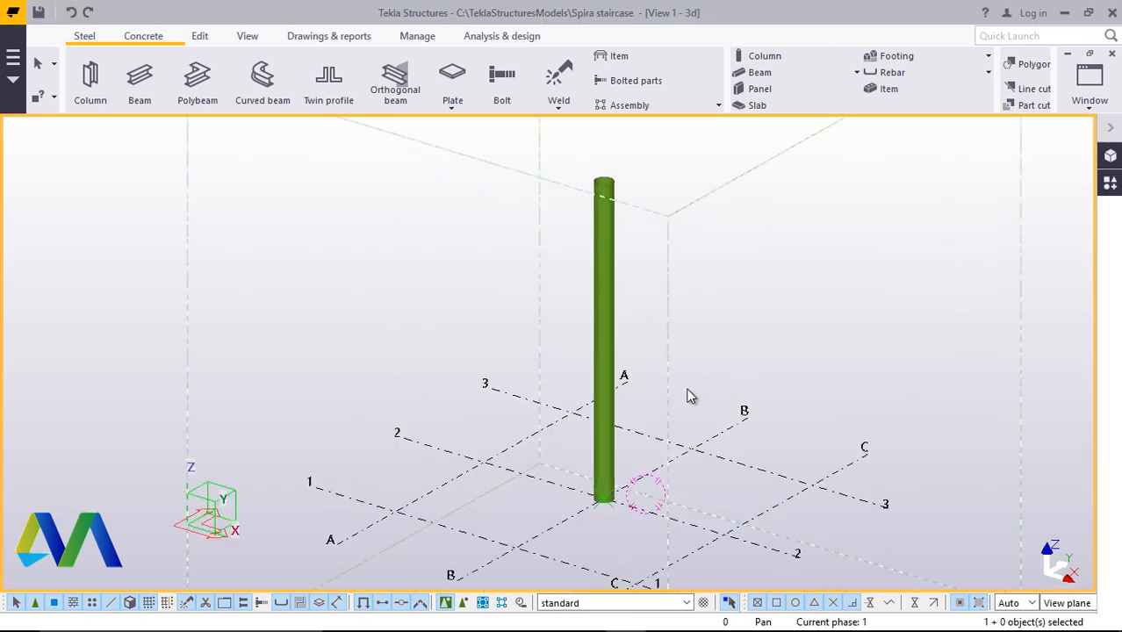
scroll(654, 375, "up", 3)
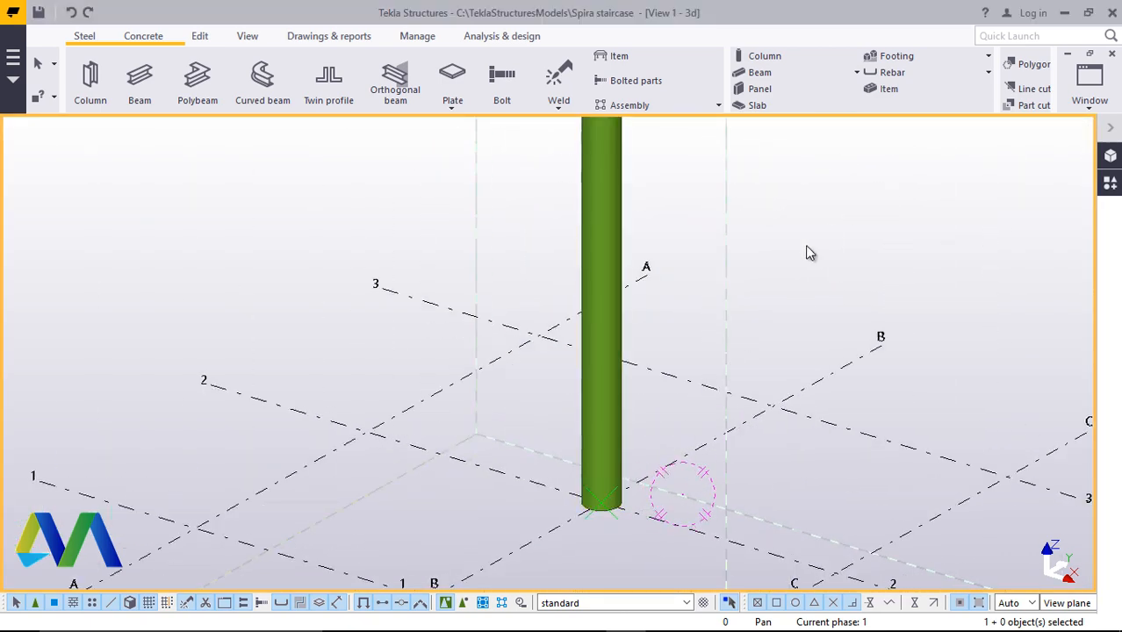
scroll(623, 488, "up", 2)
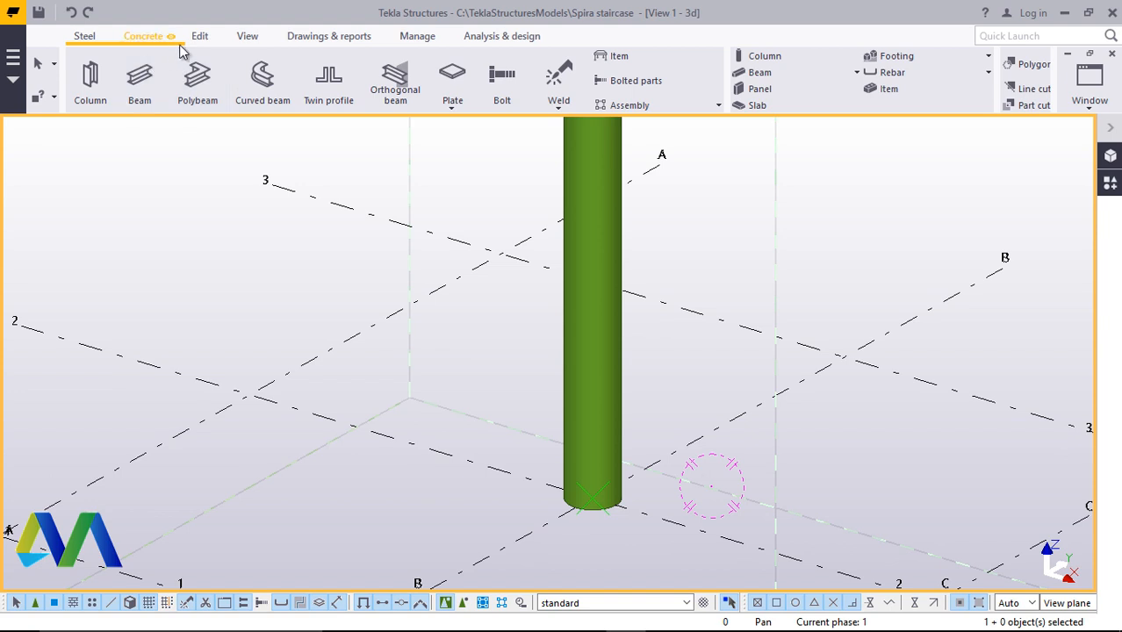
left_click(86, 40)
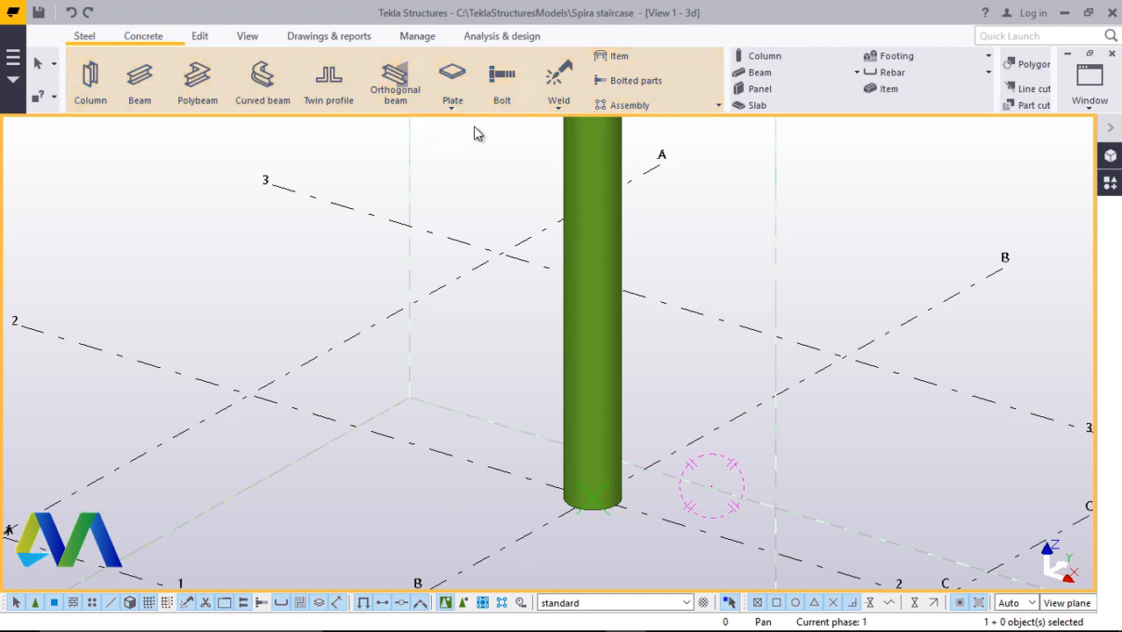
left_click(452, 105)
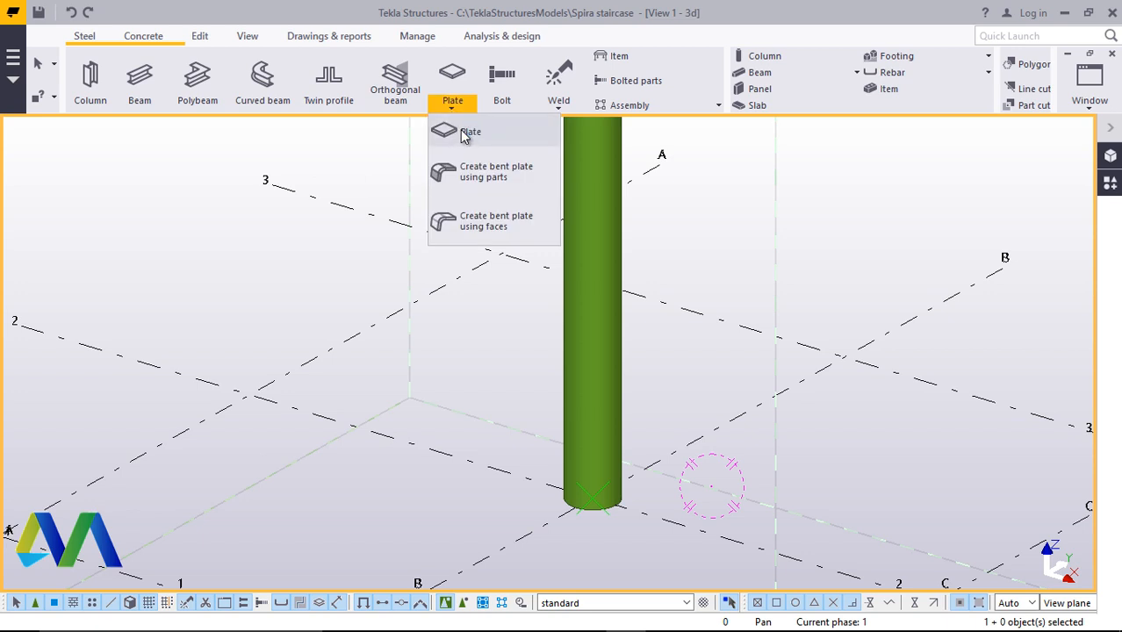
left_click(457, 130)
scroll(614, 440, "down", 2)
scroll(632, 461, "up", 5)
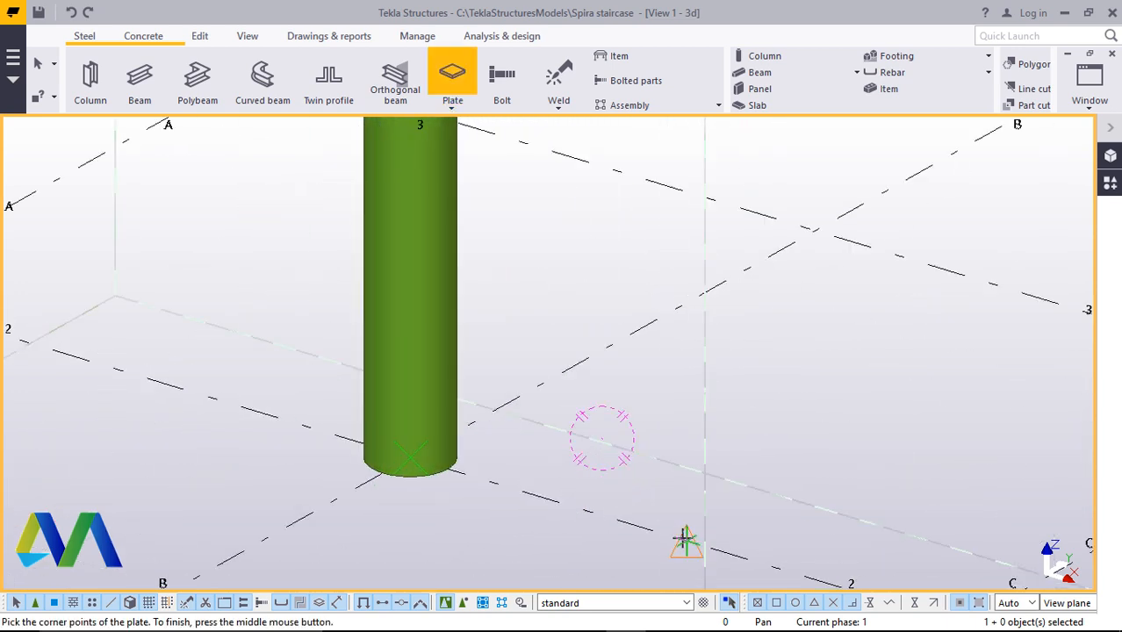
left_click(685, 541)
scroll(566, 515, "down", 2)
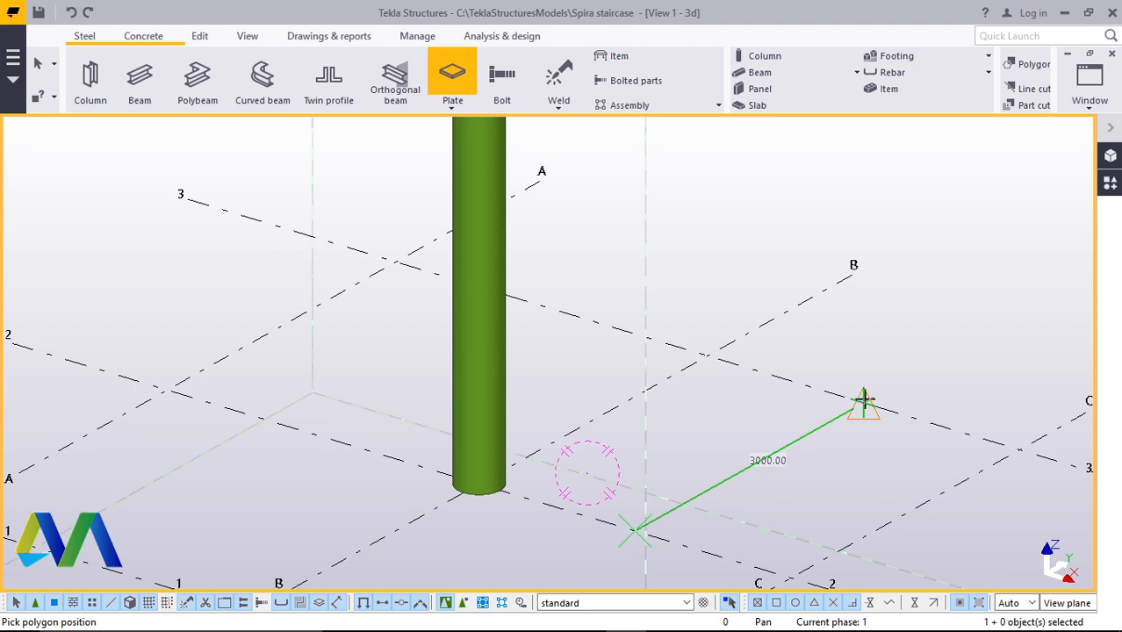
type("300")
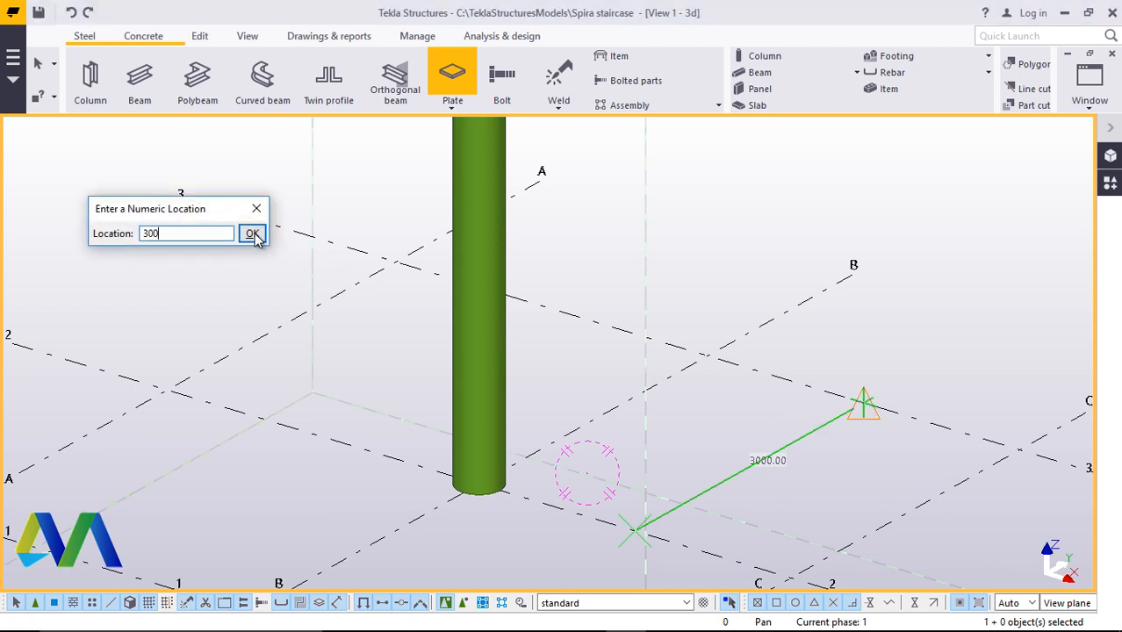
left_click(252, 235)
Enter the plate's next edges of 1200 and 300, close the outline at the starting corner and end the command
scroll(879, 556, "up", 3)
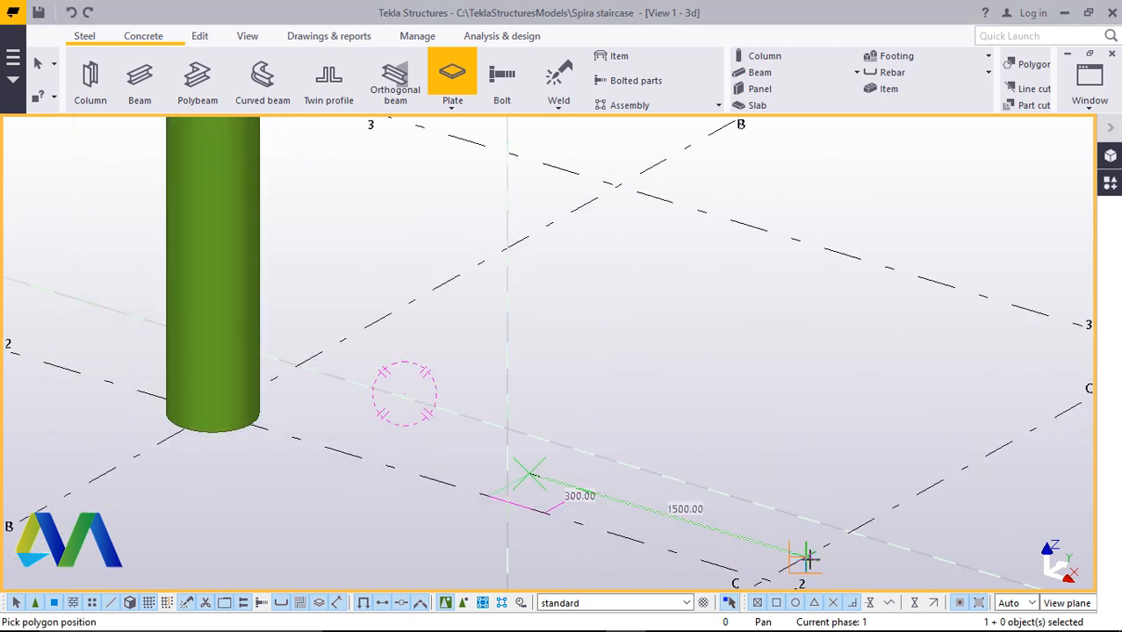
type("120")
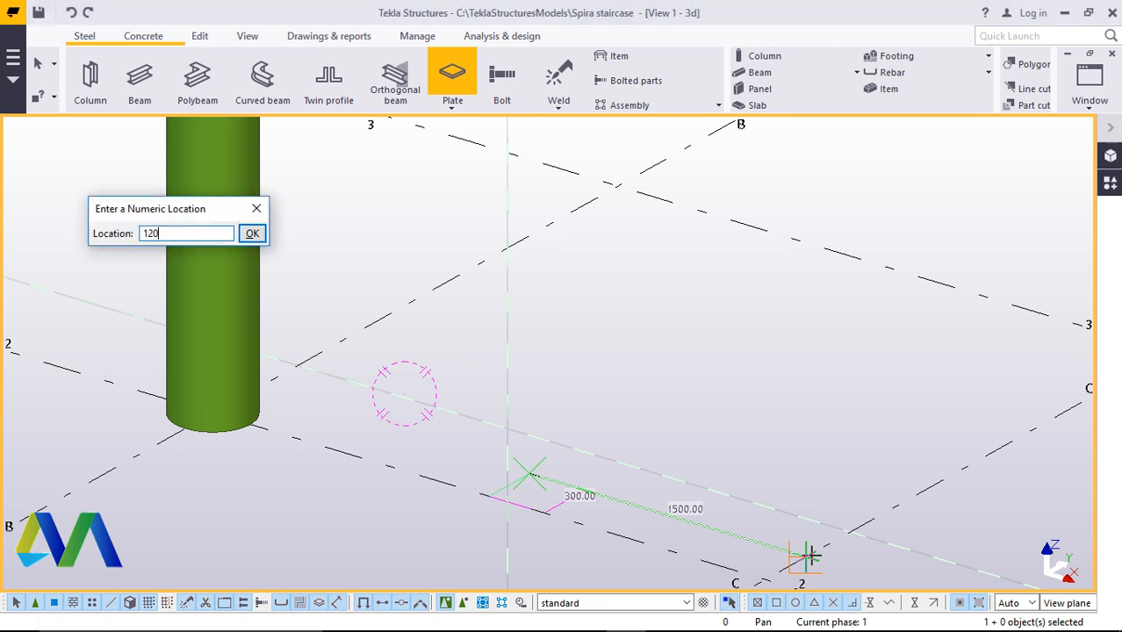
type("0")
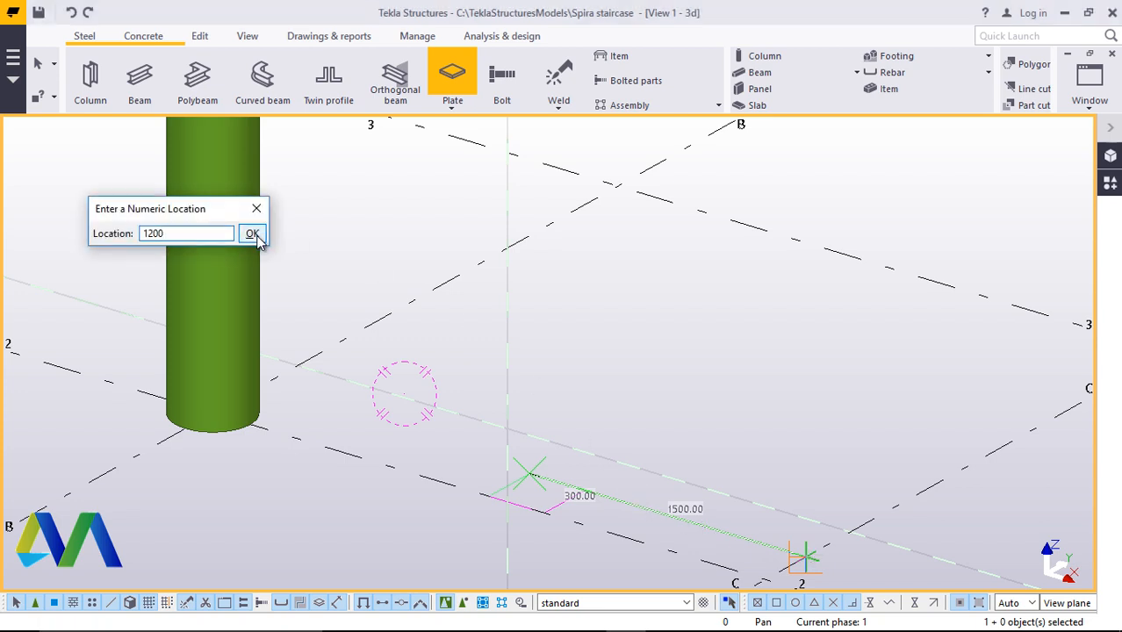
left_click(252, 233)
scroll(872, 440, "down", 1)
scroll(776, 520, "up", 2)
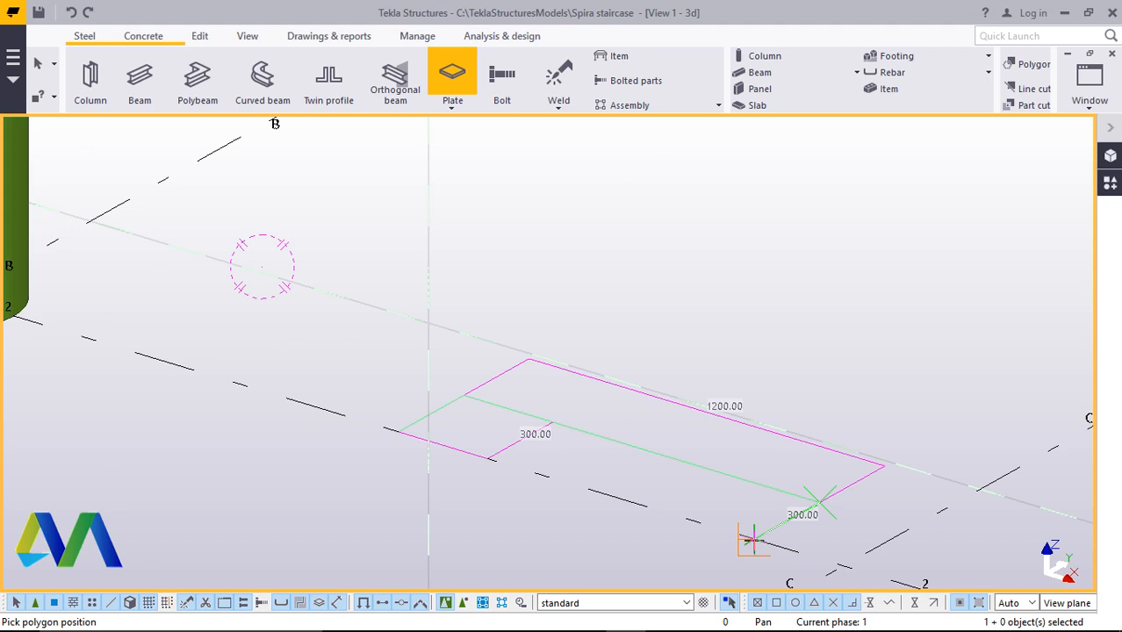
type("300")
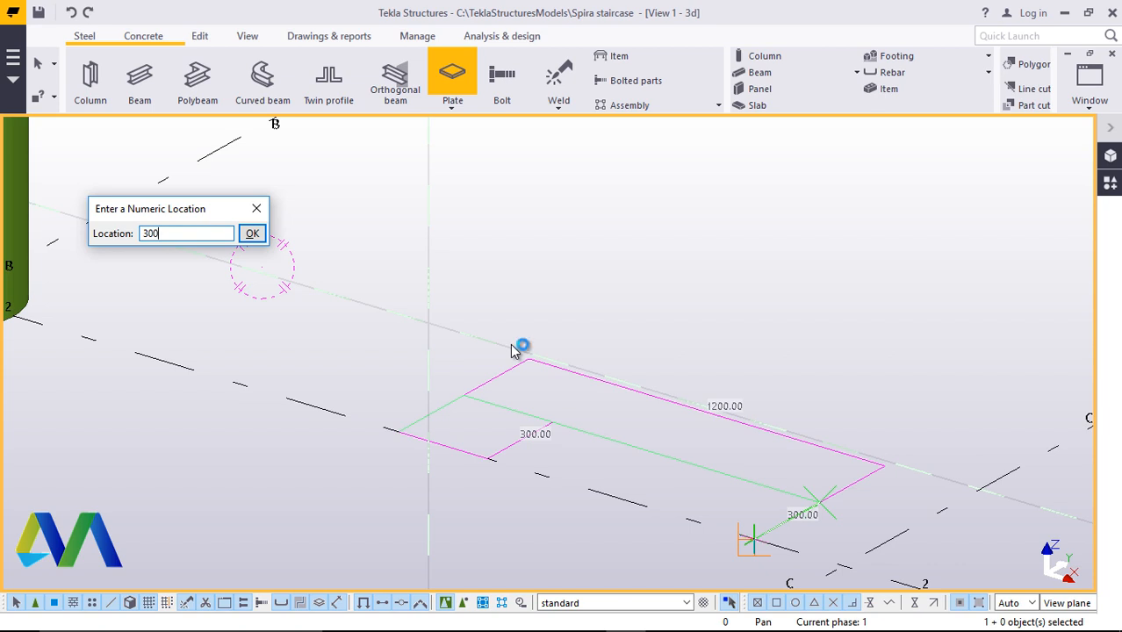
left_click(252, 233)
scroll(490, 482, "up", 2)
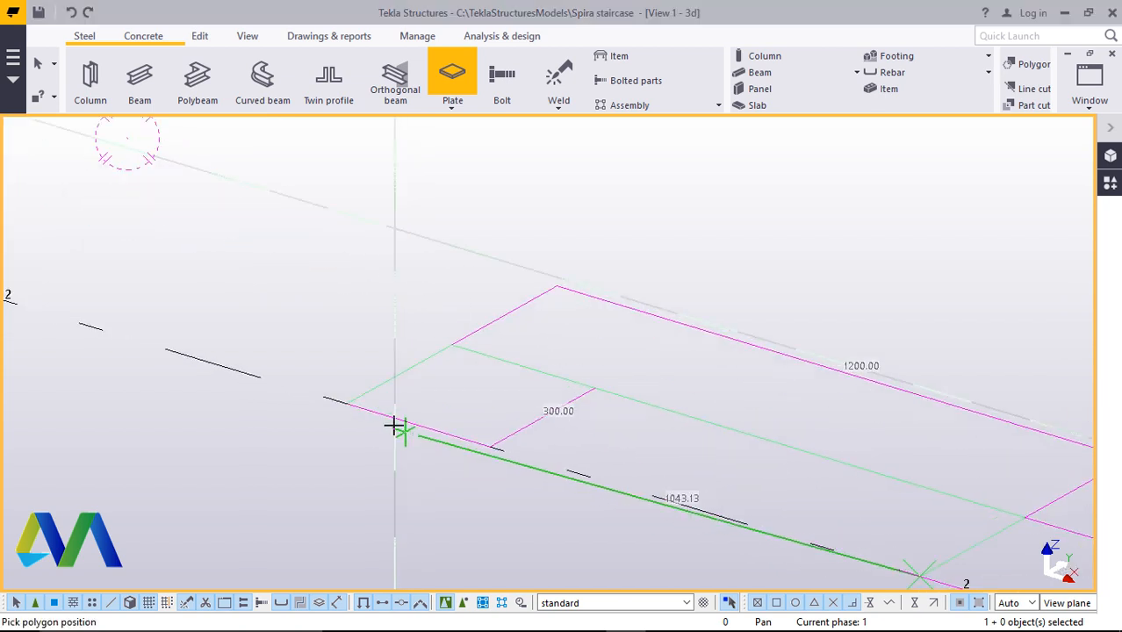
left_click(342, 408)
right_click(701, 226)
left_click(733, 239)
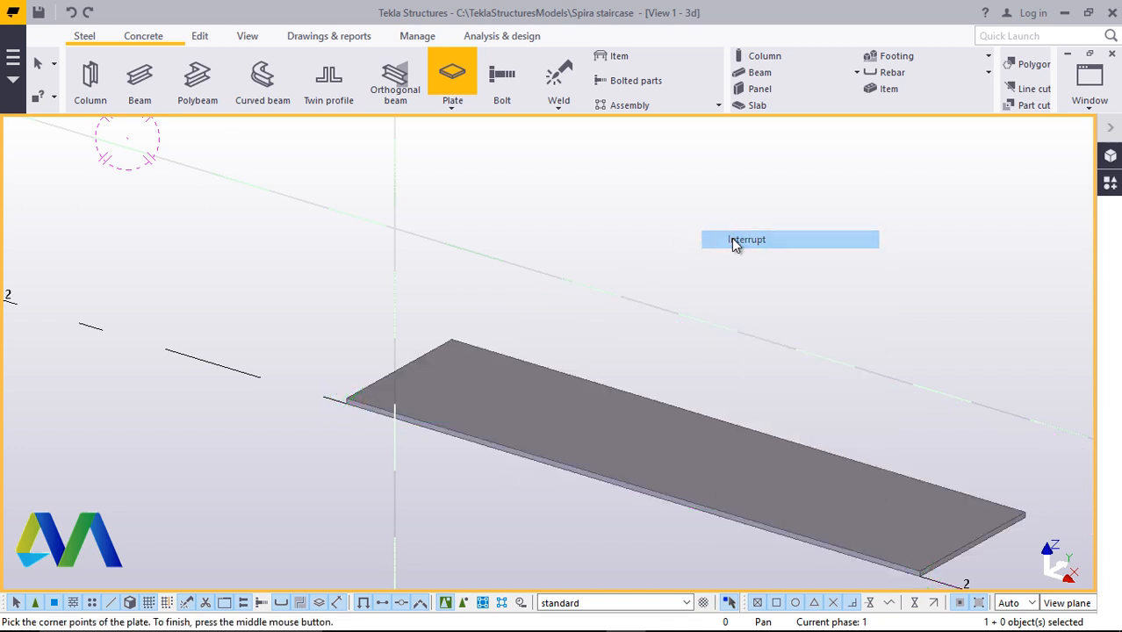
Open the new plate's properties, apply Modify to the plate and close the dialog
scroll(549, 369, "down", 2)
scroll(616, 413, "down", 2)
scroll(744, 453, "up", 6)
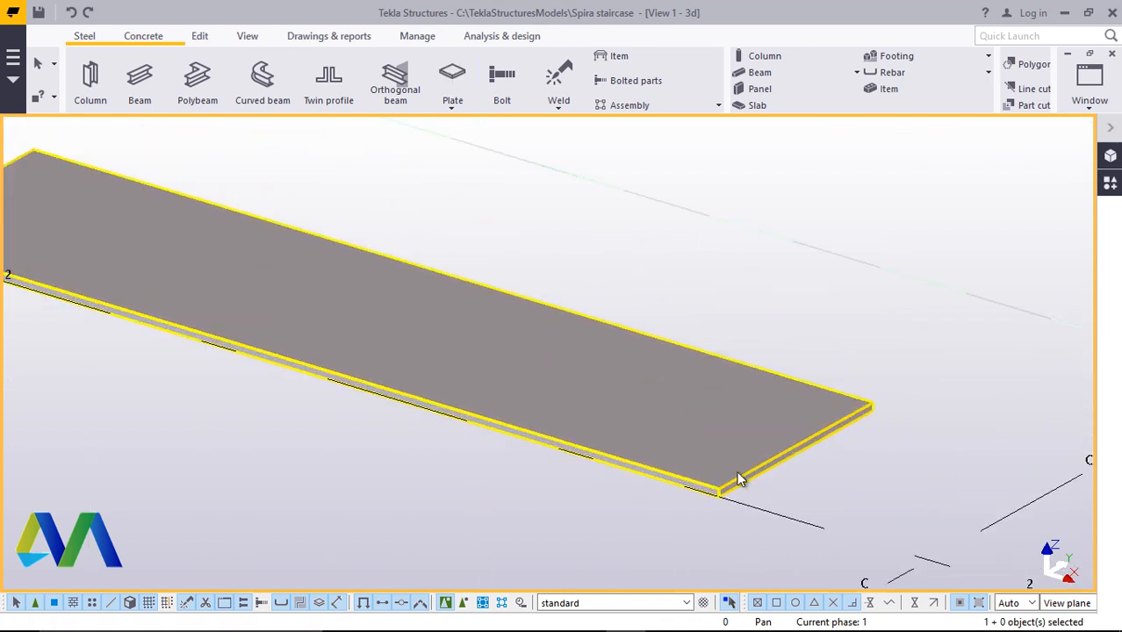
scroll(655, 459, "down", 3)
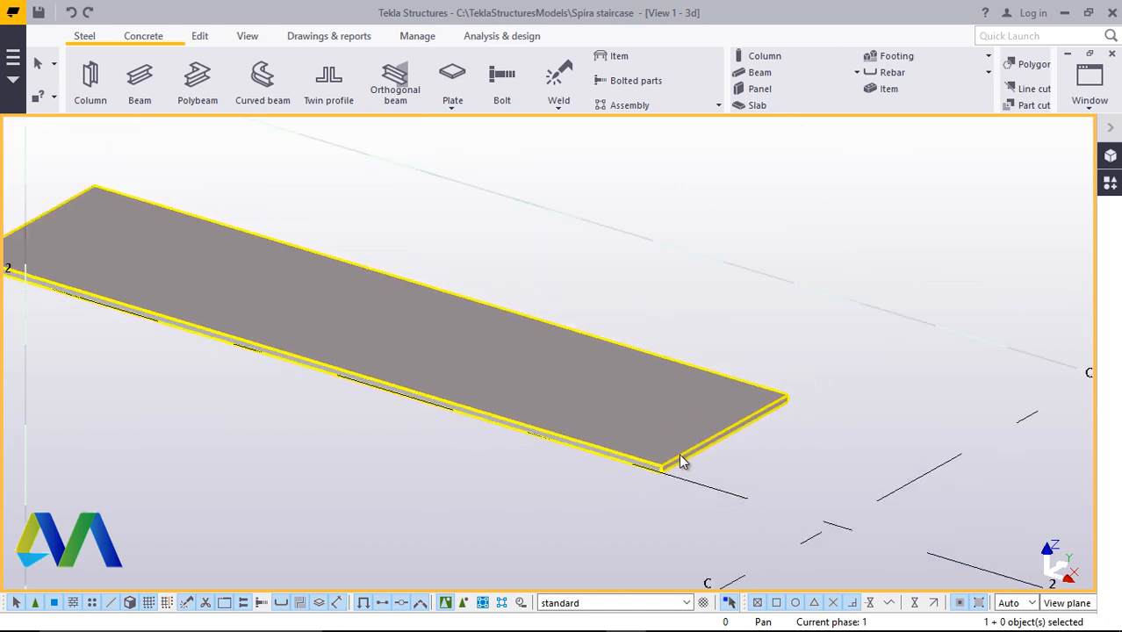
scroll(695, 453, "up", 4)
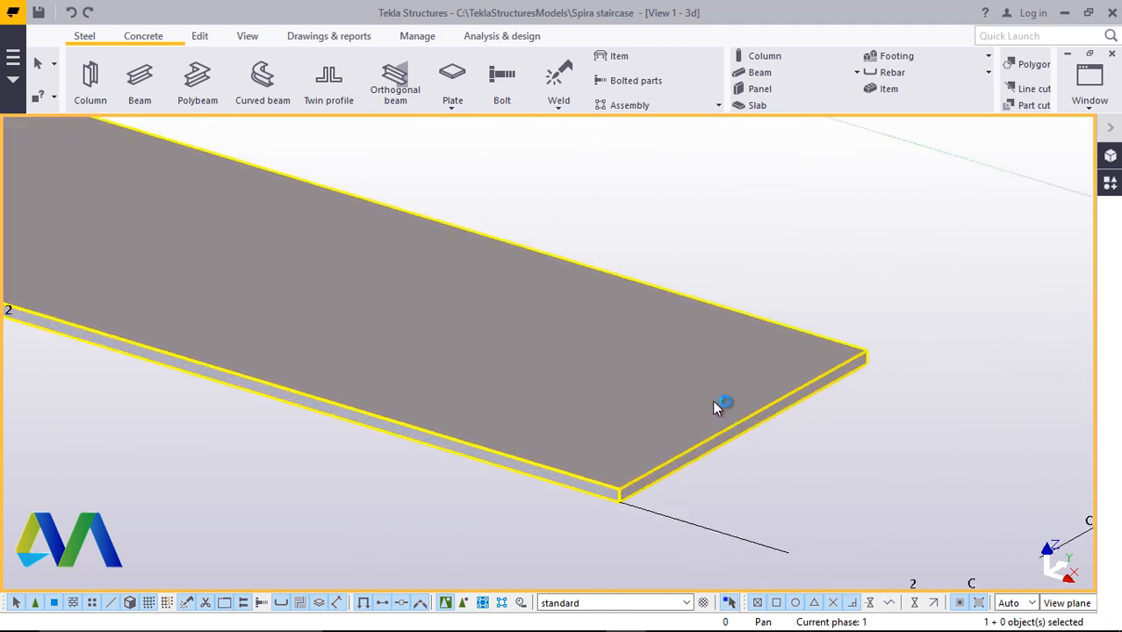
double_click(718, 349)
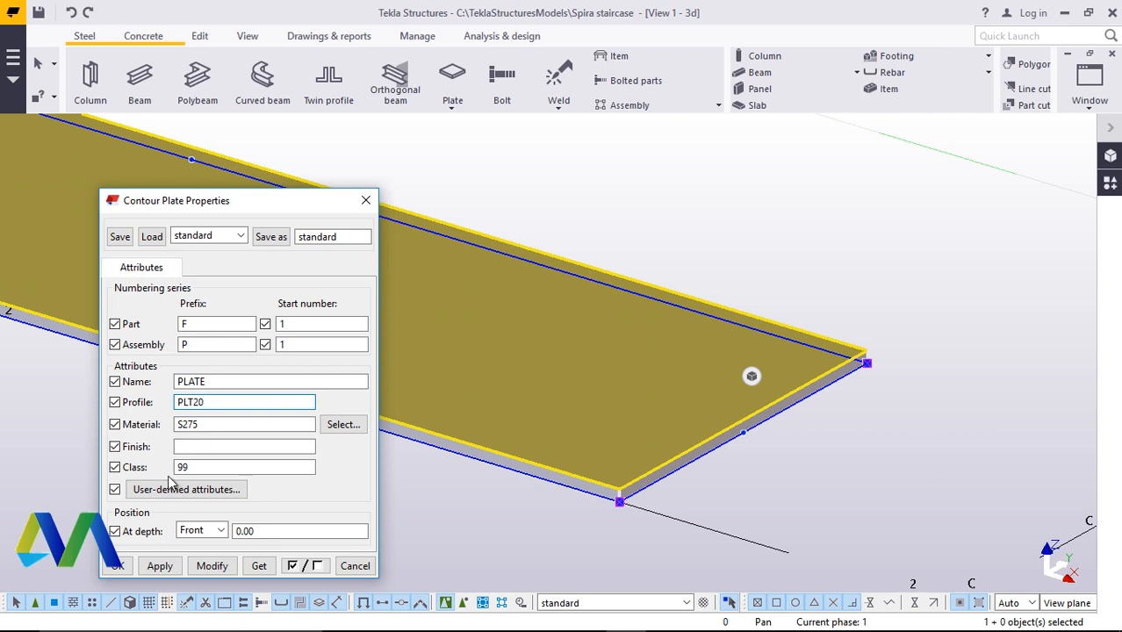
left_click(212, 566)
left_click(117, 565)
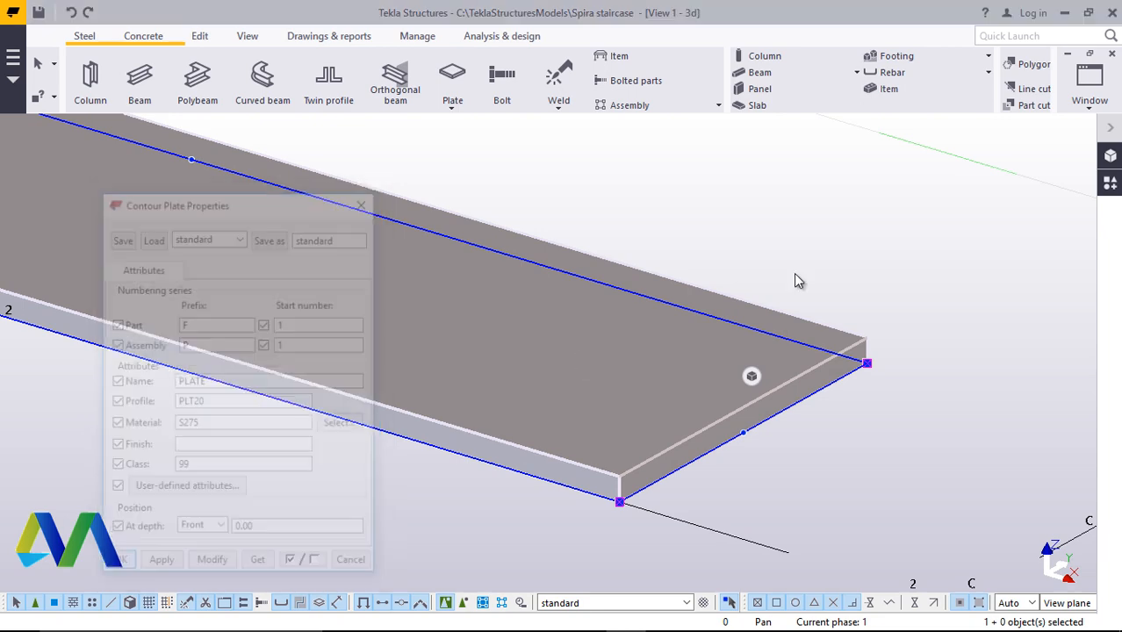
Zoom around the plate and column to examine the plate's size and placement
scroll(714, 322, "down", 6)
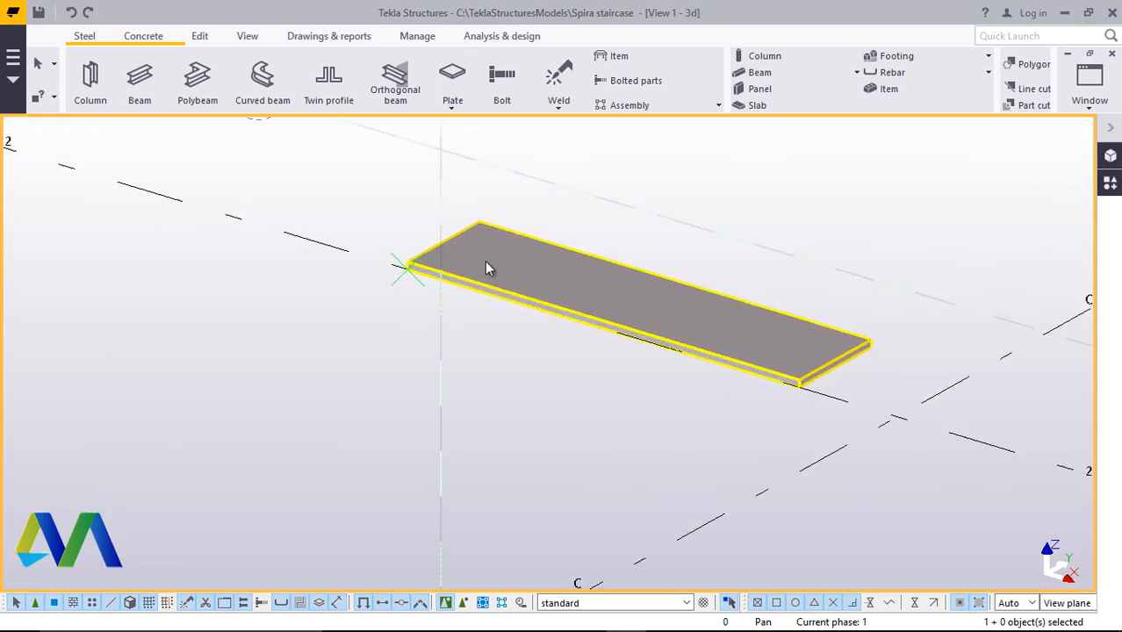
scroll(457, 260, "up", 7)
scroll(453, 389, "down", 7)
scroll(481, 331, "up", 4)
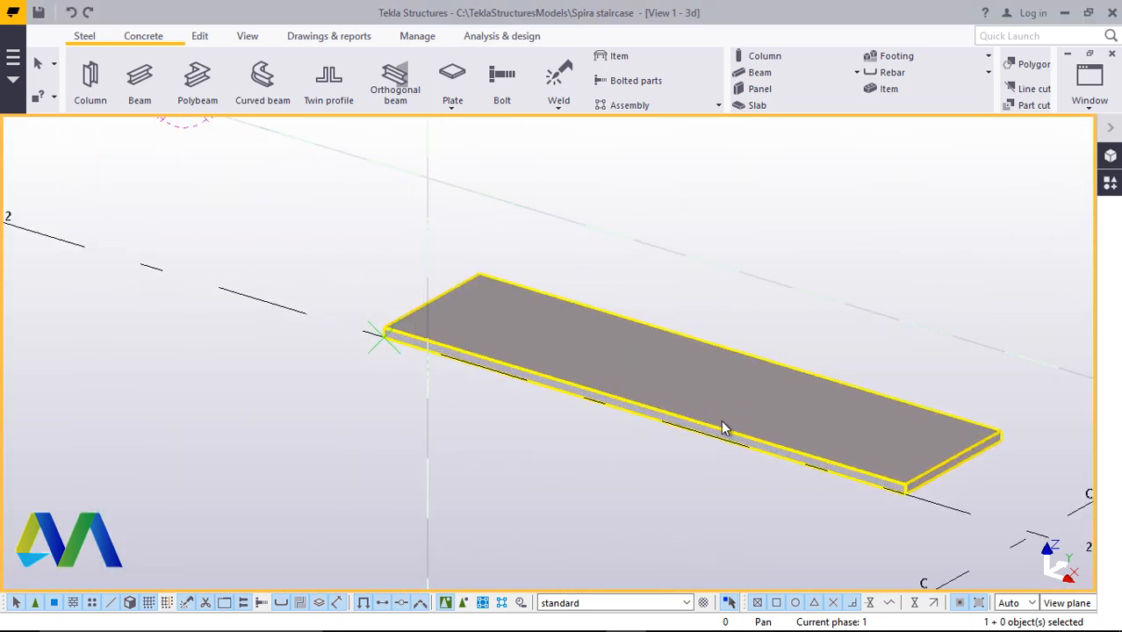
scroll(789, 461, "down", 5)
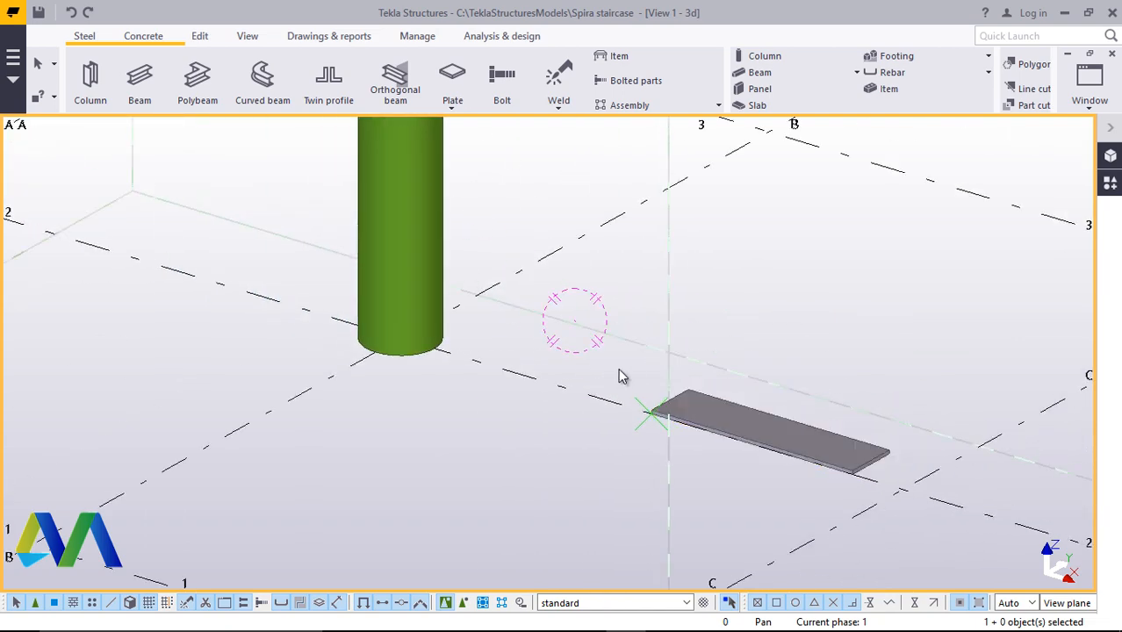
scroll(621, 376, "up", 6)
scroll(602, 419, "down", 4)
scroll(826, 446, "up", 4)
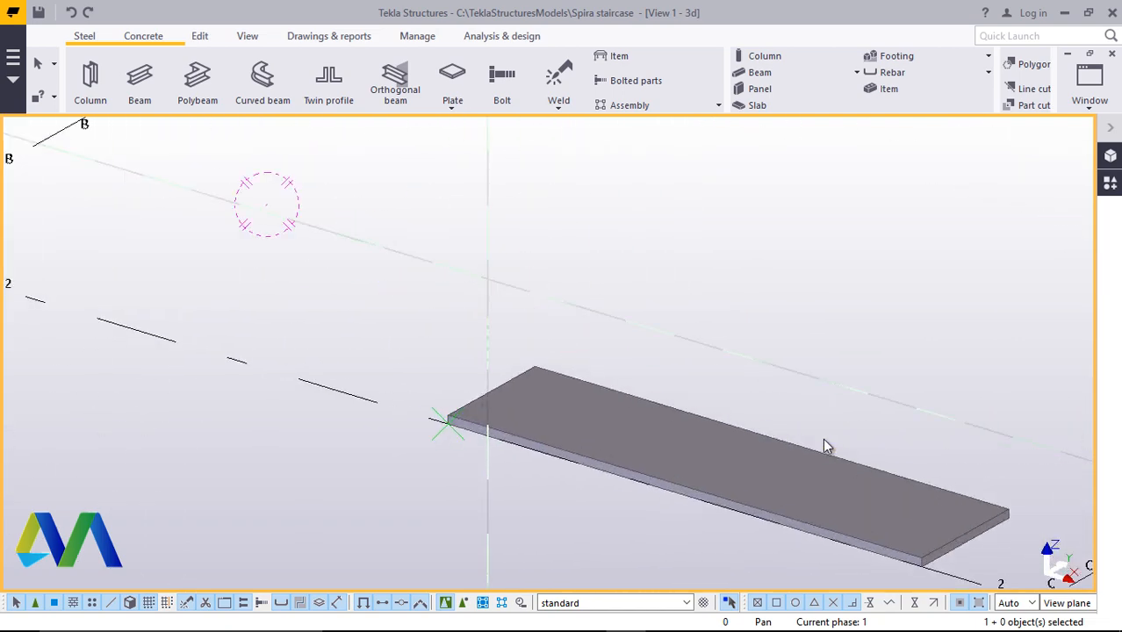
scroll(764, 431, "down", 4)
scroll(612, 419, "up", 1)
scroll(612, 418, "up", 1)
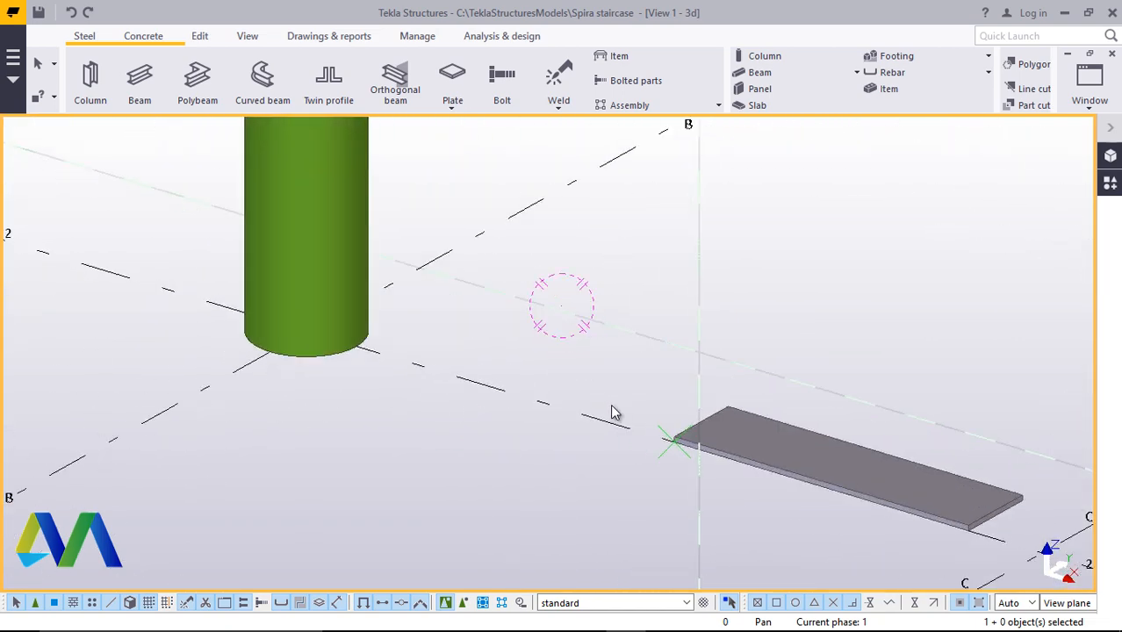
scroll(709, 414, "up", 4)
scroll(662, 457, "down", 5)
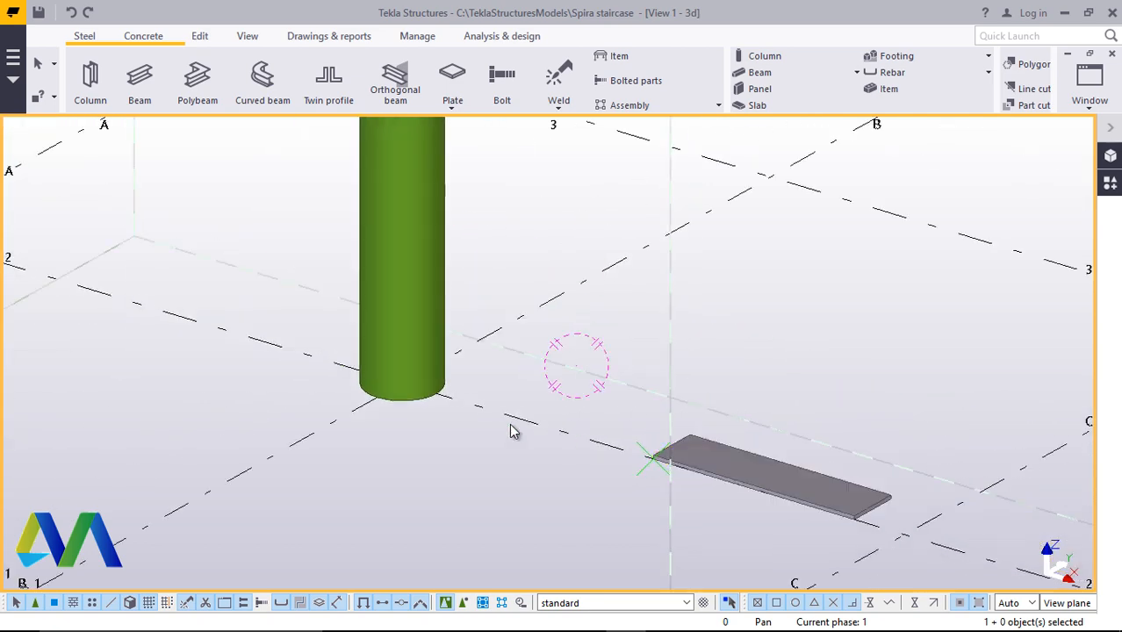
scroll(439, 395, "up", 5)
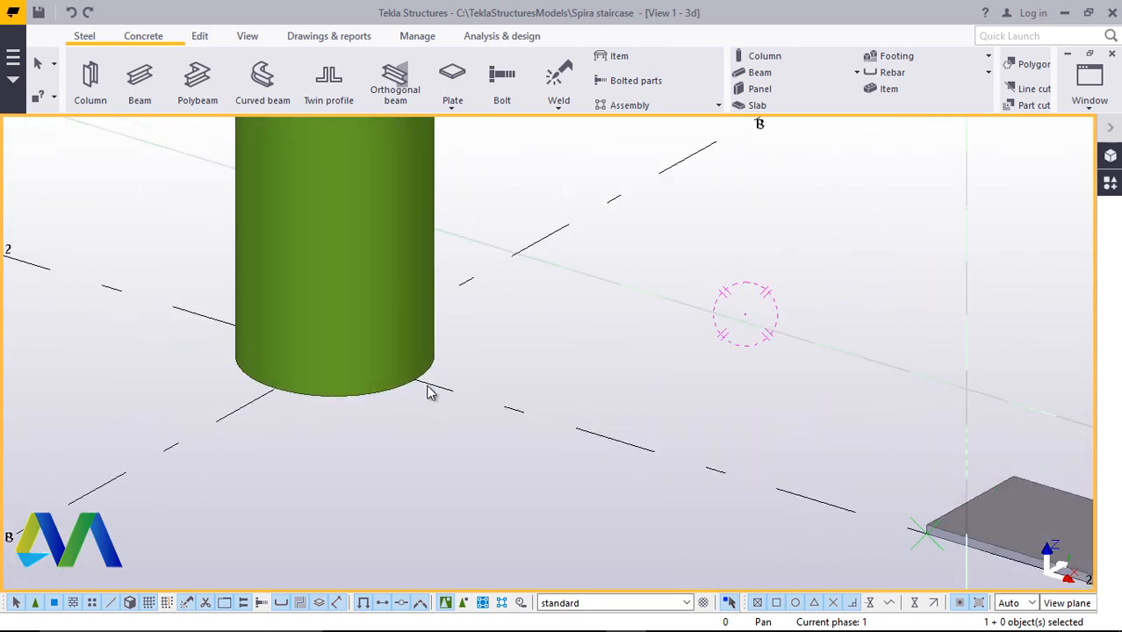
scroll(474, 364, "up", 2)
scroll(483, 402, "down", 3)
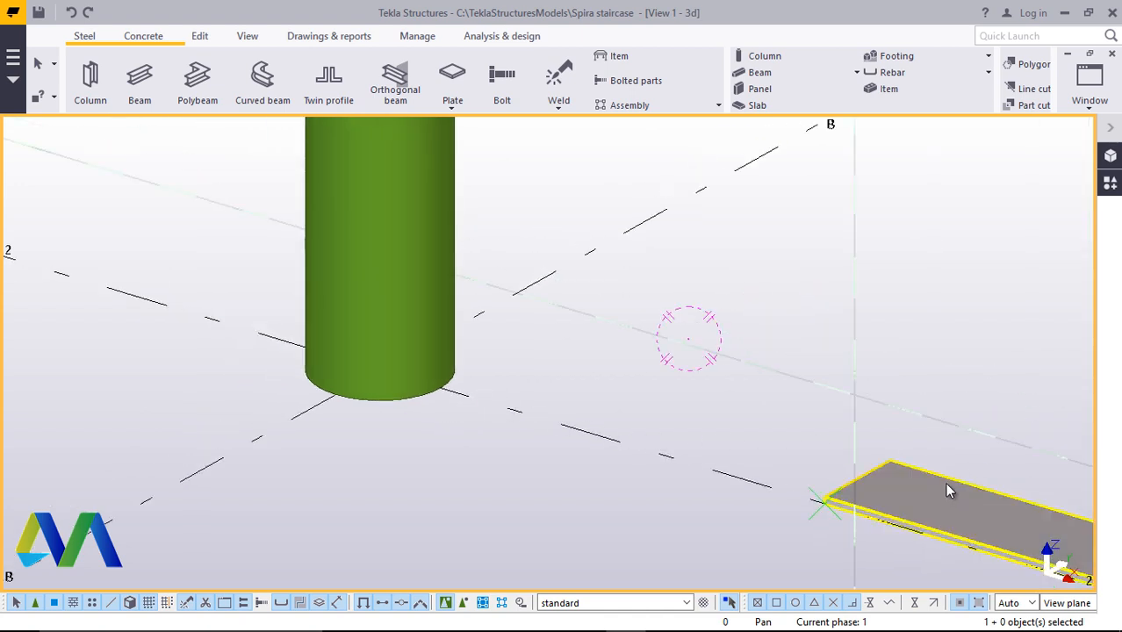
scroll(388, 390, "up", 2)
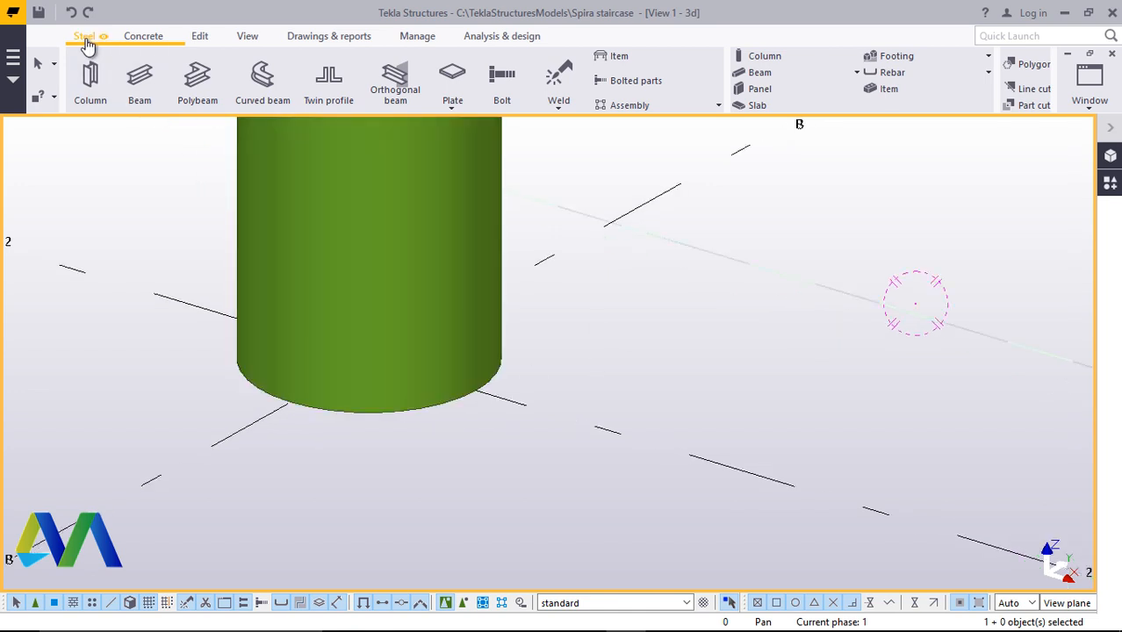
Create a beam 200 long starting at the plate's outer end corner
left_click(139, 84)
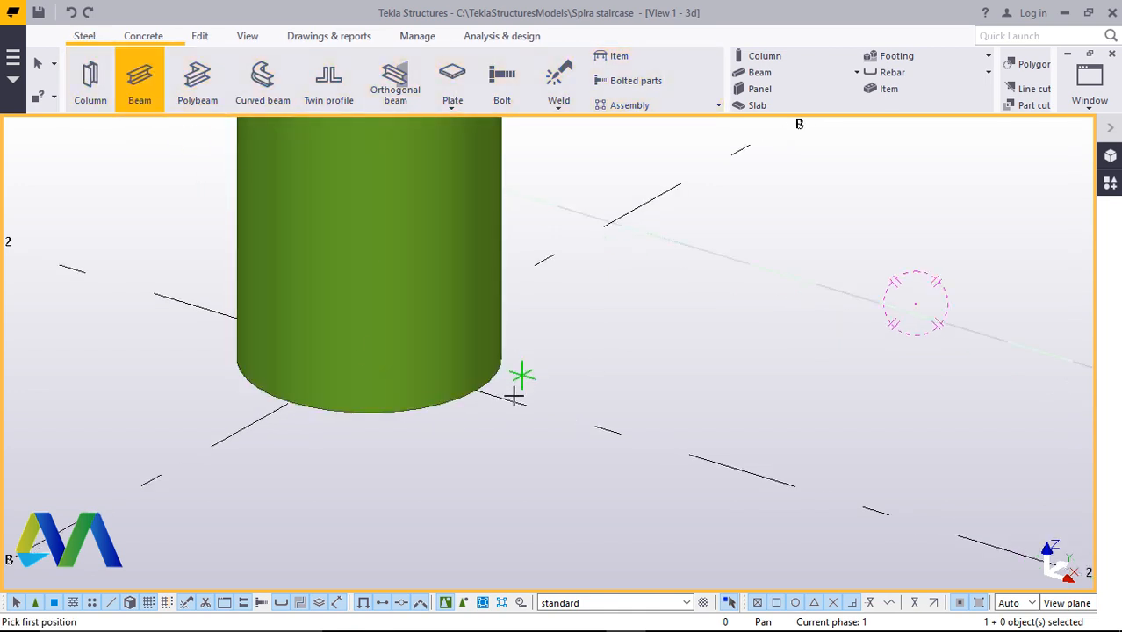
scroll(456, 411, "down", 2)
scroll(434, 411, "down", 3)
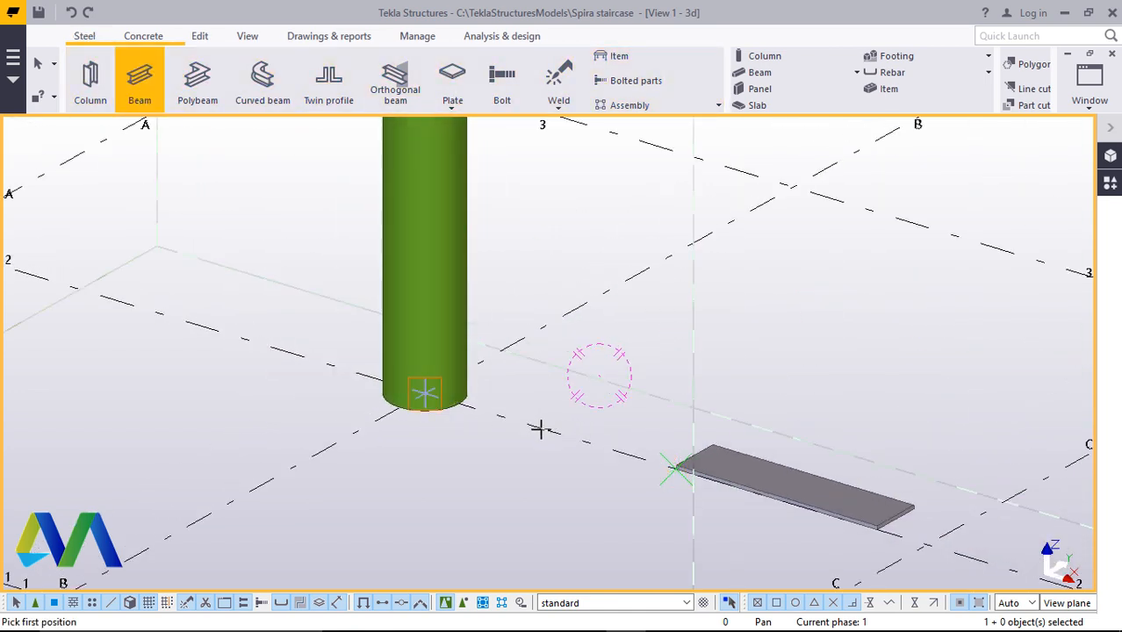
scroll(481, 424, "down", 2)
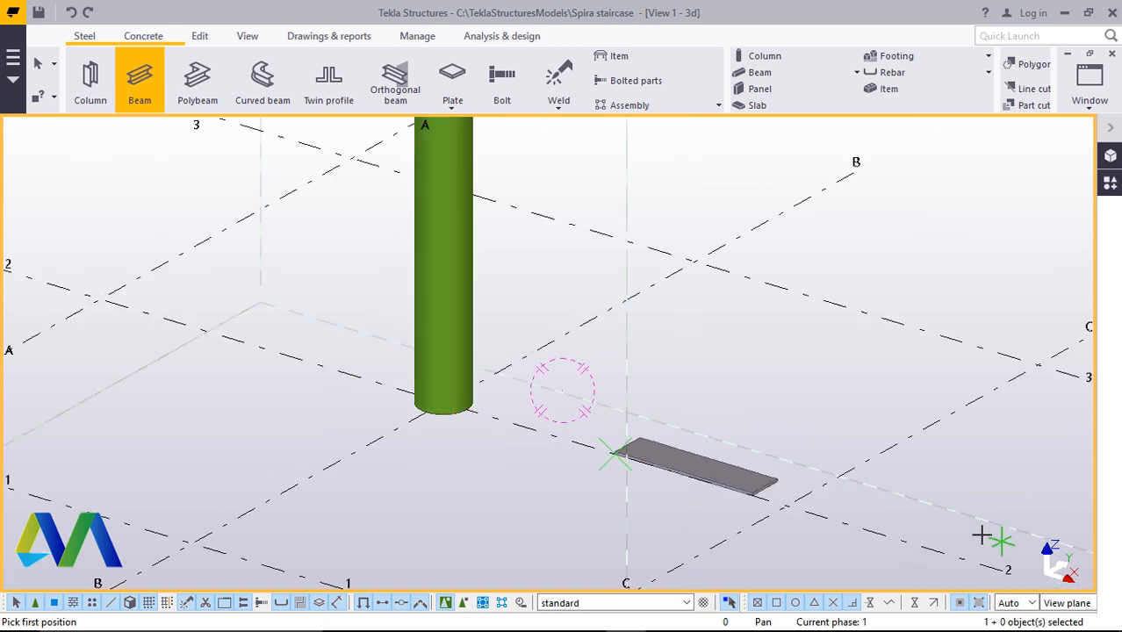
left_click(789, 503)
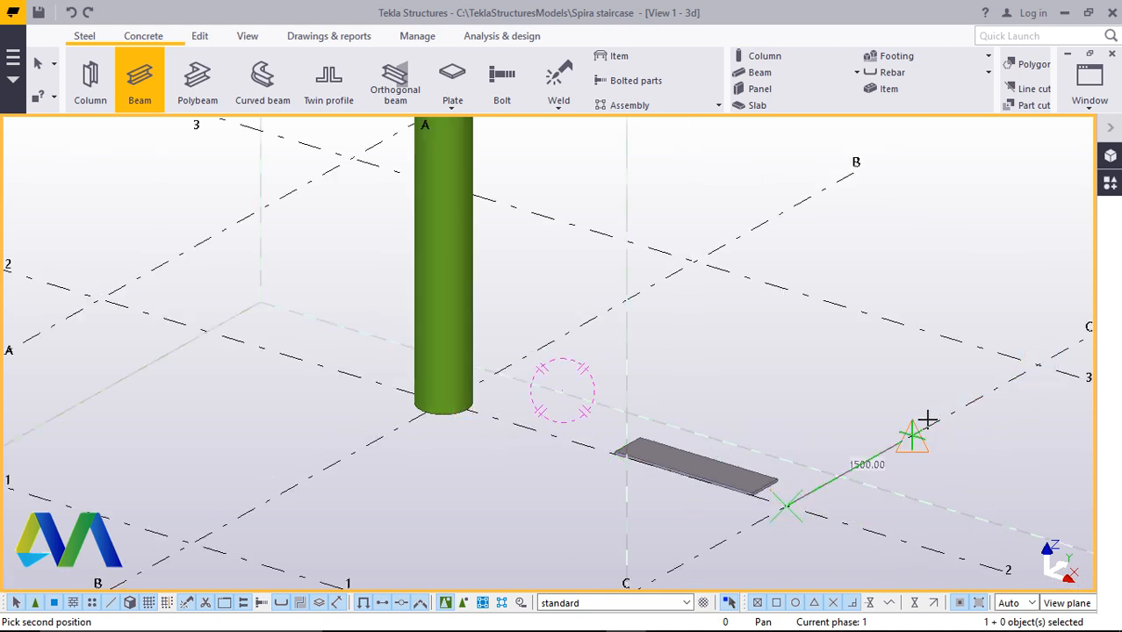
type("200")
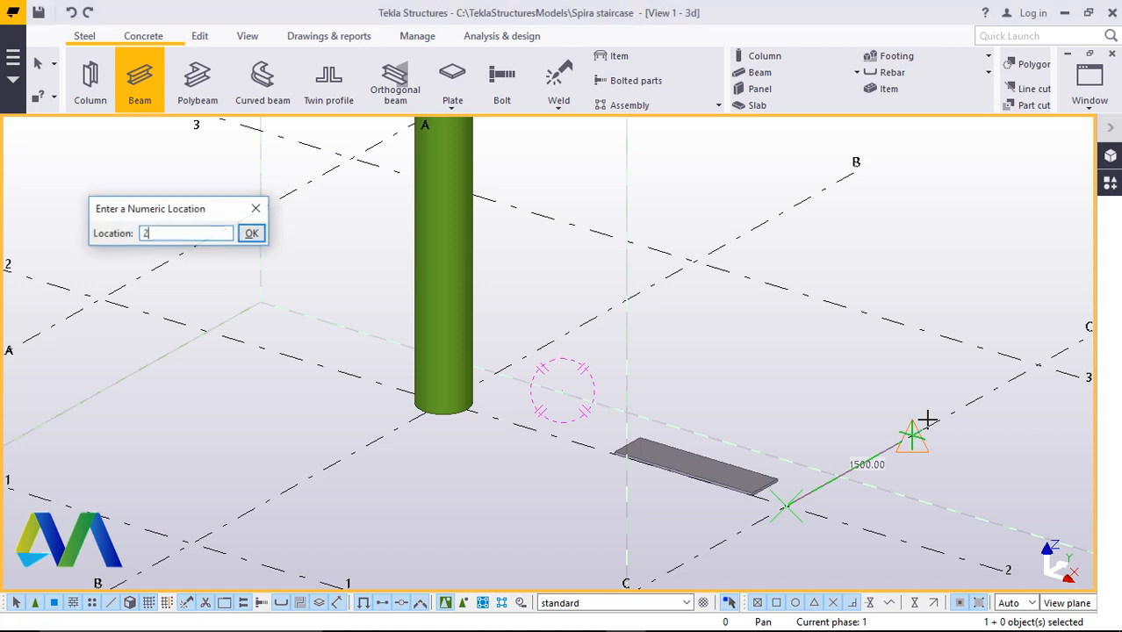
left_click(253, 233)
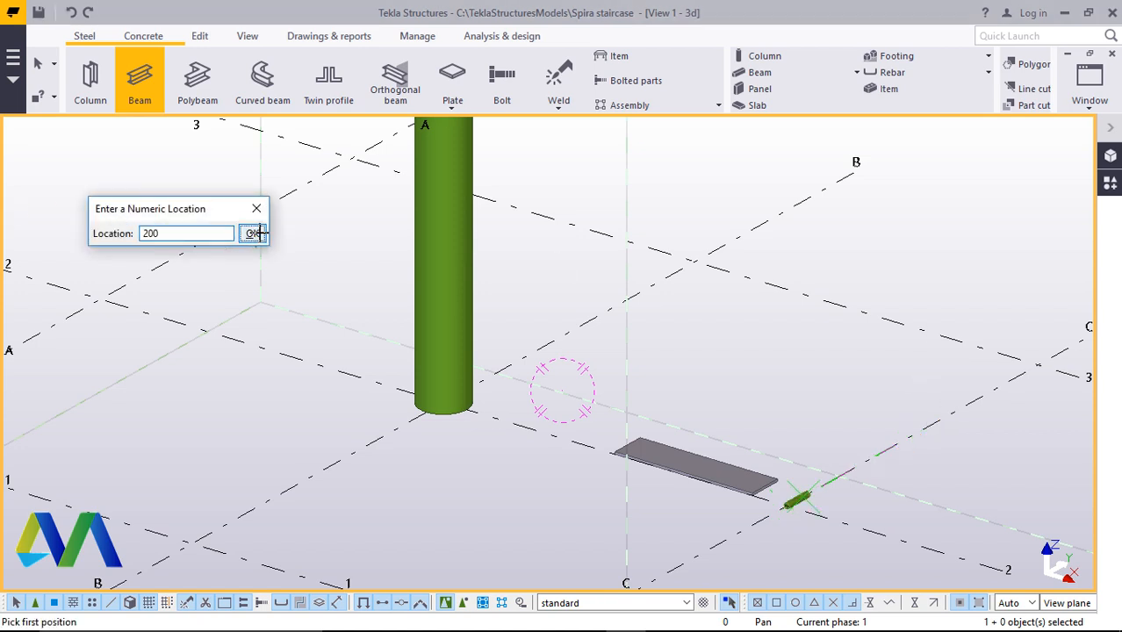
Change the short beam's profile to the RSA80*80*6 angle from the L profiles catalog and modify the beam
right_click(781, 387)
left_click(816, 127)
scroll(790, 501, "up", 6)
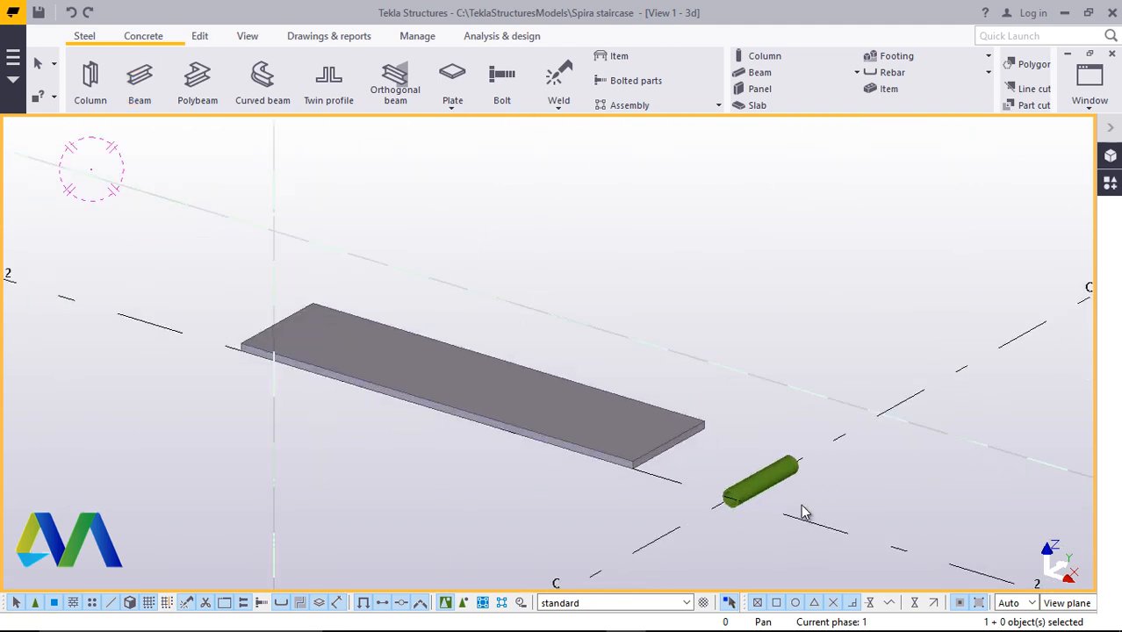
left_click(705, 461)
double_click(705, 461)
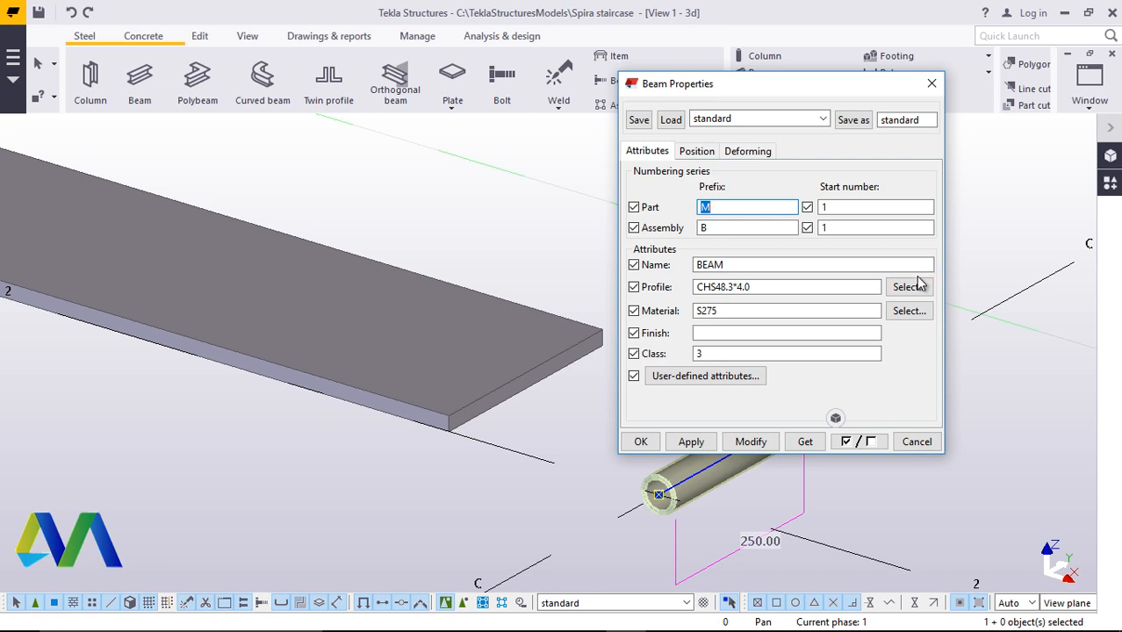
left_click(909, 286)
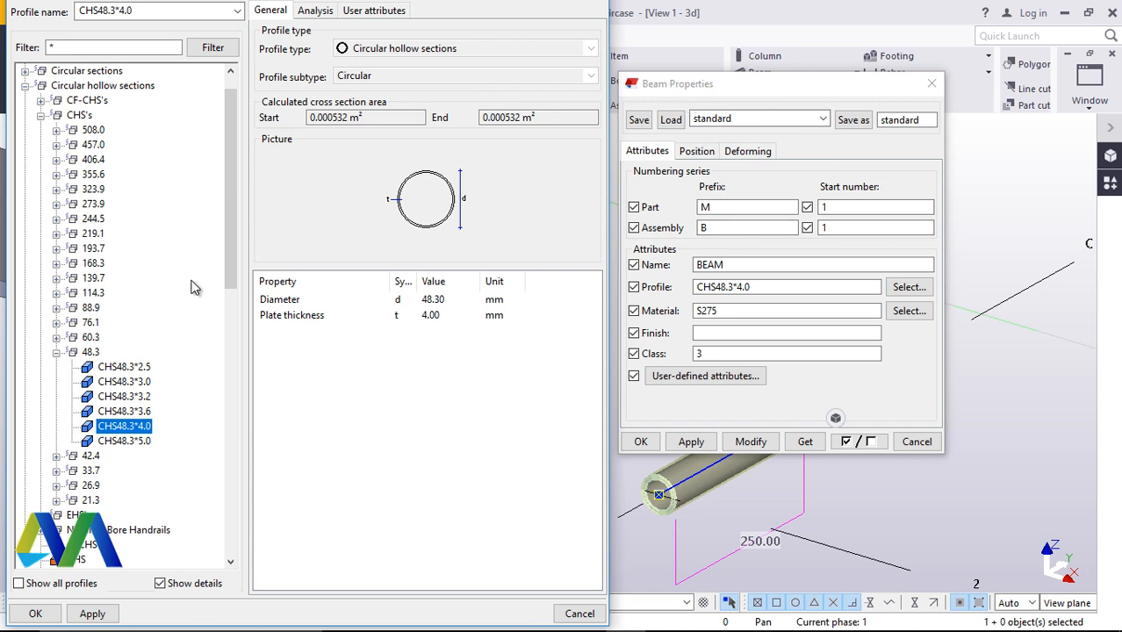
scroll(128, 367, "down", 1)
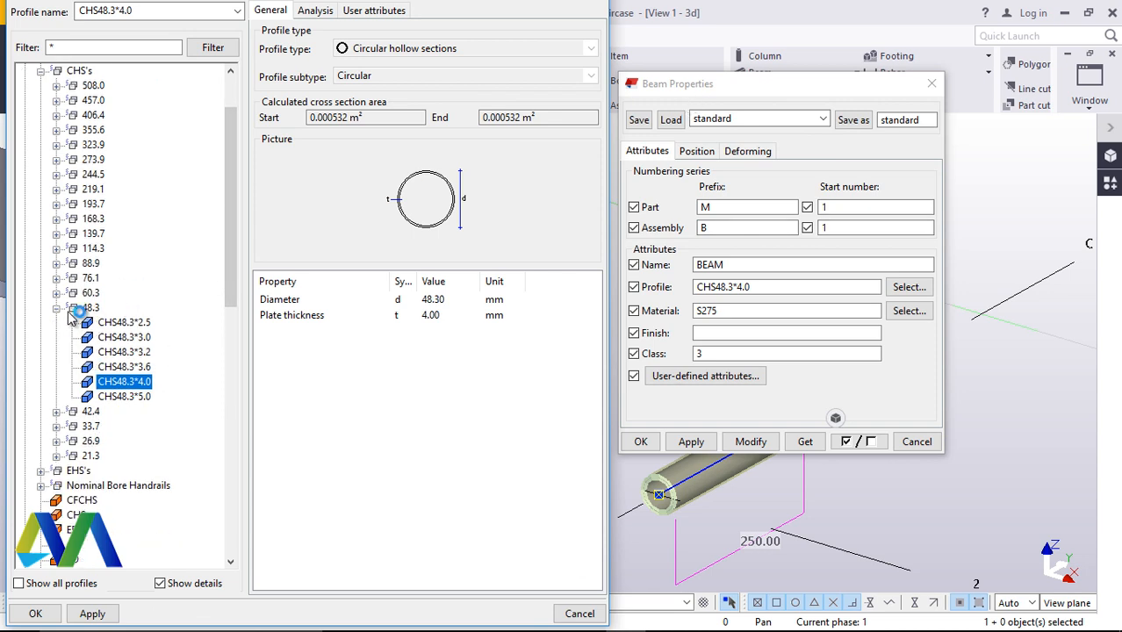
left_click(56, 308)
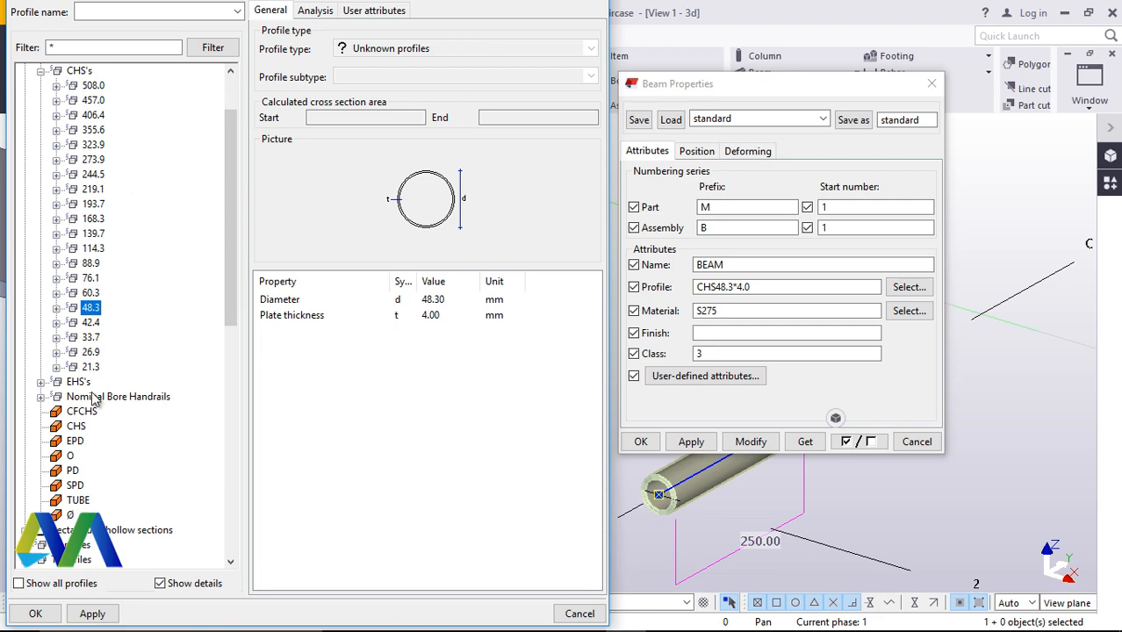
scroll(94, 399, "down", 9)
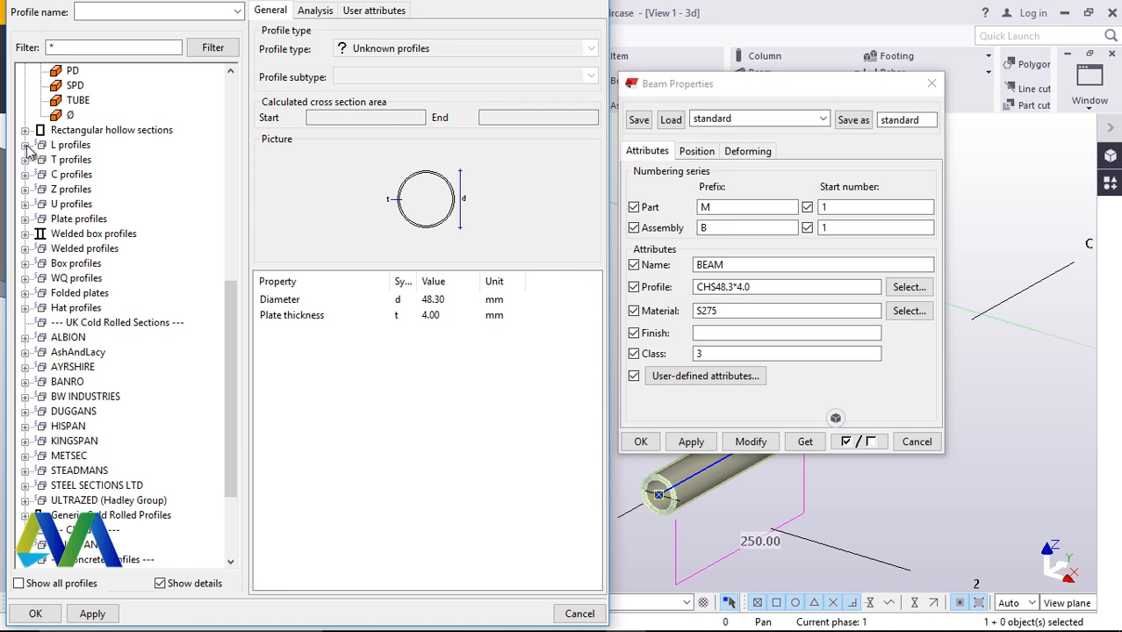
left_click(25, 146)
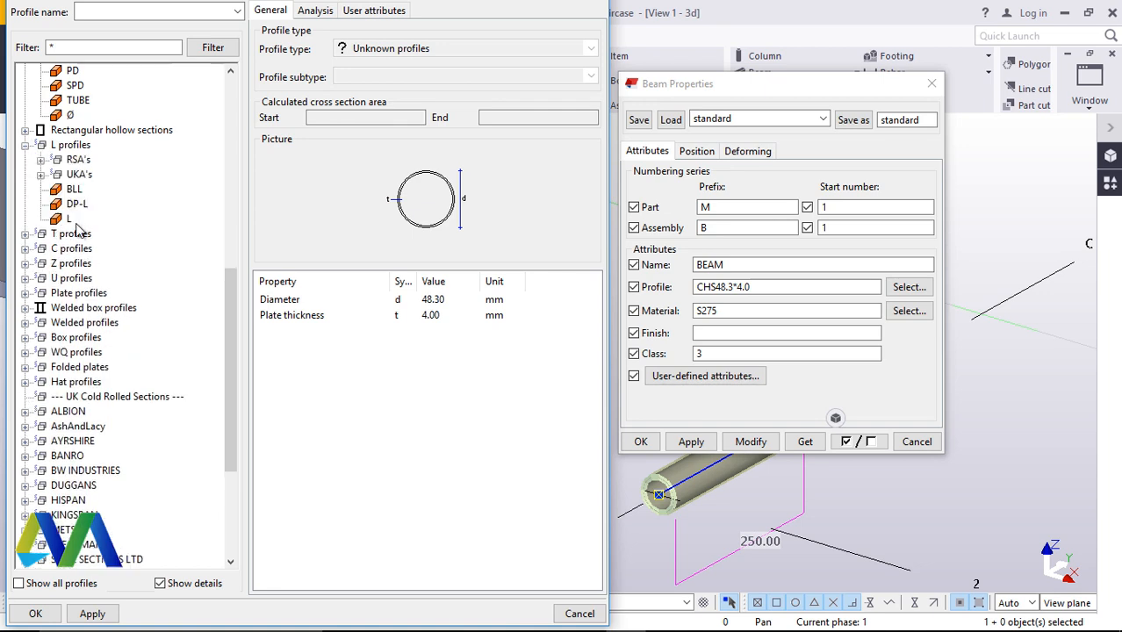
left_click(40, 160)
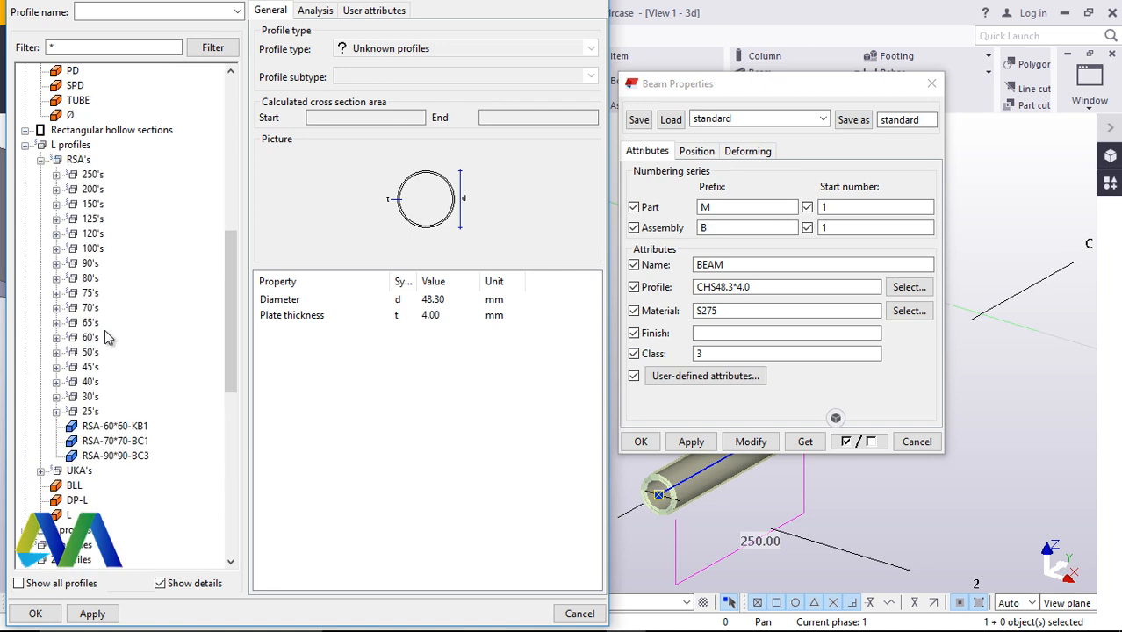
left_click(56, 279)
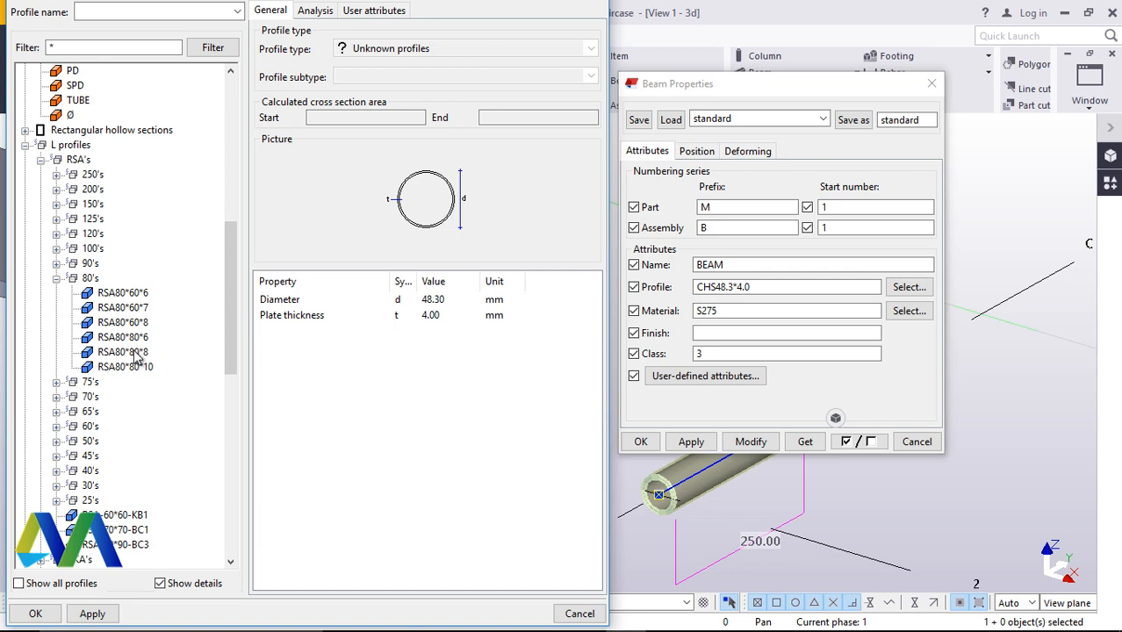
left_click(129, 338)
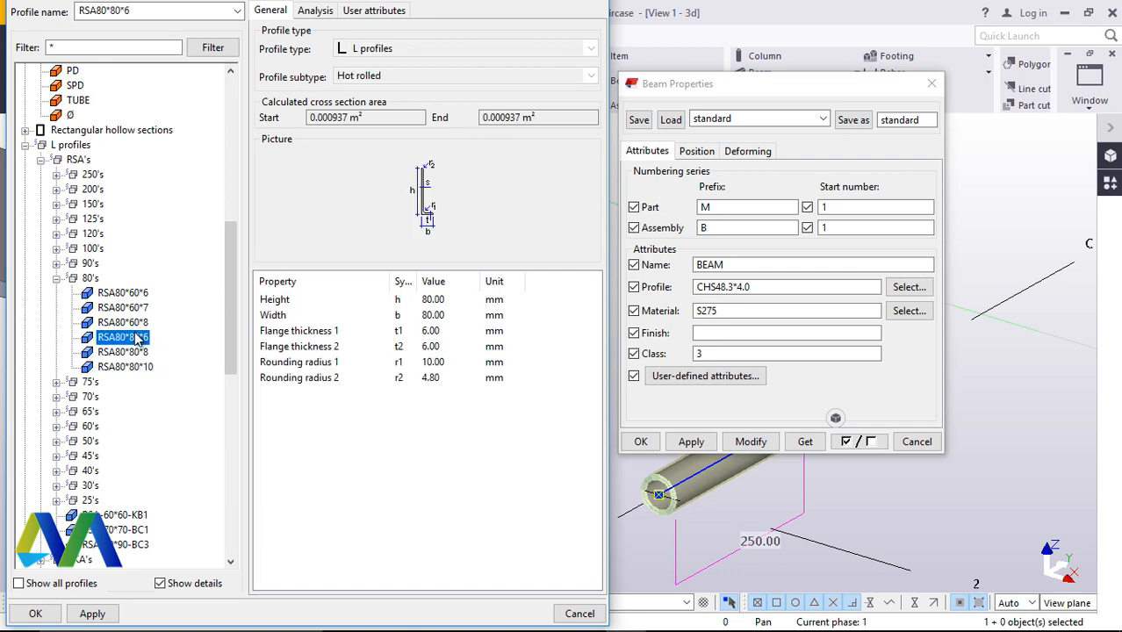
left_click(93, 614)
left_click(33, 613)
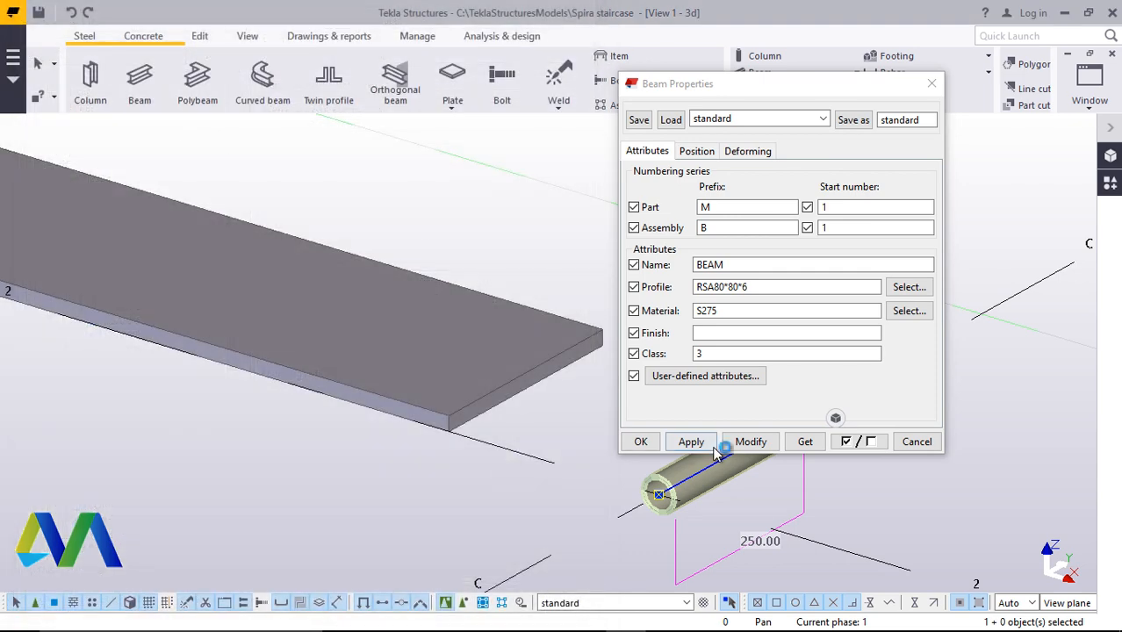
left_click(755, 443)
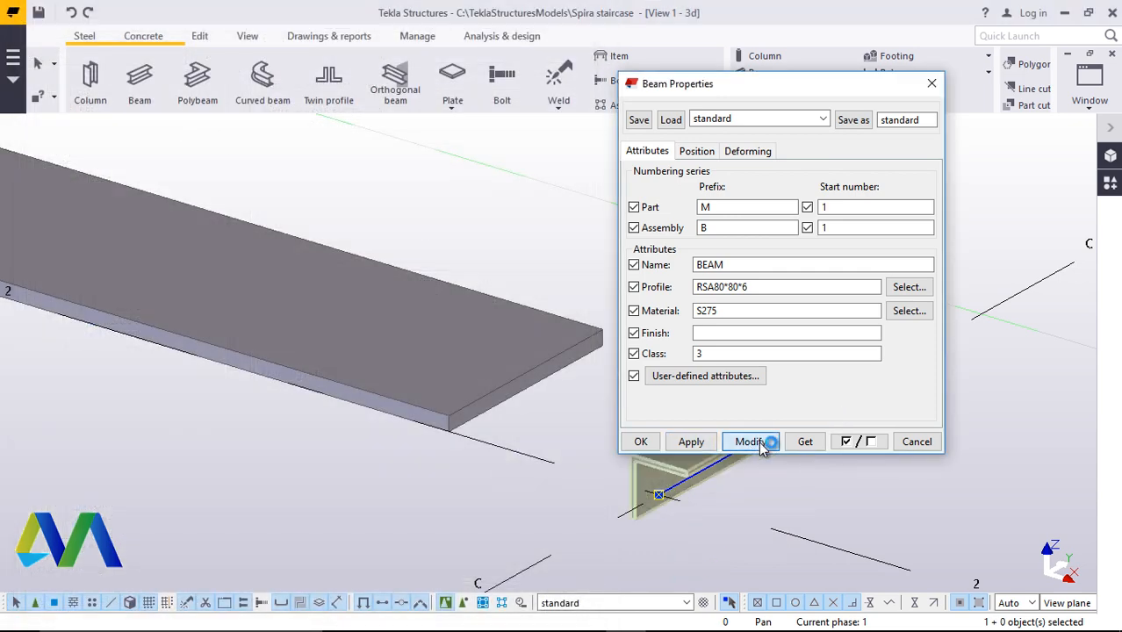
left_click(641, 441)
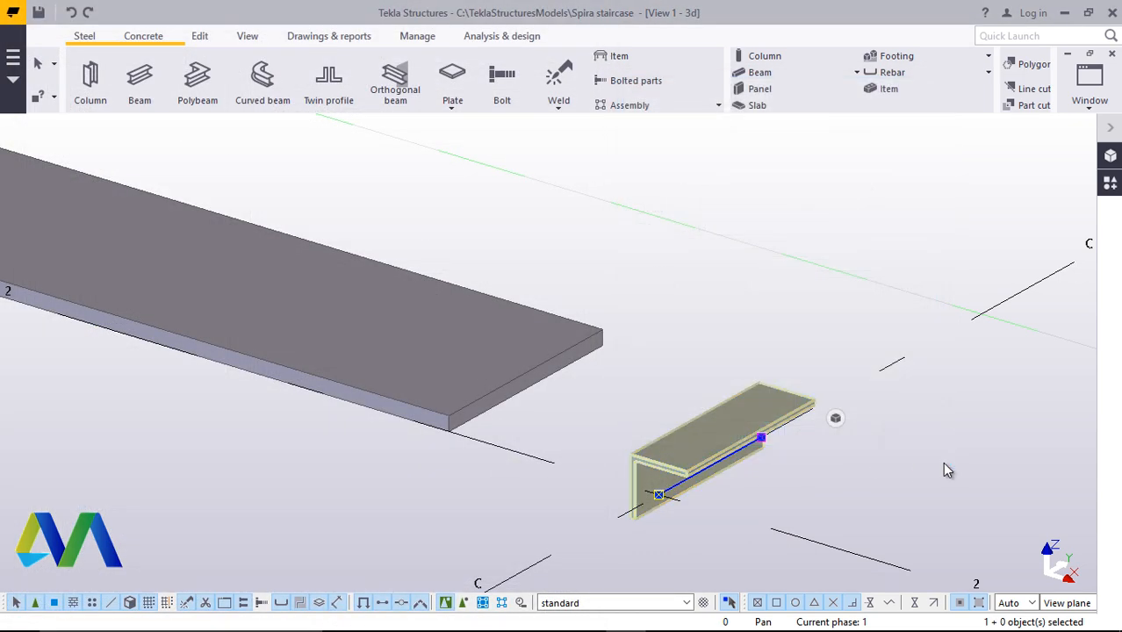
Set the angle beam's At depth position to Front and modify the beam
scroll(728, 479, "up", 2)
scroll(727, 478, "up", 2)
scroll(702, 462, "down", 3)
double_click(700, 390)
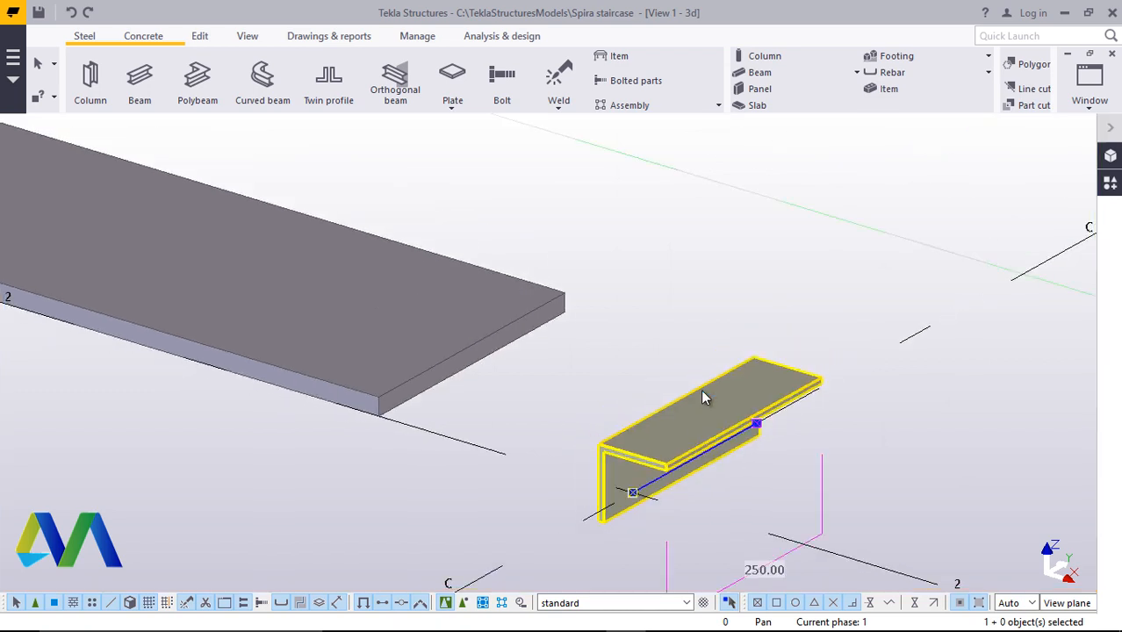
left_click(695, 151)
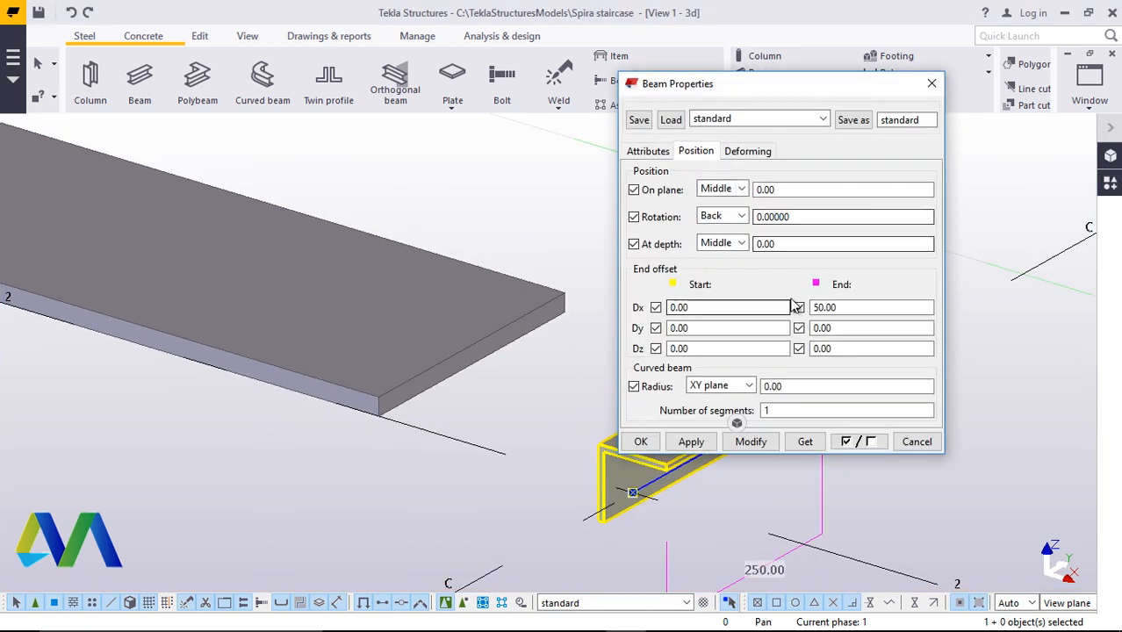
left_click(743, 243)
left_click(742, 272)
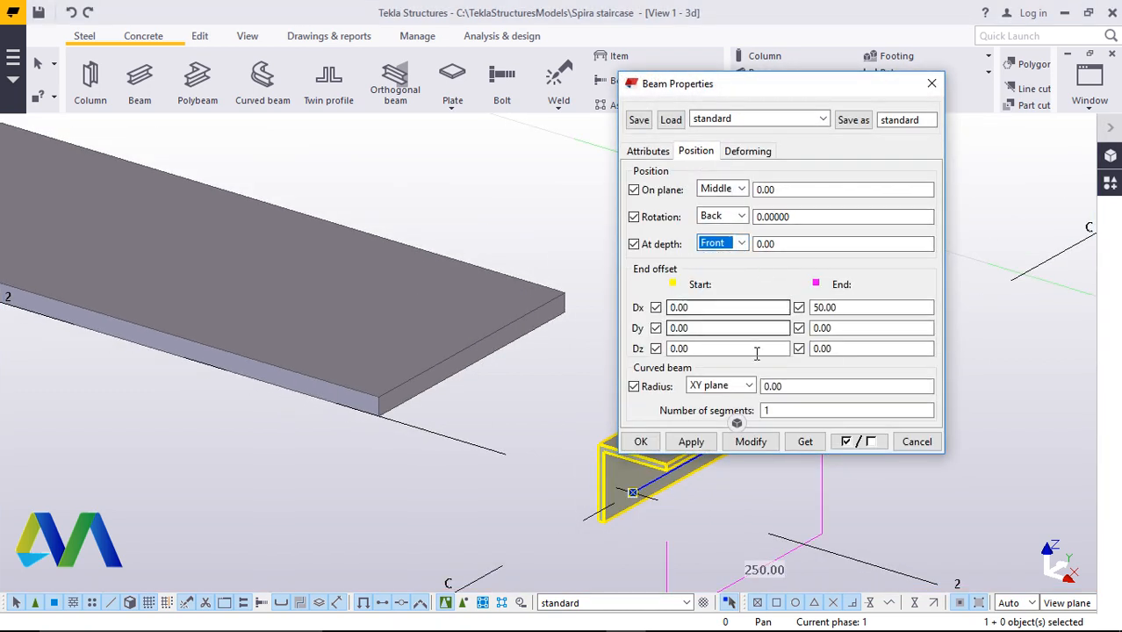
left_click(750, 441)
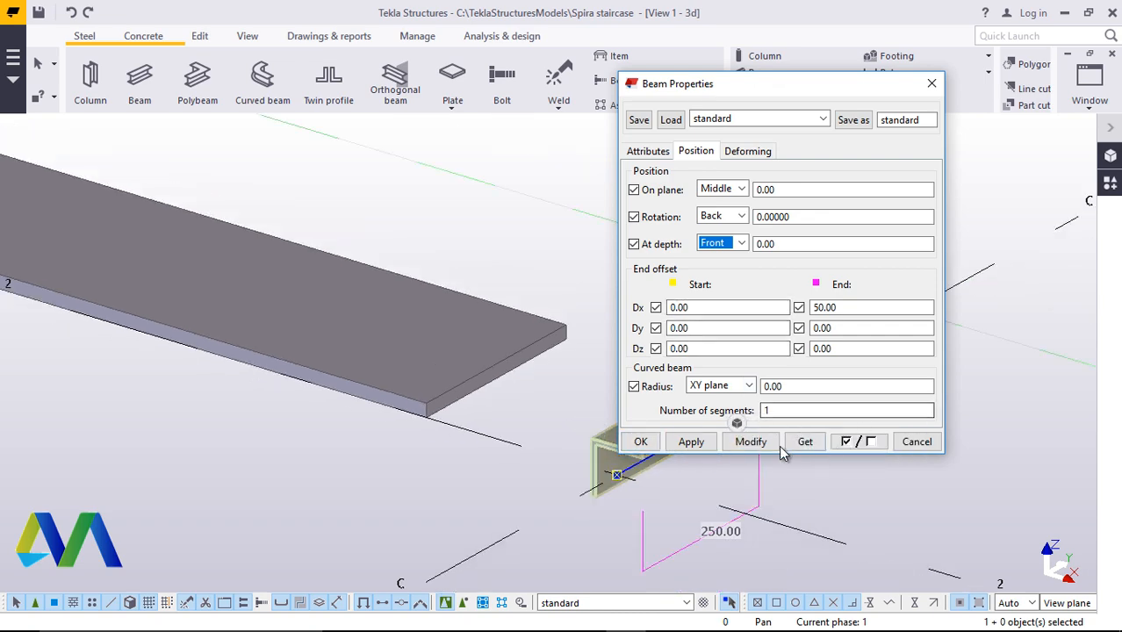
left_click(640, 442)
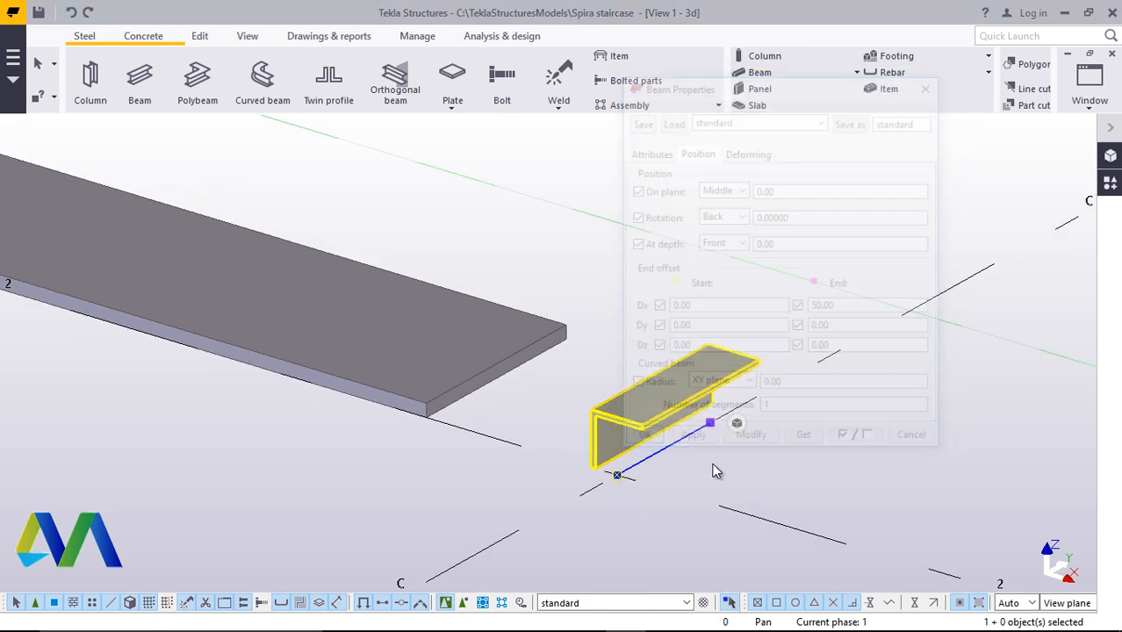
Set the angle beam's end Dx offset to 0 and modify the beam
scroll(591, 466, "up", 5)
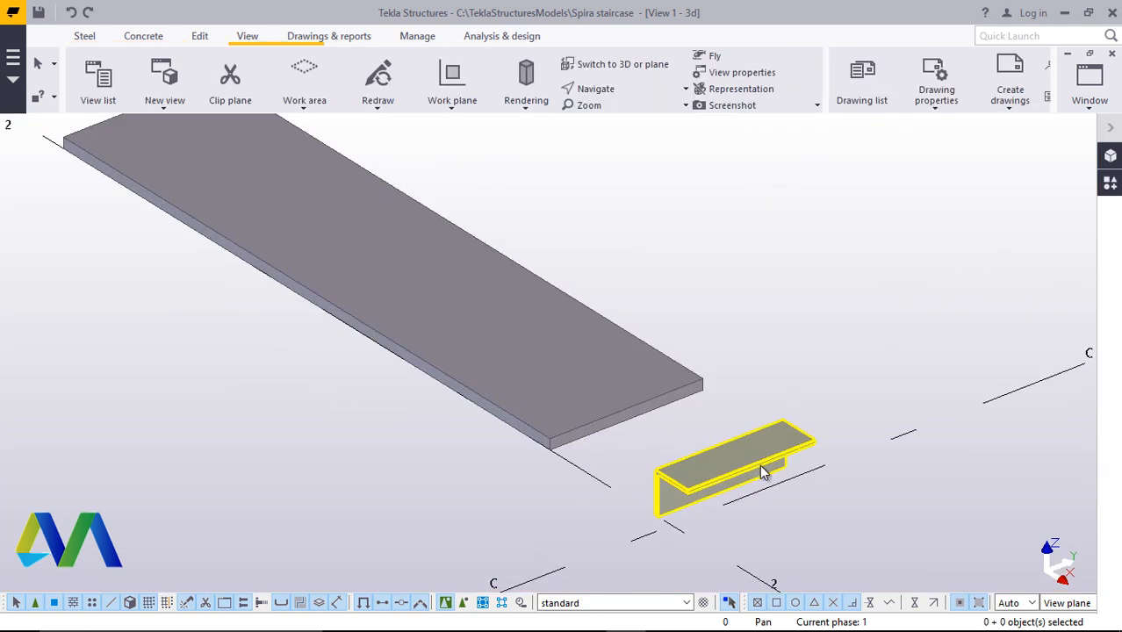
double_click(776, 435)
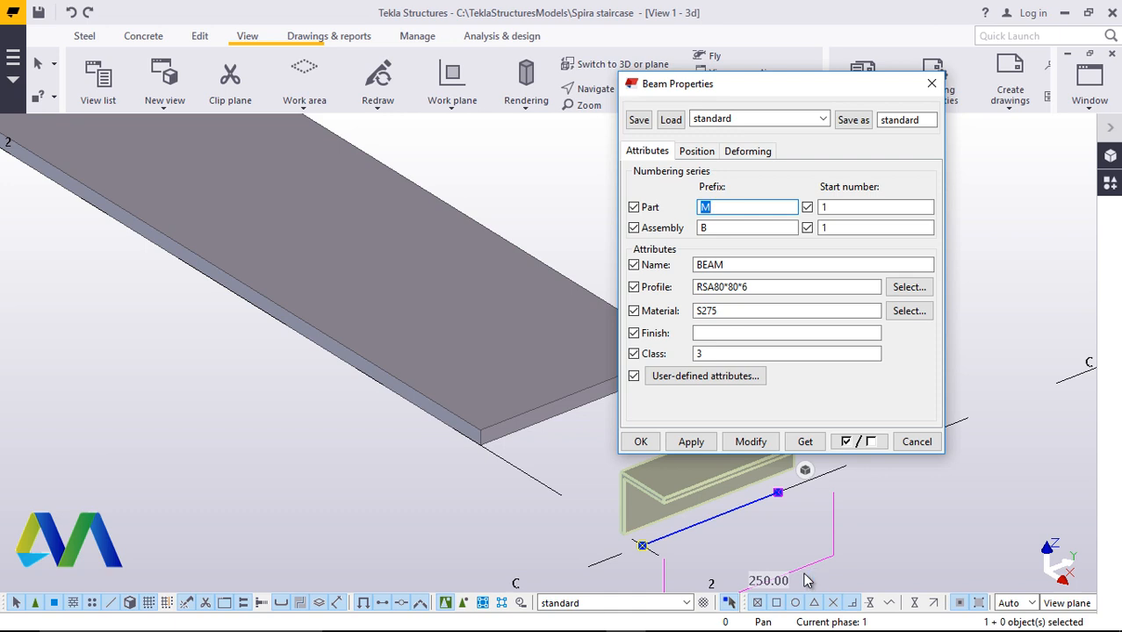
left_click(696, 151)
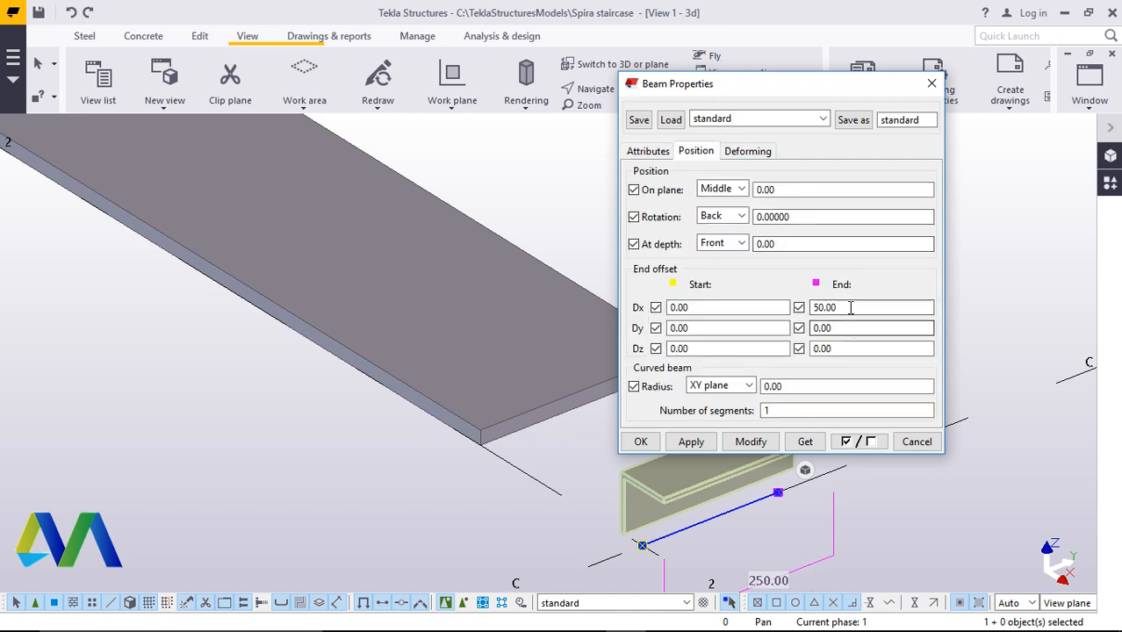
left_click_drag(850, 307, 788, 307)
type("0")
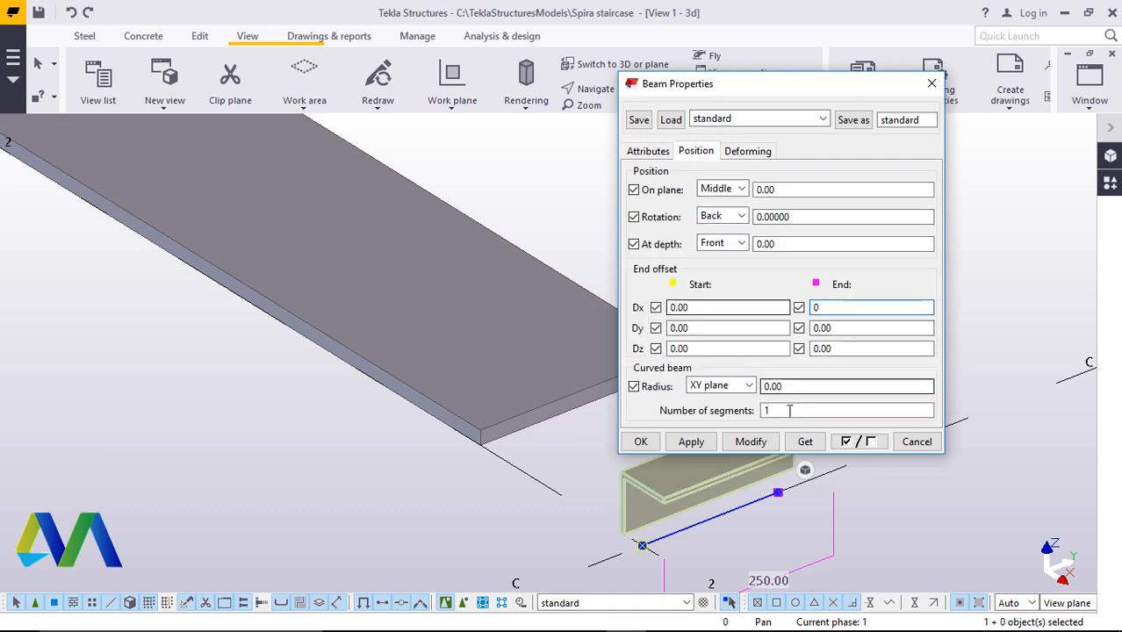
left_click(751, 441)
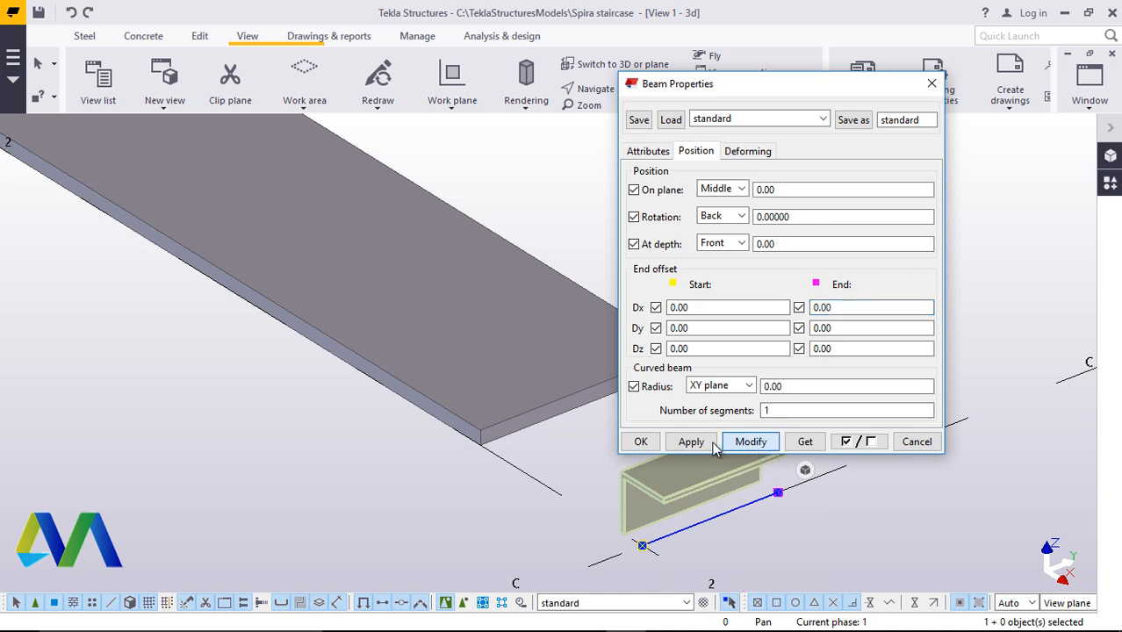
left_click(640, 441)
Move the angle beam from its lower end point to the column's outer surface on grid line 2
left_click(626, 90)
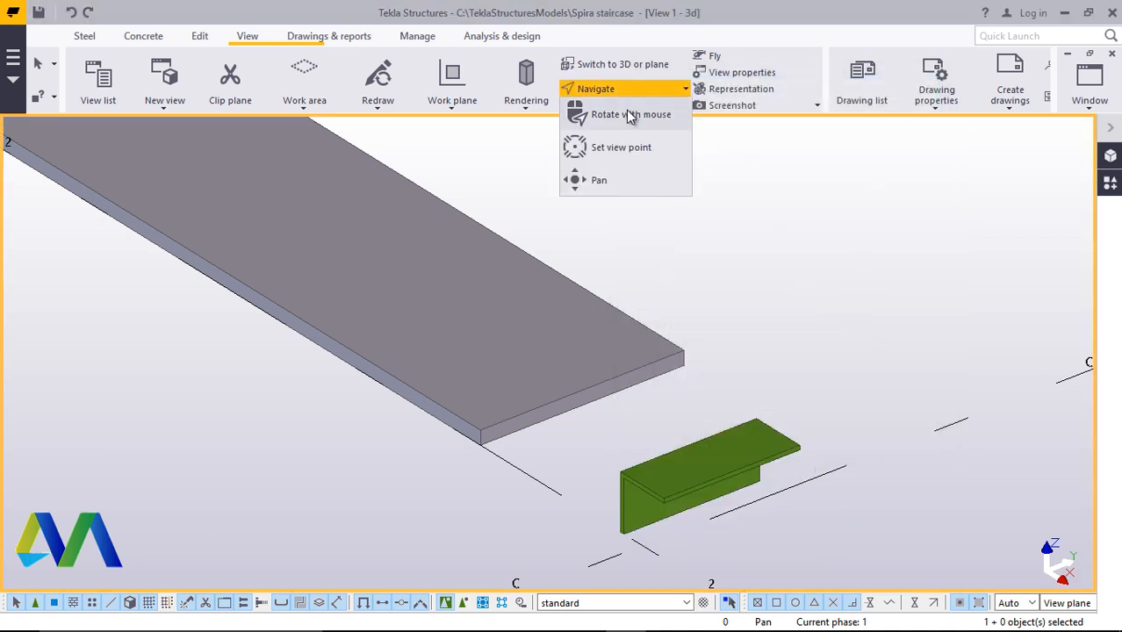
left_click(626, 111)
left_click_drag(652, 501, 534, 278)
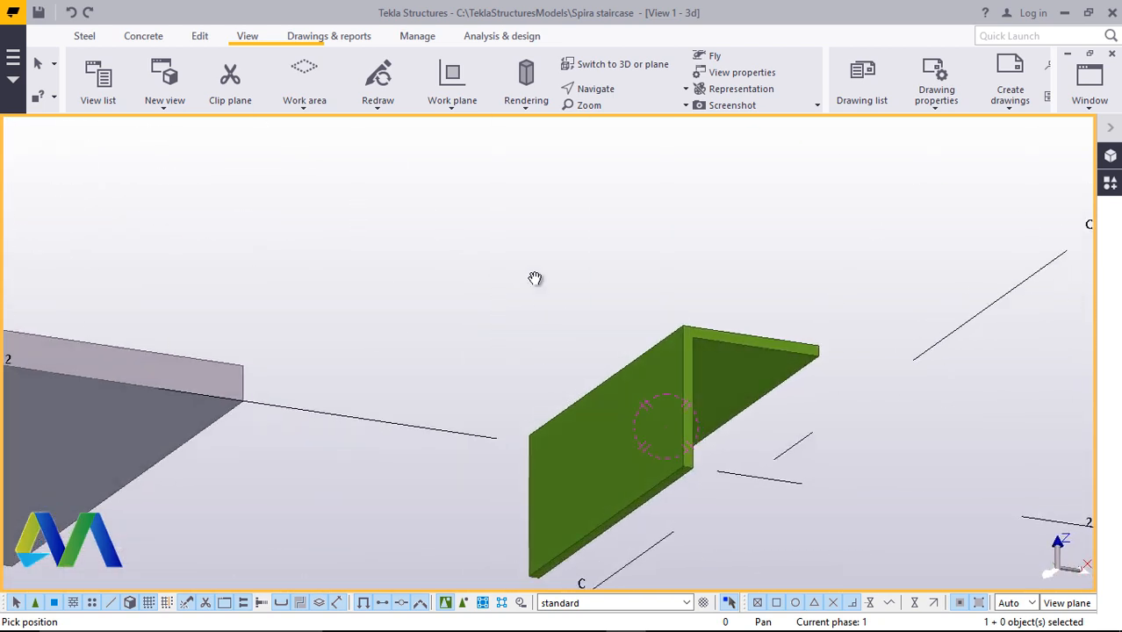
right_click(525, 244)
left_click(551, 248)
right_click(667, 349)
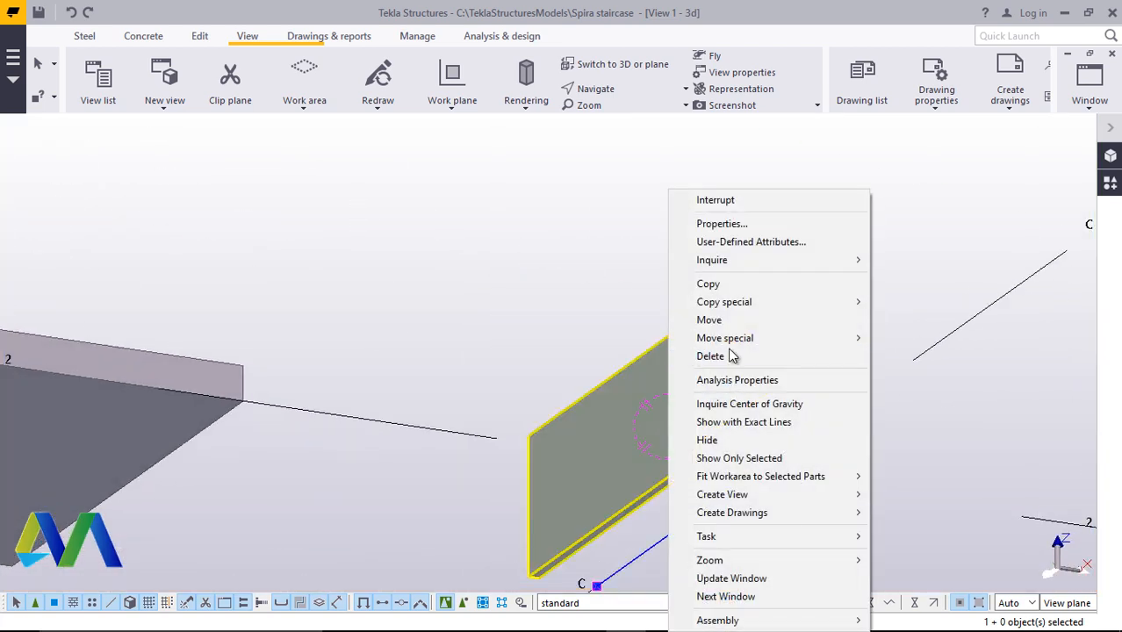
left_click(707, 318)
scroll(703, 387, "up", 2)
scroll(703, 386, "up", 1)
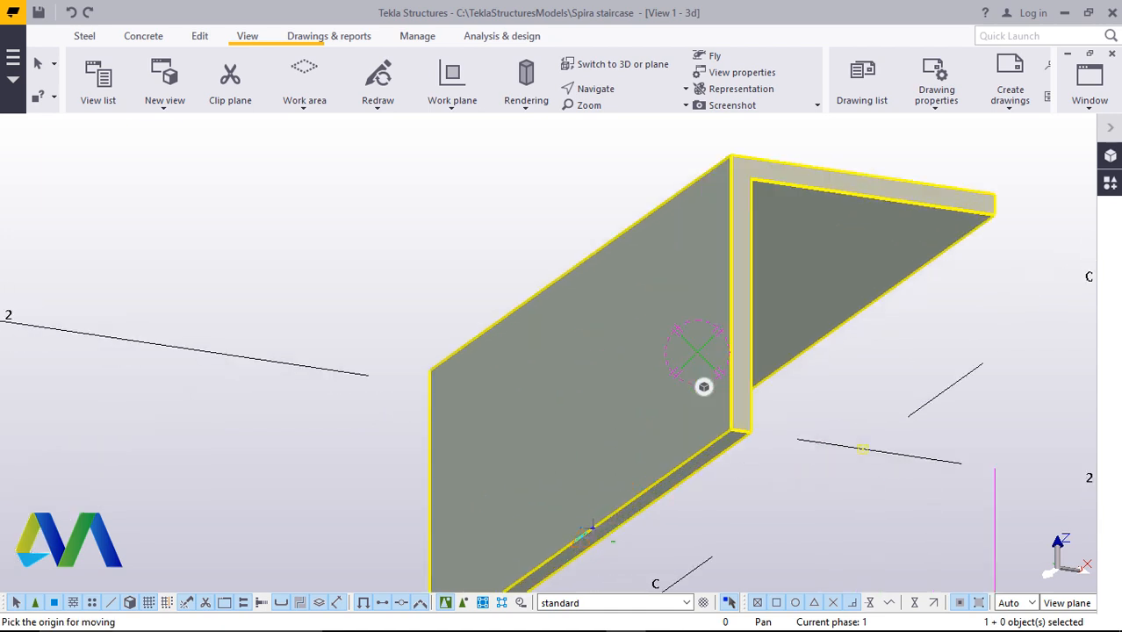
left_click(580, 535)
scroll(676, 459, "down", 8)
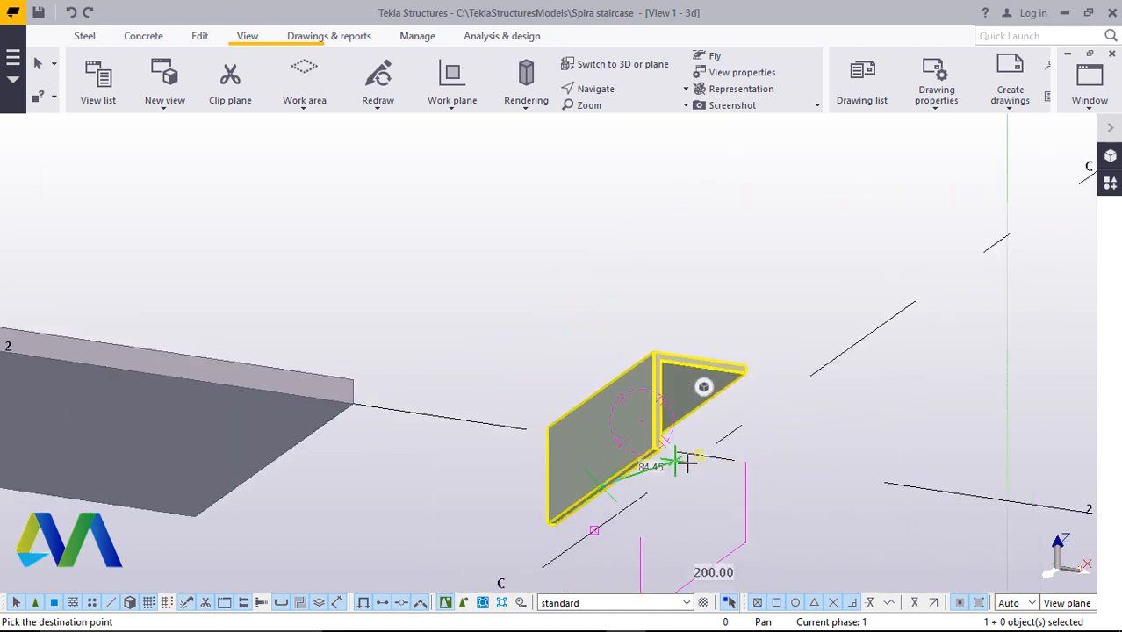
scroll(395, 426, "up", 5)
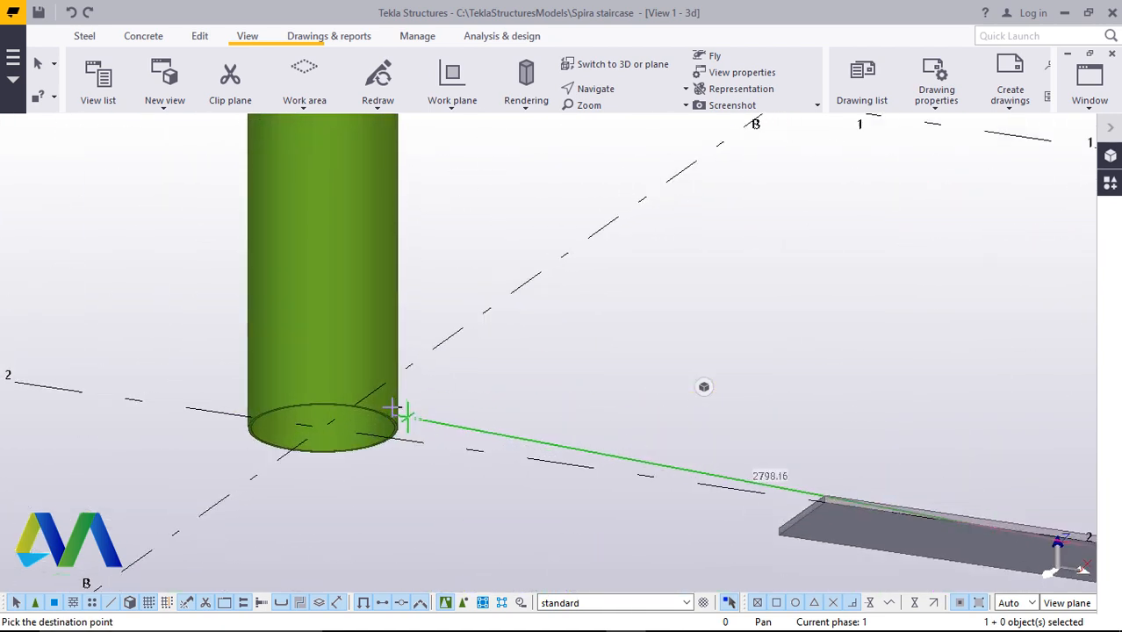
scroll(381, 452, "up", 5)
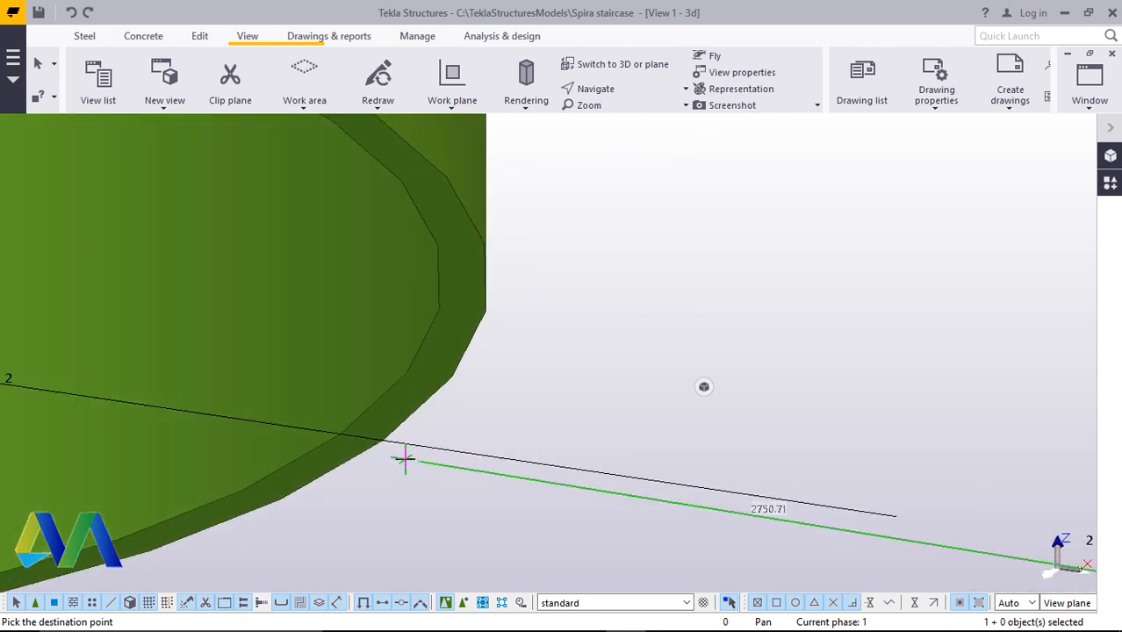
left_click(385, 441)
right_click(648, 377)
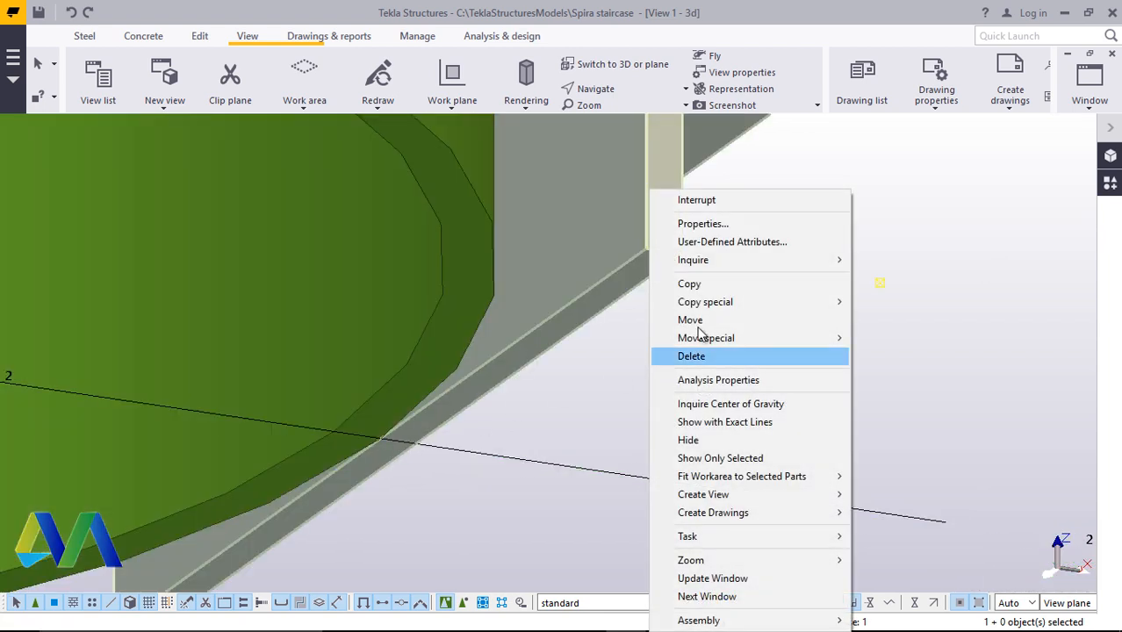
left_click(790, 202)
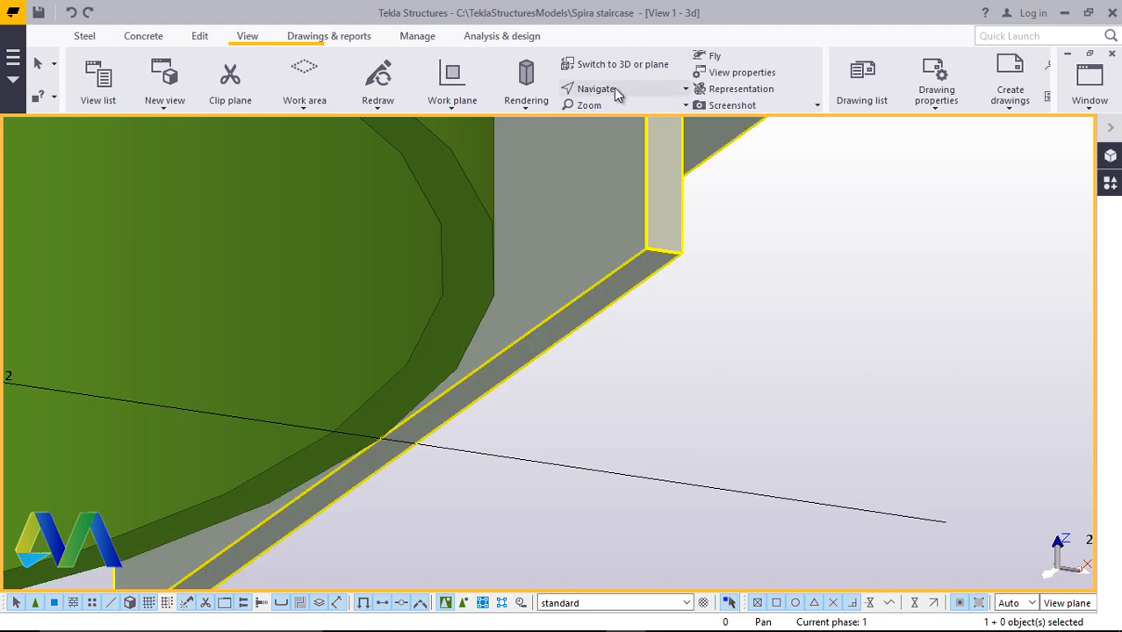
Rotate and zoom the view to examine the moved angle beam against the column
left_click(606, 89)
left_click(632, 113)
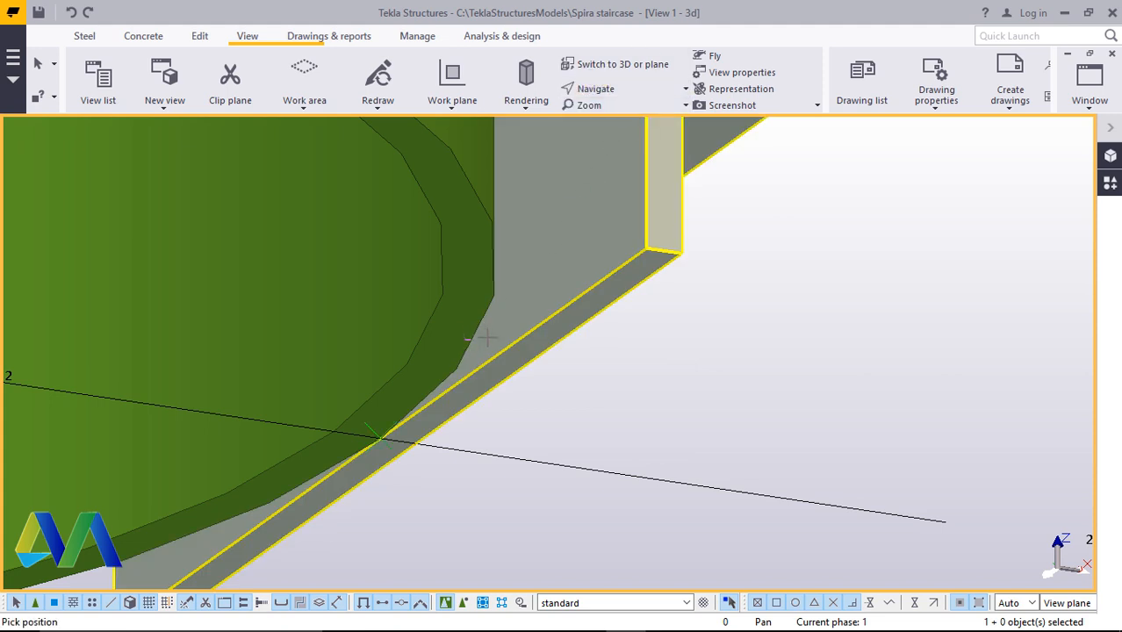
left_click_drag(410, 414, 483, 382)
scroll(499, 446, "down", 3)
scroll(438, 446, "down", 3)
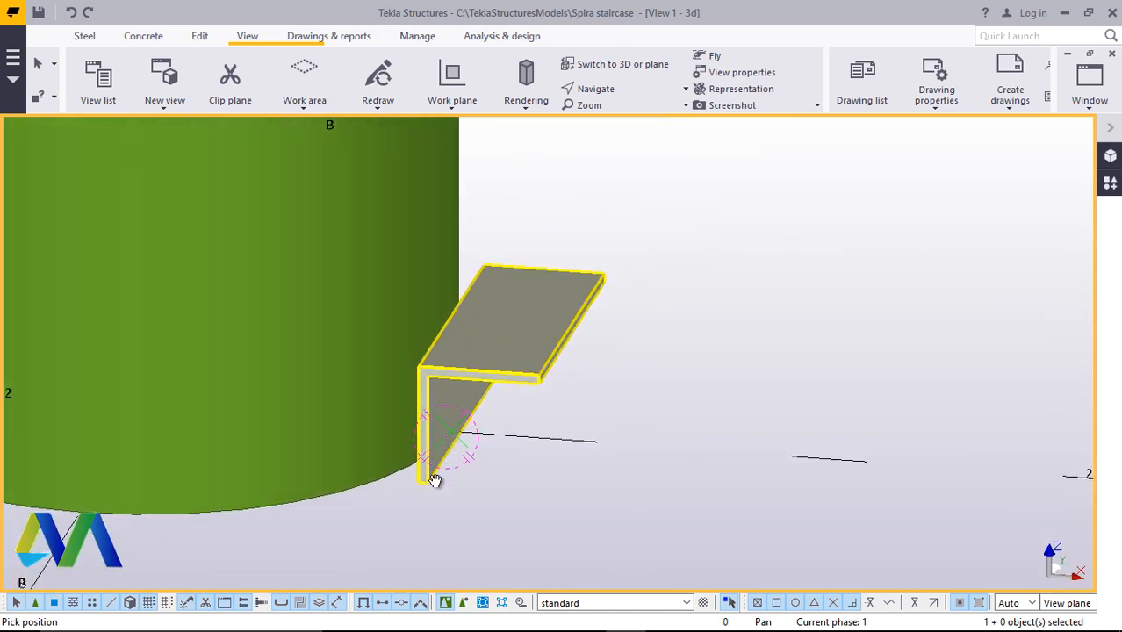
scroll(427, 479, "up", 5)
scroll(431, 489, "down", 3)
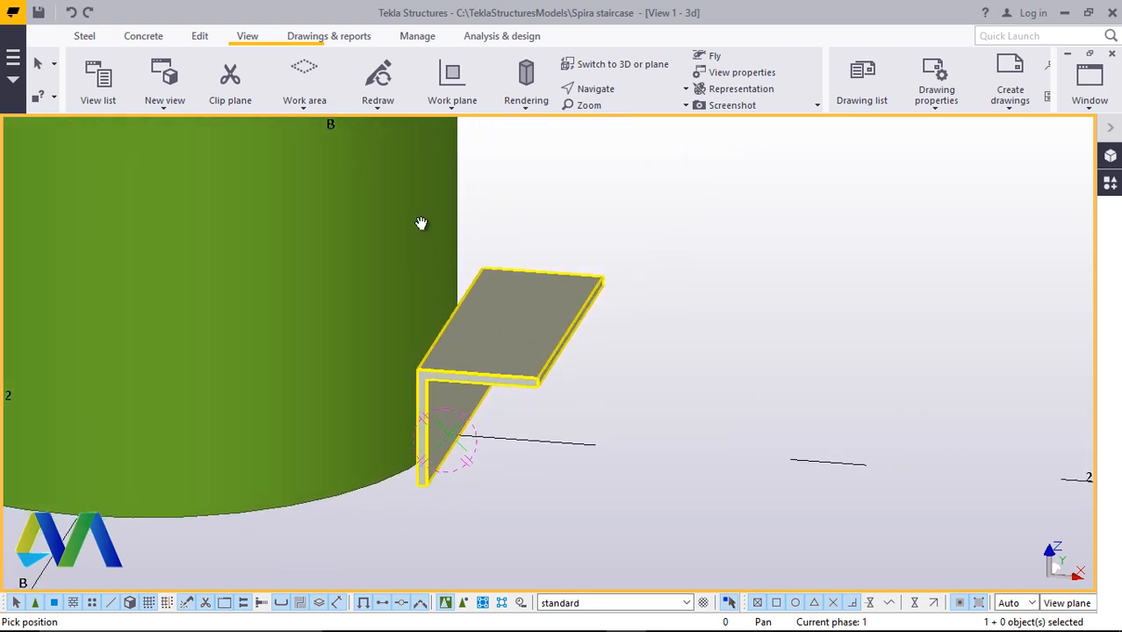
Move the angle beam 150 mm upward along the column's outer surface
right_click(690, 211)
left_click(764, 217)
scroll(483, 401, "up", 2)
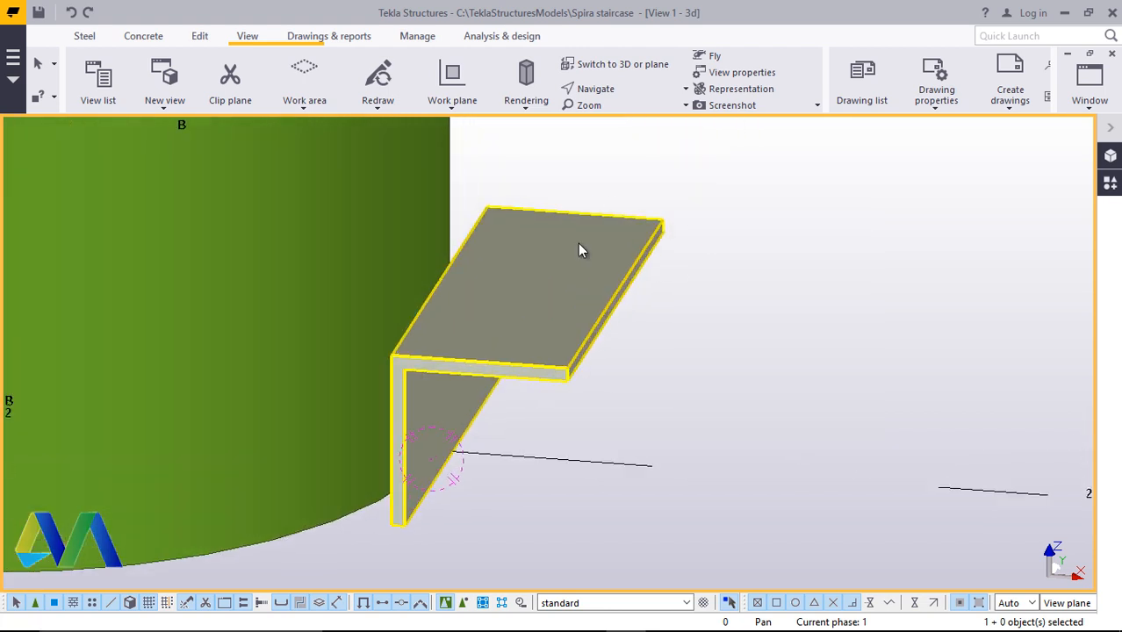
right_click(577, 242)
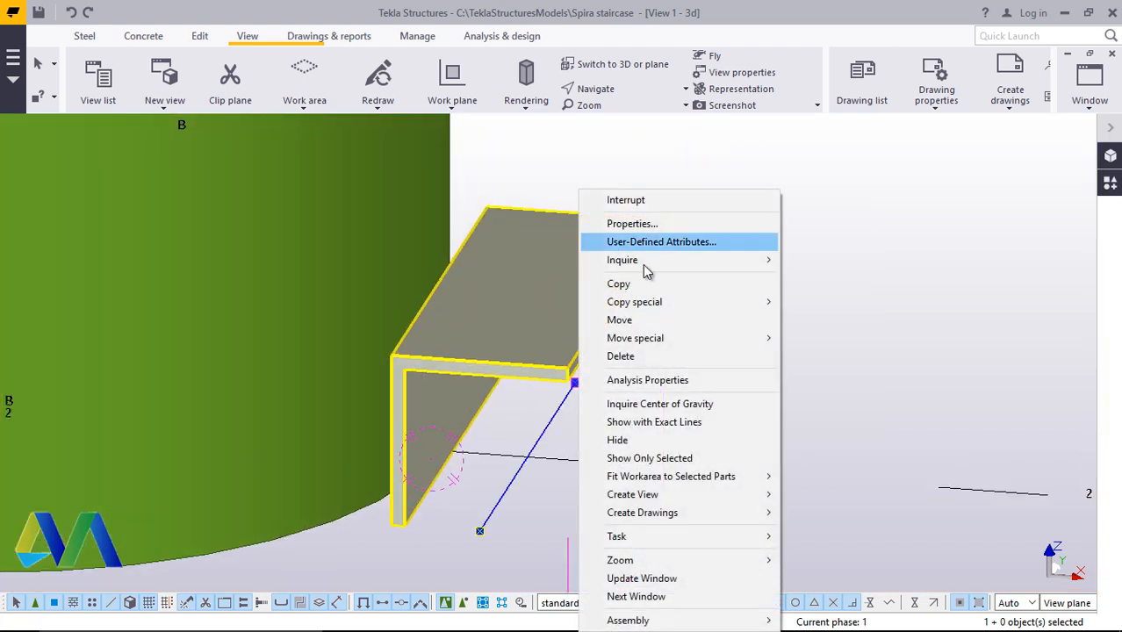
left_click(632, 321)
scroll(391, 505, "up", 2)
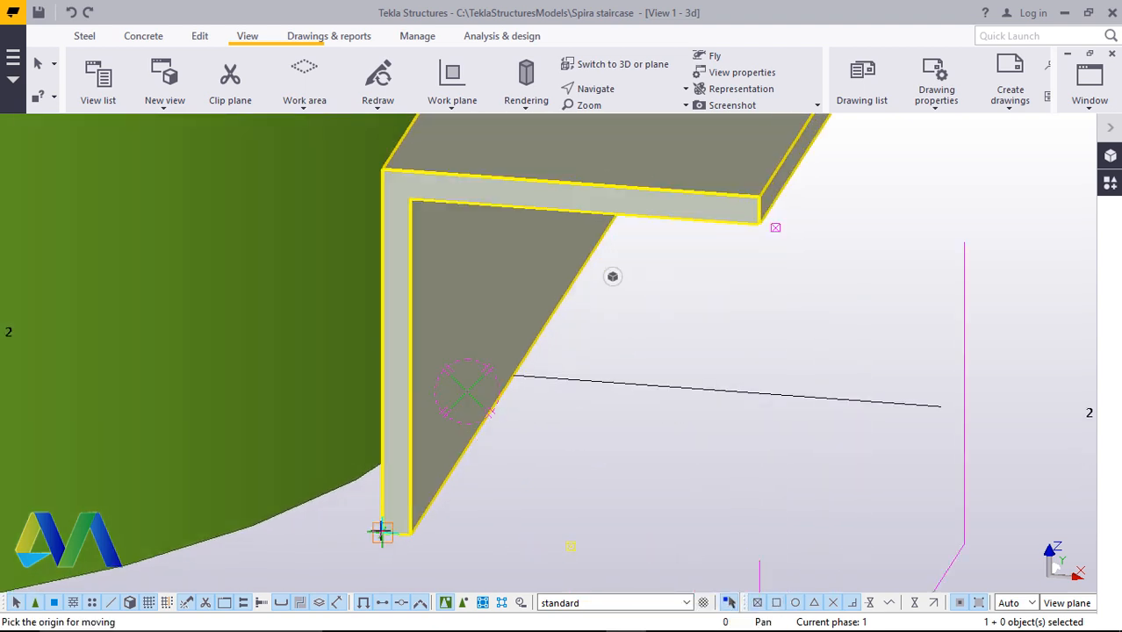
scroll(381, 531, "down", 3)
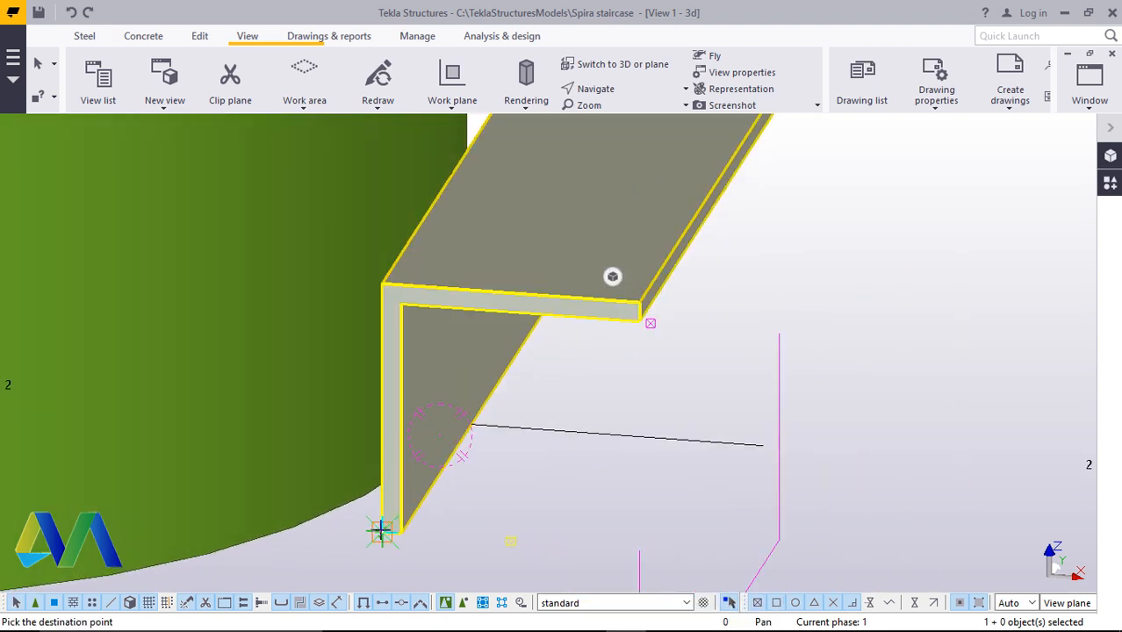
scroll(381, 323, "up", 3)
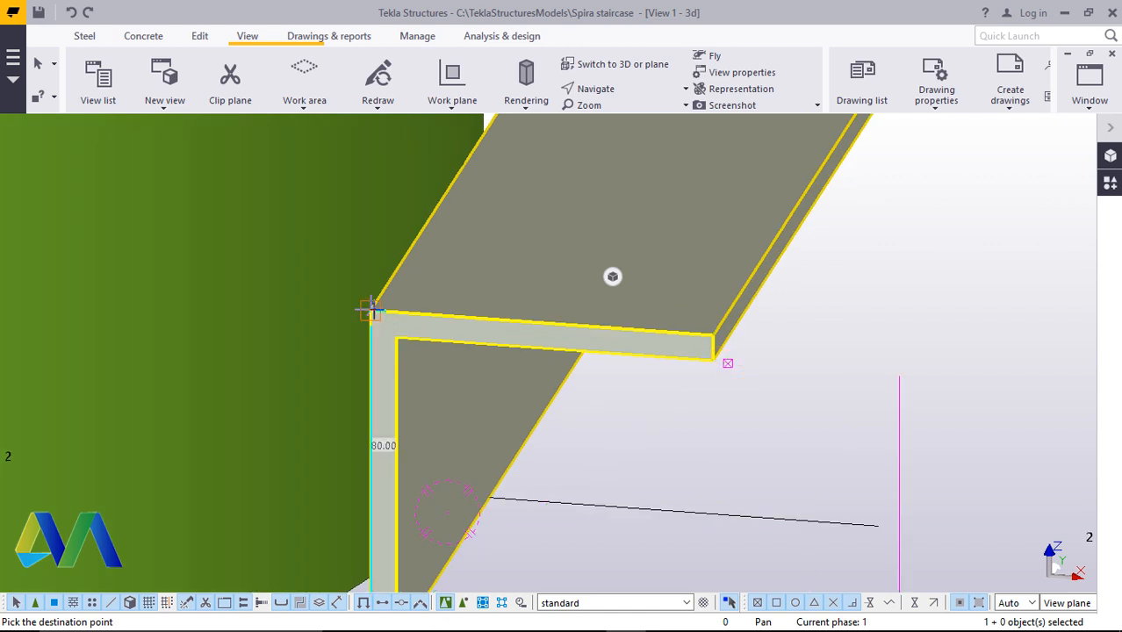
type("150")
key("Return")
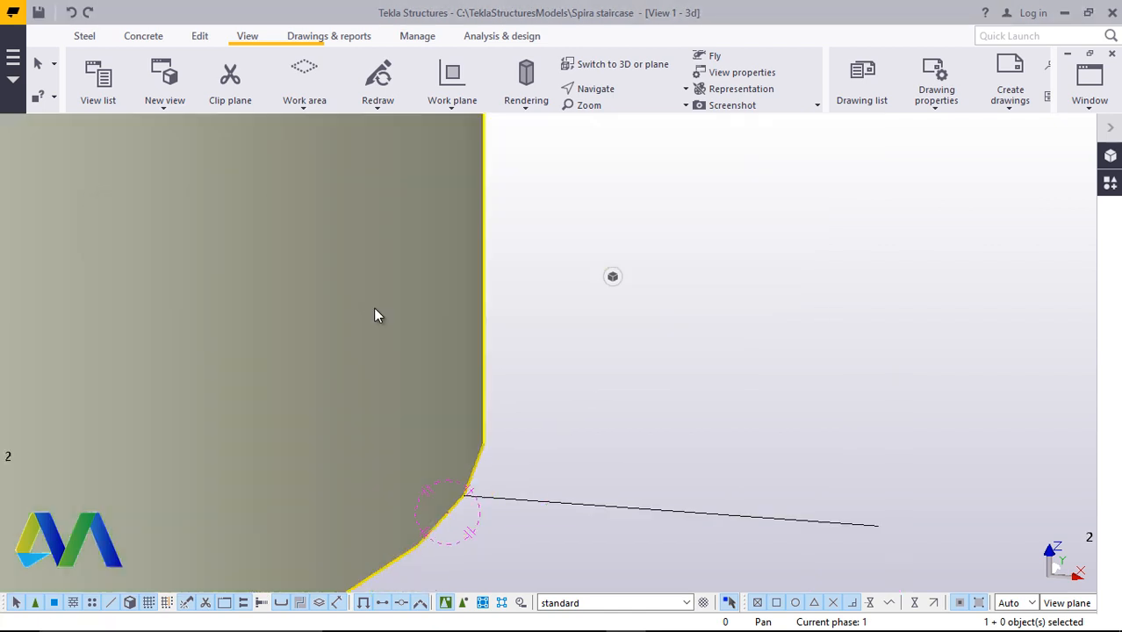
Set the angle beam's cambering to 20 and modify the beam
scroll(376, 311, "down", 10)
scroll(504, 327, "up", 2)
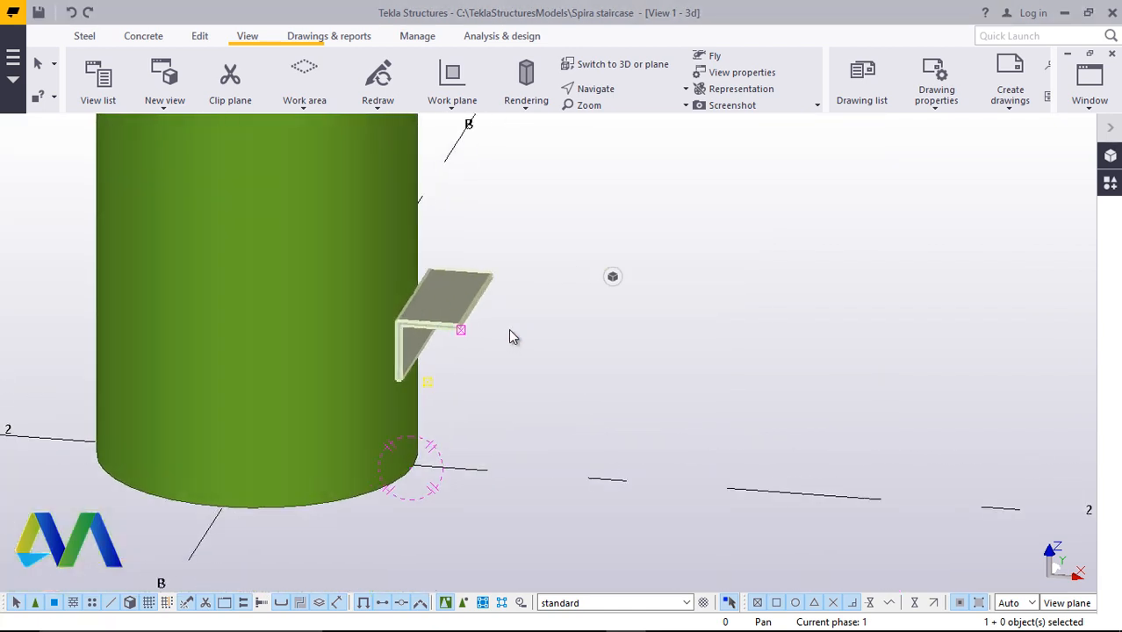
left_click(622, 89)
left_click(624, 112)
left_click_drag(400, 357, 504, 335)
middle_click_drag(504, 334, 587, 377, "ctrl")
scroll(562, 355, "up", 4)
middle_click_drag(426, 292, 510, 276, "ctrl")
right_click(780, 194)
left_click(814, 207)
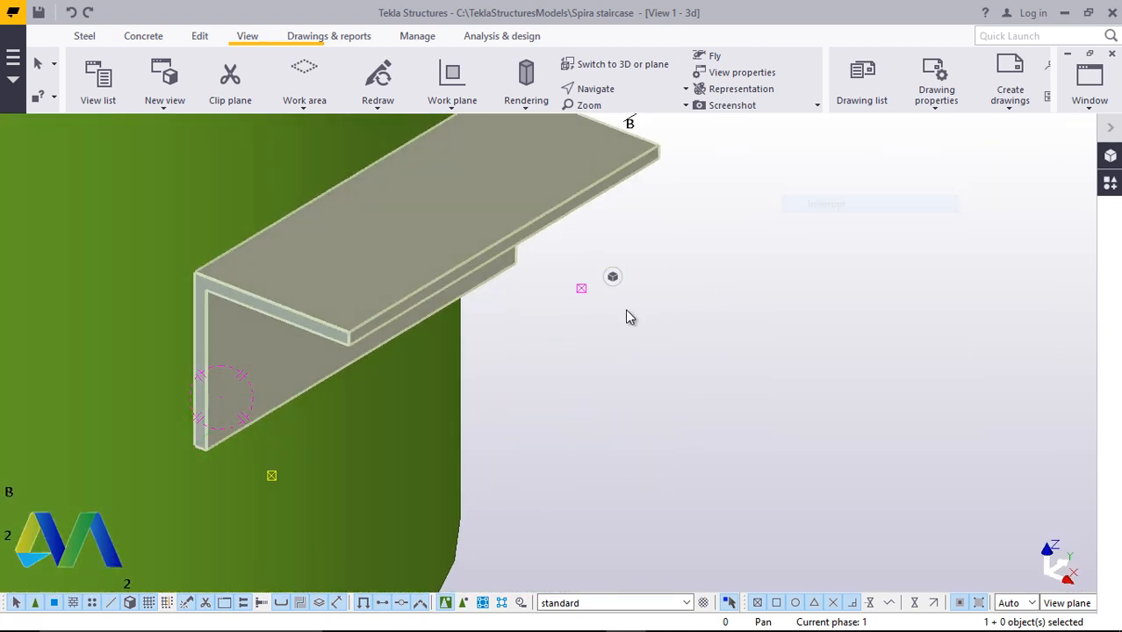
double_click(583, 142)
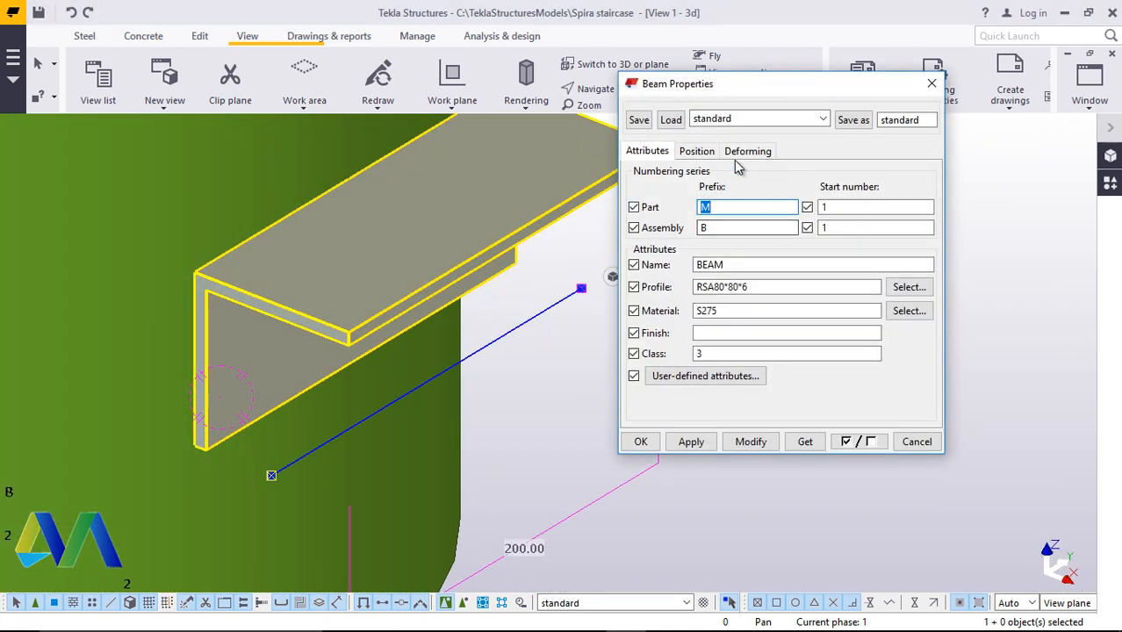
left_click(746, 154)
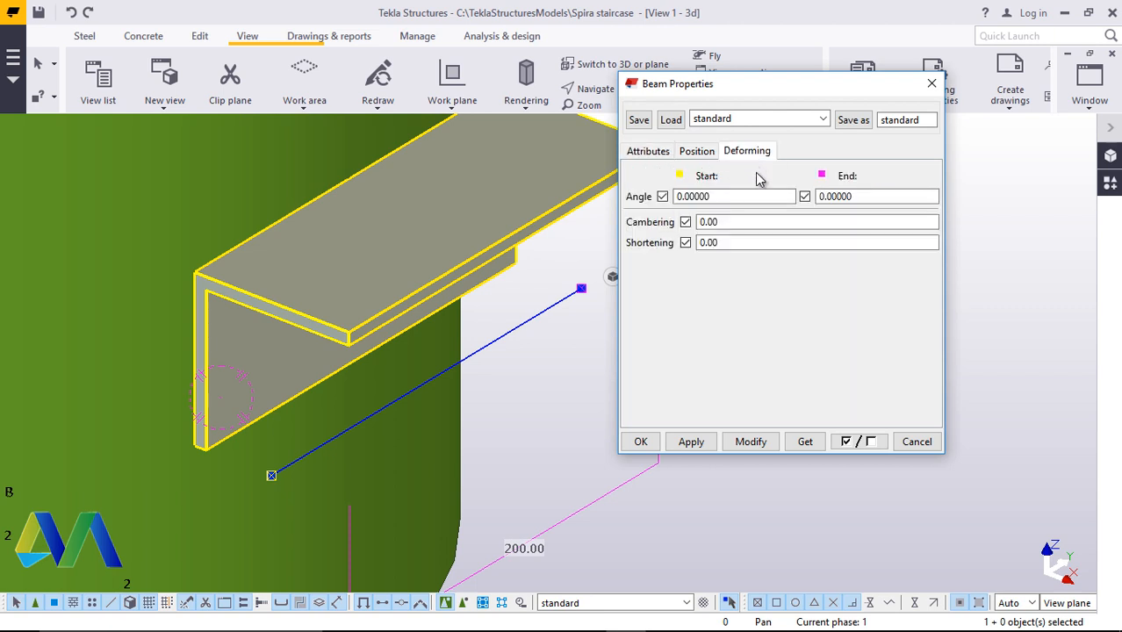
left_click_drag(731, 221, 709, 221)
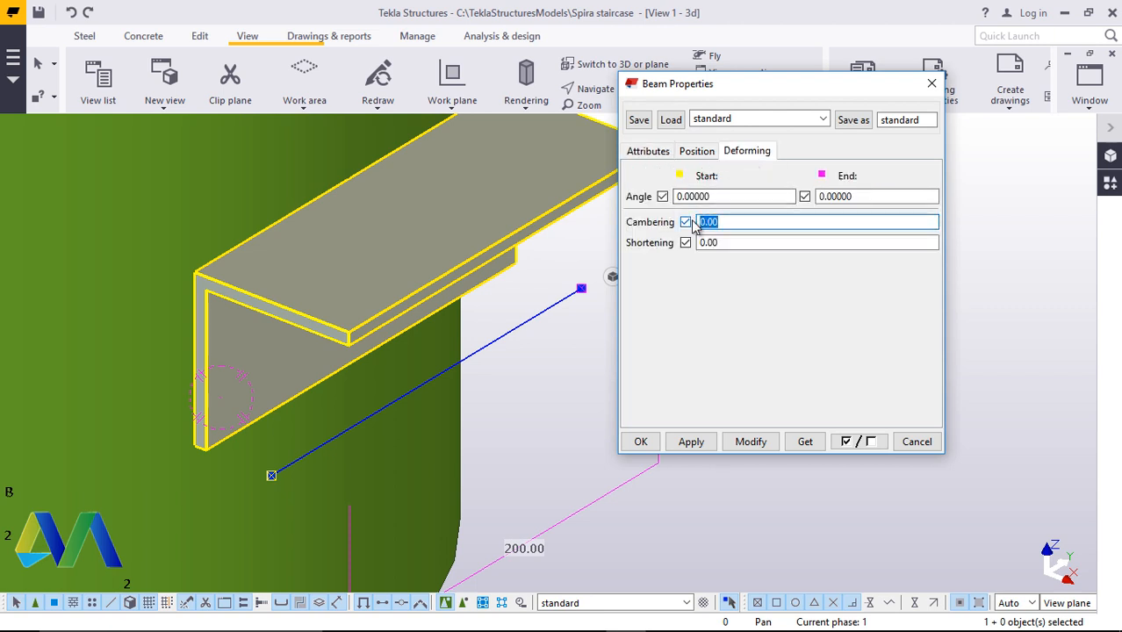
type("20")
left_click(749, 441)
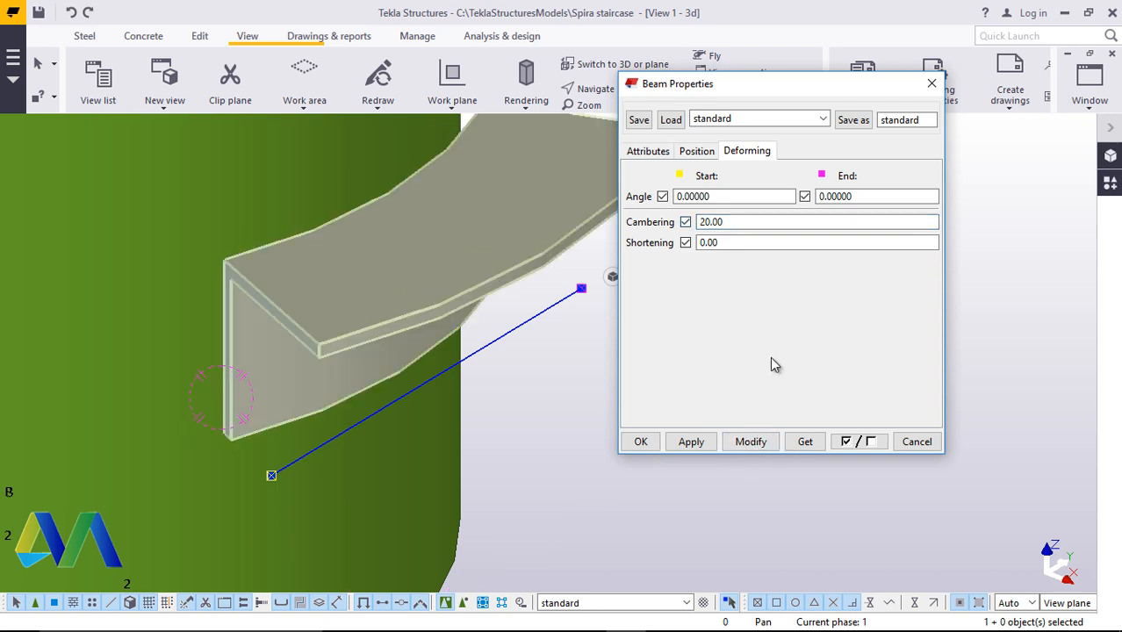
left_click(641, 441)
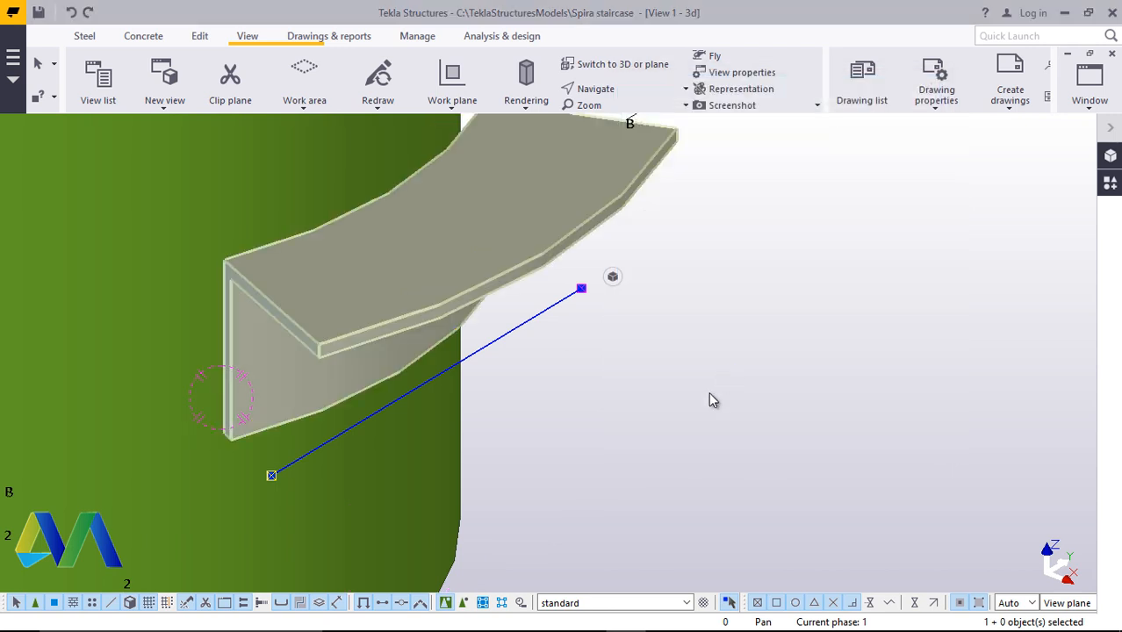
Move the cambered angle beam so its edge sits on the column's outer surface at grid line 2
scroll(709, 391, "down", 2)
left_click(621, 91)
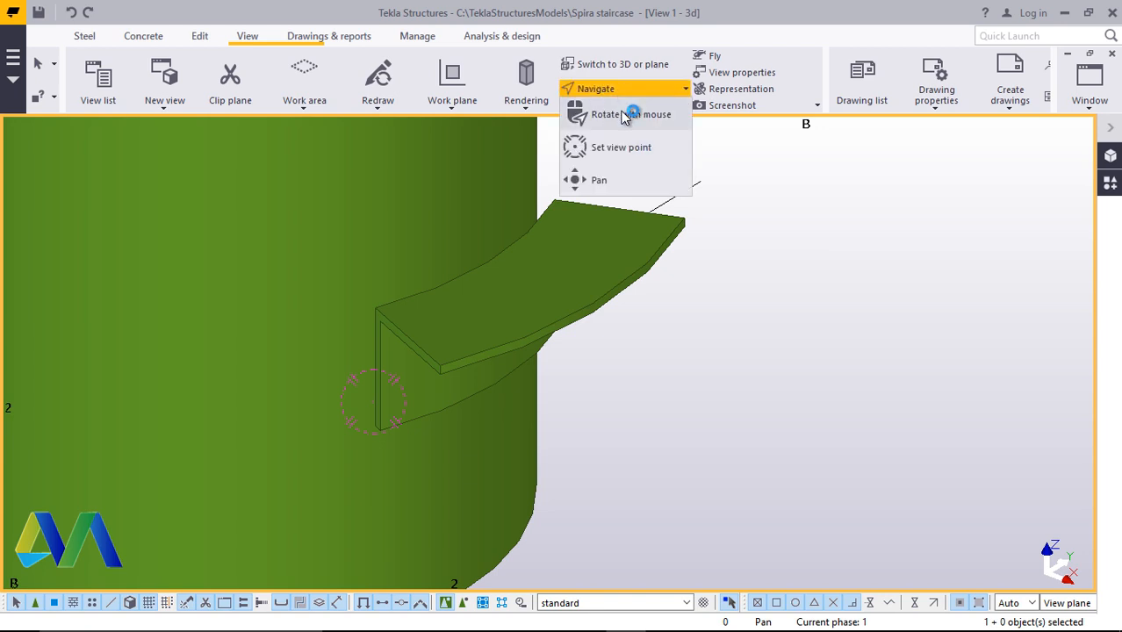
left_click(625, 115)
left_click_drag(470, 440, 518, 232)
middle_click_drag(519, 232, 518, 226, "ctrl")
scroll(460, 410, "up", 9)
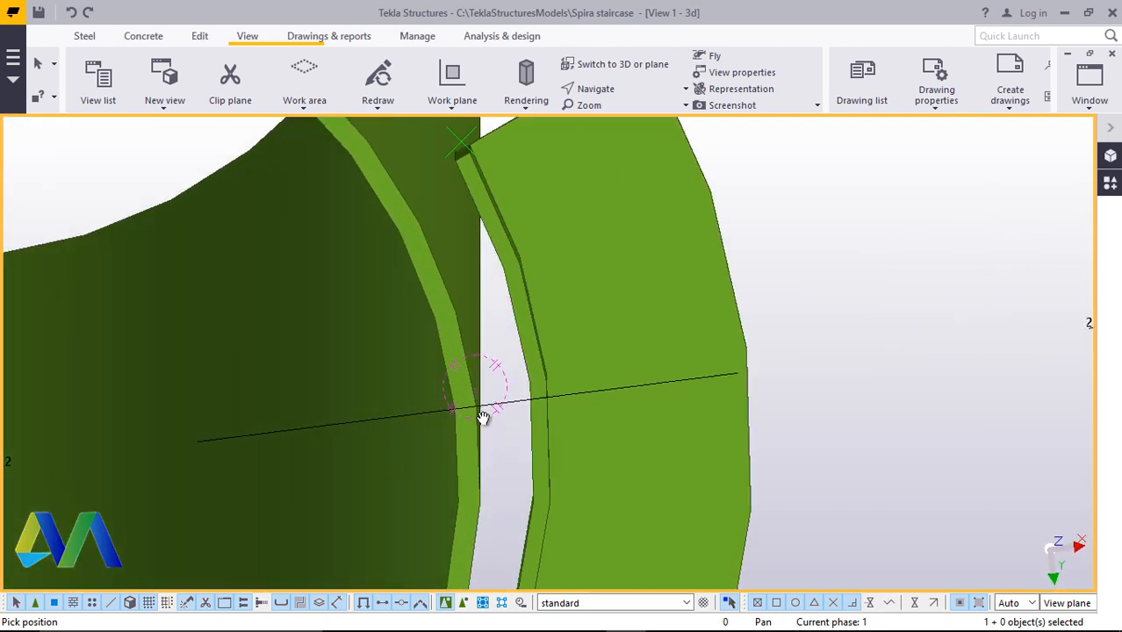
scroll(484, 417, "down", 1)
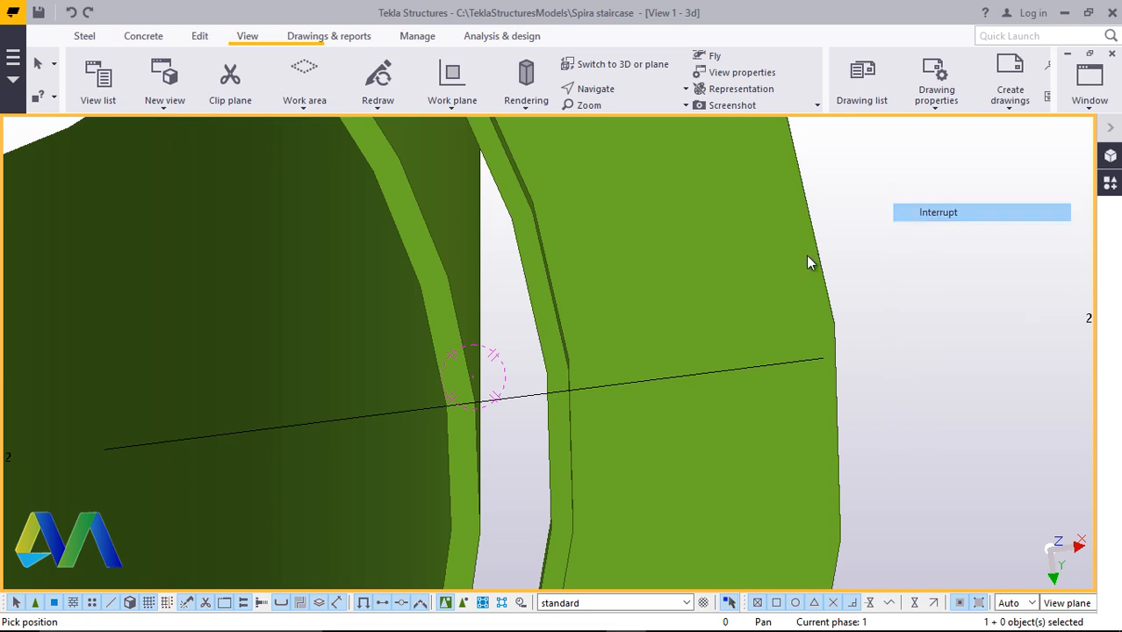
left_click(808, 261)
right_click(665, 272)
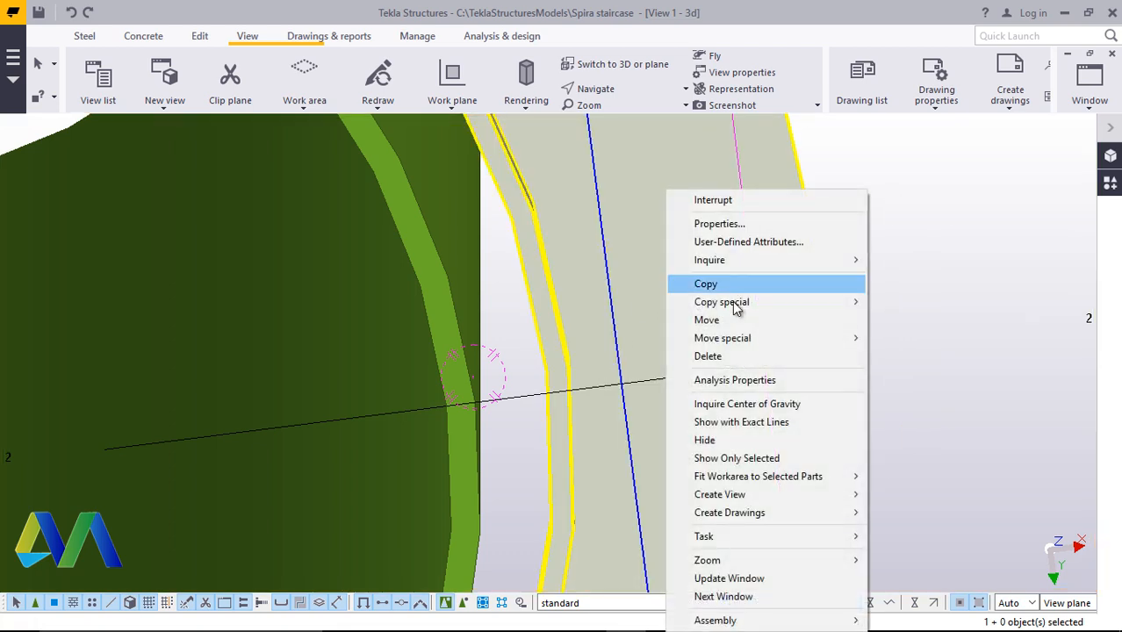
left_click(713, 321)
scroll(553, 400, "up", 5)
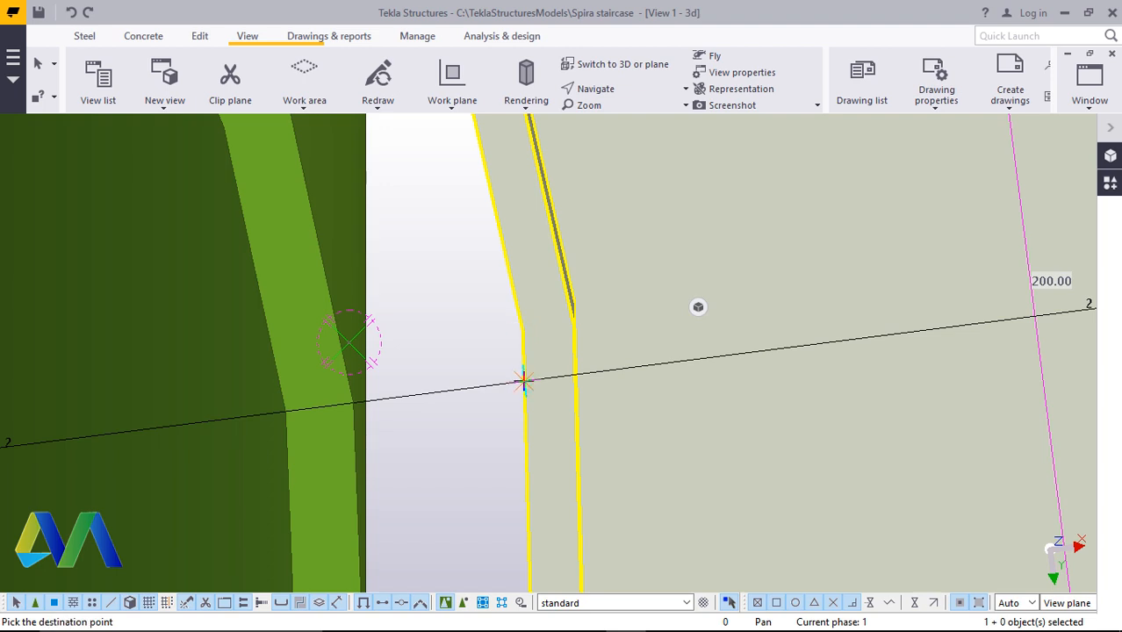
left_click(355, 406)
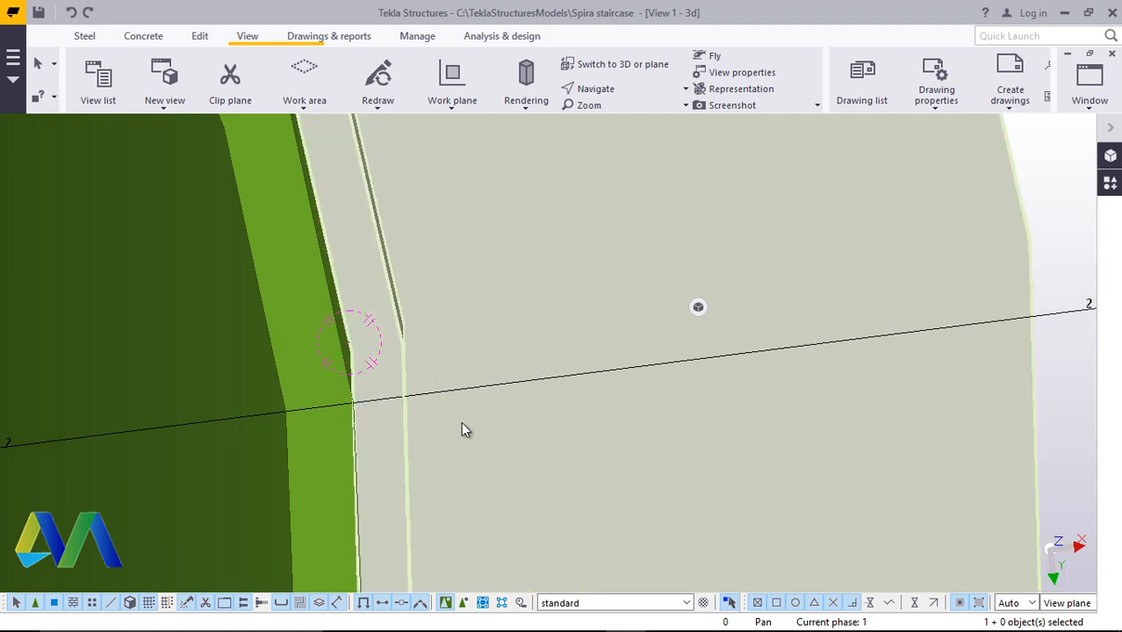
Move the cambered angle beam again to snap its inner edge onto the column's outer surface
scroll(465, 430, "down", 5)
left_click(846, 274)
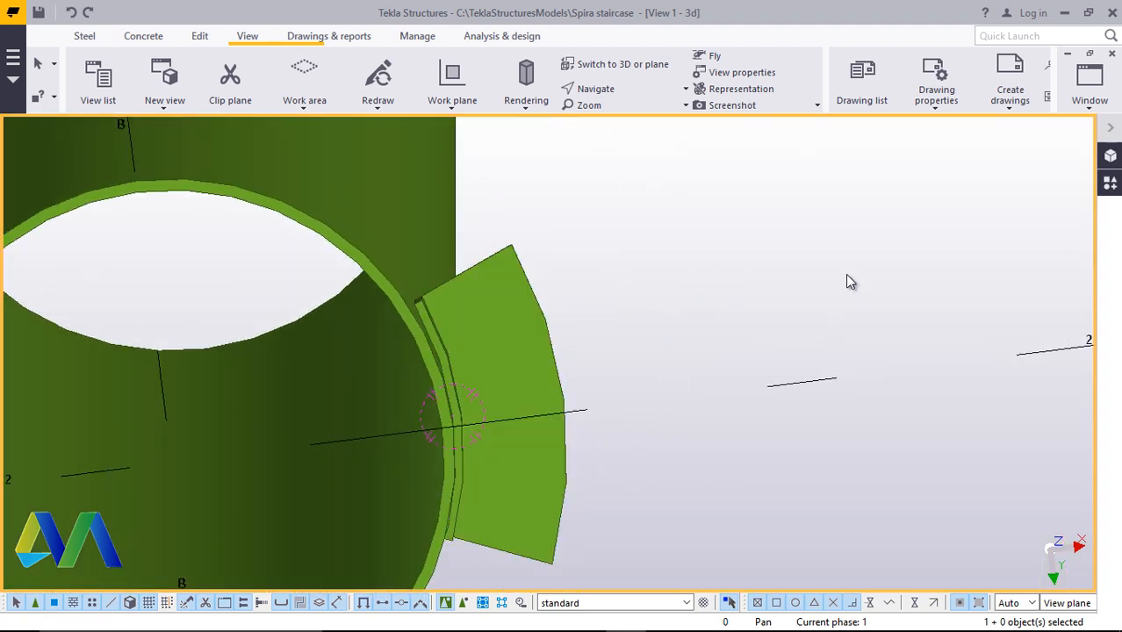
left_click(607, 94)
left_click(631, 117)
mouse_move(460, 433)
left_mouse_down()
mouse_move(453, 359)
mouse_move(473, 346)
mouse_move(353, 366)
mouse_move(328, 464)
mouse_move(370, 509)
left_mouse_up()
mouse_move(418, 437)
left_mouse_down()
mouse_move(458, 484)
mouse_move(584, 504)
mouse_move(601, 522)
mouse_move(541, 569)
mouse_move(470, 443)
mouse_move(478, 317)
mouse_move(463, 330)
left_mouse_up()
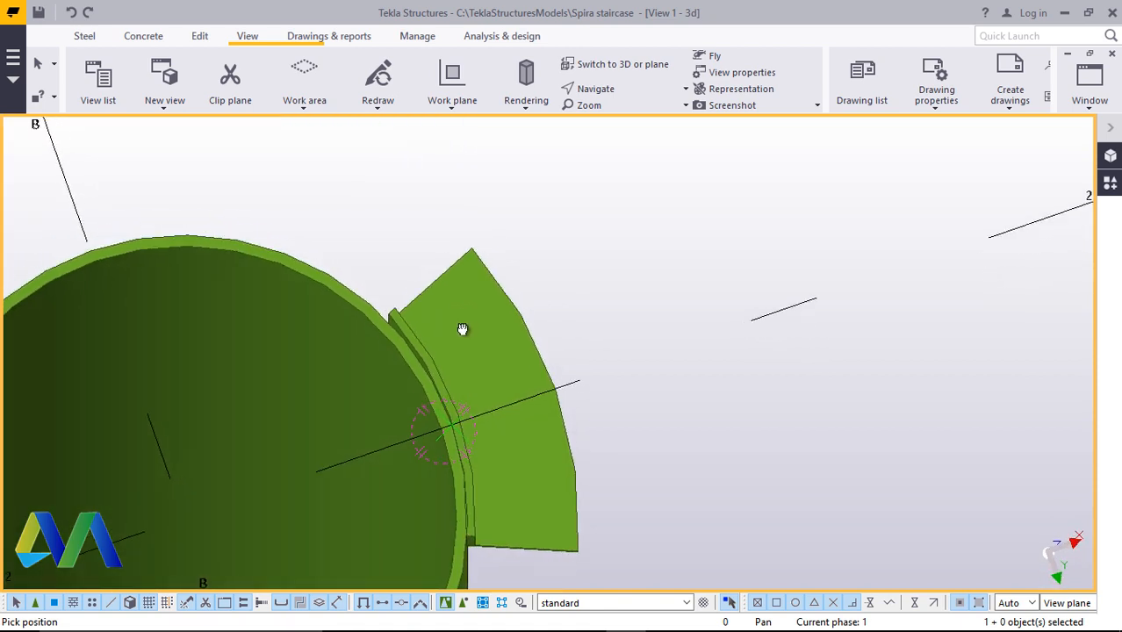
scroll(453, 433, "up", 5)
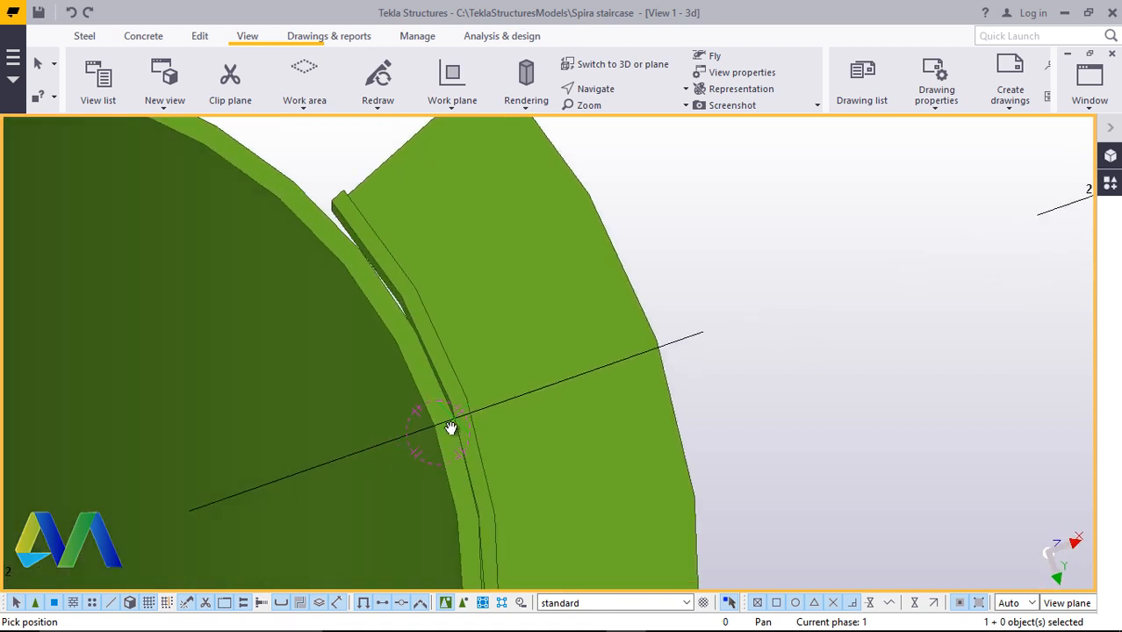
right_click(577, 245)
left_click(614, 256)
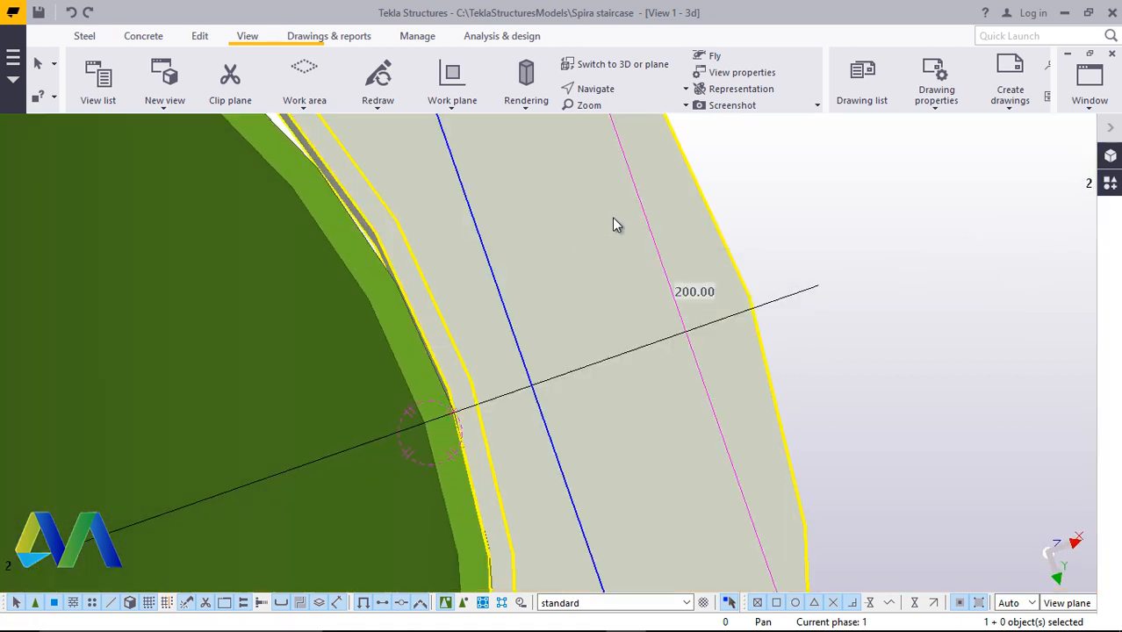
right_click(613, 223)
left_click(663, 321)
scroll(465, 391, "up", 4)
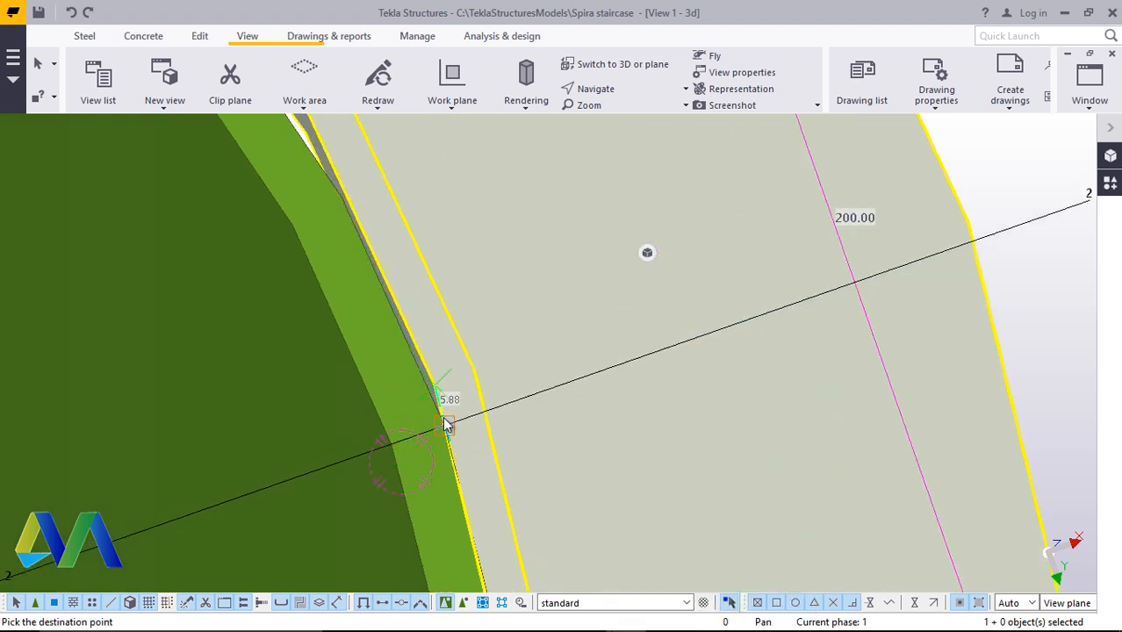
left_click(445, 425)
Rotate and zoom the view to examine the cambered angle beam against the column
scroll(441, 394, "down", 4)
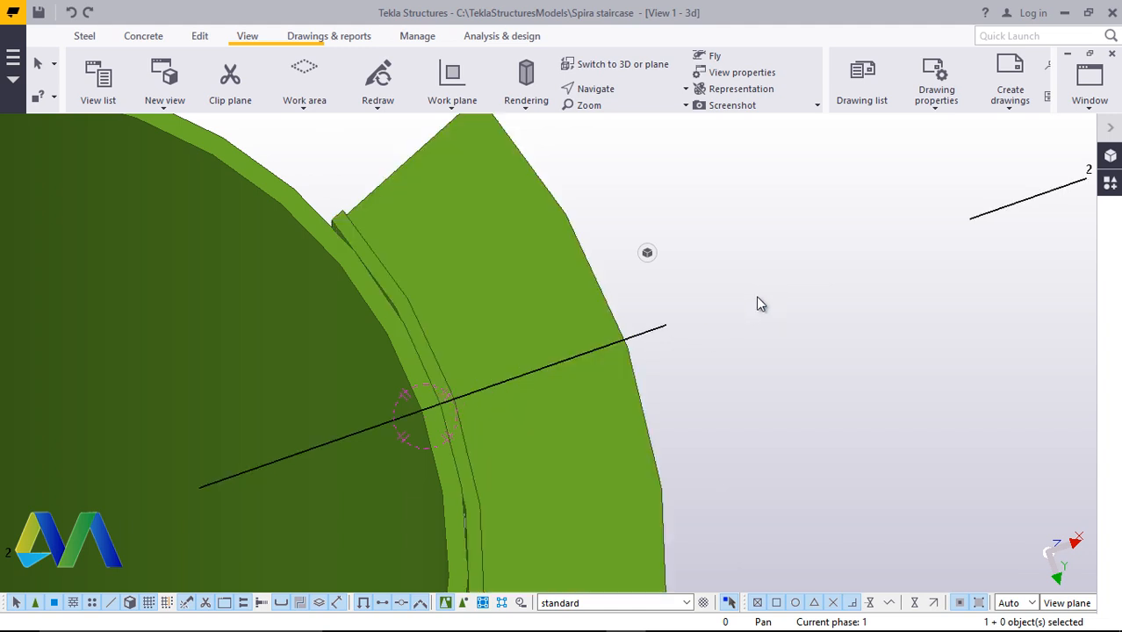
scroll(505, 373, "down", 3)
scroll(531, 396, "up", 2)
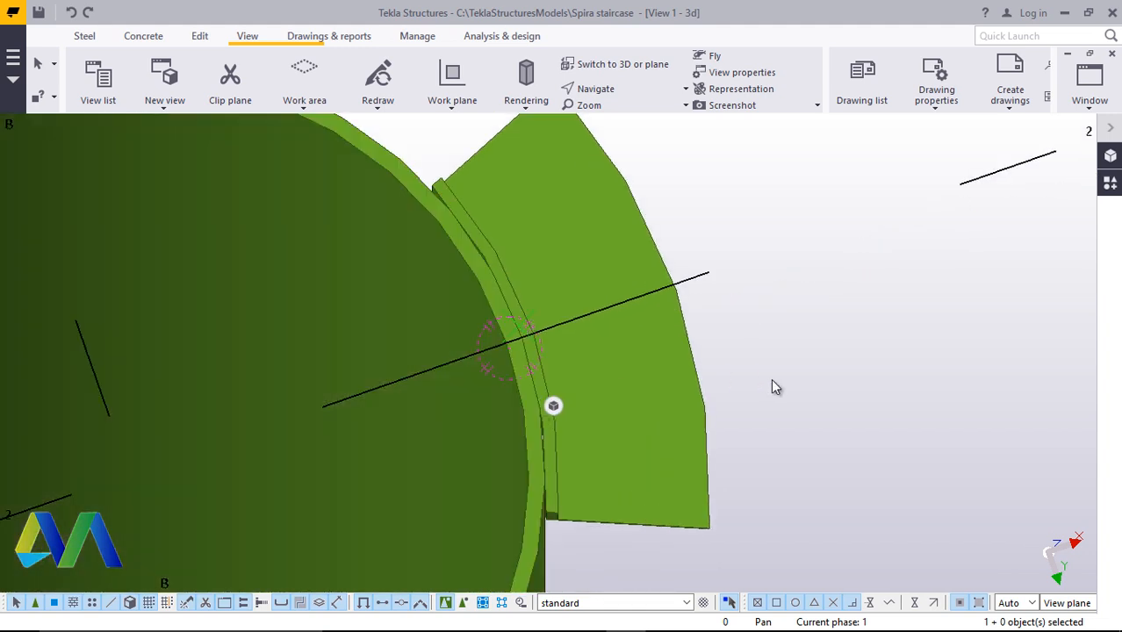
left_click(772, 379)
left_click(614, 91)
left_click(618, 115)
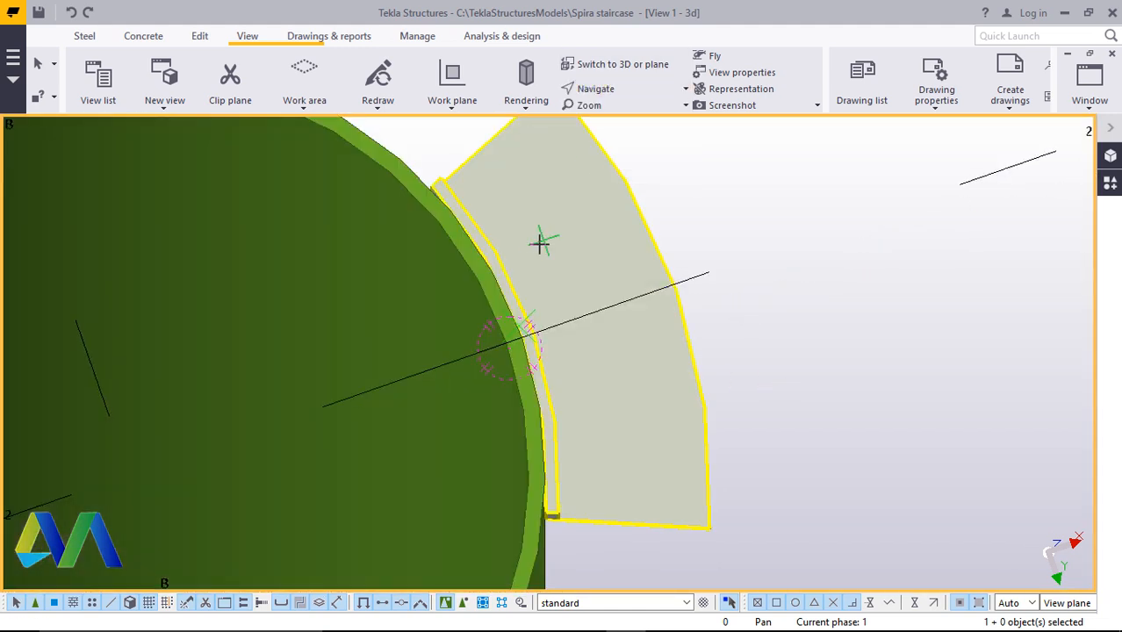
left_click_drag(540, 256, 529, 487)
scroll(496, 416, "down", 3)
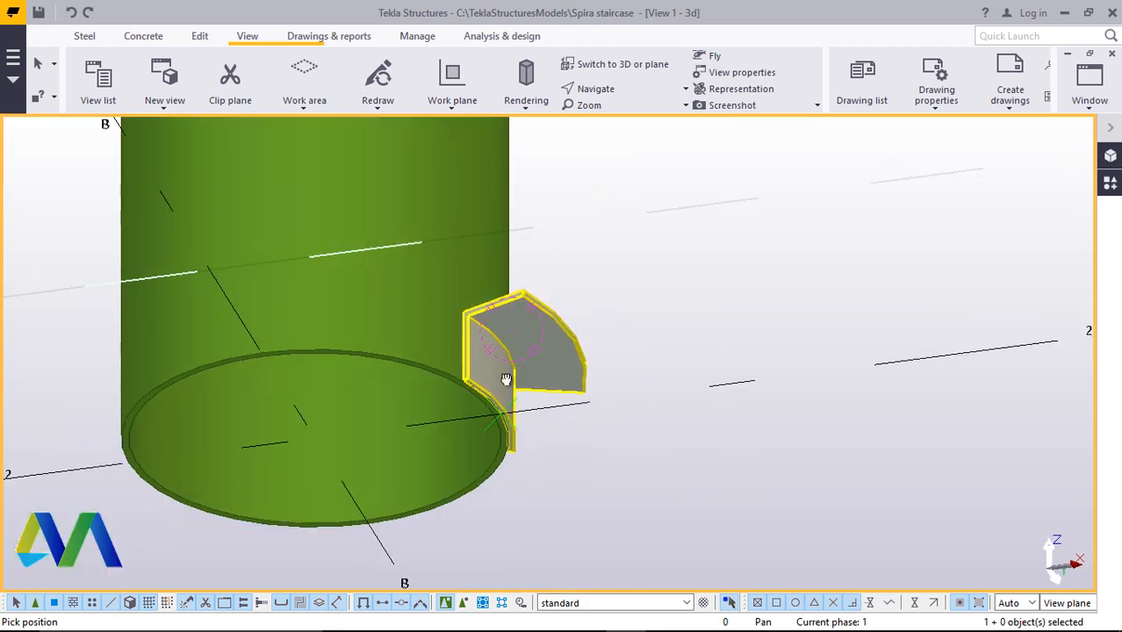
left_click_drag(512, 330, 522, 499)
scroll(493, 318, "up", 5)
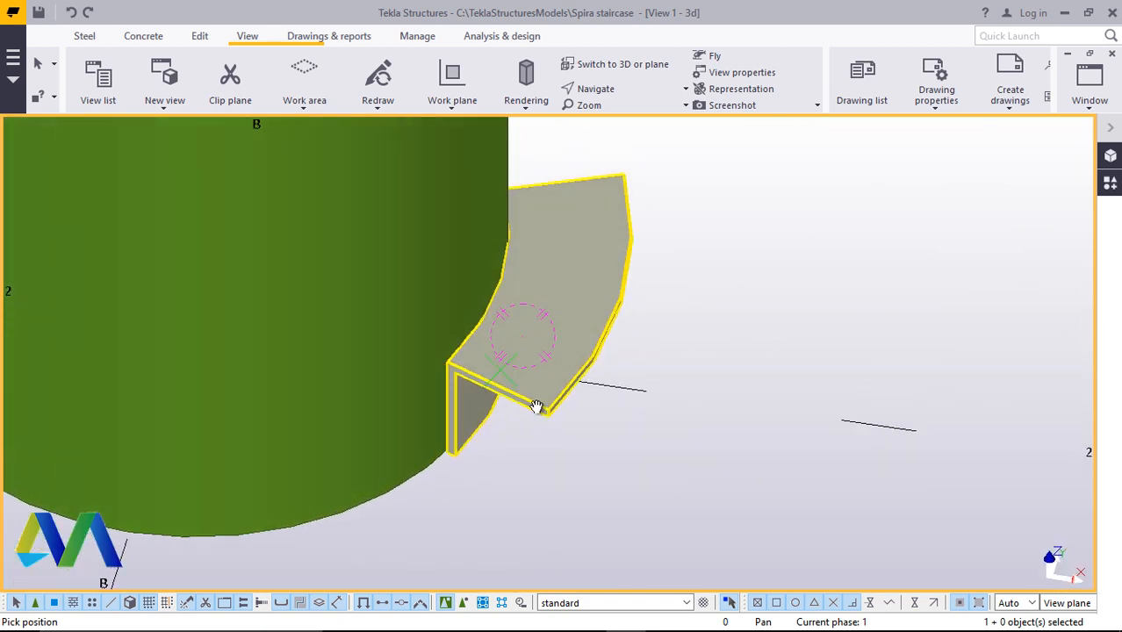
Move the cambered angle beam 150 mm upward along the column's outer surface
right_click(763, 230)
left_click(792, 240)
scroll(570, 346, "up", 2)
left_click(575, 247)
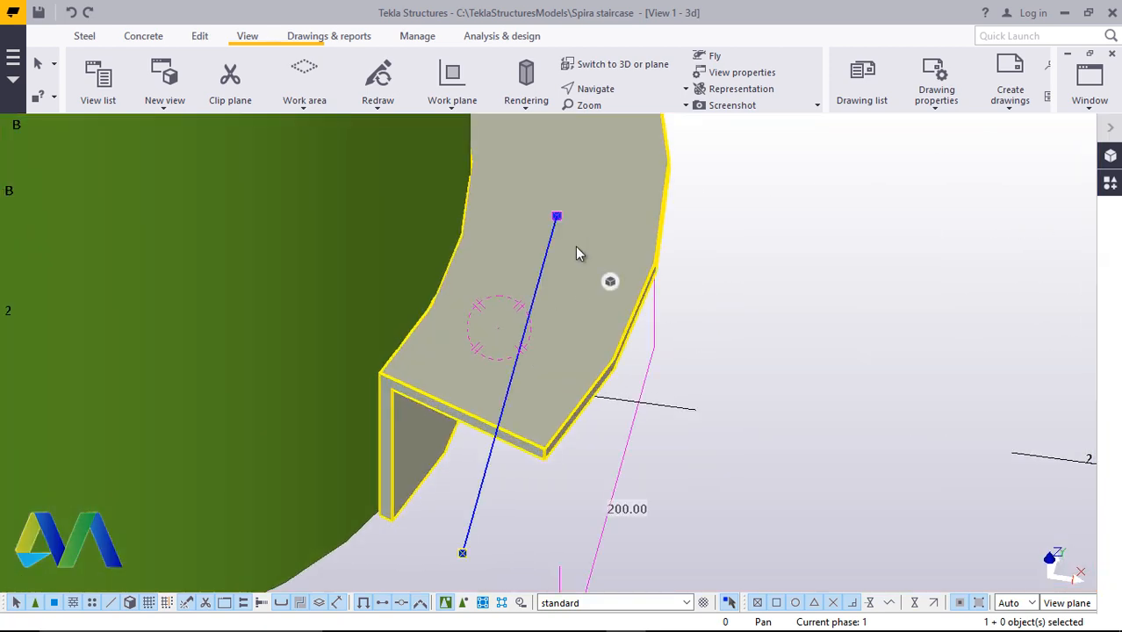
right_click(575, 247)
left_click(617, 320)
scroll(371, 518, "up", 4)
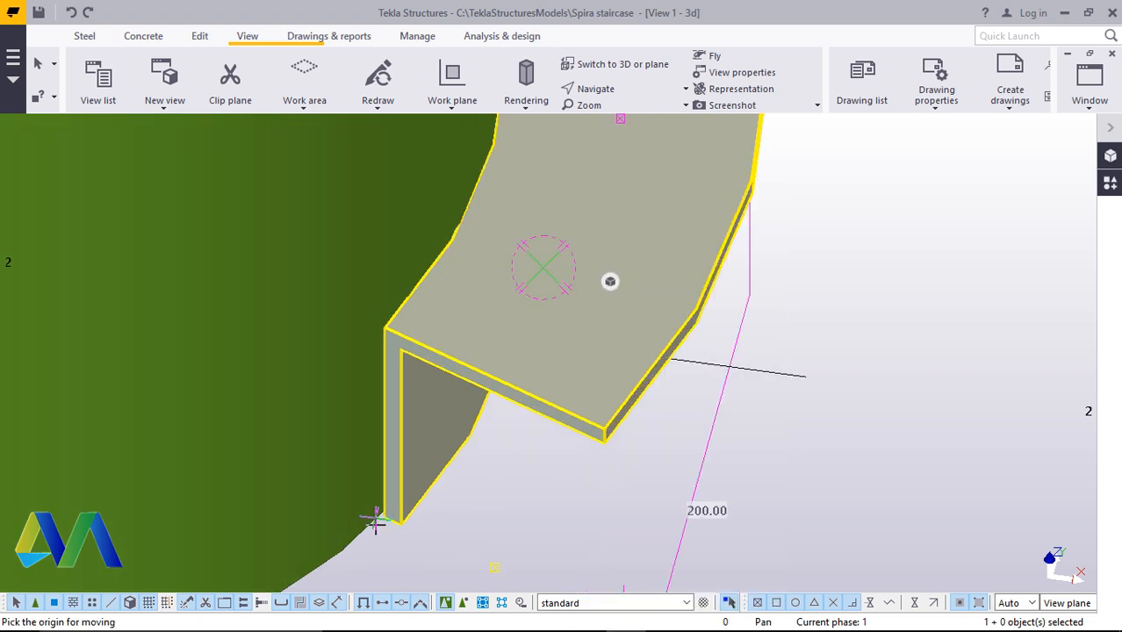
left_click(399, 510)
scroll(408, 513, "down", 3)
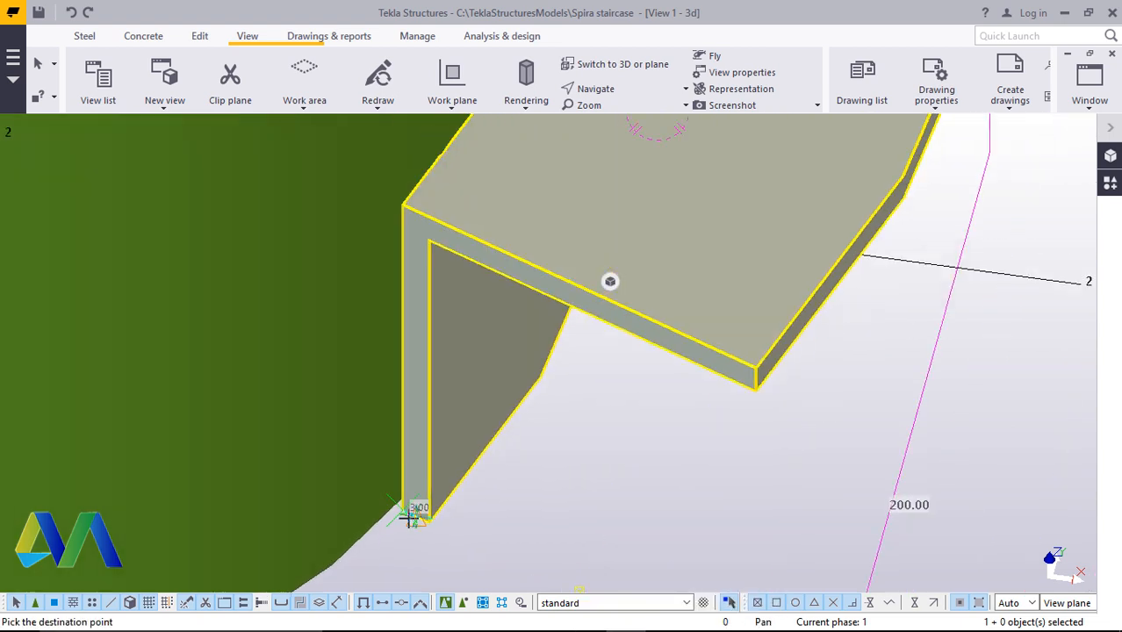
scroll(399, 283, "up", 4)
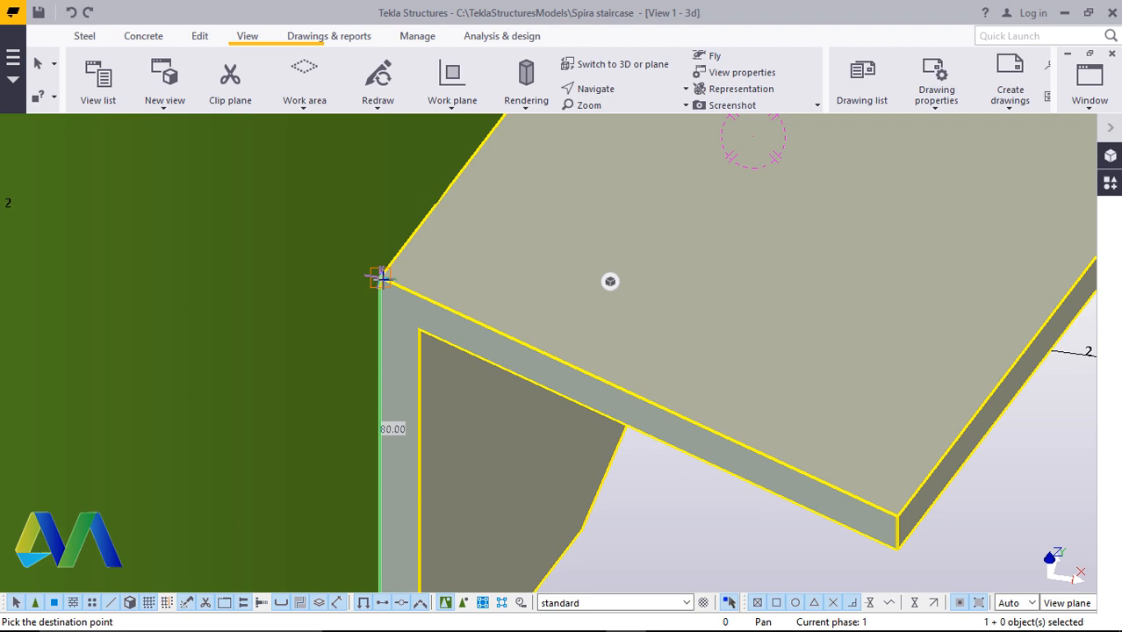
type("150")
key("Return")
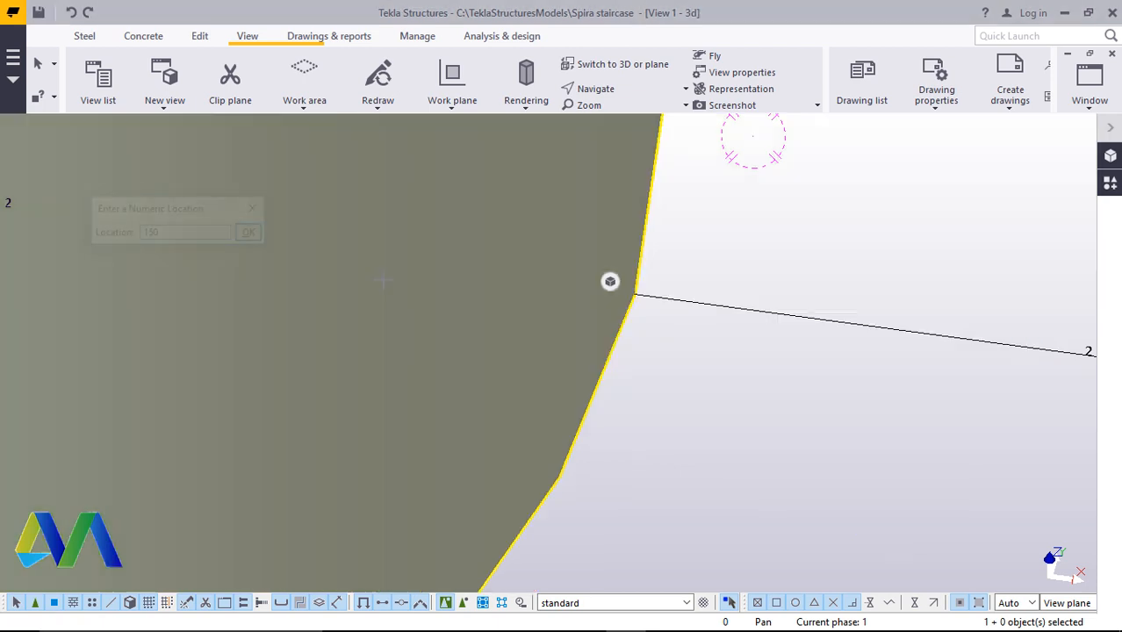
scroll(505, 439, "down", 5)
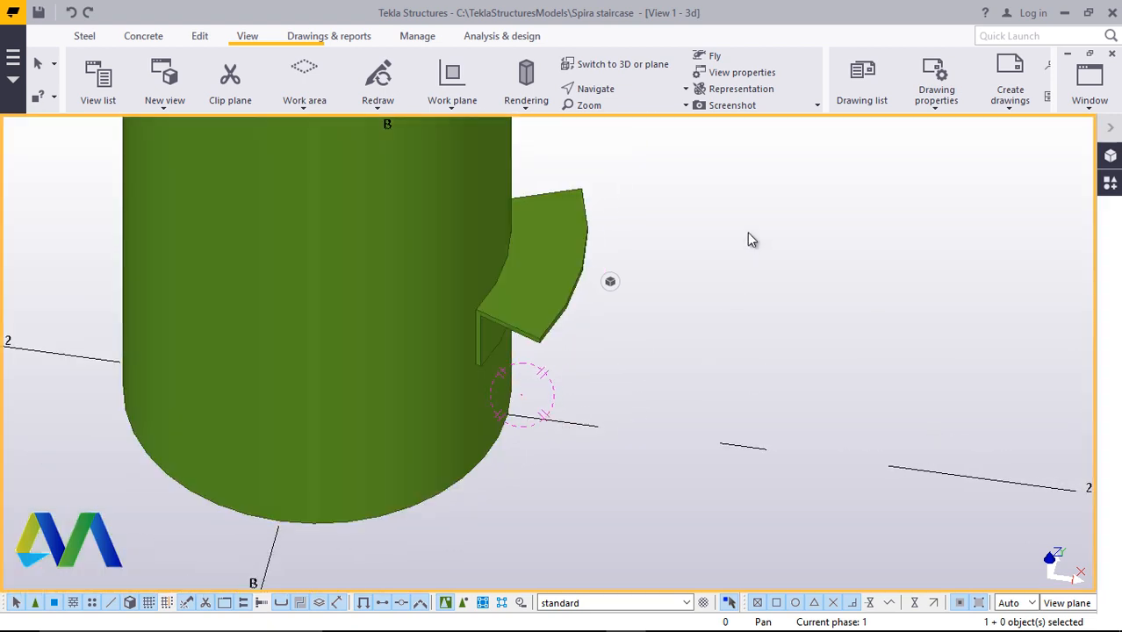
Pan and zoom to examine the cambered angle beam on the column and the step plate
left_click(629, 88)
left_click(622, 112)
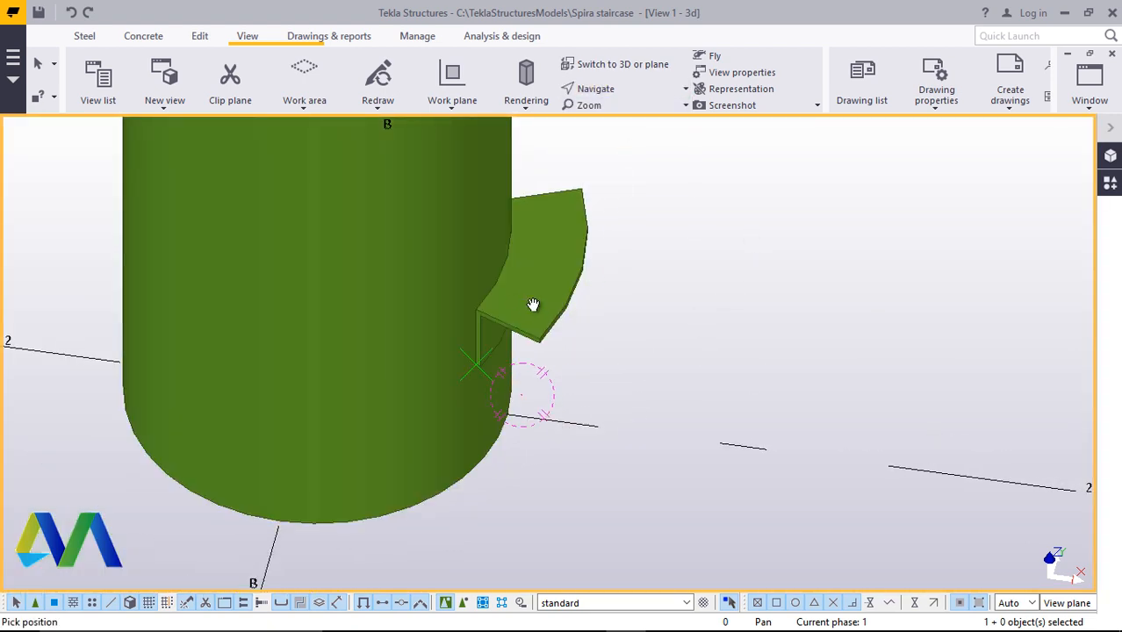
left_click_drag(536, 292, 250, 186)
left_click_drag(527, 317, 572, 285)
scroll(573, 284, "up", 5)
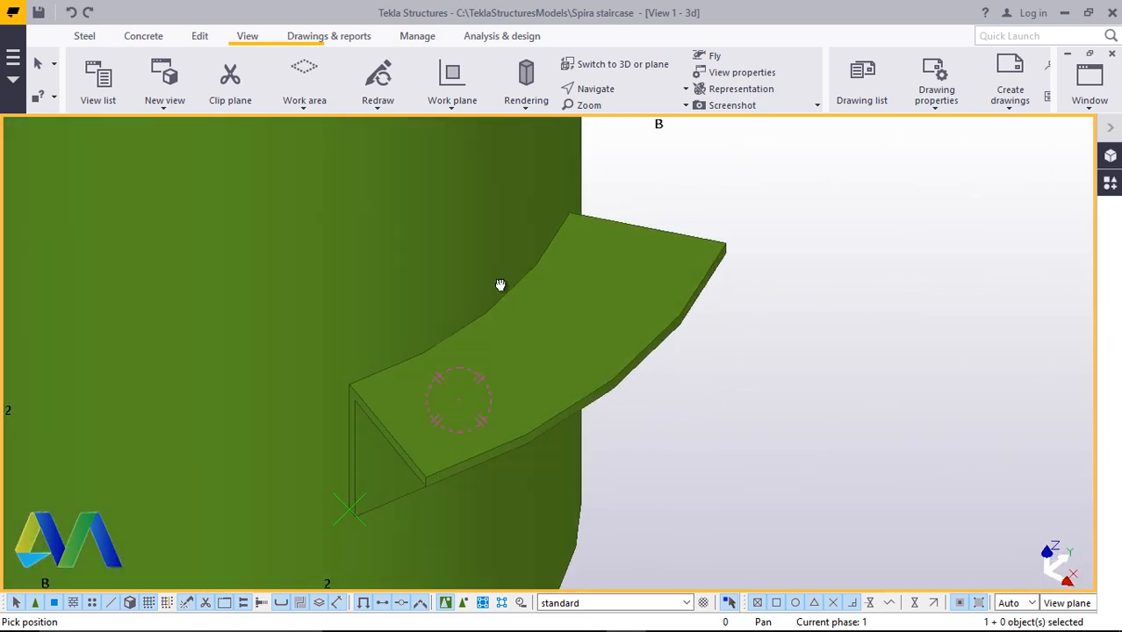
right_click(806, 201)
left_click(496, 342)
scroll(496, 343, "down", 5)
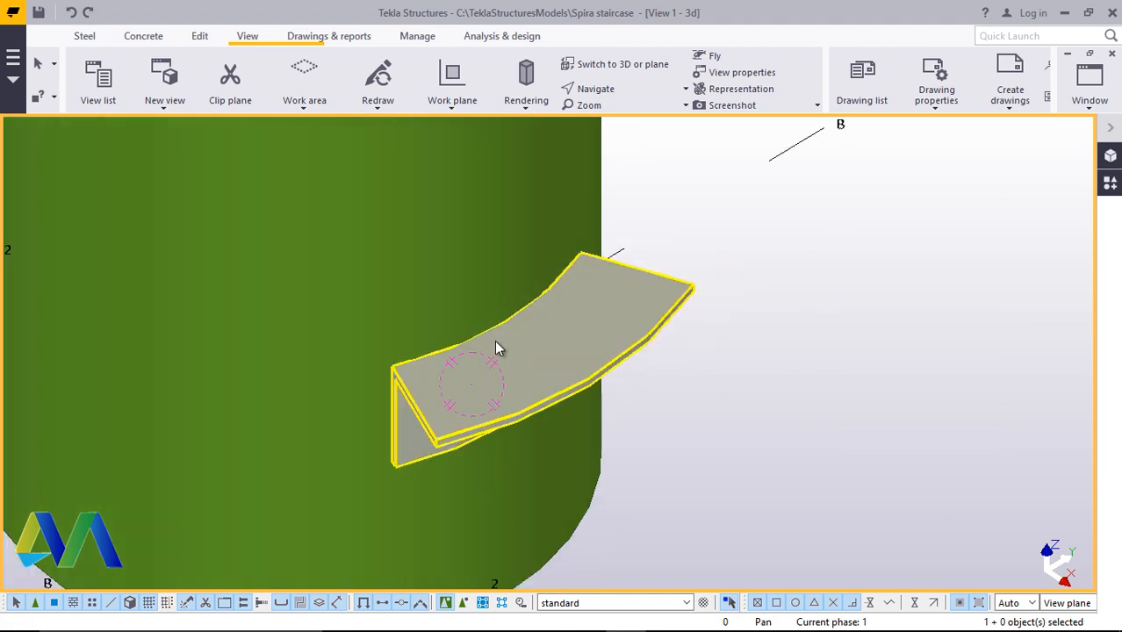
middle_click_drag(498, 342, 763, 509, "ctrl")
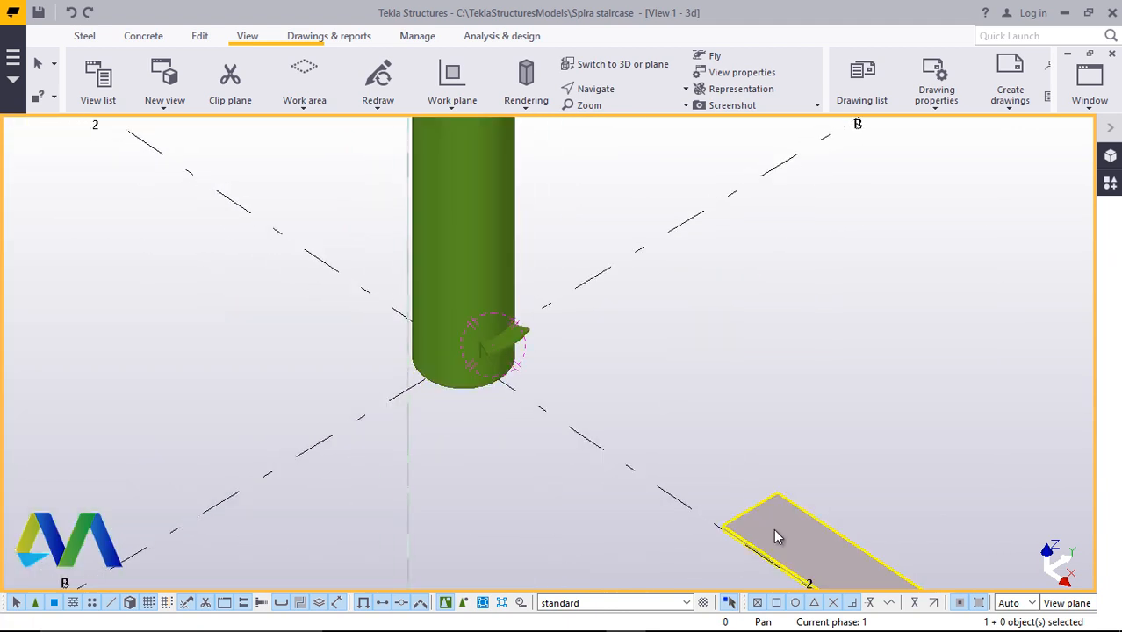
scroll(774, 531, "up", 4)
scroll(776, 518, "down", 5)
scroll(777, 528, "up", 4)
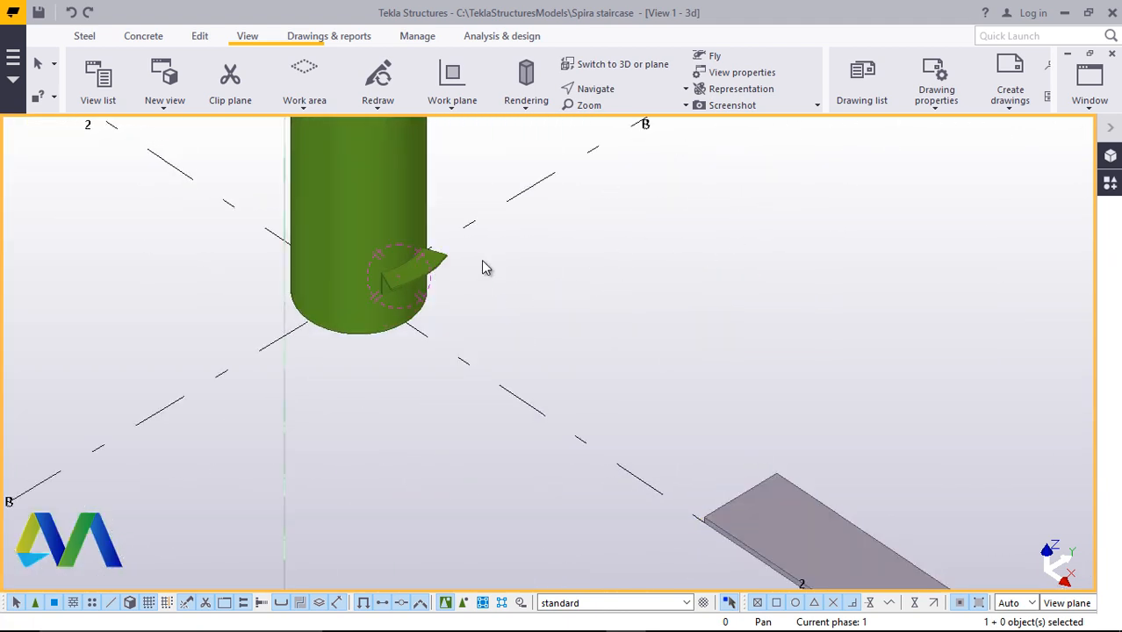
scroll(395, 276, "up", 8)
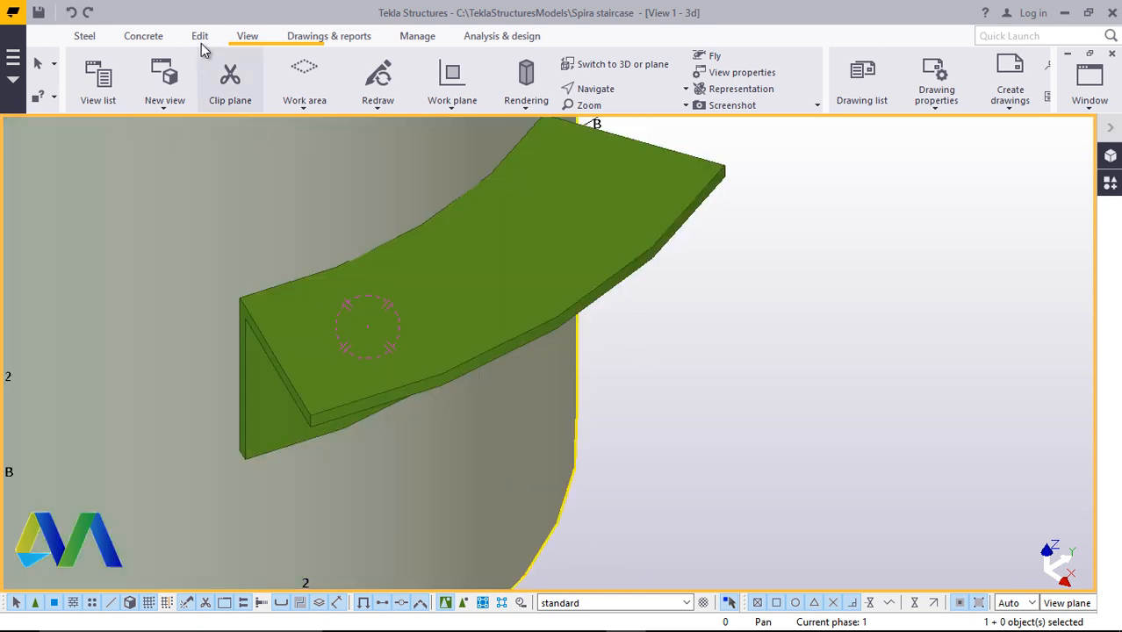
Create one dividing point at the middle of the angle beam's top outer edge with the On line points command
left_click(200, 42)
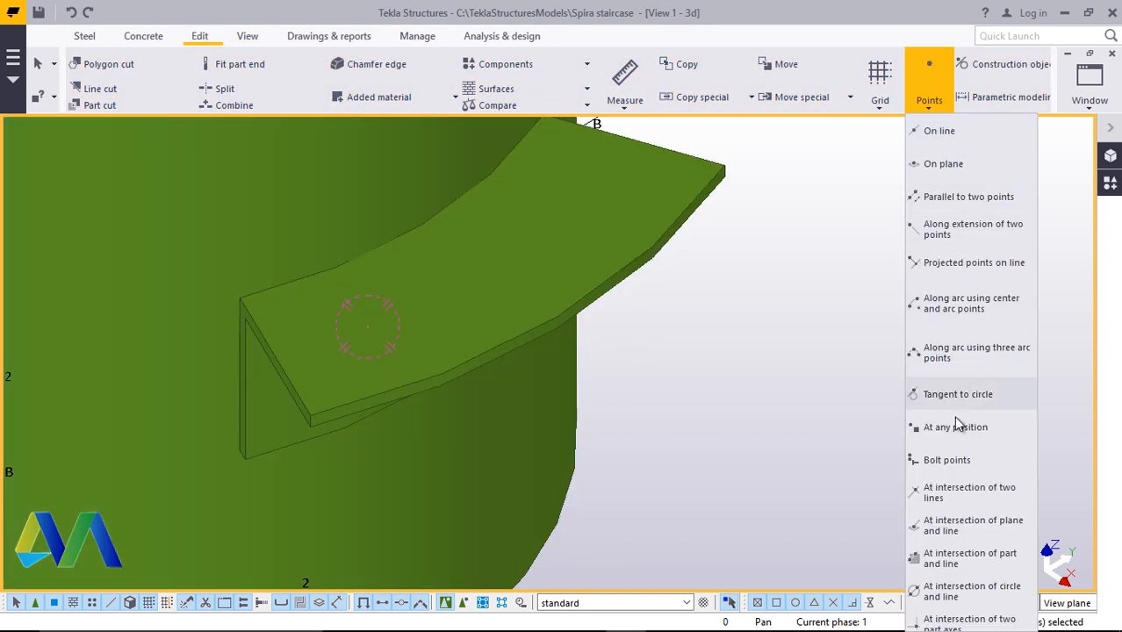
left_click(940, 131)
scroll(288, 343, "up", 2)
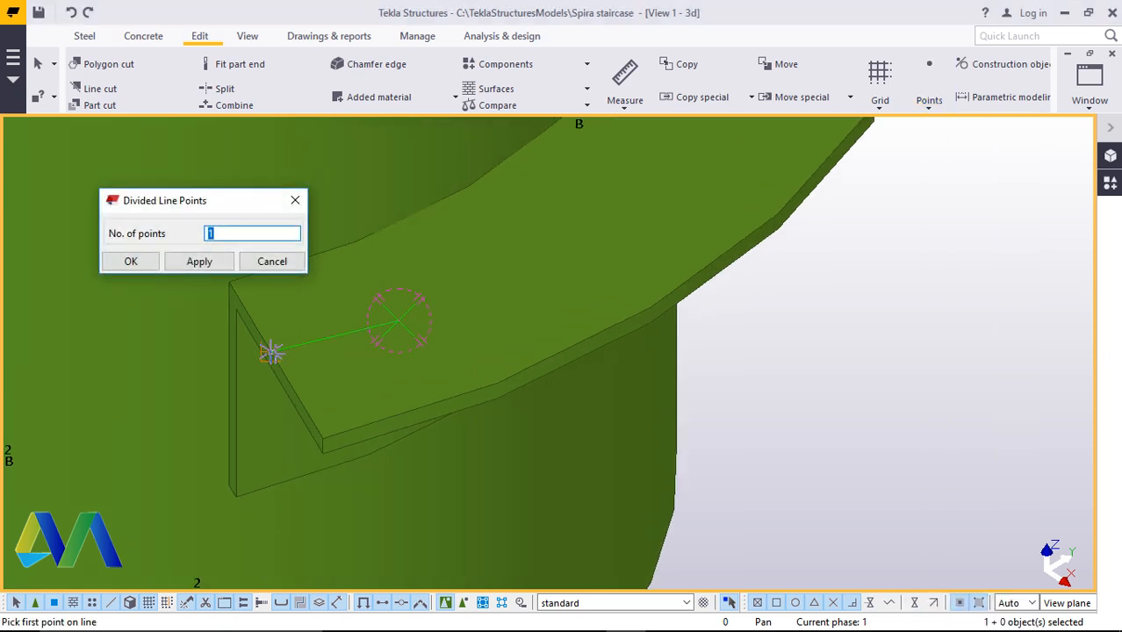
left_click(280, 362)
scroll(350, 451, "down", 4)
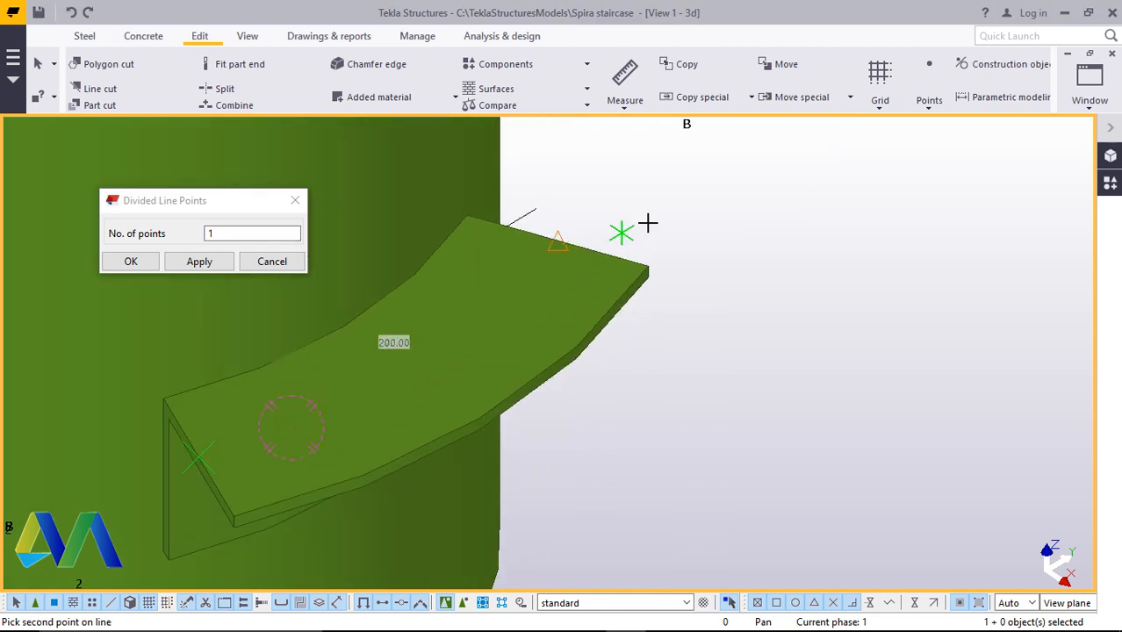
left_click(698, 227)
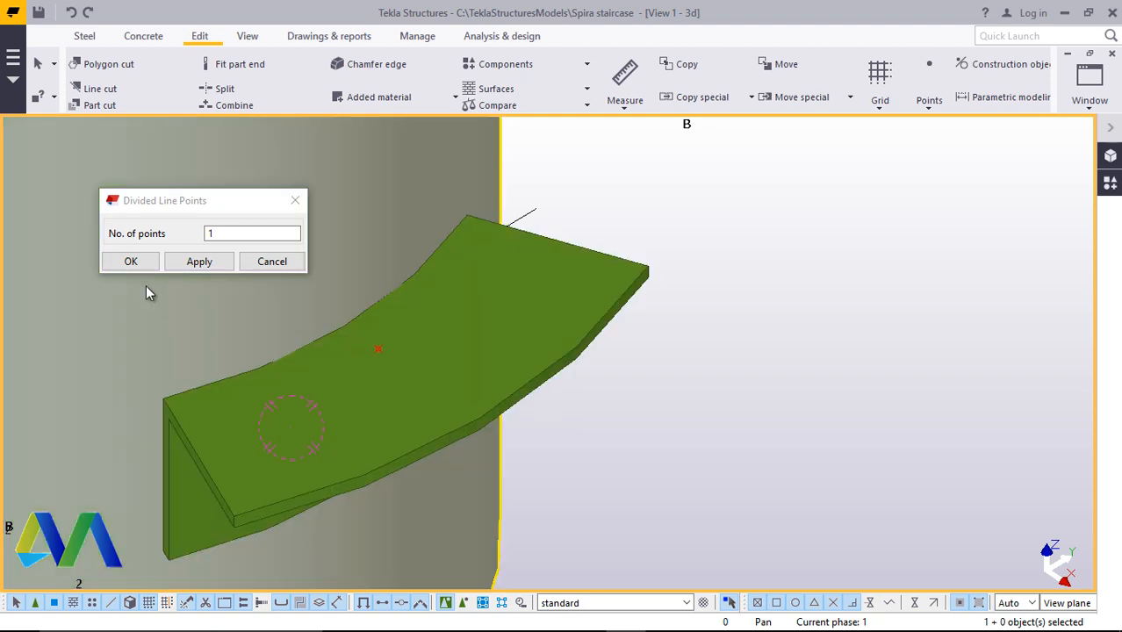
left_click(130, 261)
Pan and zoom to examine the near end of the step plate
scroll(455, 335, "down", 2)
scroll(395, 316, "down", 4)
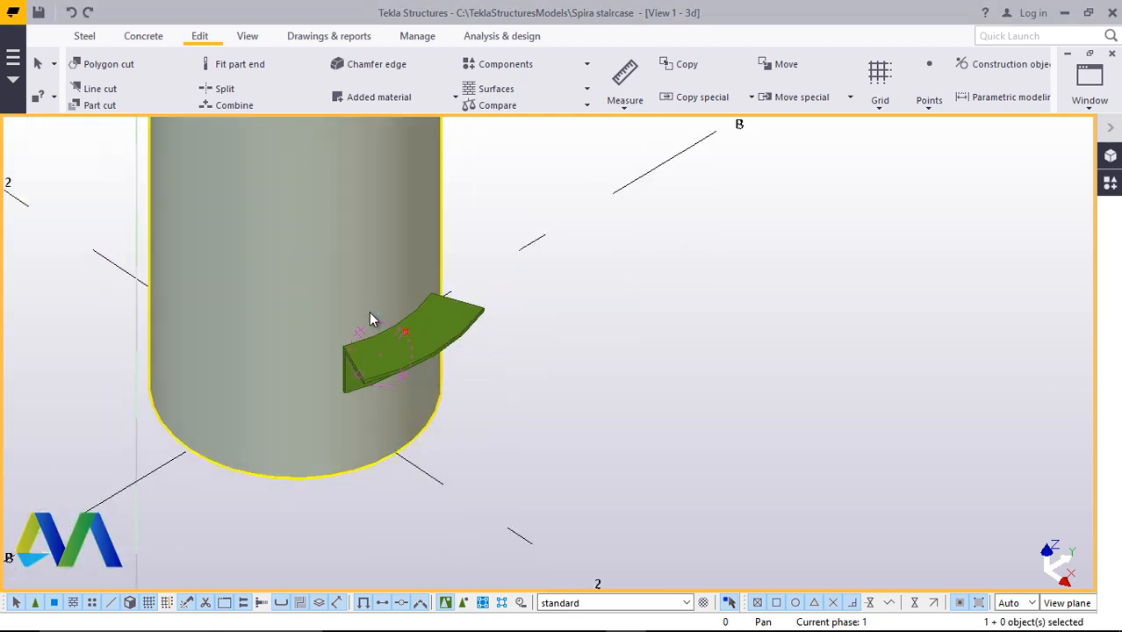
scroll(579, 439, "up", 4)
scroll(524, 406, "up", 2)
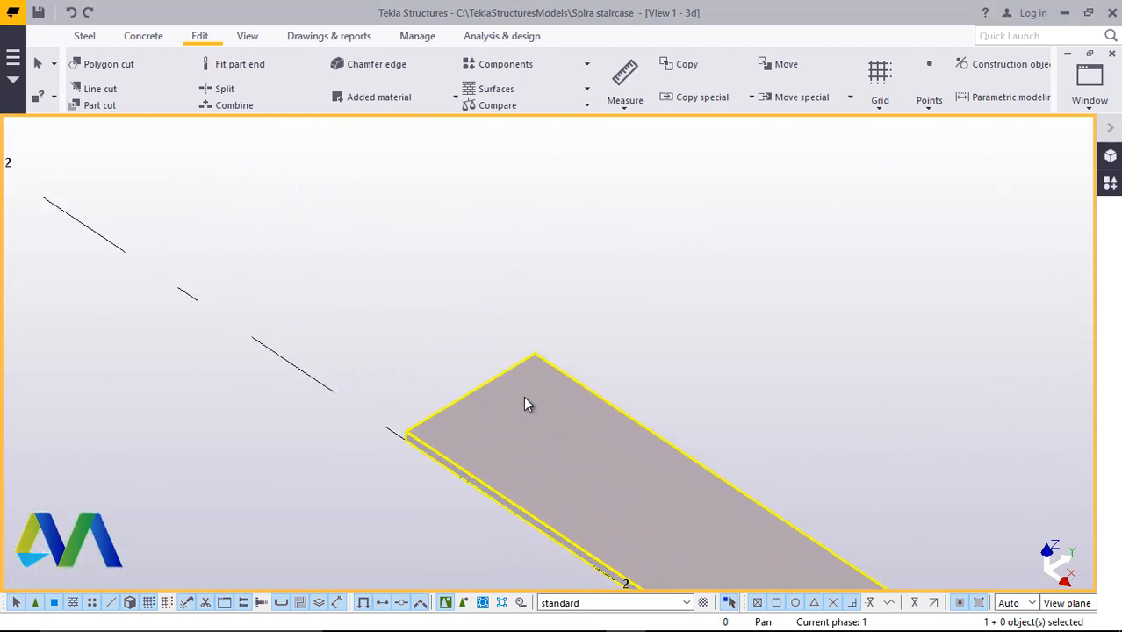
scroll(518, 414, "down", 3)
scroll(518, 420, "up", 3)
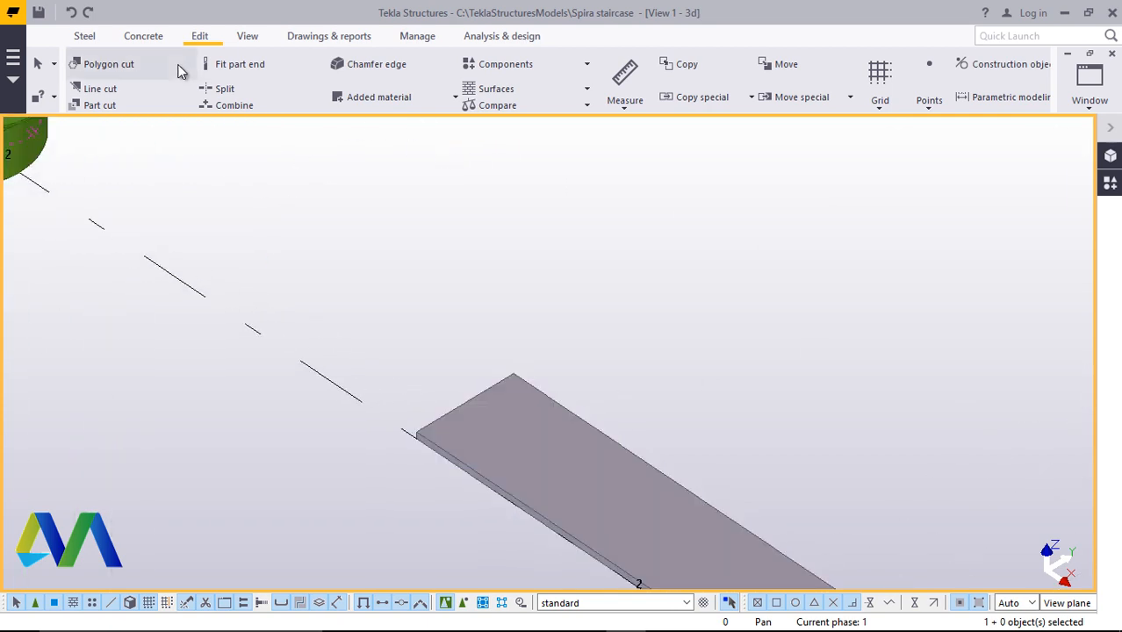
left_click(248, 39)
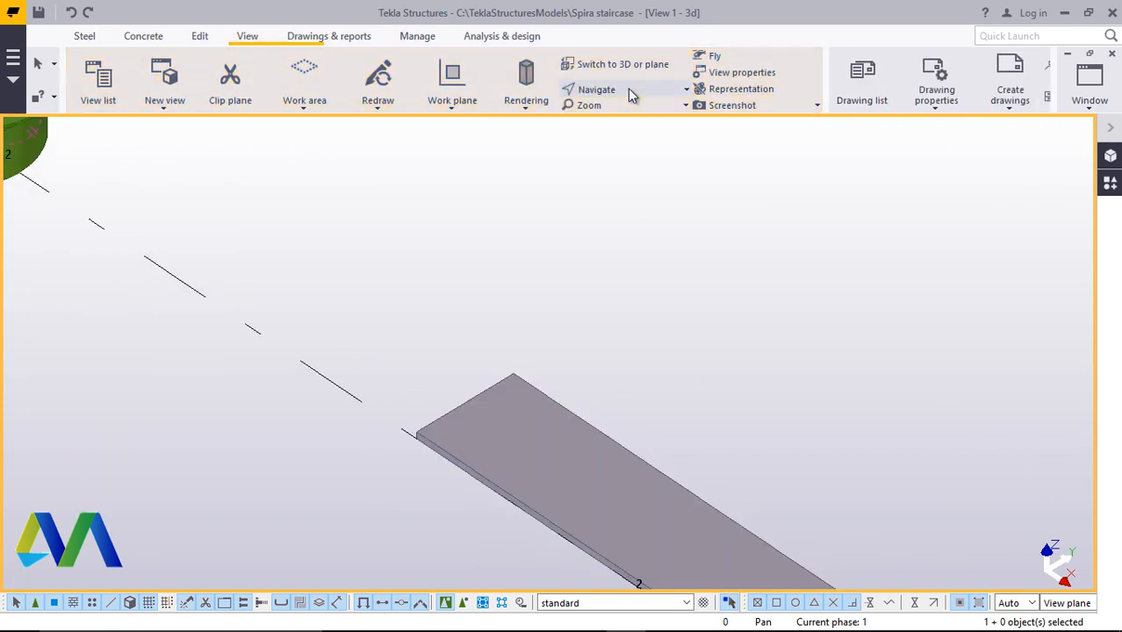
left_click(627, 88)
left_click(631, 120)
mouse_move(503, 463)
left_mouse_down()
mouse_move(556, 355)
mouse_move(661, 253)
mouse_move(664, 233)
left_mouse_up()
scroll(439, 468, "up", 3)
scroll(394, 486, "up", 2)
right_click(553, 204)
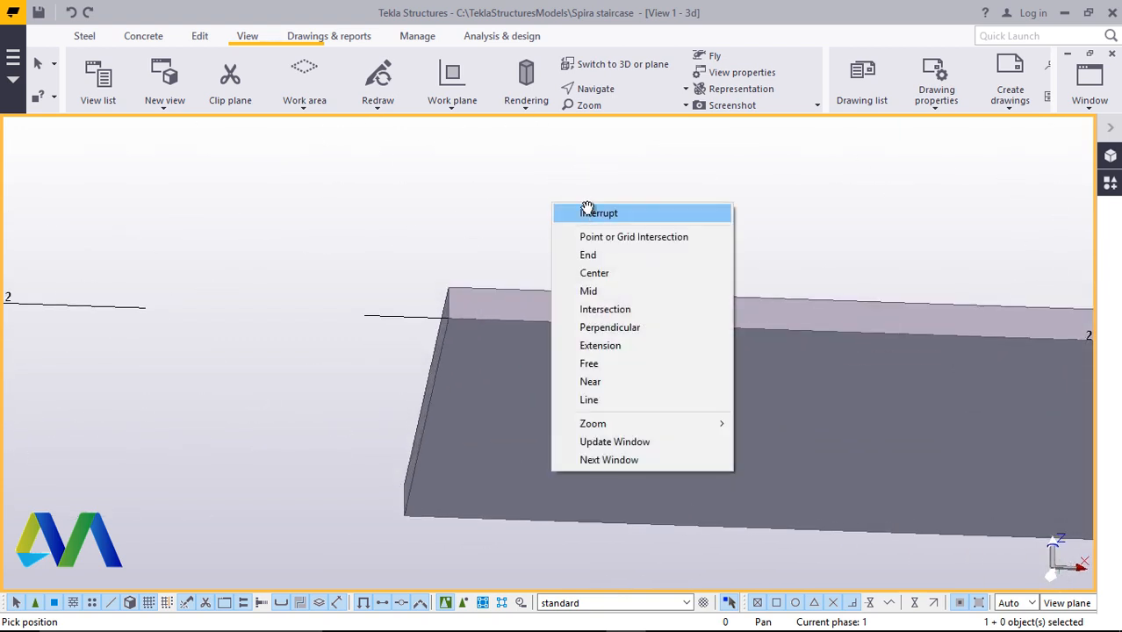
left_click(590, 212)
Create one dividing point at the middle of the step plate's end edge with the On line points command
left_click(199, 37)
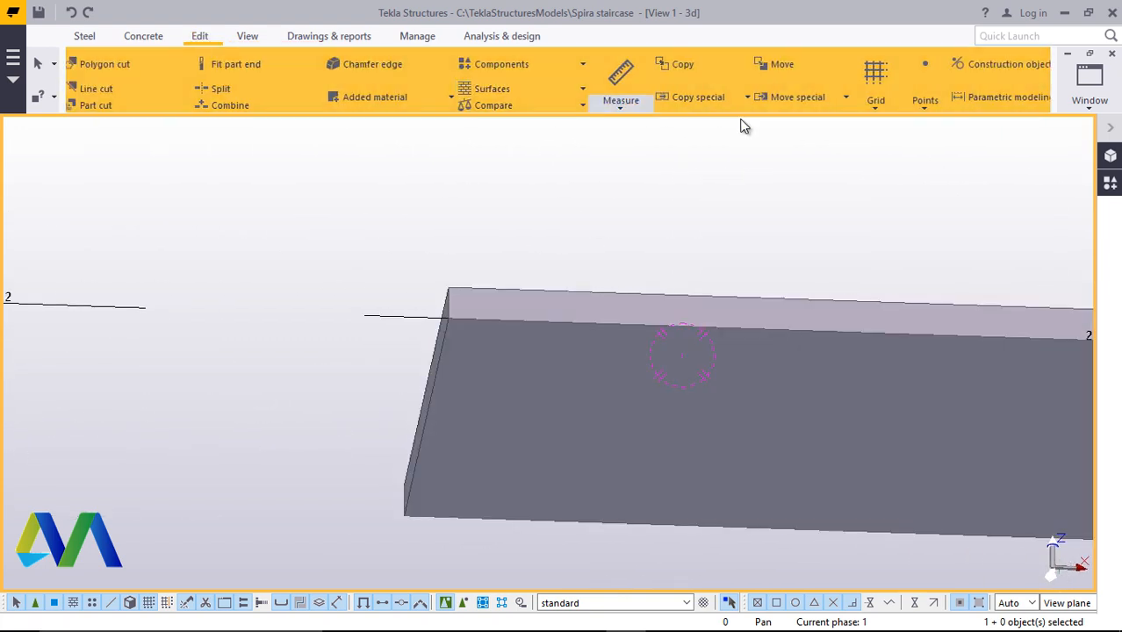
left_click(929, 104)
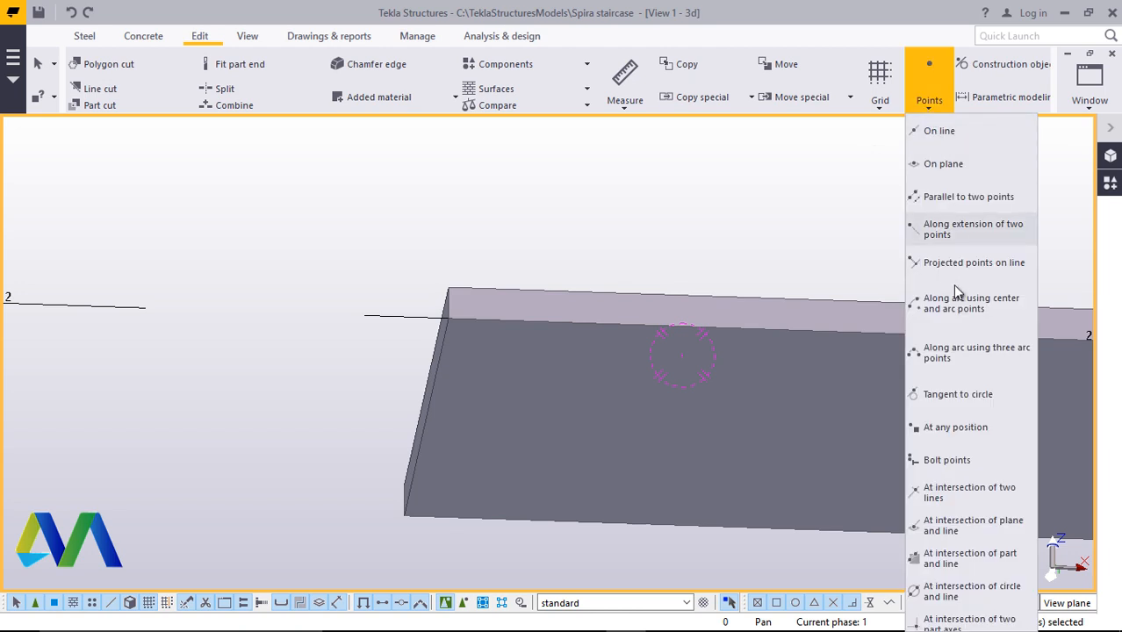
left_click(936, 130)
scroll(443, 297, "up", 4)
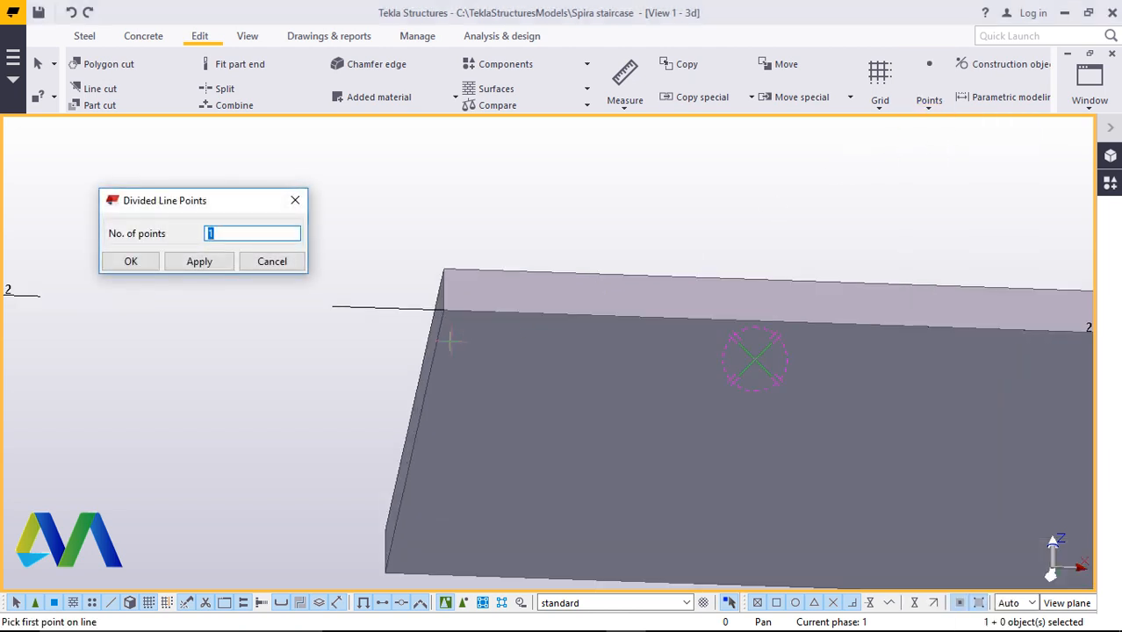
left_click(440, 290)
scroll(458, 325, "down", 3)
scroll(396, 513, "up", 3)
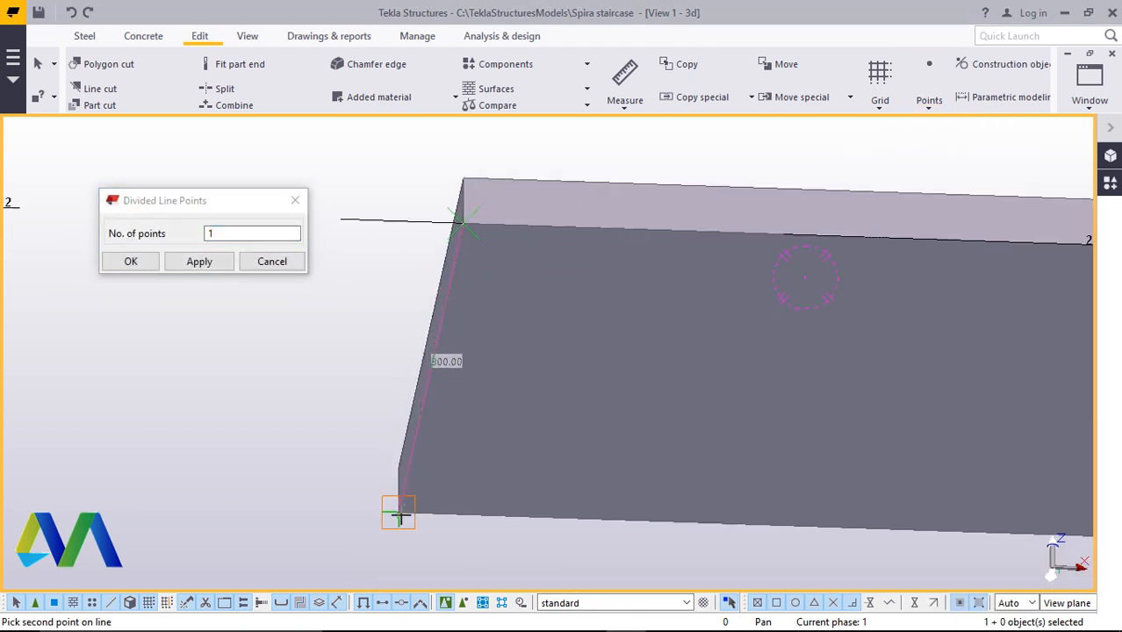
left_click(392, 509)
right_click(231, 459)
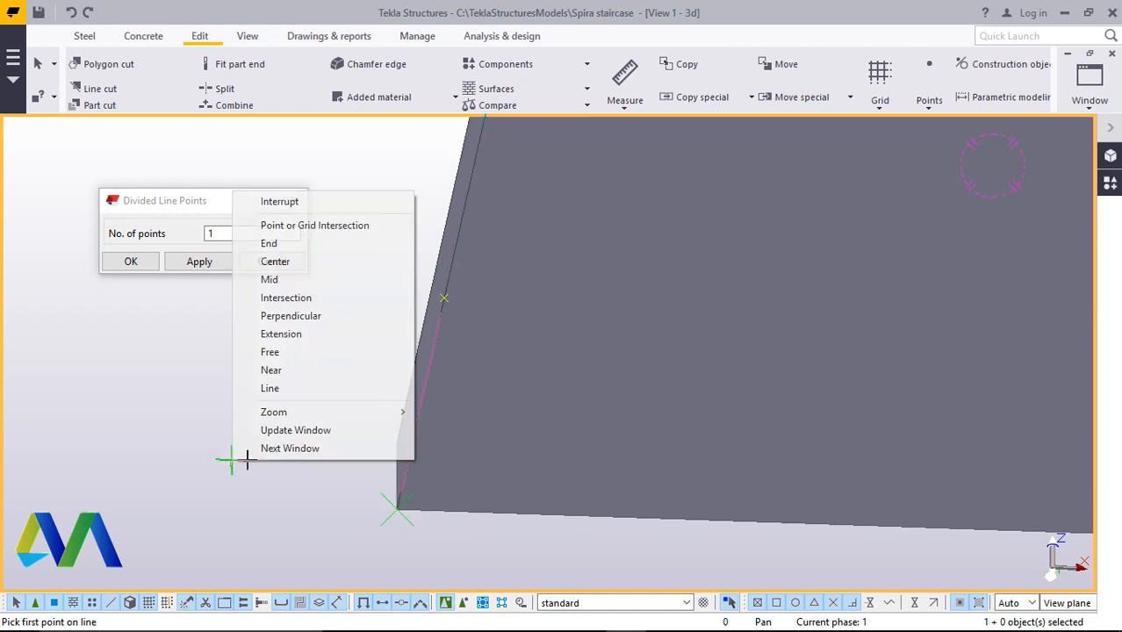
left_click(287, 201)
left_click(137, 264)
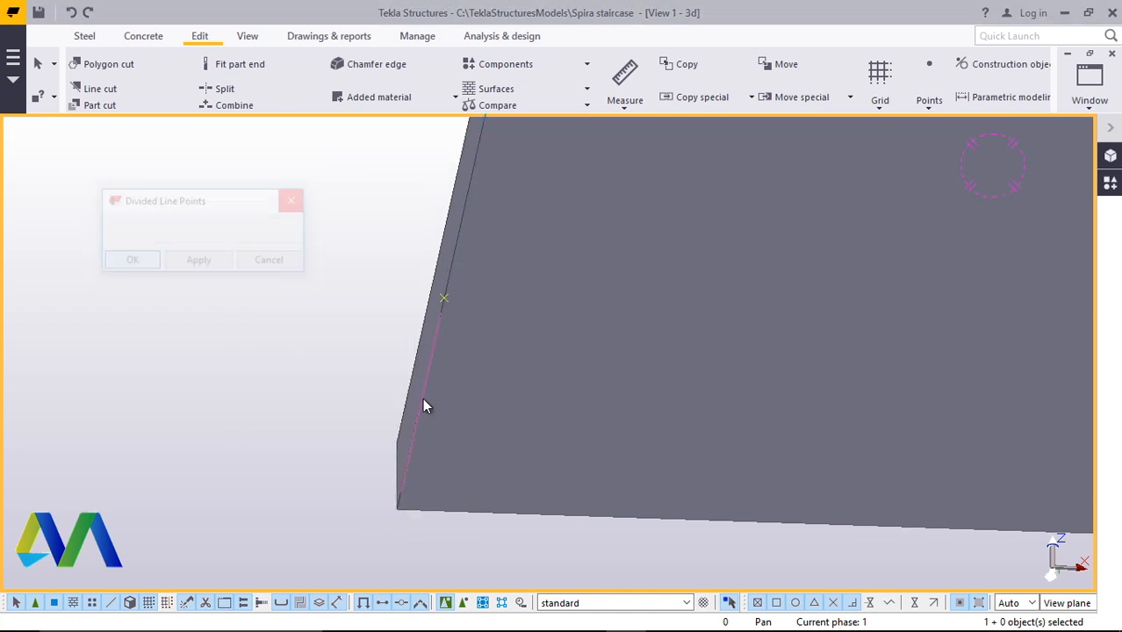
Select the step plate and start moving it, picking its end-edge midpoint as the origin
scroll(491, 439, "down", 5)
scroll(638, 282, "up", 2)
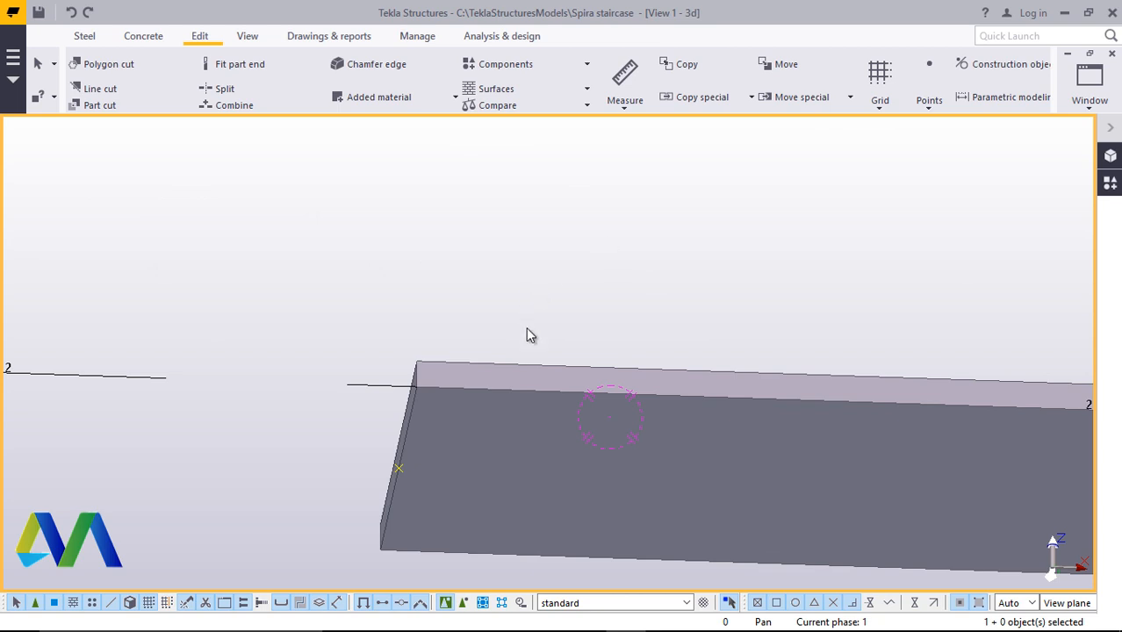
scroll(692, 303, "down", 3)
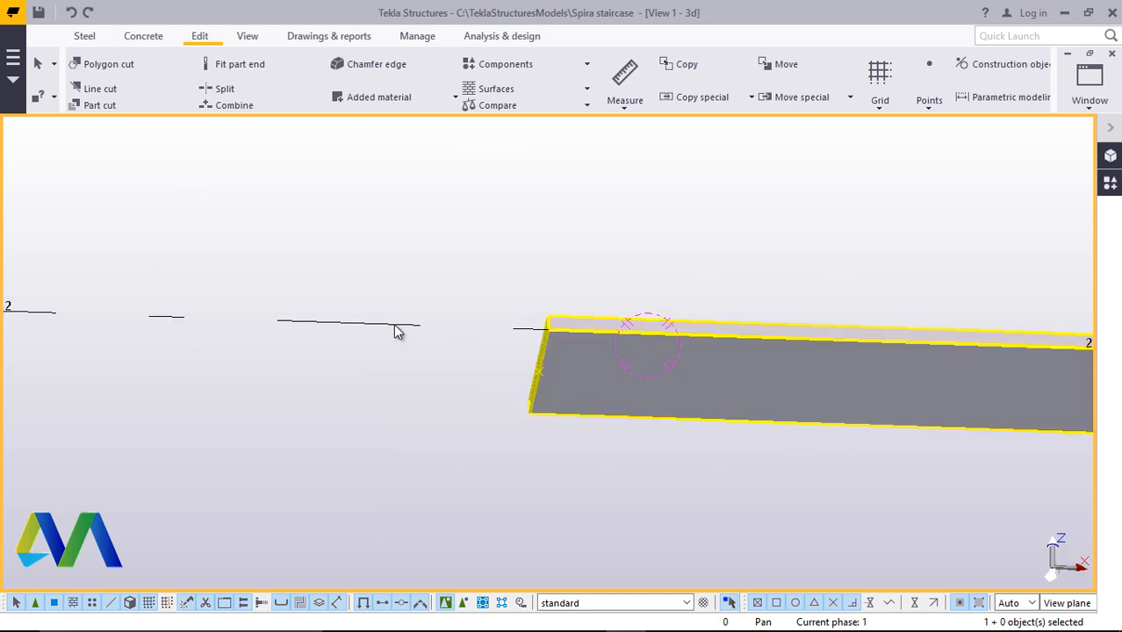
scroll(604, 408, "down", 1)
scroll(707, 424, "down", 2)
scroll(707, 424, "down", 2)
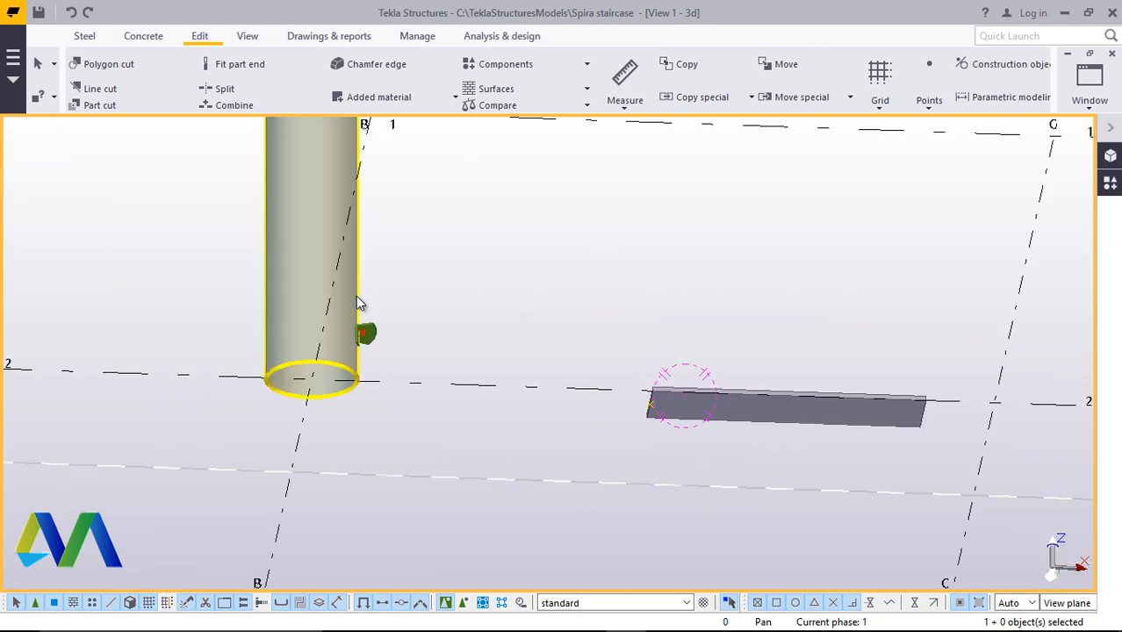
scroll(355, 295, "up", 2)
scroll(564, 446, "down", 2)
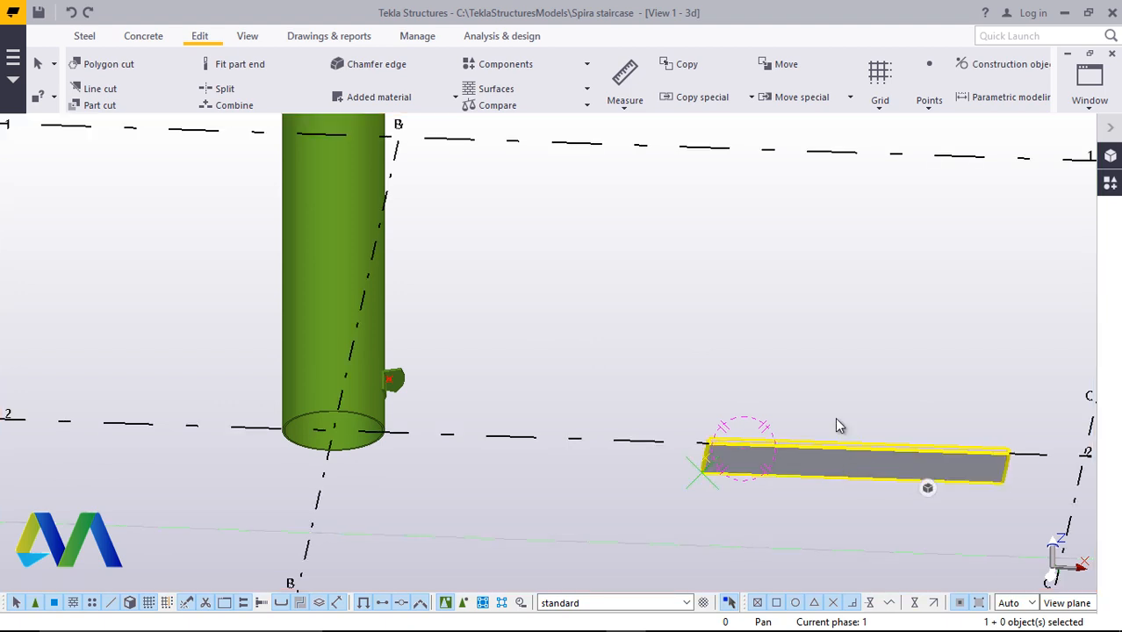
left_click(802, 456)
right_click(790, 301)
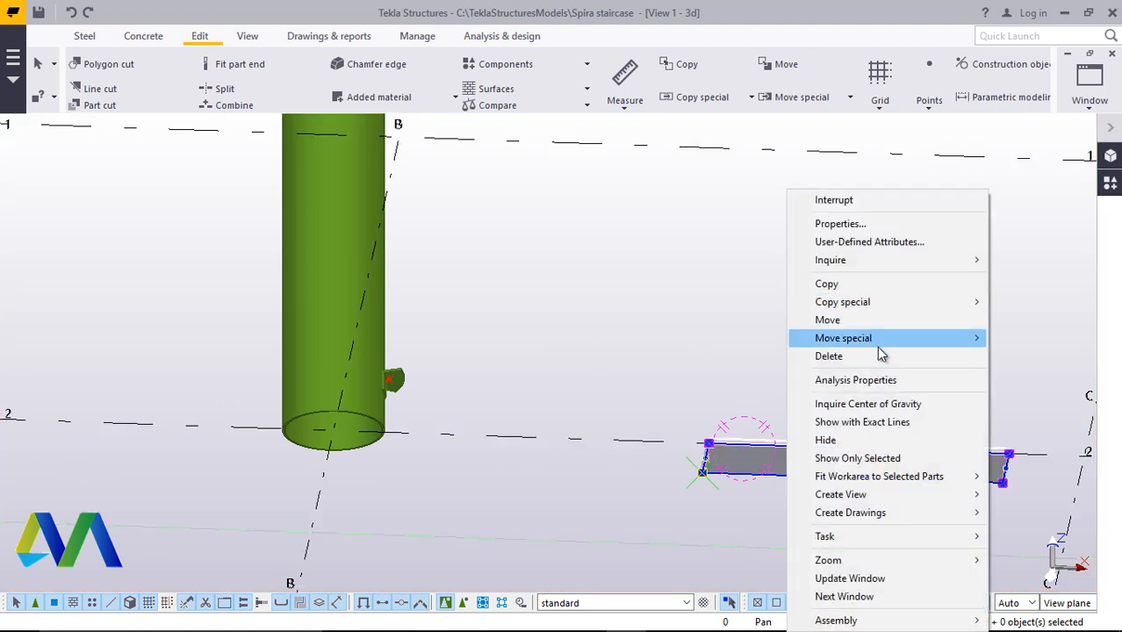
left_click(832, 320)
scroll(843, 468, "up", 5)
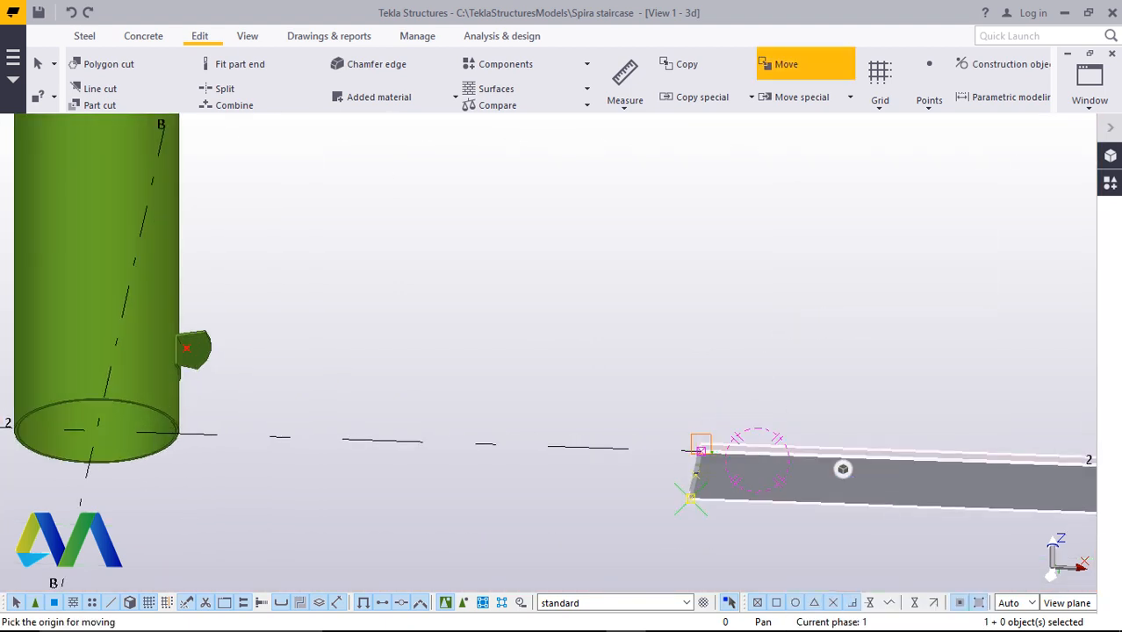
scroll(843, 468, "up", 3)
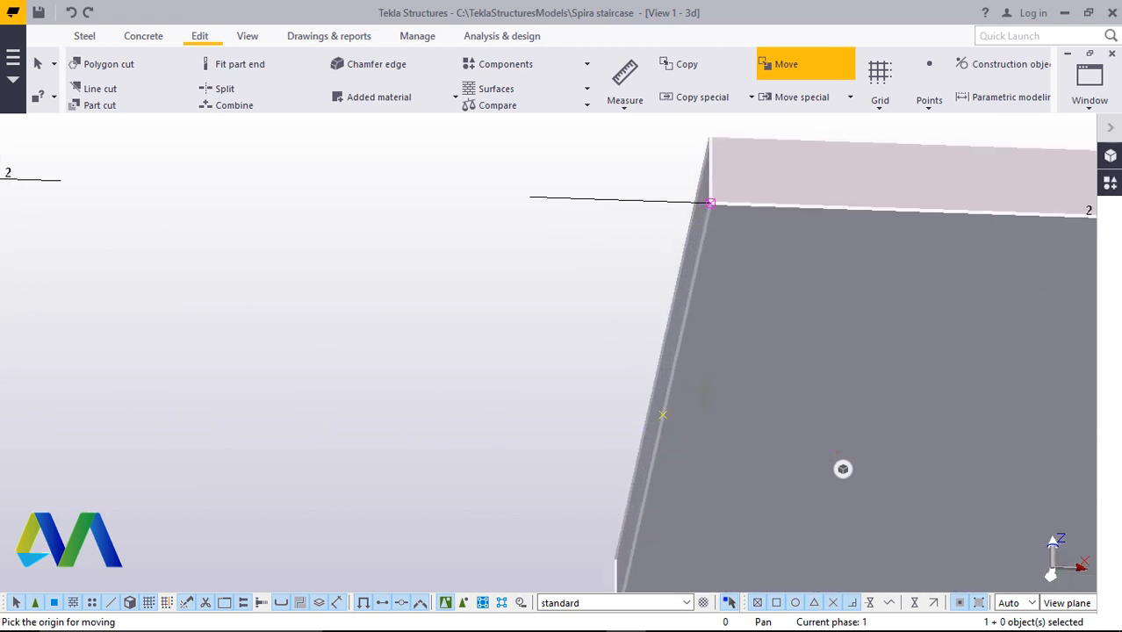
left_click(842, 468)
Complete the move by placing the step plate's end-edge midpoint on the dividing point of the angle beam at the column
scroll(843, 468, "down", 6)
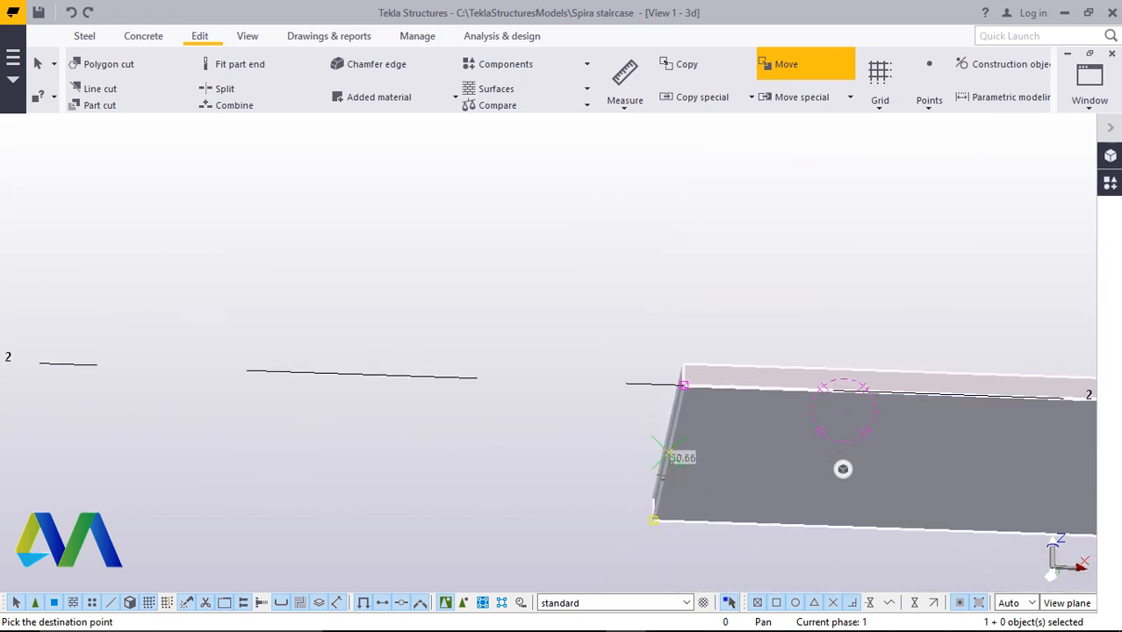
scroll(373, 386, "up", 4)
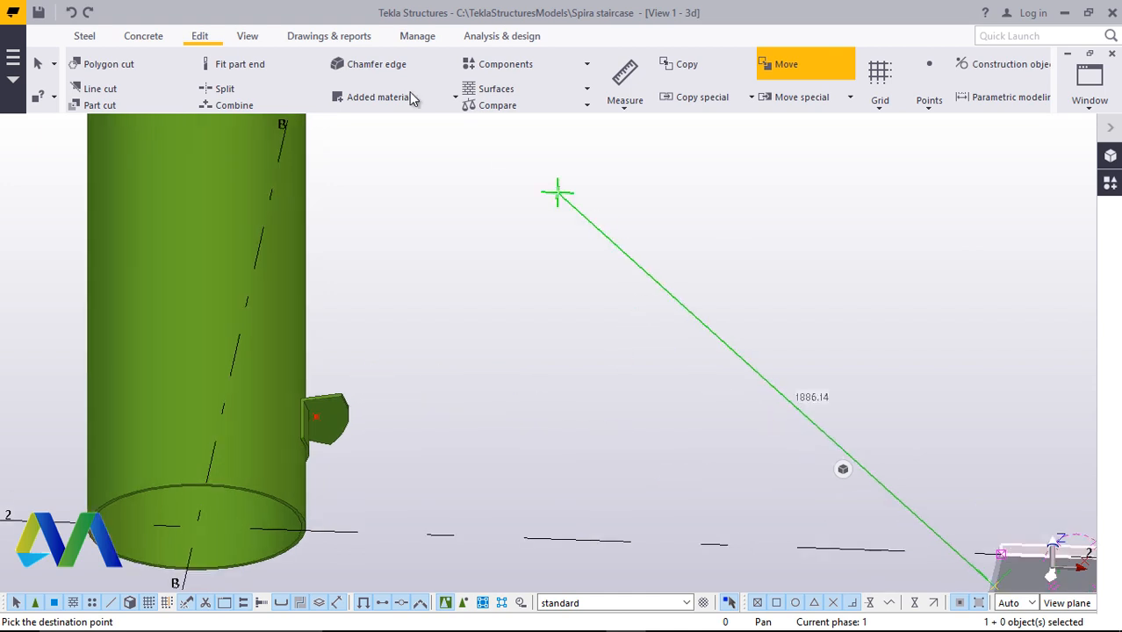
left_click(243, 38)
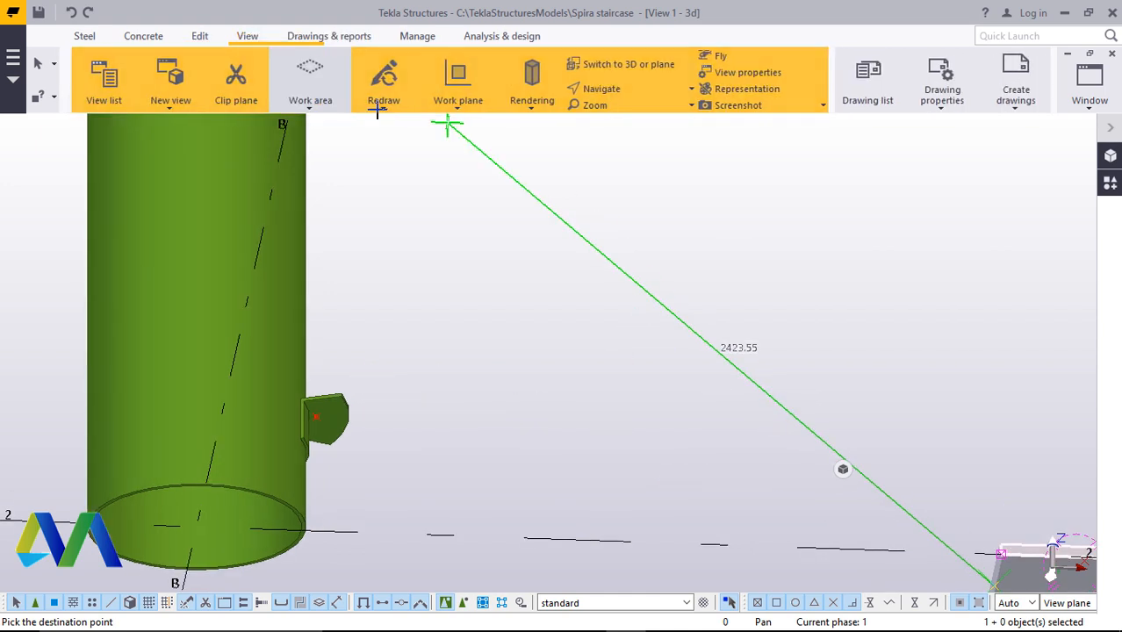
left_click(617, 89)
left_click(626, 117)
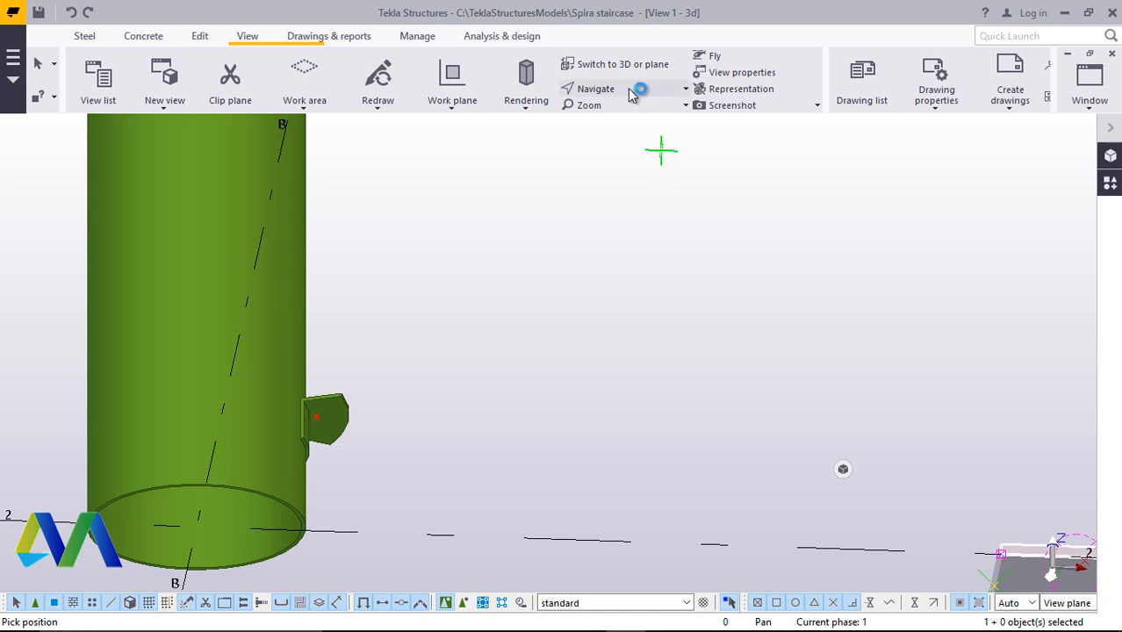
left_click(672, 91)
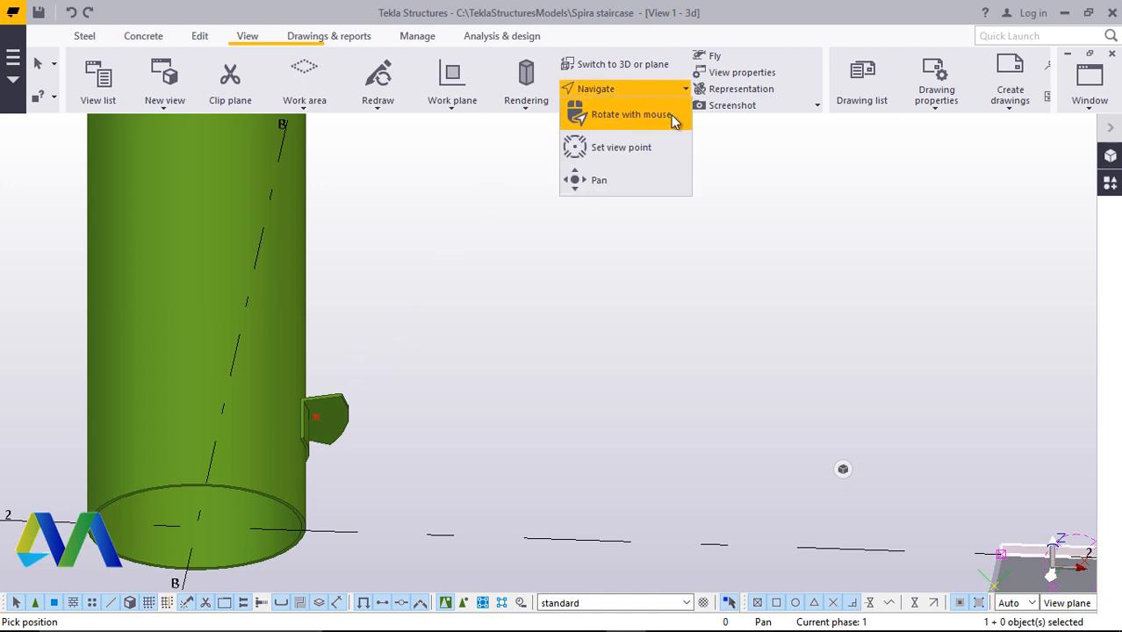
left_click(670, 116)
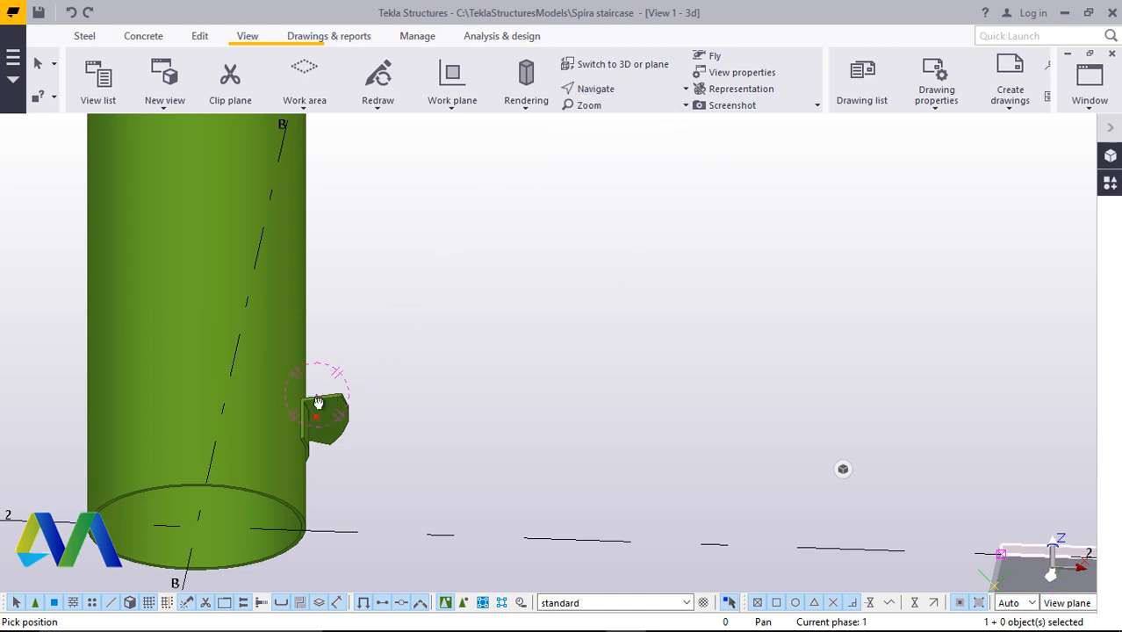
left_click_drag(318, 402, 321, 452)
scroll(321, 395, "up", 5)
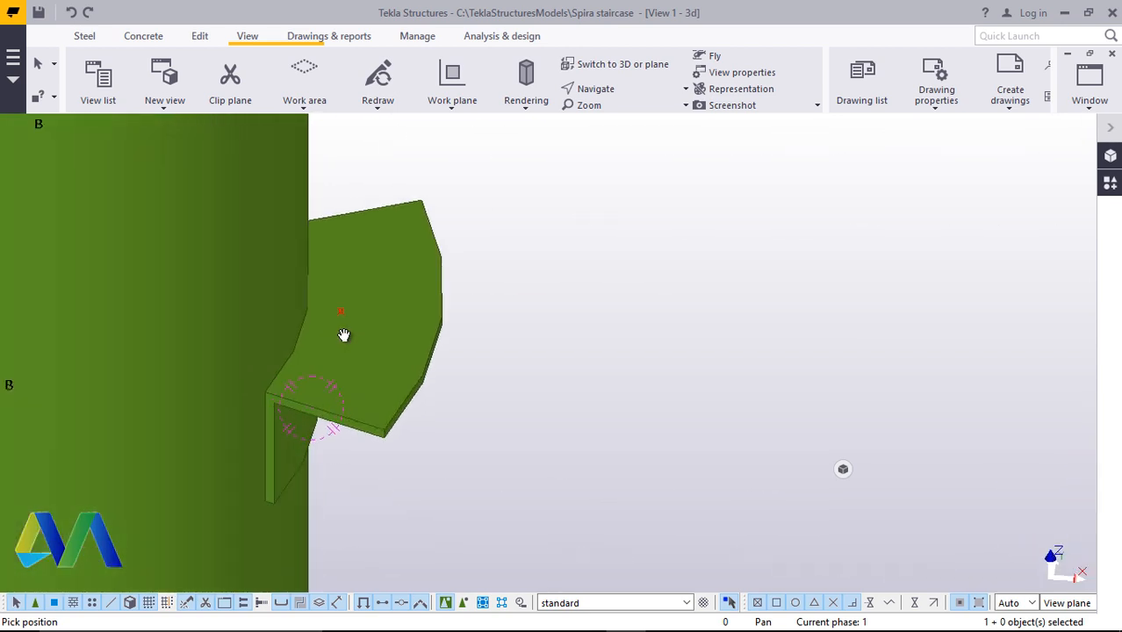
right_click(681, 195)
left_click(718, 202)
scroll(360, 312, "up", 4)
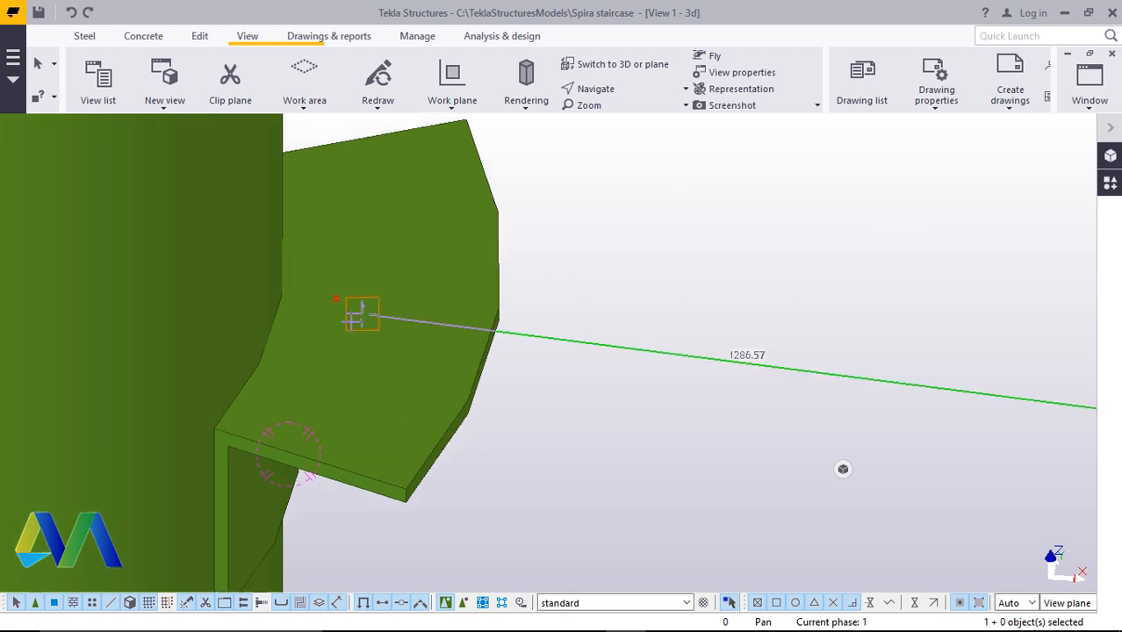
scroll(325, 271, "up", 3)
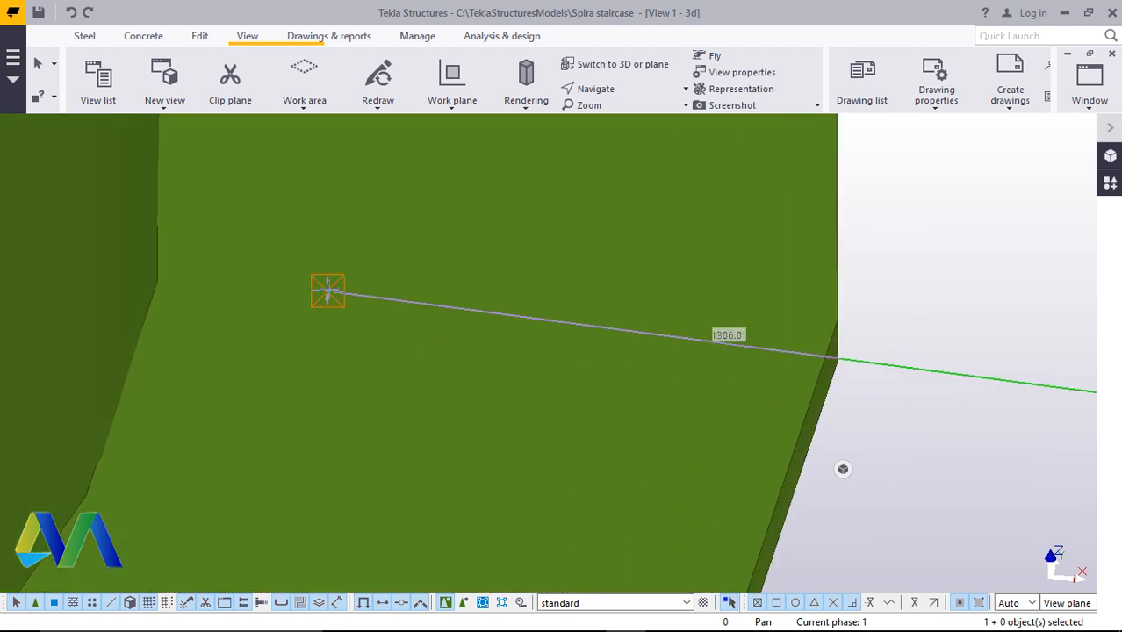
scroll(327, 292, "up", 1)
scroll(374, 364, "down", 6)
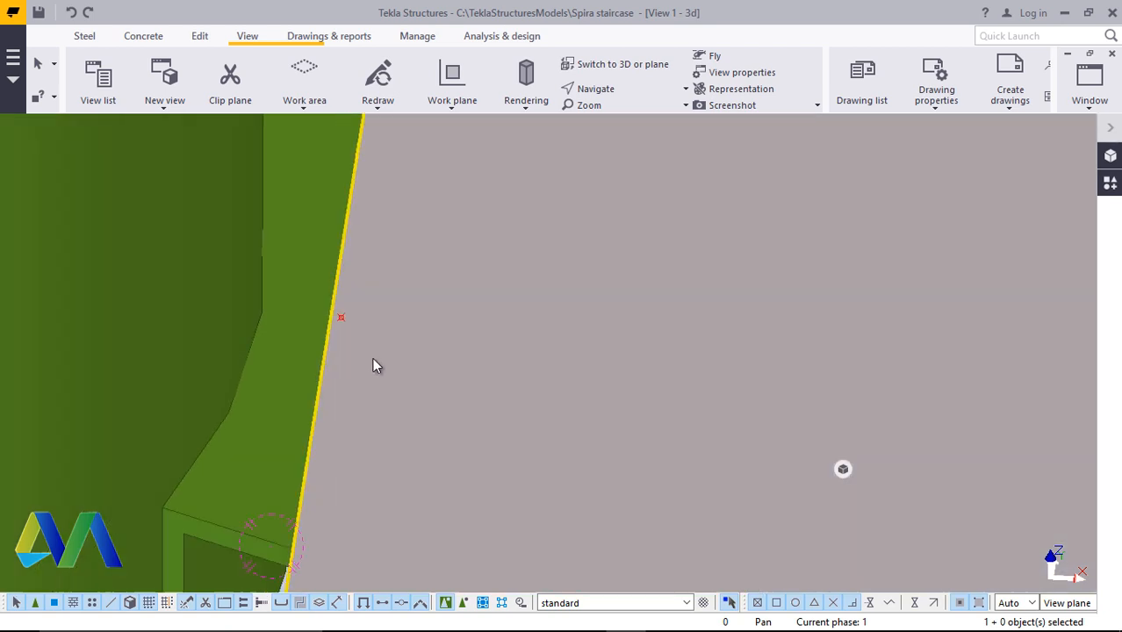
left_click(590, 210)
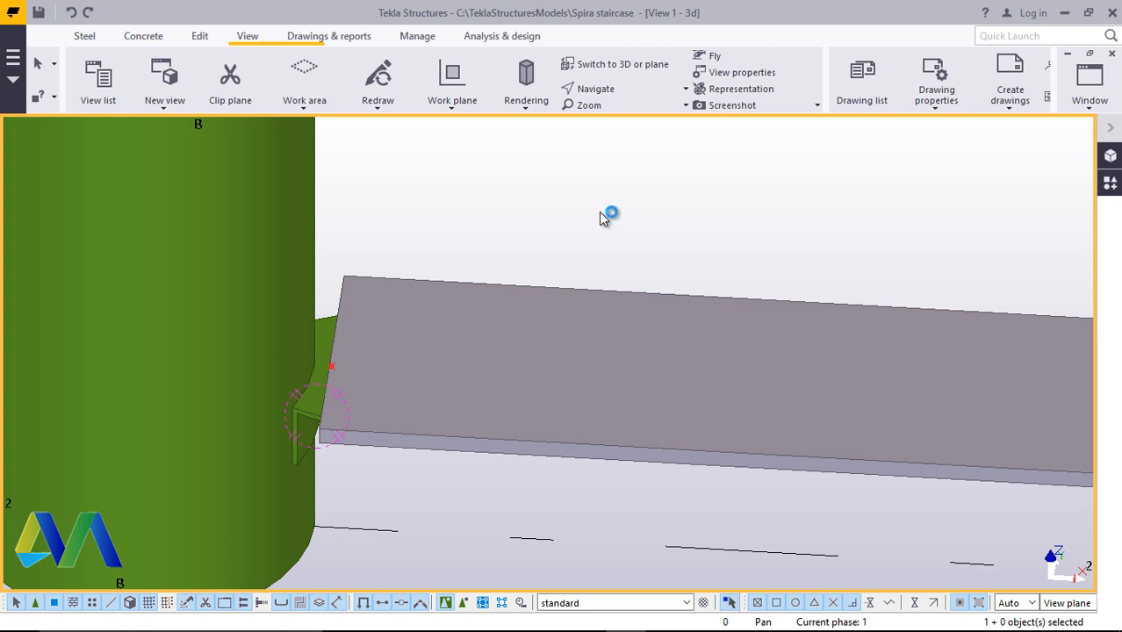
Rotate and zoom around the column to examine how the step plate sits on the angle beam
left_click(618, 92)
left_click(639, 123)
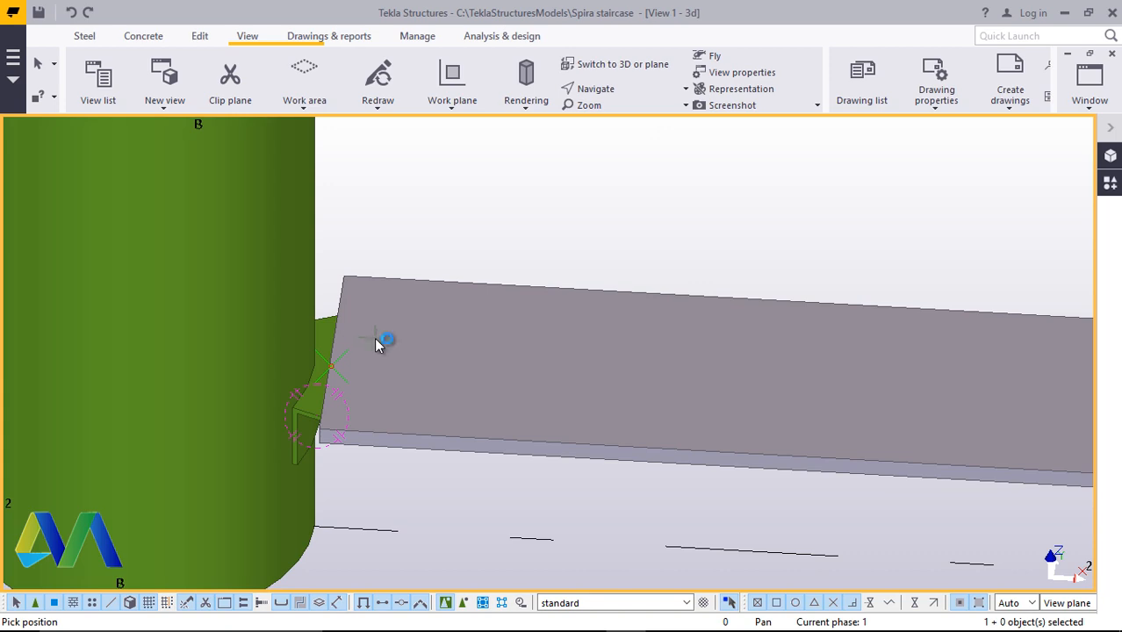
left_click_drag(400, 337, 569, 412)
scroll(536, 423, "up", 4)
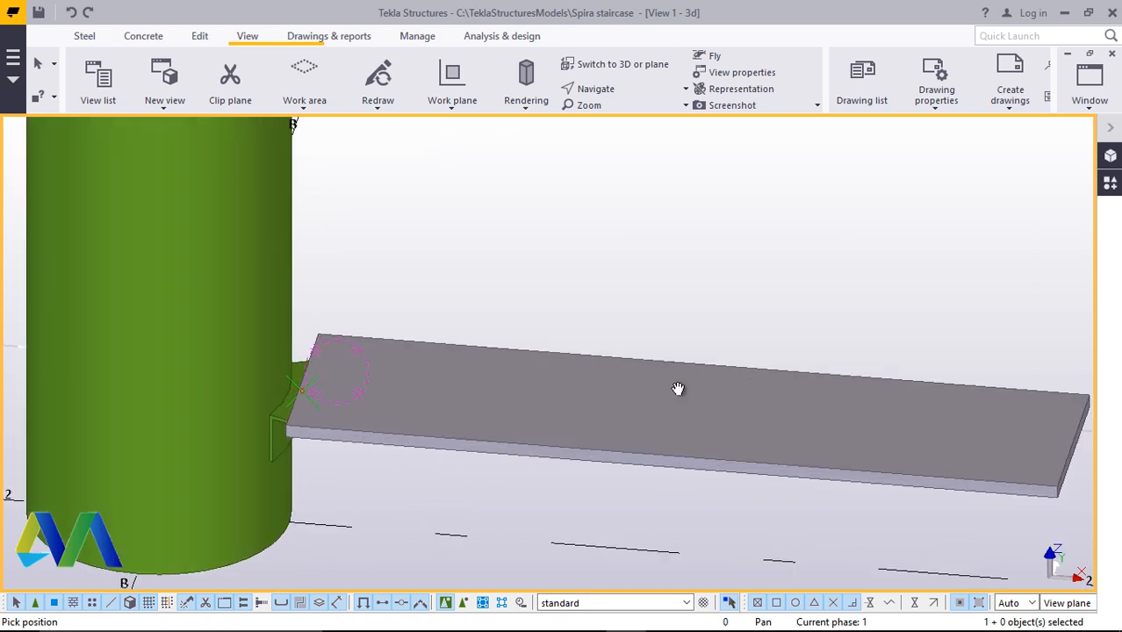
middle_click_drag(447, 360, 460, 460, "ctrl")
scroll(375, 393, "up", 8)
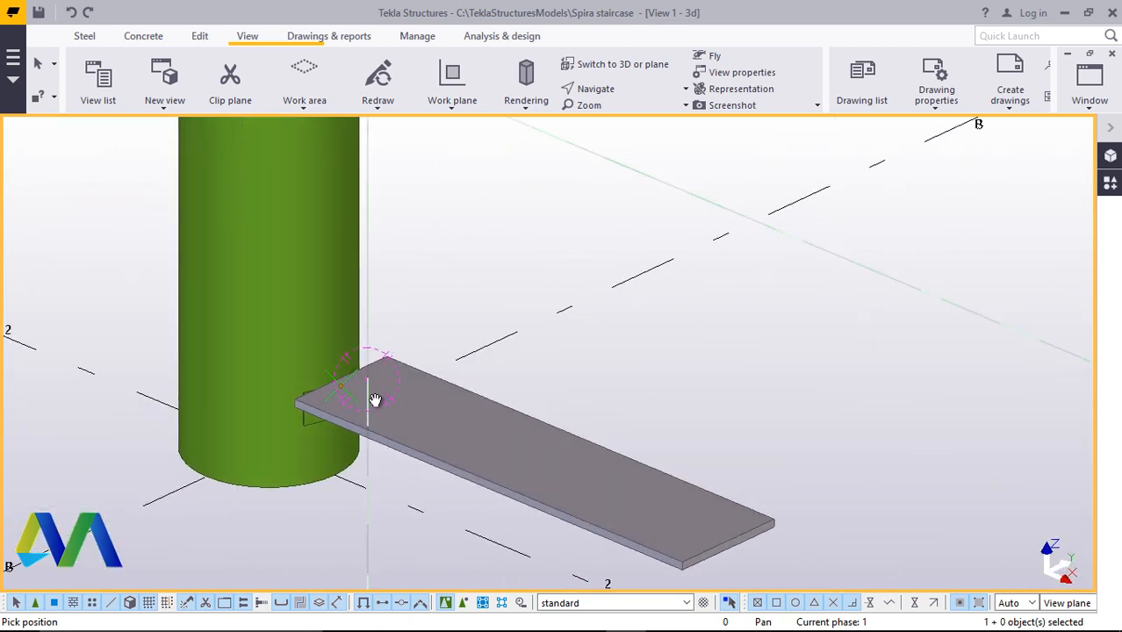
scroll(342, 356, "up", 5)
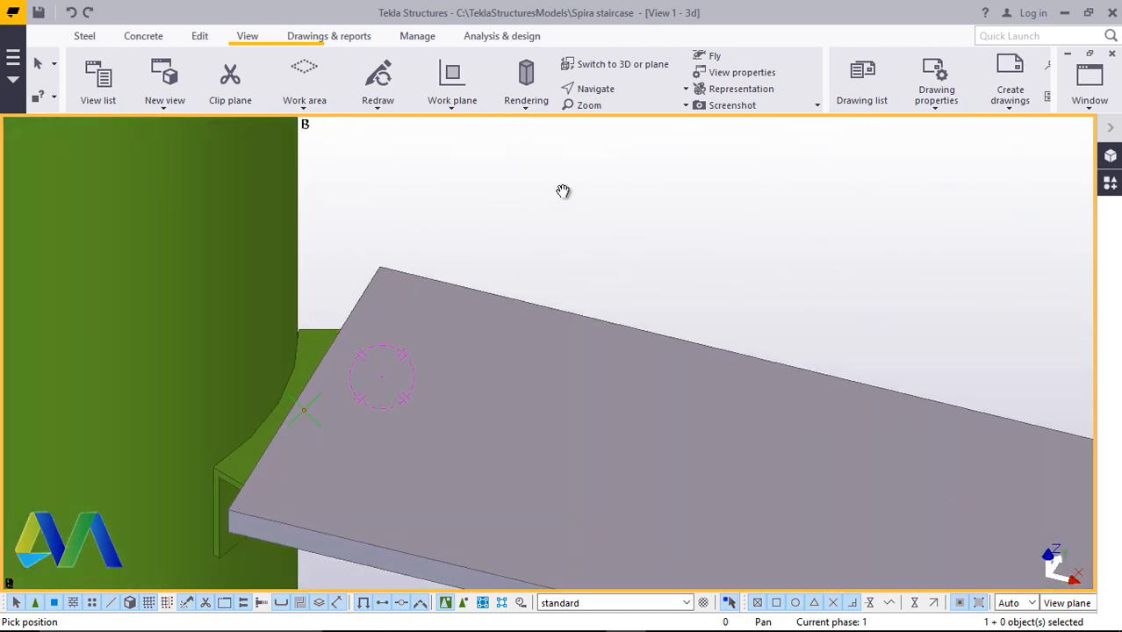
scroll(353, 383, "down", 5)
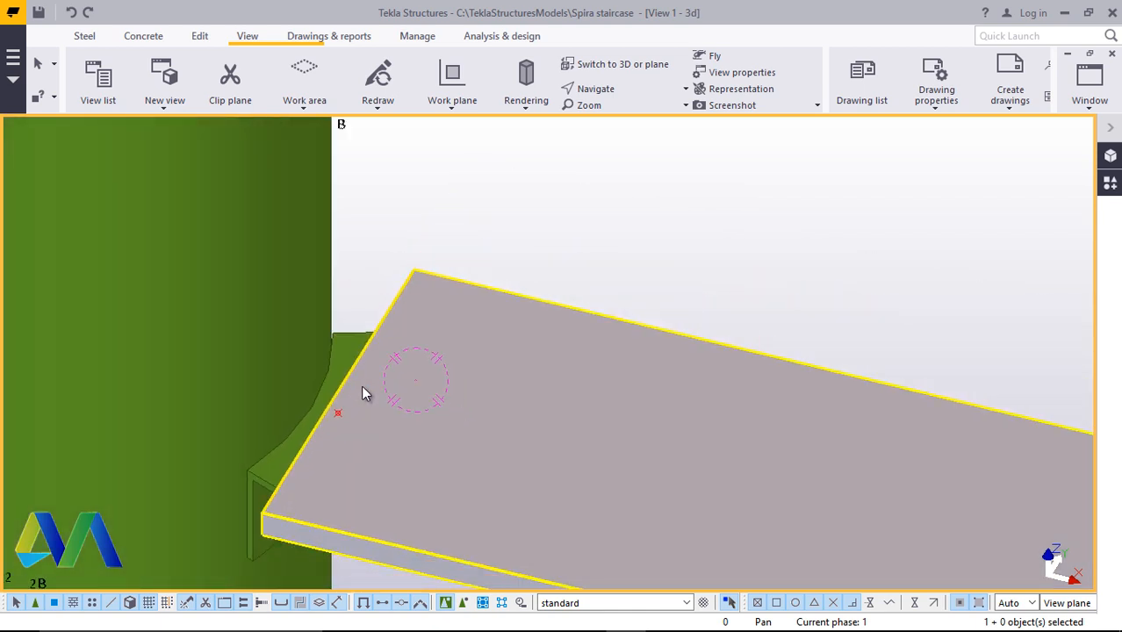
scroll(349, 422, "up", 1)
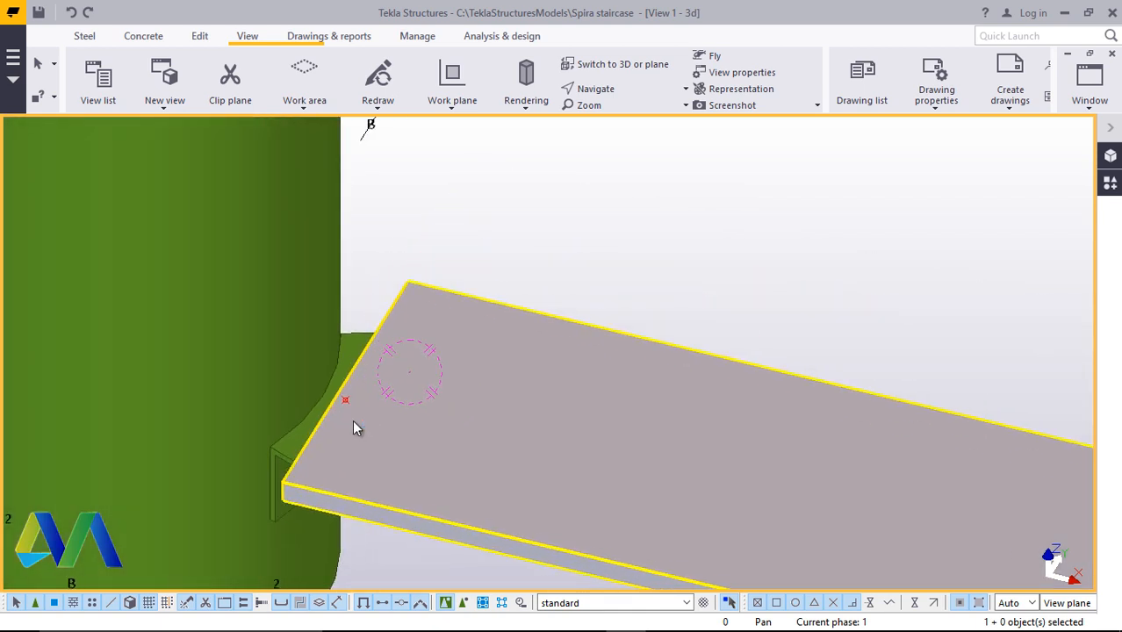
scroll(347, 414, "down", 4)
scroll(342, 412, "up", 2)
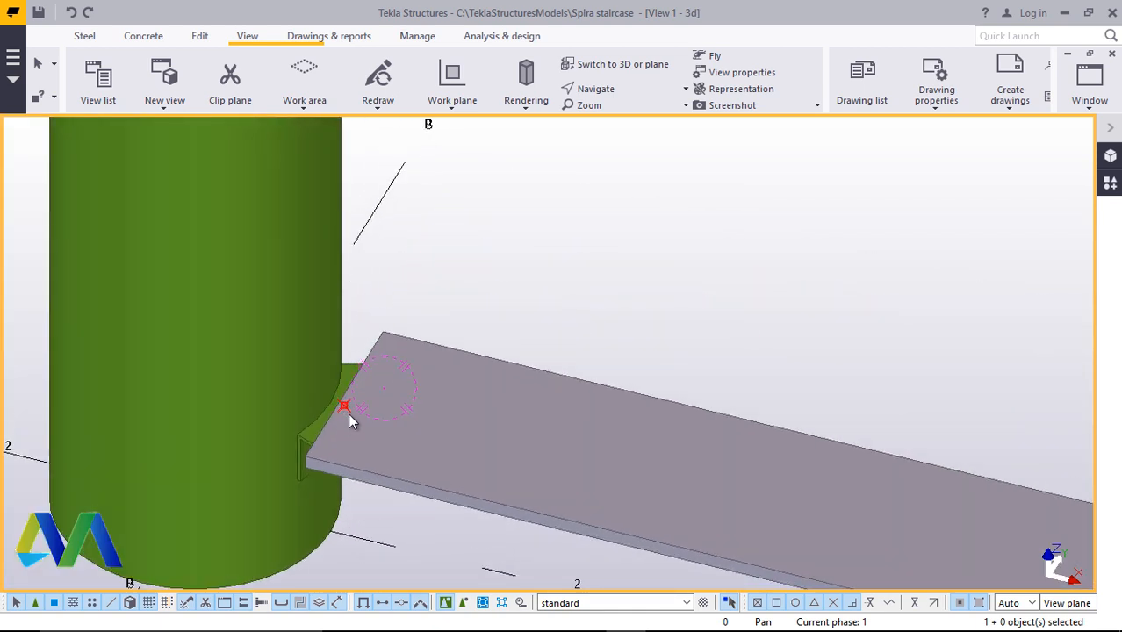
scroll(347, 414, "up", 3)
scroll(348, 419, "down", 1)
scroll(360, 412, "up", 3)
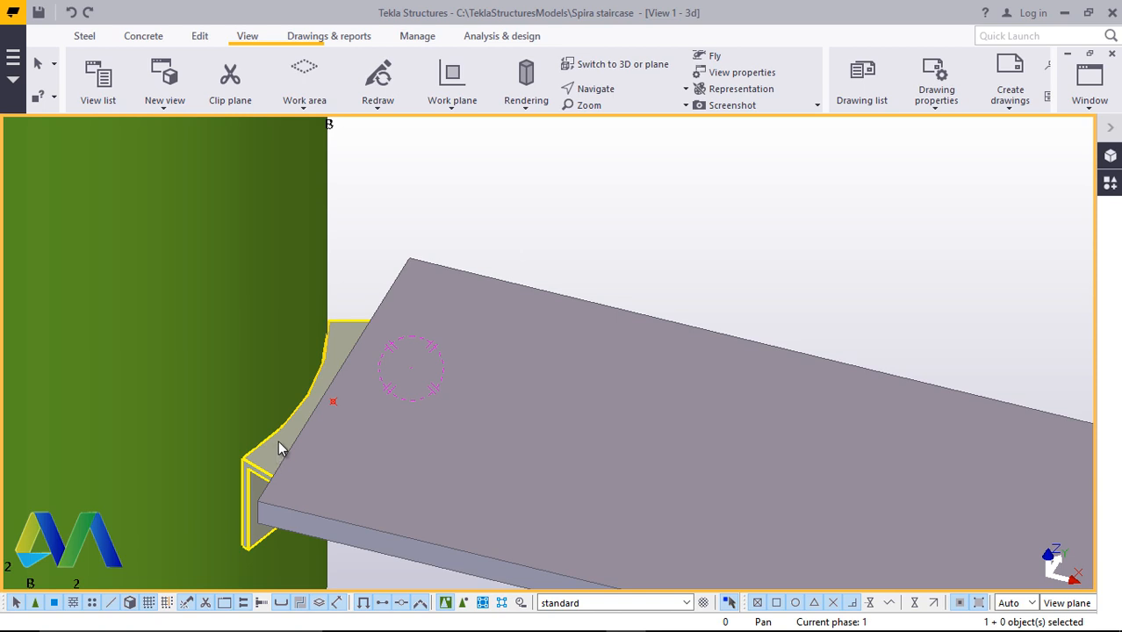
scroll(279, 448, "down", 5)
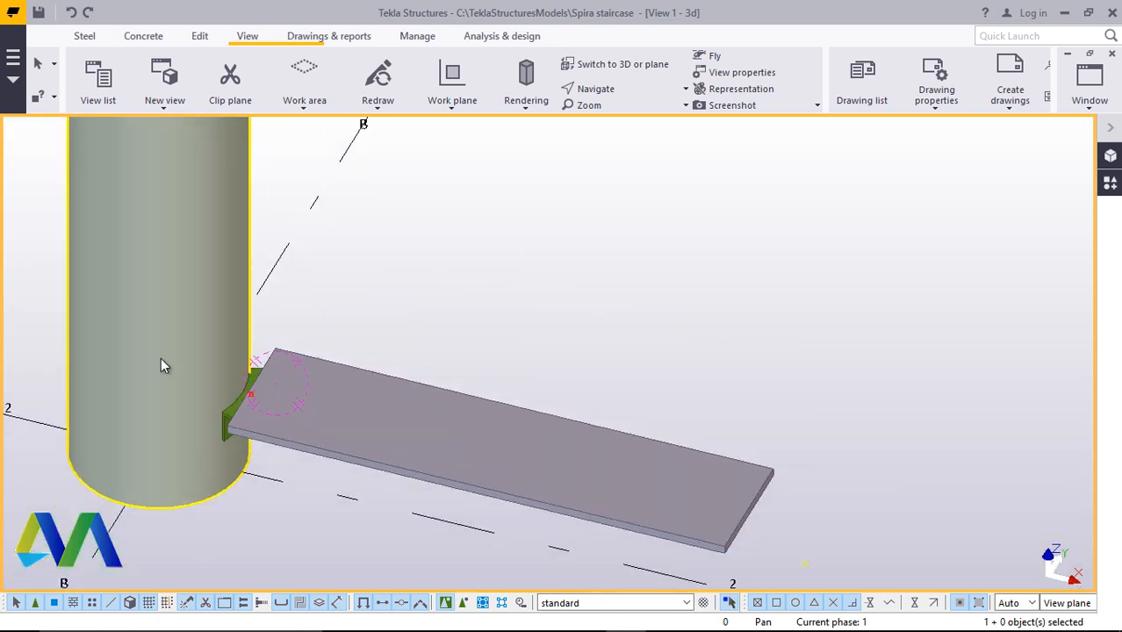
scroll(283, 434, "down", 5)
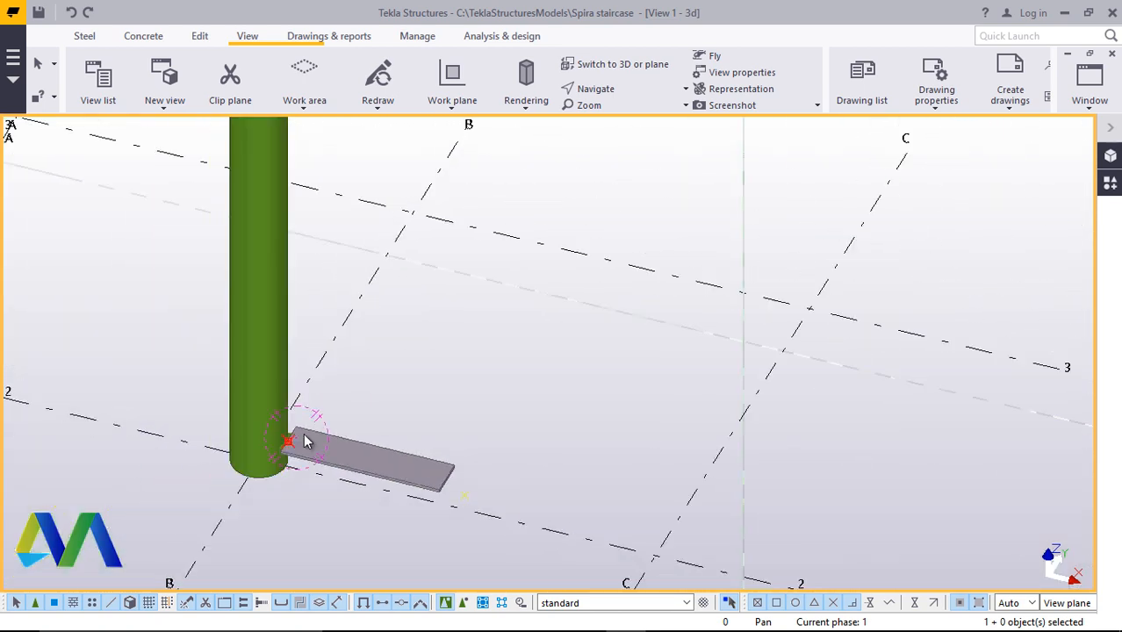
scroll(307, 442, "down", 2)
scroll(343, 406, "down", 2)
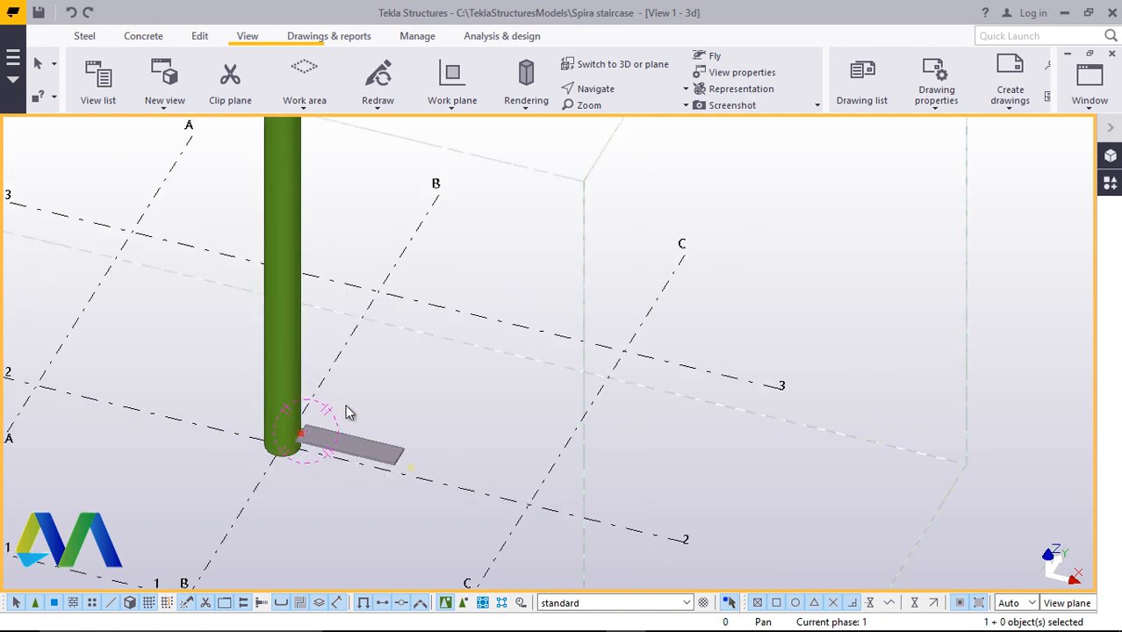
scroll(297, 444, "up", 2)
scroll(294, 437, "up", 8)
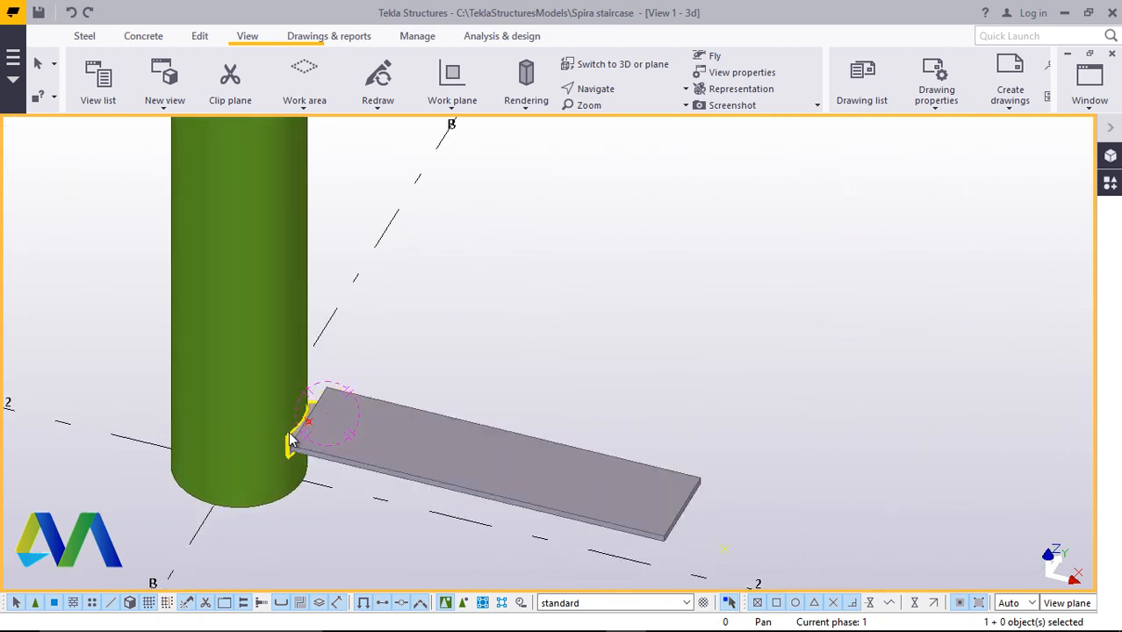
scroll(309, 430, "up", 2)
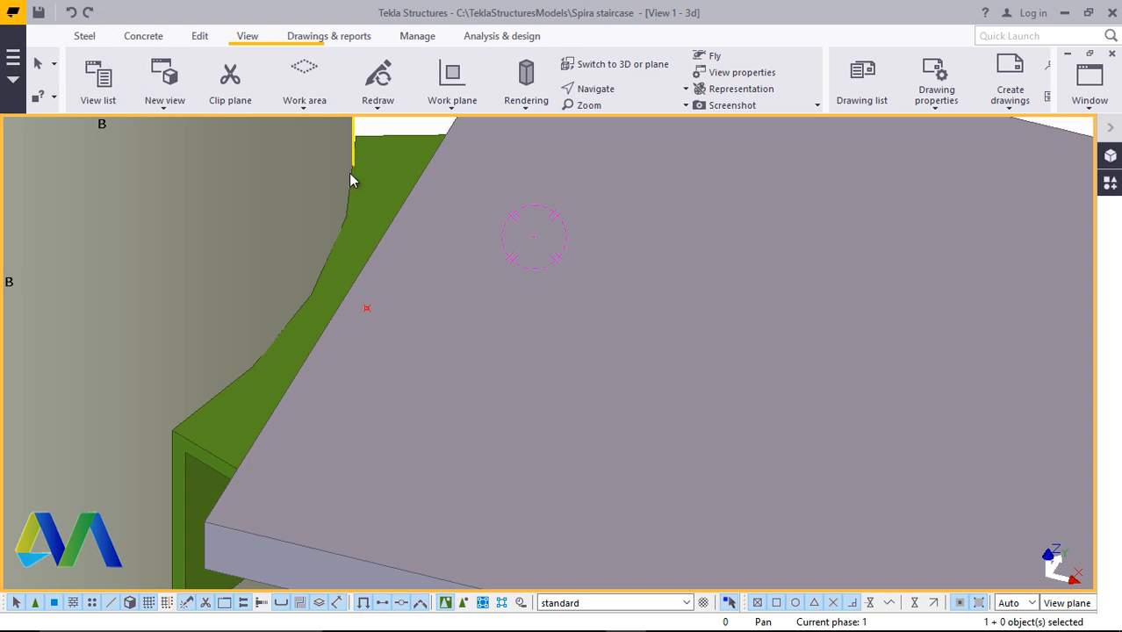
Create a point 50 mm from the step plate's inner corner along its end edge with the At any position command
left_click(200, 41)
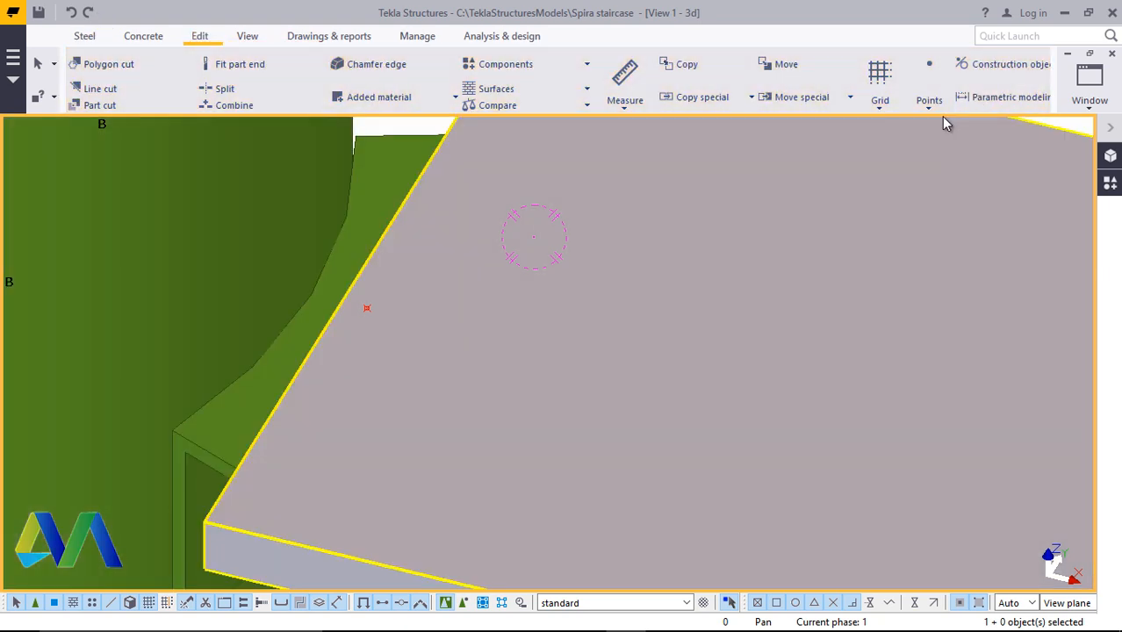
left_click(929, 83)
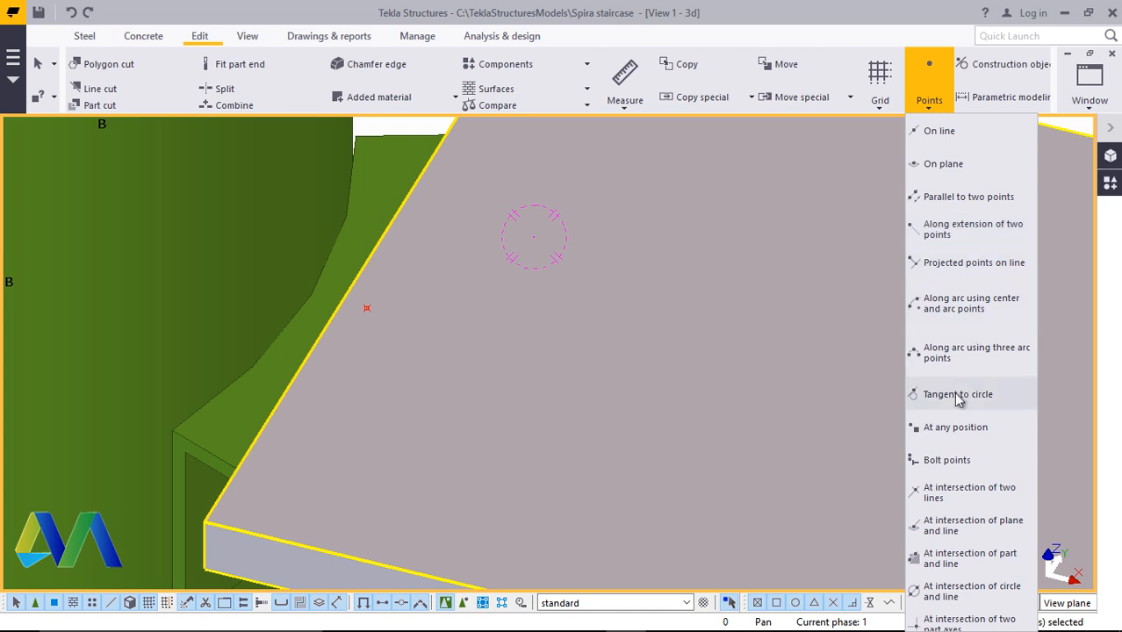
left_click(954, 428)
scroll(235, 536, "up", 5)
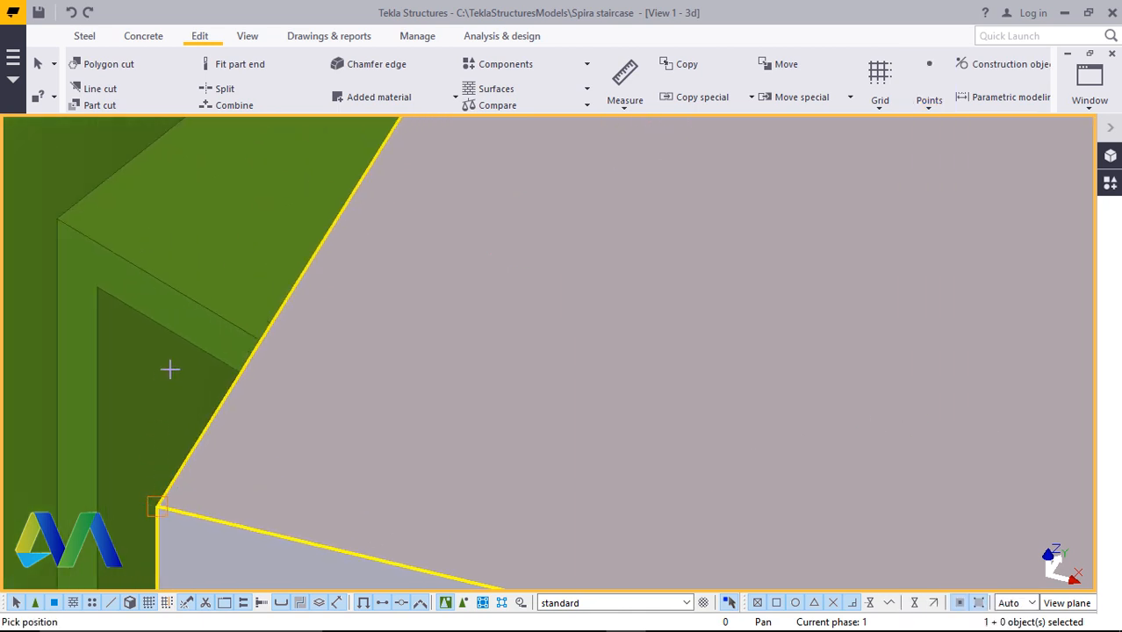
scroll(169, 370, "down", 4)
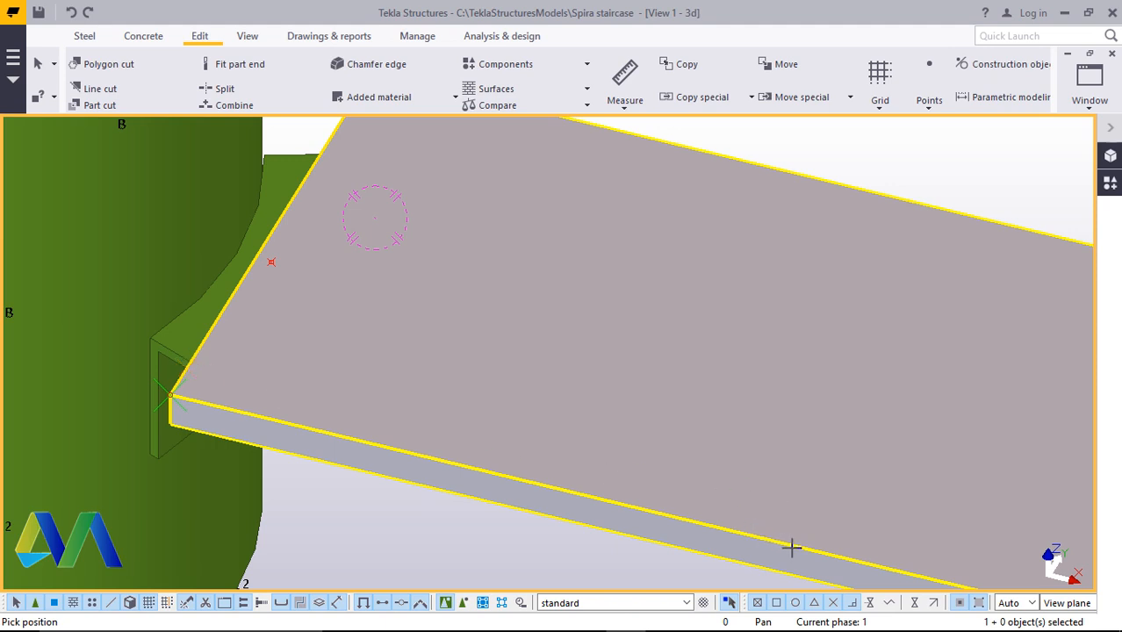
scroll(555, 441, "down", 2)
scroll(449, 421, "down", 2)
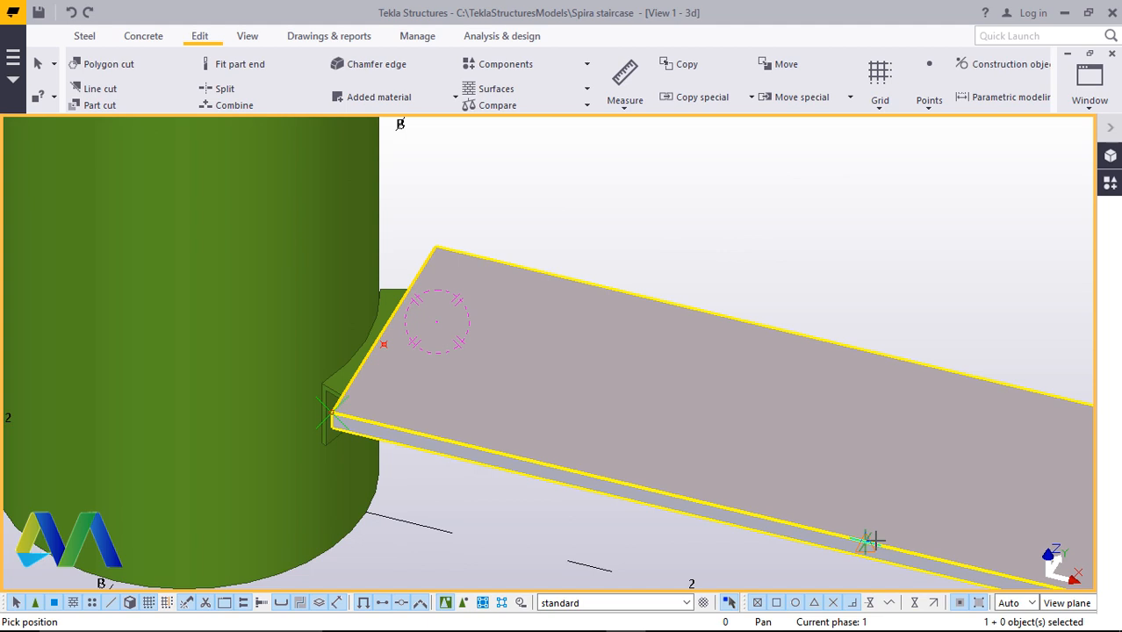
type("50")
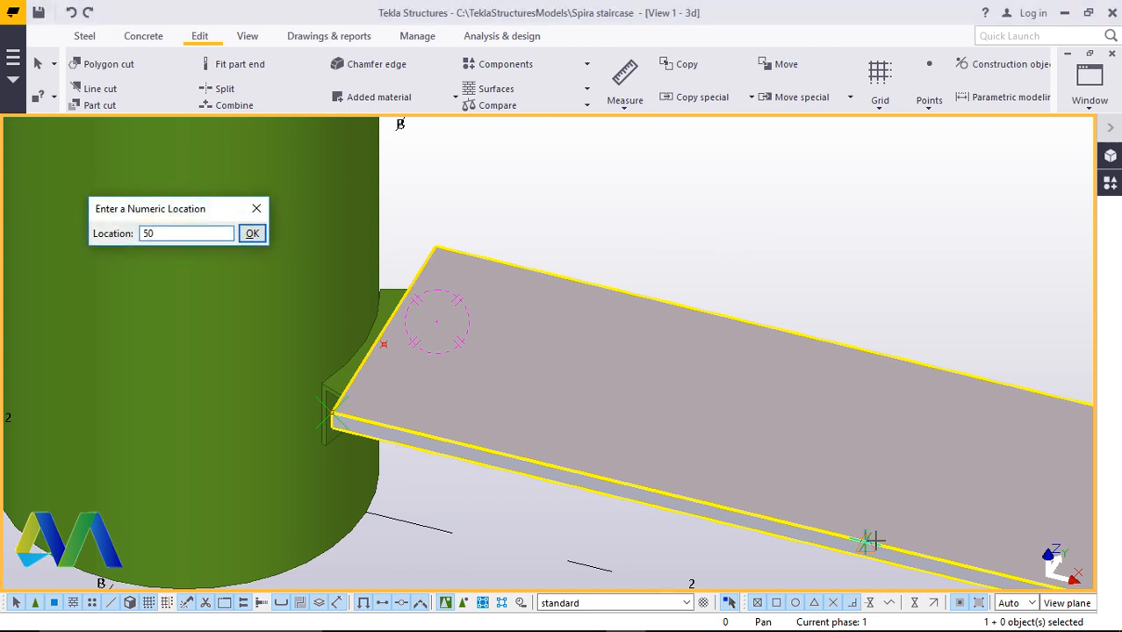
key("Return")
right_click(685, 168)
left_click(727, 176)
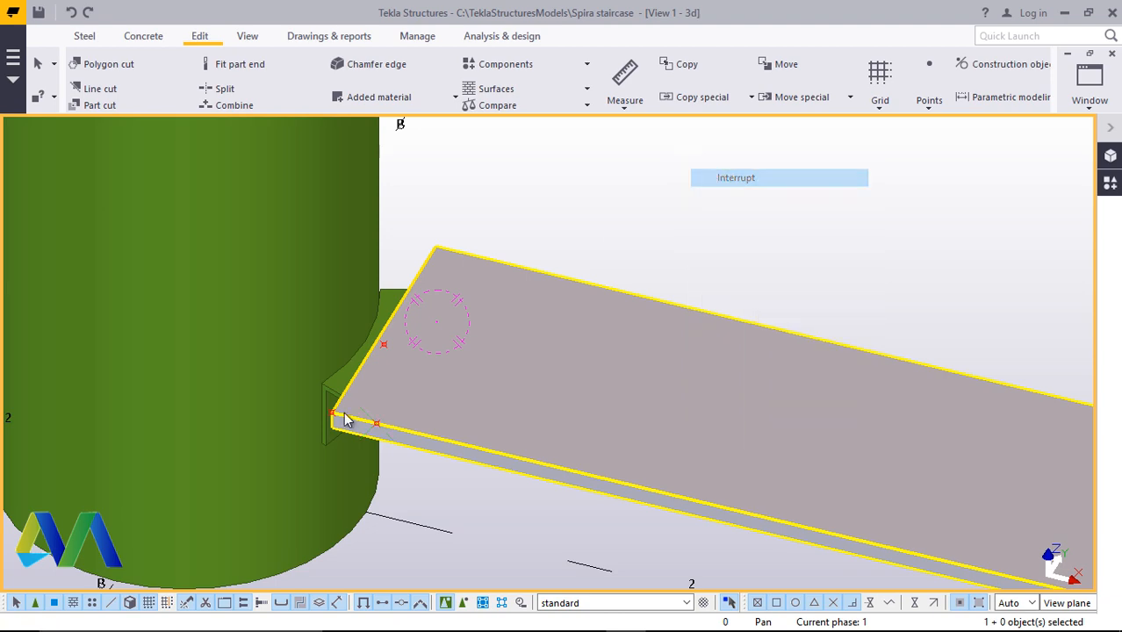
Create another point 50 mm from the step plate's far end-edge corner with the At any position command
scroll(355, 439, "up", 3)
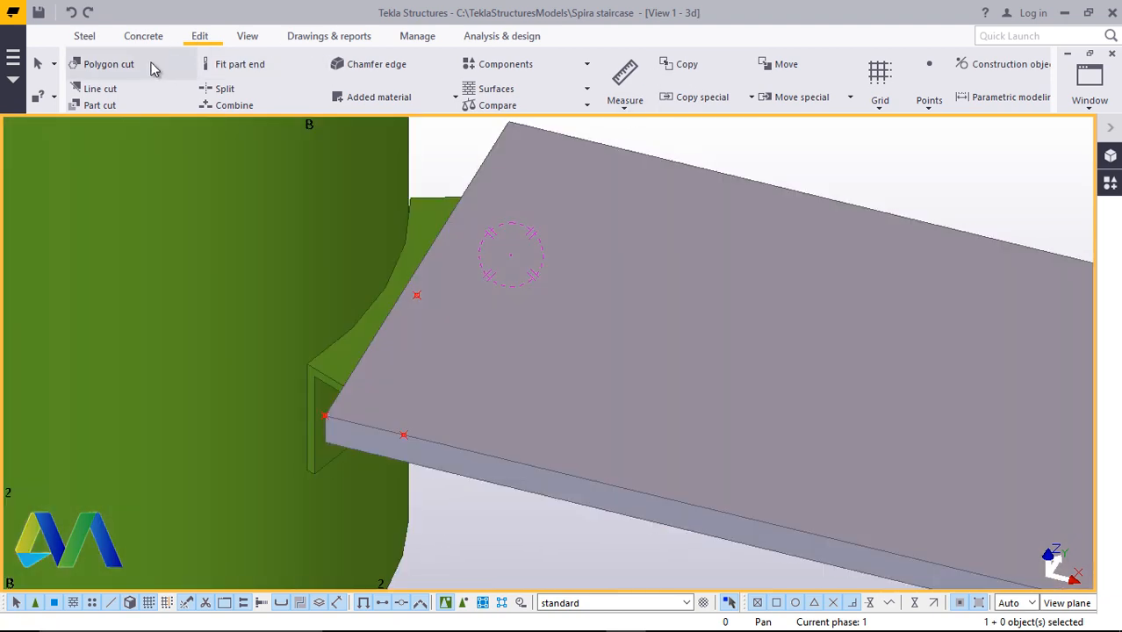
left_click(928, 106)
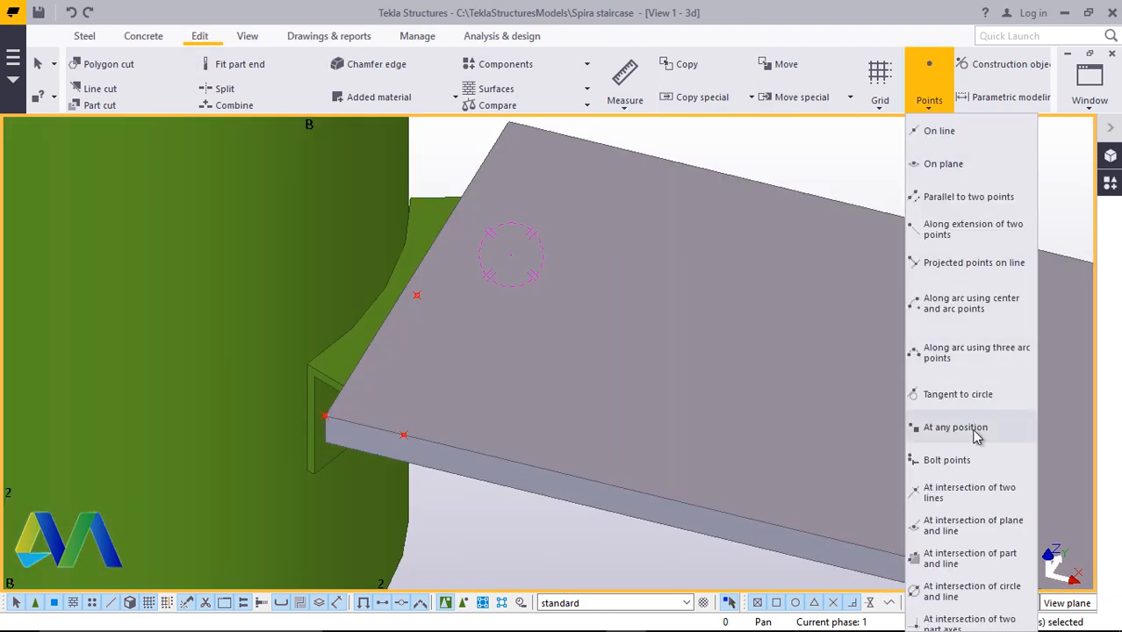
left_click(942, 429)
scroll(485, 419, "up", 2)
scroll(347, 419, "up", 2)
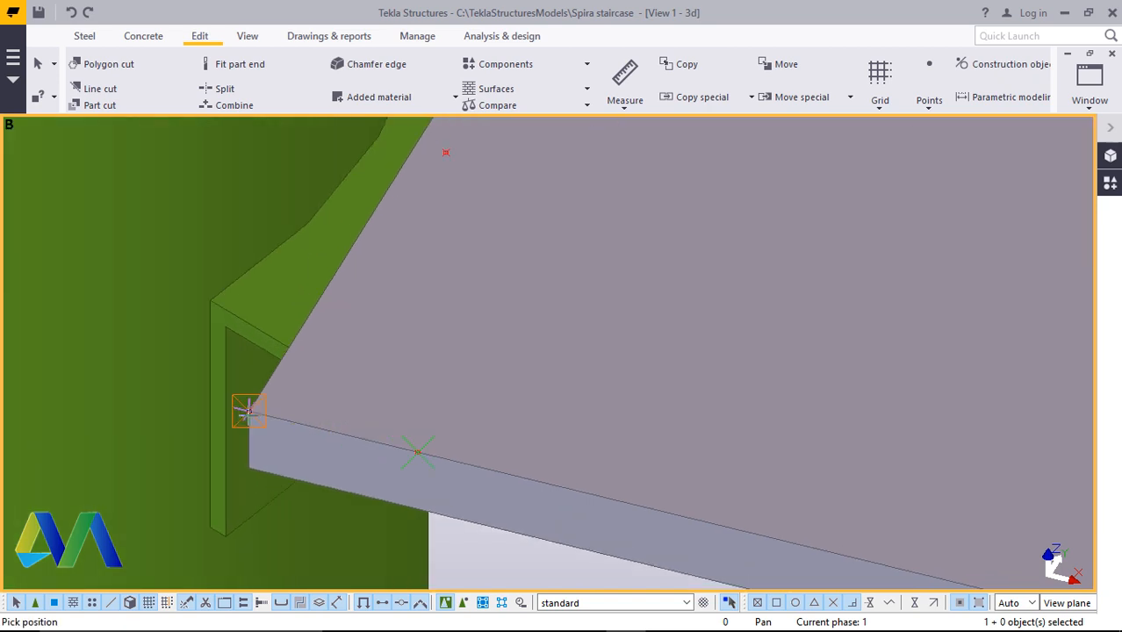
scroll(391, 421, "down", 3)
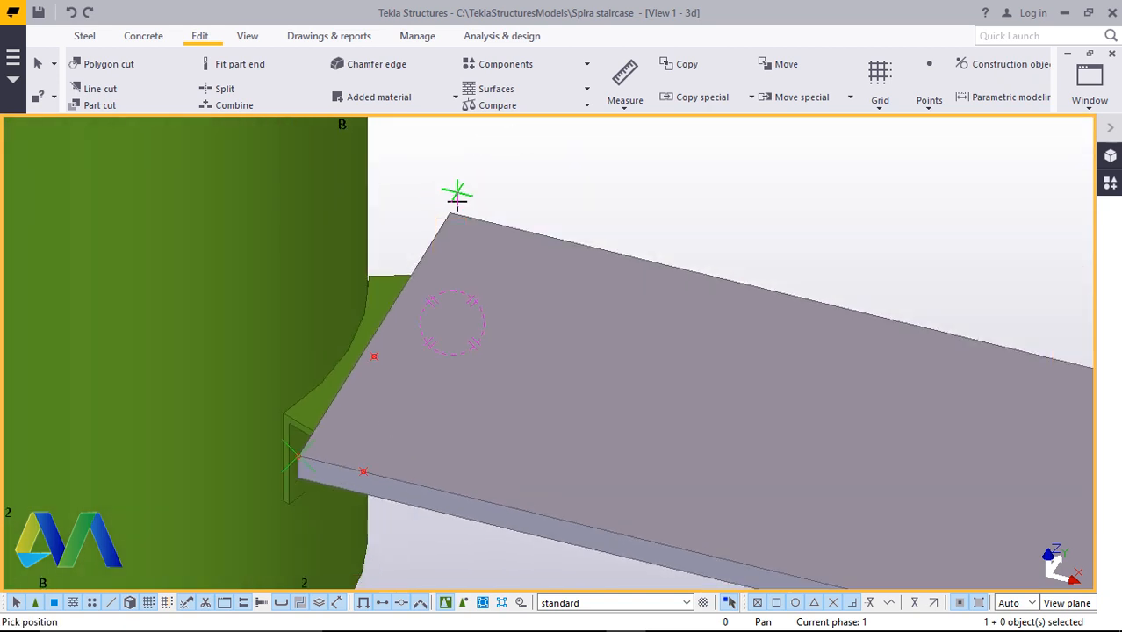
type("30")
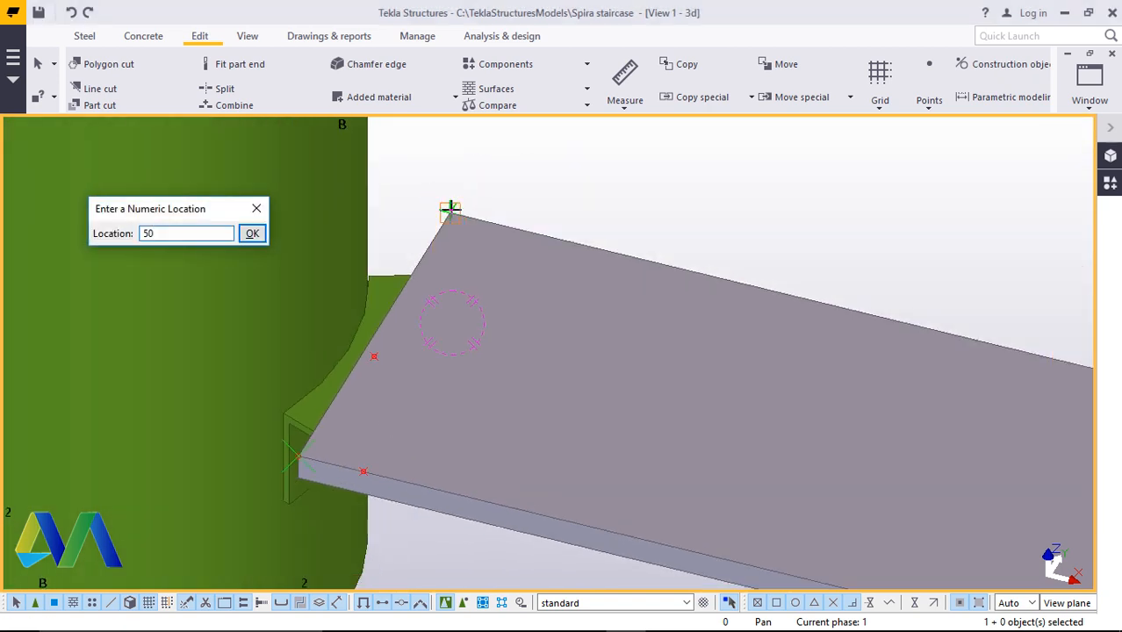
key("Return")
right_click(711, 154)
left_click(774, 167)
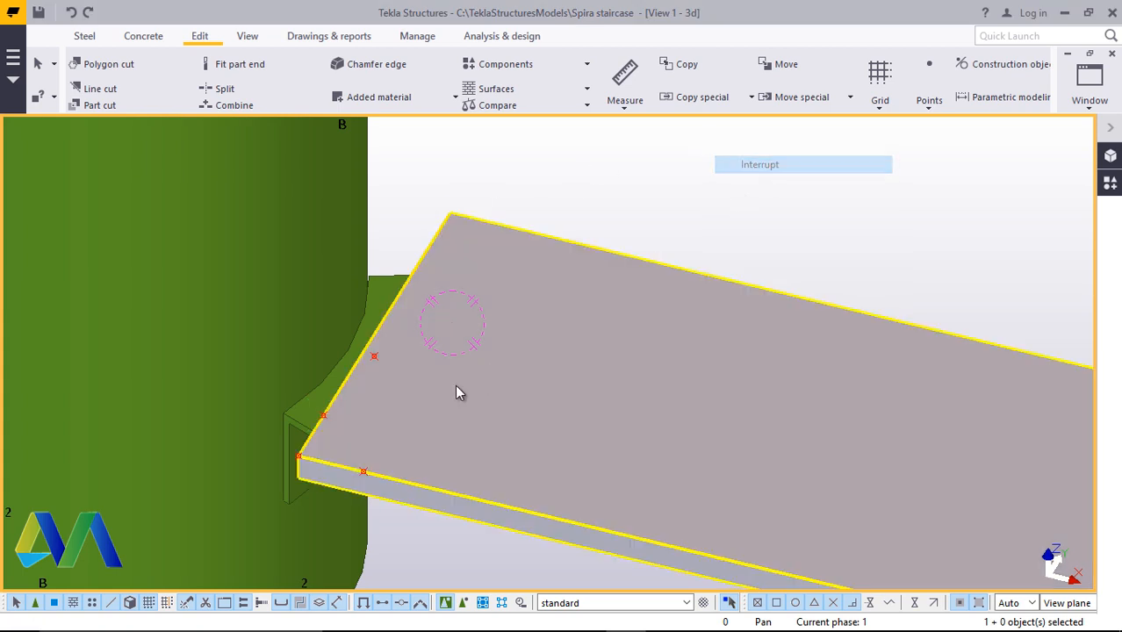
Zoom and rotate around the step plate's end at the column to examine the reference points on its edges
scroll(364, 440, "up", 4)
scroll(327, 446, "down", 2)
scroll(334, 451, "down", 2)
scroll(308, 446, "up", 2)
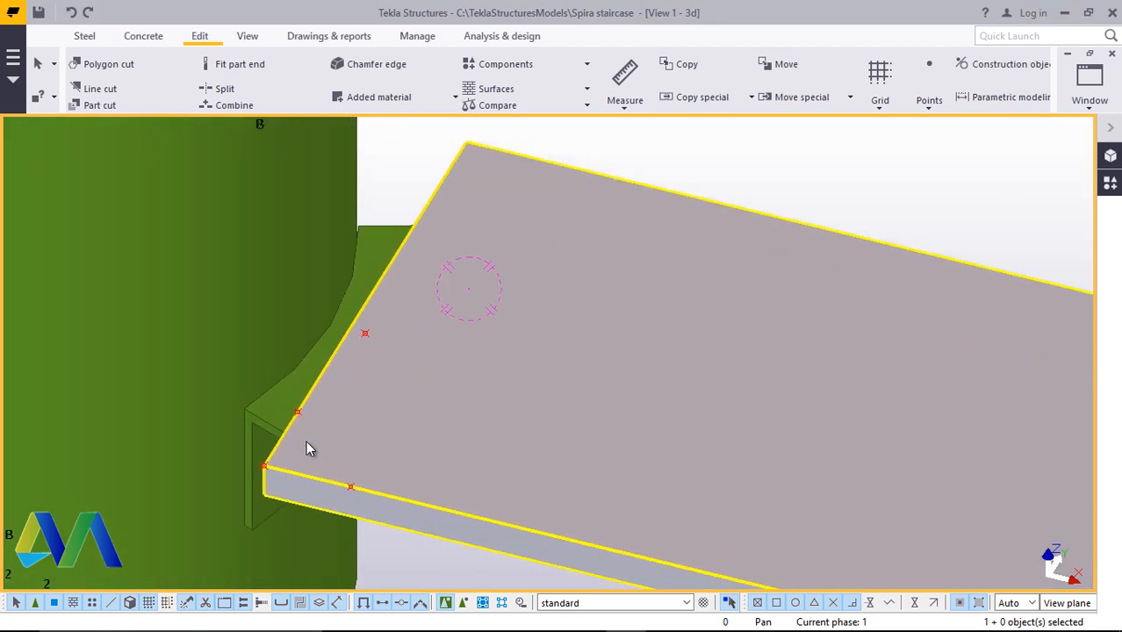
scroll(351, 439, "down", 1)
scroll(360, 410, "up", 1)
scroll(323, 446, "down", 1)
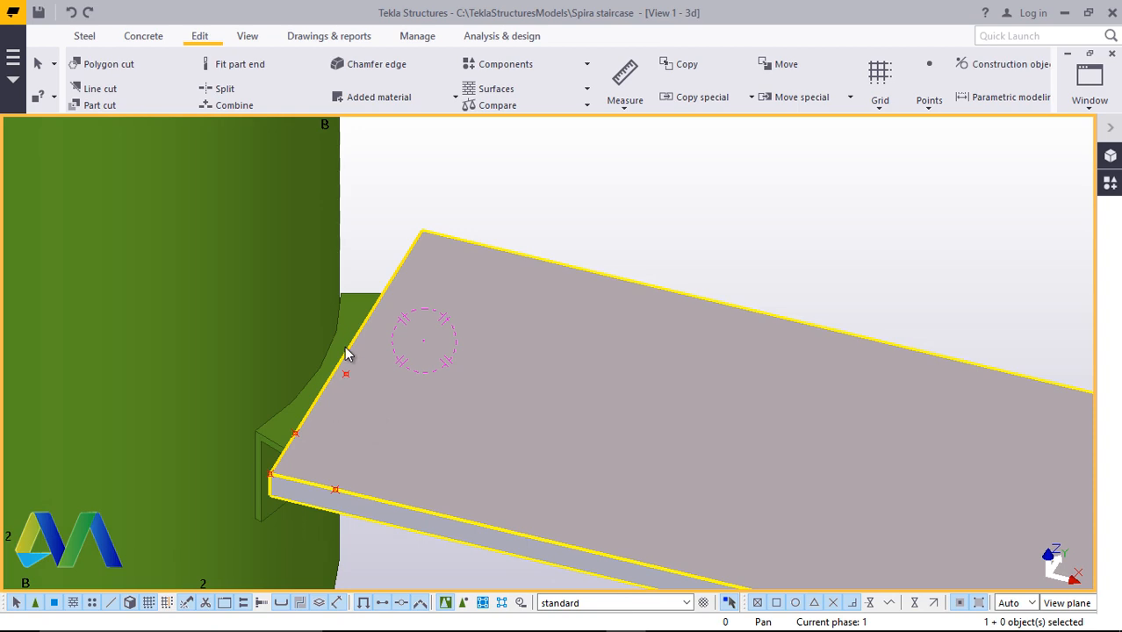
scroll(468, 418, "down", 2)
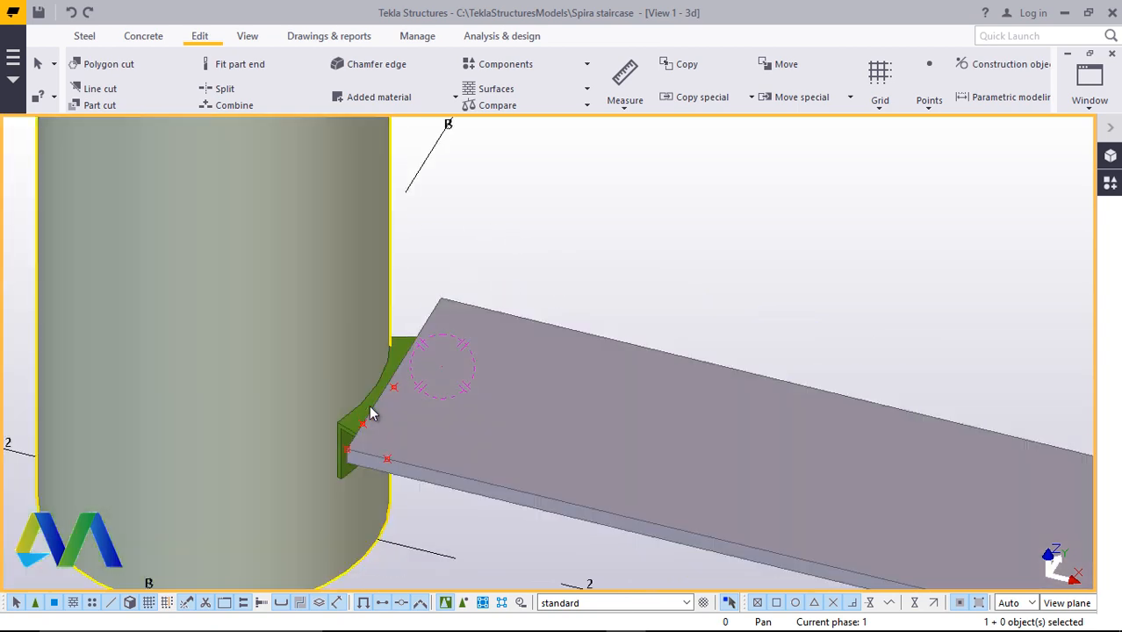
scroll(428, 403, "up", 2)
scroll(351, 386, "down", 3)
scroll(245, 334, "down", 1)
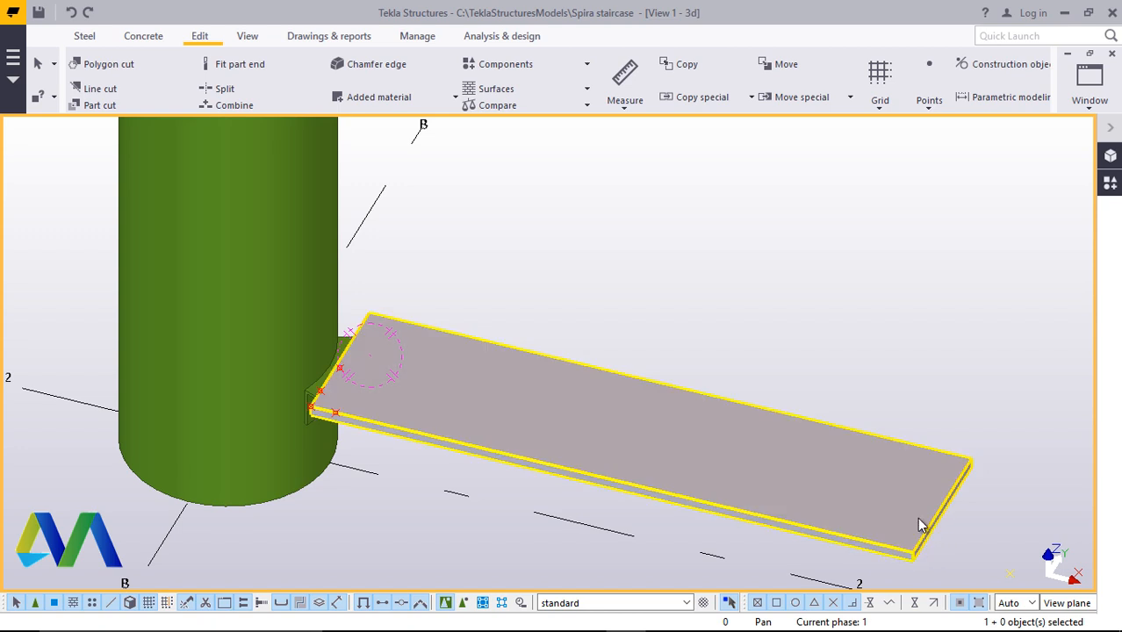
scroll(458, 384, "up", 5)
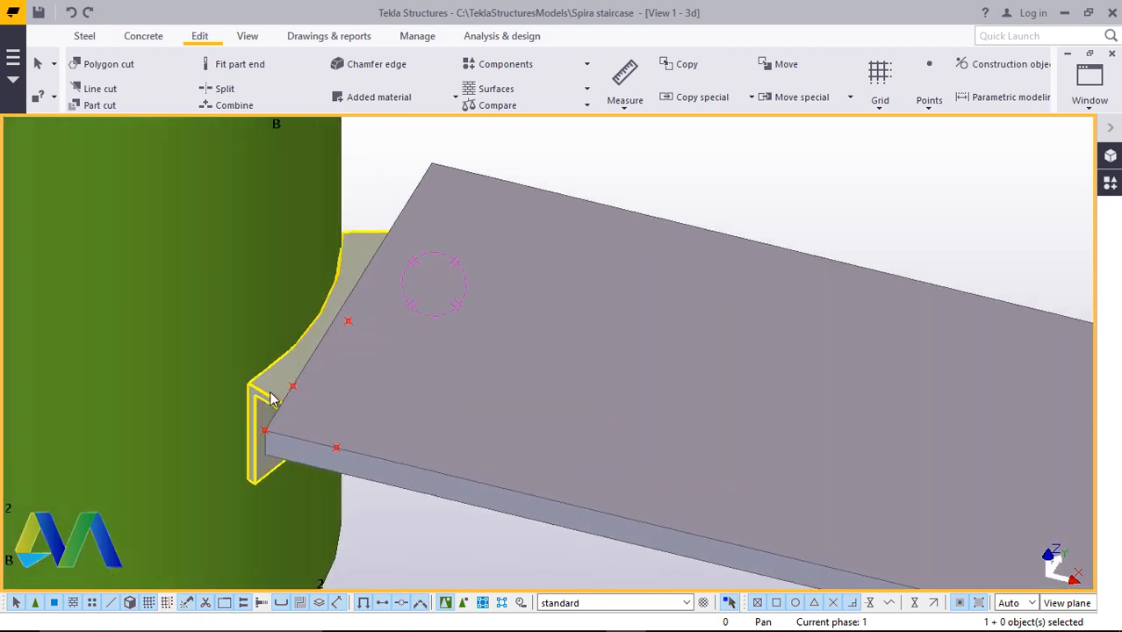
scroll(562, 246, "down", 2)
scroll(422, 272, "up", 2)
scroll(385, 374, "down", 2)
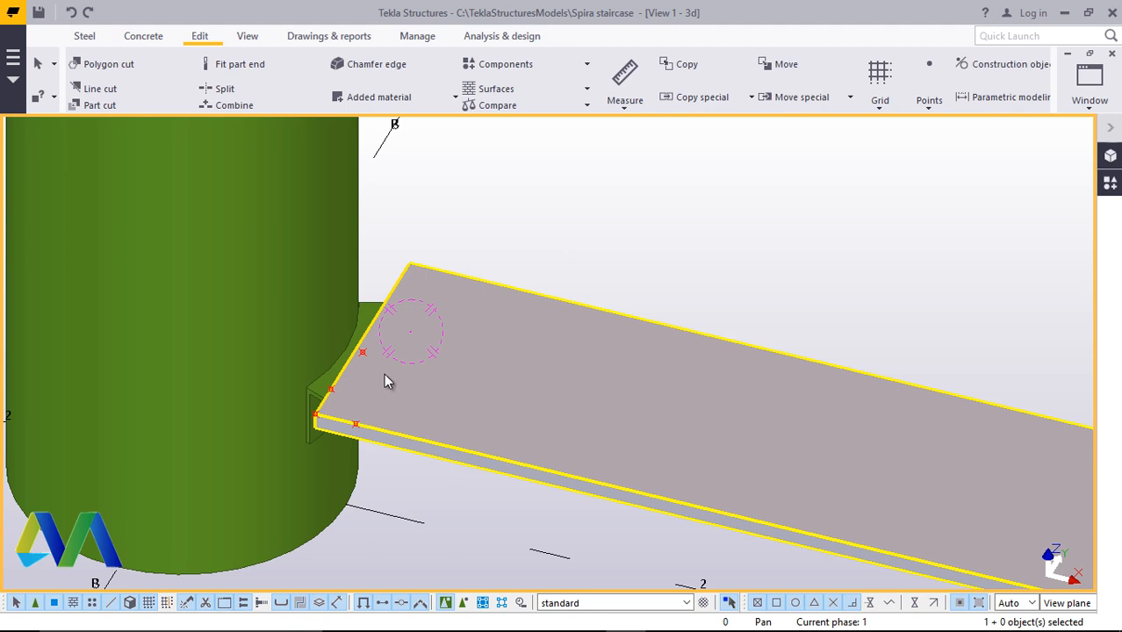
scroll(405, 286, "up", 1)
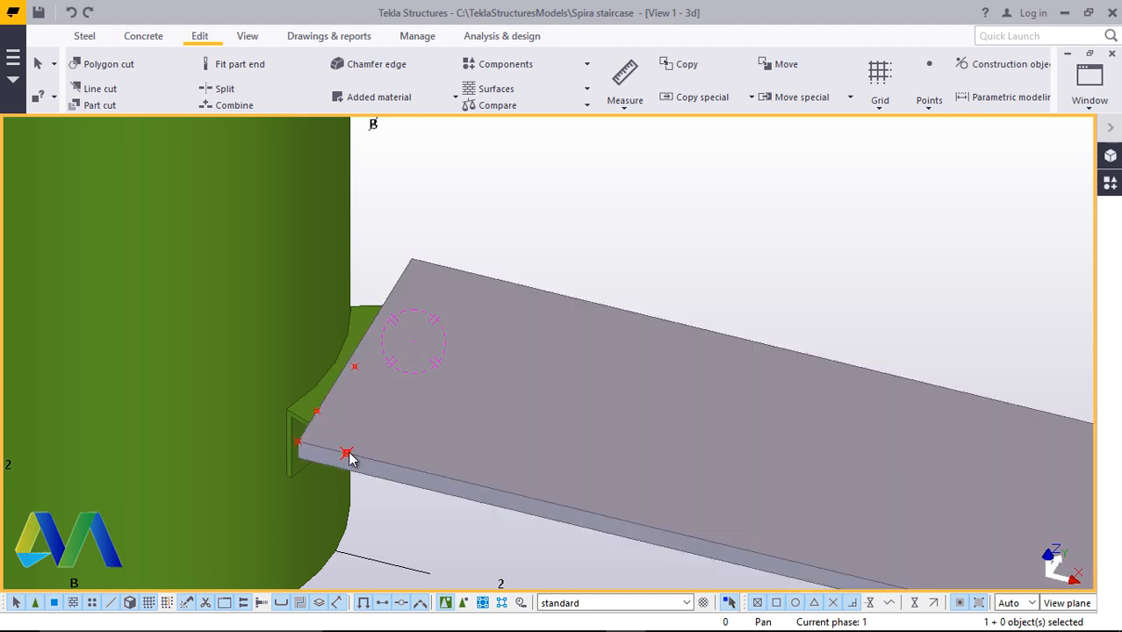
Copy the point on the step plate's near long edge 300 mm across to its opposite long edge
left_click(347, 454)
right_click(707, 218)
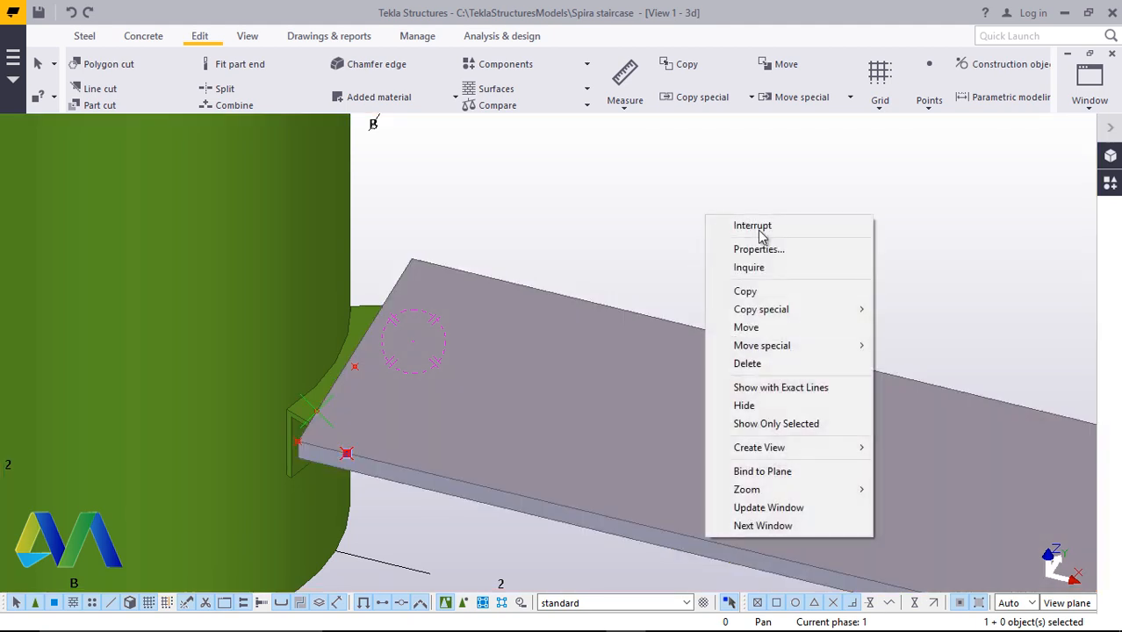
left_click(746, 290)
scroll(299, 434, "up", 3)
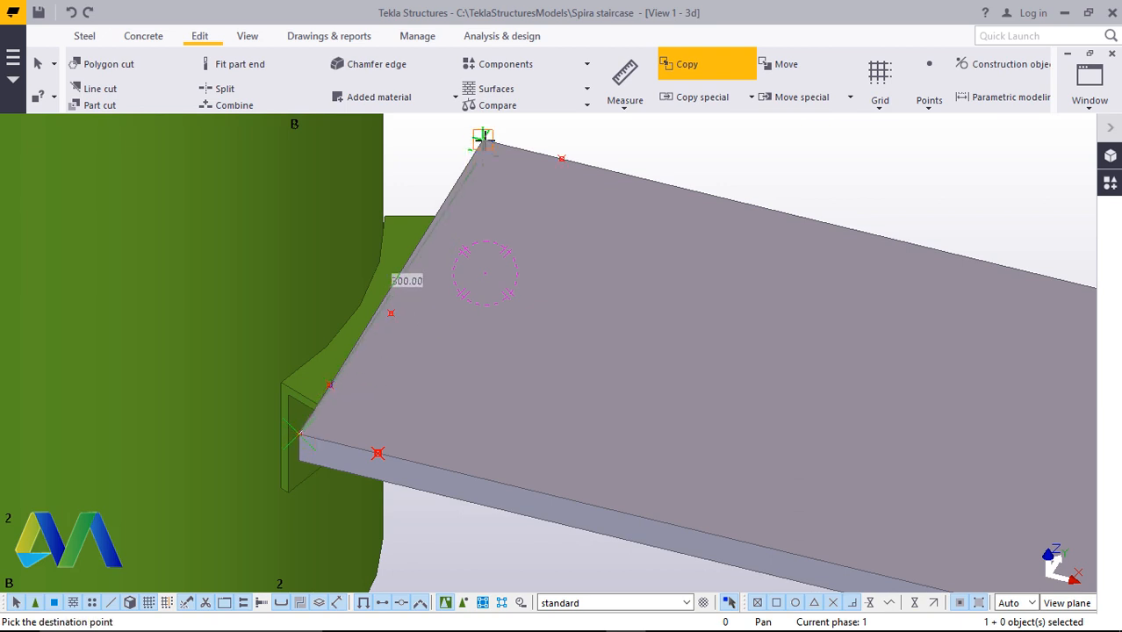
right_click(679, 149)
left_click(707, 165)
scroll(376, 435, "down", 3)
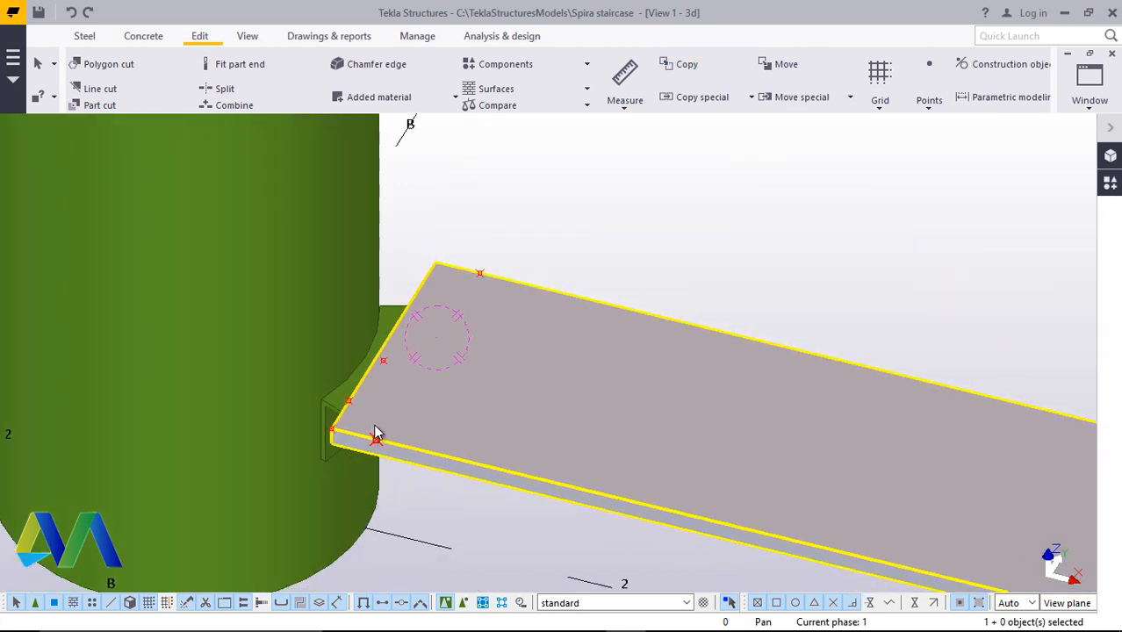
scroll(437, 375, "up", 2)
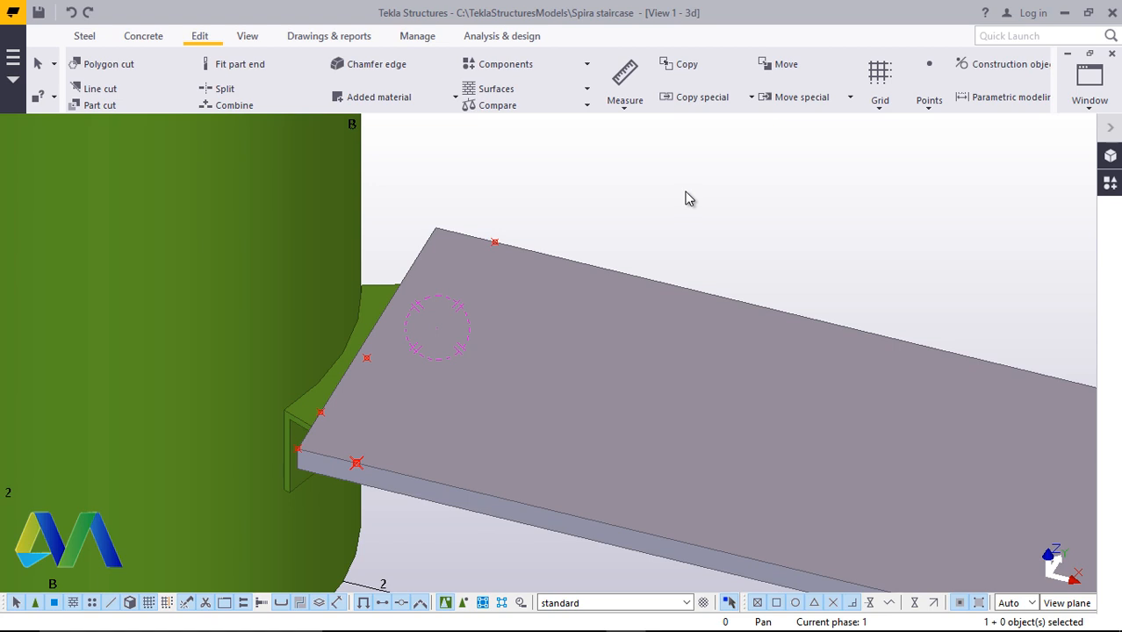
Mirror-copy the three points near the inner corner about the step plate's longitudinal centre line to the other side
scroll(358, 410, "down", 1)
scroll(337, 430, "up", 2)
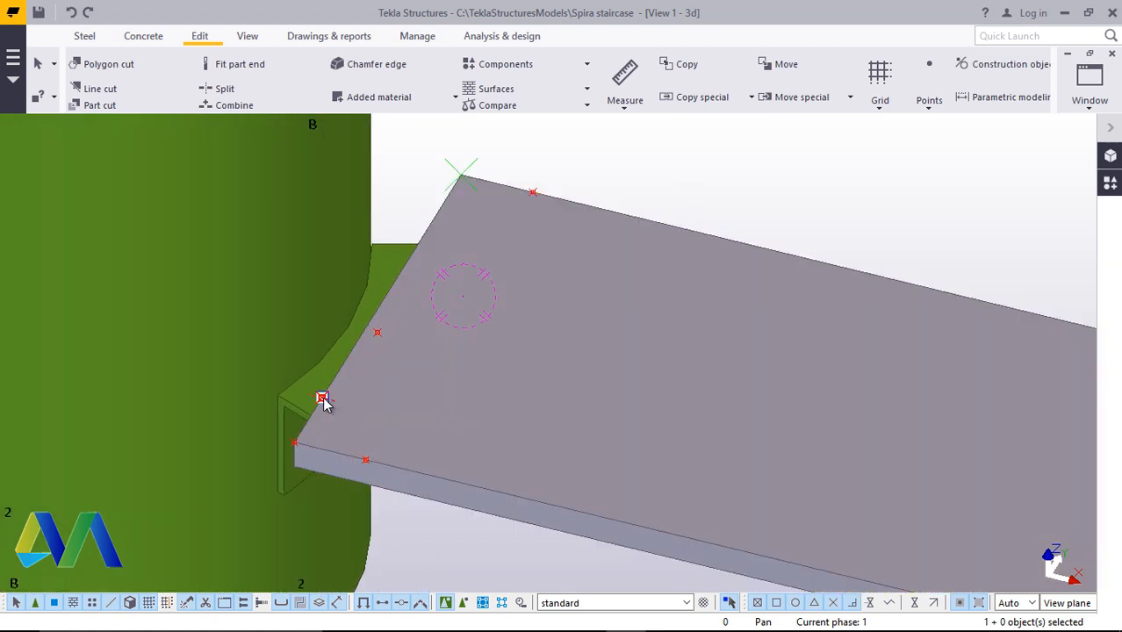
left_click(323, 397)
left_click(365, 460, "shift")
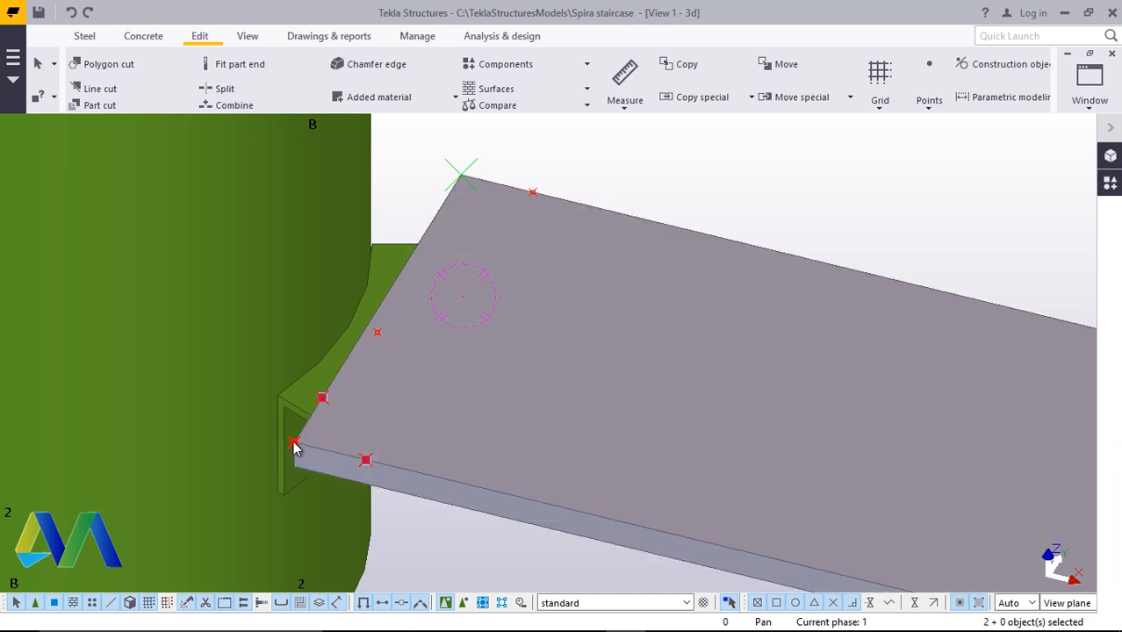
right_click(808, 208)
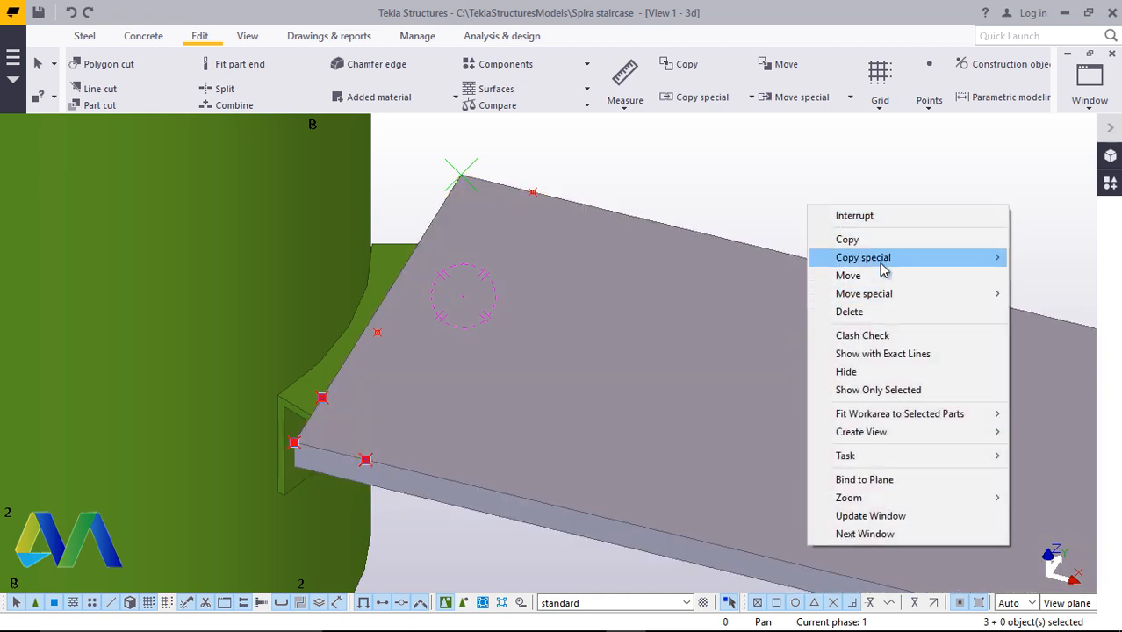
mouse_move(884, 263)
left_click(705, 293)
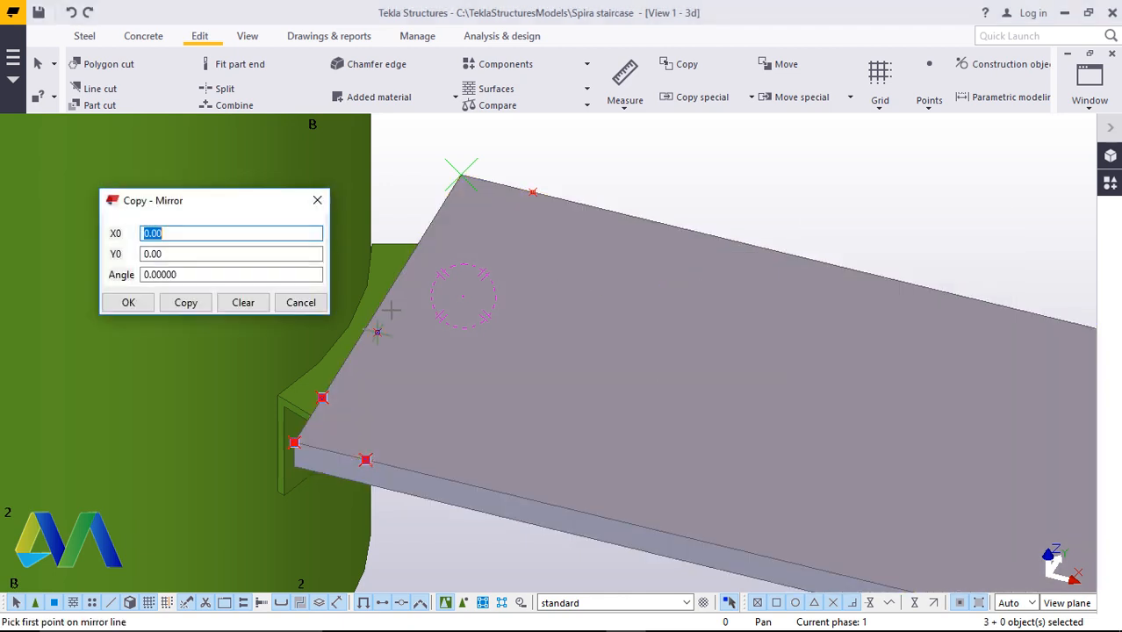
left_click(381, 312)
scroll(413, 311, "down", 5)
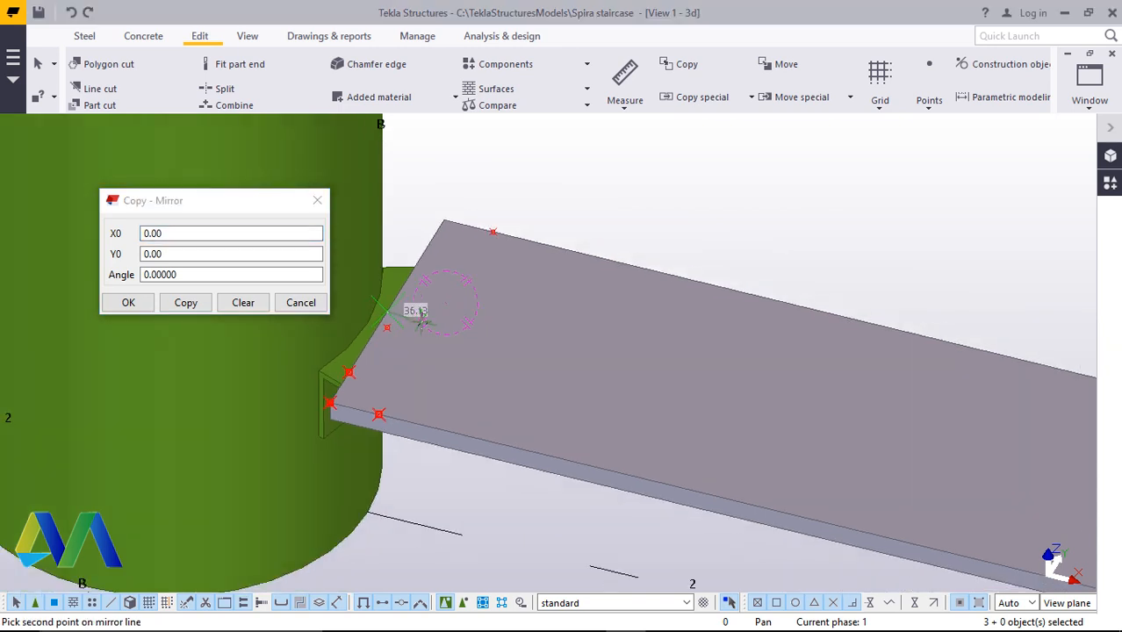
scroll(956, 430, "up", 3)
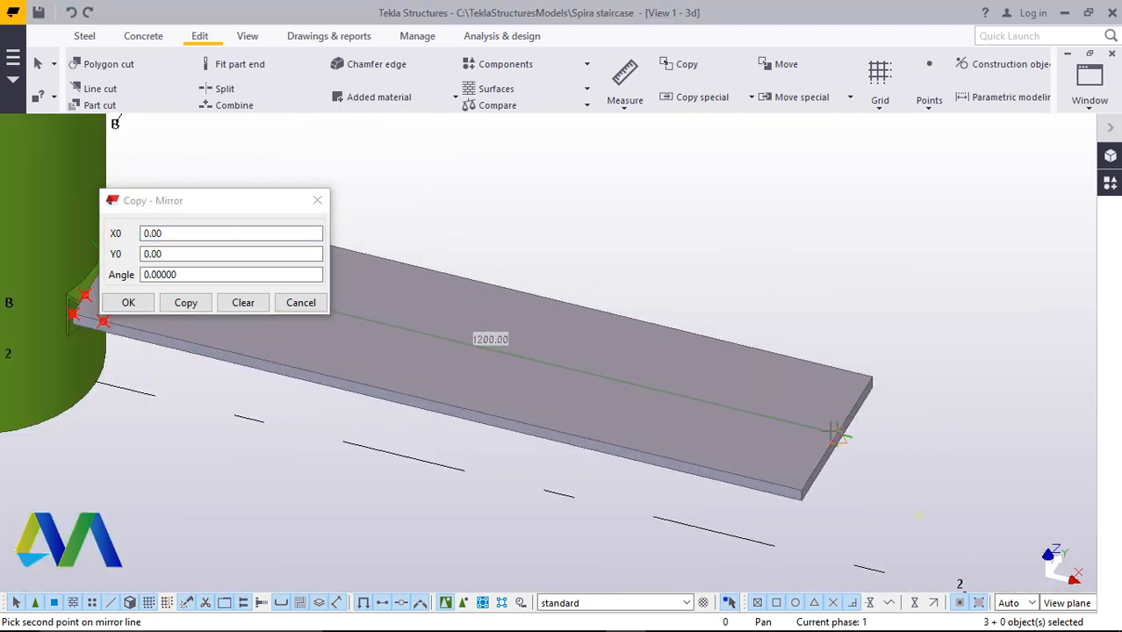
left_click(835, 436)
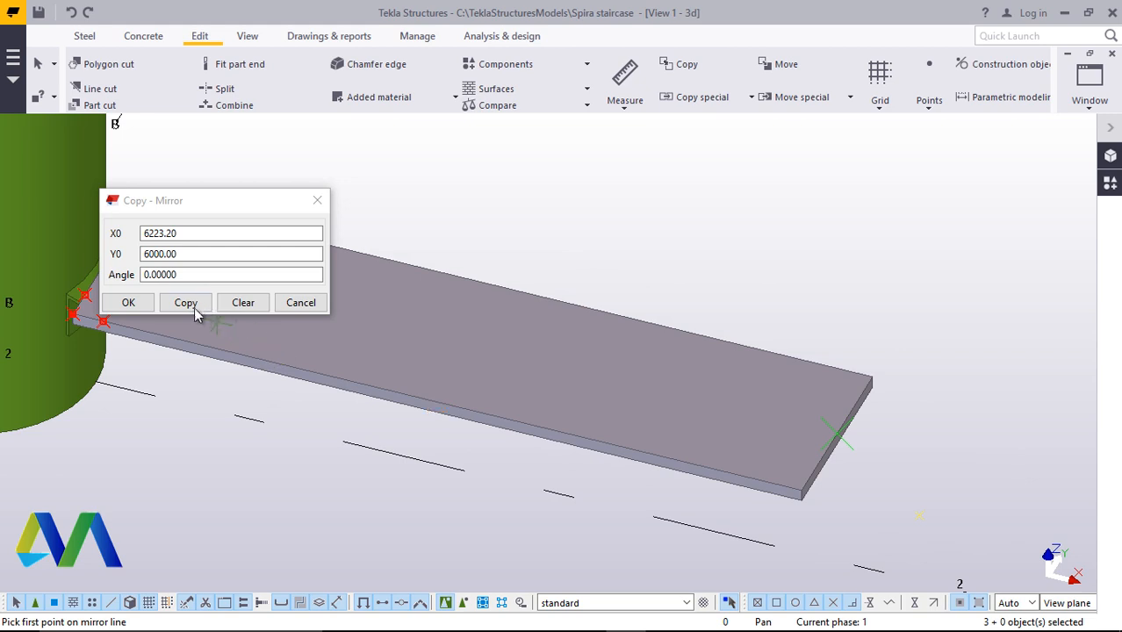
left_click(128, 302)
scroll(180, 231, "down", 3)
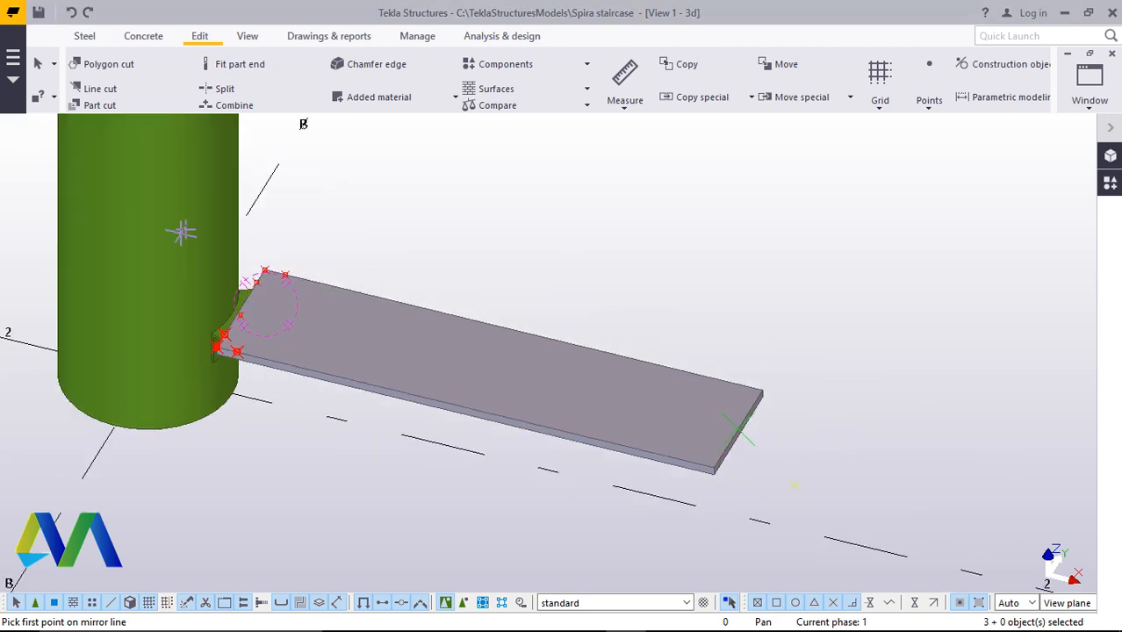
scroll(338, 345, "up", 6)
right_click(546, 195)
left_click(597, 207)
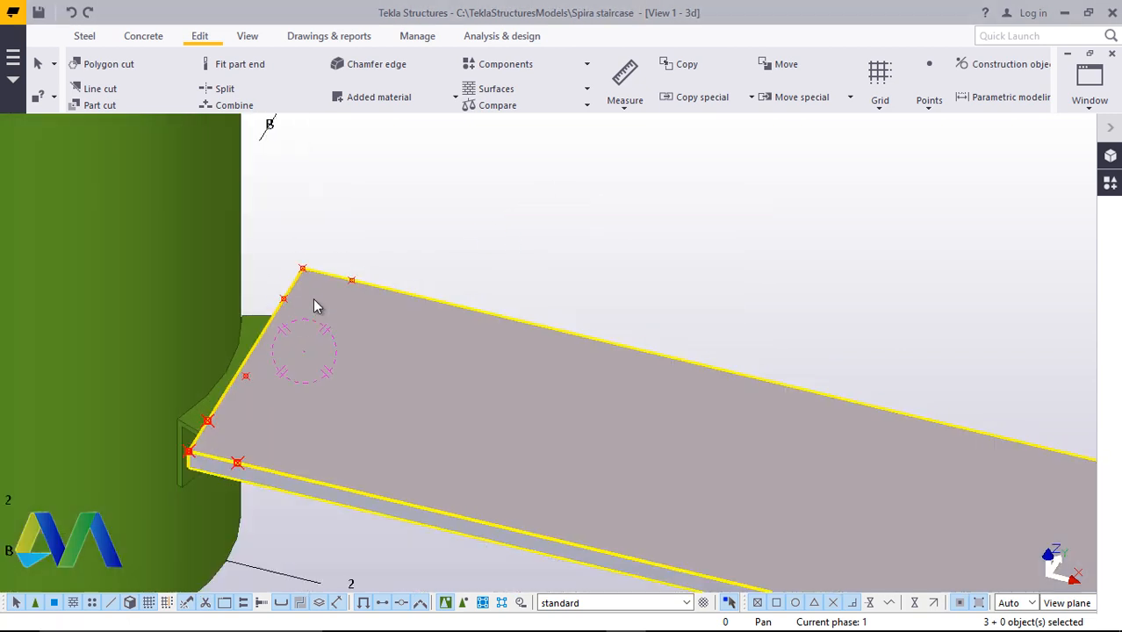
Select the seven corner points and mirror-copy them about a line at -90 degrees to the plate's outer end
scroll(312, 298, "up", 2)
scroll(312, 293, "up", 1)
scroll(309, 254, "up", 3)
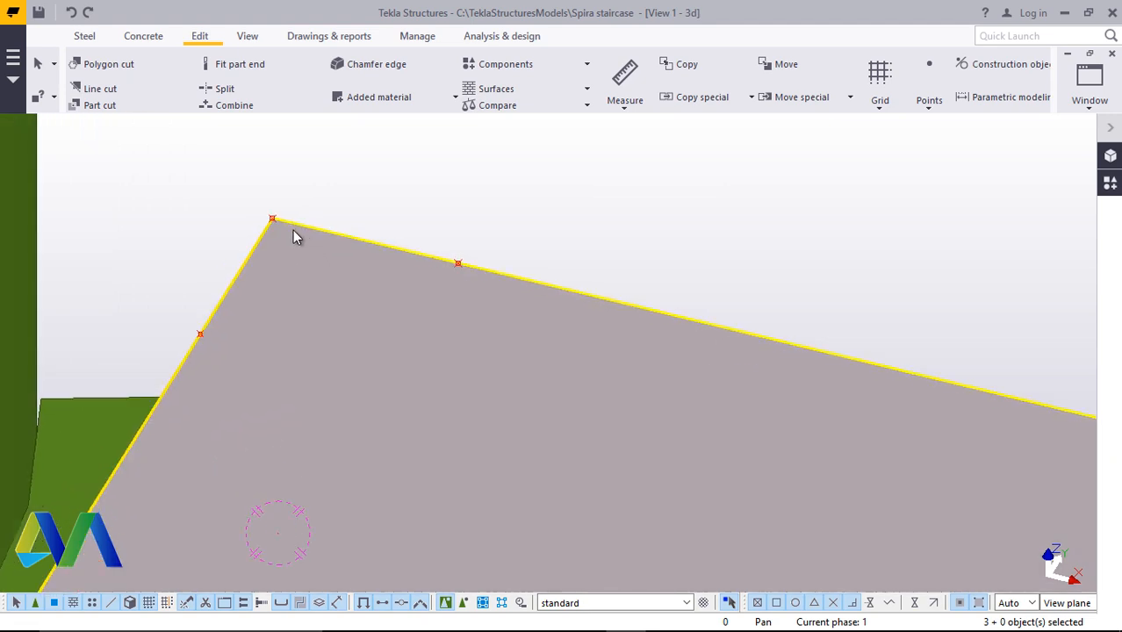
scroll(293, 229, "down", 4)
scroll(293, 229, "down", 1)
left_click(294, 226, "ctrl")
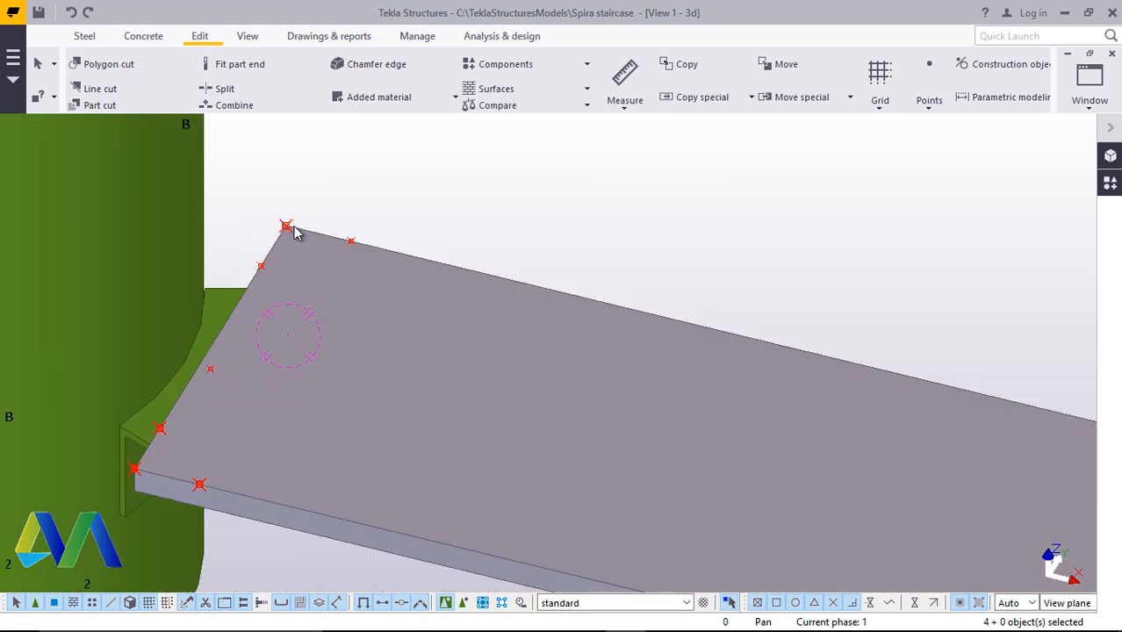
left_click(351, 242, "ctrl")
left_click(260, 265, "ctrl")
left_click(161, 429, "ctrl")
left_click(199, 485, "ctrl")
right_click(764, 159)
mouse_move(834, 210)
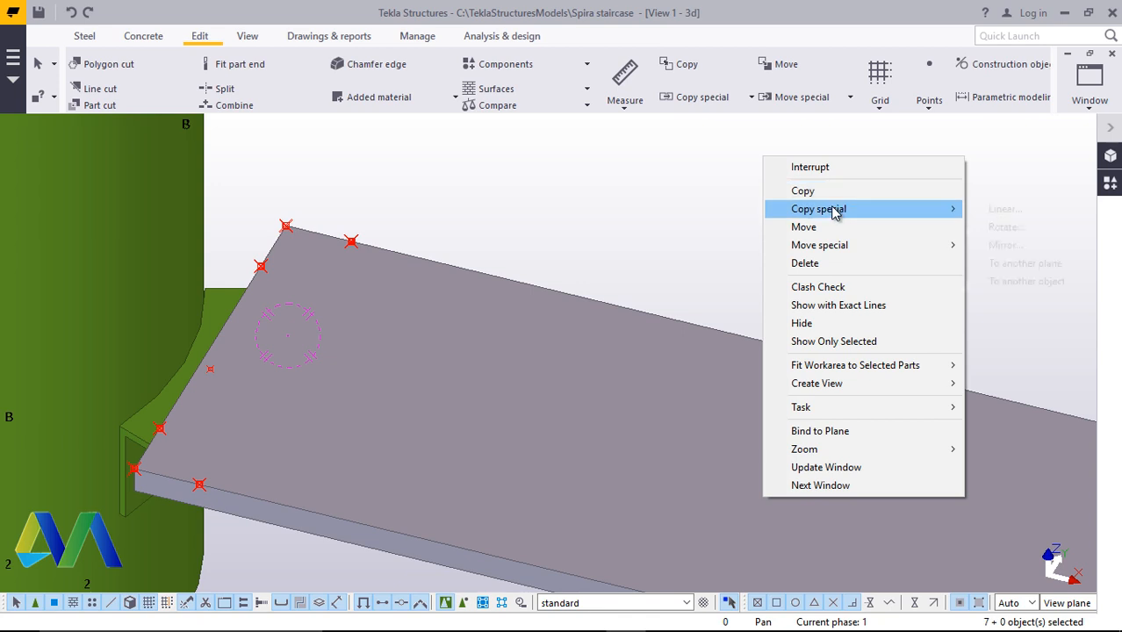
left_click(996, 245)
scroll(669, 308, "down", 2)
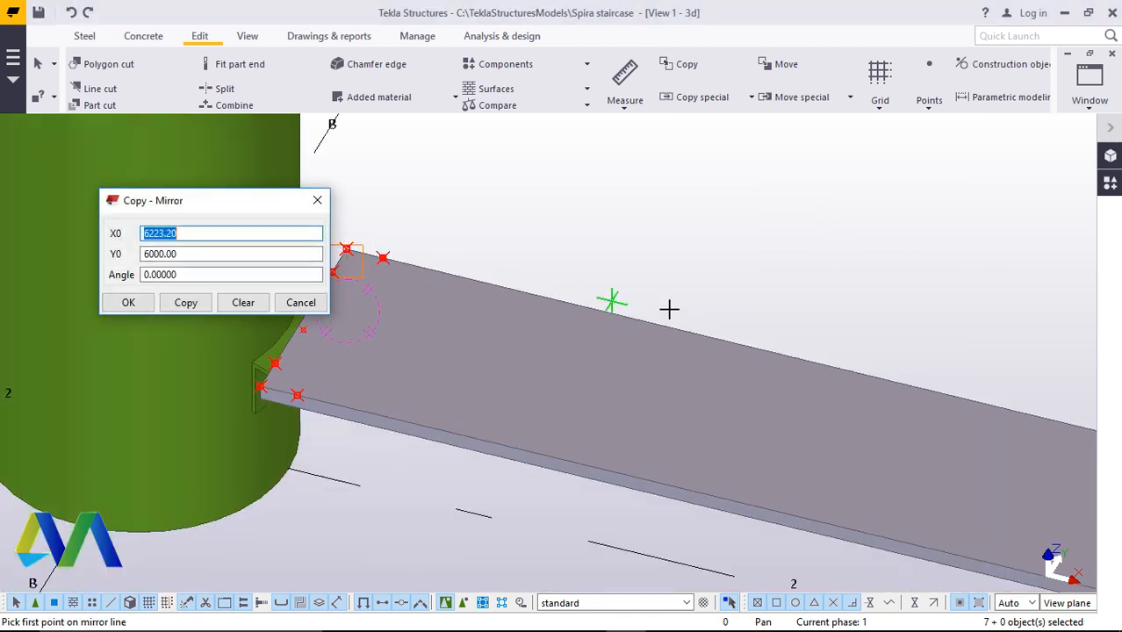
left_click(789, 355)
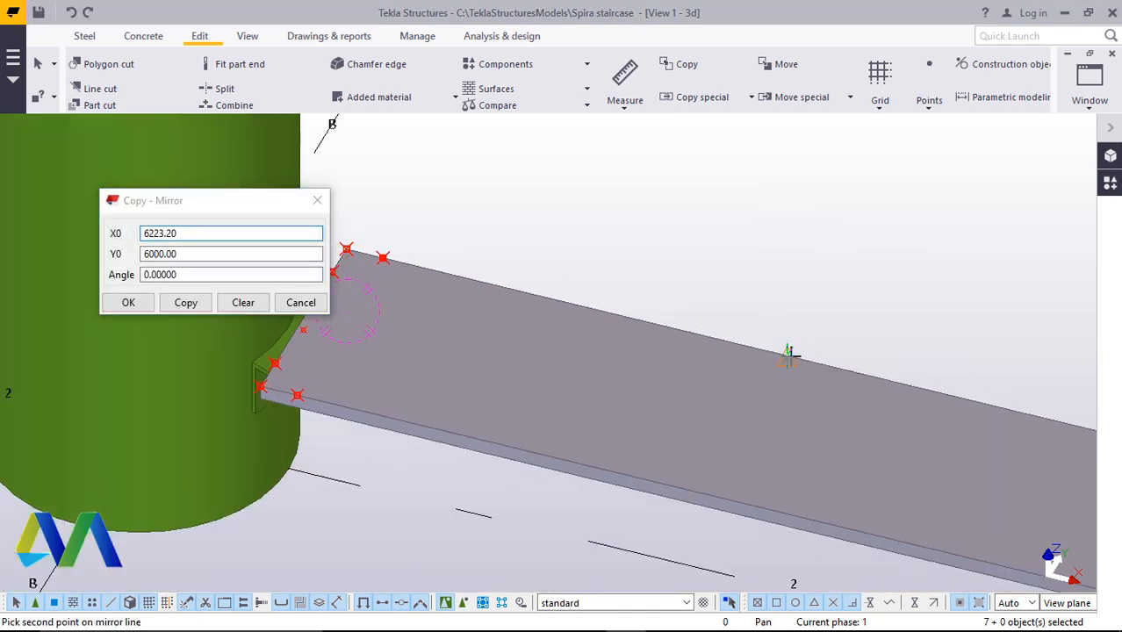
left_click(736, 272)
left_click(186, 309)
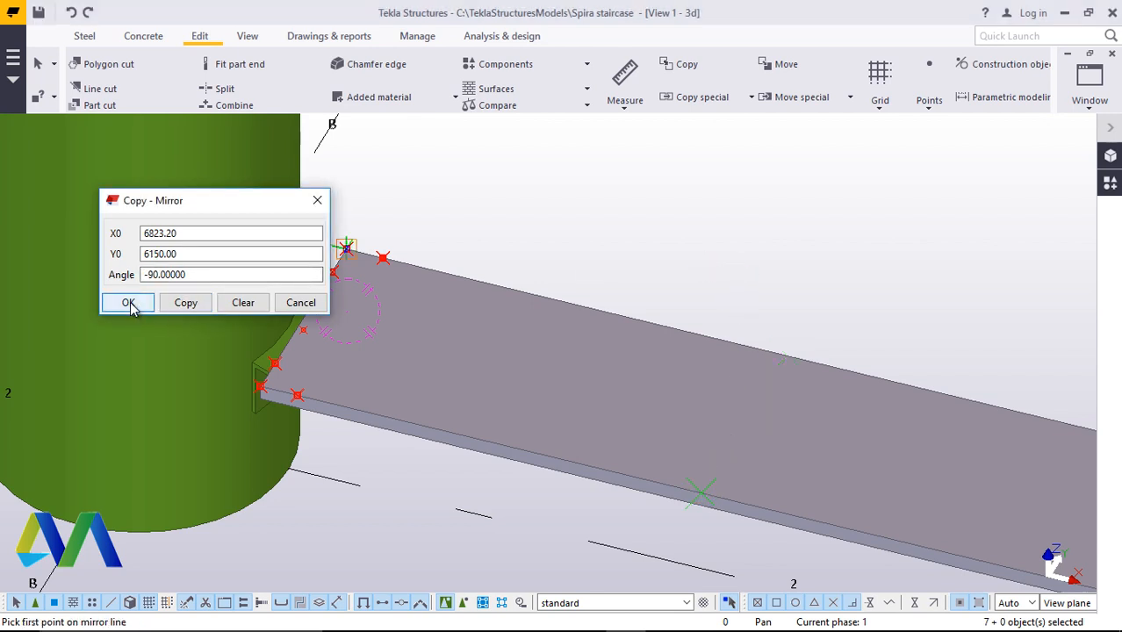
left_click(132, 307)
right_click(657, 196)
left_click(685, 208)
Polygon-cut a 50 mm triangular corner off the step plate's inner end along its far long edge
scroll(413, 303, "down", 5)
scroll(708, 326, "up", 2)
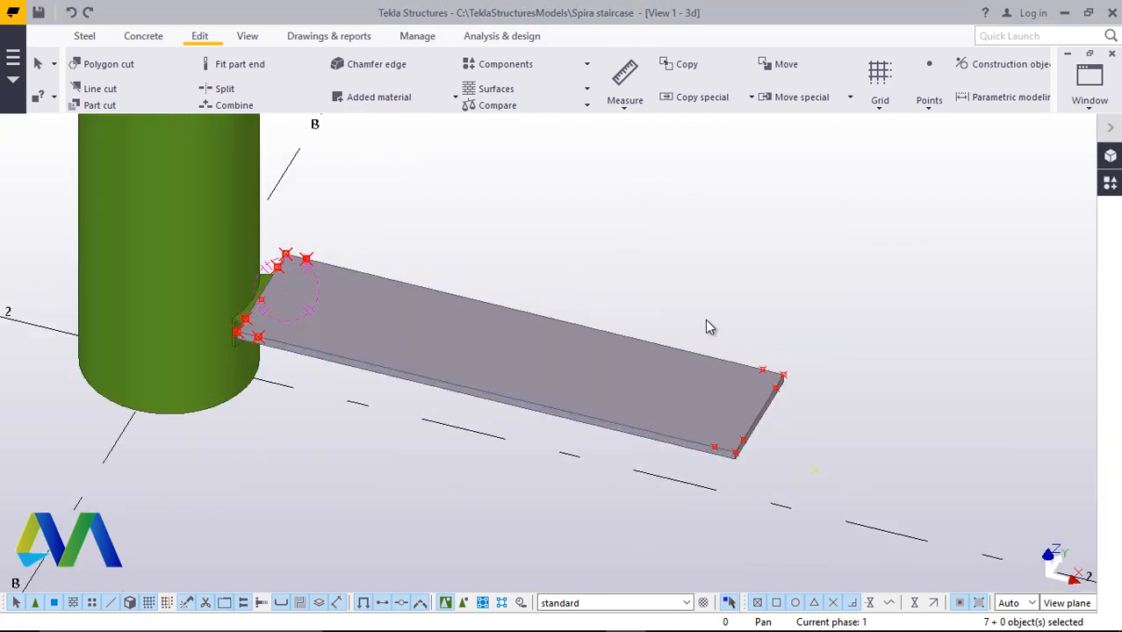
scroll(707, 327, "up", 1)
scroll(779, 285, "down", 1)
scroll(288, 243, "up", 4)
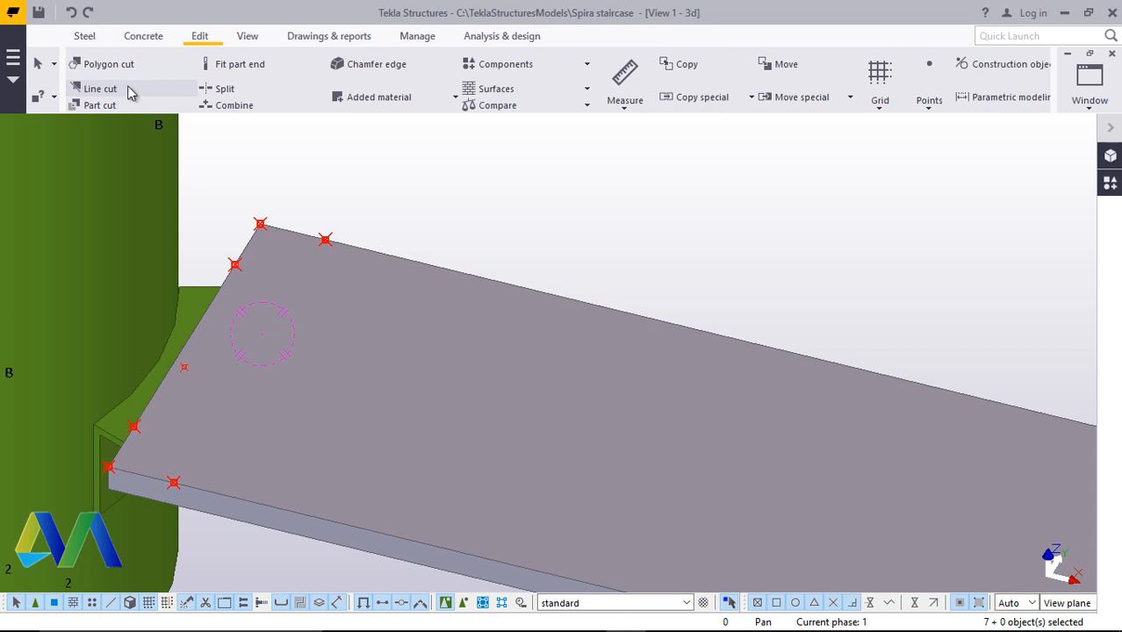
left_click(106, 65)
scroll(253, 230, "up", 3)
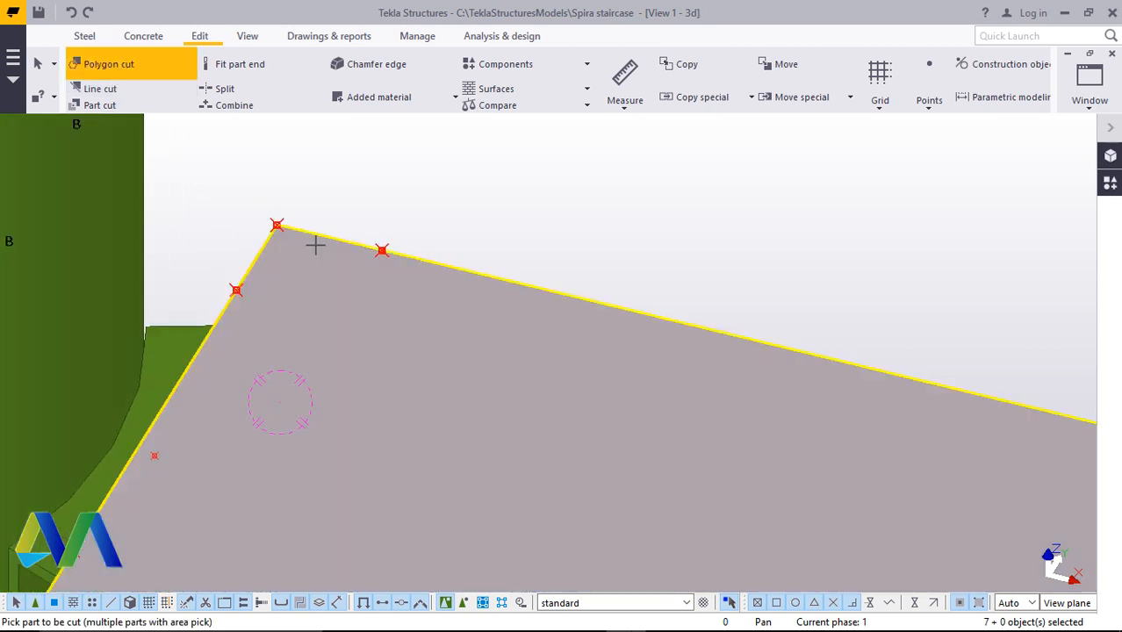
left_click(537, 306)
scroll(343, 246, "up", 3)
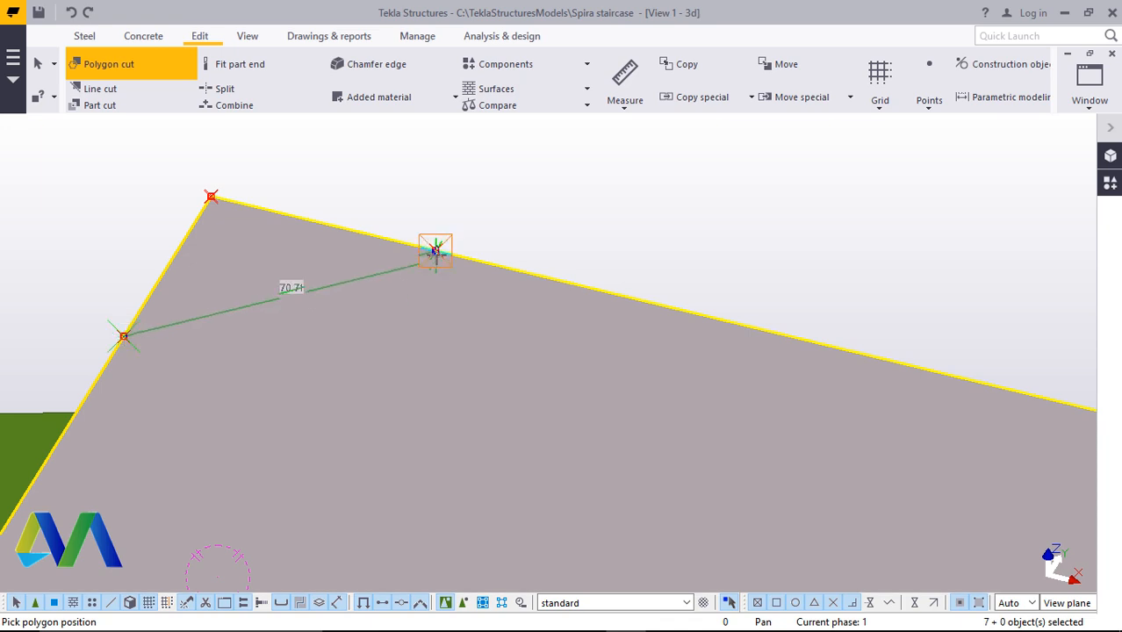
left_click(435, 251)
left_click(211, 197)
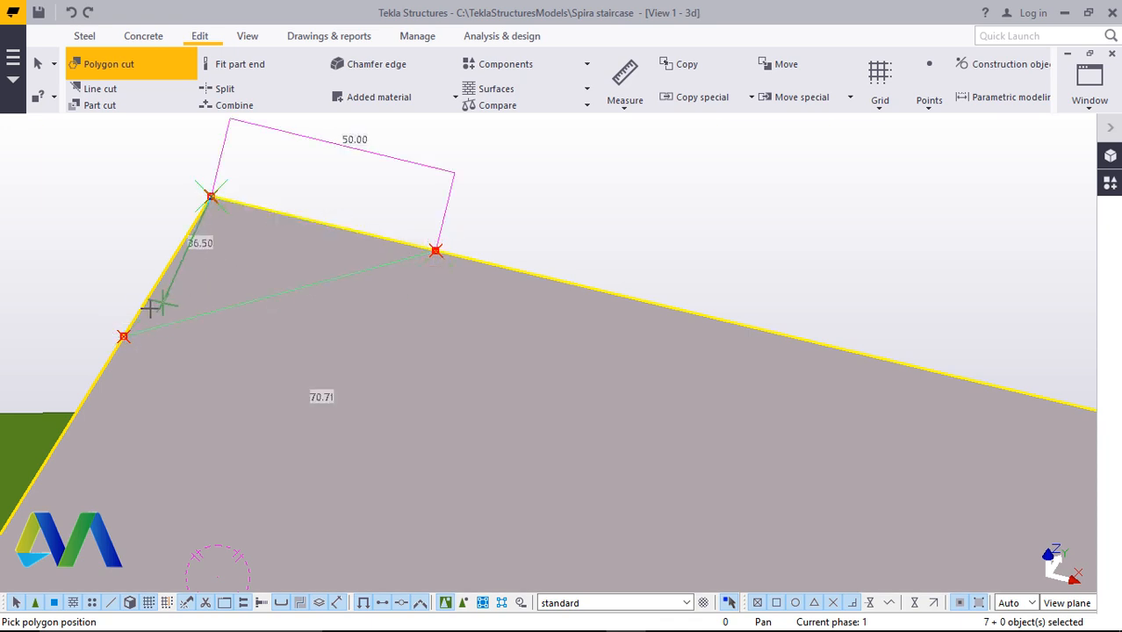
left_click(126, 329)
middle_click(126, 329)
Polygon-cut a 50 mm triangular corner off the step plate's inner end along its near long edge
scroll(491, 229, "down", 12)
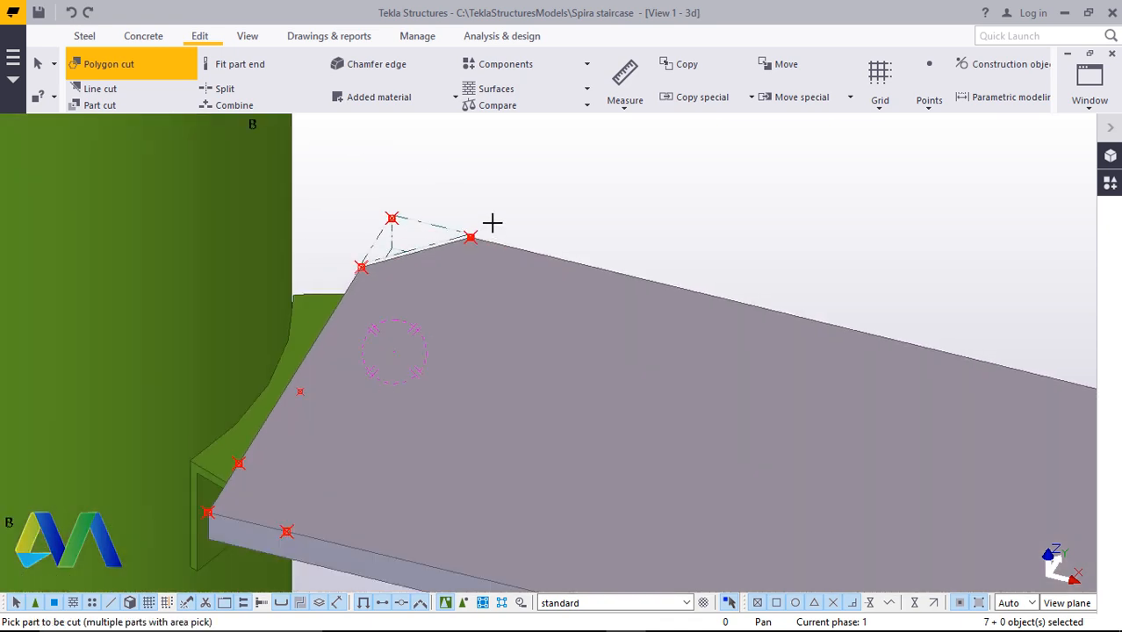
scroll(325, 477, "up", 8)
left_click(258, 411)
scroll(258, 410, "up", 2)
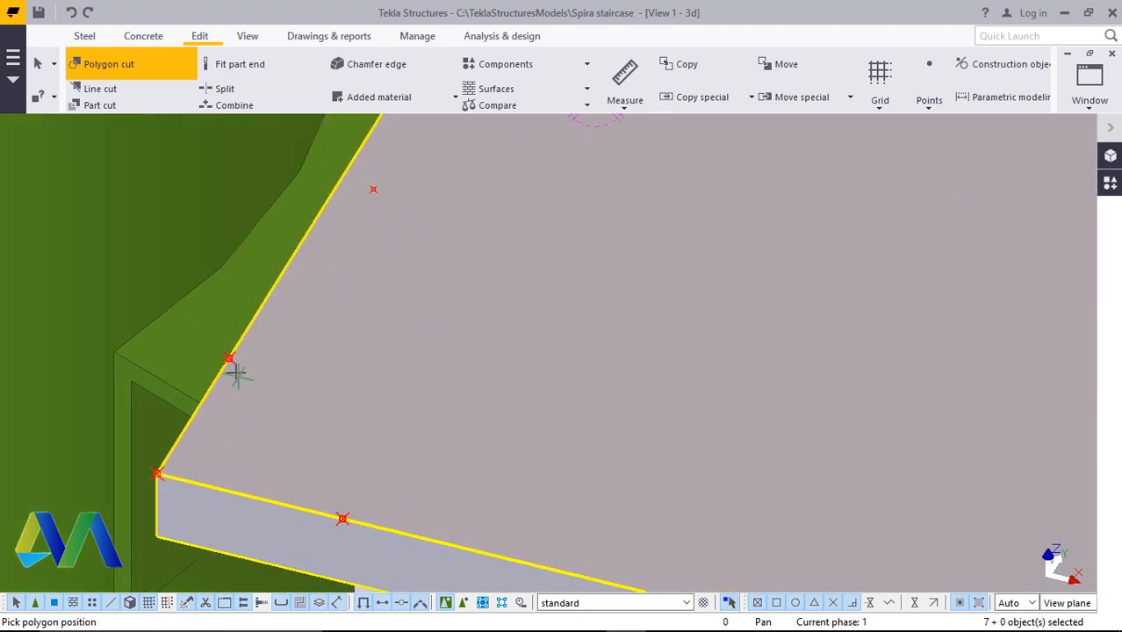
left_click(228, 358)
left_click(343, 519)
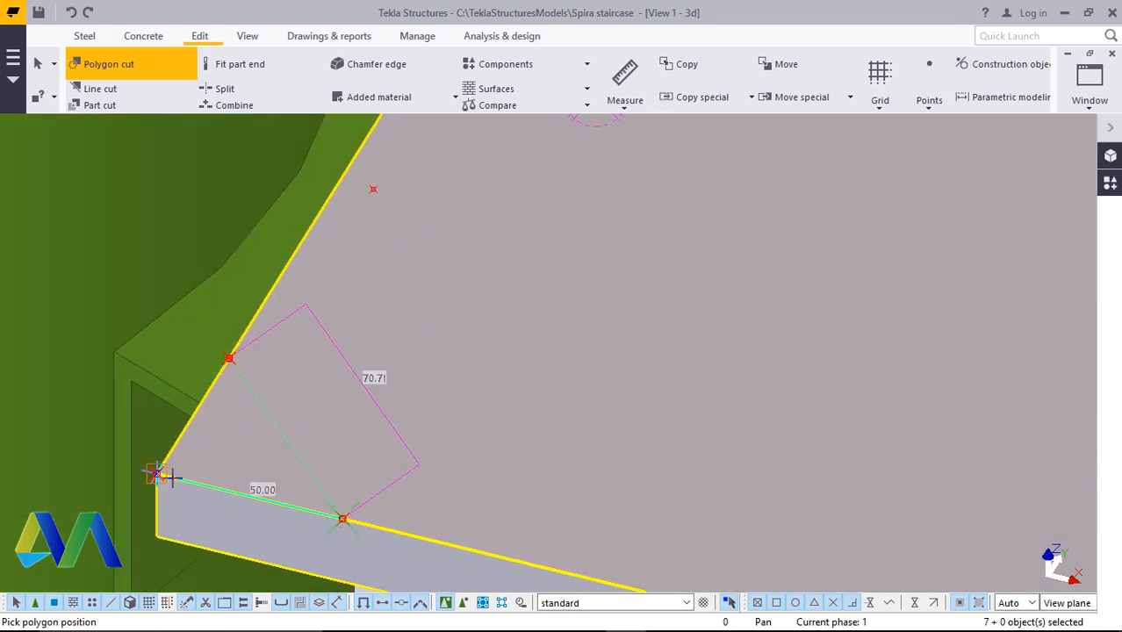
left_click(156, 475)
left_click(227, 357)
scroll(228, 357, "down", 12)
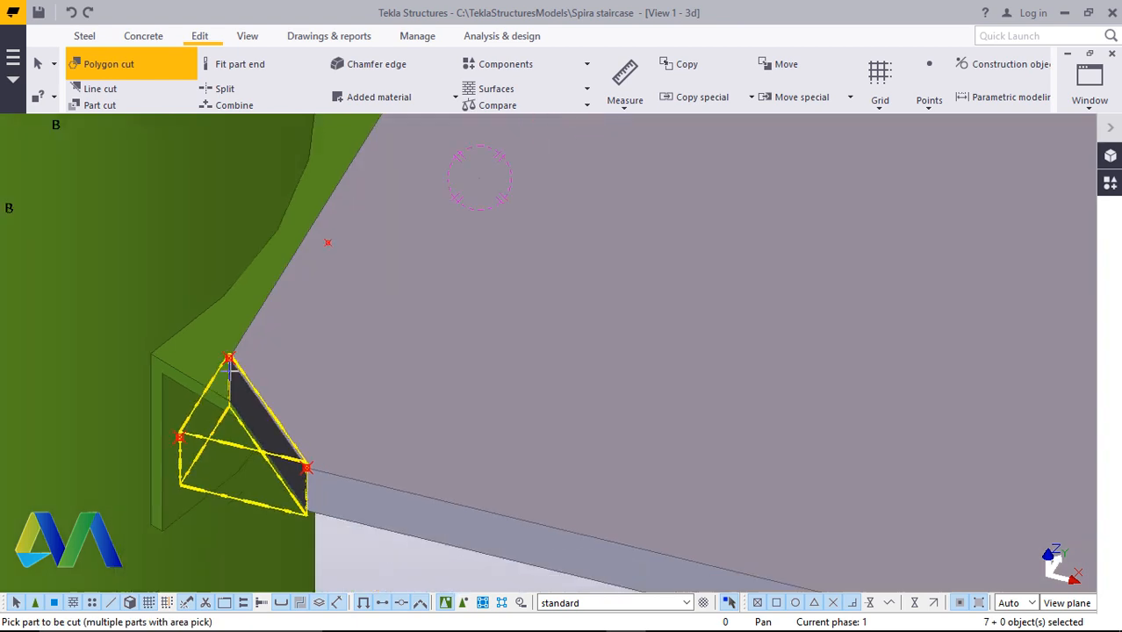
scroll(604, 494, "up", 3)
scroll(669, 500, "up", 2)
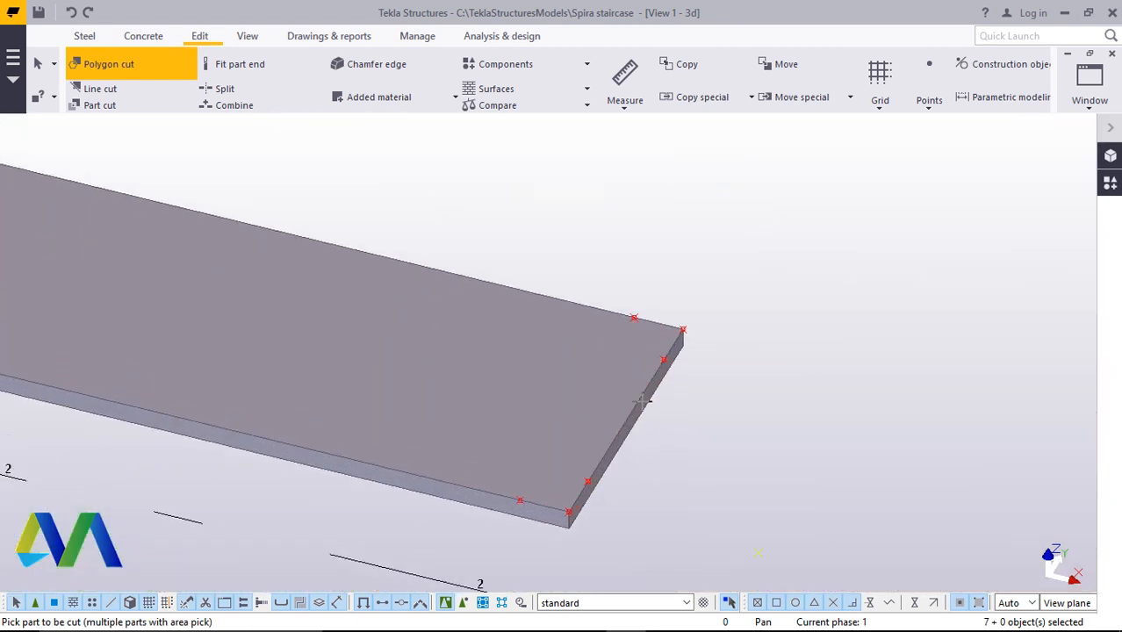
Polygon-cut a 50 mm triangular corner off the step plate's outer end along its far long edge
left_click(660, 314)
scroll(662, 308, "up", 3)
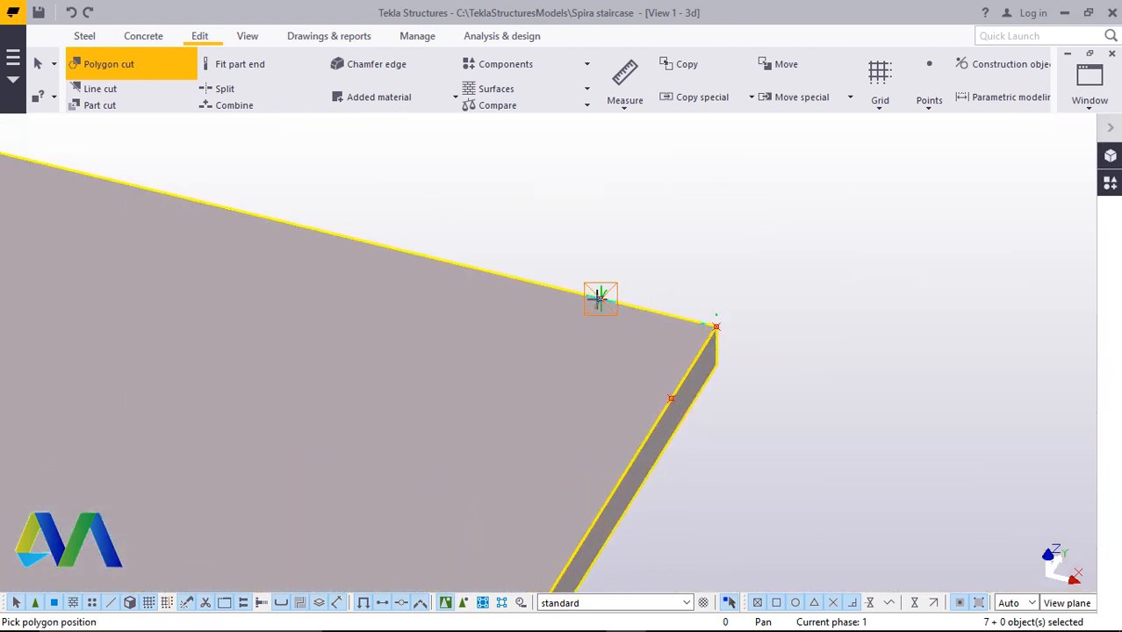
left_click(670, 402)
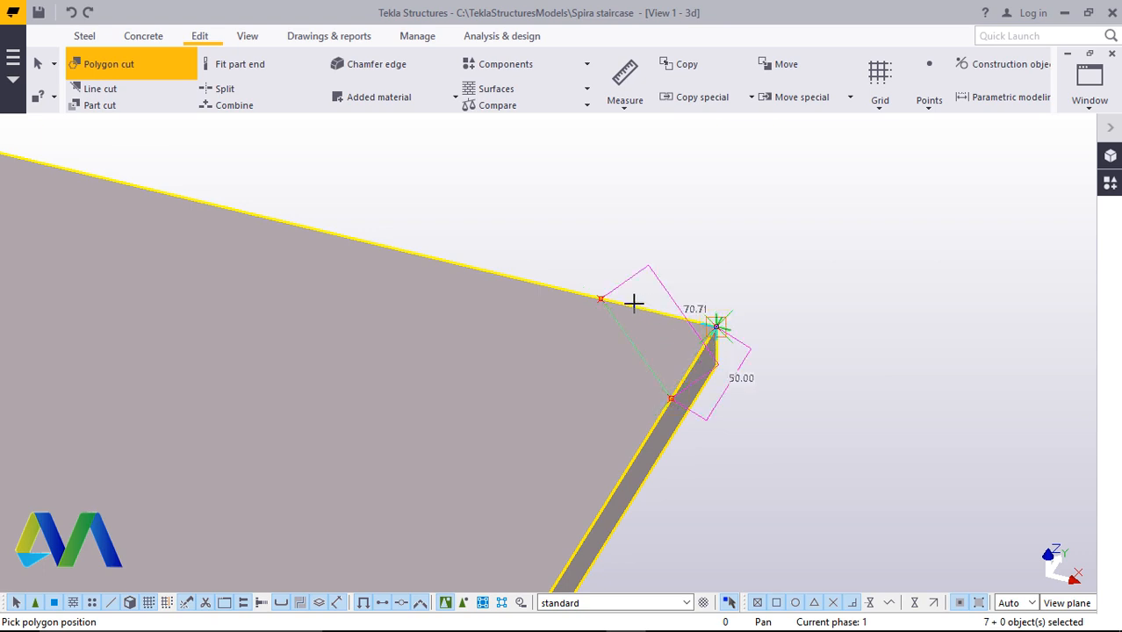
left_click(600, 298)
scroll(651, 293, "down", 3)
scroll(527, 490, "up", 4)
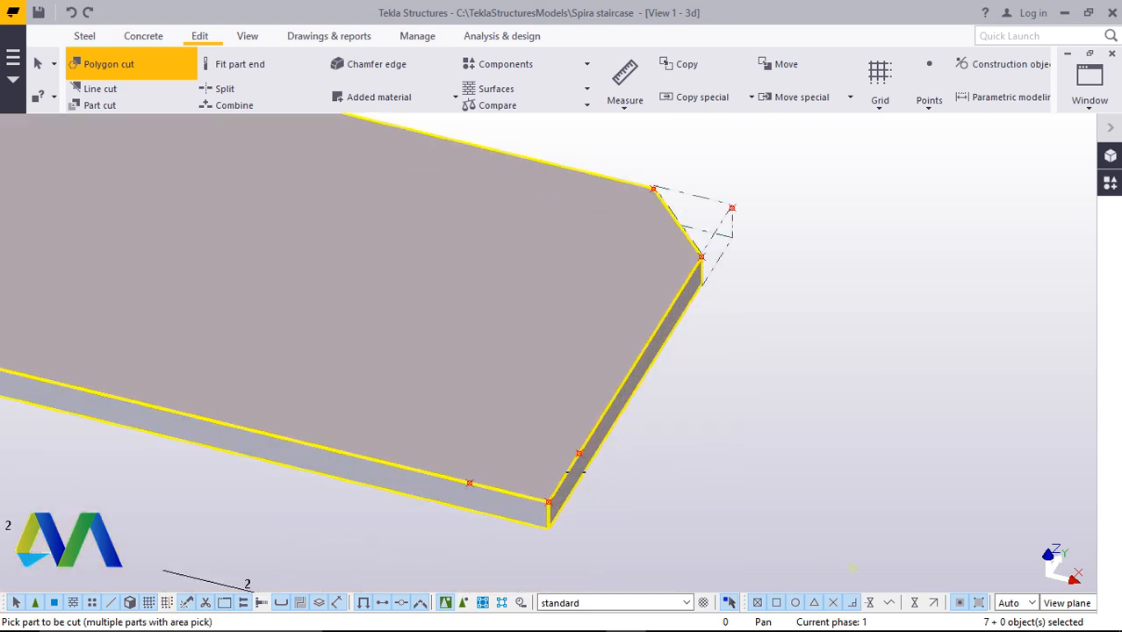
scroll(564, 481, "up", 1)
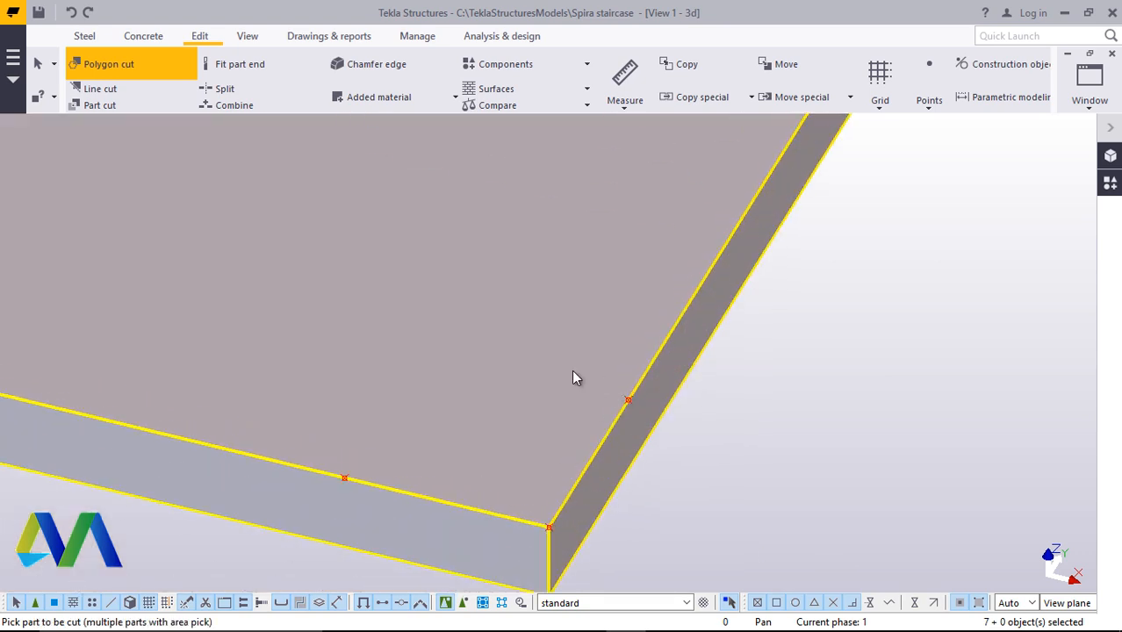
Polygon-cut a 50 mm triangular corner off the step plate's outer end along its near long edge, then end the command
left_click(627, 401)
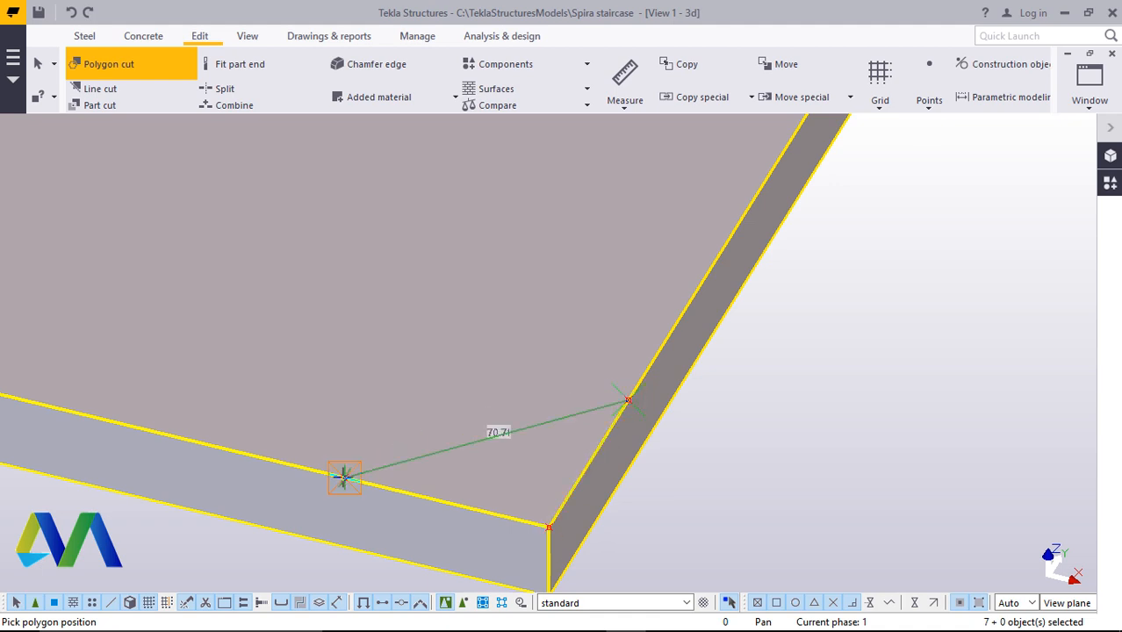
left_click(344, 476)
left_click(549, 527)
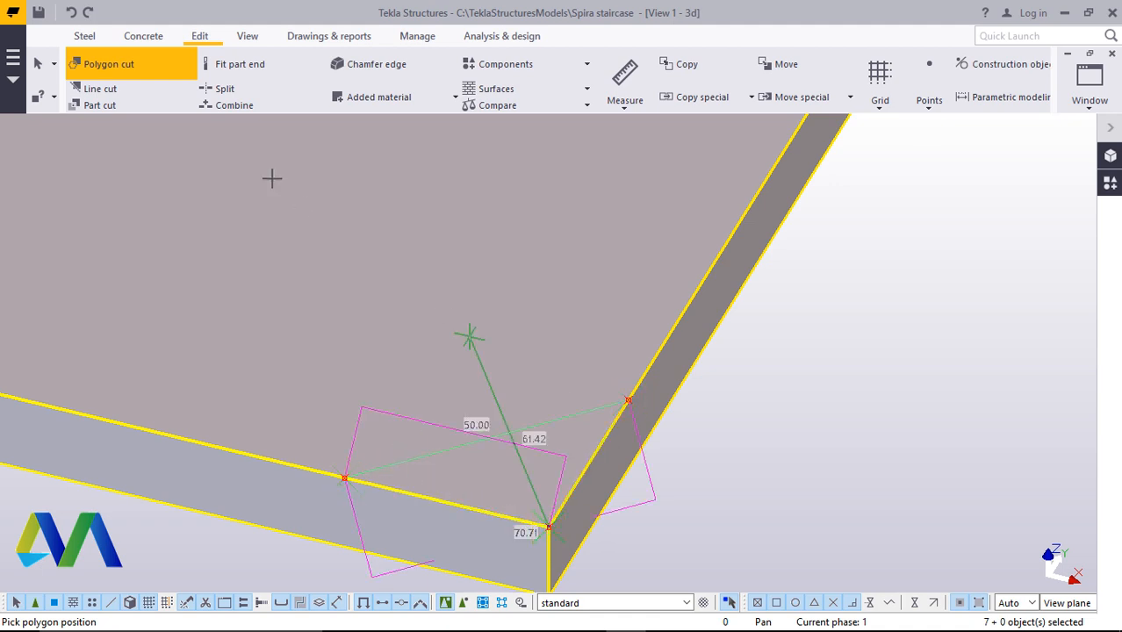
left_click(629, 402)
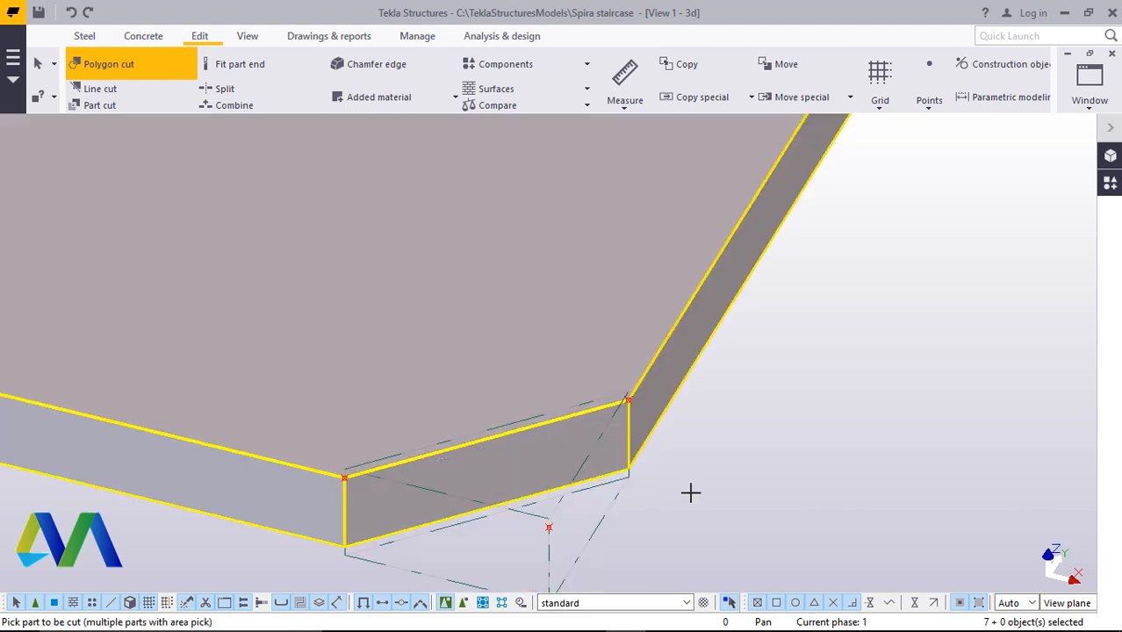
scroll(691, 491, "down", 3)
right_click(865, 107)
left_click(905, 115)
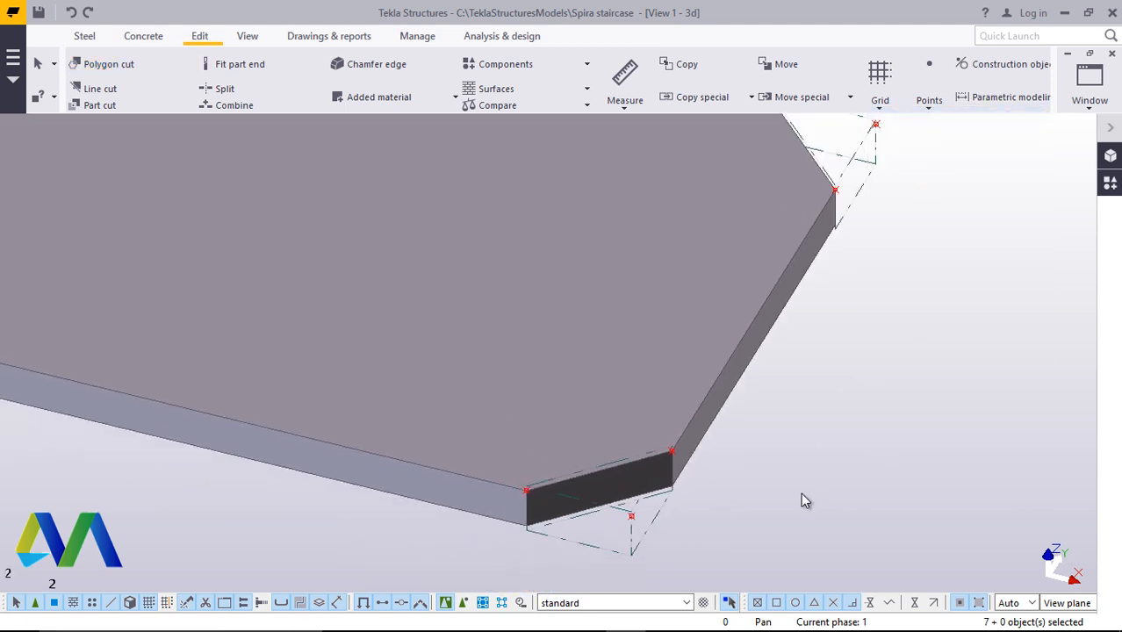
Remove the reference points around the step plate's cut corners
scroll(742, 491, "down", 3)
right_click(878, 276)
left_click(922, 379)
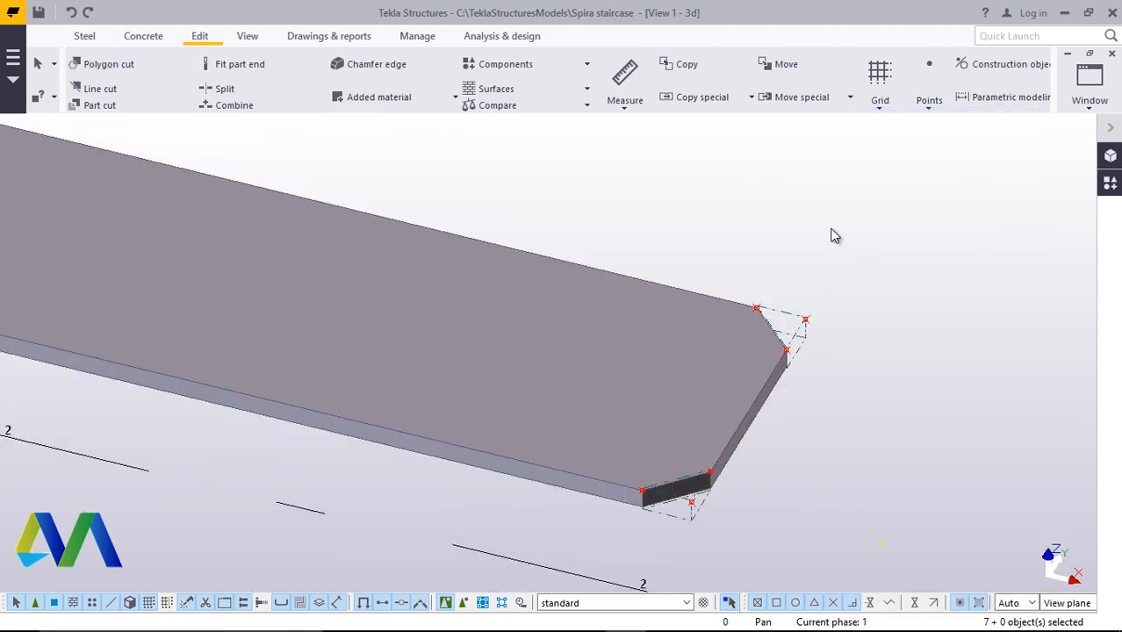
right_click(832, 233)
left_click(886, 321)
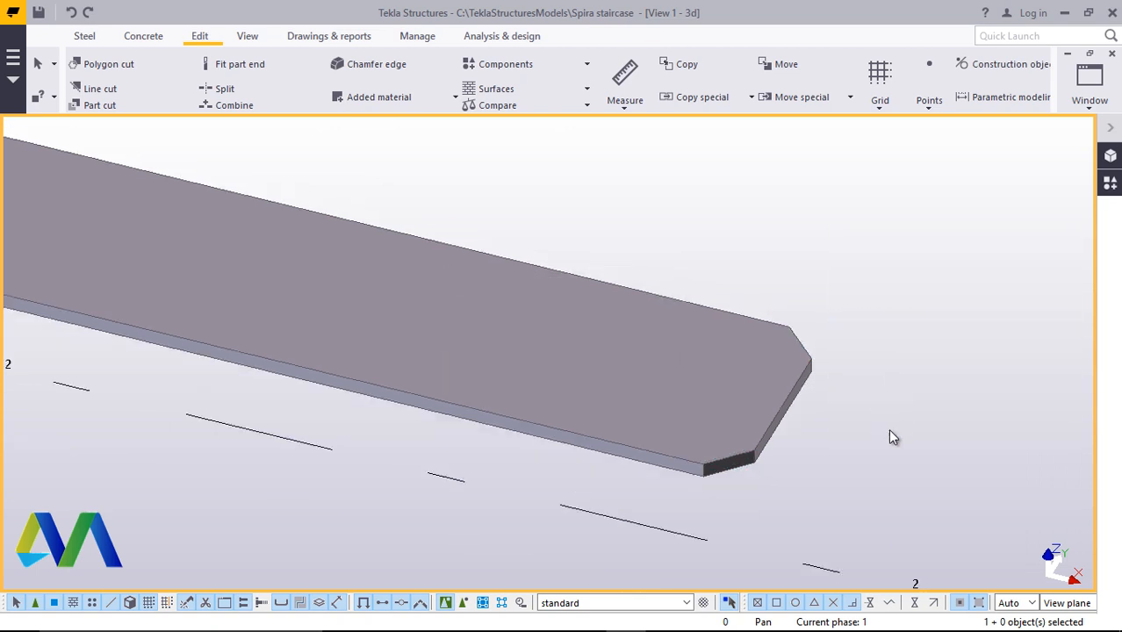
Bolt the step plate to the angle support through the hole near the column
scroll(873, 466, "down", 3)
scroll(546, 374, "up", 5)
scroll(540, 377, "up", 3)
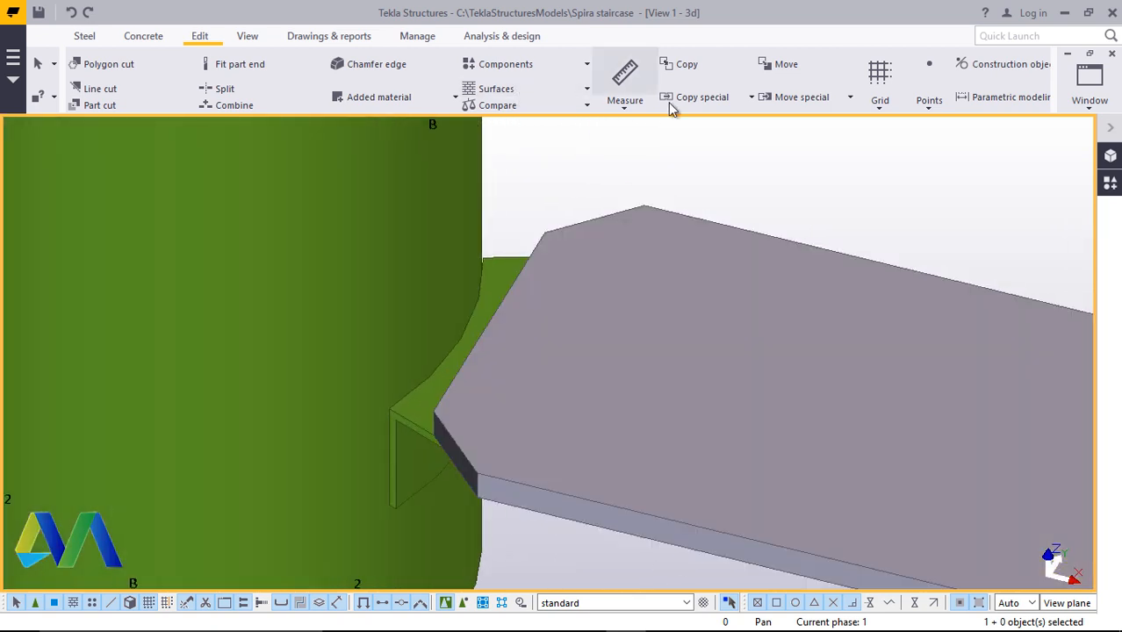
left_click(248, 40)
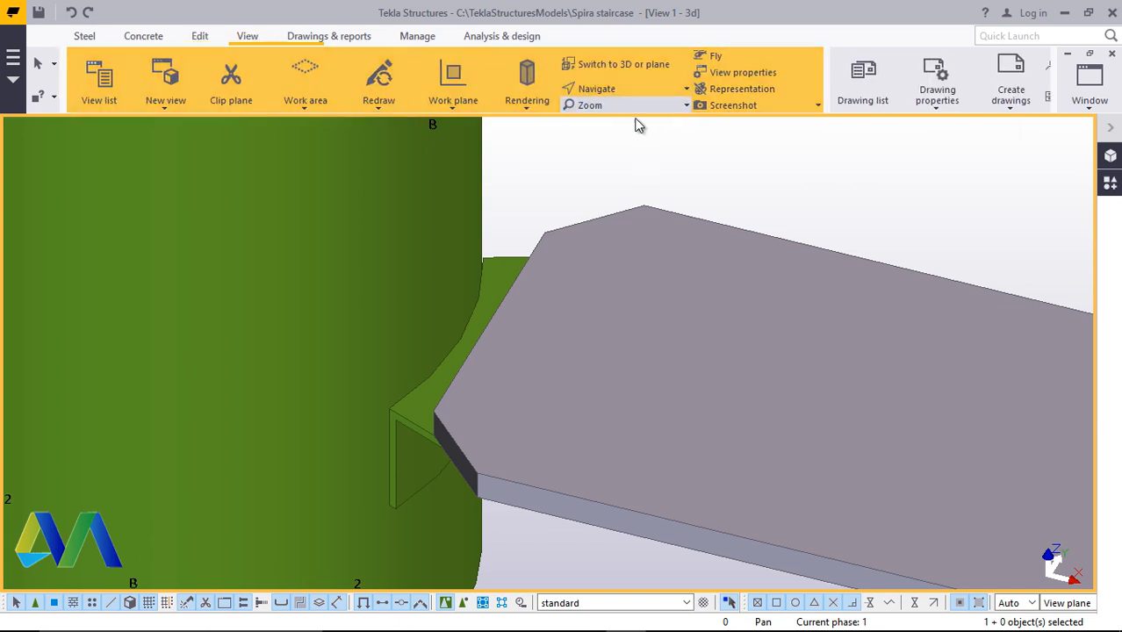
left_click(593, 89)
left_click(643, 116)
mouse_move(514, 443)
left_mouse_down()
mouse_move(496, 223)
mouse_move(582, 235)
mouse_move(593, 258)
mouse_move(607, 338)
mouse_move(549, 405)
mouse_move(619, 350)
mouse_move(617, 224)
mouse_move(584, 237)
mouse_move(511, 448)
left_mouse_up()
right_click(779, 161)
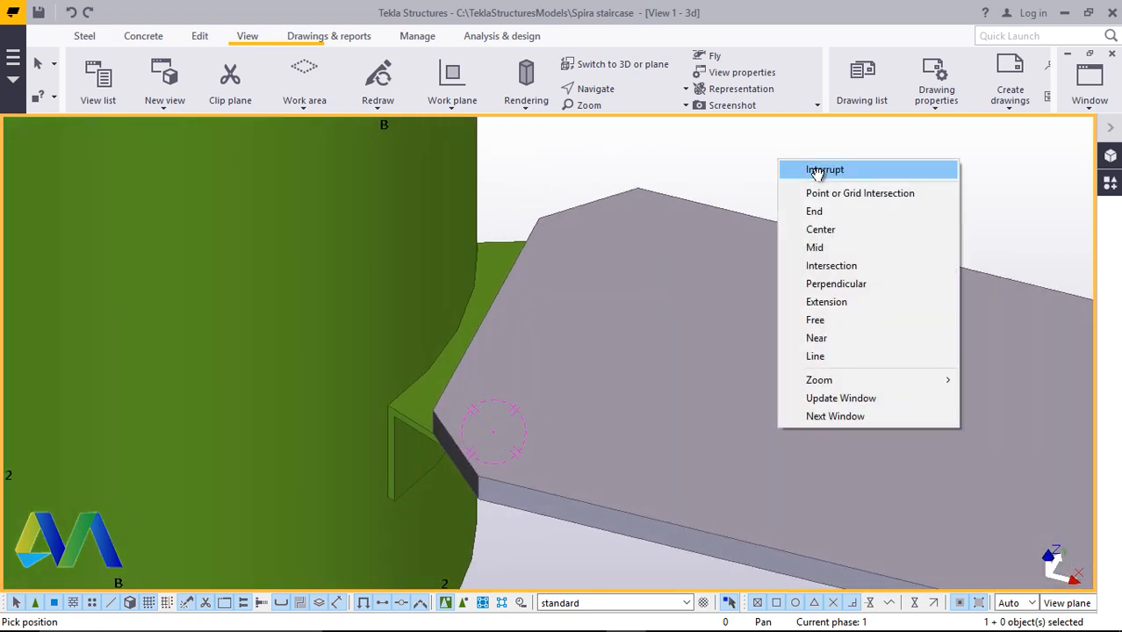
left_click(825, 170)
left_click(86, 38)
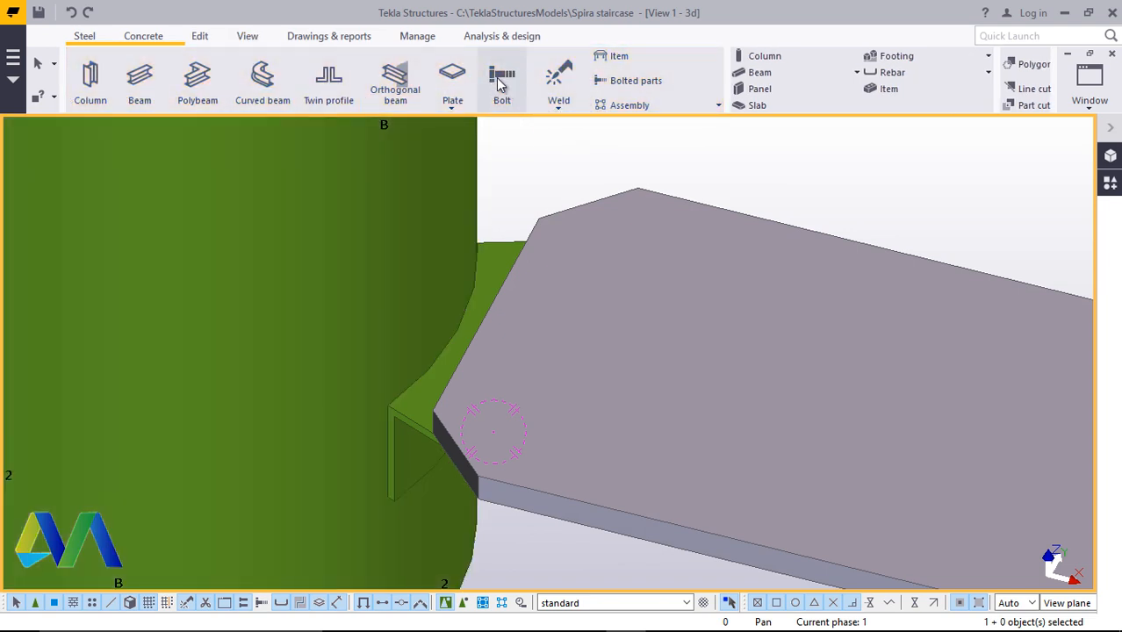
left_click(501, 79)
scroll(517, 333, "up", 2)
scroll(436, 375, "down", 2)
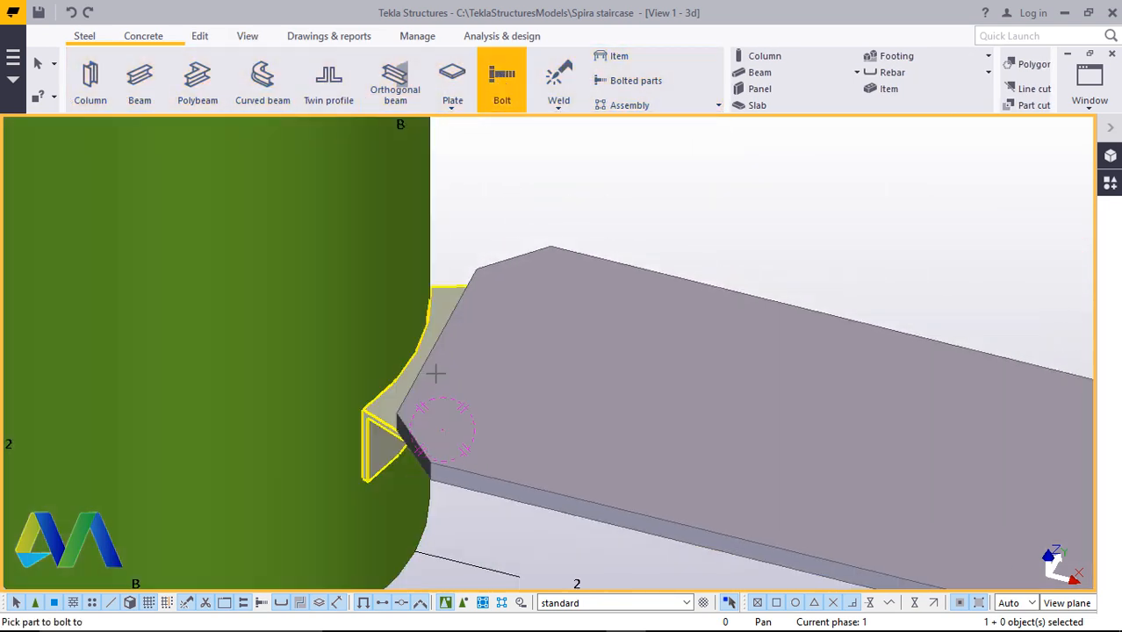
left_click(697, 294)
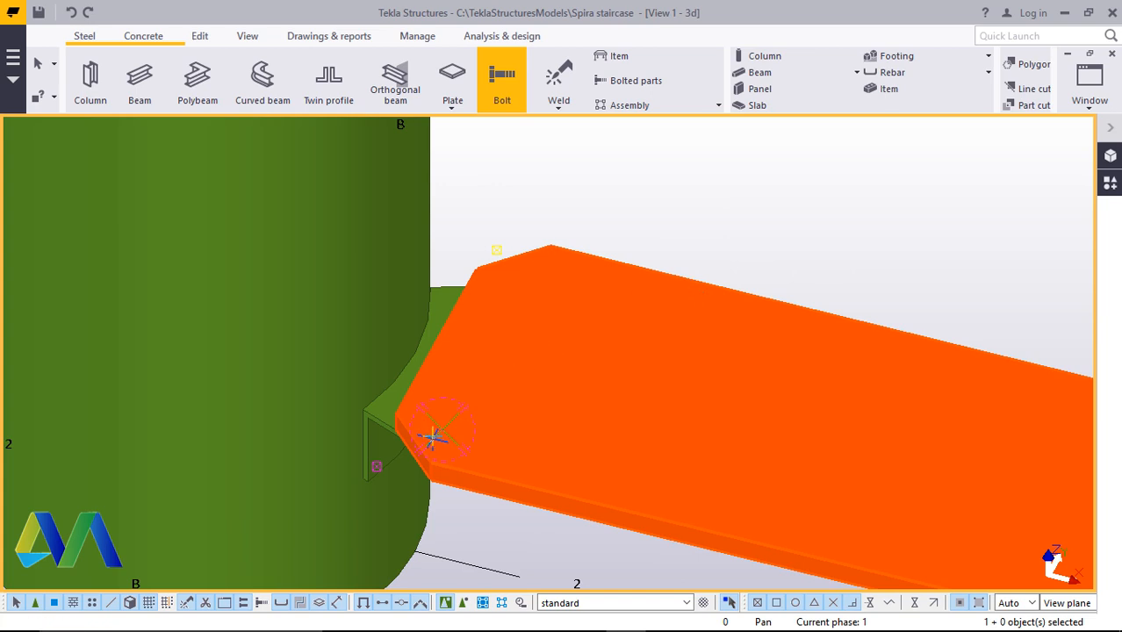
scroll(431, 436, "up", 1)
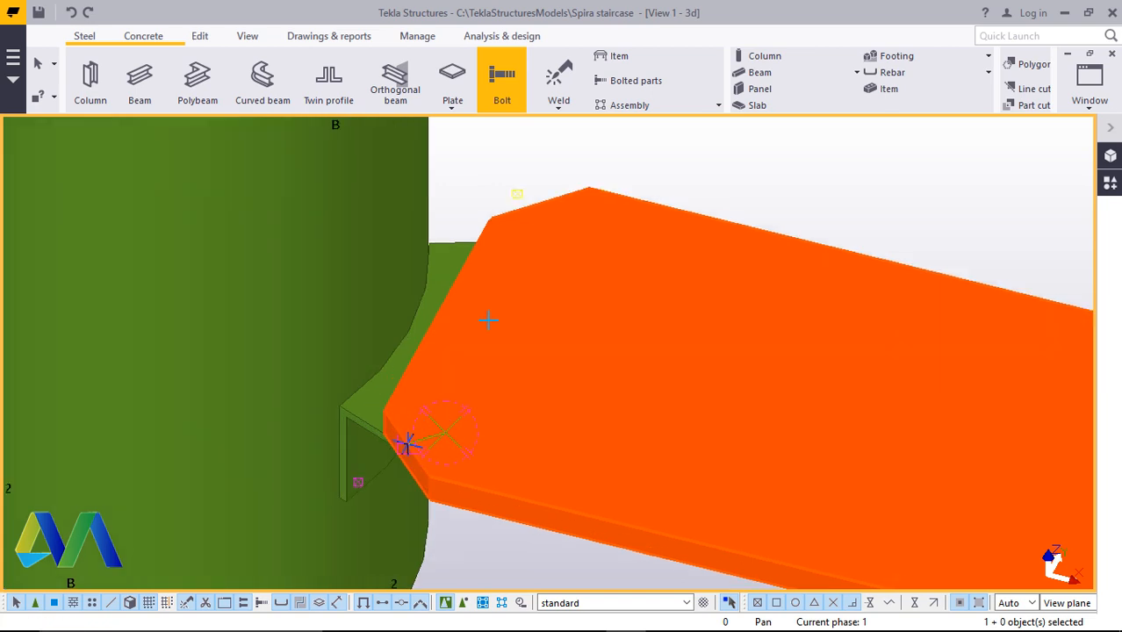
left_click(537, 201)
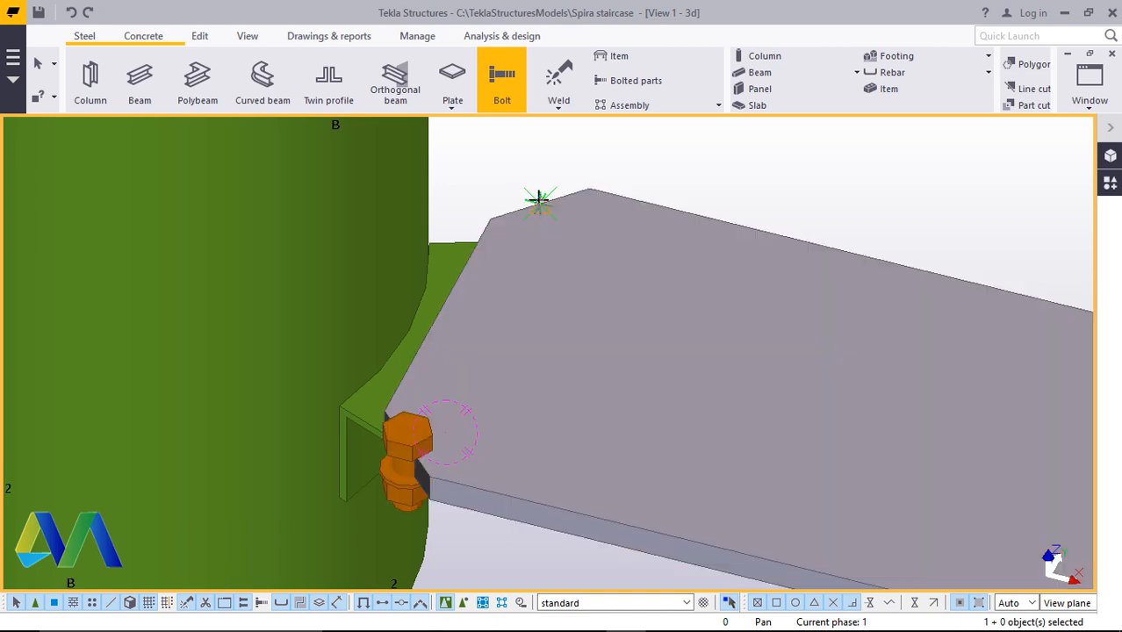
right_click(789, 162)
left_click(821, 168)
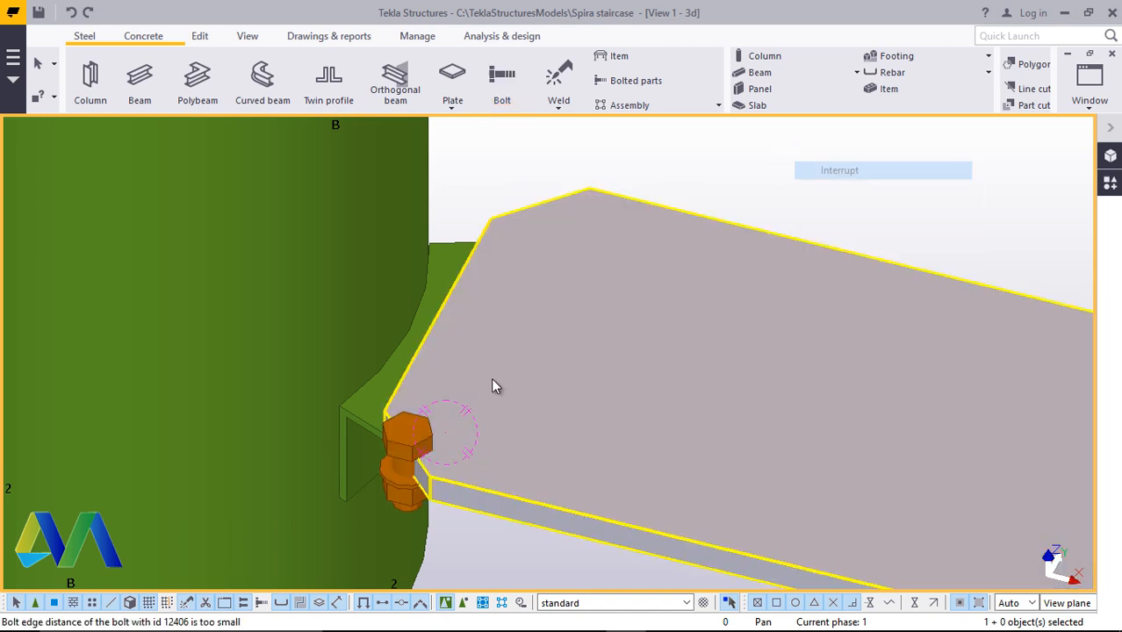
Rotate and zoom around the new bolt at the plate's inner end to examine it
scroll(391, 455, "up", 3)
key("v")
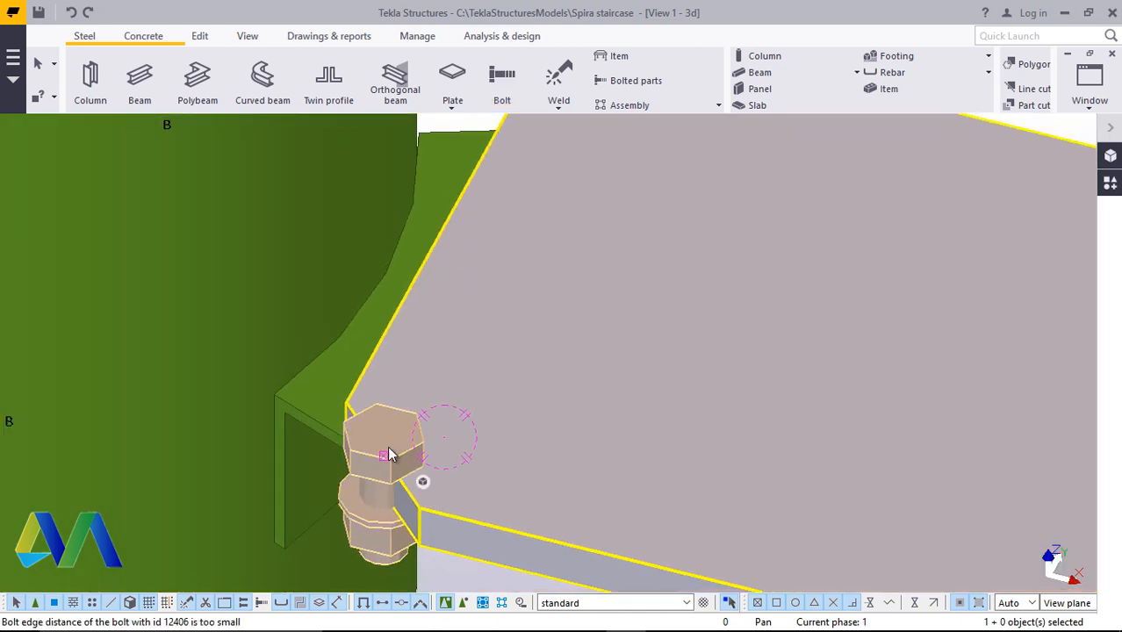
scroll(615, 351, "down", 2)
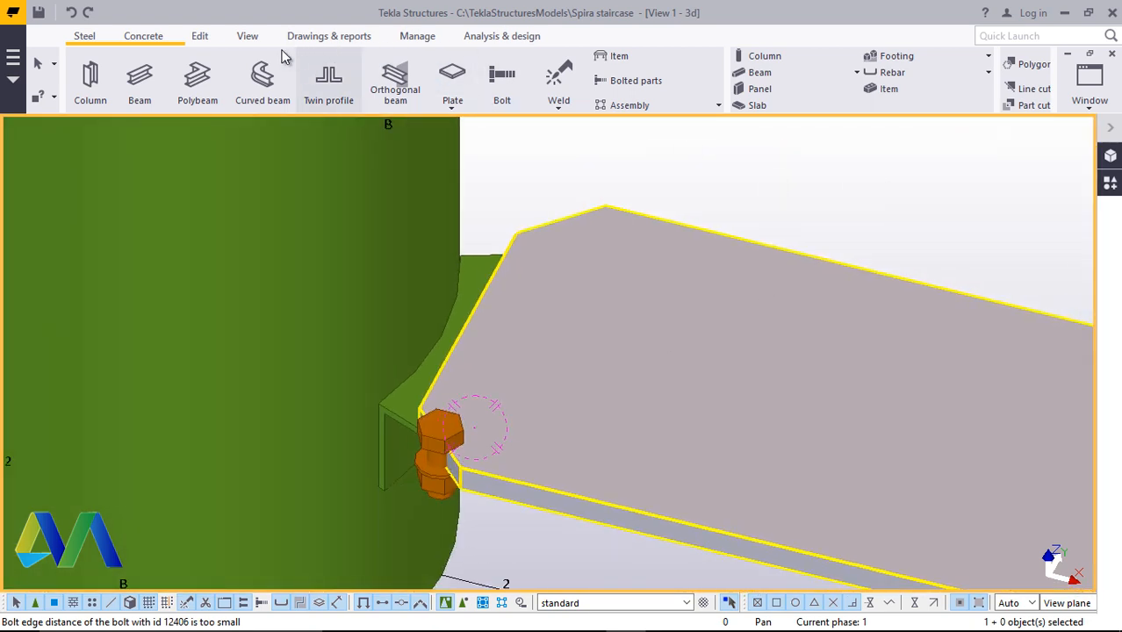
left_click(245, 37)
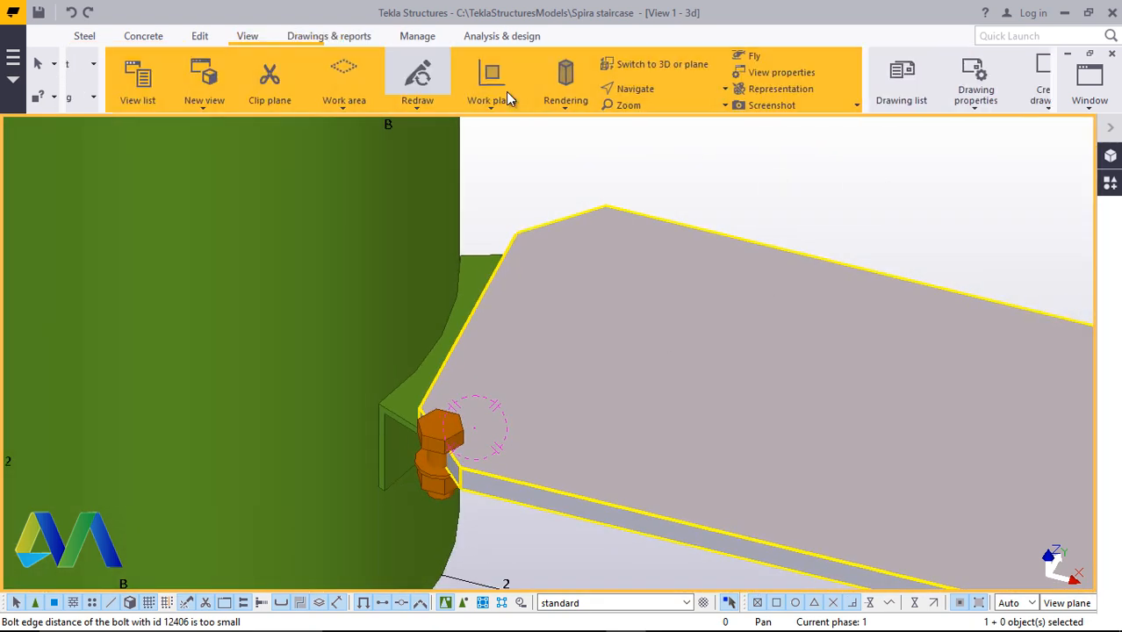
left_click(619, 88)
left_click(623, 117)
left_click(443, 451)
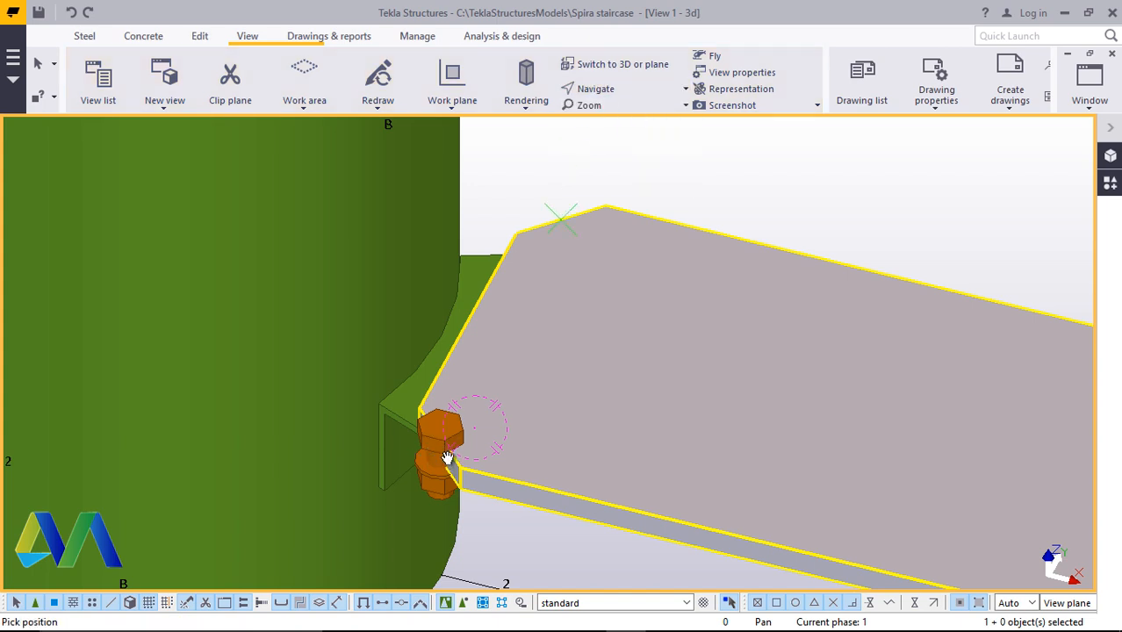
middle_click_drag(446, 458, 446, 288, "ctrl")
scroll(452, 501, "up", 5)
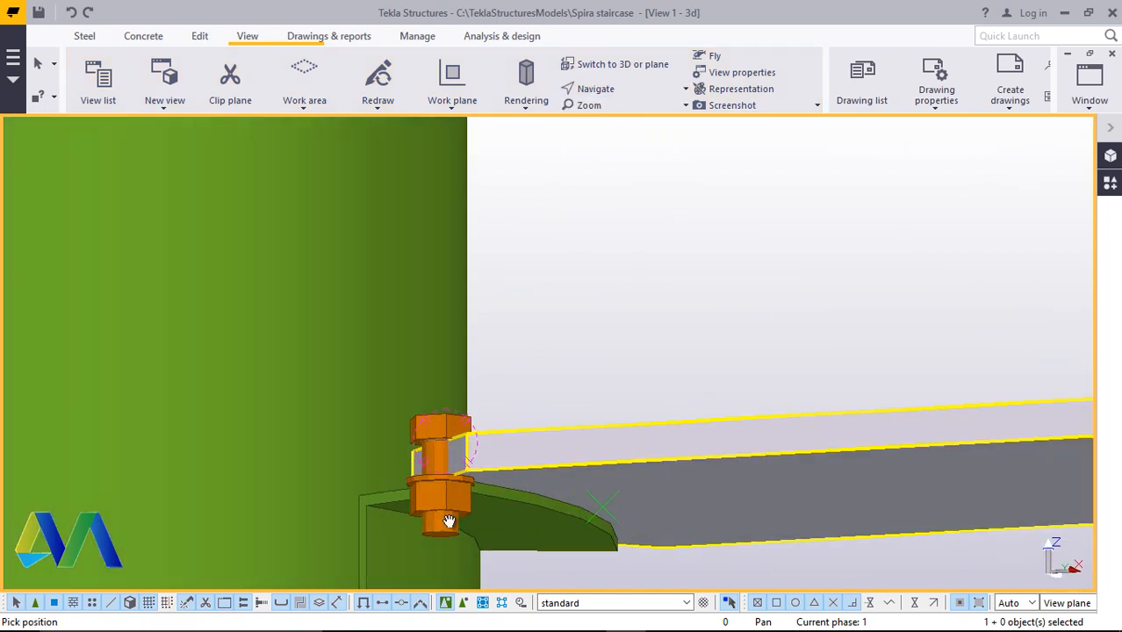
middle_click_drag(491, 482, 552, 545, "ctrl")
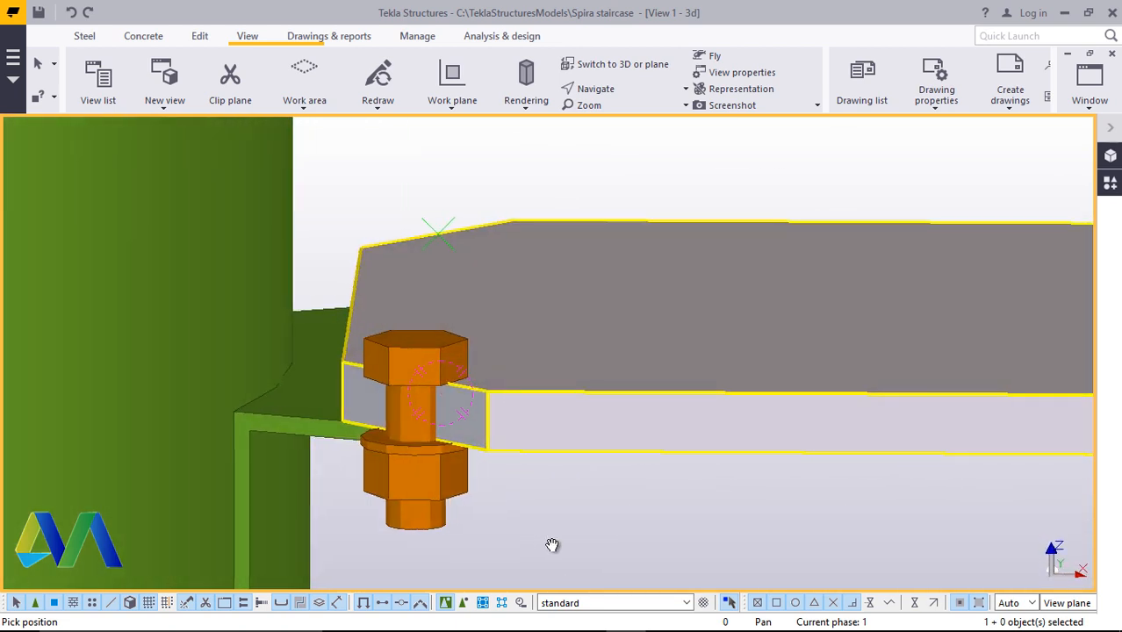
Undo the bolt just added at the step plate's inner end
right_click(699, 190)
key("Escape")
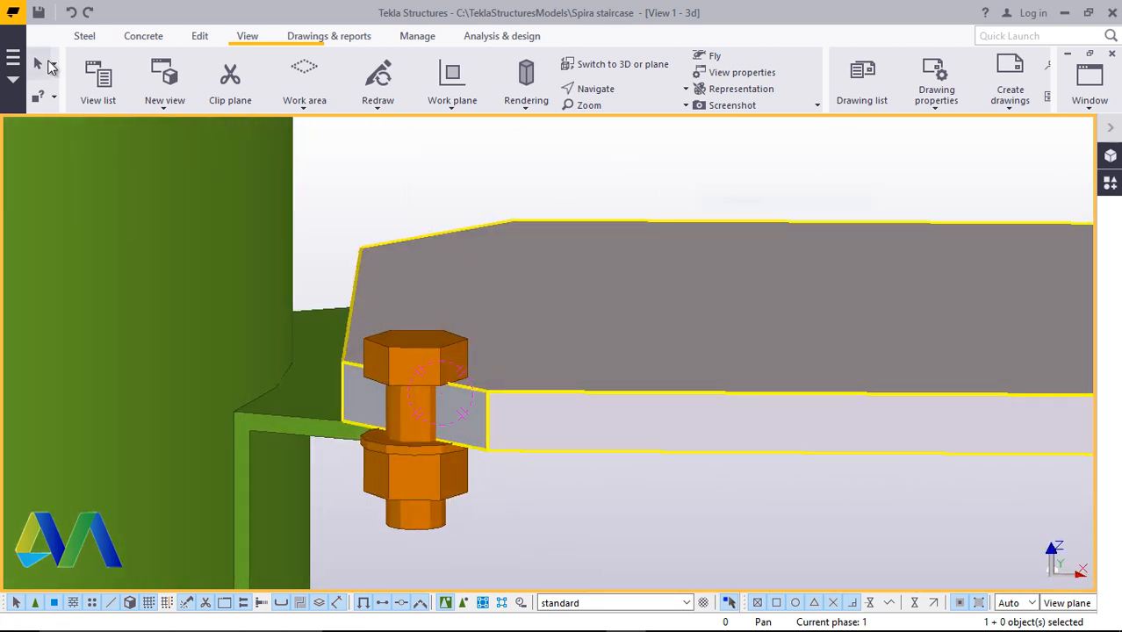
left_click(71, 12)
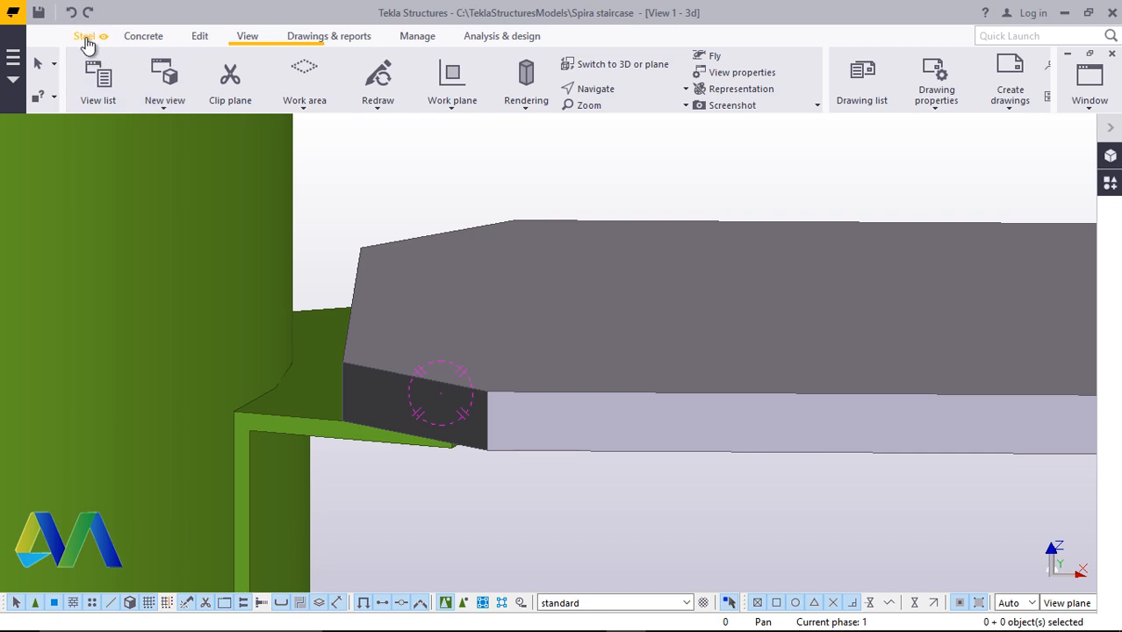
Bolt the step plate to the angle support again at the hole near the column, directing the bolt toward the plate's far edge
left_click(85, 37)
left_click(501, 80)
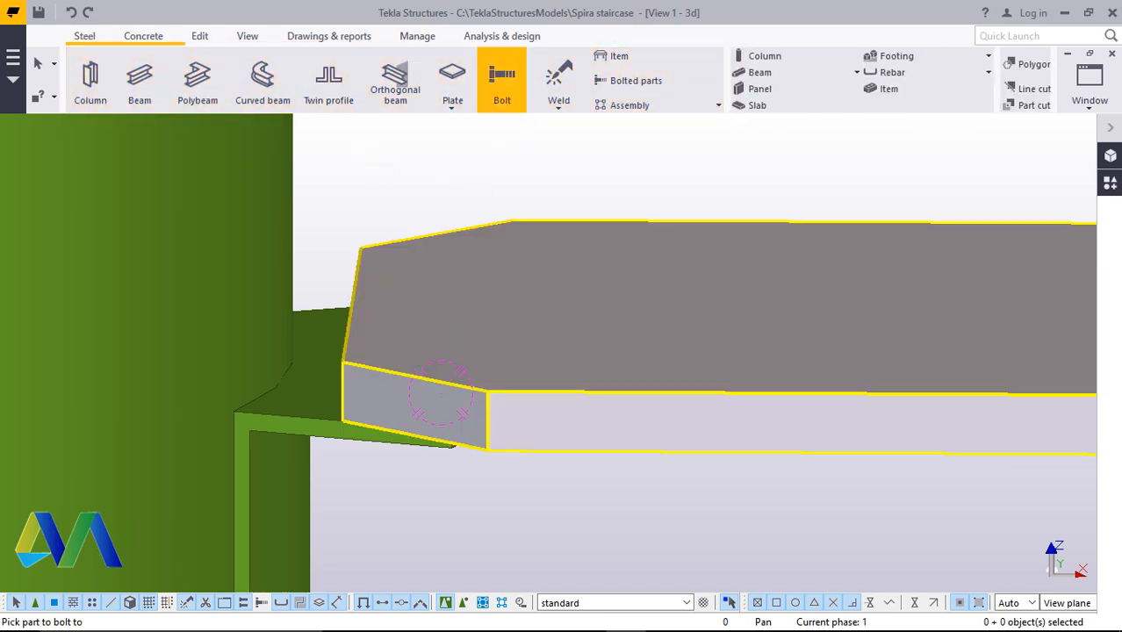
scroll(419, 366, "up", 2)
left_click(450, 406)
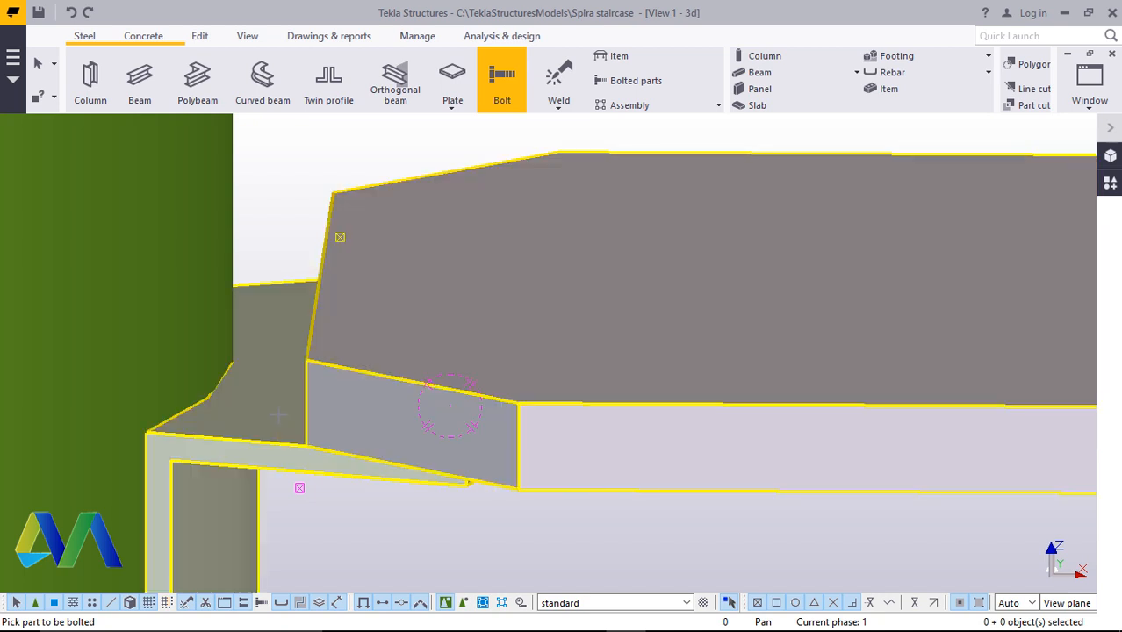
left_click(276, 401)
left_click(412, 387)
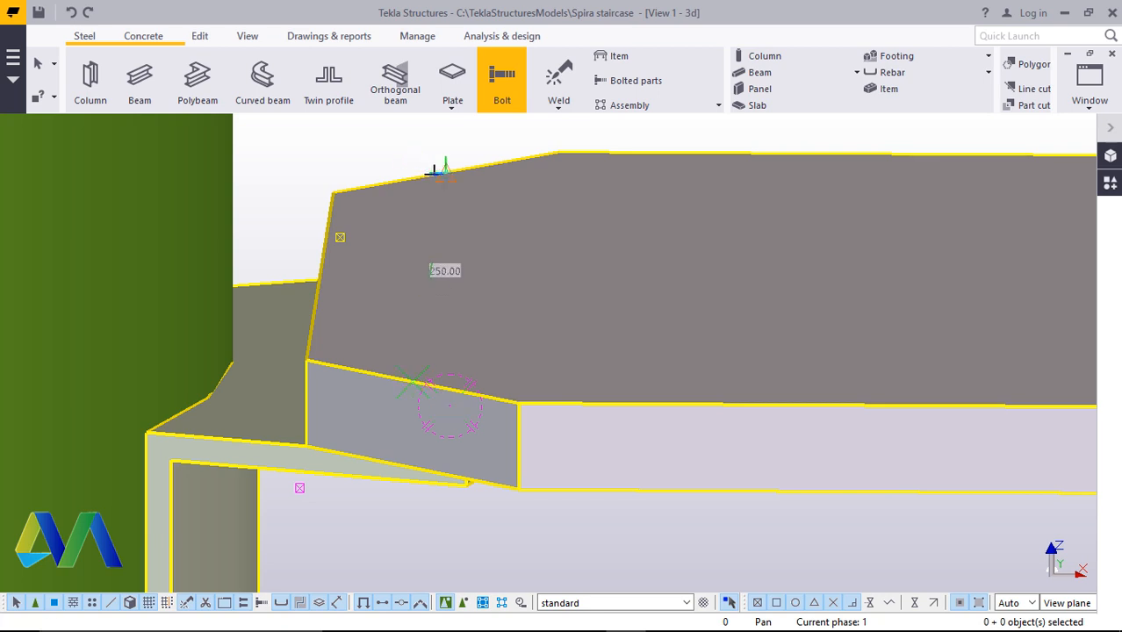
left_click(445, 169)
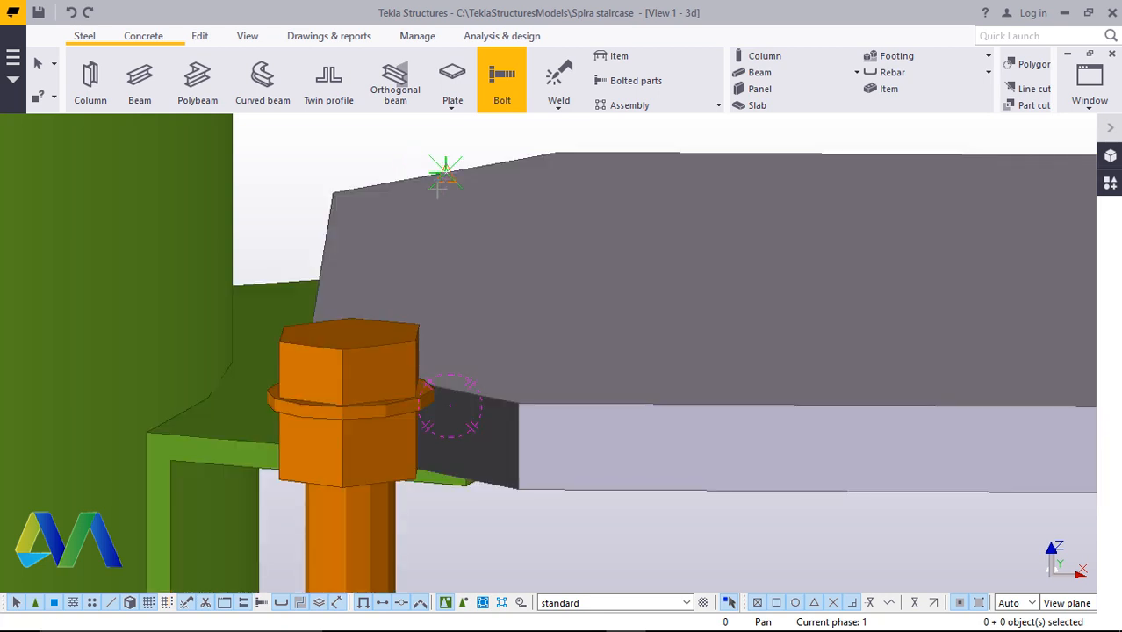
right_click(461, 474)
left_click(521, 220)
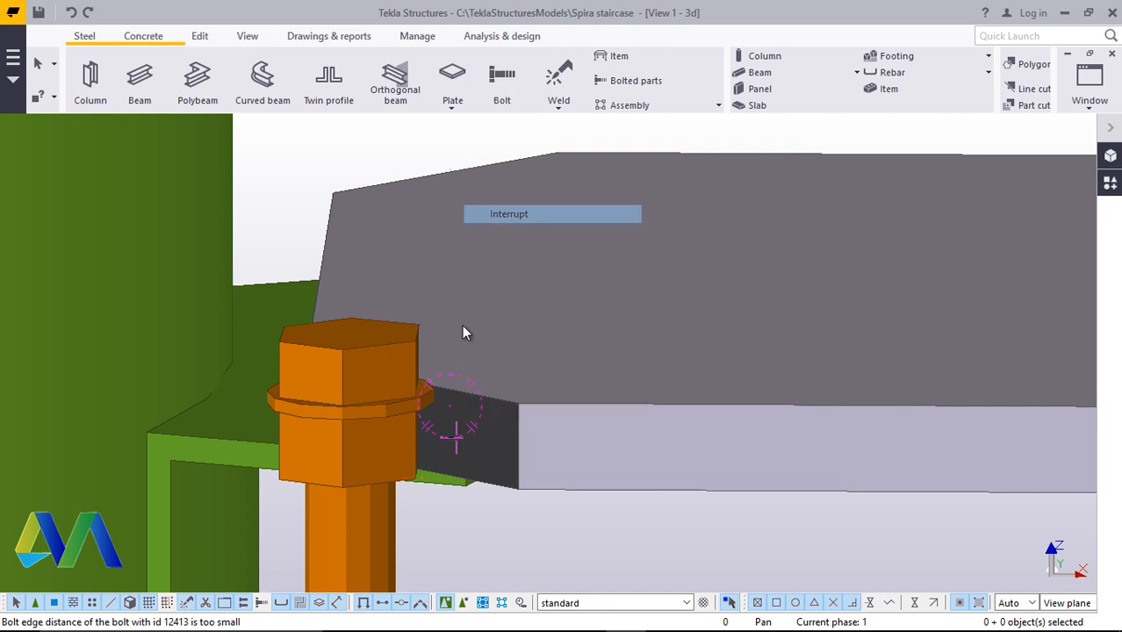
Zoom and rotate the view to examine the new bolt at the plate's inner end
scroll(462, 342, "down", 4)
scroll(461, 359, "up", 1)
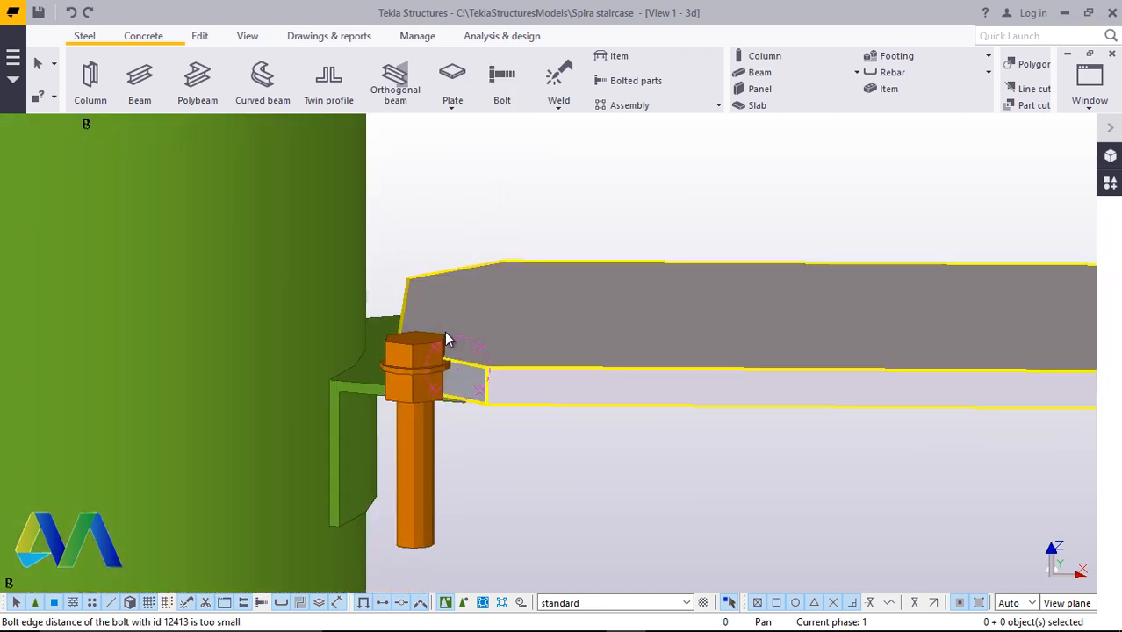
scroll(446, 338, "up", 1)
left_click(247, 36)
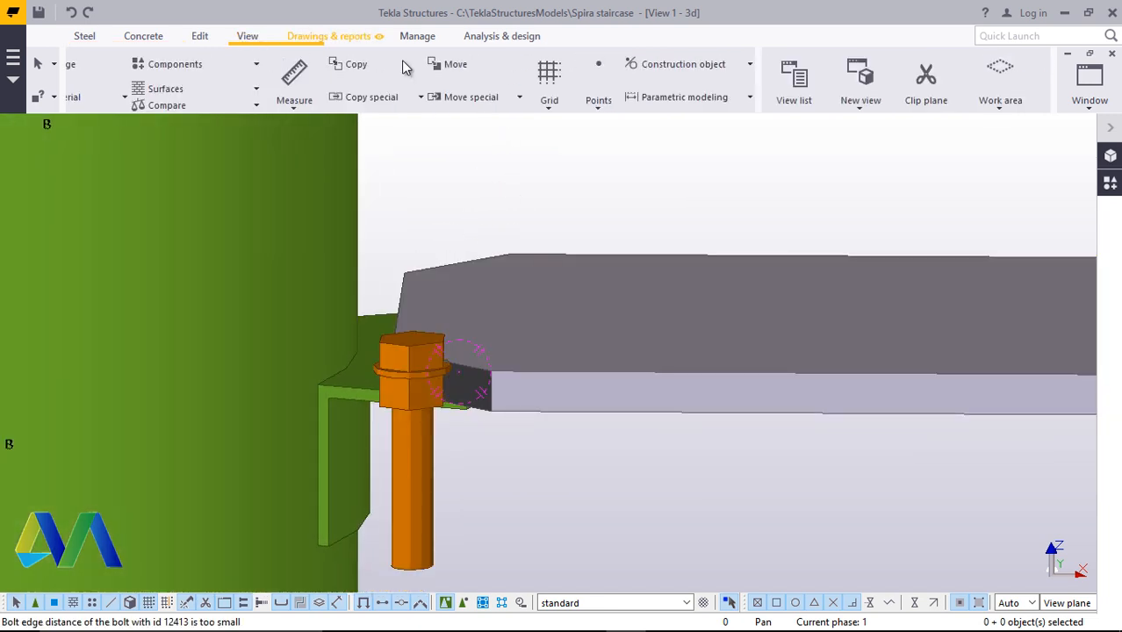
left_click(609, 94)
left_click(629, 117)
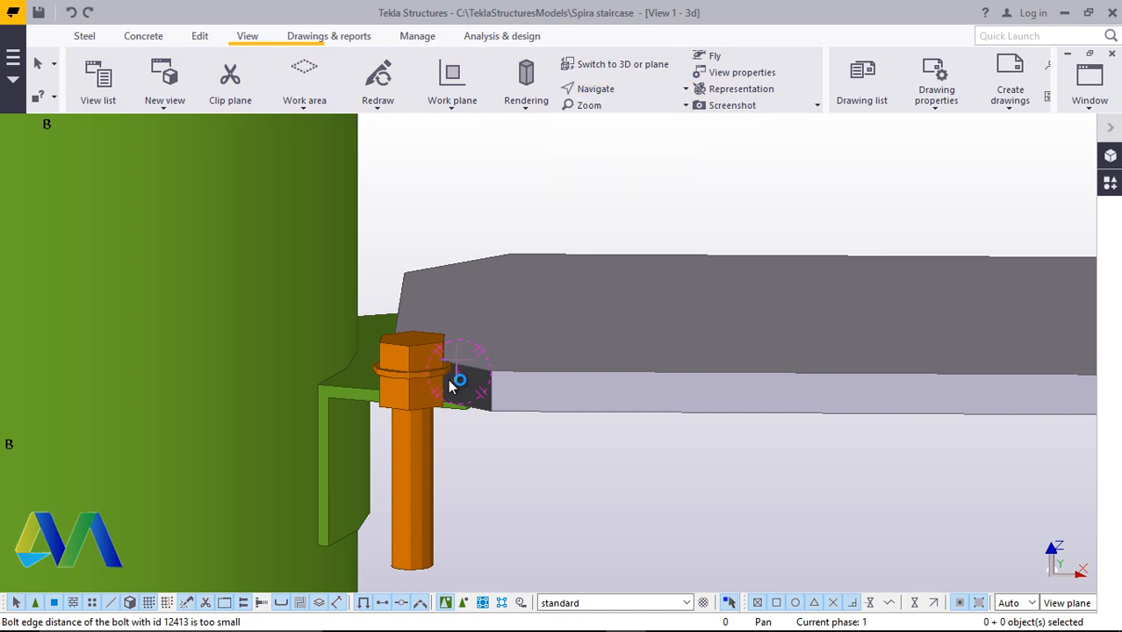
left_click_drag(451, 383, 645, 489)
right_click(645, 489)
left_click(676, 230)
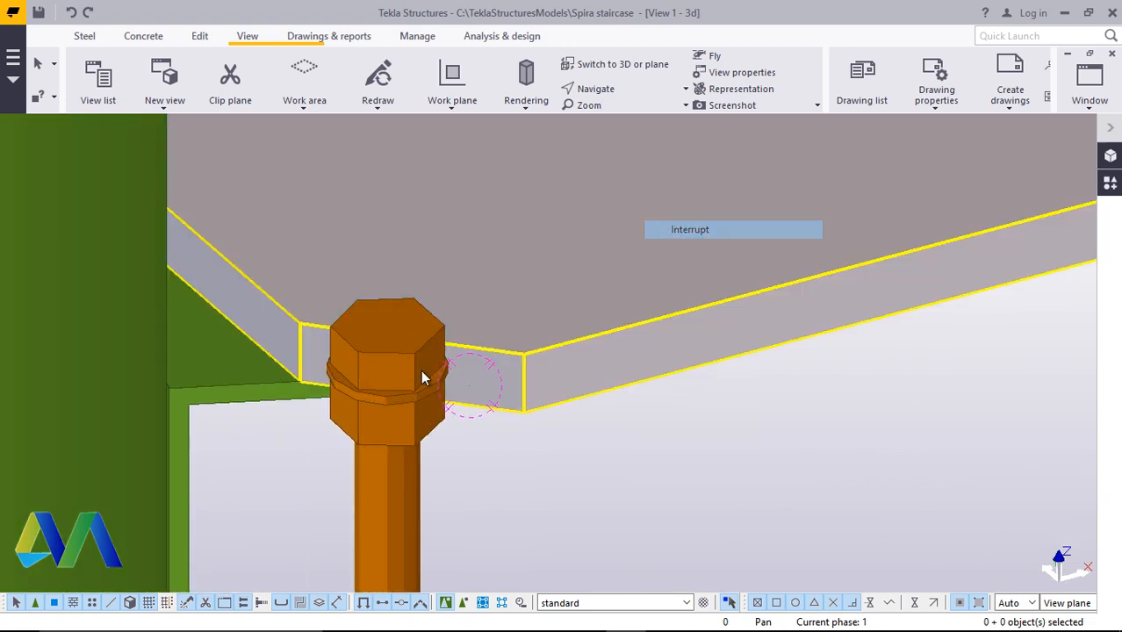
Set the bolt's start-point Dx offset to 50 mm
left_click(377, 373)
double_click(376, 373)
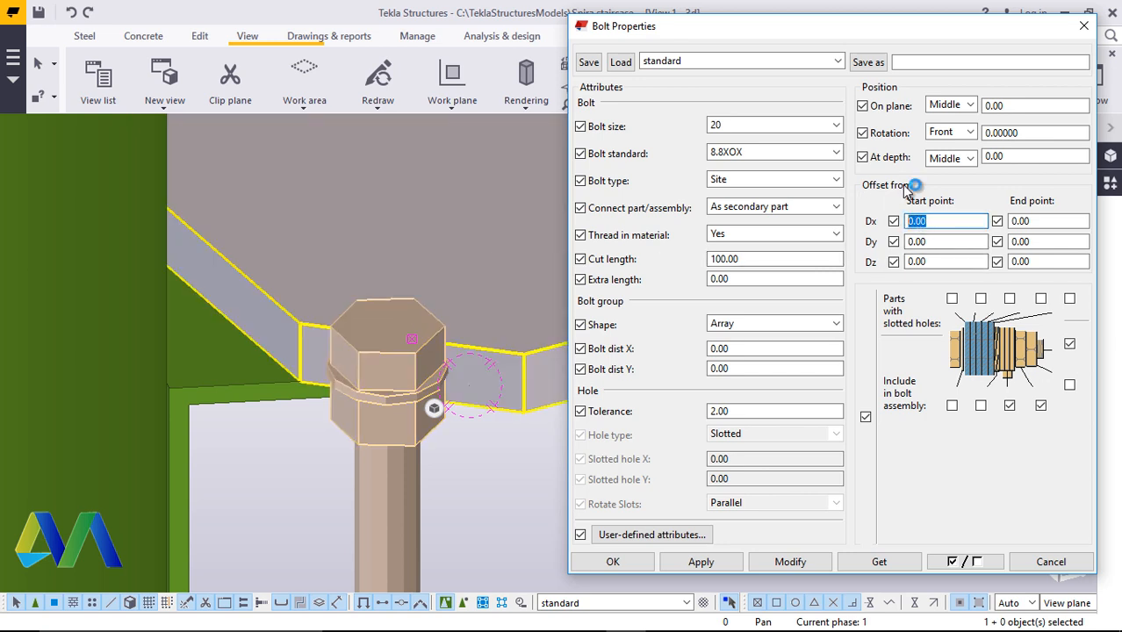
type("0")
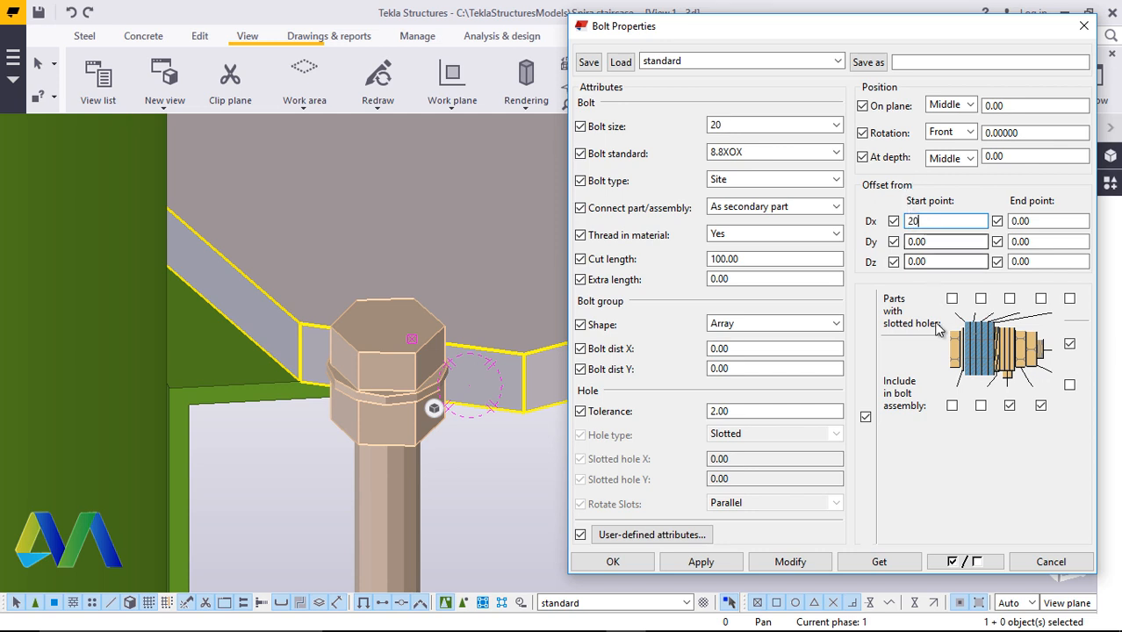
left_click(790, 562)
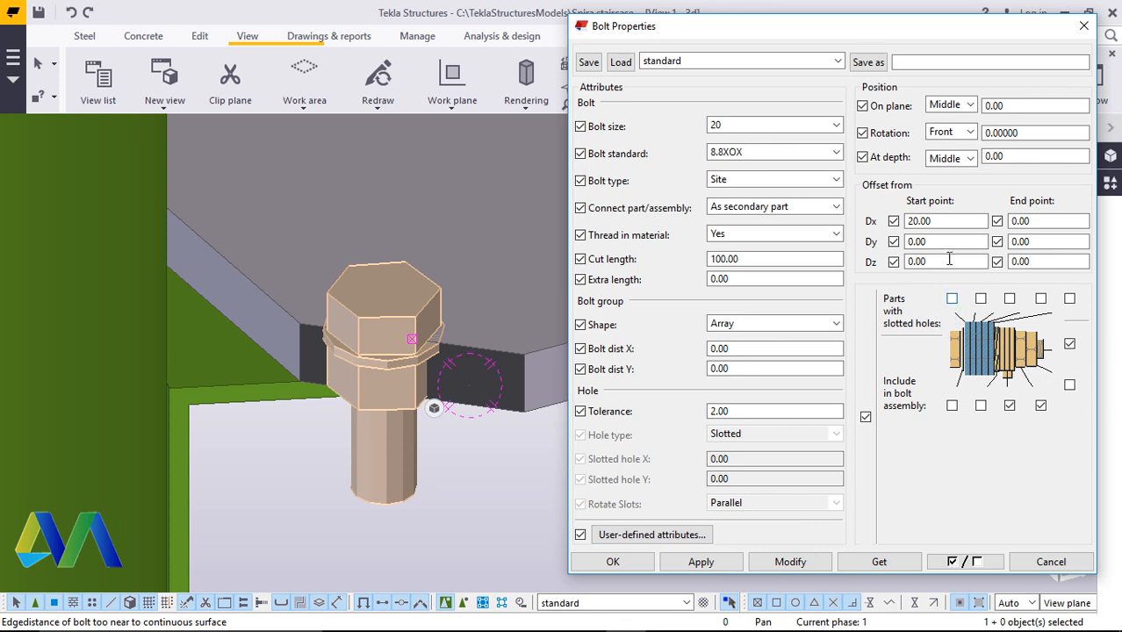
left_click(905, 221)
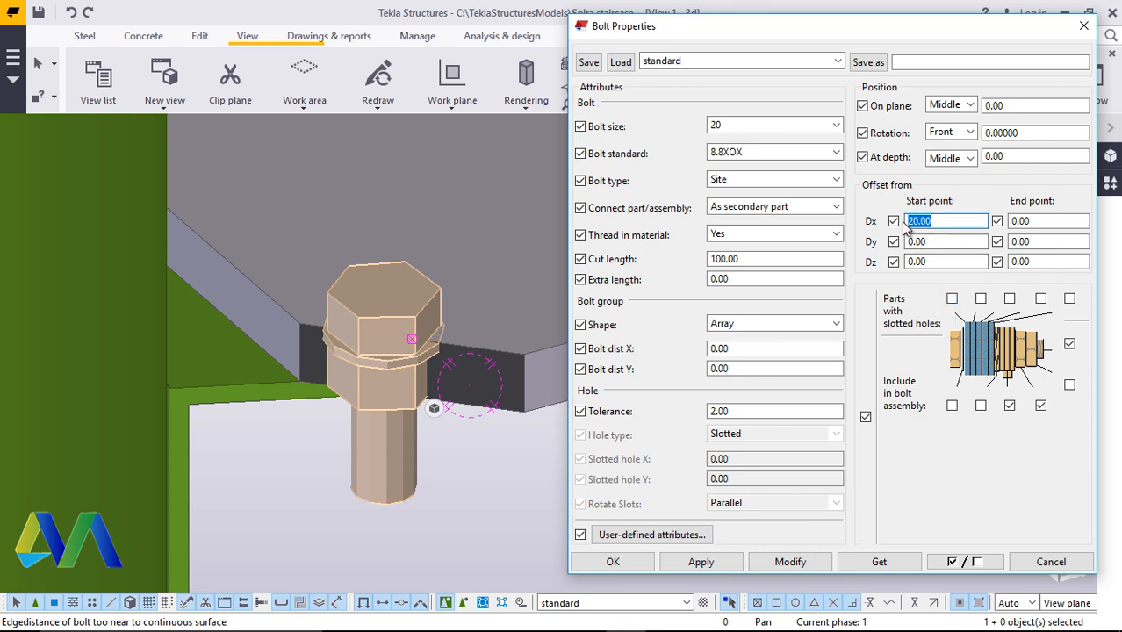
left_click(794, 562)
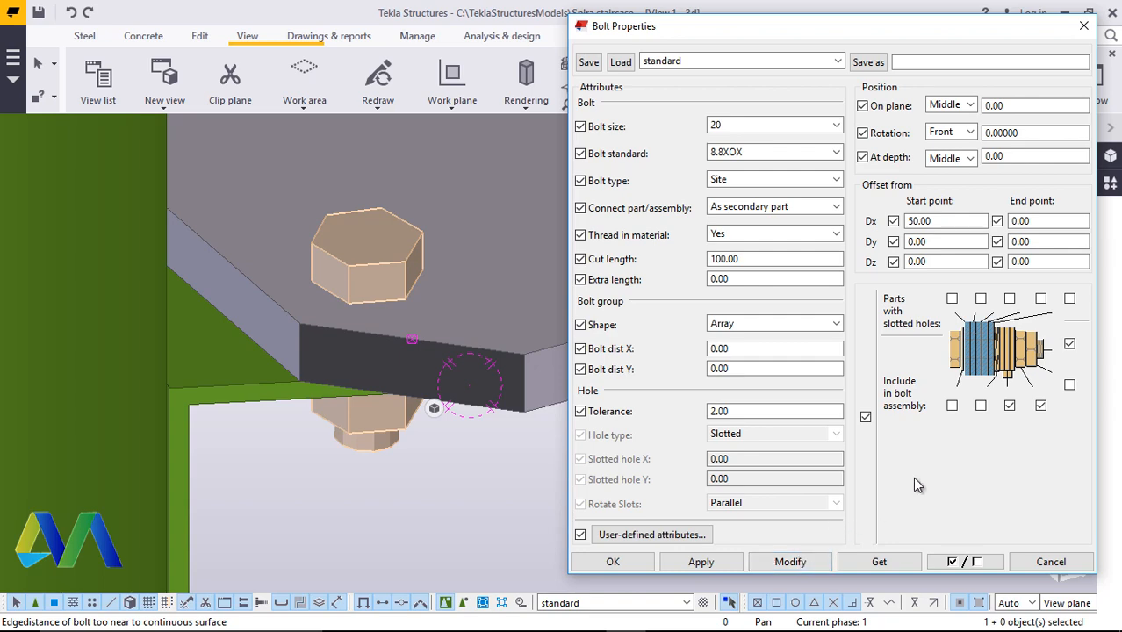
left_click(632, 563)
Add a second washer to the bolt assembly
left_click(590, 89)
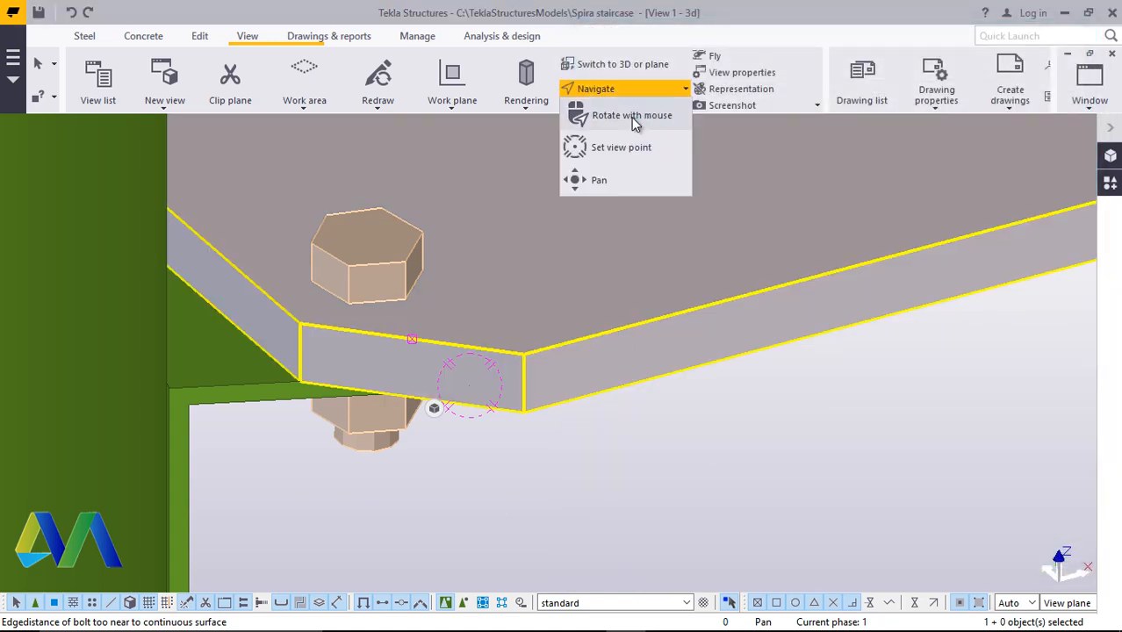
left_click(631, 118)
mouse_move(413, 386)
left_mouse_down()
mouse_move(321, 255)
mouse_move(211, 258)
mouse_move(197, 226)
mouse_move(388, 305)
mouse_move(366, 365)
mouse_move(252, 365)
mouse_move(434, 385)
left_mouse_up()
scroll(385, 253, "up", 3)
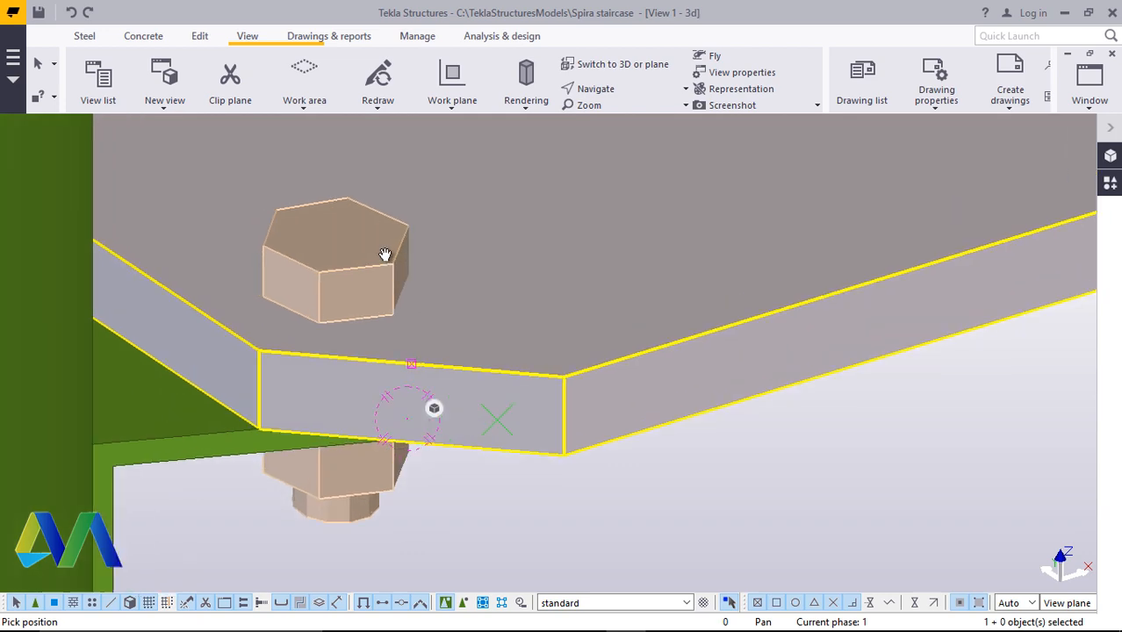
right_click(350, 248)
left_click(372, 259)
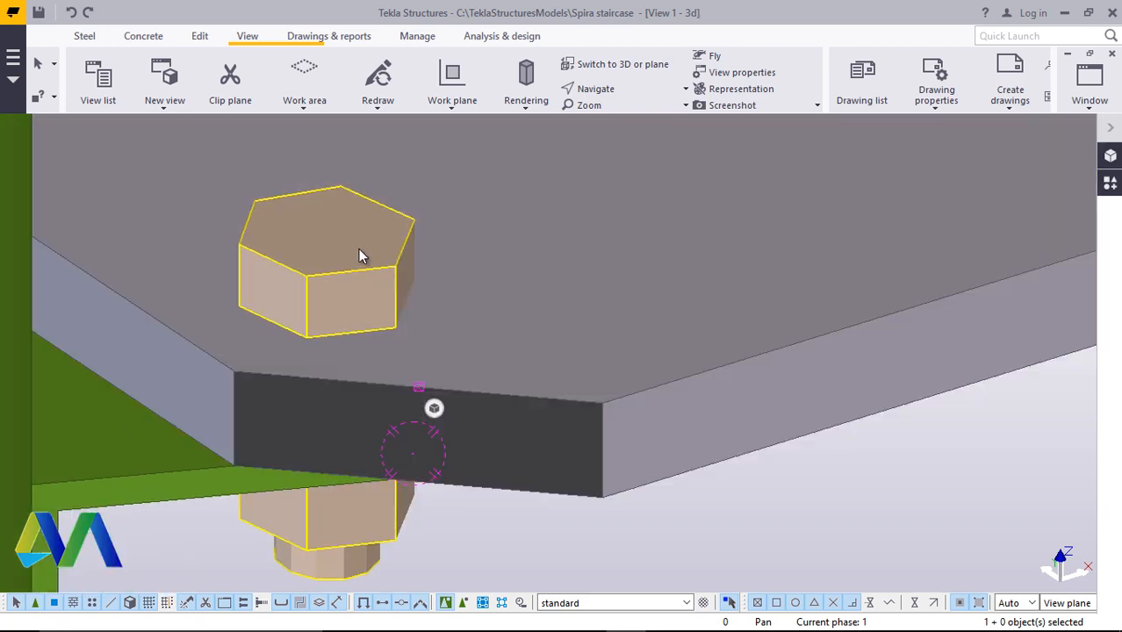
double_click(358, 249)
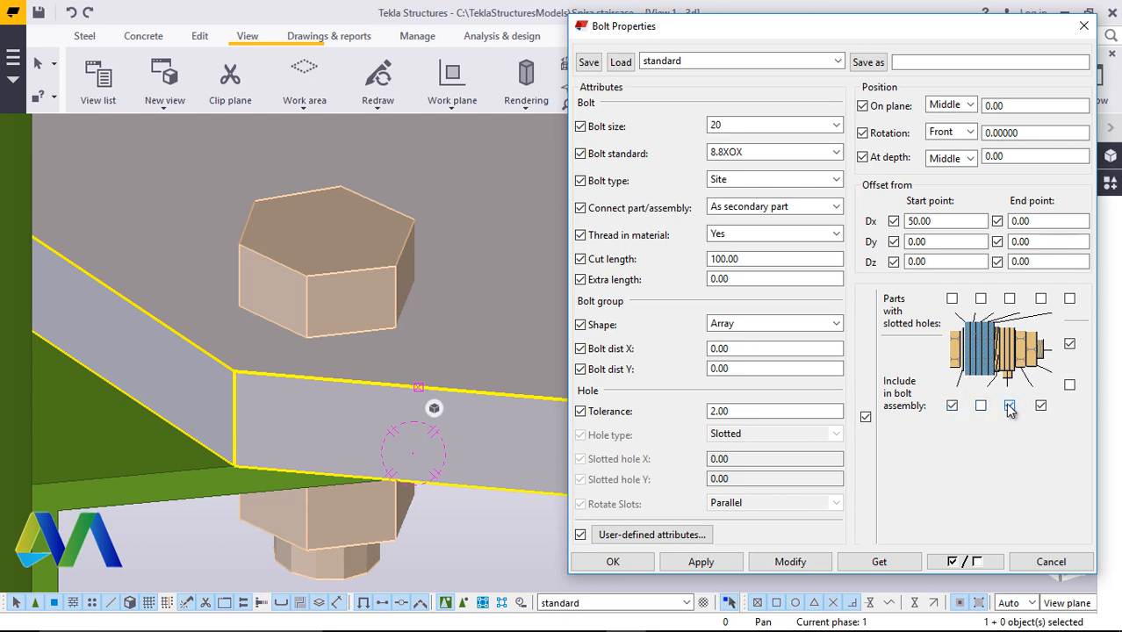
left_click(980, 406)
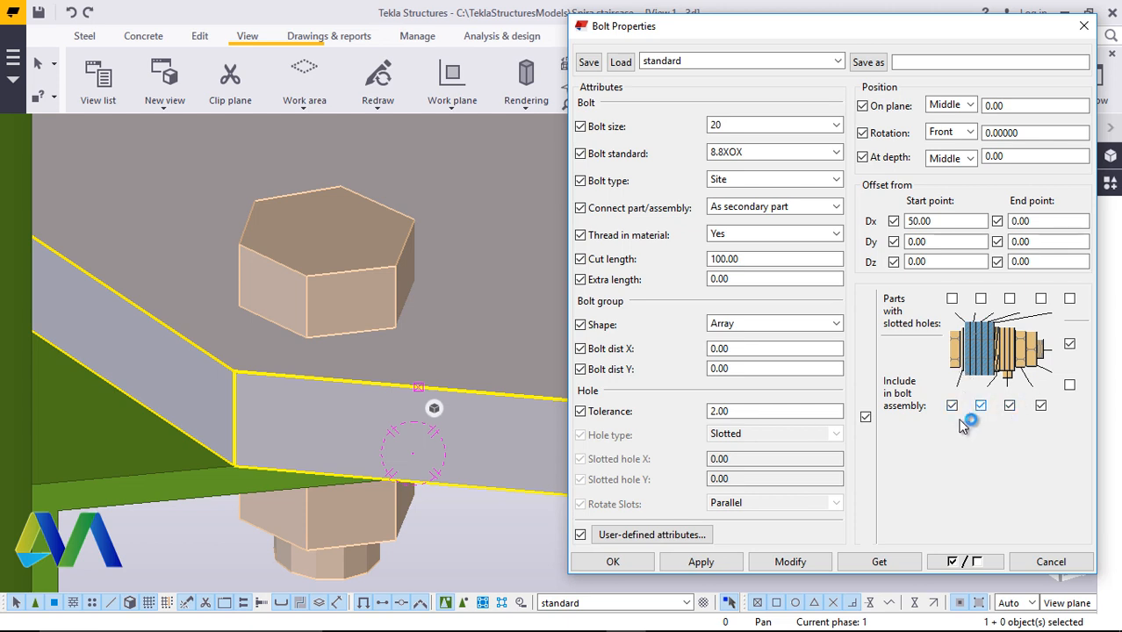
left_click(801, 565)
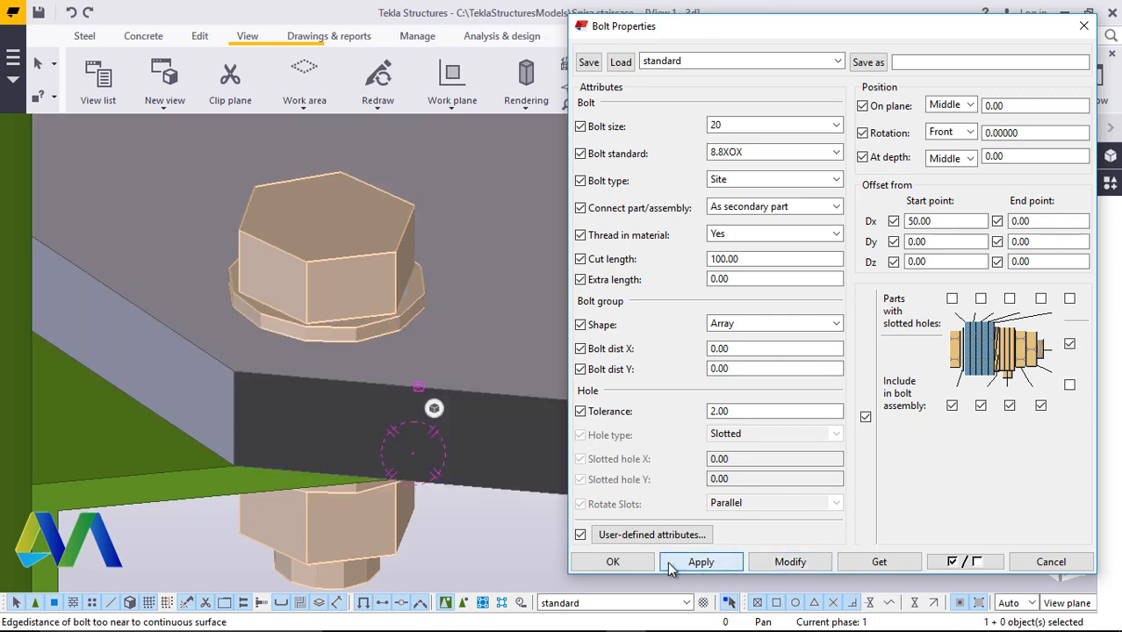
left_click(613, 562)
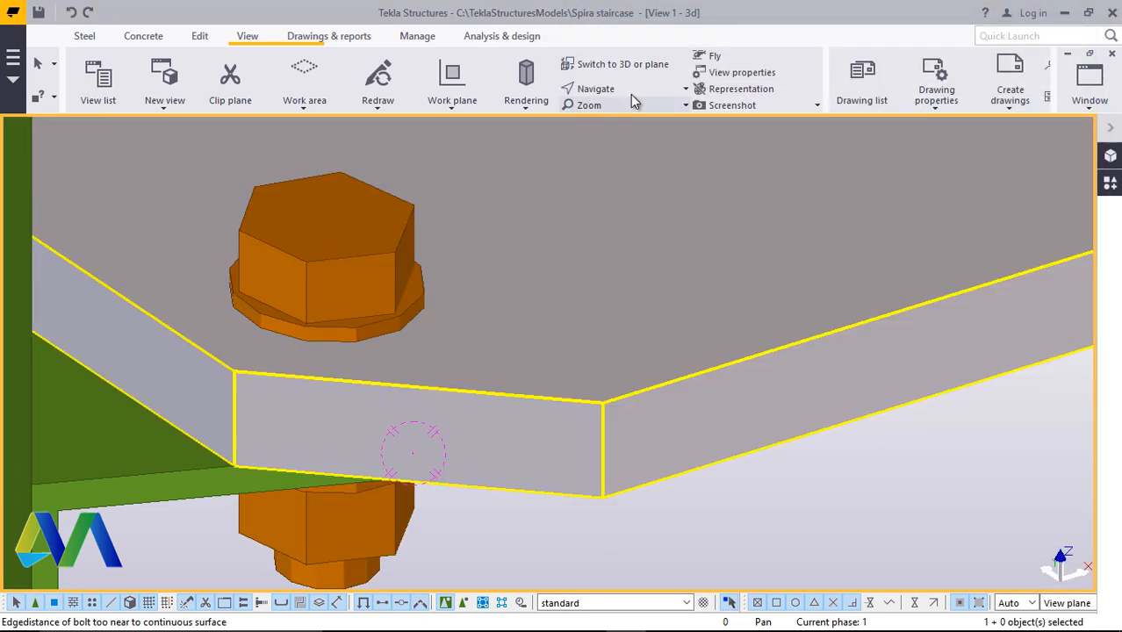
Rotate and zoom the view to examine the bolt from above, and open its properties
left_click(625, 92)
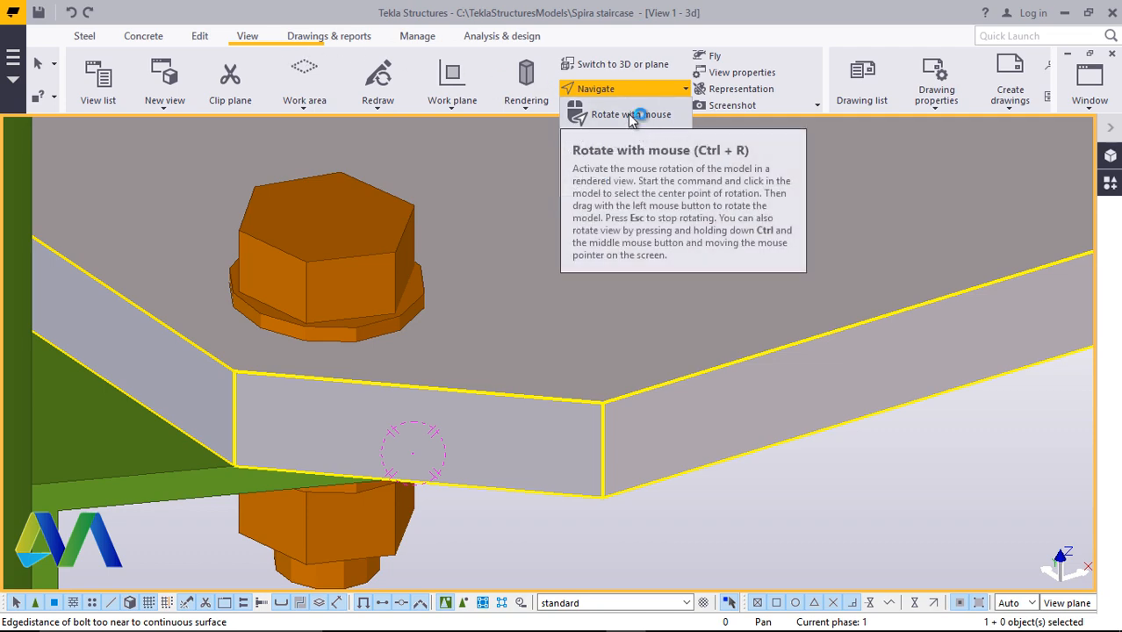
left_click(630, 115)
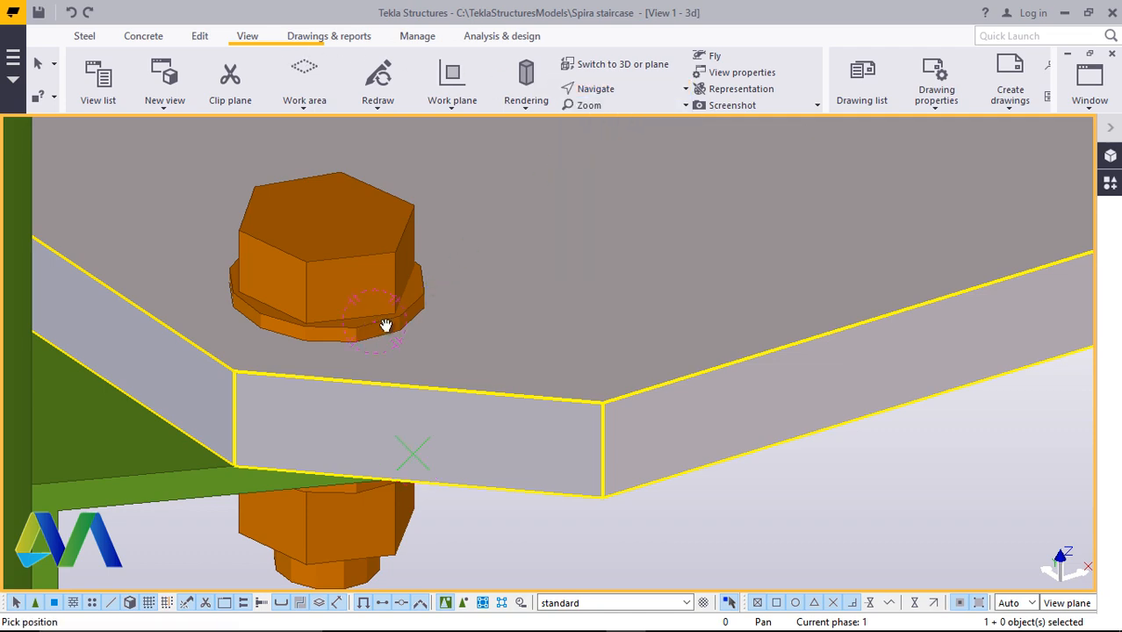
left_click_drag(385, 326, 249, 250)
scroll(505, 303, "down", 3)
left_click_drag(417, 385, 645, 249)
right_click(645, 248)
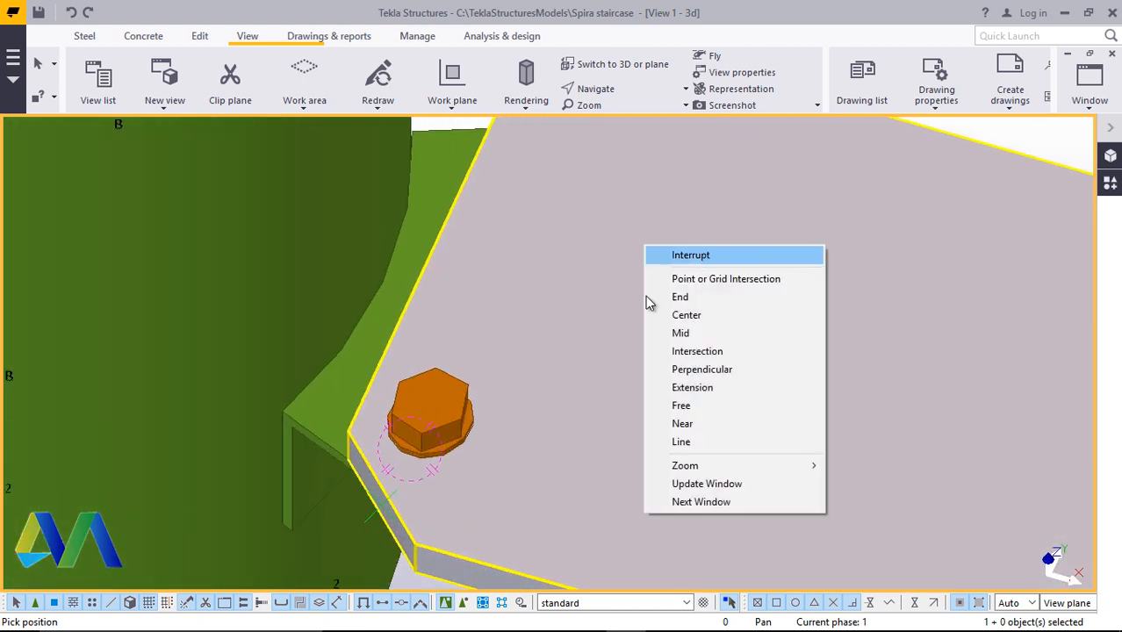
left_click_drag(648, 303, 481, 384)
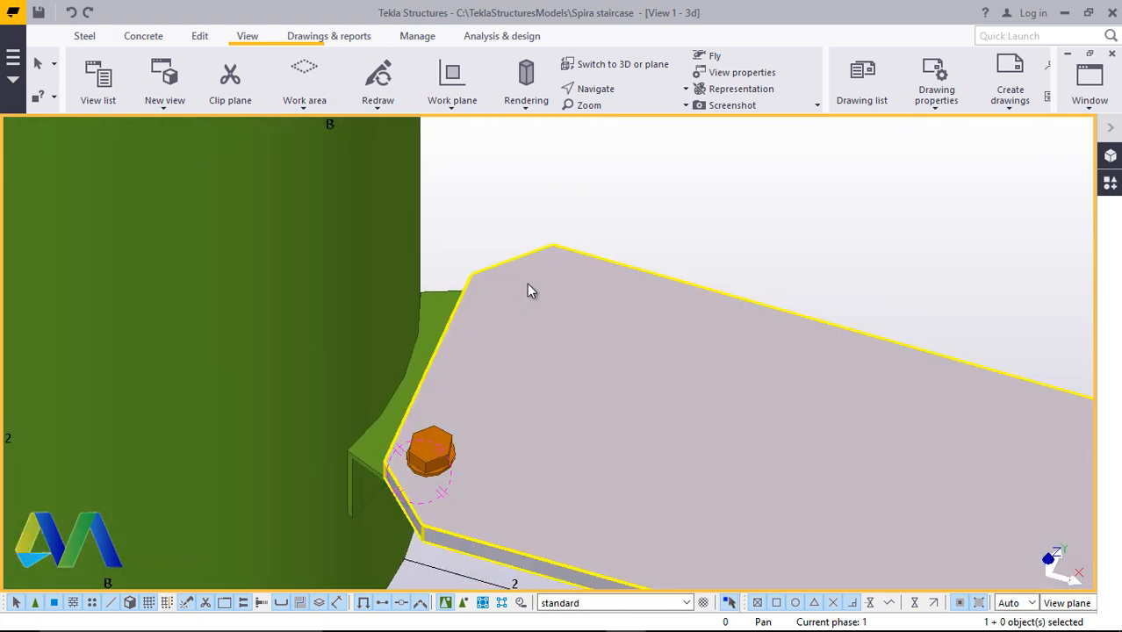
left_click(450, 434)
scroll(450, 434, "up", 4)
double_click(450, 434)
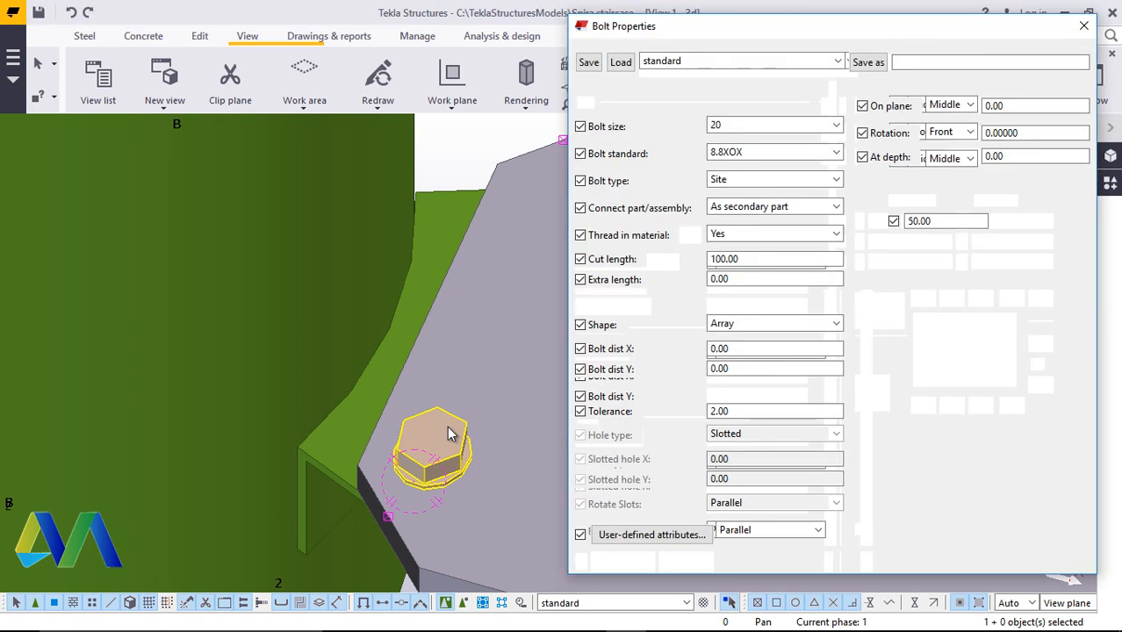
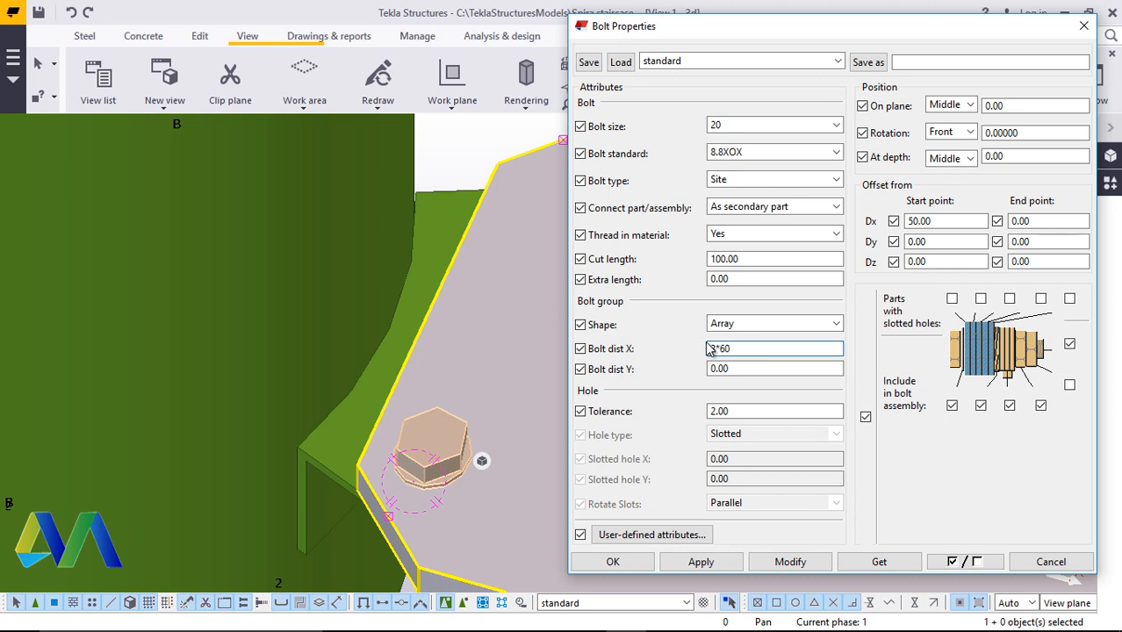
Apply a bolt spacing of 3*60 along X to the bolt group and close its properties
left_click(789, 561)
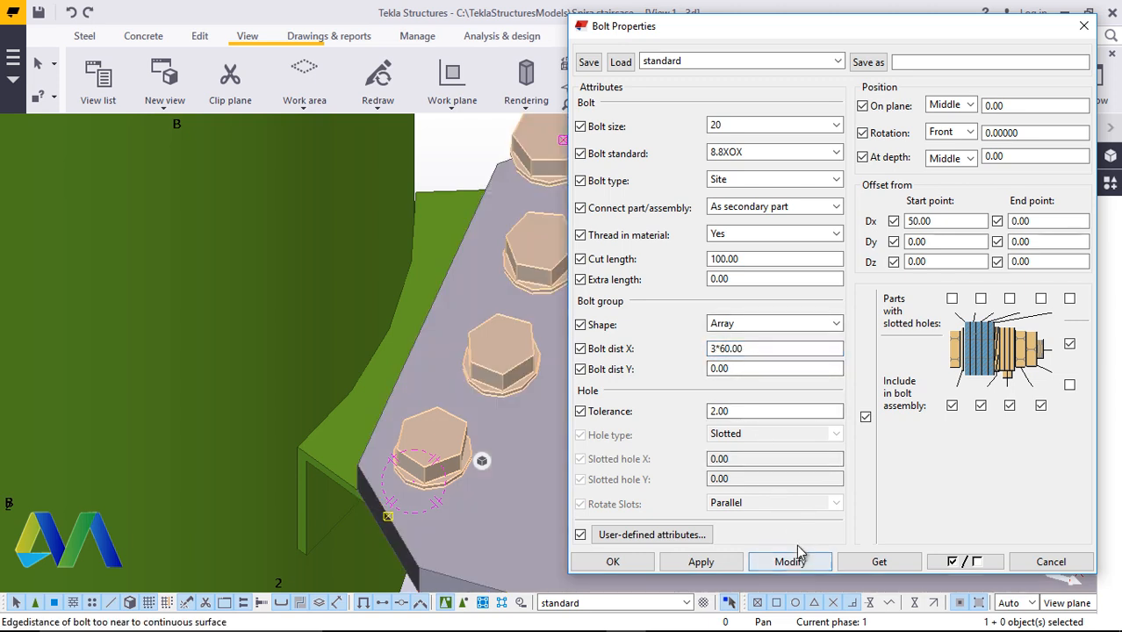
left_click(637, 567)
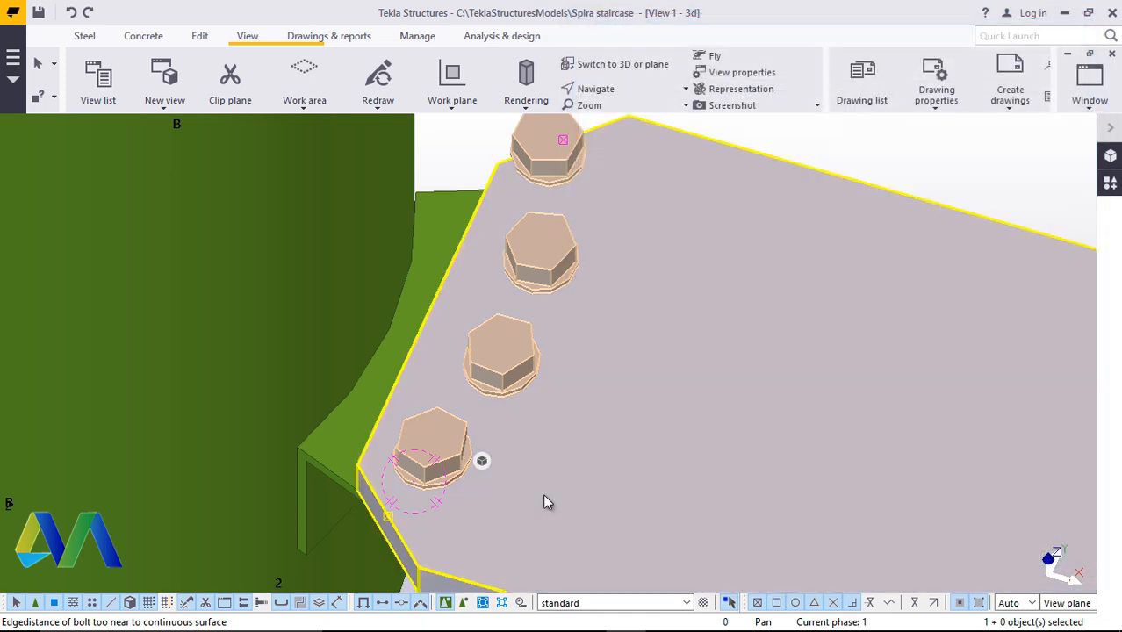
Reopen the bolt group's properties and change its X spacing to 2*60
scroll(541, 493, "down", 2)
scroll(576, 292, "up", 2)
scroll(550, 394, "down", 2)
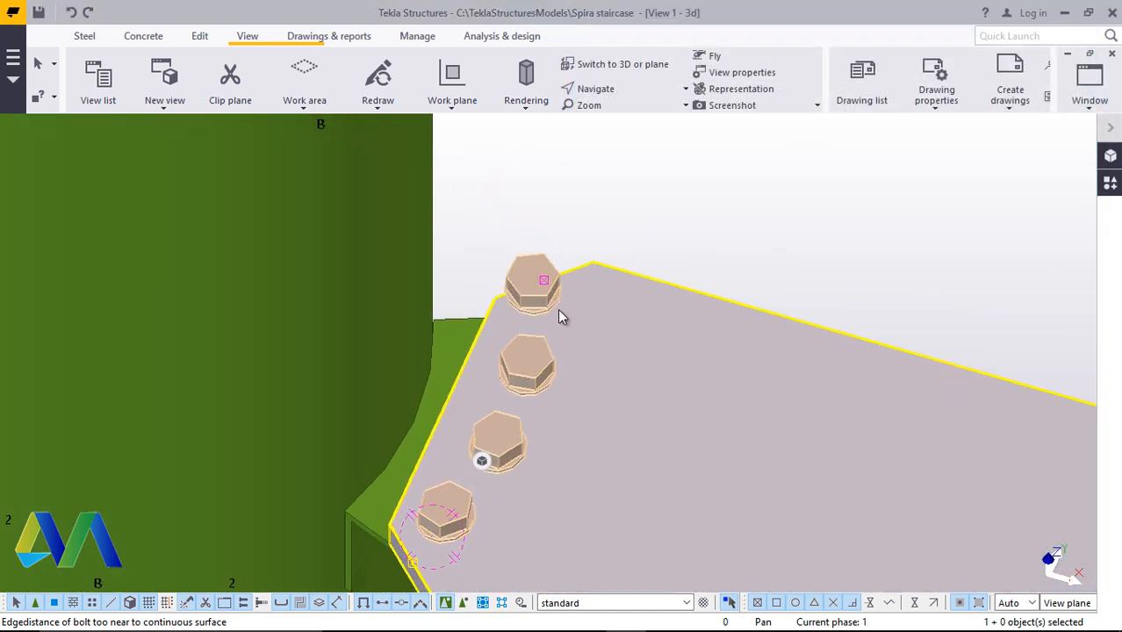
scroll(553, 351, "up", 2)
double_click(548, 367)
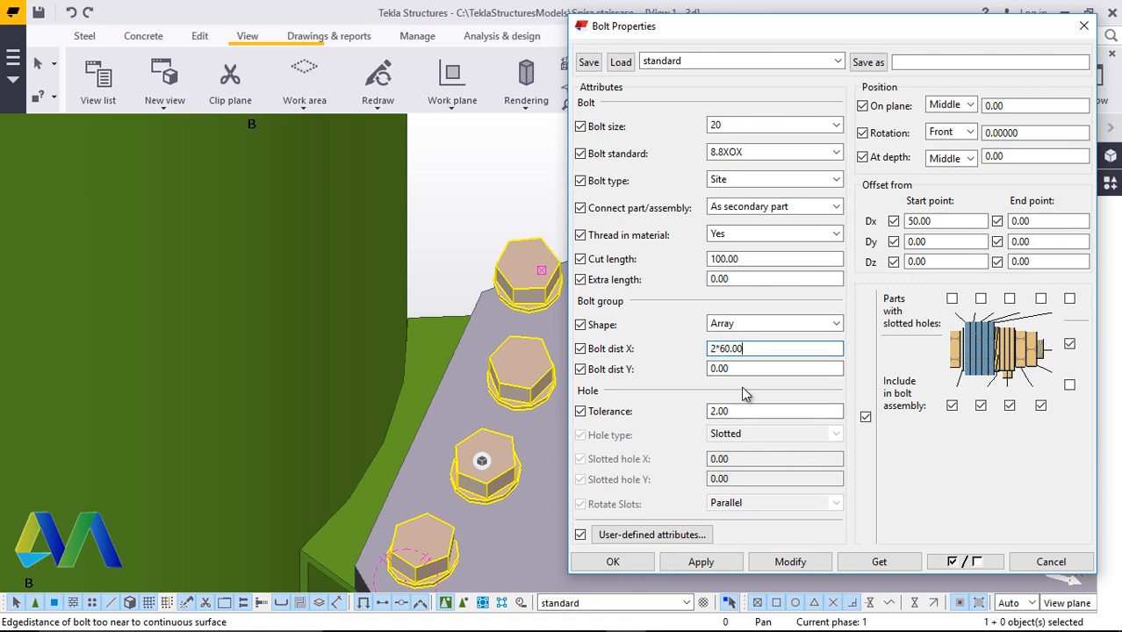
left_click(788, 563)
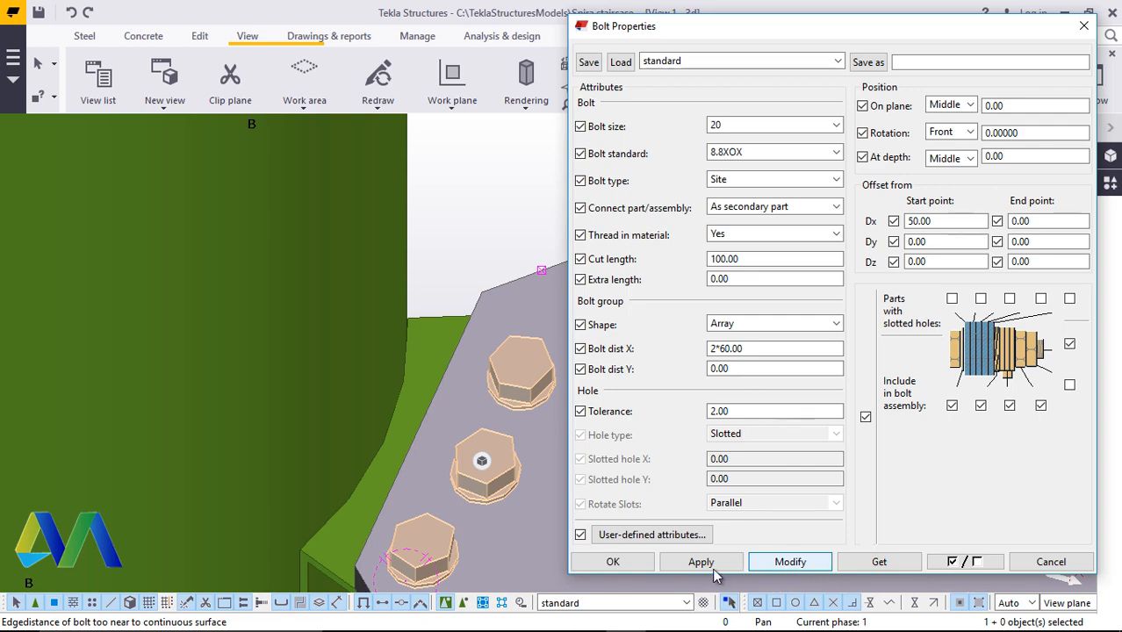
left_click(613, 562)
Set the bolt group's start-point Dx offset to 70 mm
scroll(482, 460, "down", 2)
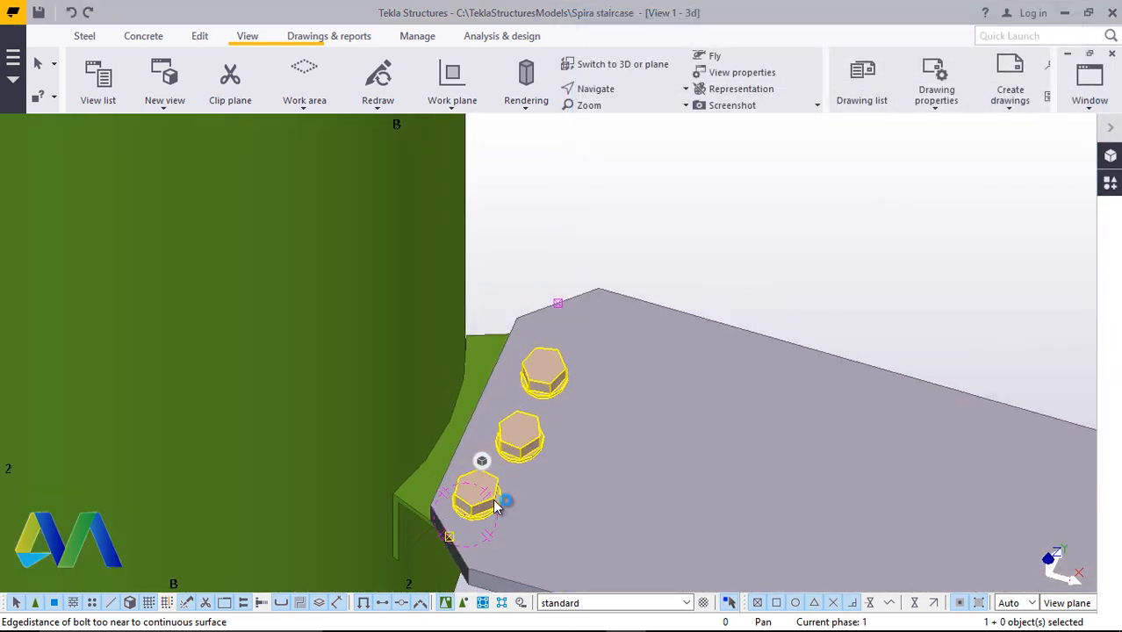
scroll(466, 517, "up", 4)
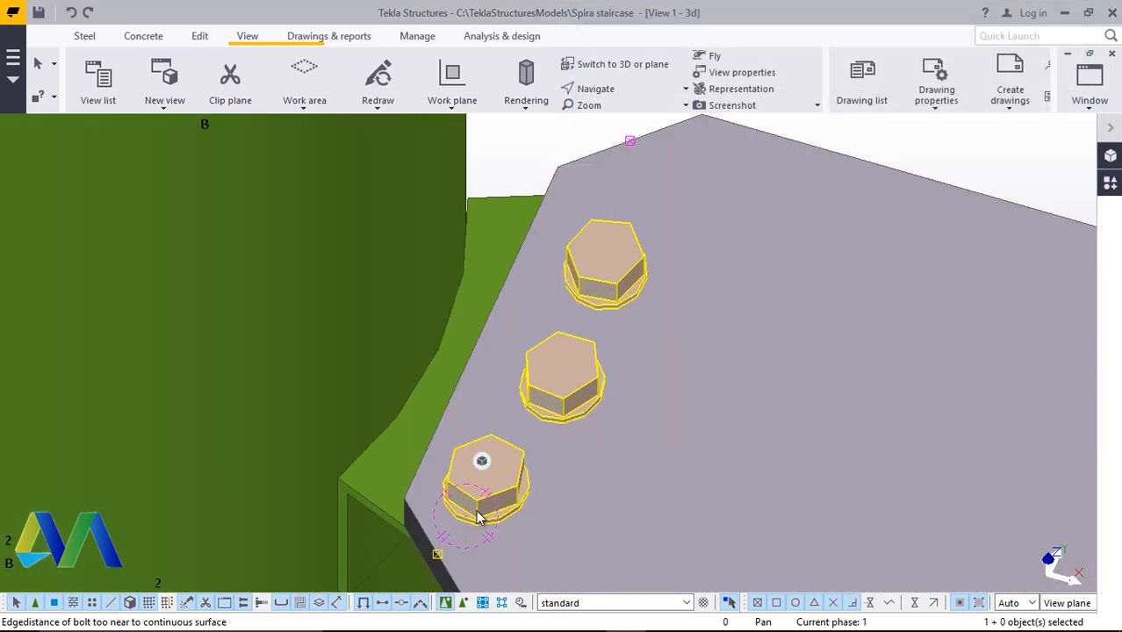
scroll(456, 526, "down", 1)
middle_click_drag(456, 527, 386, 505, "ctrl")
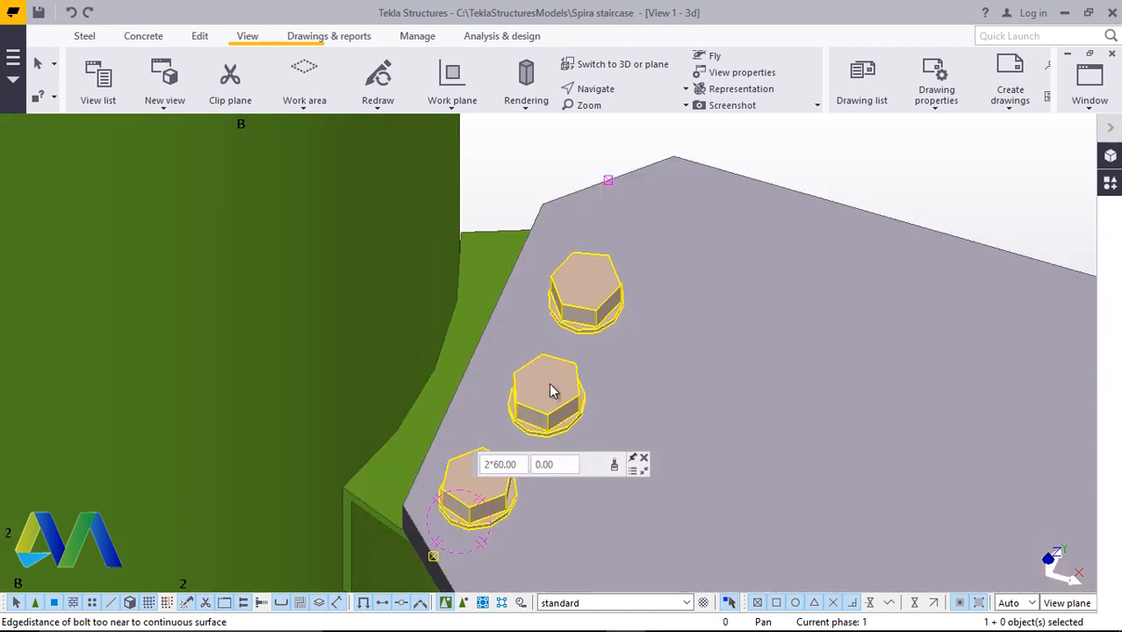
double_click(548, 391)
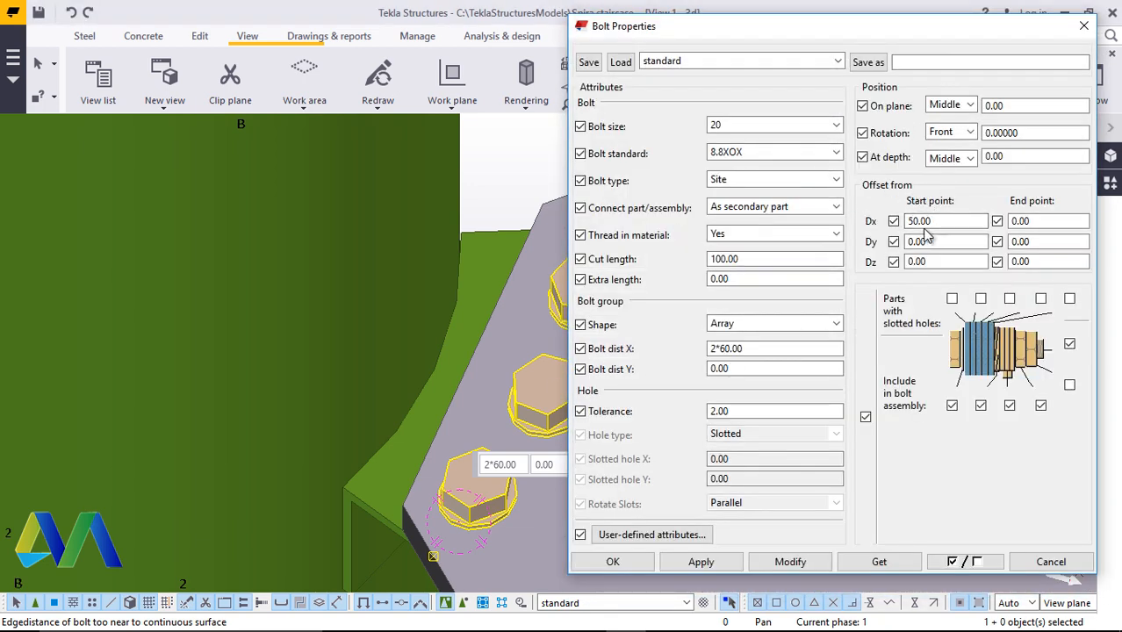
left_click(937, 220)
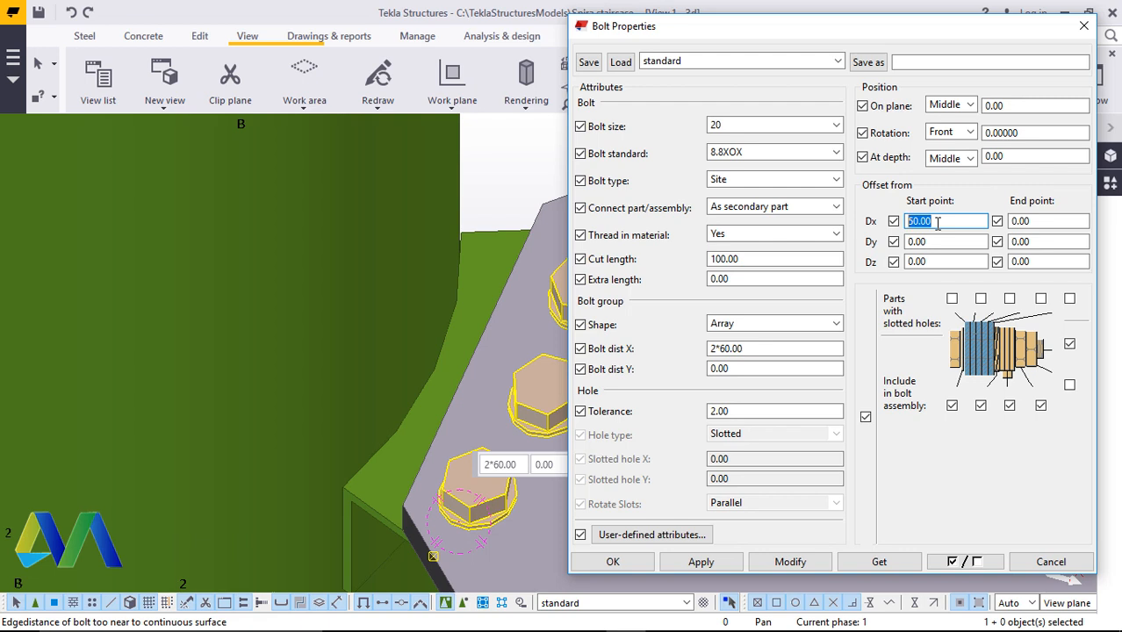
type("70")
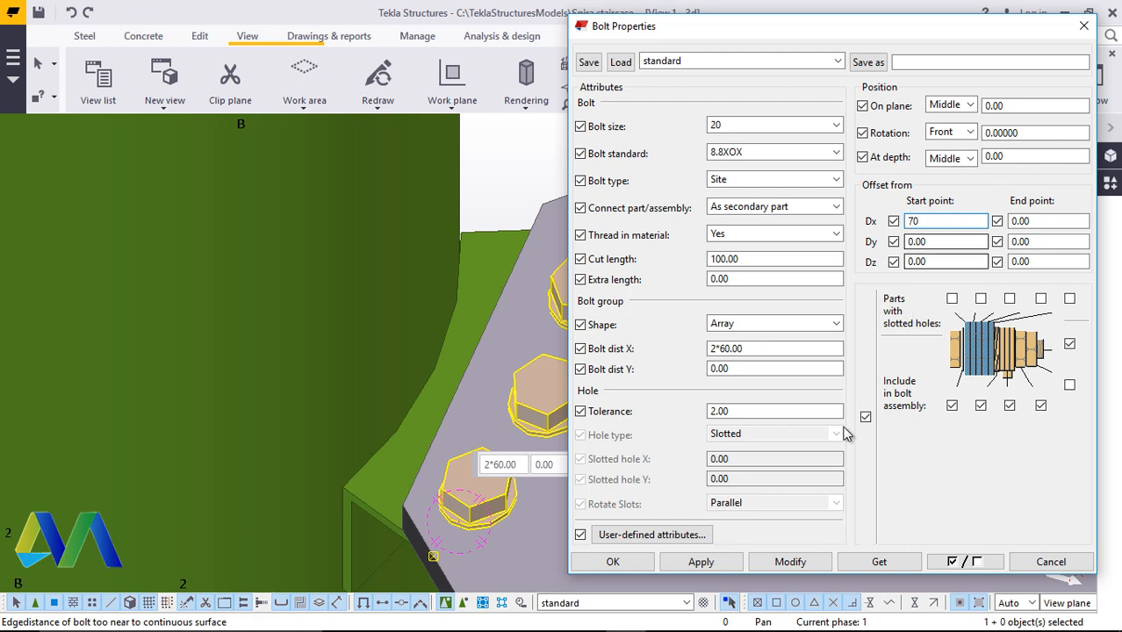
left_click(790, 564)
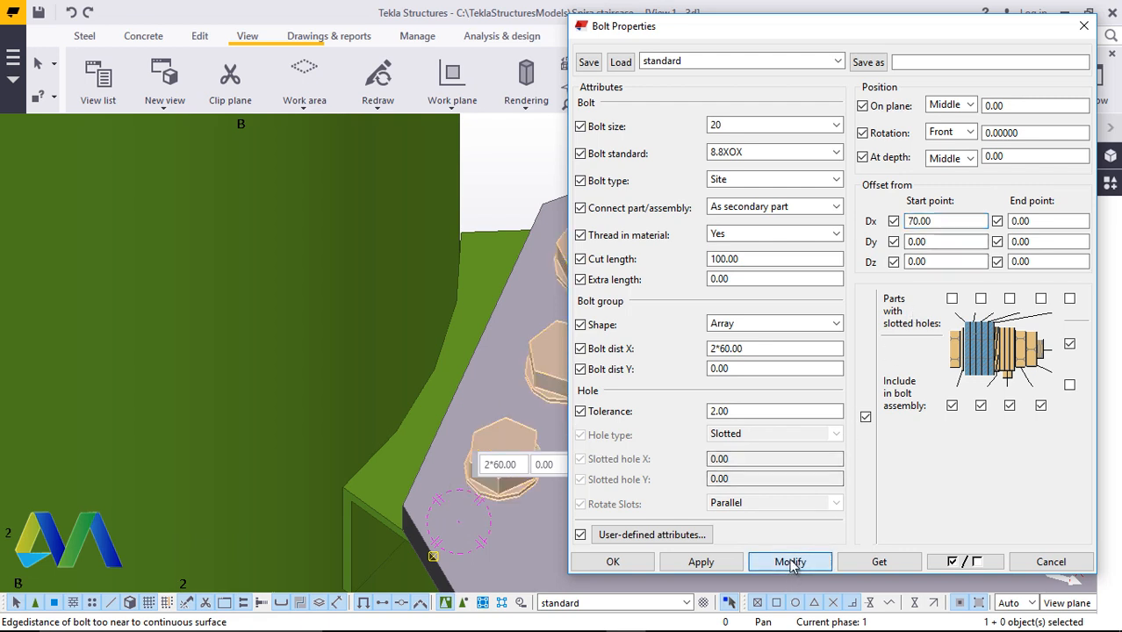
left_click(628, 565)
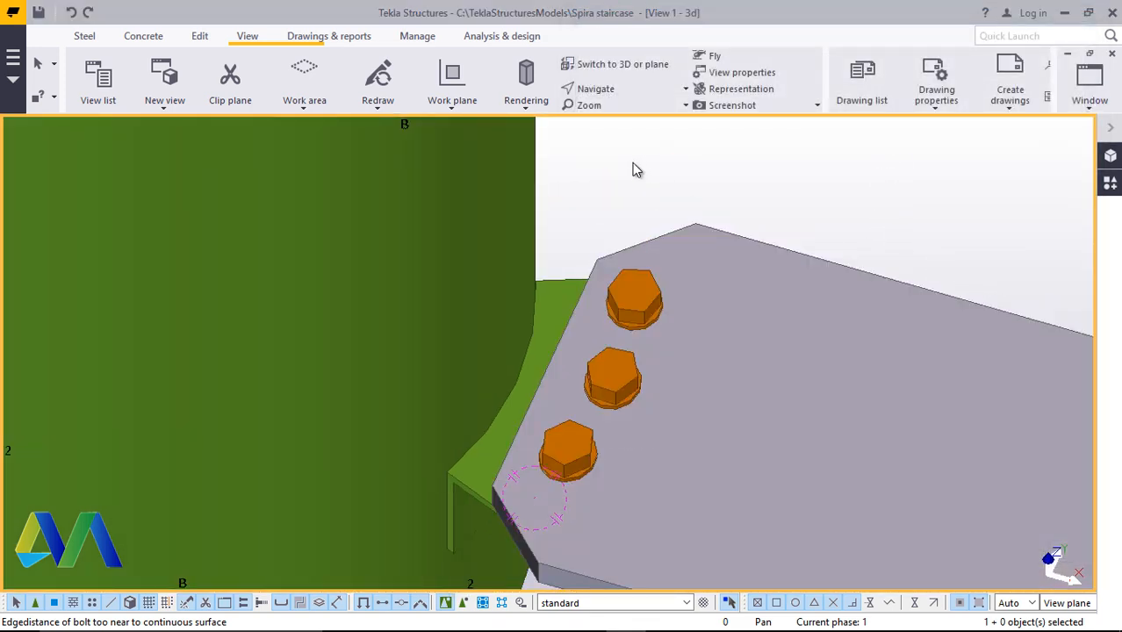
Set a view point and orbit around the column to examine the bolted step plate
left_click(625, 89)
left_click(645, 144)
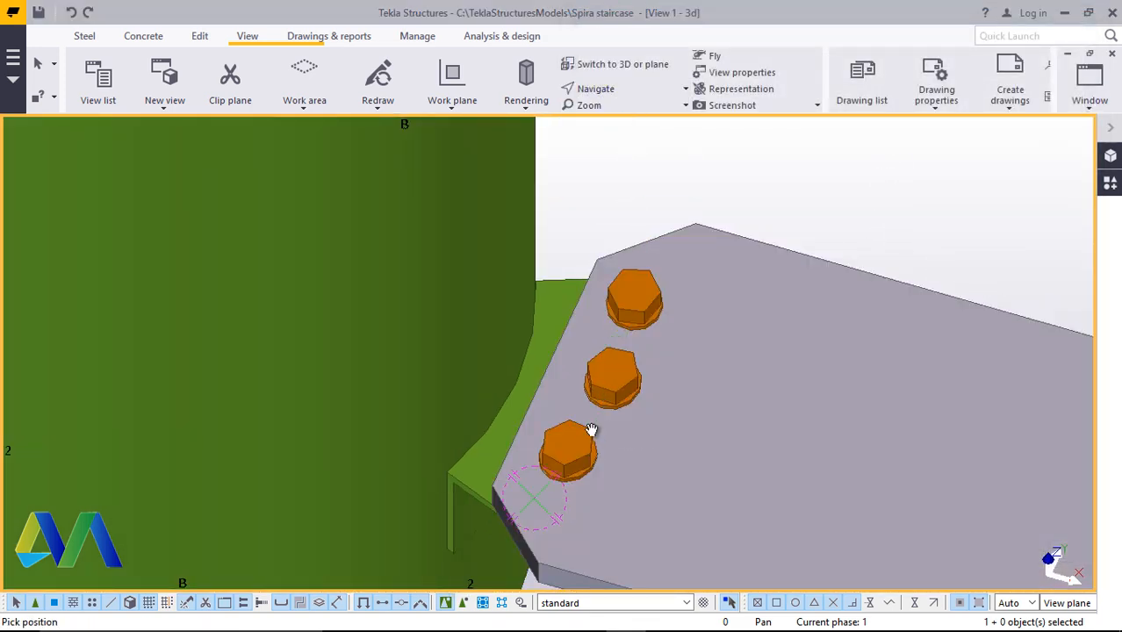
left_click_drag(595, 412, 578, 268)
scroll(606, 398, "down", 3)
left_click_drag(605, 398, 606, 513)
scroll(589, 449, "down", 2)
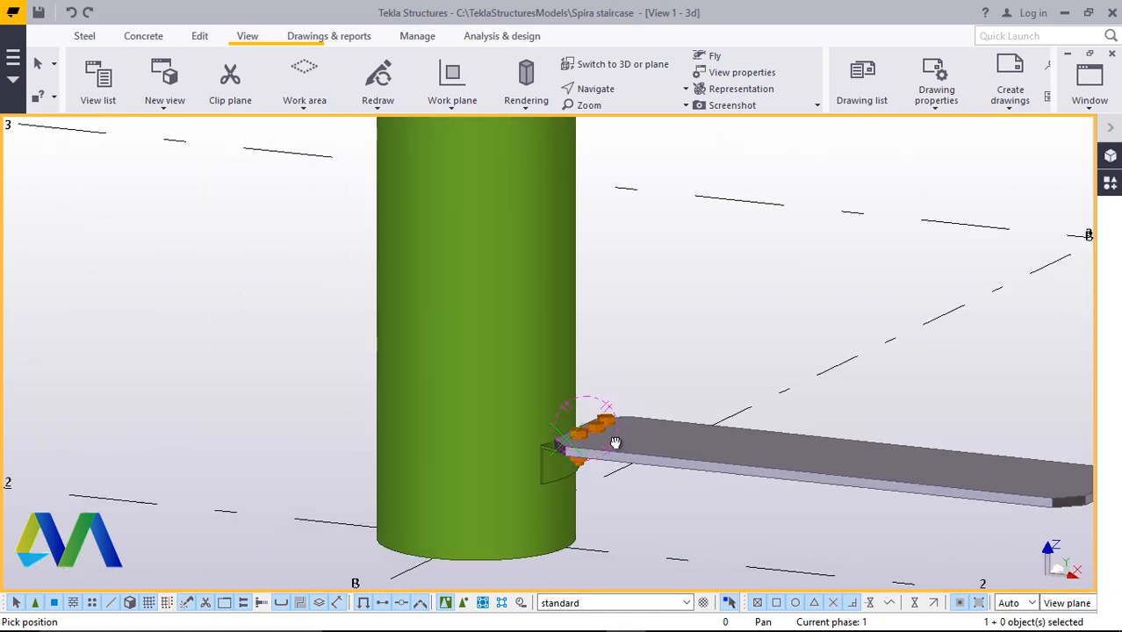
middle_click_drag(616, 442, 689, 551, "ctrl")
scroll(487, 468, "down", 4)
mouse_move(537, 451)
middle_mouse_down("ctrl")
mouse_move(450, 433)
mouse_move(533, 446)
mouse_move(555, 475)
mouse_move(555, 420)
mouse_move(526, 462)
middle_mouse_up("ctrl")
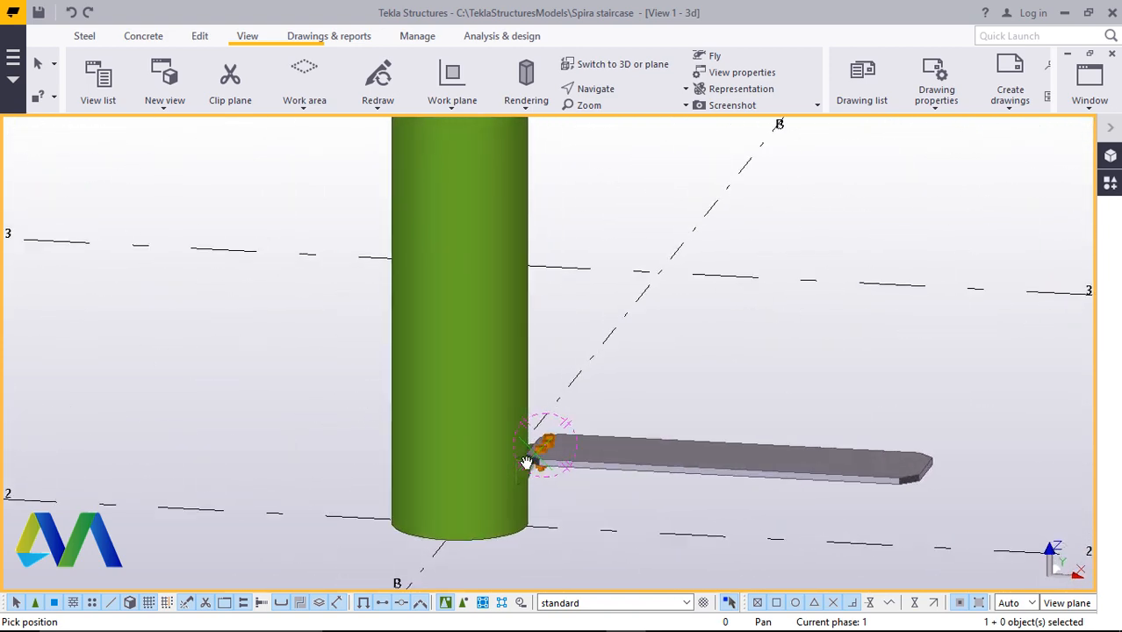
scroll(531, 460, "up", 5)
scroll(540, 452, "down", 3)
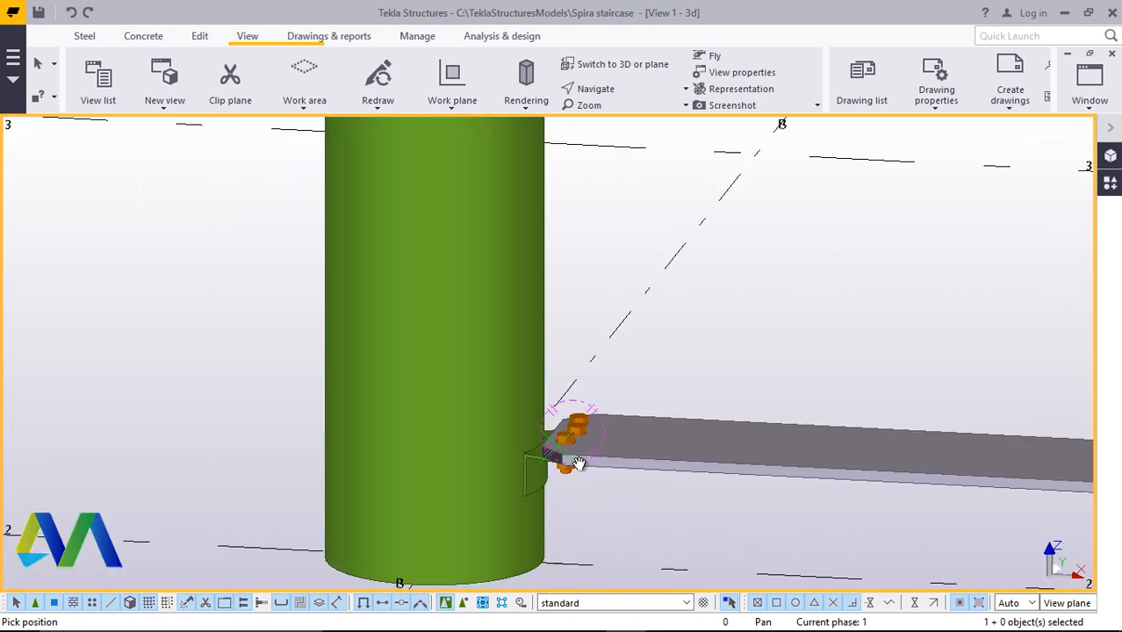
scroll(583, 461, "down", 3)
scroll(562, 474, "down", 5)
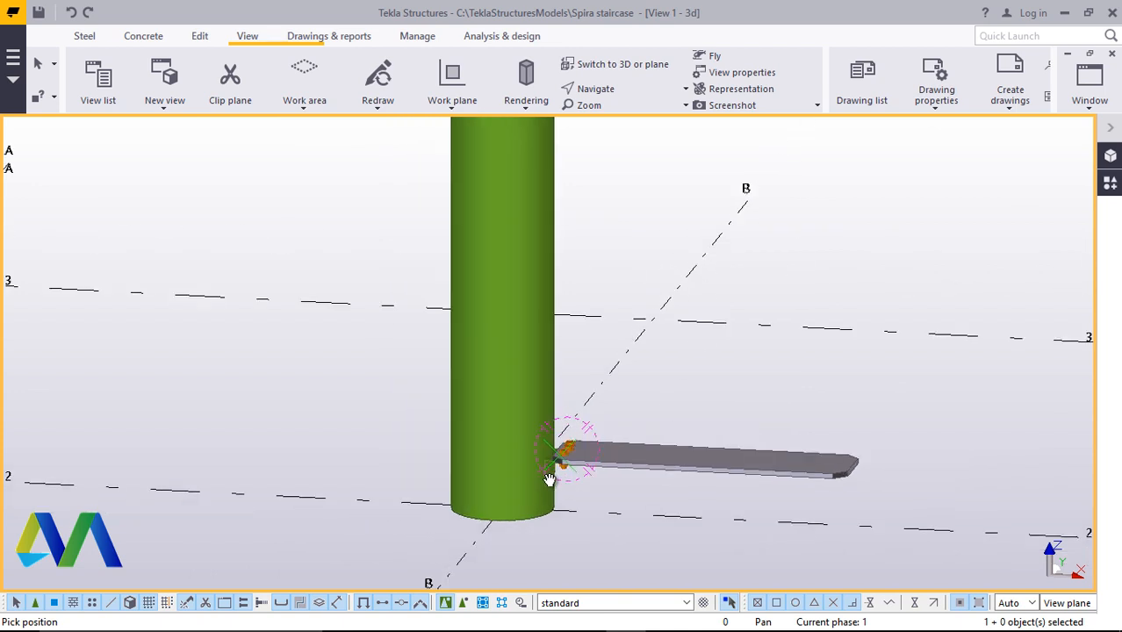
scroll(588, 496, "up", 6)
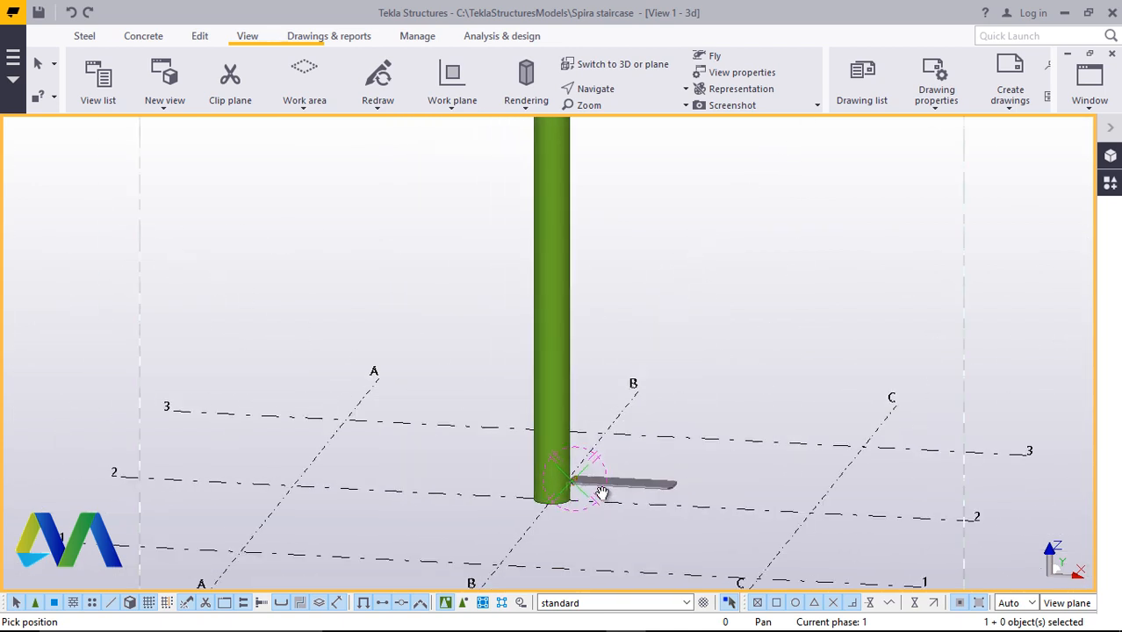
scroll(557, 487, "up", 3)
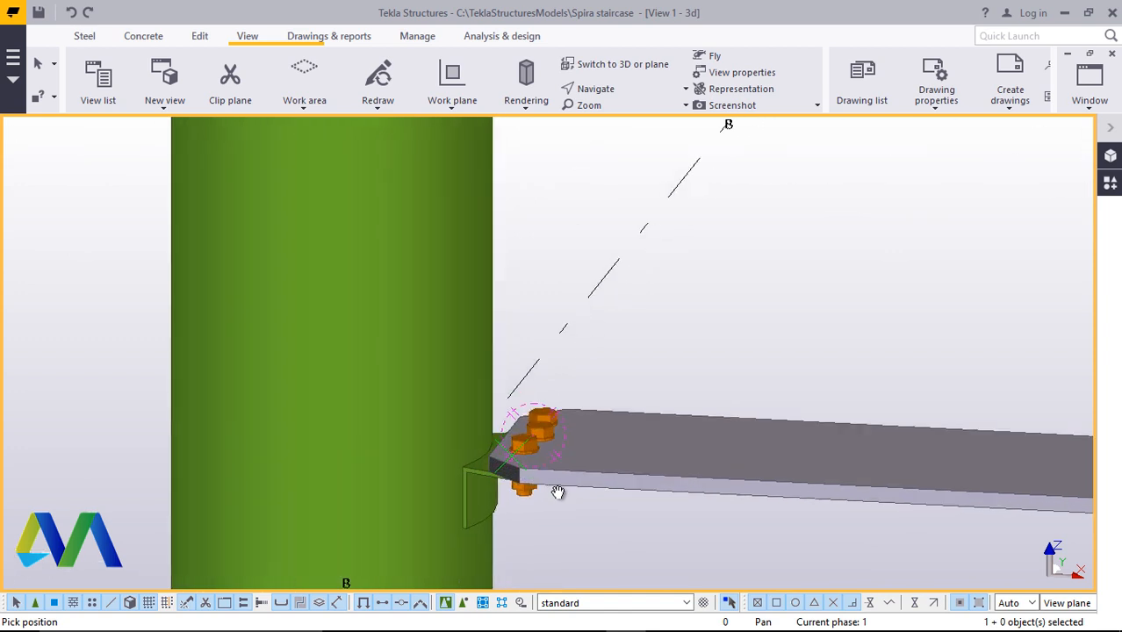
scroll(556, 490, "down", 4)
middle_click_drag(546, 472, 529, 513, "ctrl")
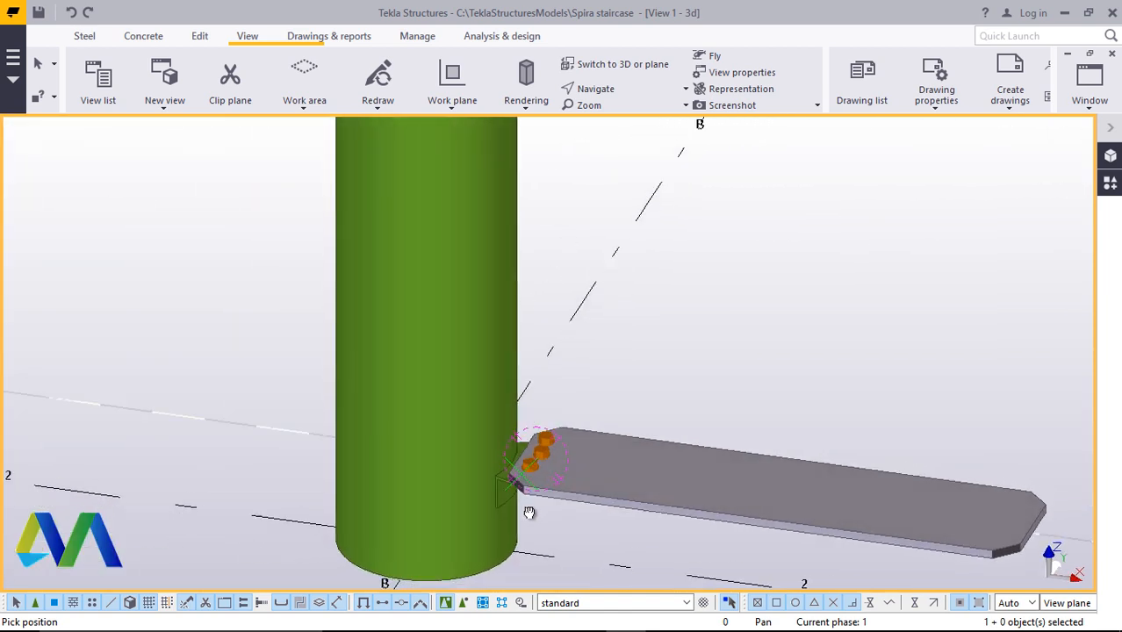
right_click(636, 356)
left_click(647, 368)
Rotate and zoom the view to inspect the step plate and bolts from other angles
scroll(632, 384, "down", 2)
scroll(567, 465, "up", 3)
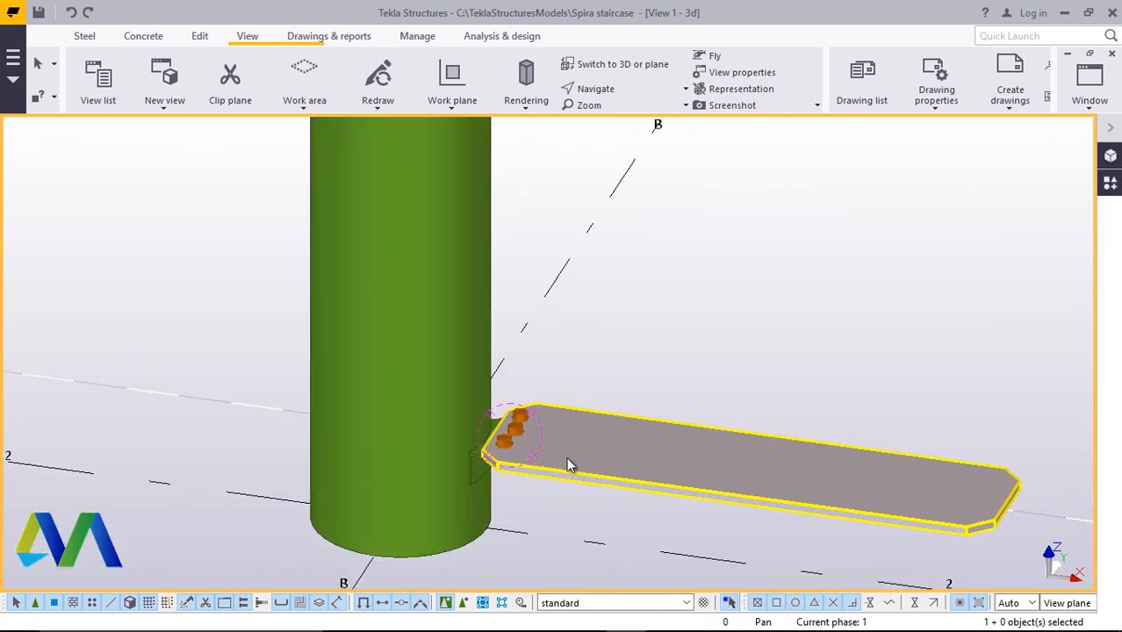
scroll(369, 478, "down", 1)
scroll(502, 467, "up", 5)
left_click(630, 91)
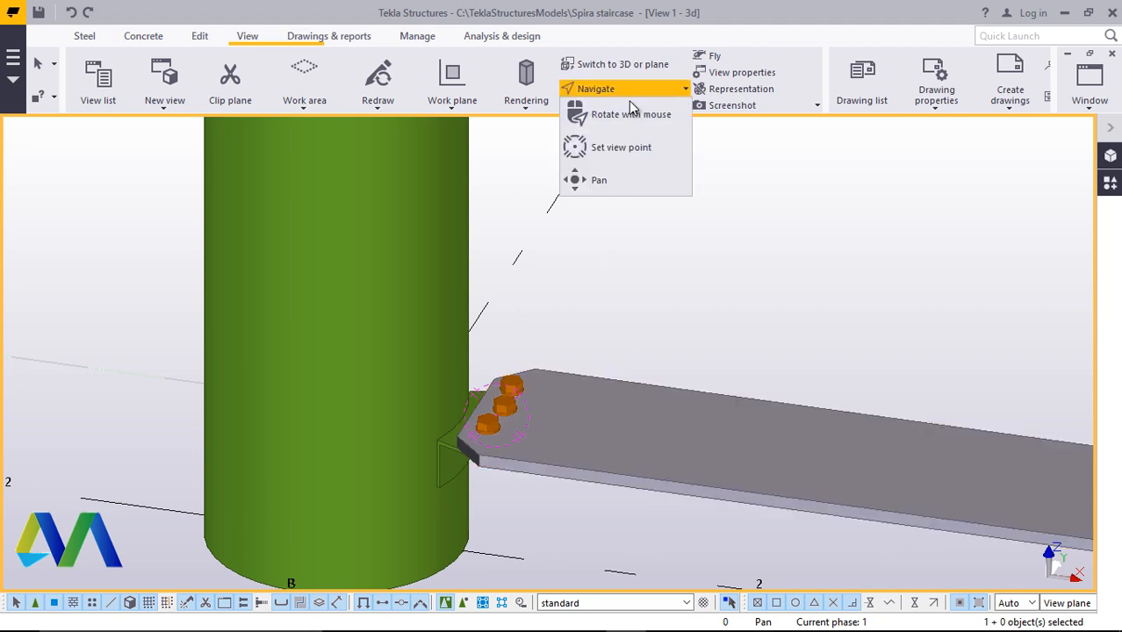
left_click(631, 114)
middle_click_drag(535, 406, 509, 452, "ctrl")
scroll(496, 427, "down", 2)
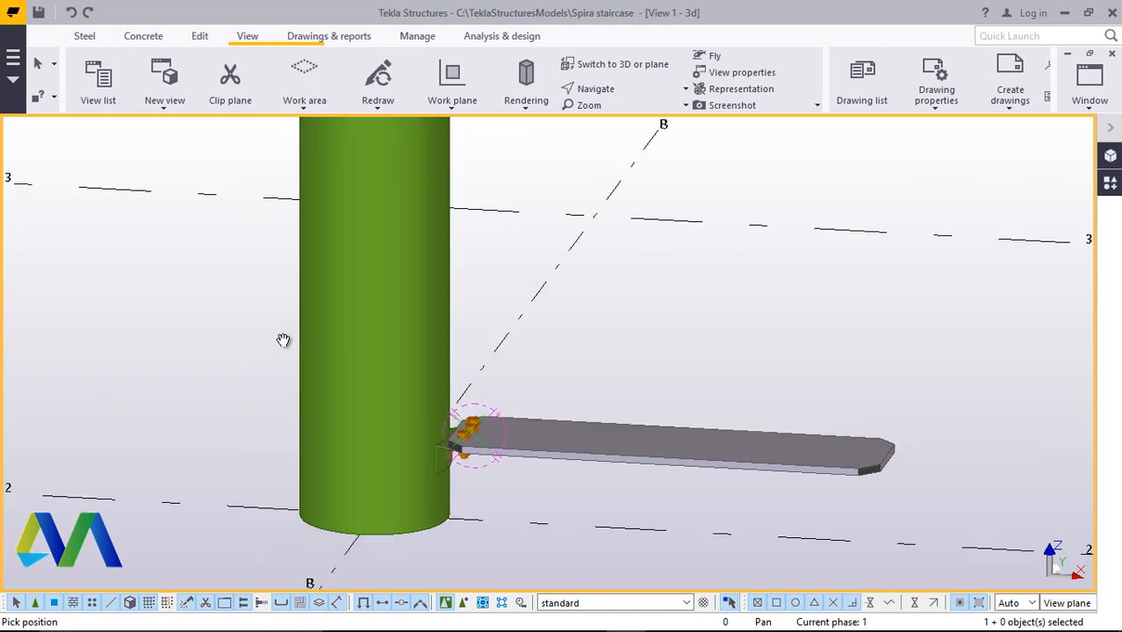
scroll(494, 361, "down", 5)
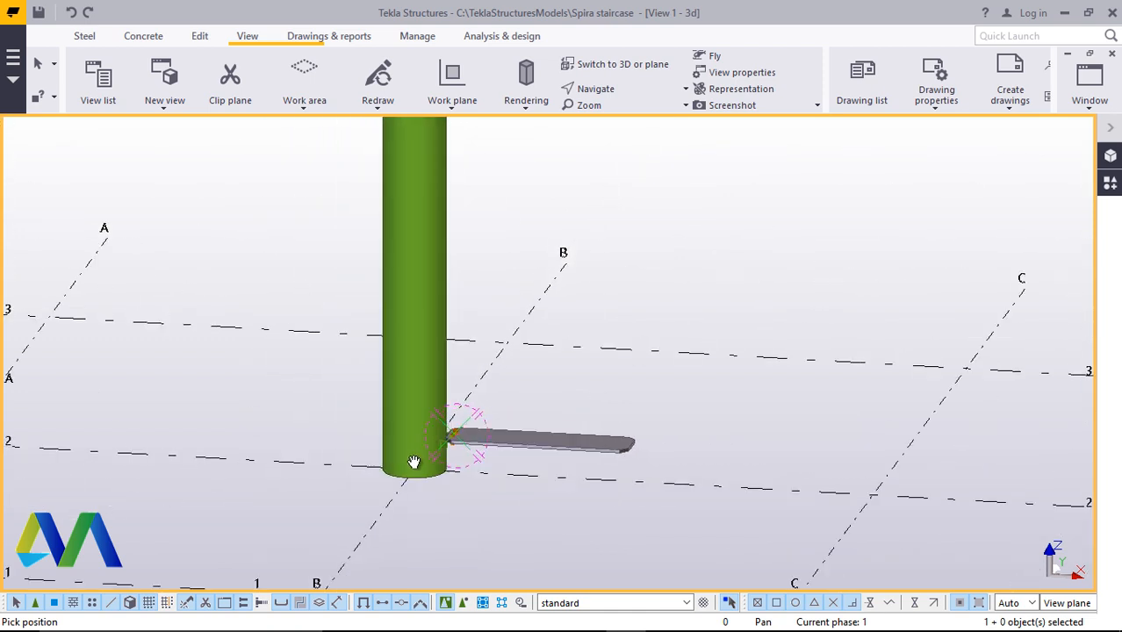
scroll(475, 451, "up", 3)
right_click(652, 211)
left_click(693, 220)
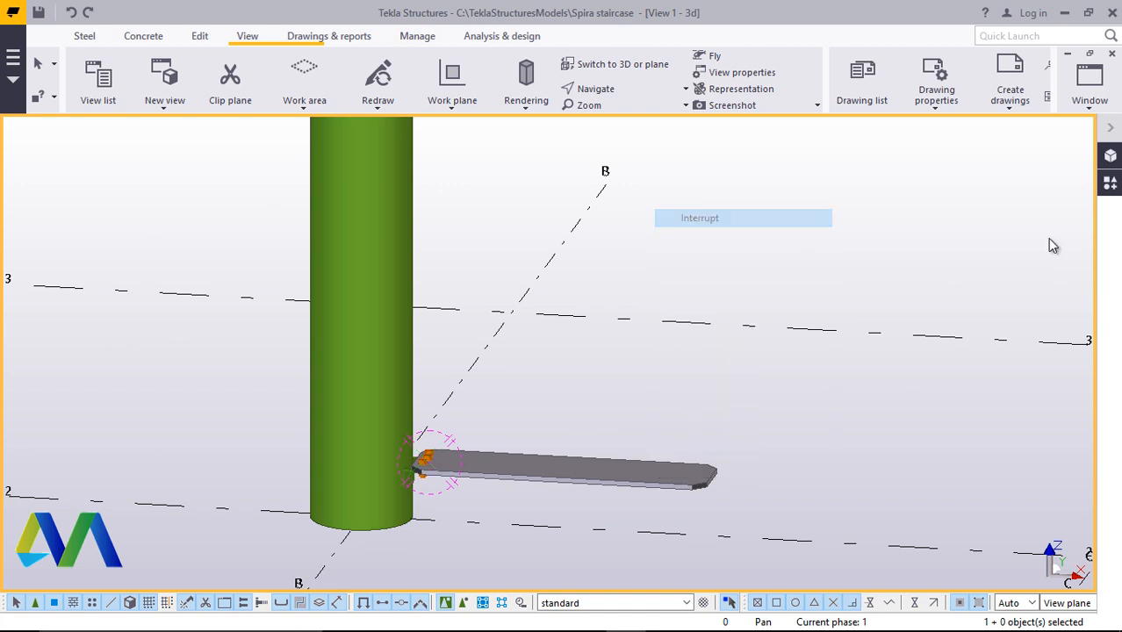
Search Applications & components for rad and open the Radial array tool
left_click(1109, 182)
left_click(901, 193)
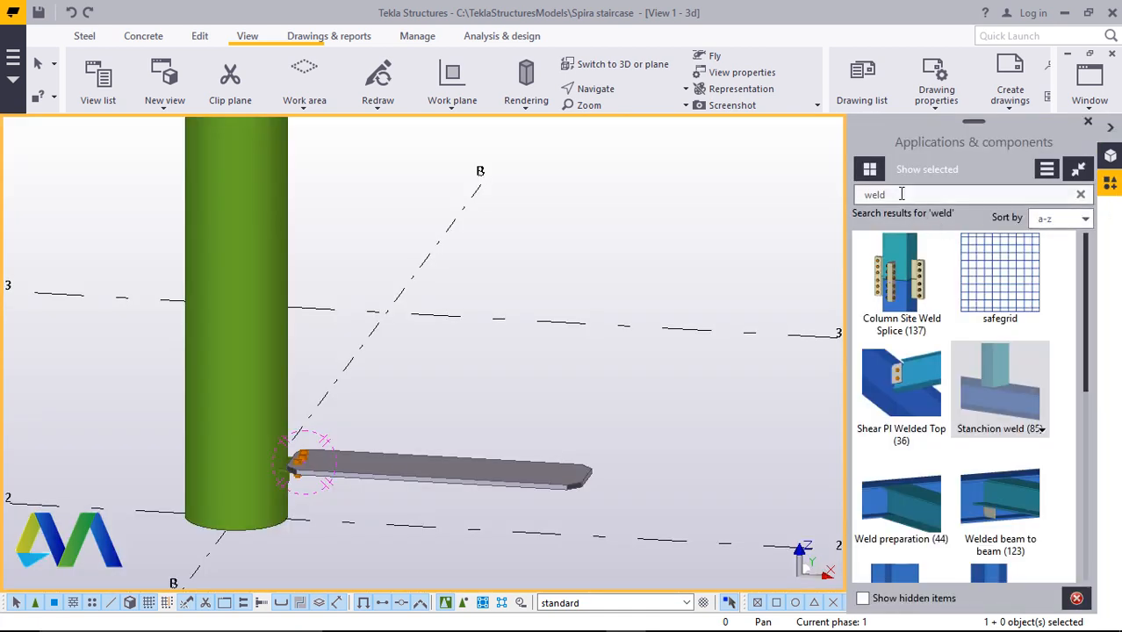
key("BackSpace")
key("BackSpace")
key("BackSpace")
key("BackSpace")
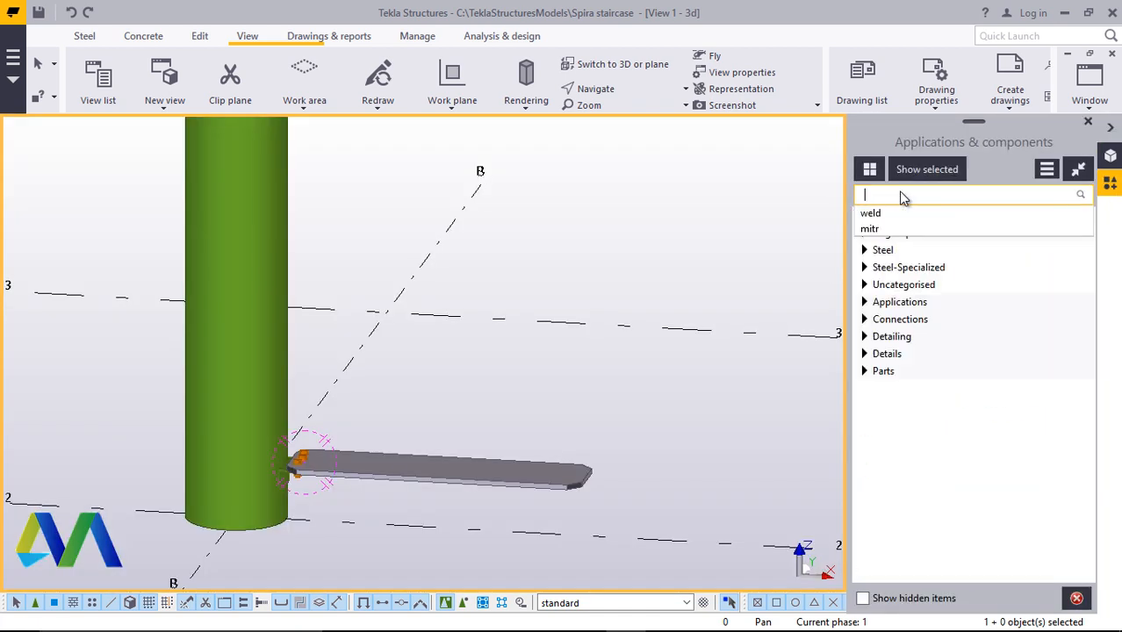
type("rad")
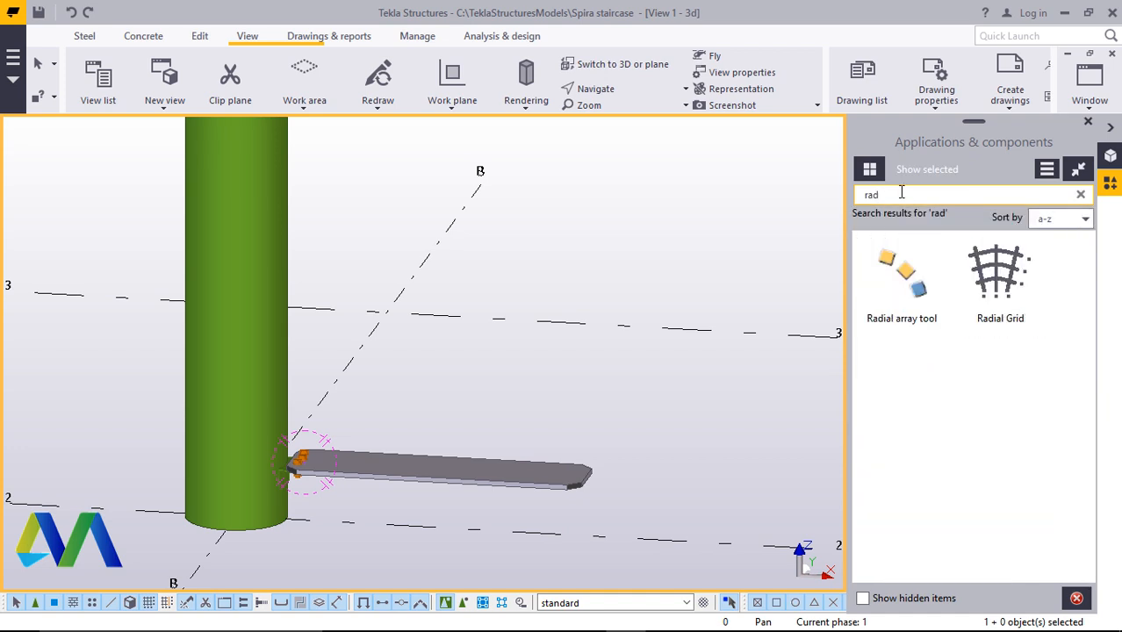
double_click(916, 288)
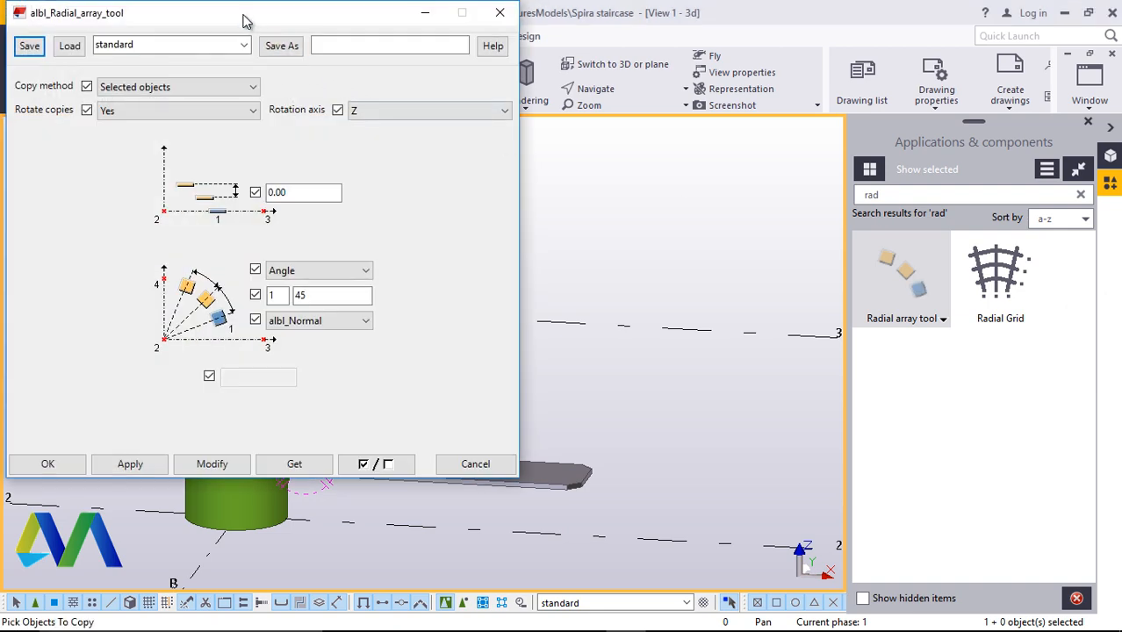
left_click_drag(246, 22, 721, 110)
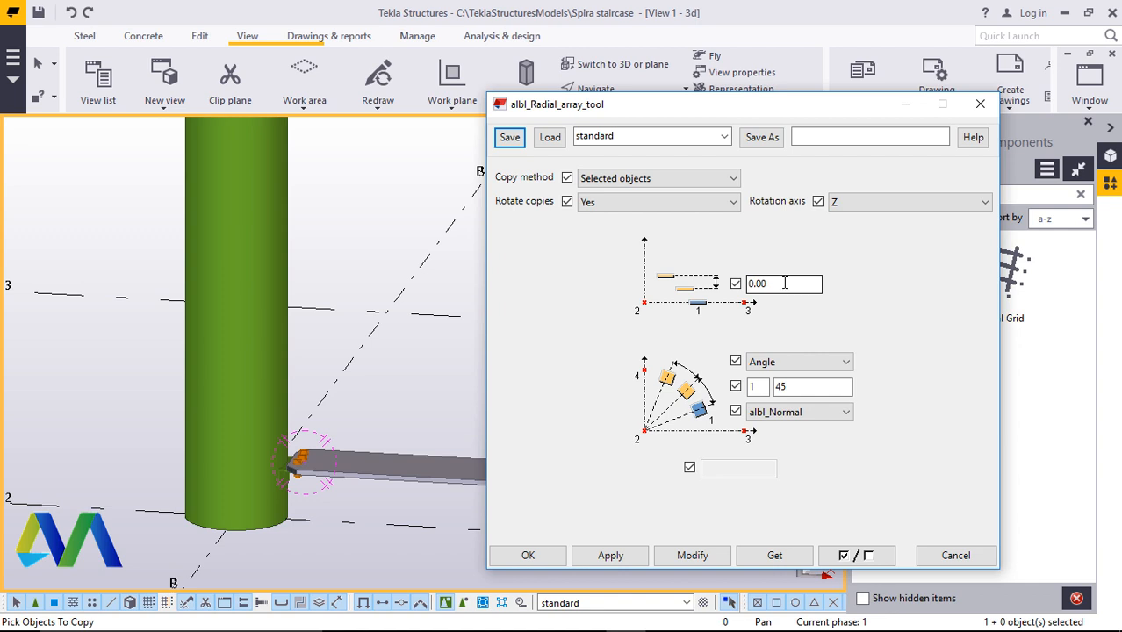
Set the radial array to a 300 mm rise, 20 copies at 20° each, and confirm
left_click_drag(784, 282, 747, 293)
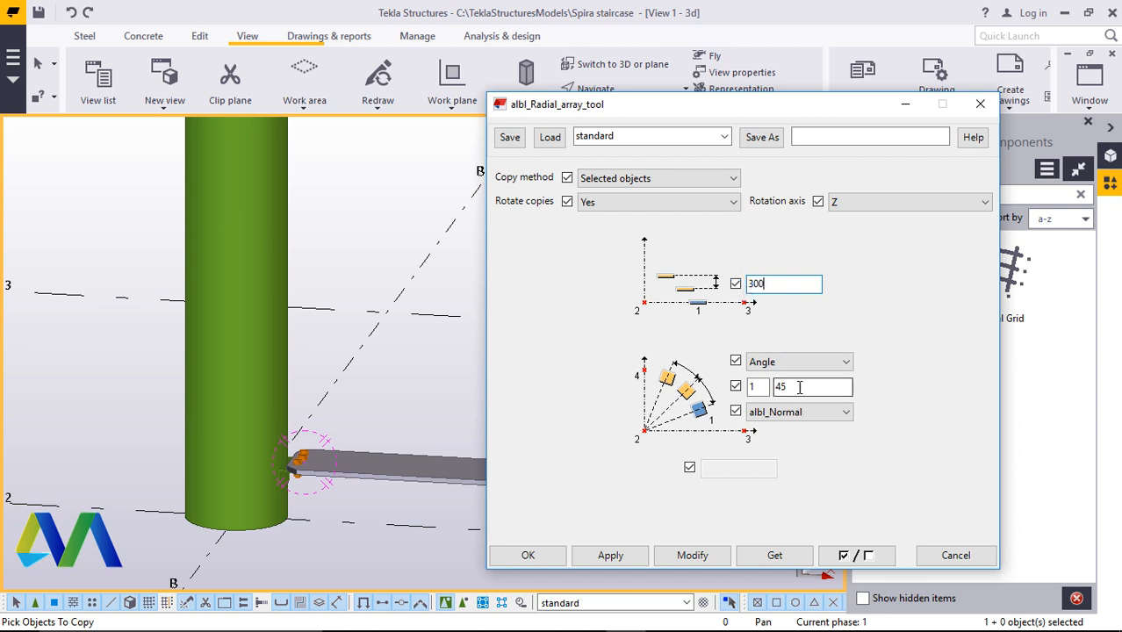
left_click_drag(799, 387, 772, 387)
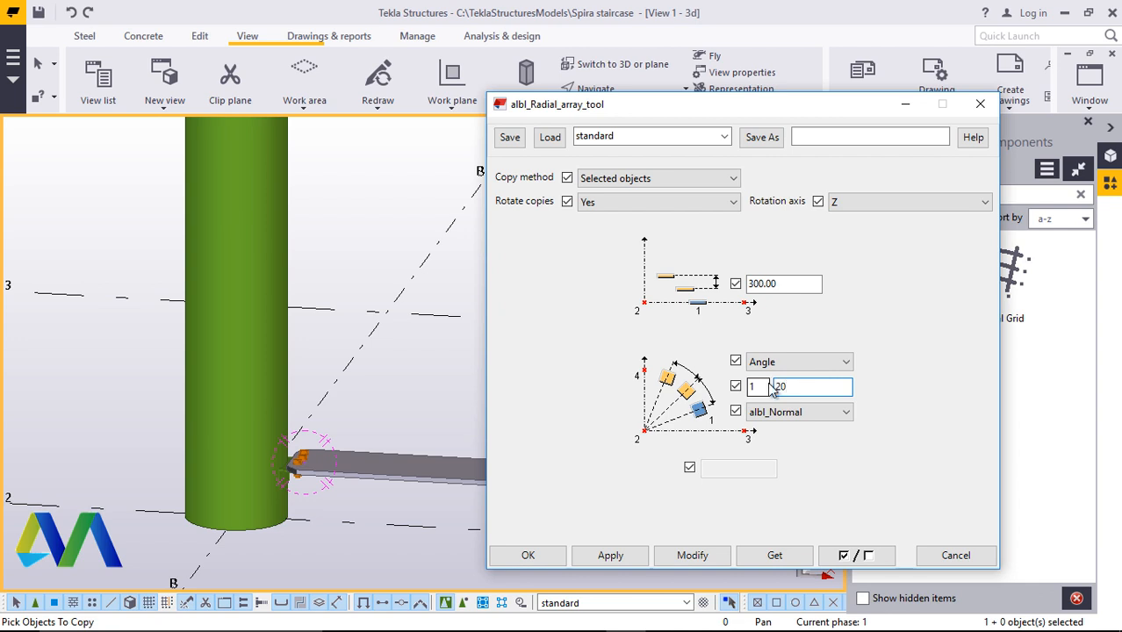
double_click(752, 388)
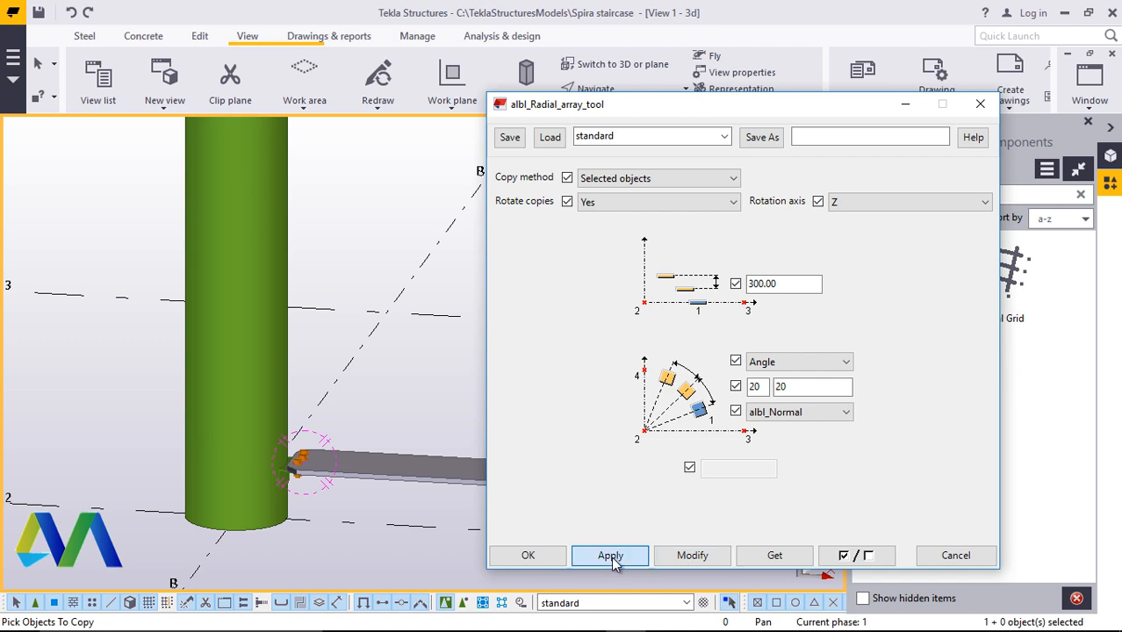
left_click(530, 557)
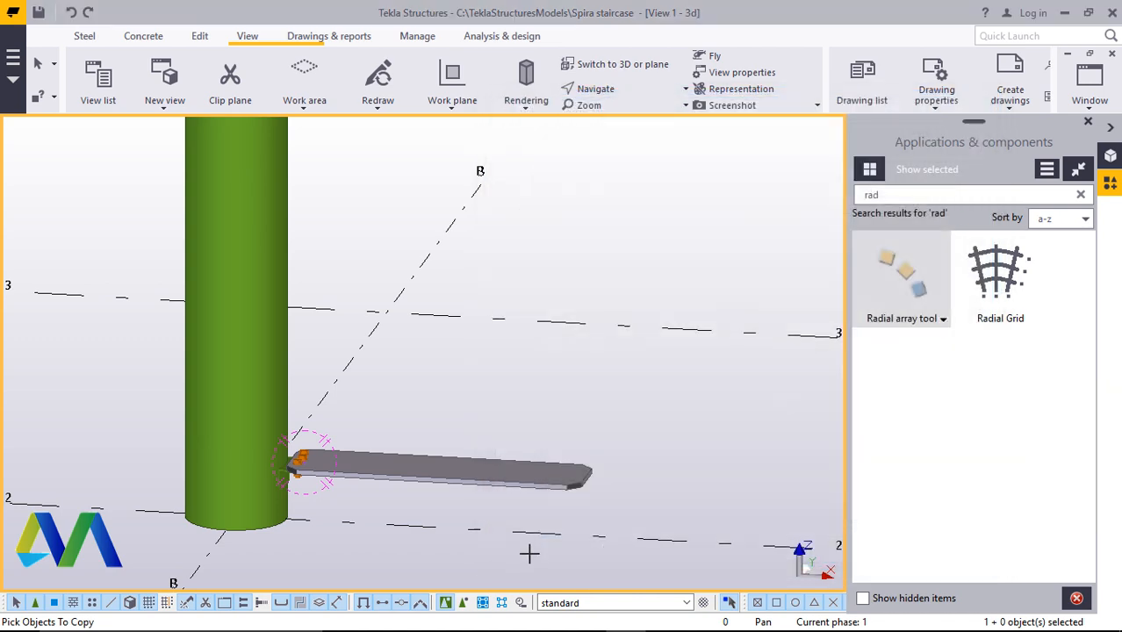
Try to pick the step plate and its bolts as objects to copy with the Radial array tool, then interrupt
double_click(913, 279)
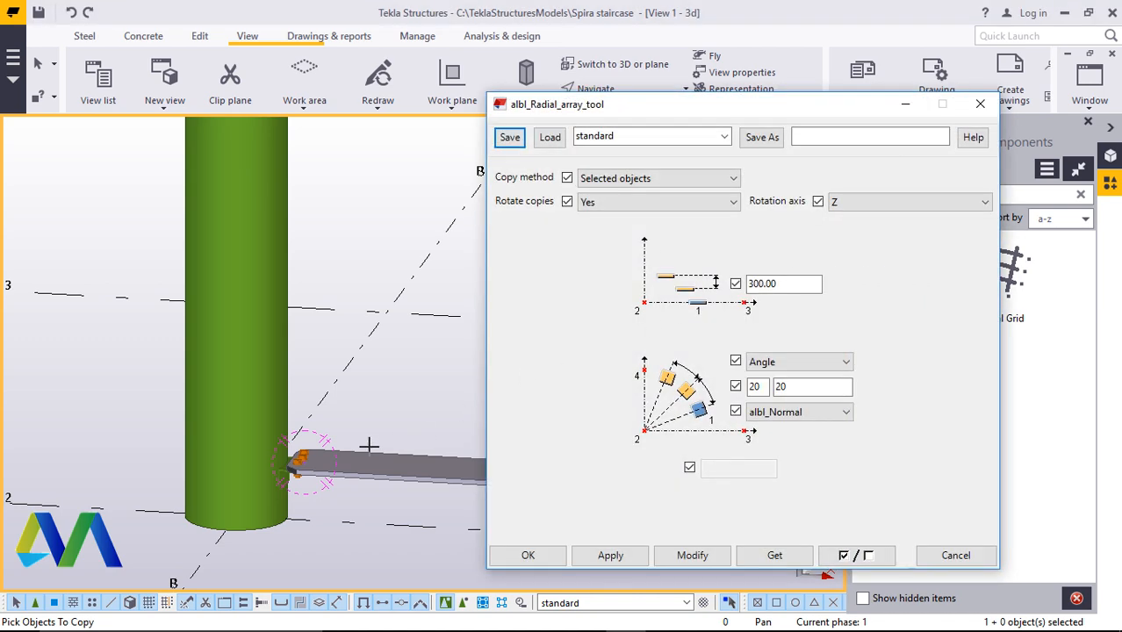
scroll(295, 459, "down", 5)
scroll(368, 463, "up", 4)
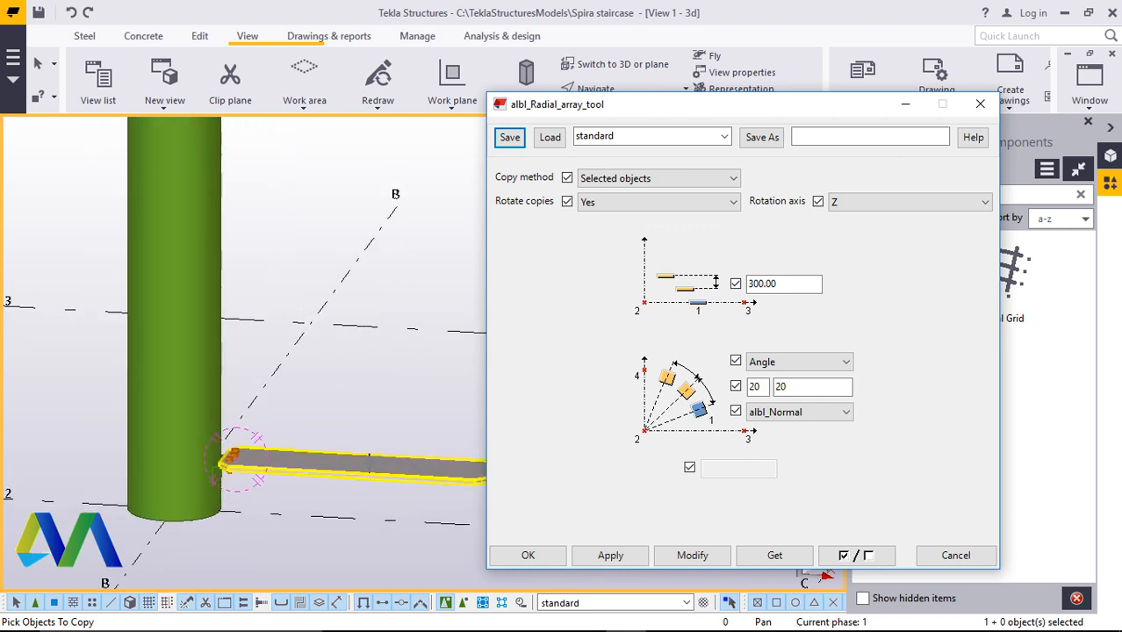
scroll(368, 458, "down", 2)
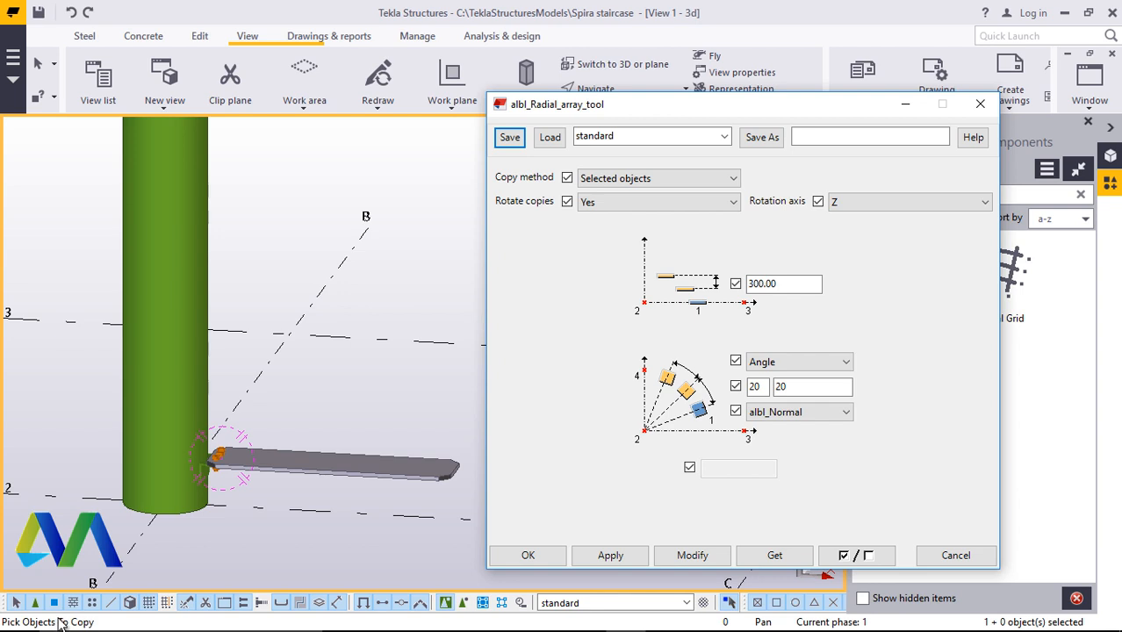
scroll(246, 457, "up", 5)
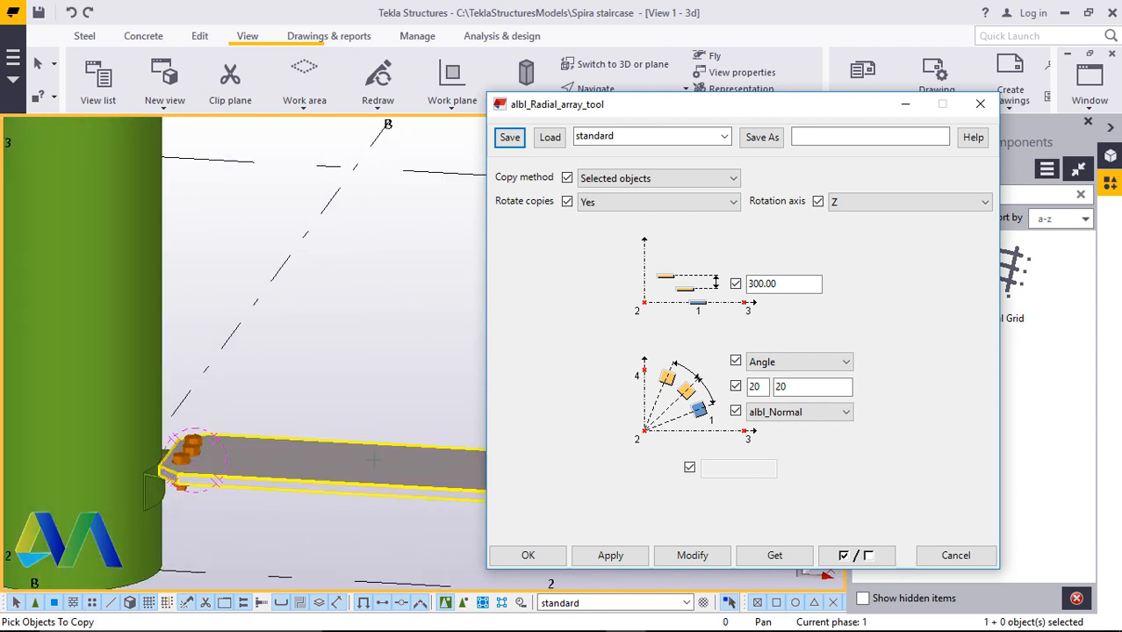
scroll(188, 488, "up", 3)
scroll(164, 488, "up", 2)
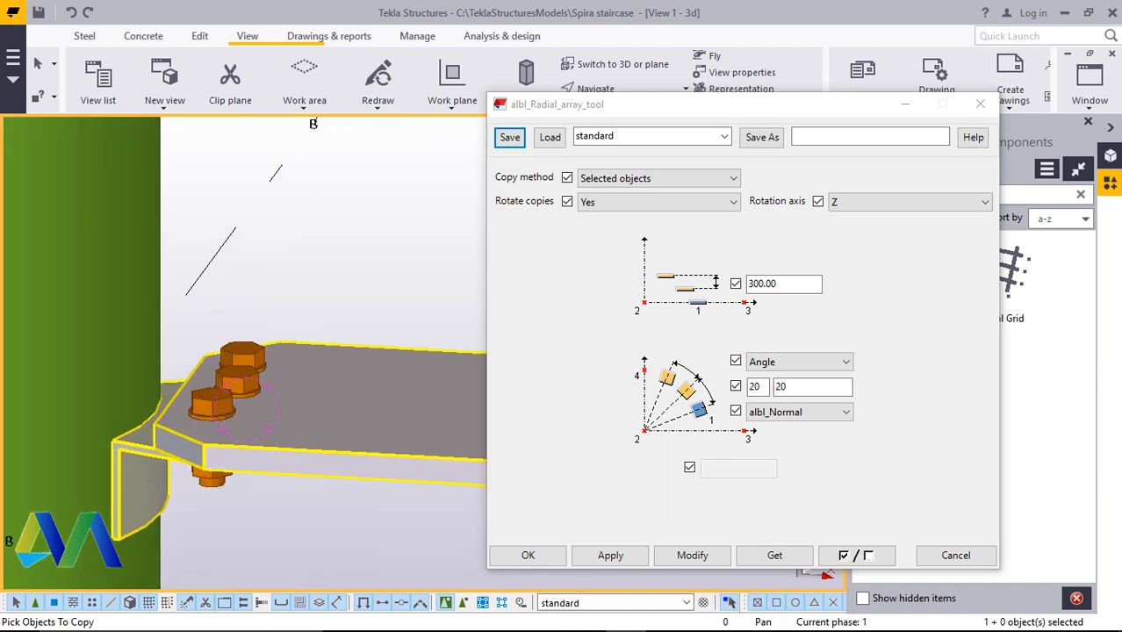
middle_click_drag(245, 409, 207, 425, "ctrl")
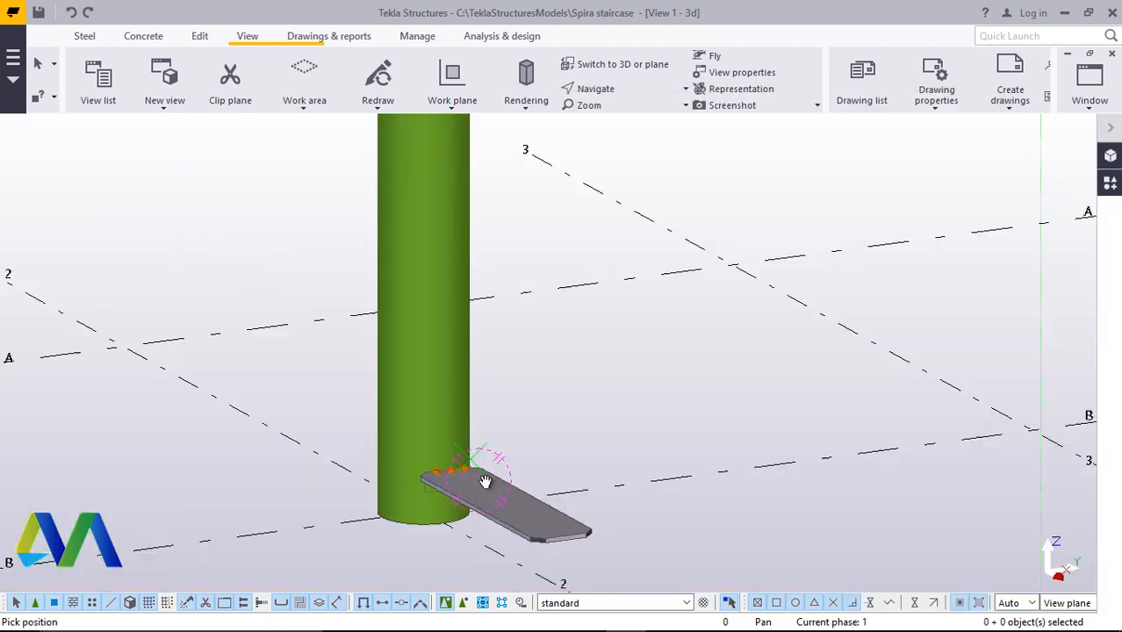
mouse_move(483, 480)
middle_mouse_down("ctrl")
mouse_move(689, 456)
mouse_move(689, 431)
mouse_move(681, 533)
mouse_move(408, 494)
mouse_move(539, 478)
mouse_move(461, 498)
middle_mouse_up("ctrl")
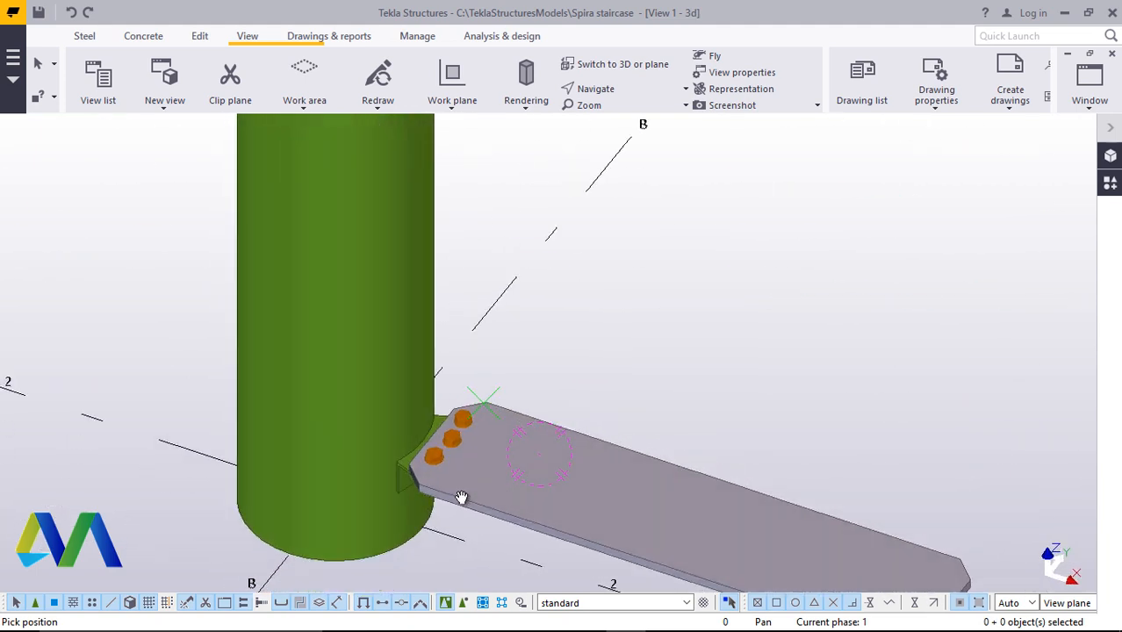
scroll(441, 457, "up", 3)
right_click(673, 226)
left_click(818, 237)
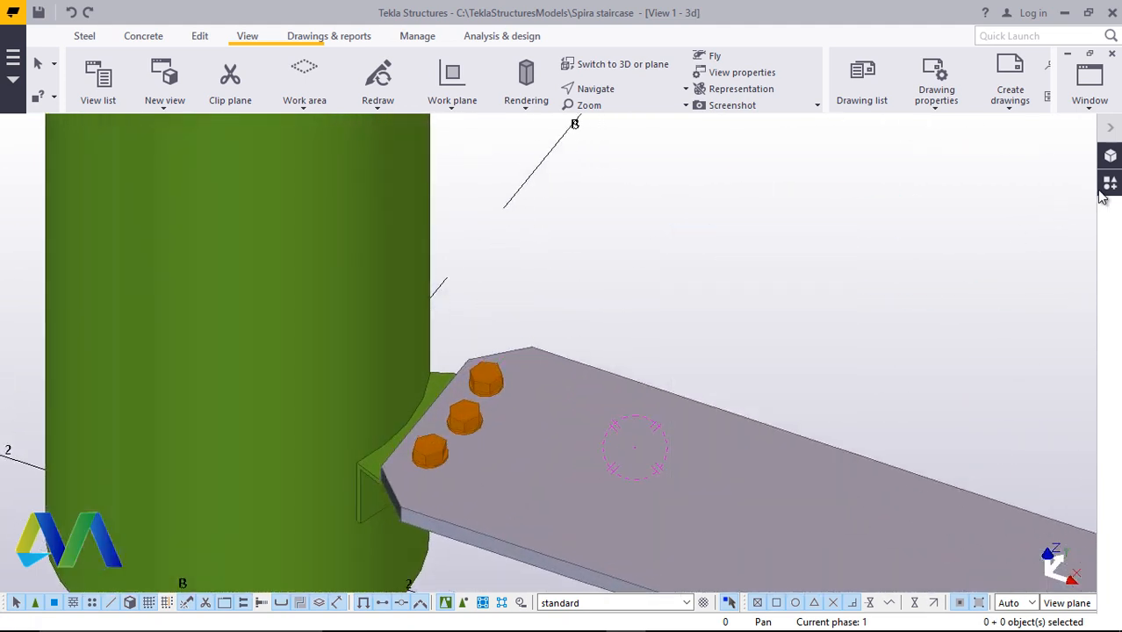
Reopen the Radial array tool and pick the step plate as the object to copy
left_click(1110, 184)
double_click(891, 276)
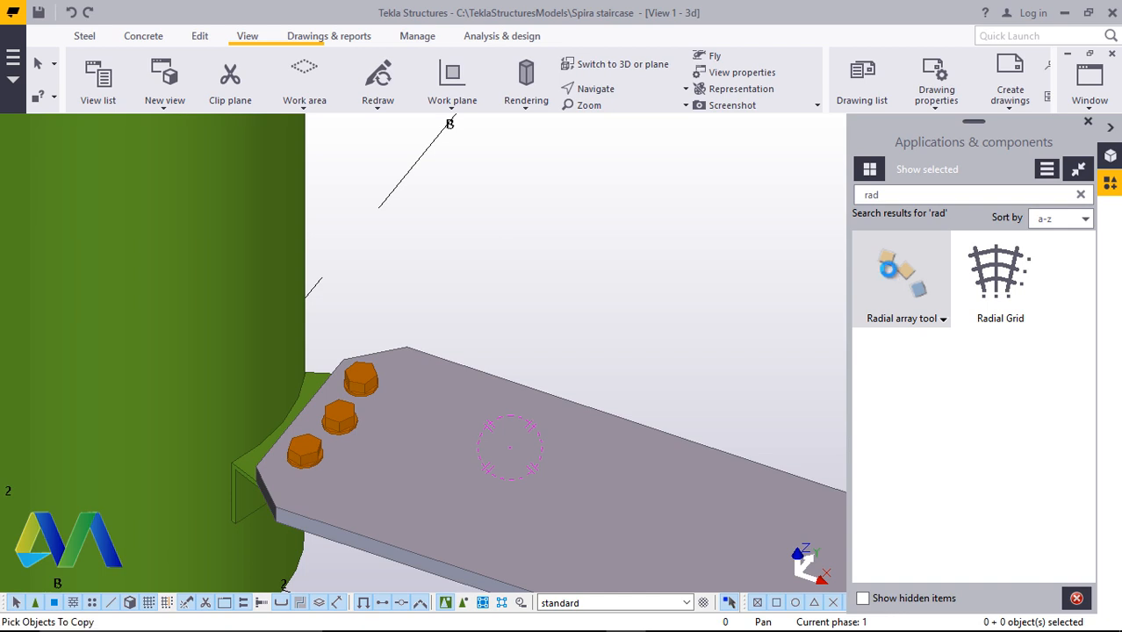
scroll(261, 355, "down", 4)
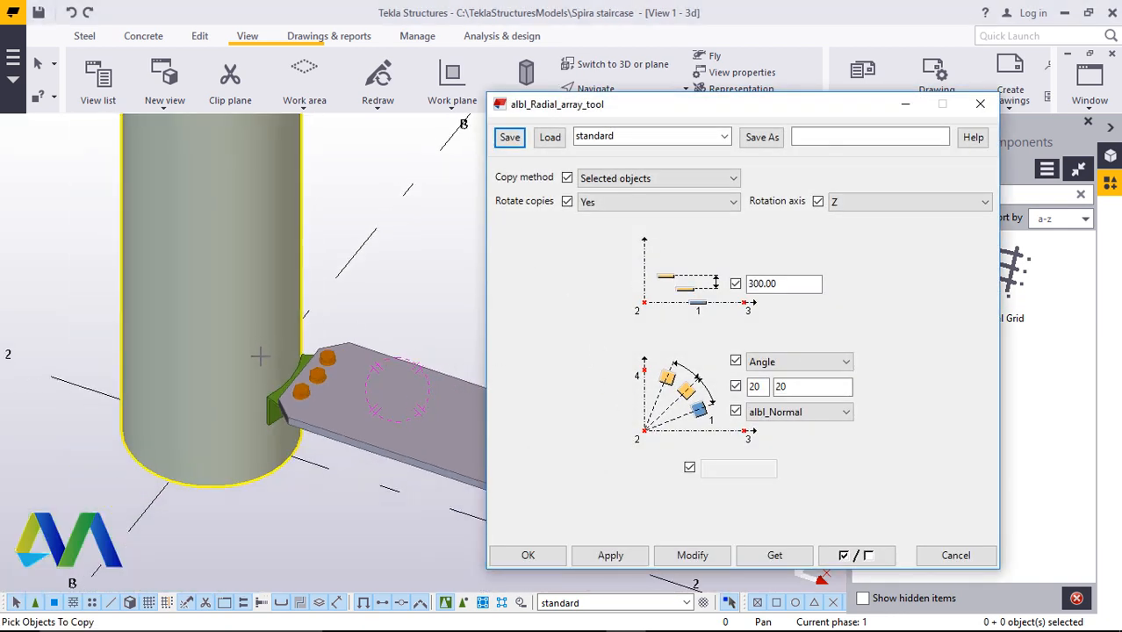
scroll(426, 430, "up", 3)
left_click(421, 410)
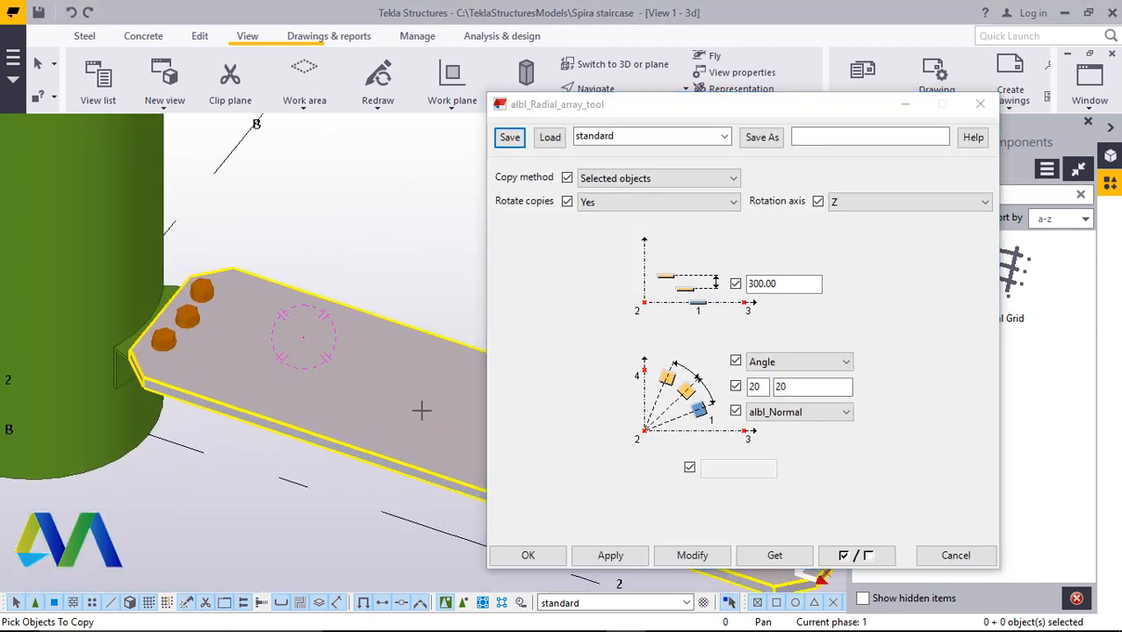
scroll(120, 305, "up", 5)
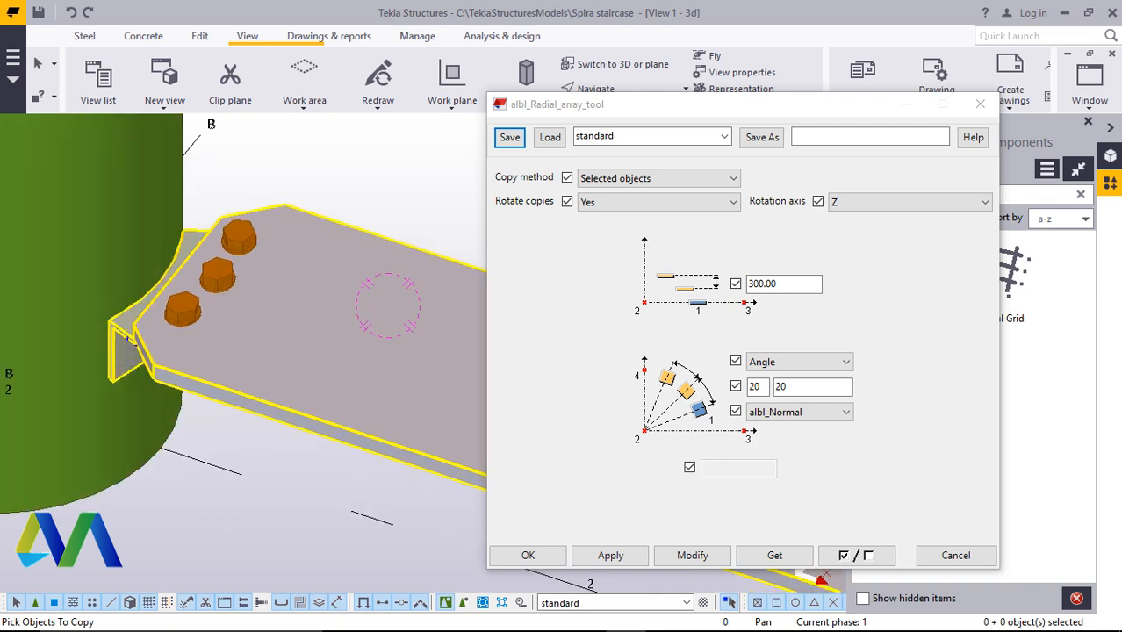
scroll(120, 304, "down", 6)
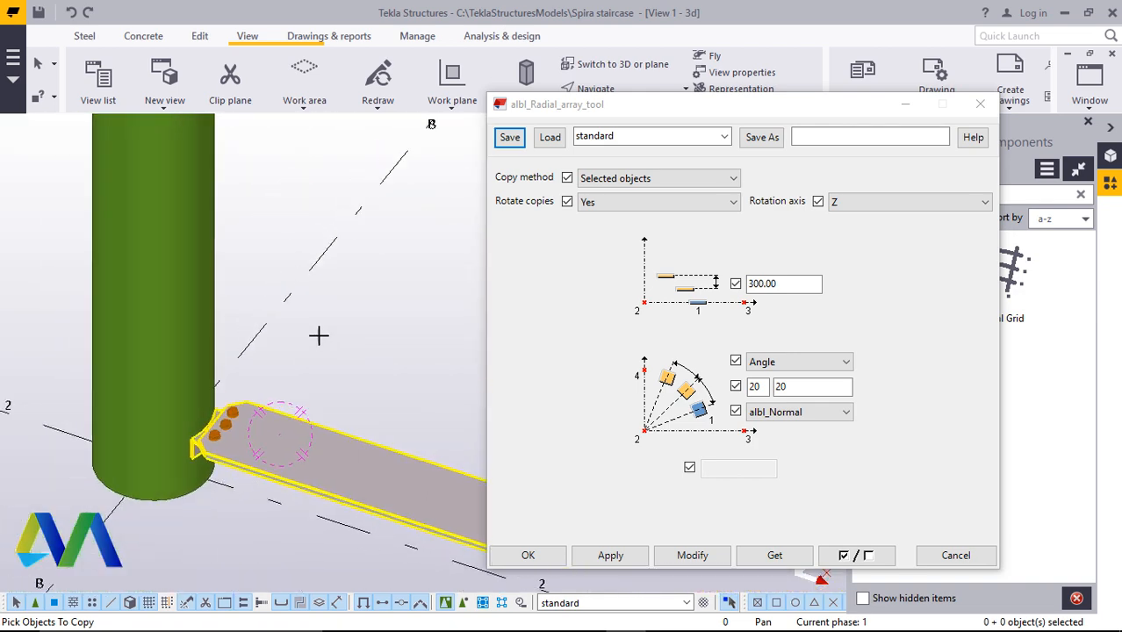
middle_click(321, 341)
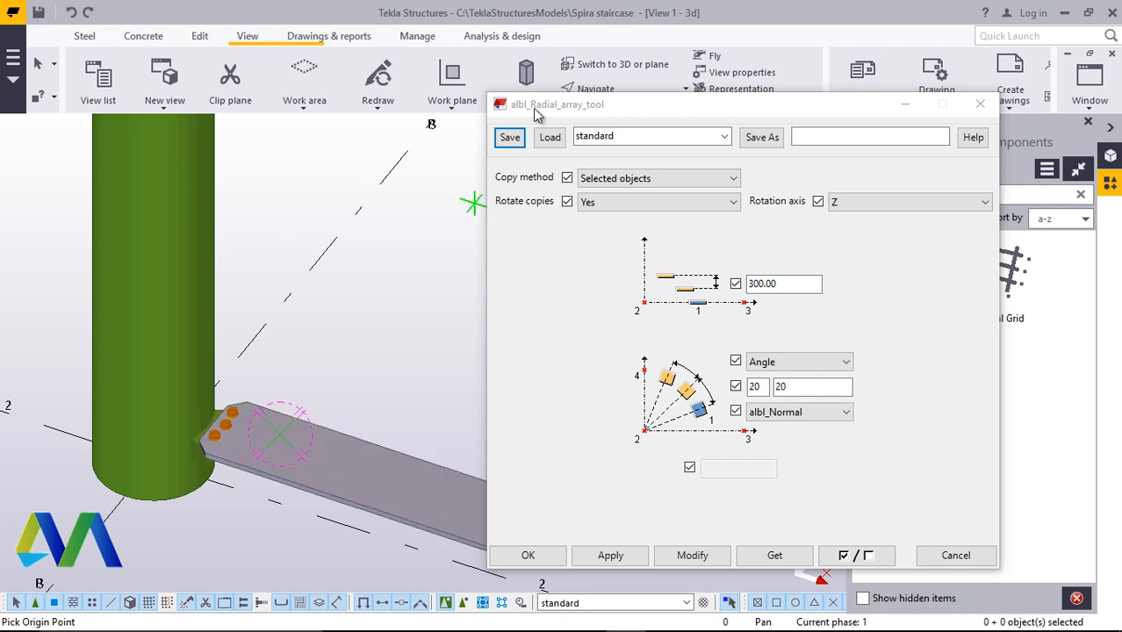
In plan view, pick the column centre as the array origin, then the X and Y axis directions
left_click(613, 65)
scroll(358, 388, "up", 5)
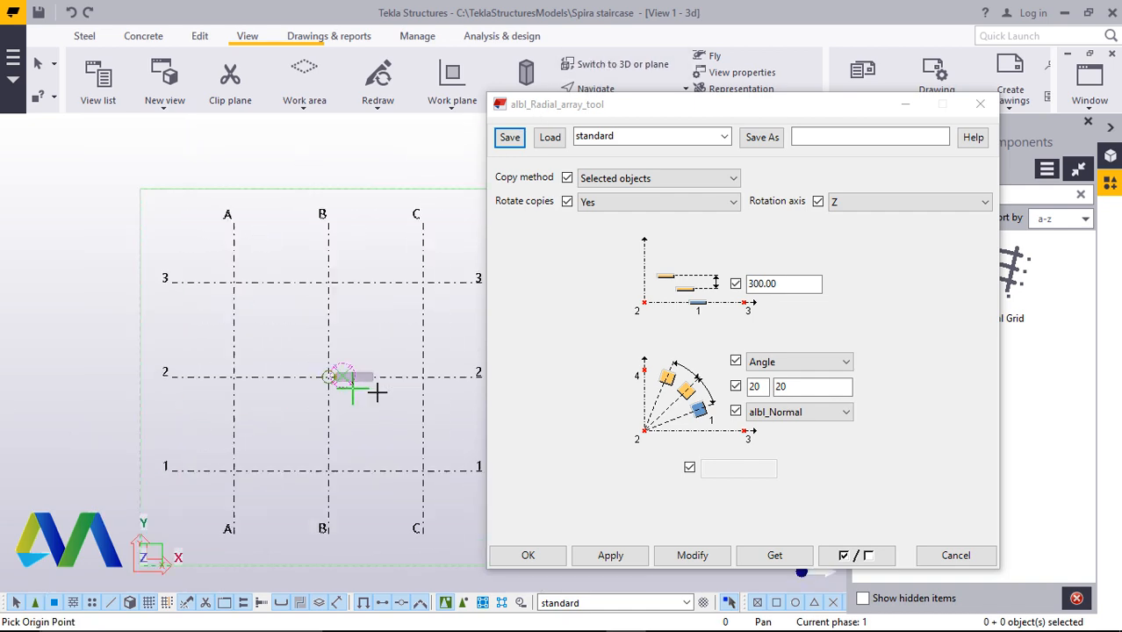
scroll(281, 366, "up", 3)
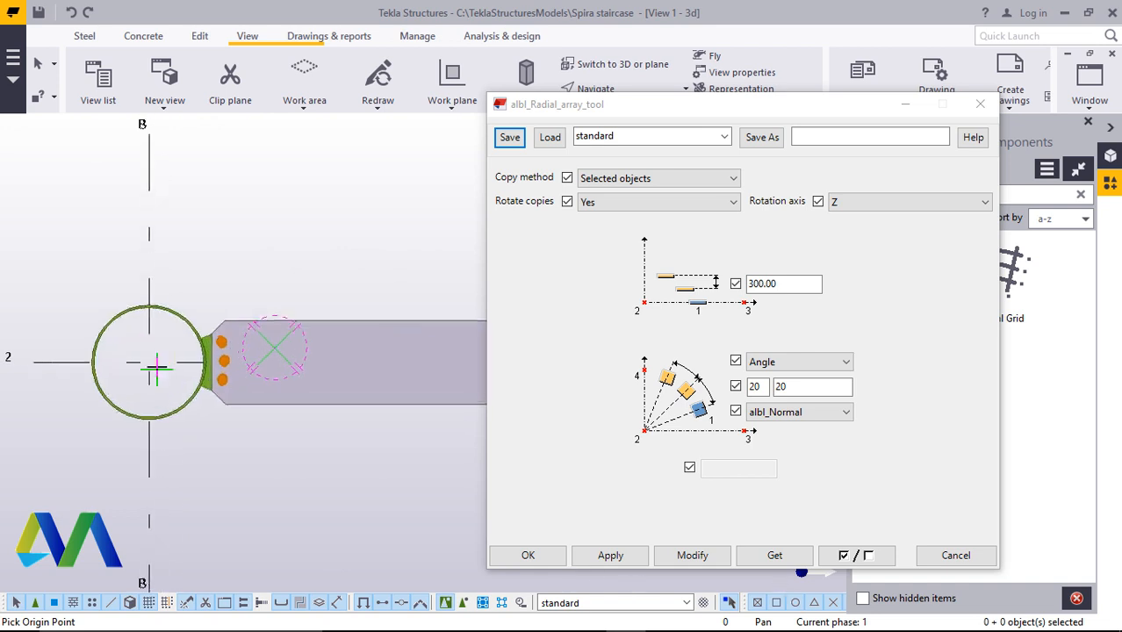
left_click(147, 380)
scroll(147, 380, "down", 5)
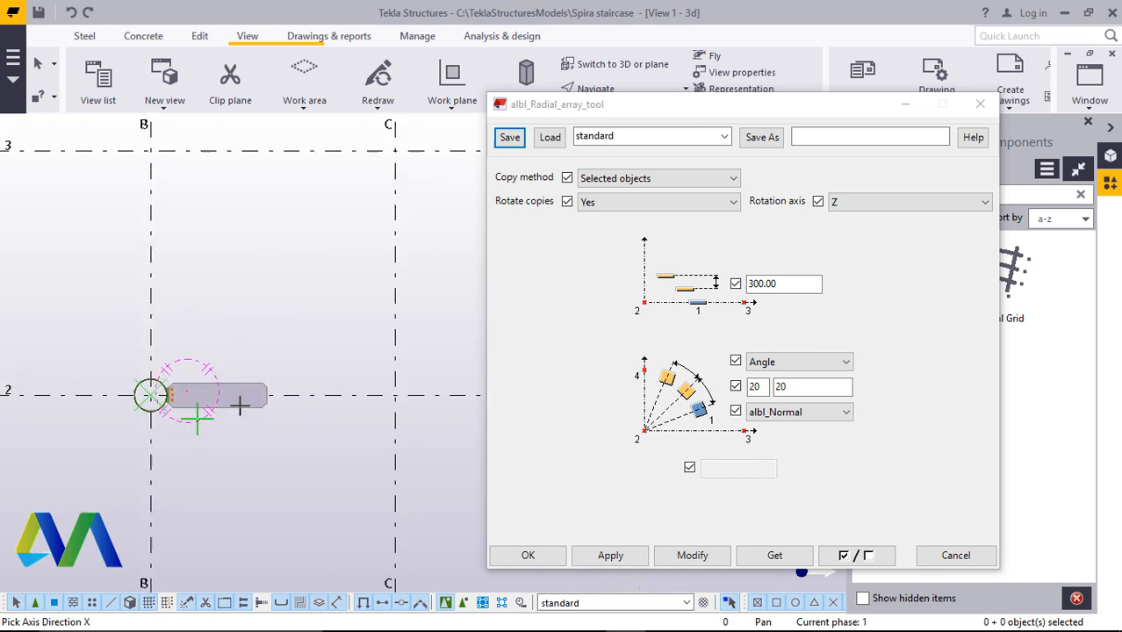
left_click(310, 395)
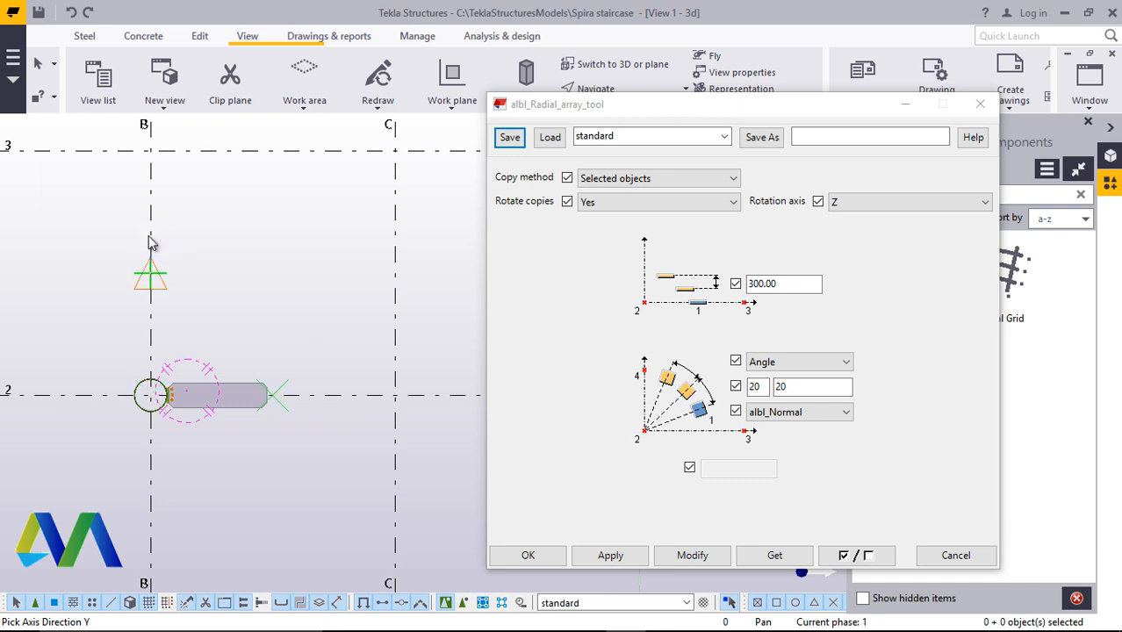
left_click(149, 242)
End the radial array command, return to the 3D view and close the Radial array tool dialog
scroll(235, 377, "down", 2)
right_click(330, 217)
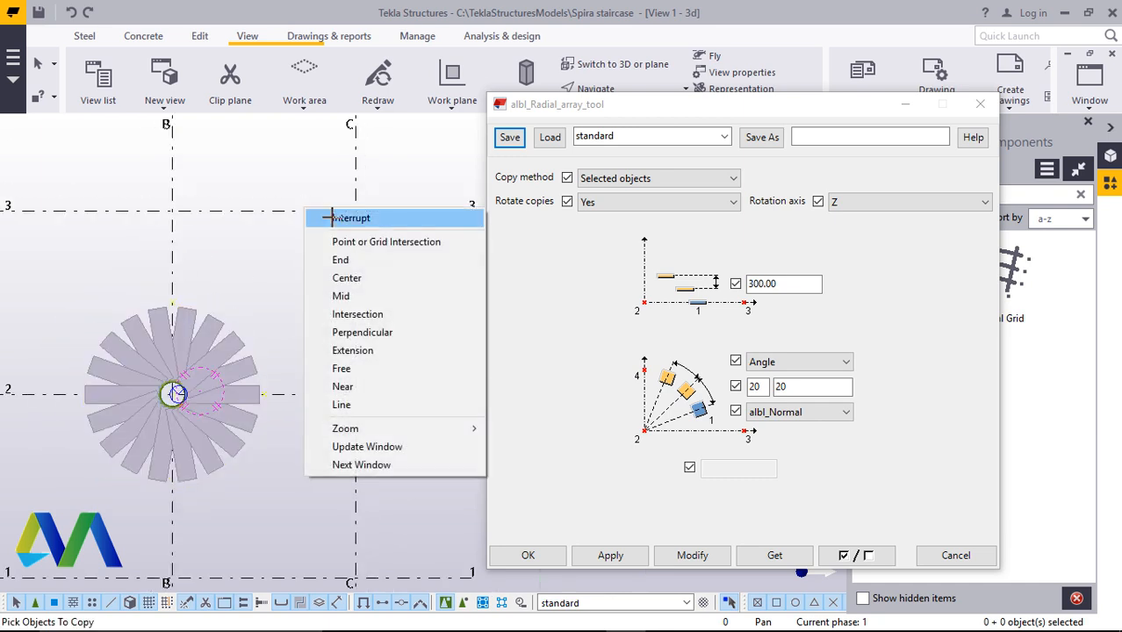
left_click(330, 218)
left_click(605, 65)
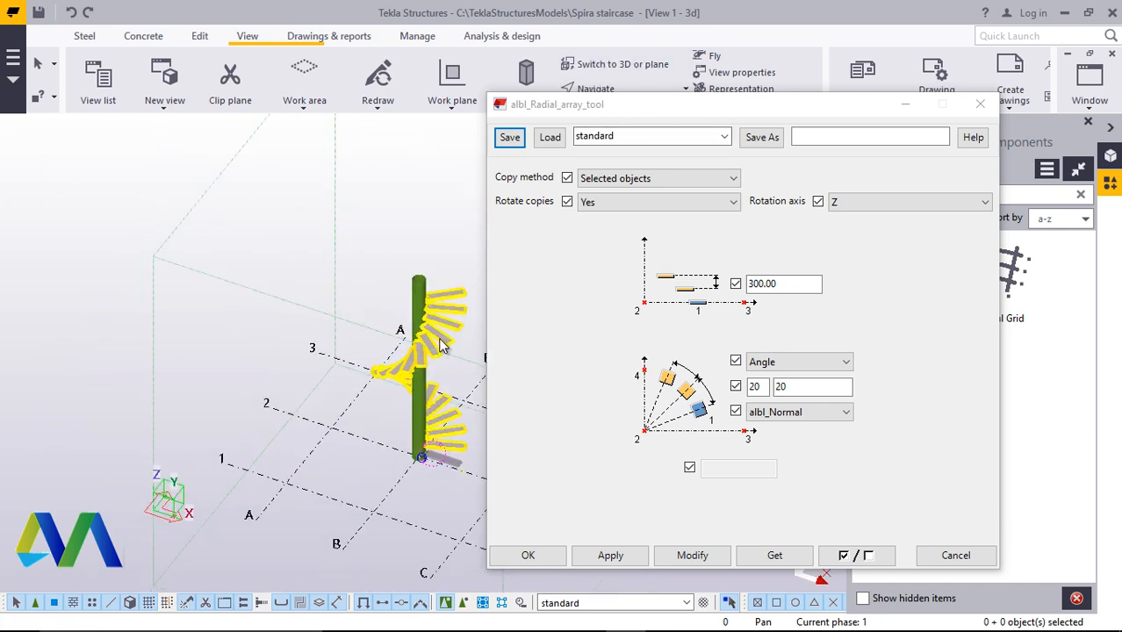
scroll(444, 346, "up", 10)
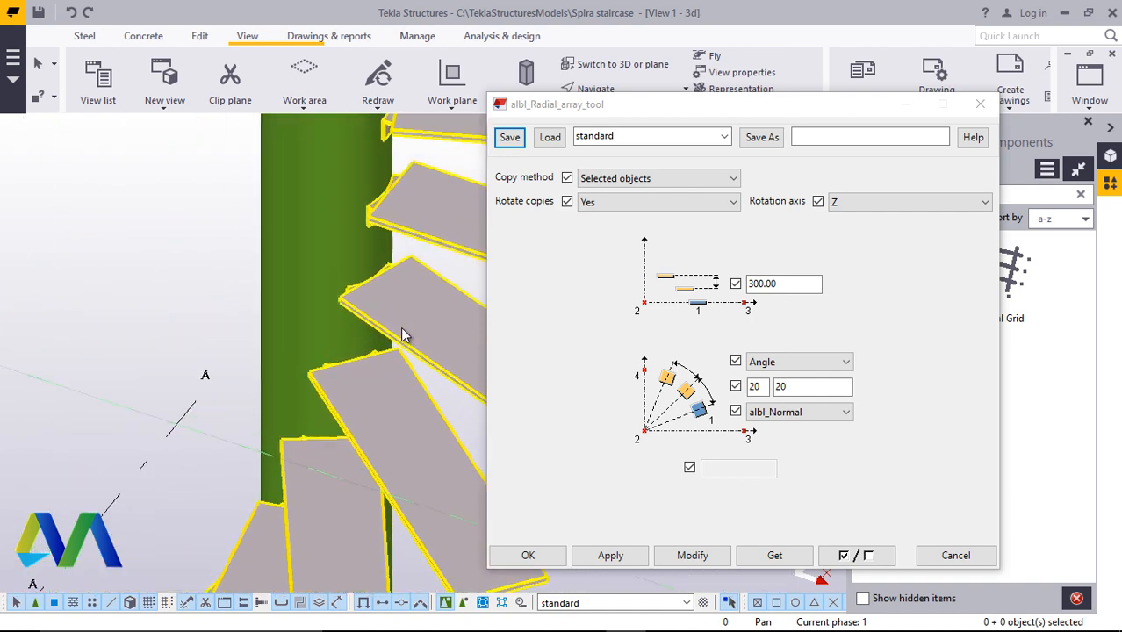
scroll(403, 332, "down", 8)
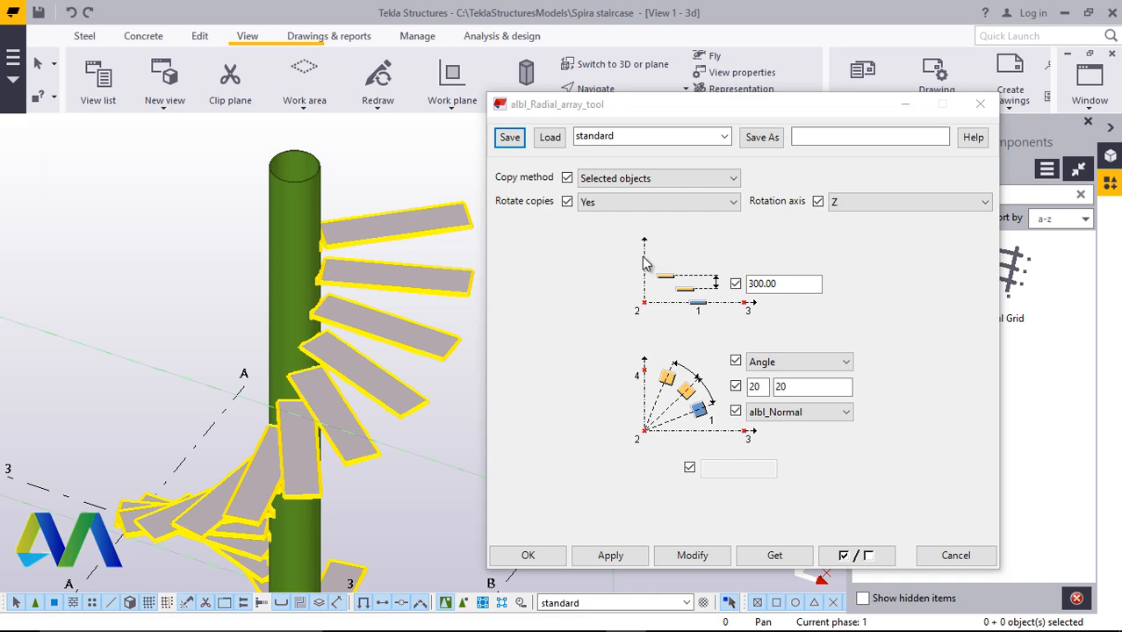
left_click(397, 203)
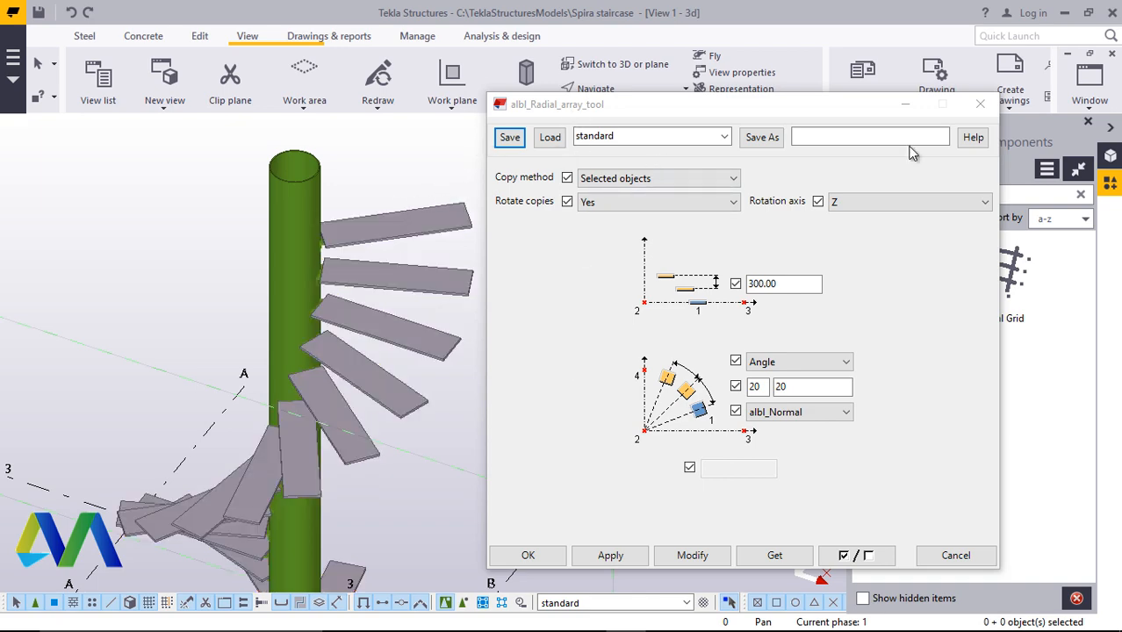
left_click(527, 555)
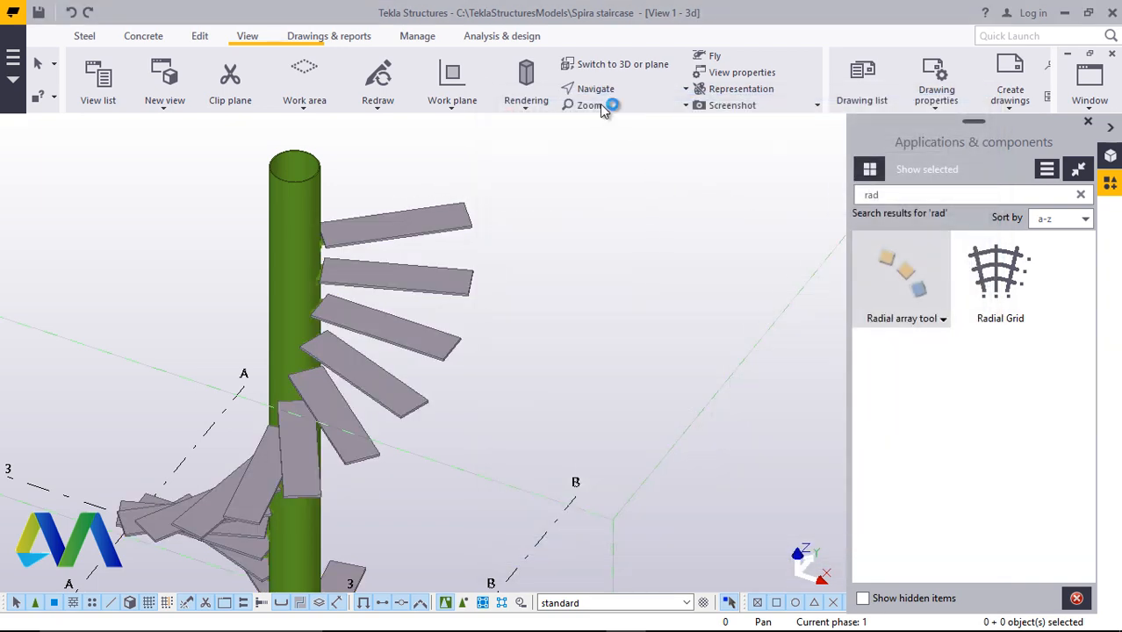
Set a view rotation point and orbit and zoom around the staircase to examine the arrayed steps
left_click(608, 87)
left_click(625, 117)
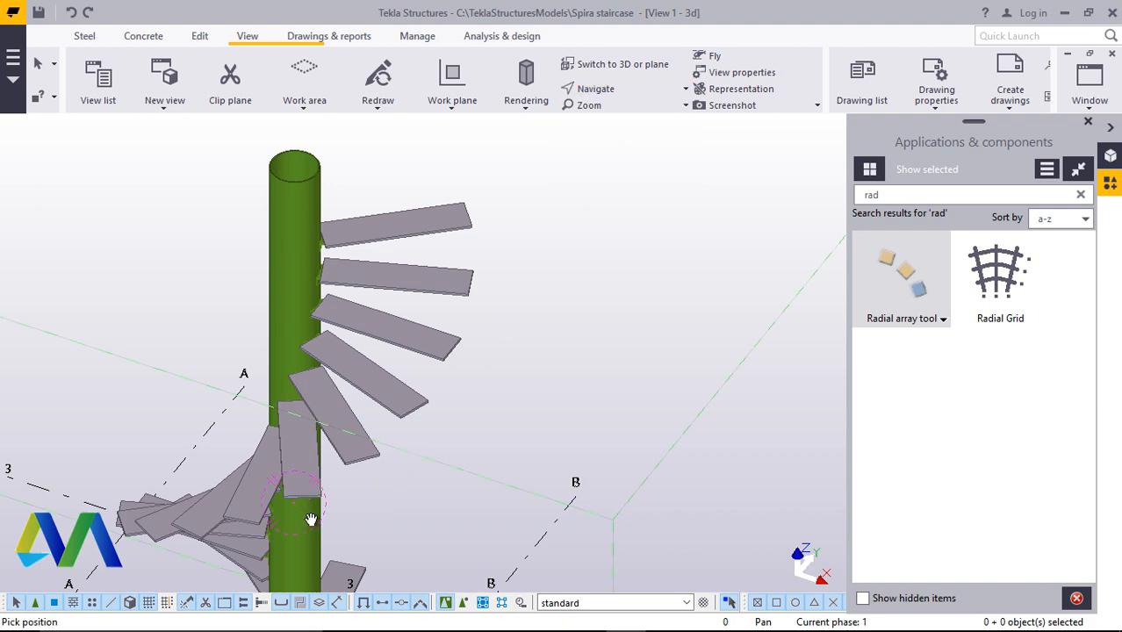
scroll(406, 466, "down", 8)
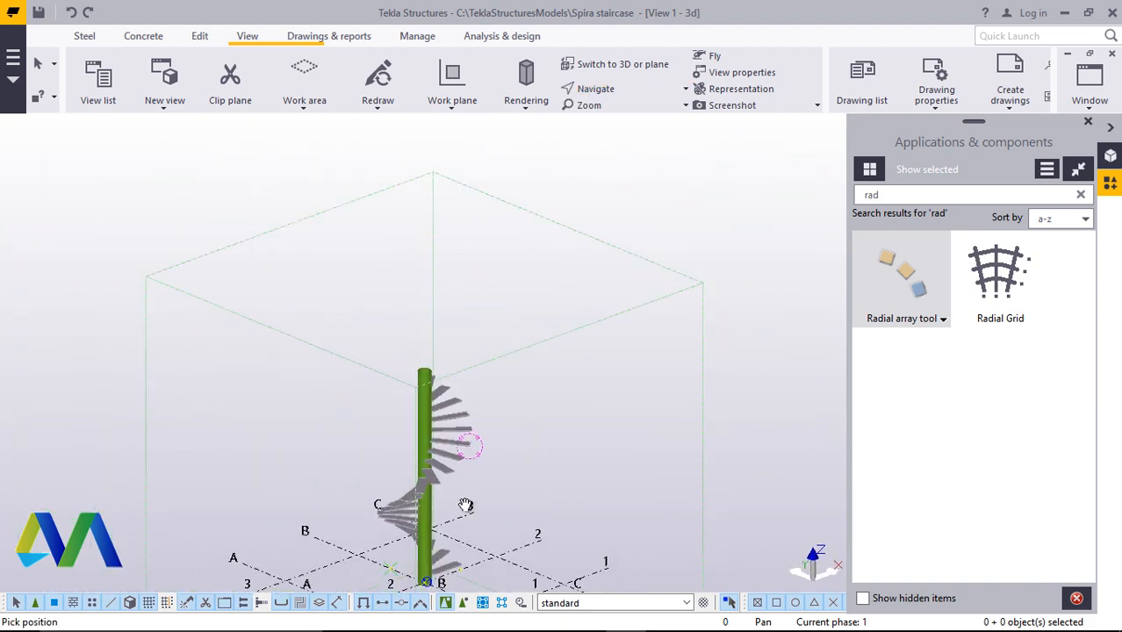
left_click_drag(465, 505, 406, 503)
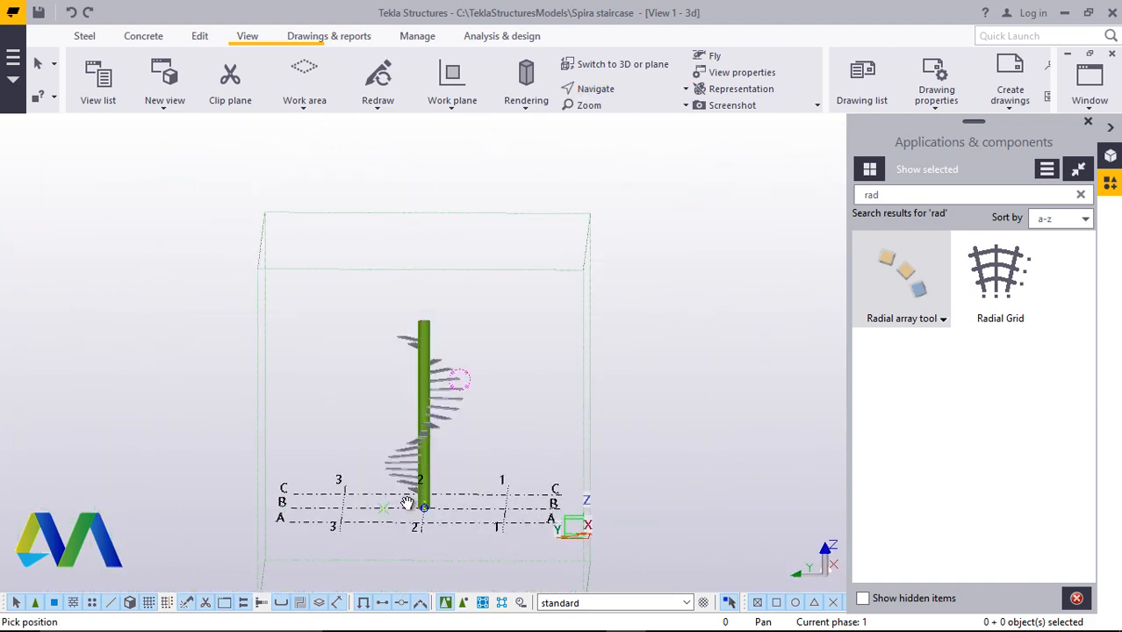
scroll(406, 502, "up", 8)
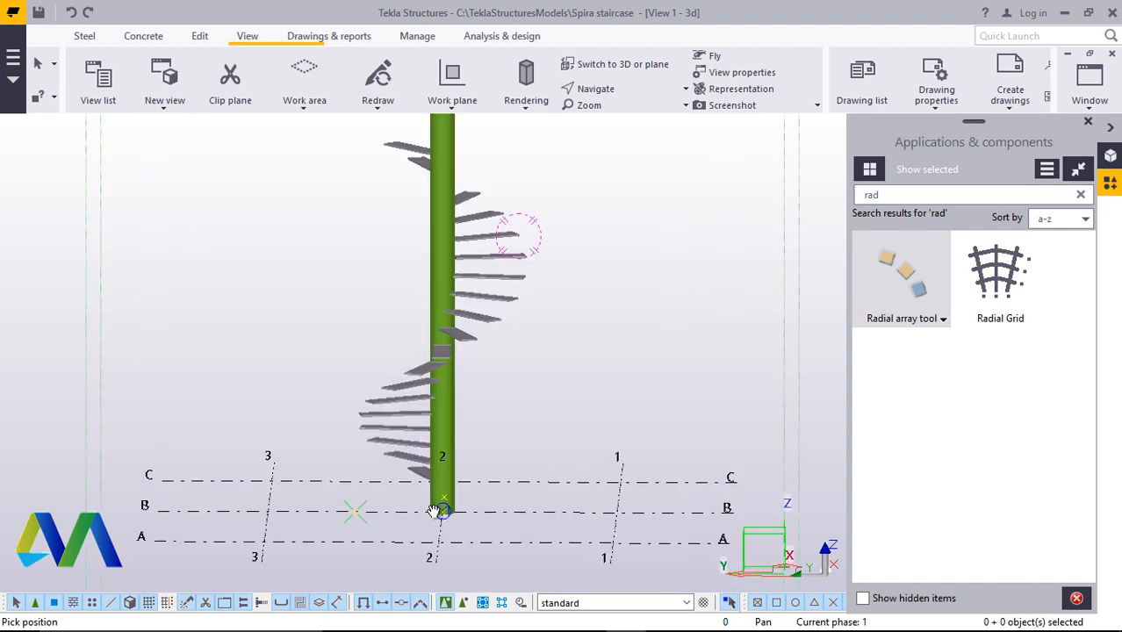
left_click(609, 89)
left_click(626, 115)
left_click_drag(453, 492, 704, 499)
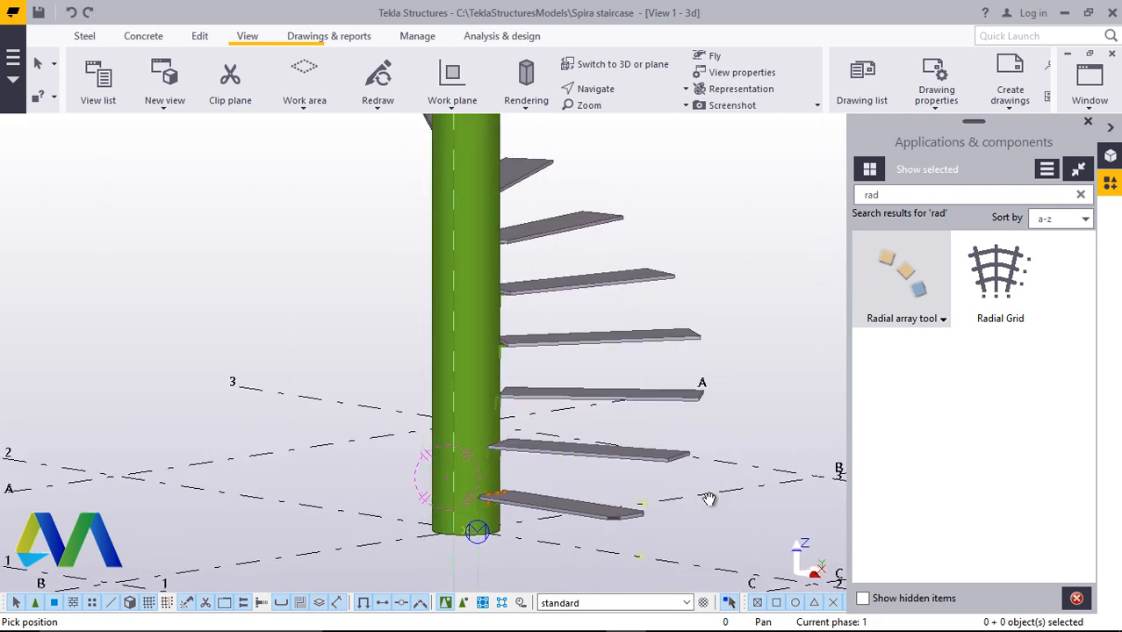
scroll(531, 447, "up", 6)
left_click_drag(490, 482, 425, 479)
scroll(358, 415, "down", 3)
scroll(416, 479, "up", 1)
scroll(413, 474, "up", 5)
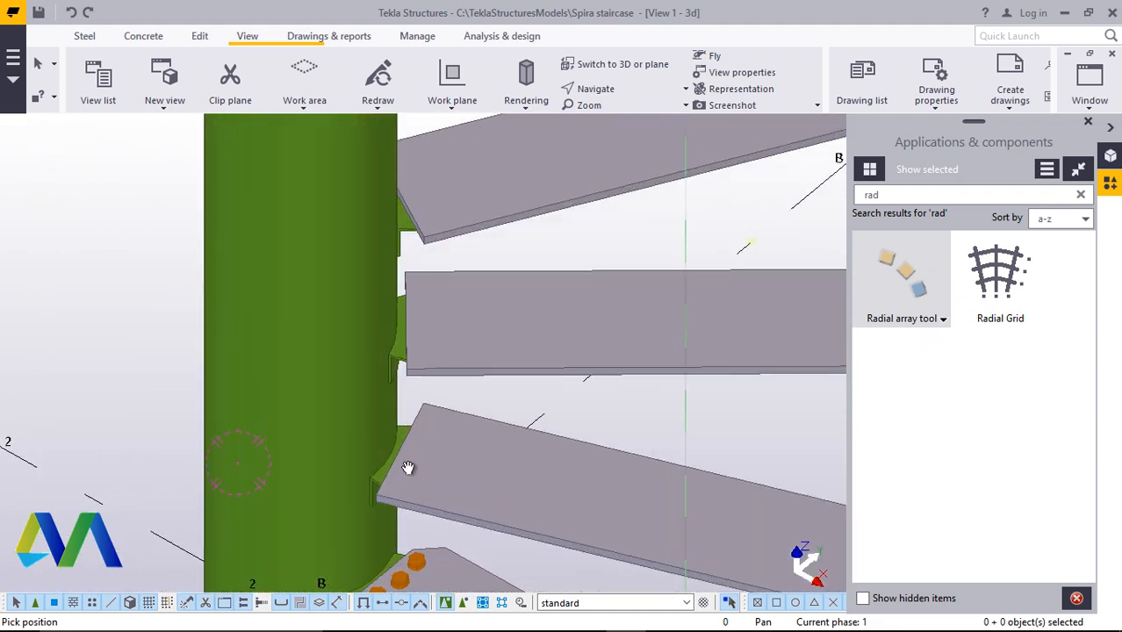
Zoom in on the arrayed steps to inspect their angle supports at the column
right_click(535, 349)
left_click(563, 354)
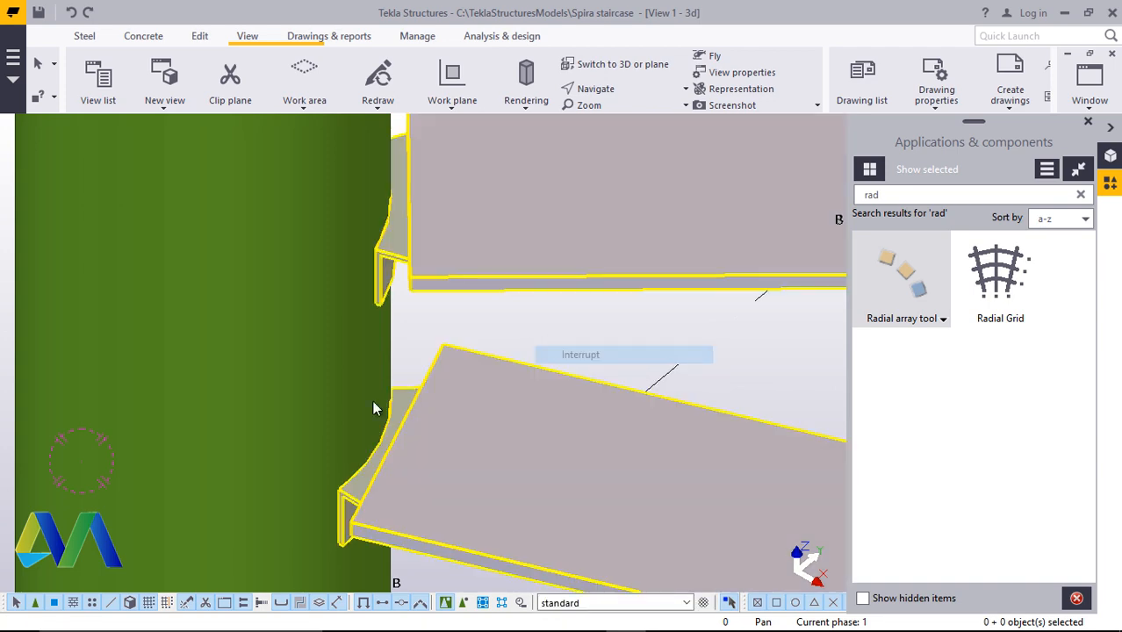
scroll(373, 402, "down", 5)
scroll(459, 452, "up", 3)
scroll(342, 472, "down", 4)
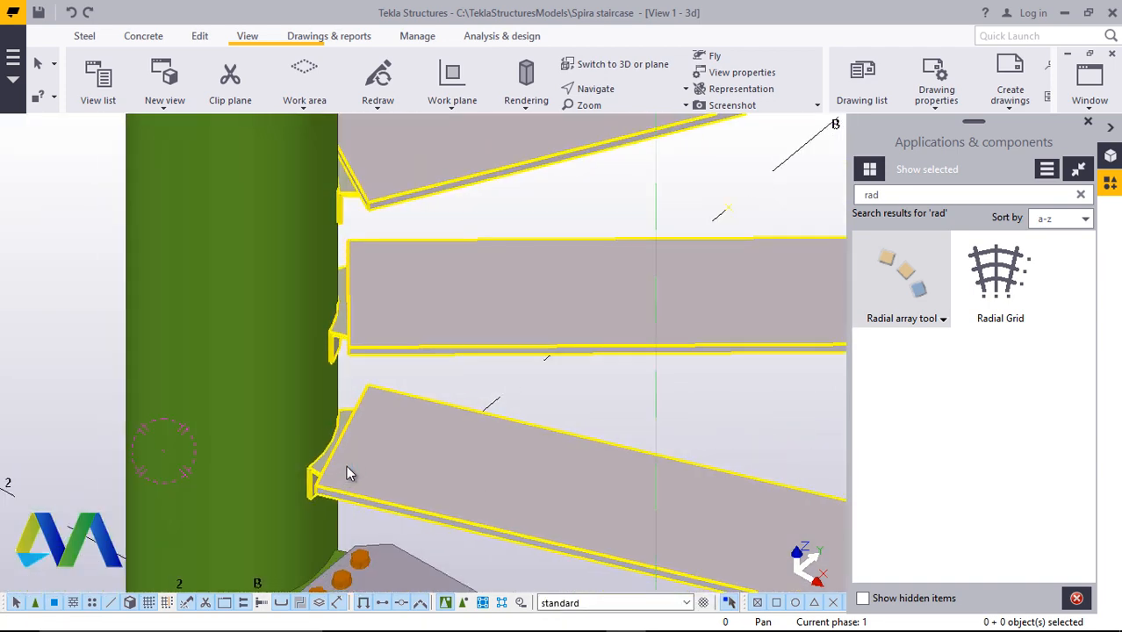
scroll(360, 466, "down", 5)
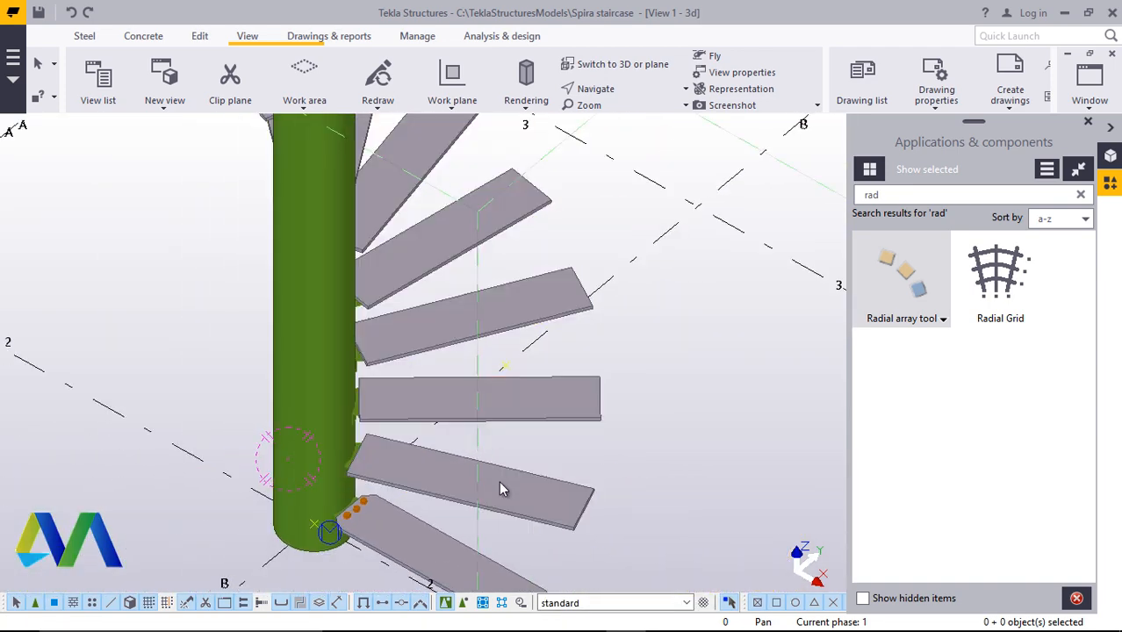
scroll(466, 488, "up", 5)
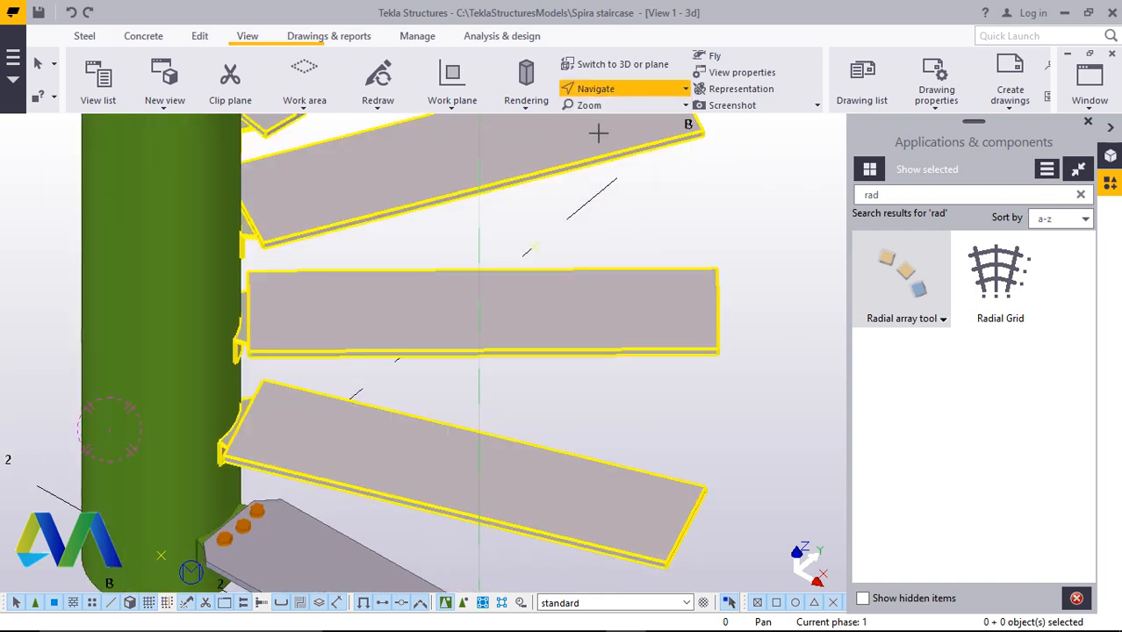
scroll(272, 404, "up", 3)
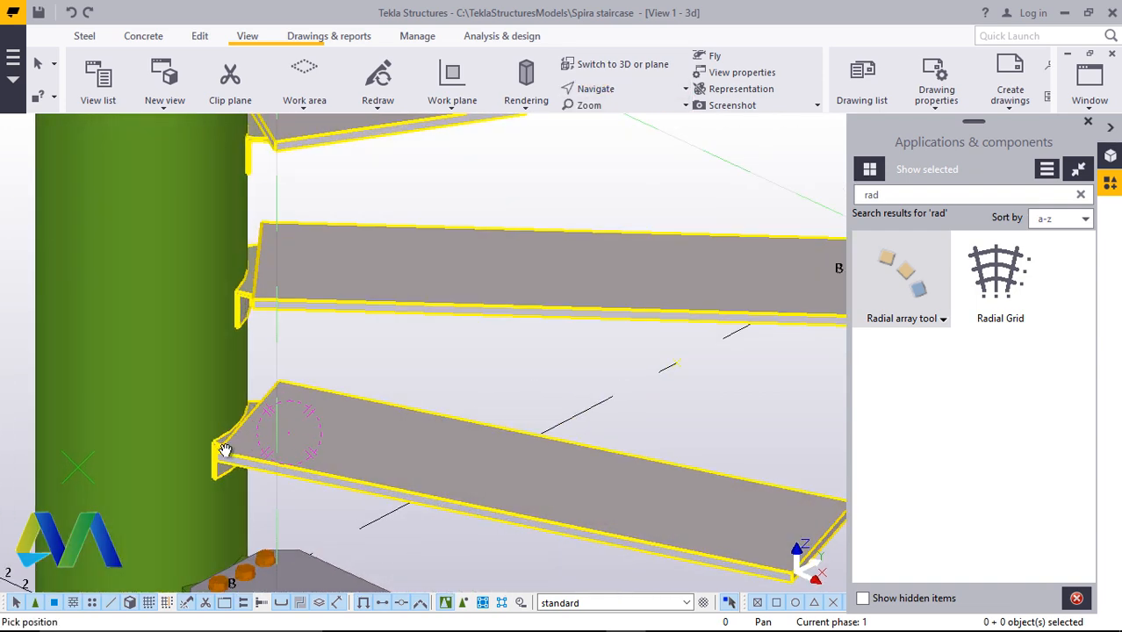
Clear the step selection and close the Applications & components panel
scroll(222, 453, "up", 3)
scroll(235, 449, "down", 3)
scroll(288, 422, "up", 3)
scroll(322, 416, "down", 4)
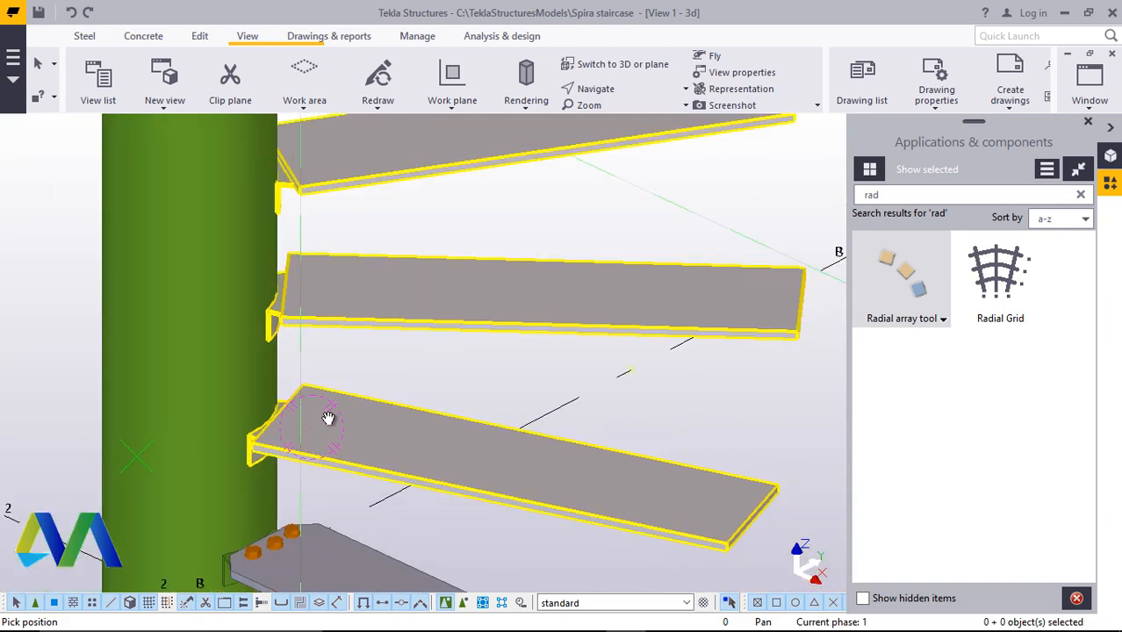
scroll(328, 418, "up", 2)
right_click(409, 339)
left_click(430, 346)
scroll(409, 341, "down", 2)
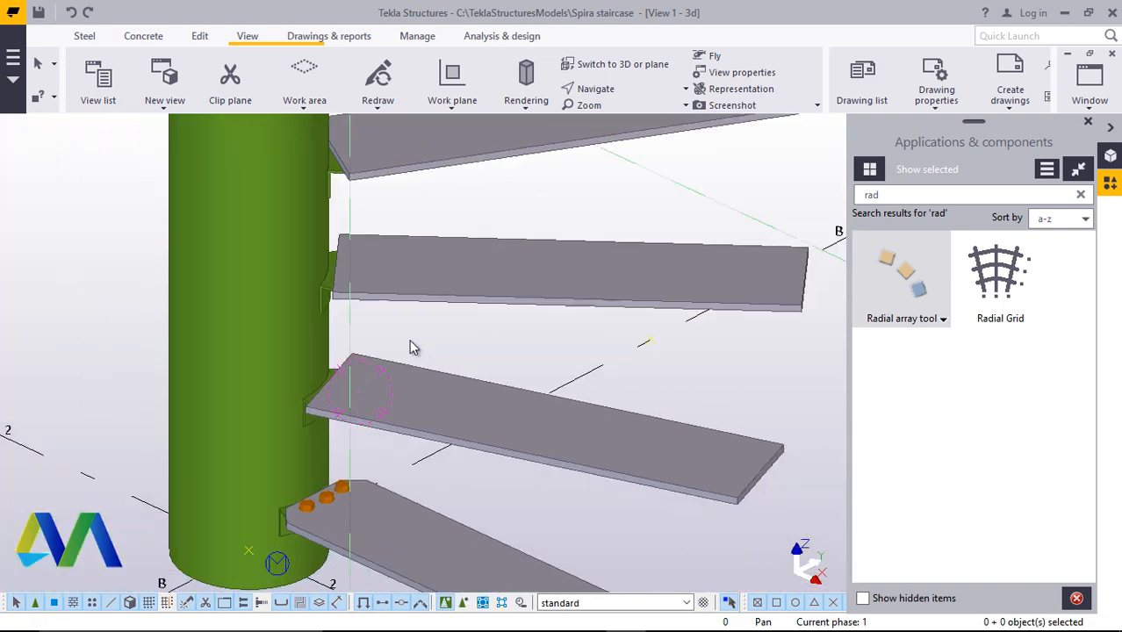
scroll(321, 469, "up", 5)
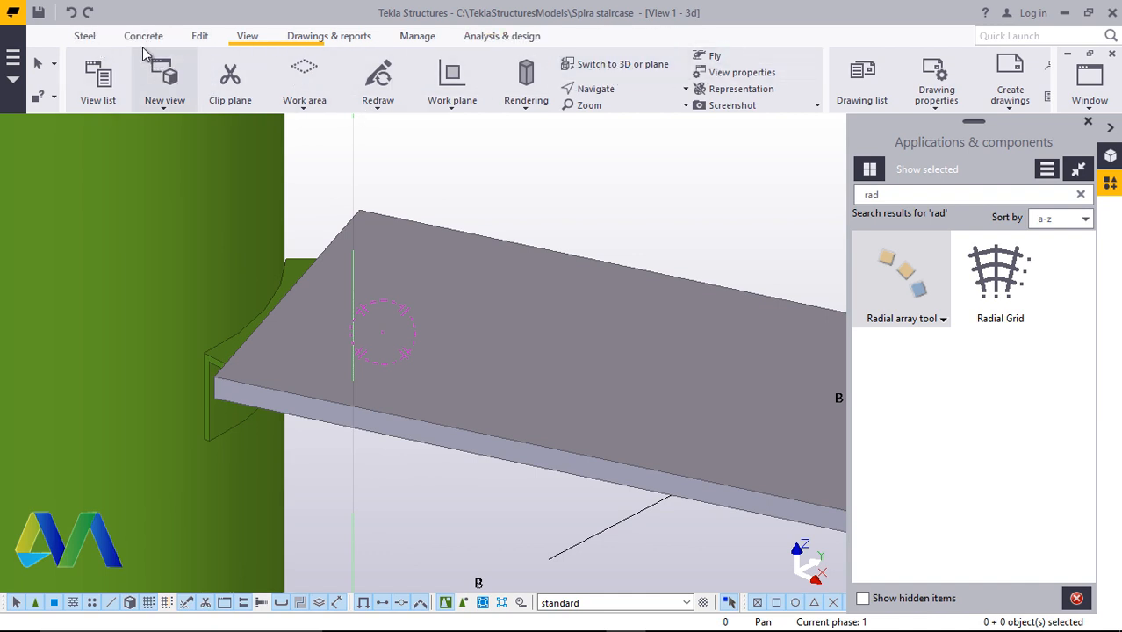
left_click(201, 40)
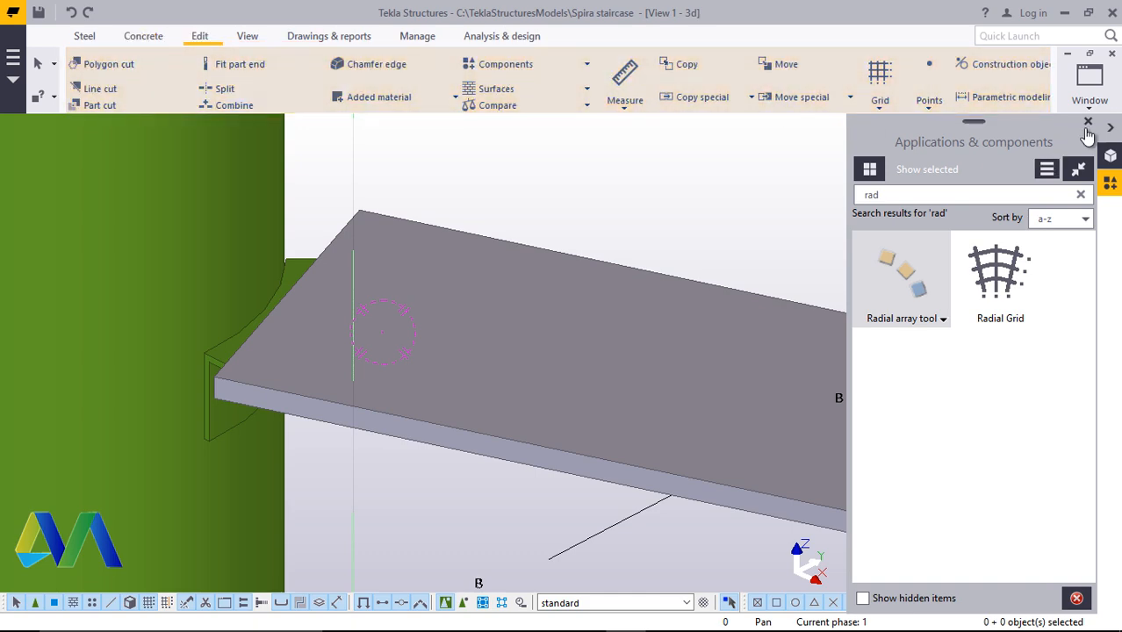
left_click(1088, 121)
scroll(430, 441, "down", 4)
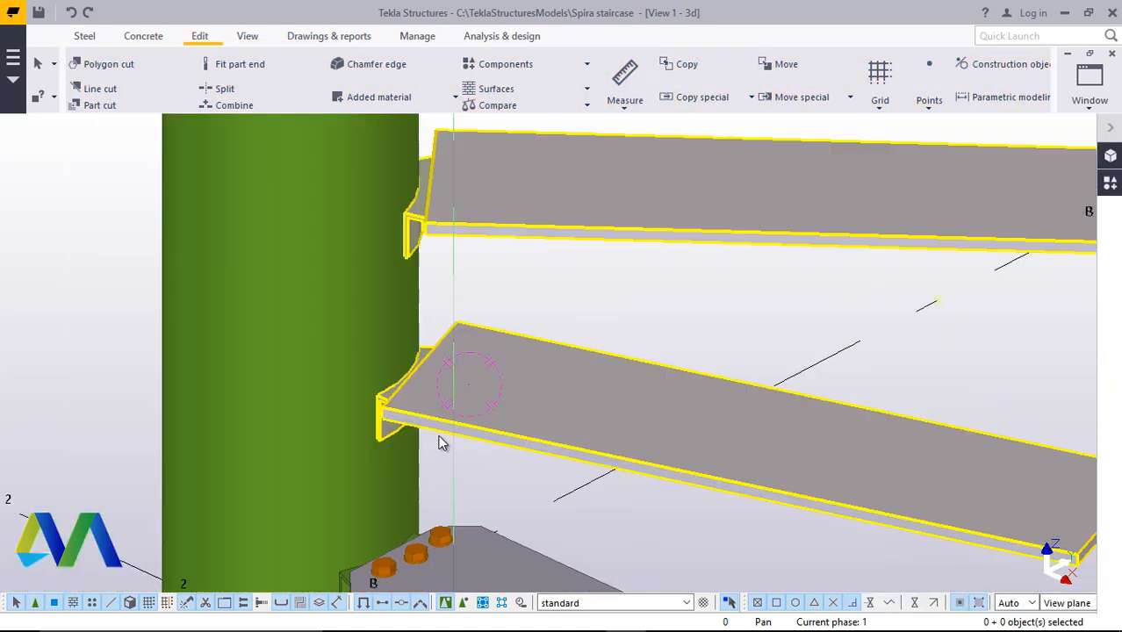
Add points at the step plate's inner corner near the column and 50 mm along its front edge
left_click(930, 103)
left_click(953, 427)
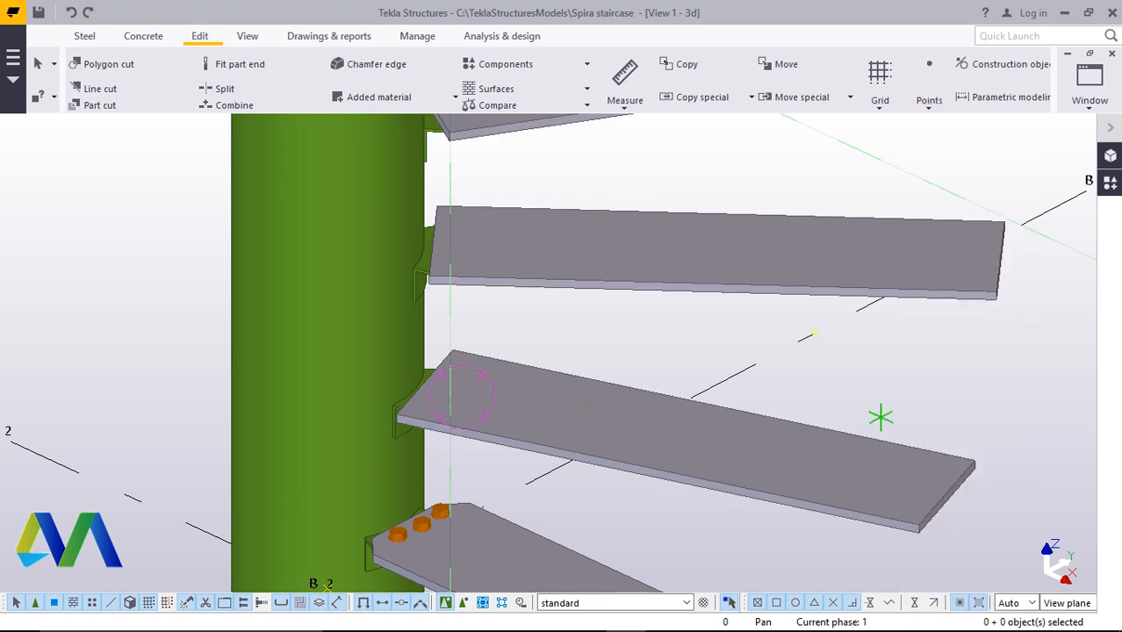
scroll(395, 417, "up", 6)
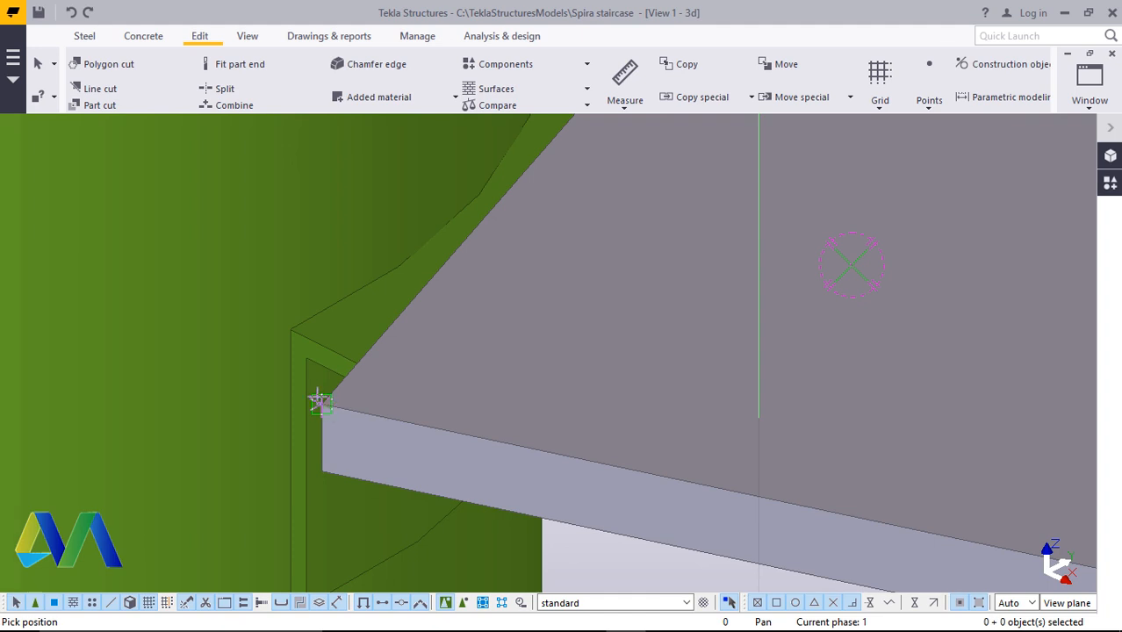
scroll(320, 402, "down", 5)
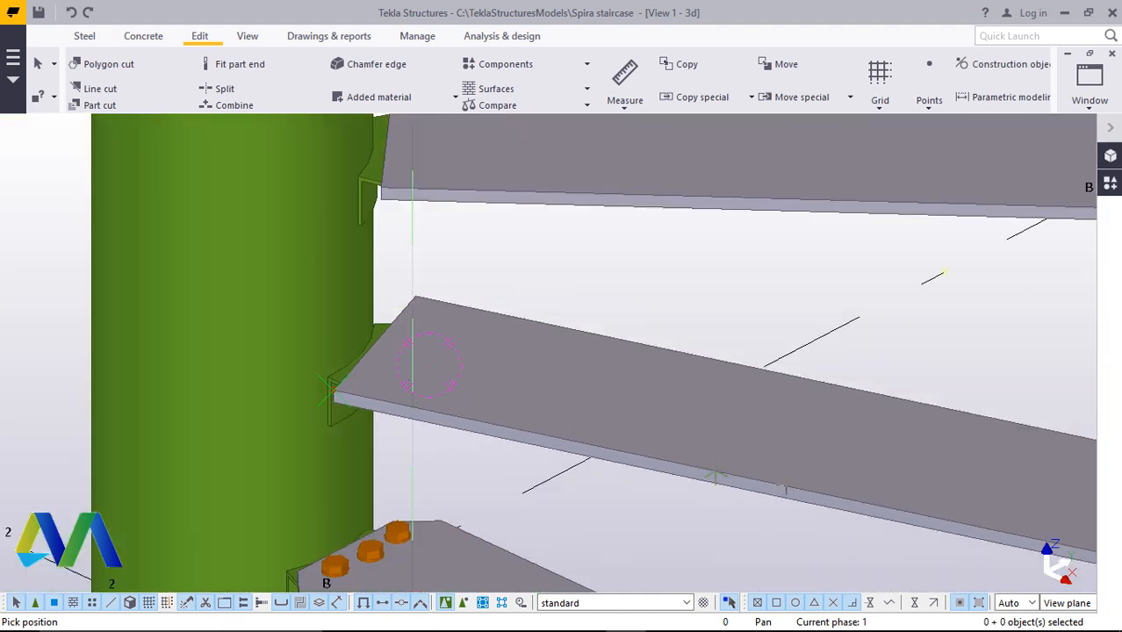
type("50")
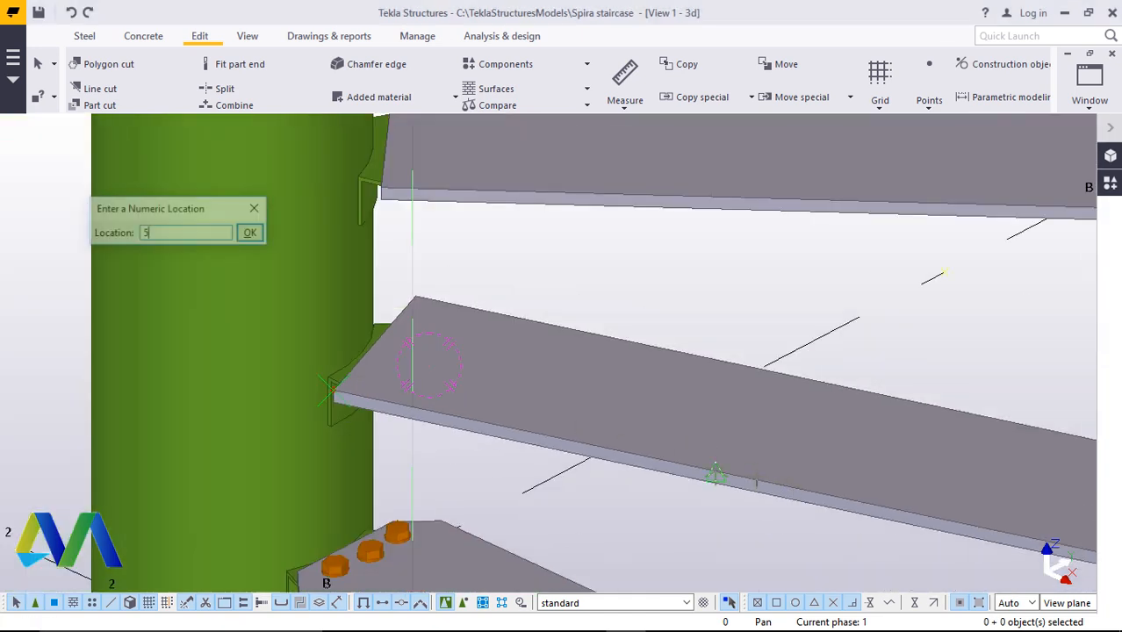
left_click(252, 234)
scroll(368, 360, "up", 4)
right_click(595, 222)
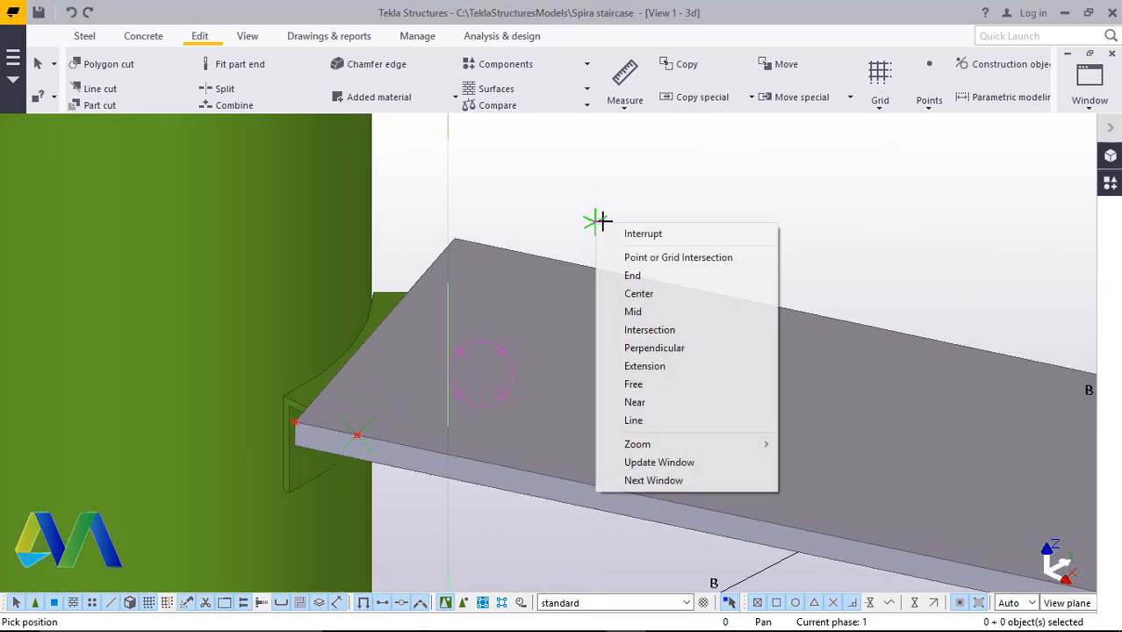
left_click(639, 230)
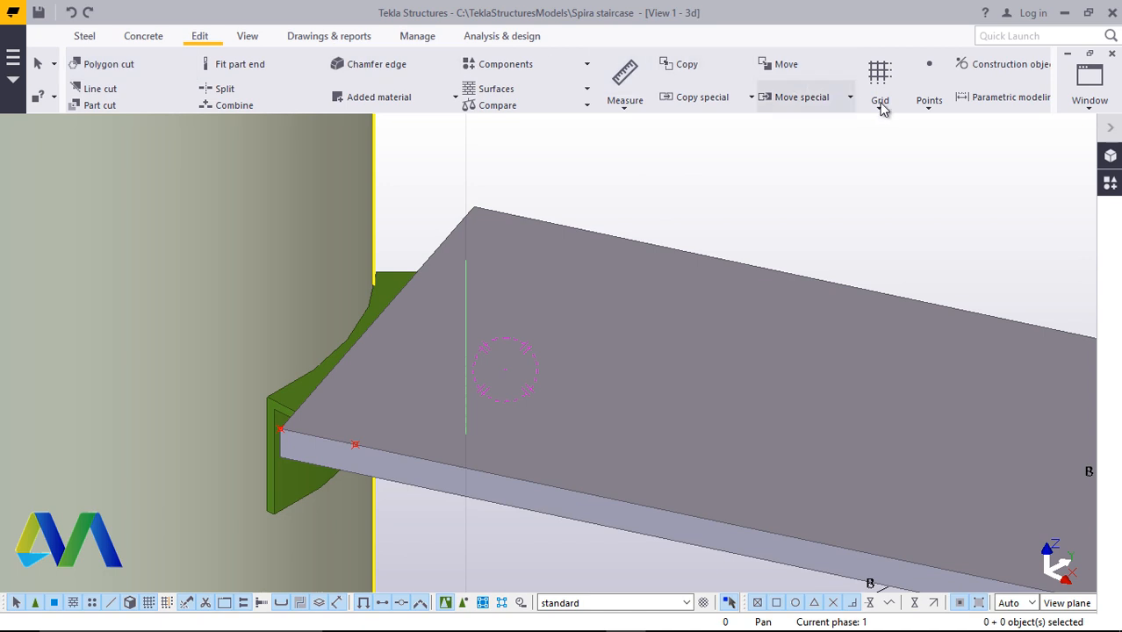
Add a point 10 mm from the step plate's inner corner along its edge next to the column
left_click(929, 96)
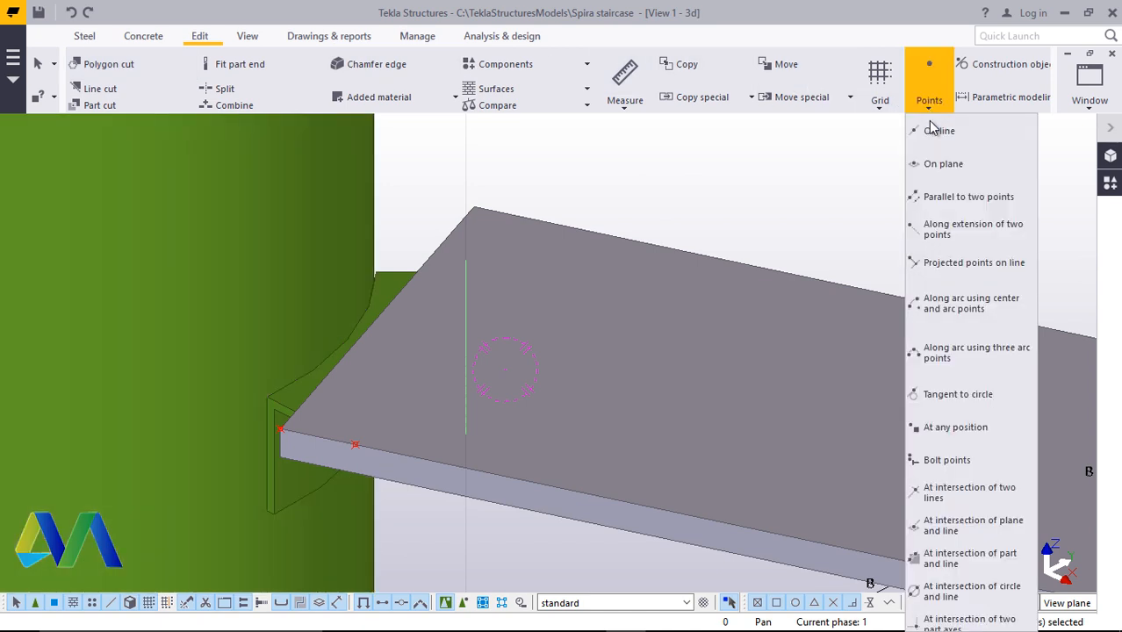
left_click(966, 427)
scroll(272, 429, "up", 3)
scroll(252, 426, "up", 2)
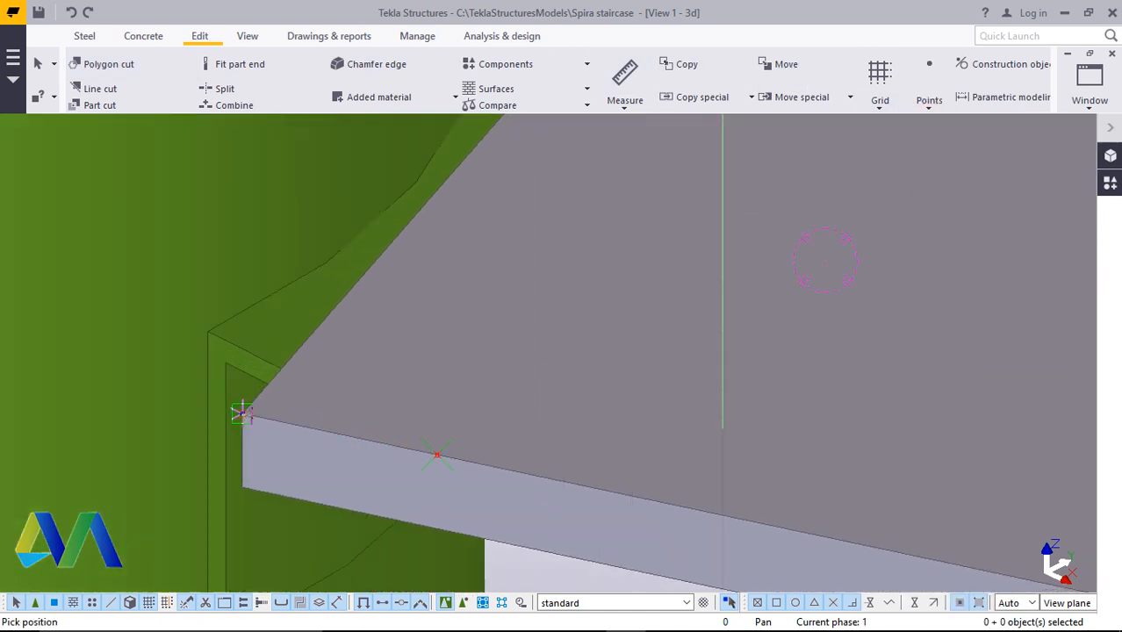
left_click(262, 430)
scroll(263, 456, "down", 5)
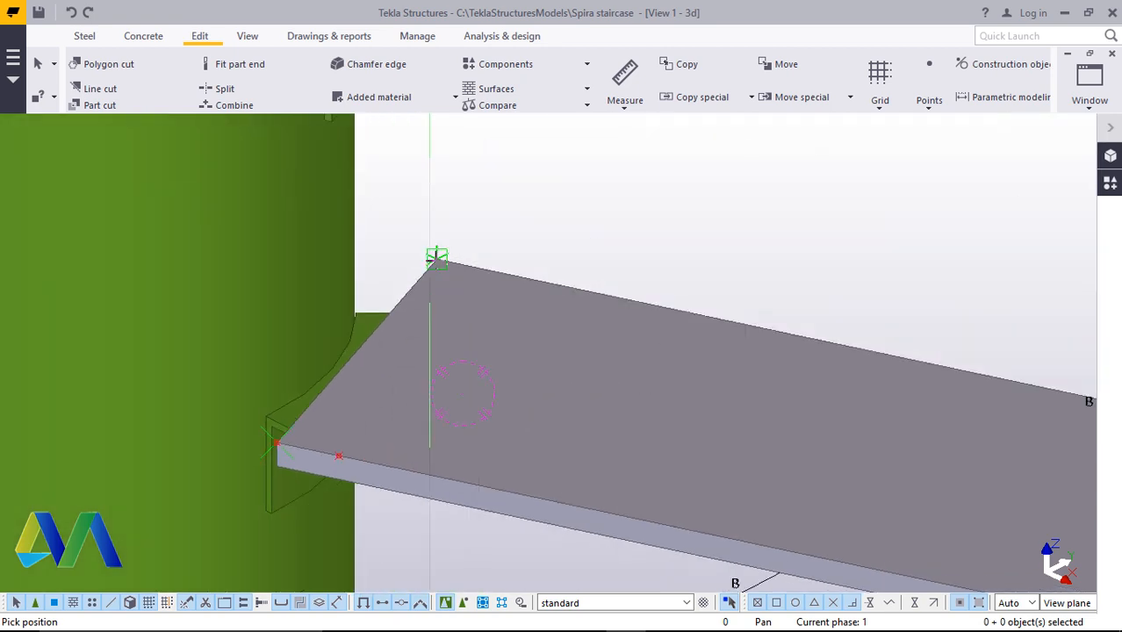
scroll(430, 260, "up", 2)
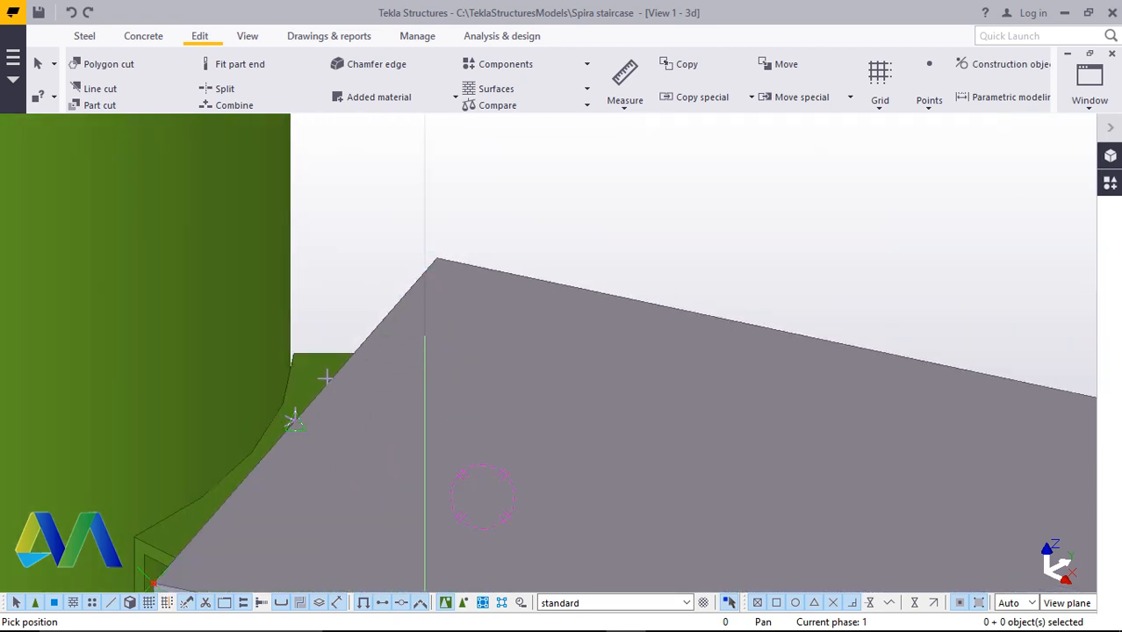
type("10")
key("Return")
right_click(573, 192)
left_click(576, 208)
Select the three corner points and mirror-copy them about a line running along the step plate's length
scroll(233, 362, "down", 3)
scroll(344, 410, "up", 1)
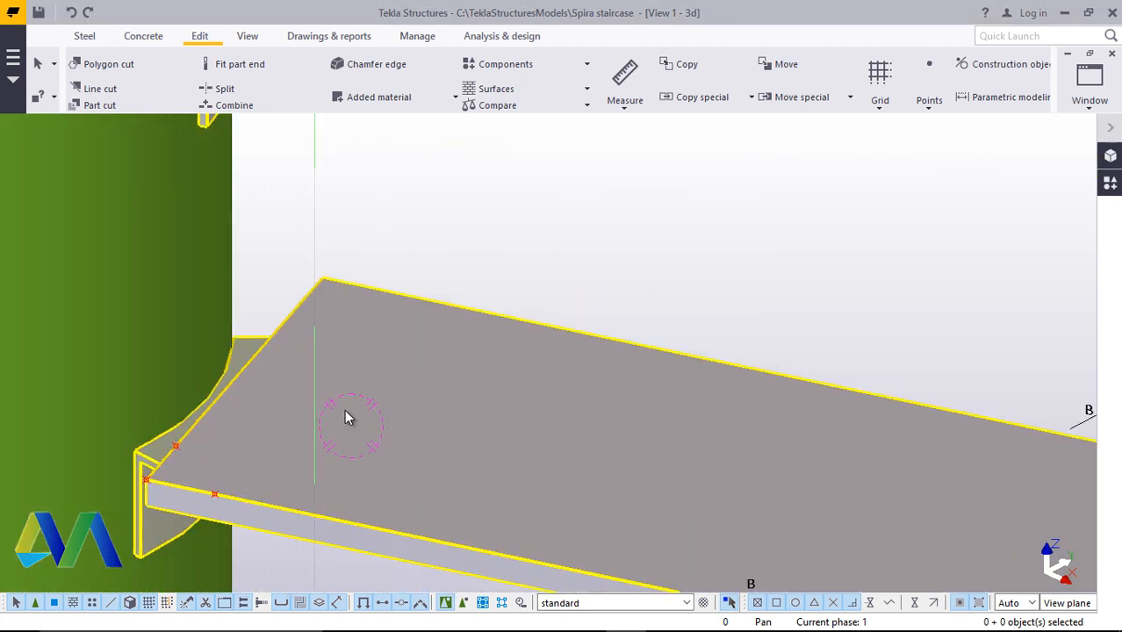
scroll(182, 468, "up", 1)
scroll(182, 469, "up", 1)
scroll(184, 537, "up", 3)
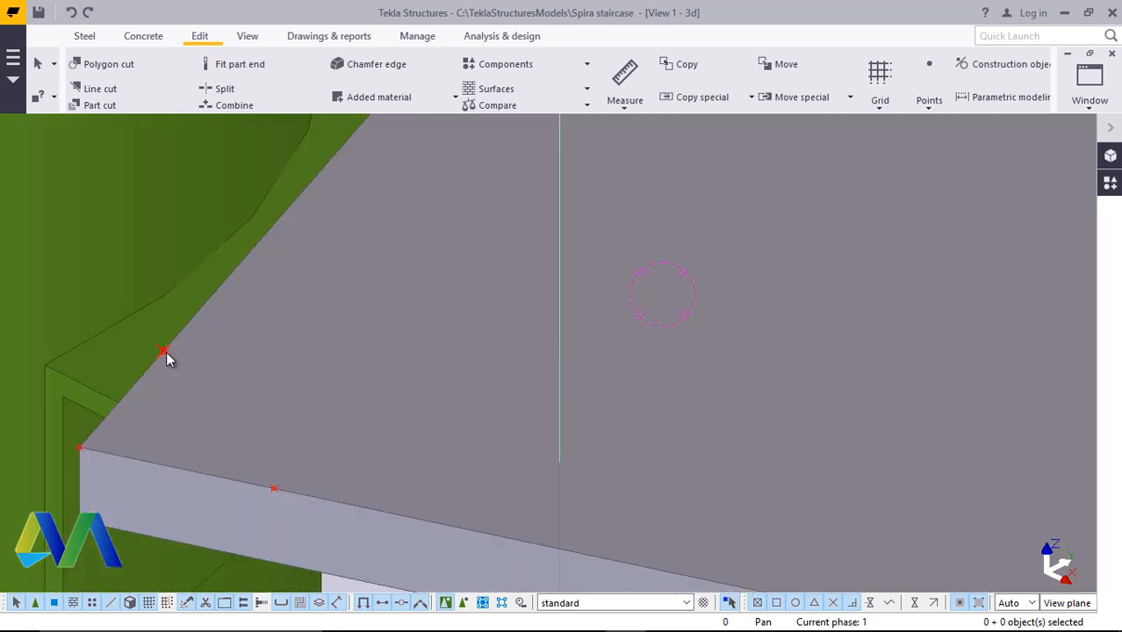
left_click(164, 351)
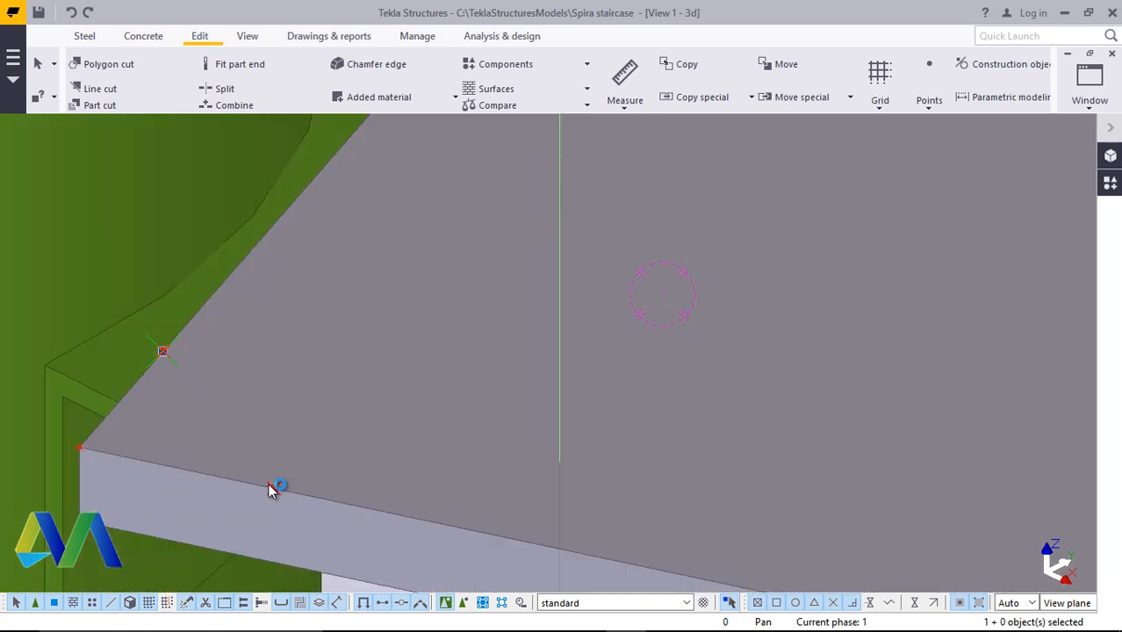
left_click(273, 488, "shift")
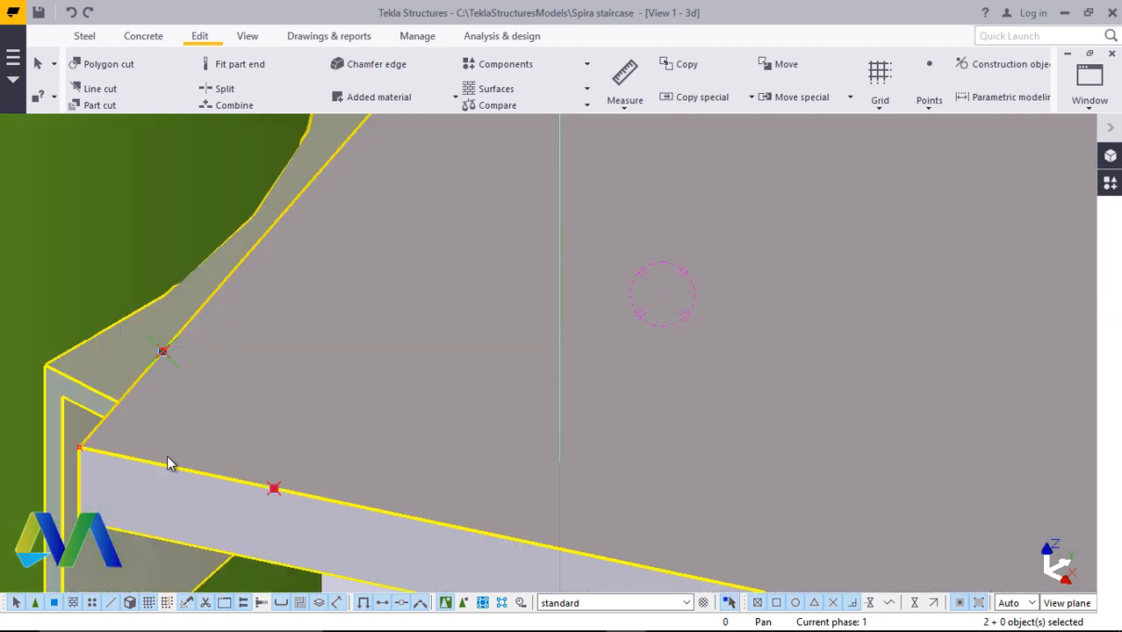
left_click(80, 448, "shift")
scroll(132, 437, "down", 6)
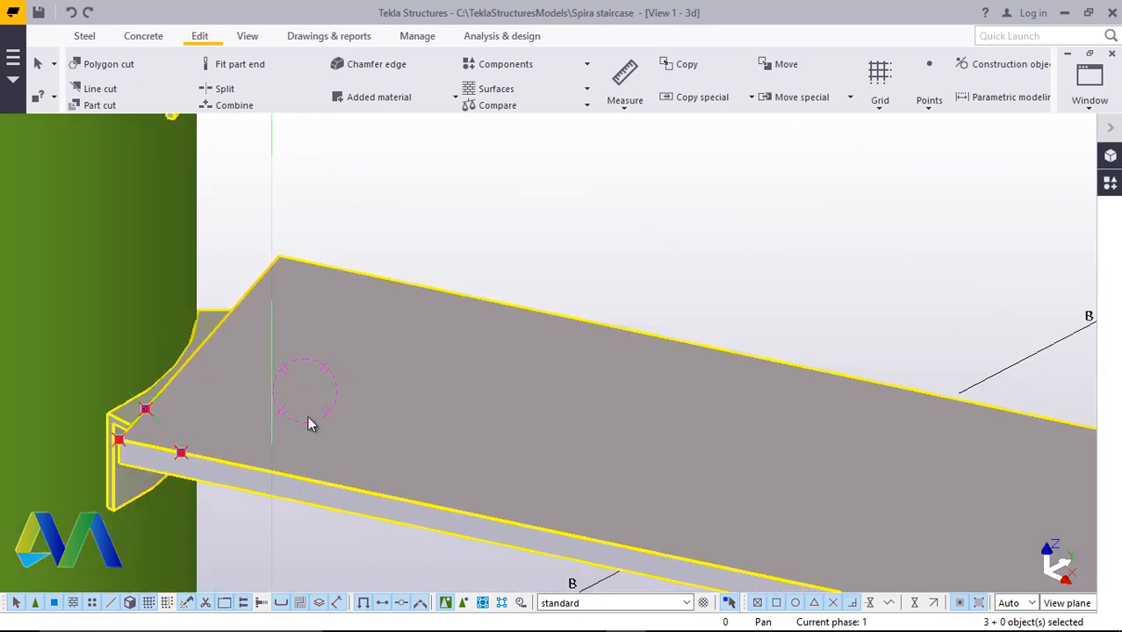
right_click(655, 262)
mouse_move(773, 313)
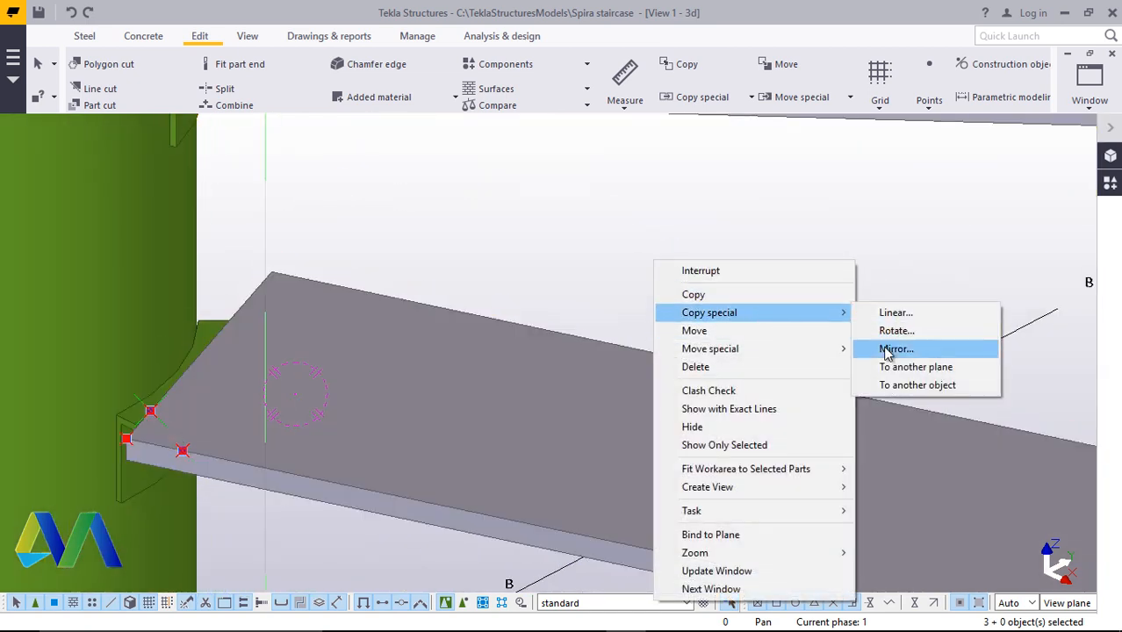
left_click(888, 348)
scroll(188, 354, "up", 4)
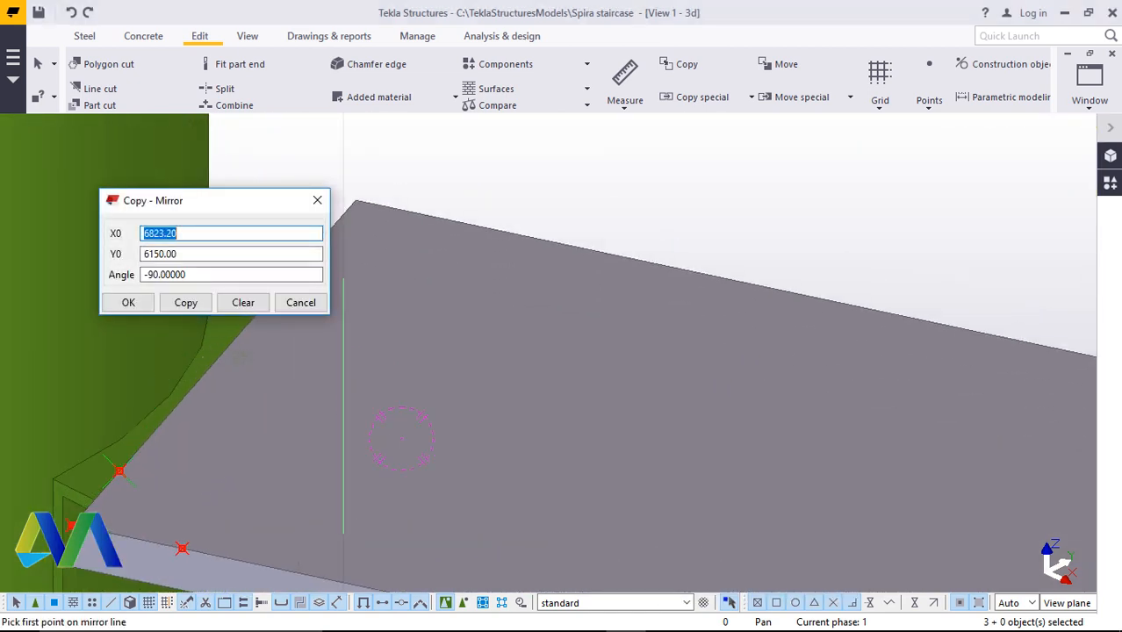
left_click(218, 371)
scroll(219, 386, "down", 5)
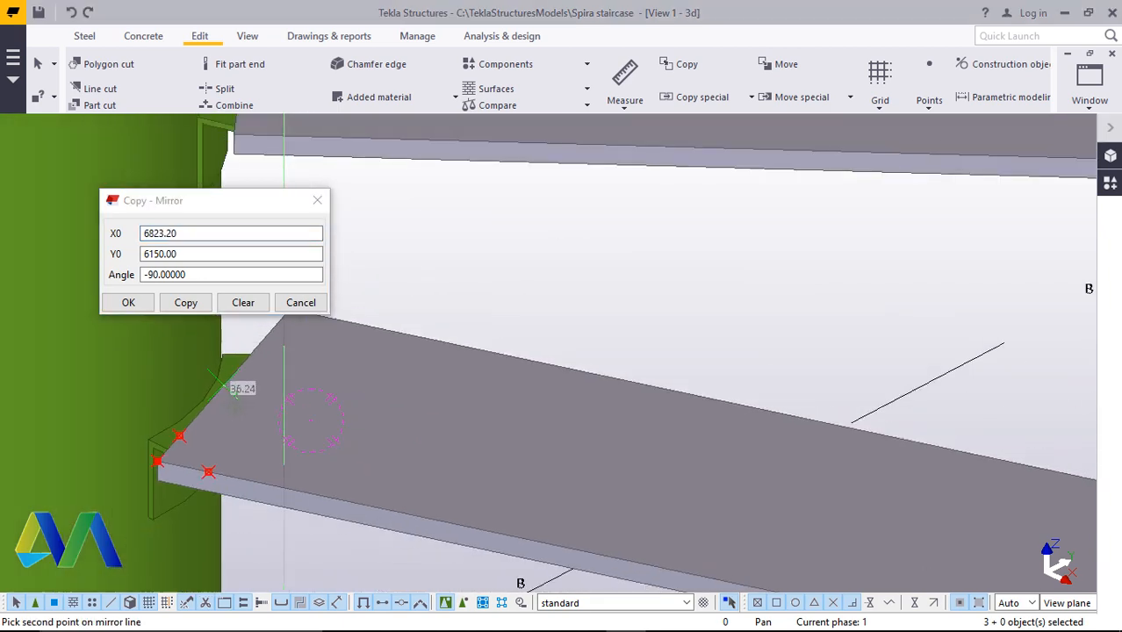
scroll(844, 524, "up", 3)
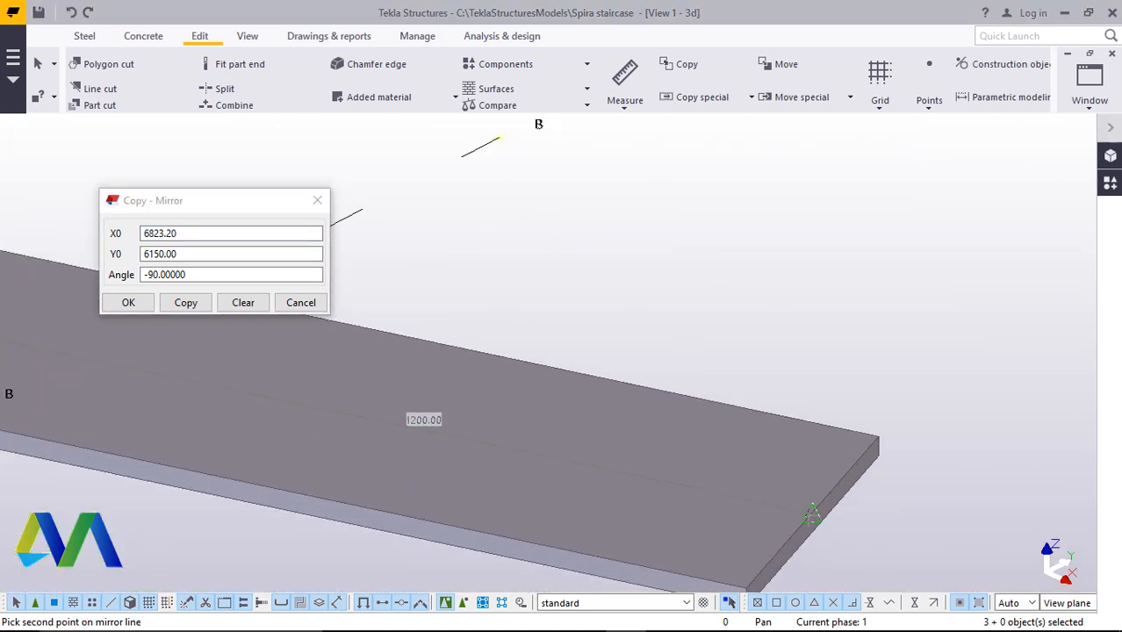
left_click(809, 512)
right_click(799, 278)
left_click(834, 293)
scroll(751, 506, "down", 3)
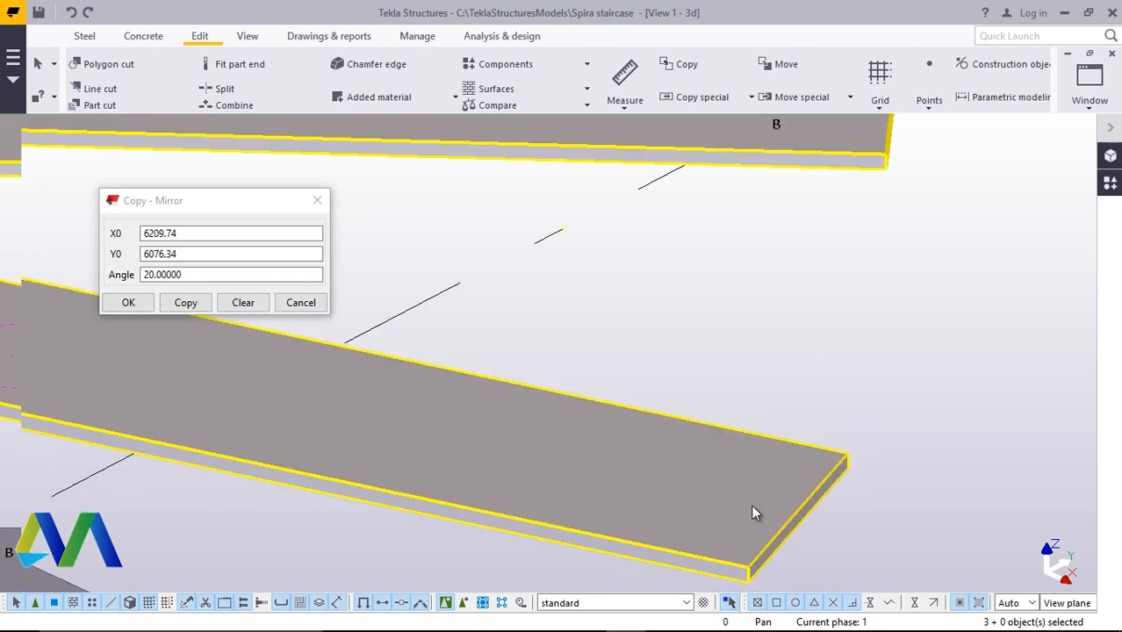
scroll(729, 509, "down", 3)
scroll(476, 426, "up", 10)
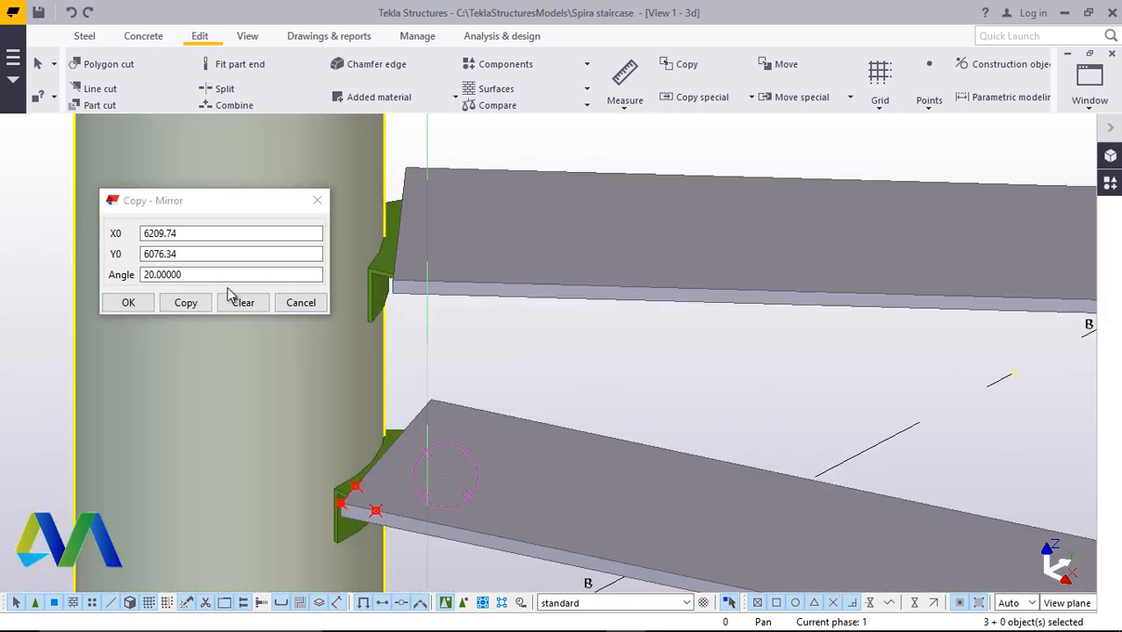
left_click(186, 304)
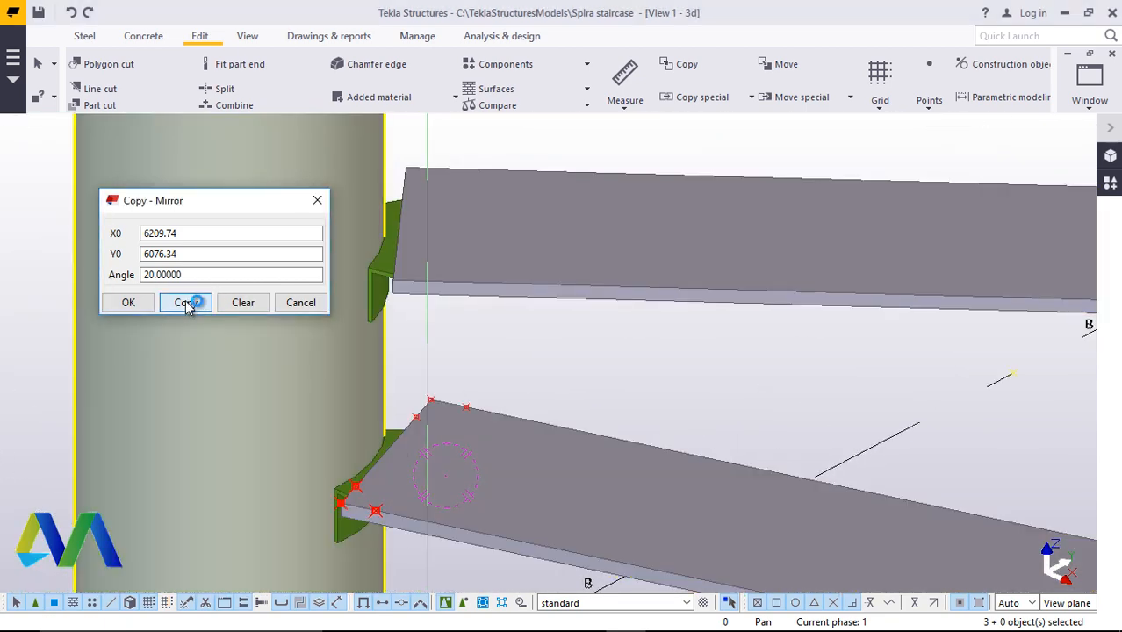
left_click(140, 303)
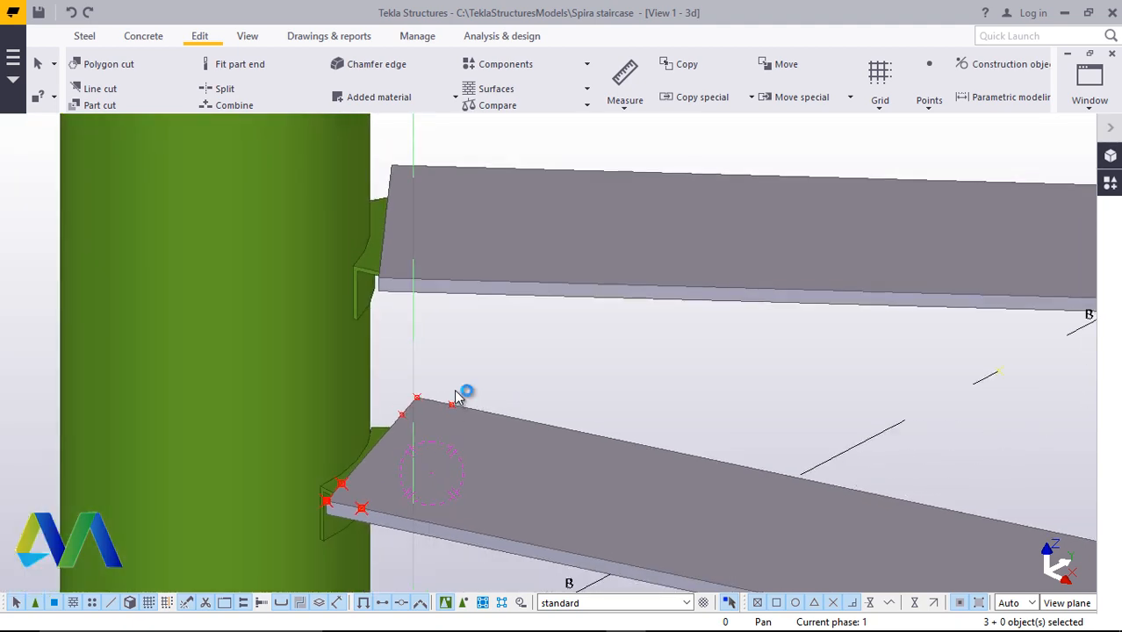
Mirror-copy the six points about a line picked across the step plate, with the mirror angle set to -90
scroll(527, 411, "up", 2)
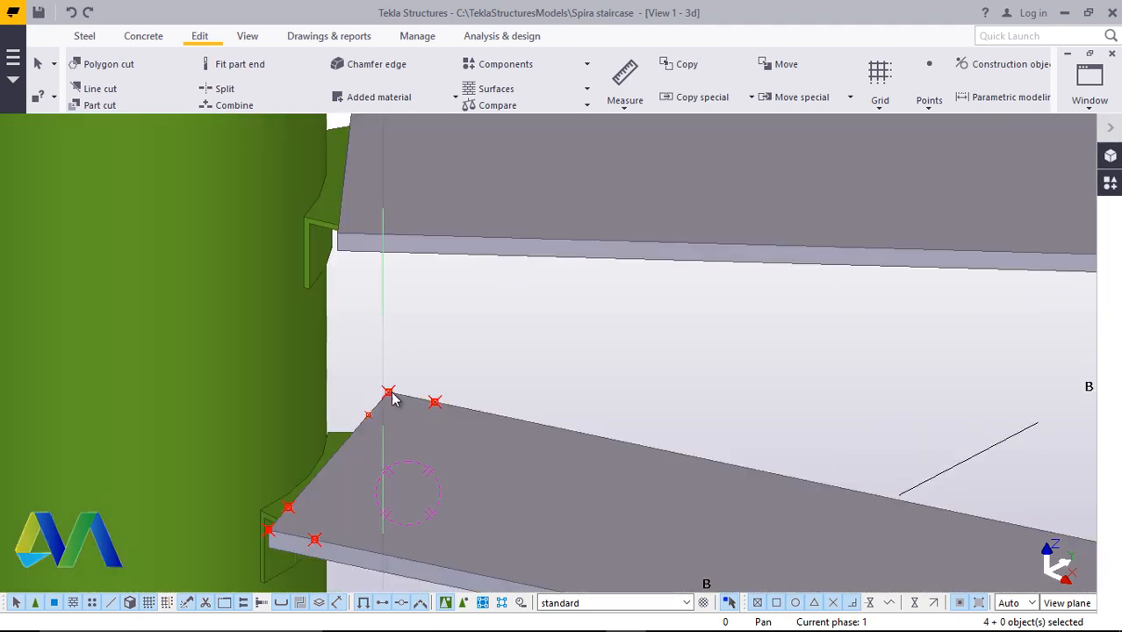
scroll(369, 419, "down", 3)
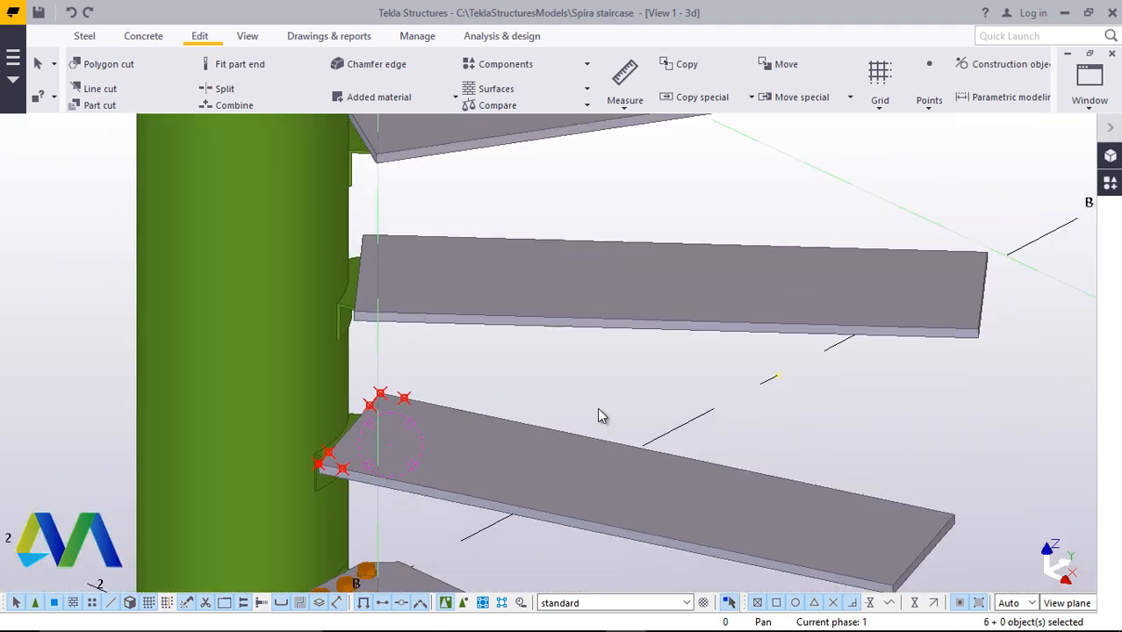
right_click(617, 388)
mouse_move(690, 98)
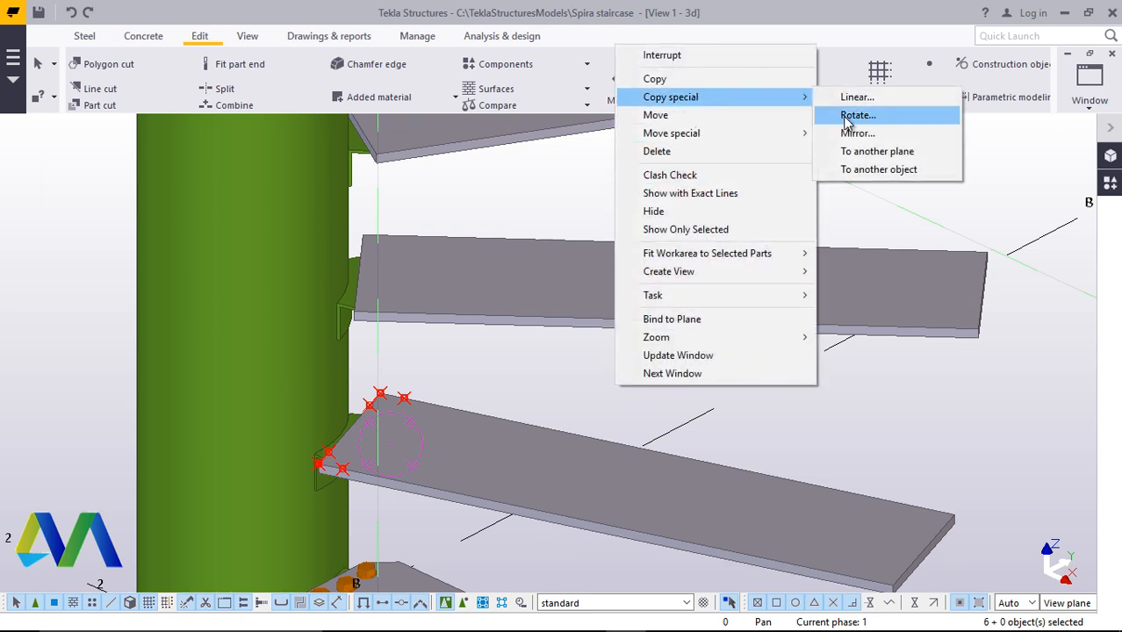
left_click(856, 133)
left_click(667, 452)
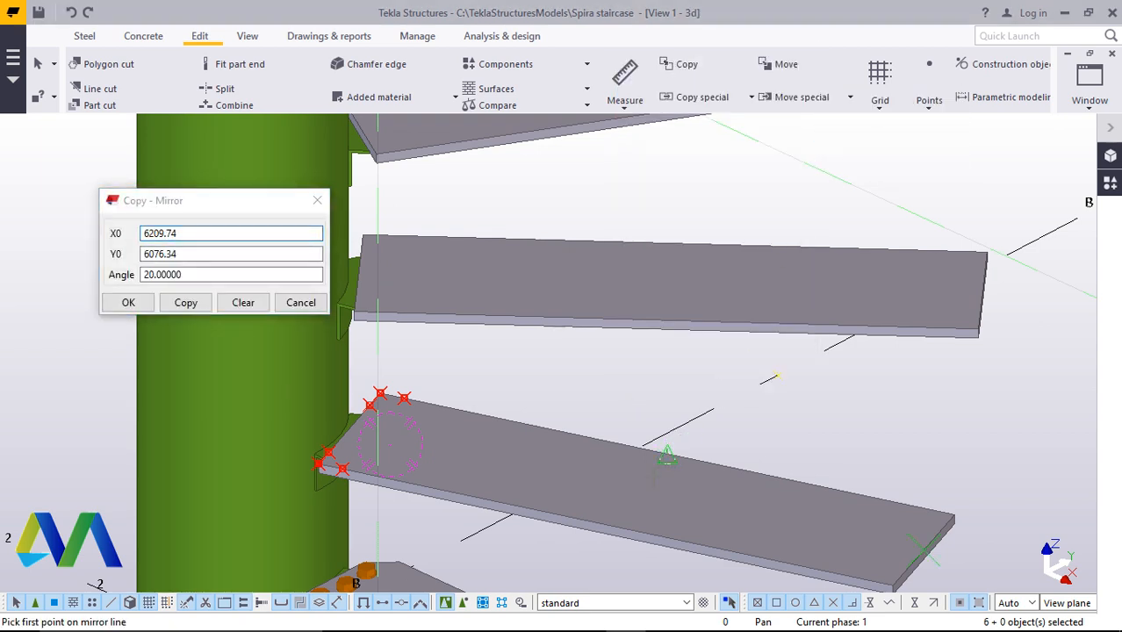
scroll(605, 526, "up", 2)
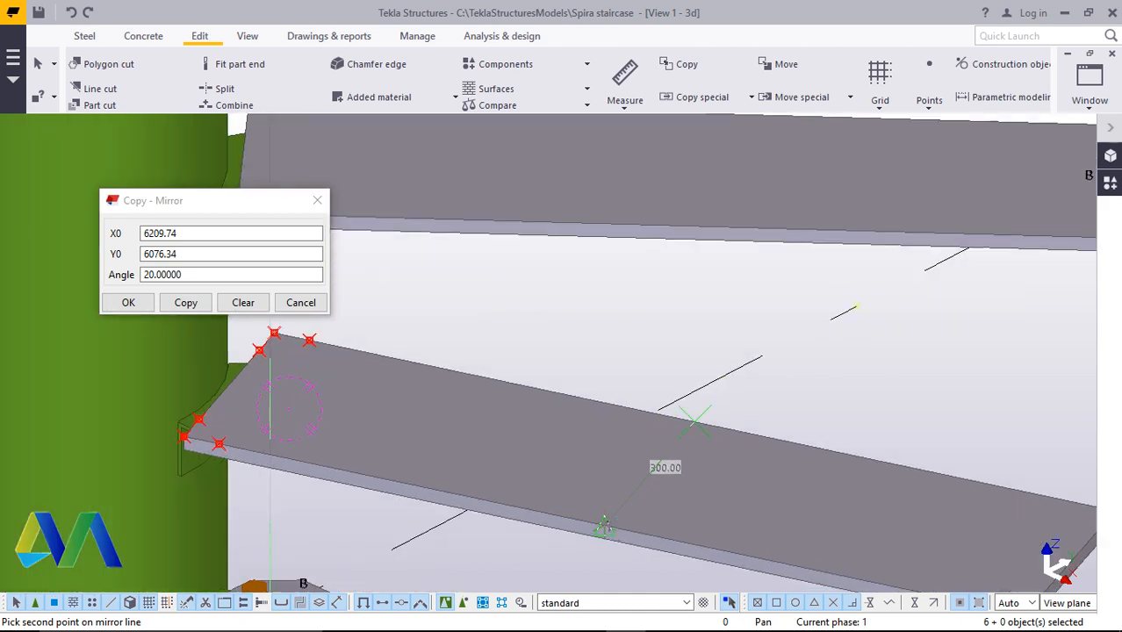
left_click(604, 527)
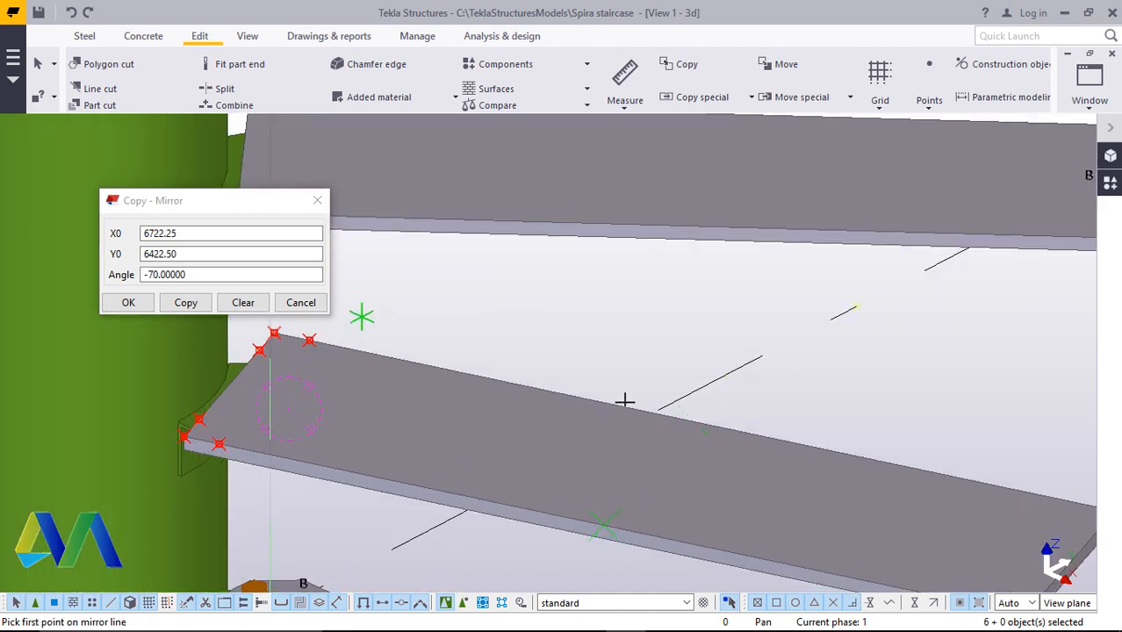
left_click_drag(201, 275, 161, 275)
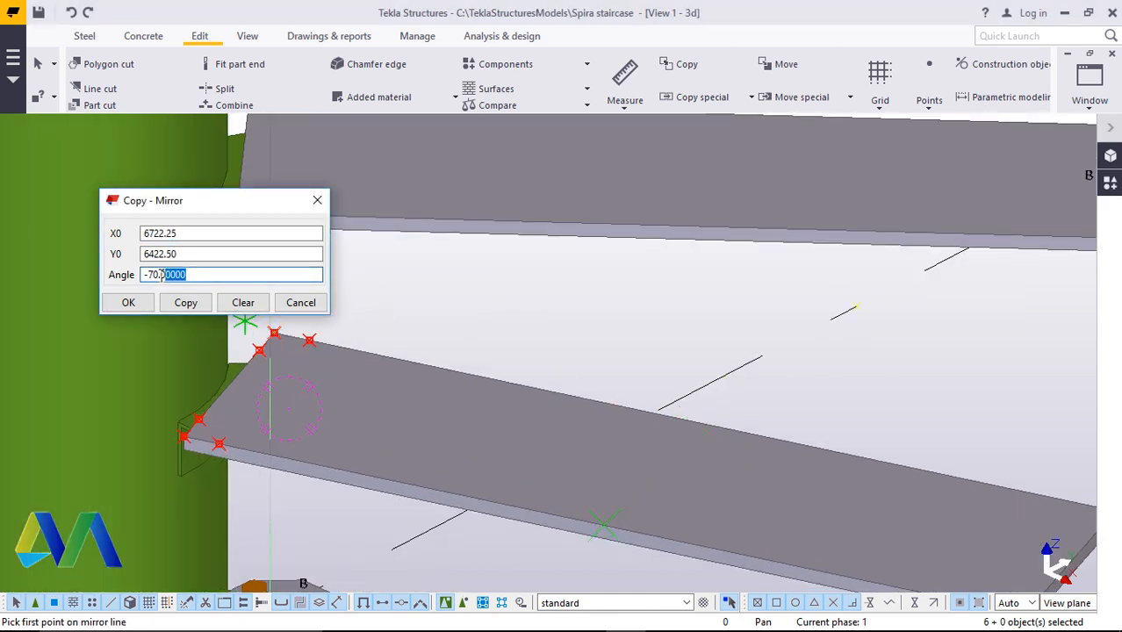
type("90")
left_click(188, 304)
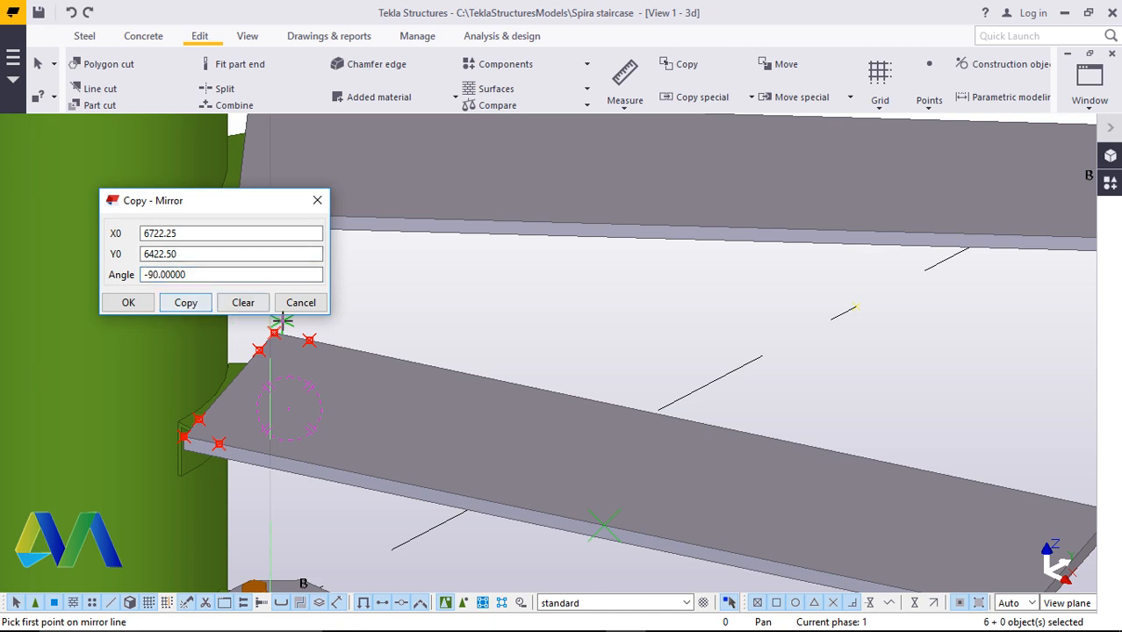
right_click(574, 347)
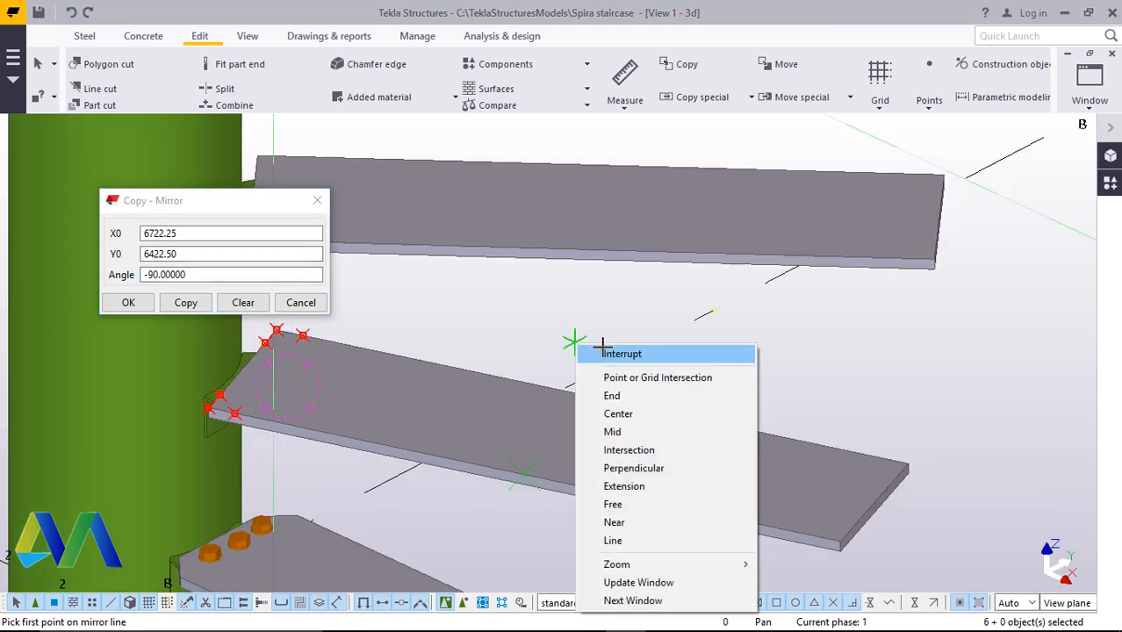
left_click(615, 355)
left_click(316, 201)
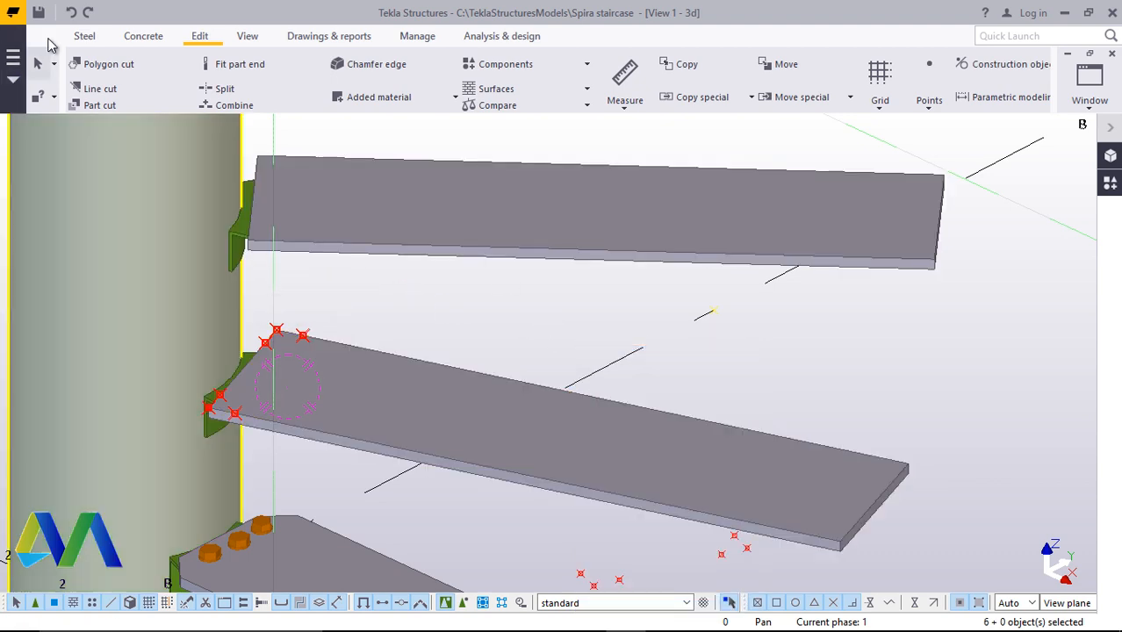
scroll(527, 347, "up", 1)
scroll(529, 347, "up", 1)
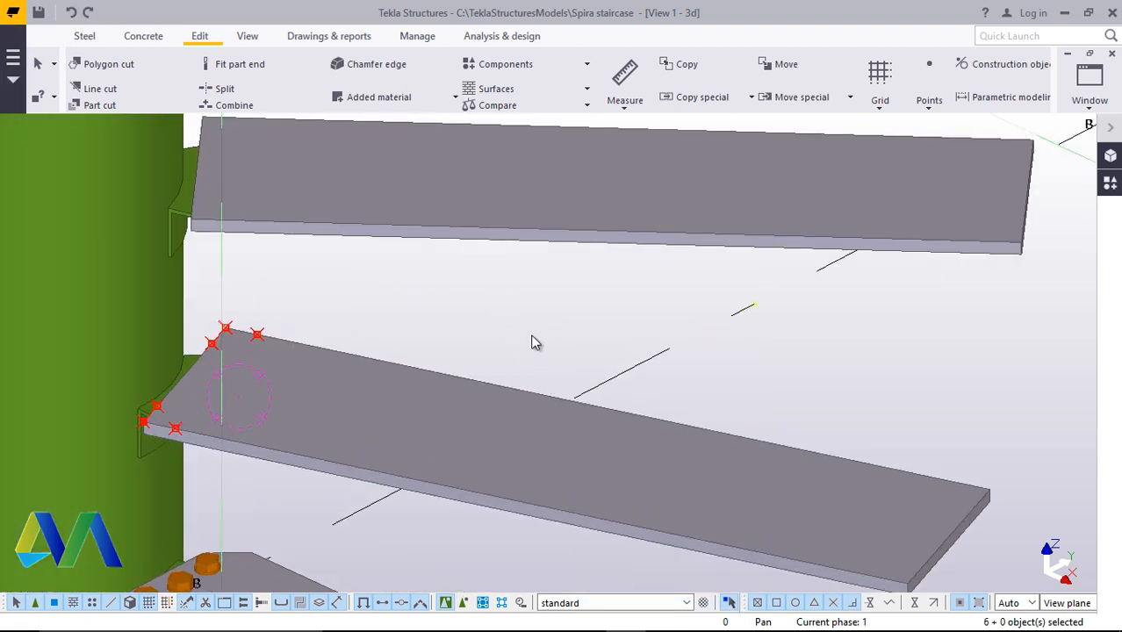
scroll(532, 435, "down", 4)
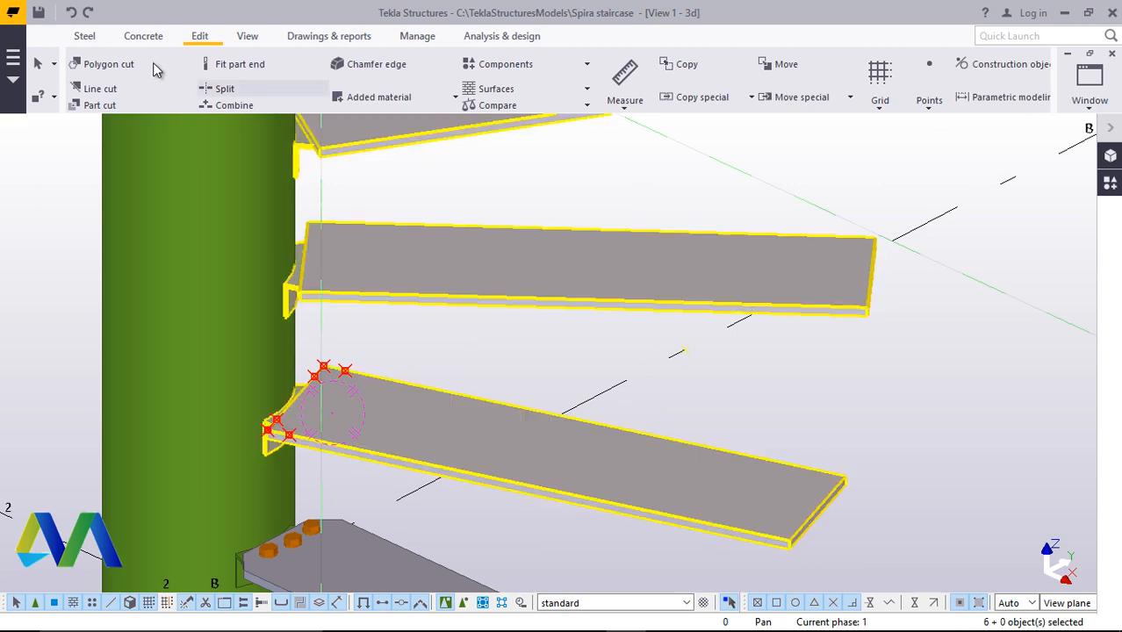
scroll(370, 332, "up", 1)
scroll(370, 331, "up", 6)
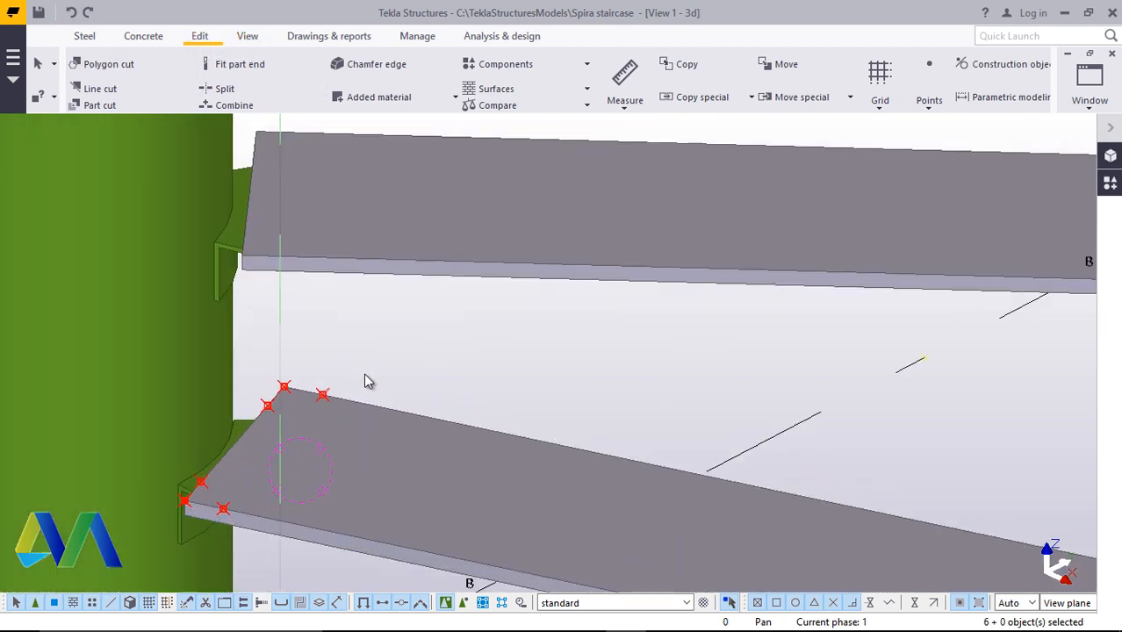
Select the six points near the column and mirror-copy them about a line picked across the step plate, with angle -70
left_click(319, 396)
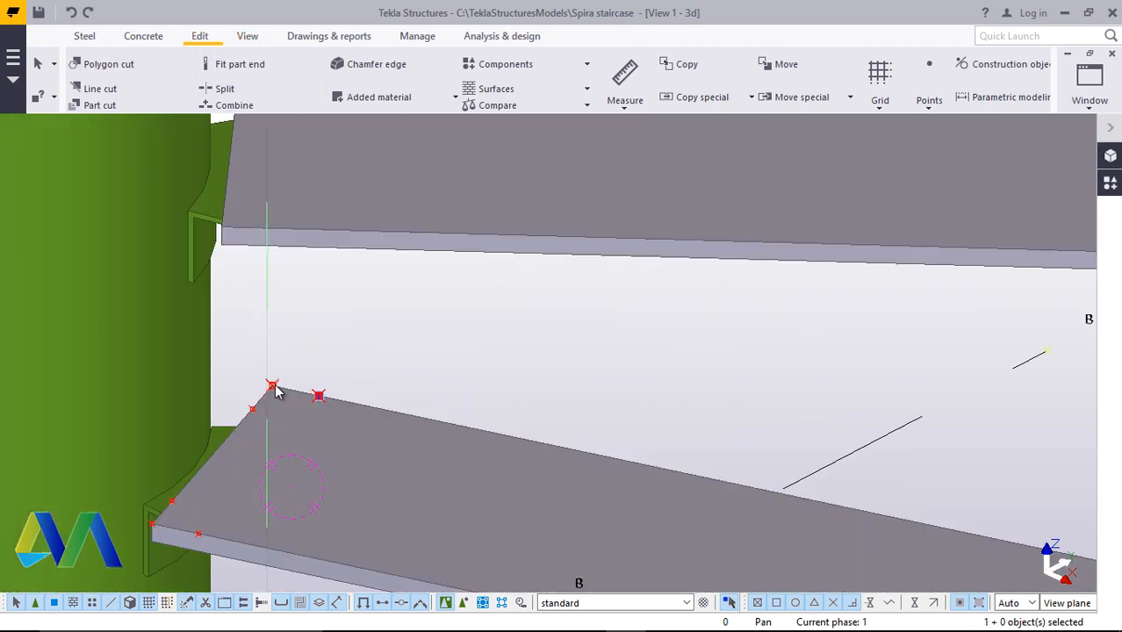
left_click(272, 387, "ctrl")
left_click(252, 409, "ctrl")
left_click(172, 501, "ctrl")
left_click(198, 534, "ctrl")
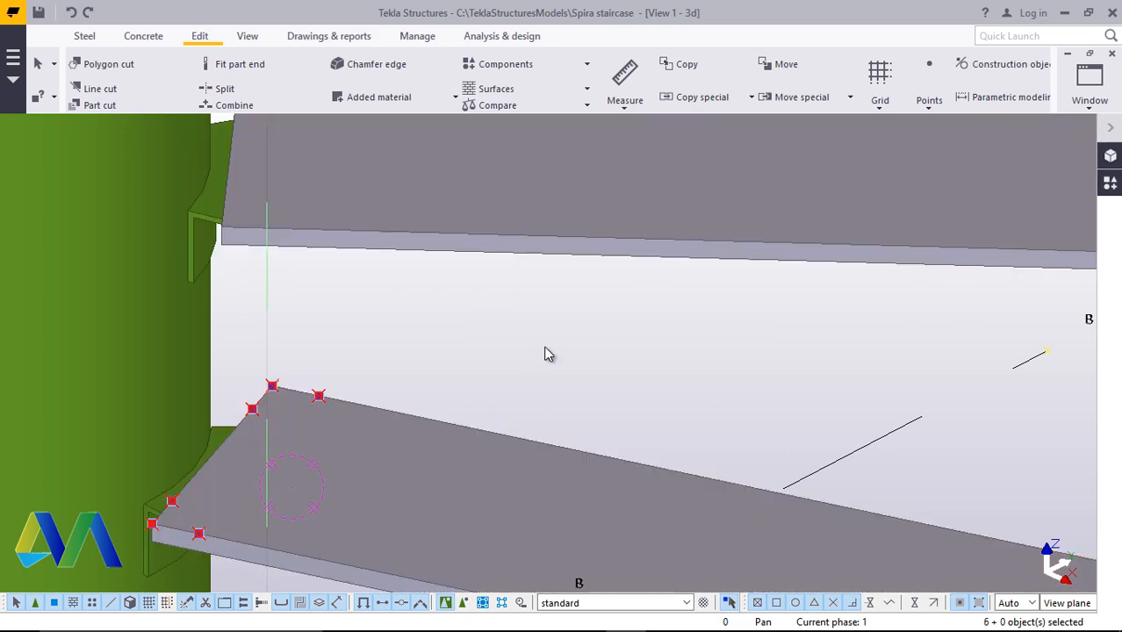
right_click(546, 354)
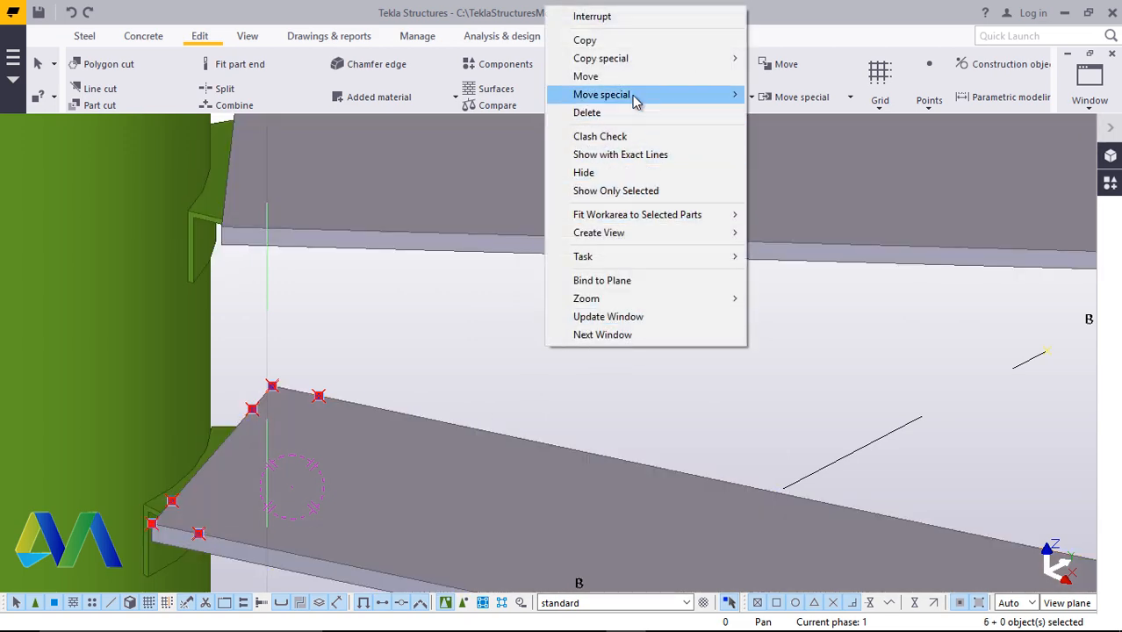
mouse_move(625, 60)
left_click(795, 93)
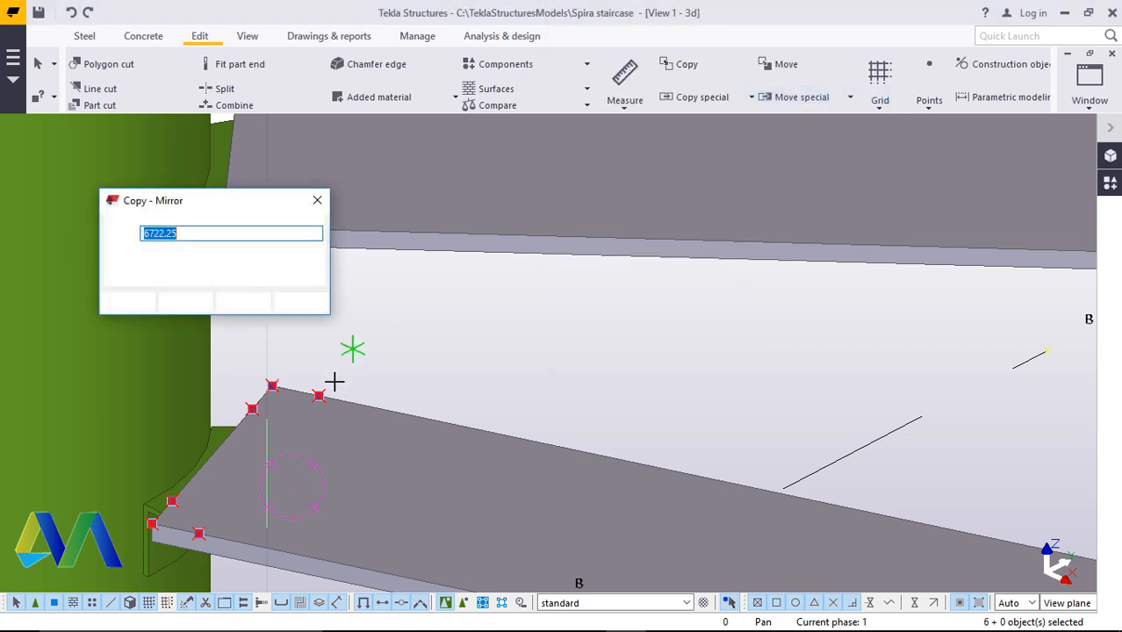
scroll(352, 386, "down", 2)
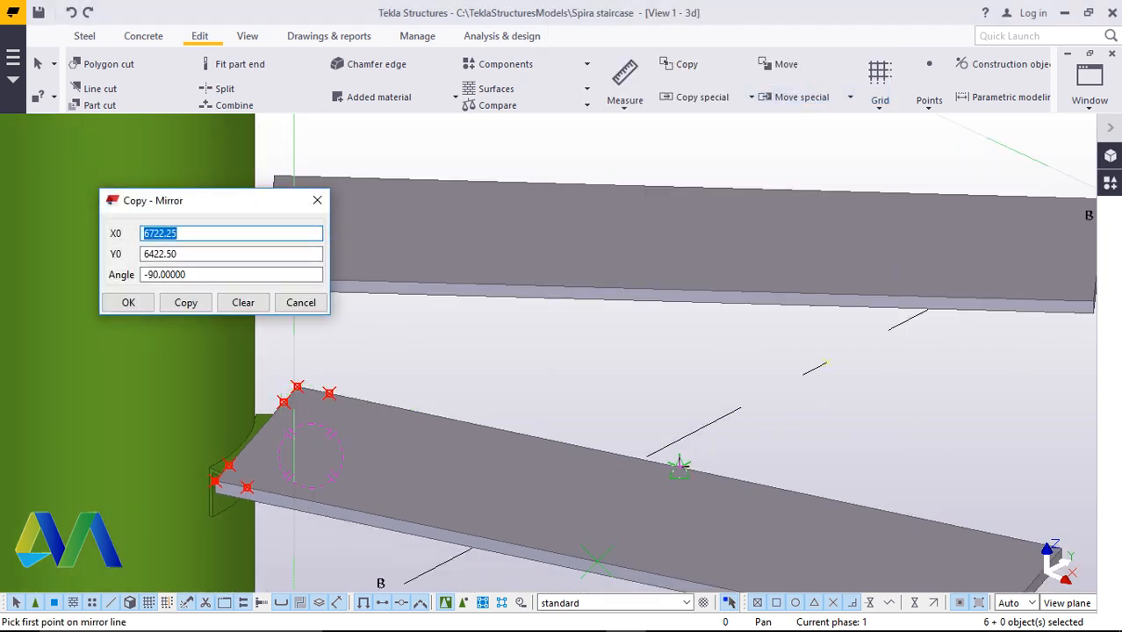
left_click(680, 467)
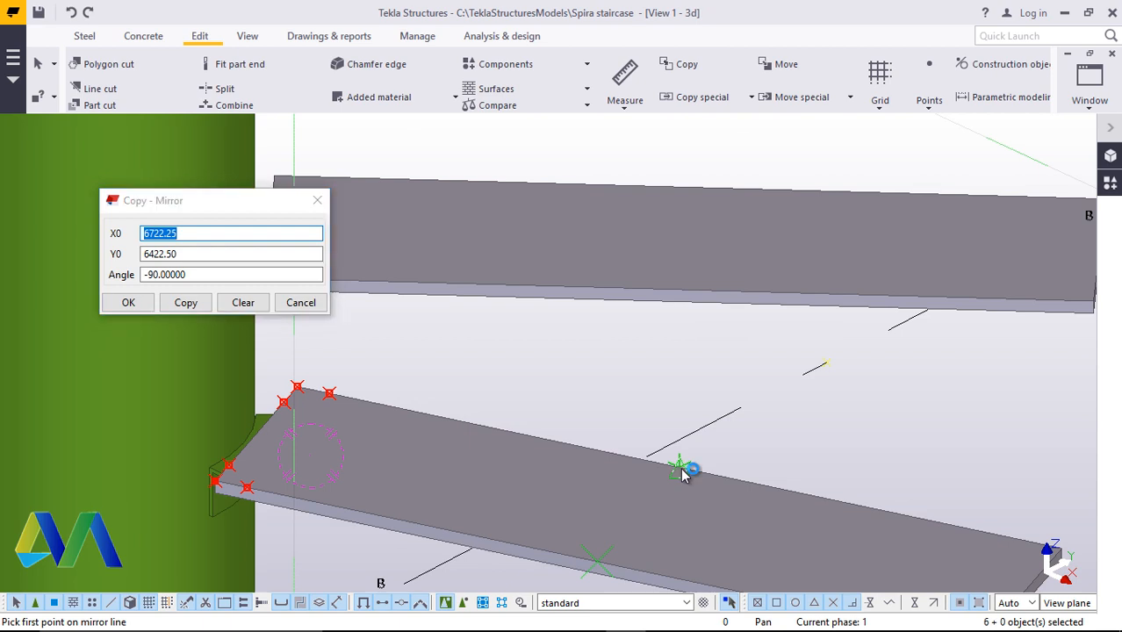
left_click(597, 557)
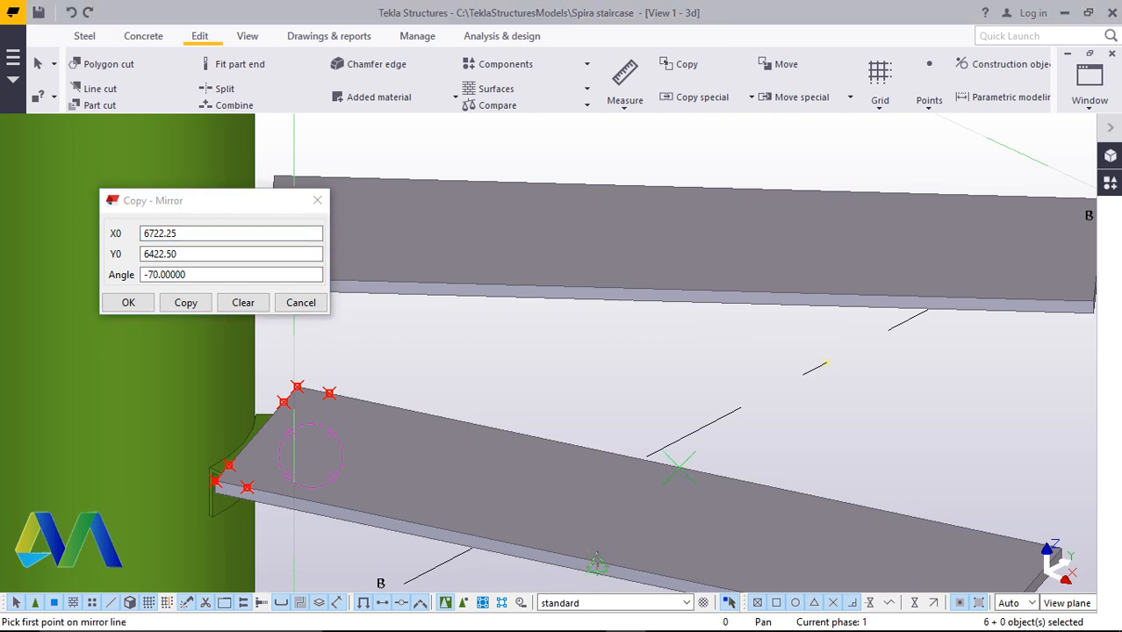
left_click(205, 307)
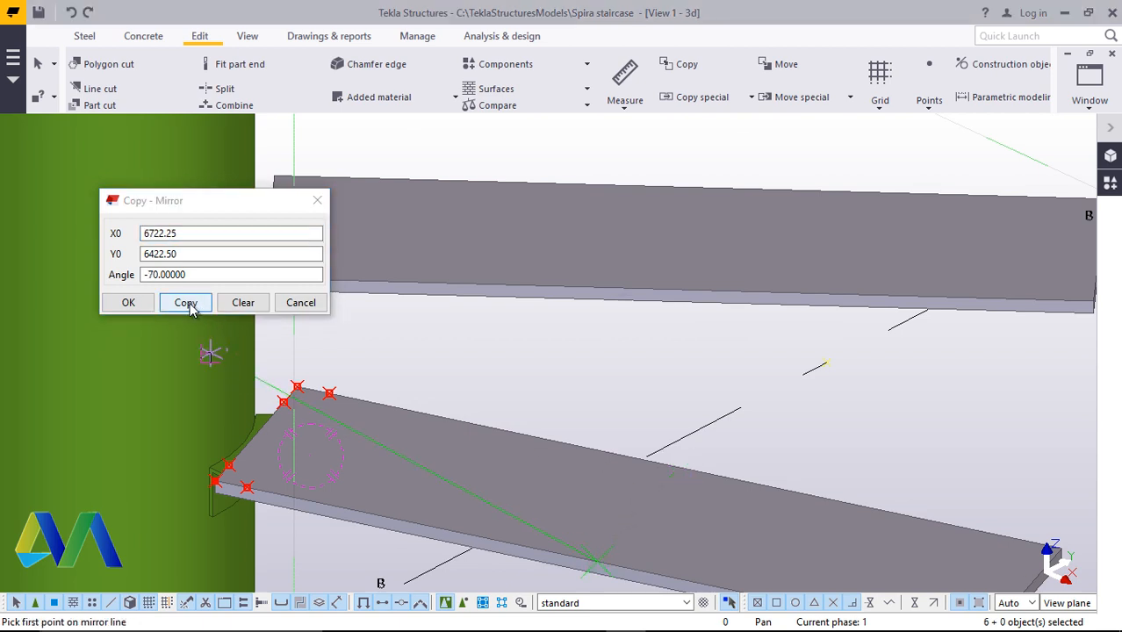
left_click(132, 307)
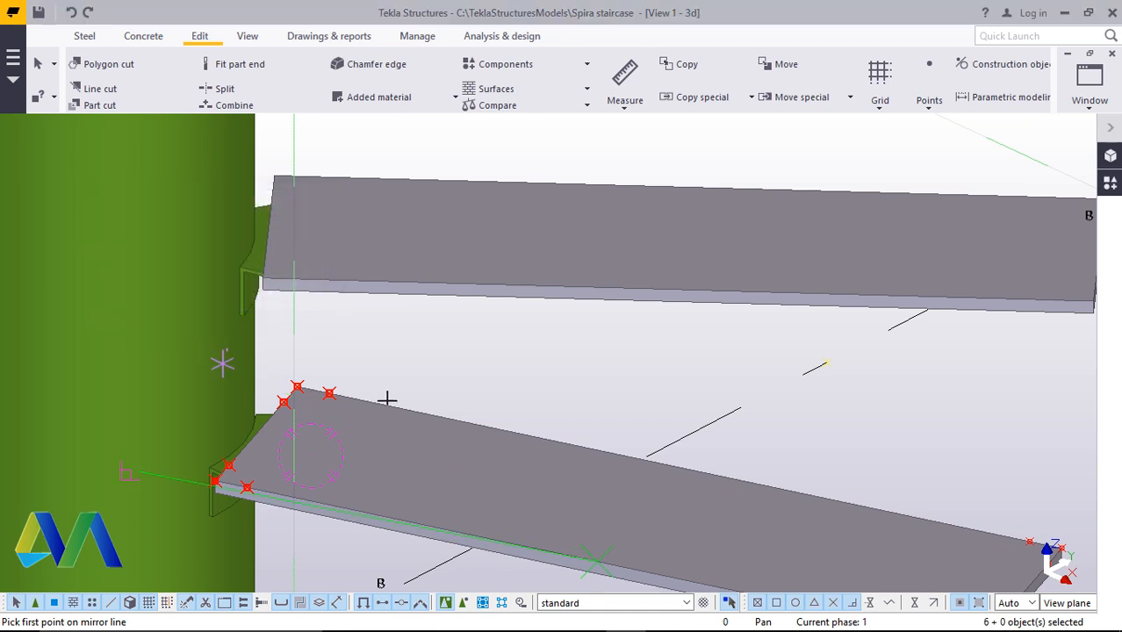
scroll(456, 400, "down", 3)
right_click(711, 414)
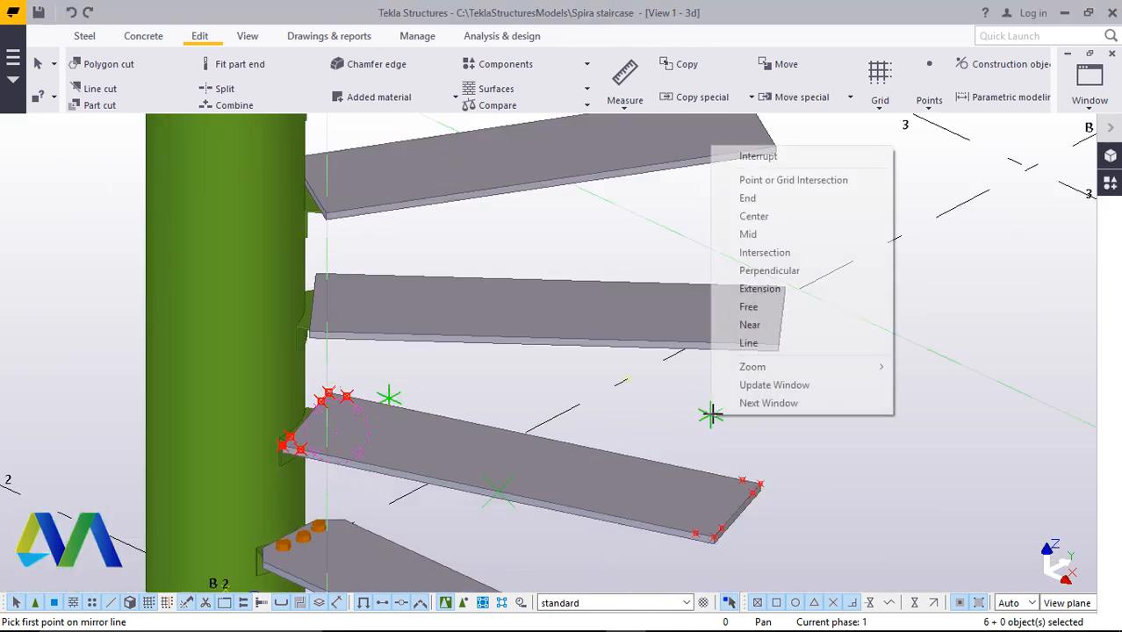
left_click(752, 155)
scroll(746, 474, "up", 2)
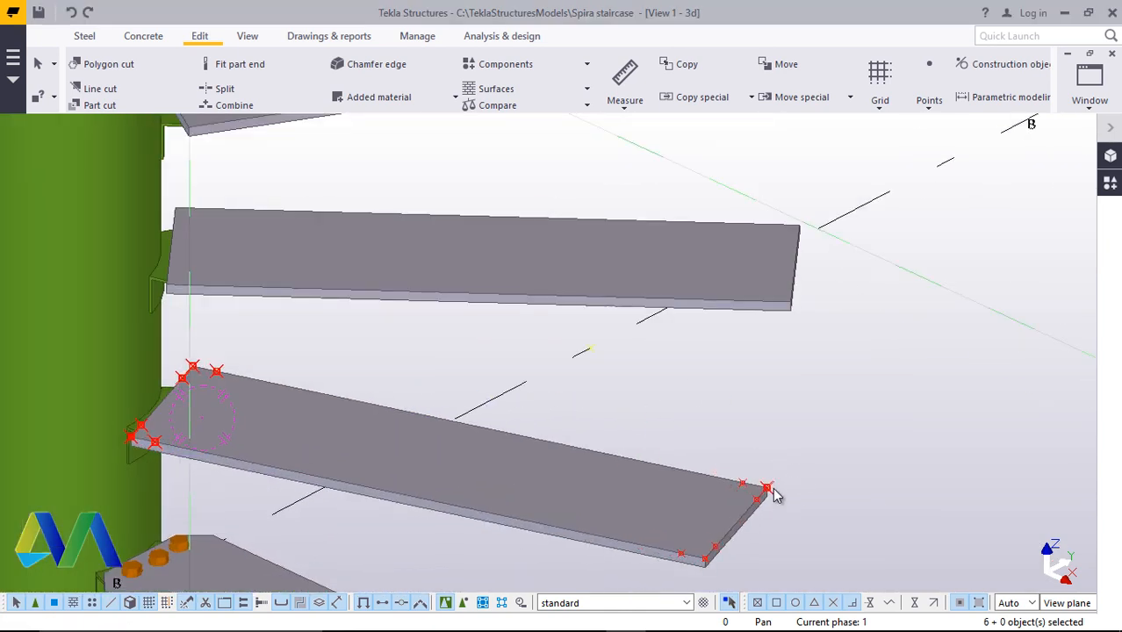
left_click(681, 552, "ctrl")
left_click(716, 546, "ctrl")
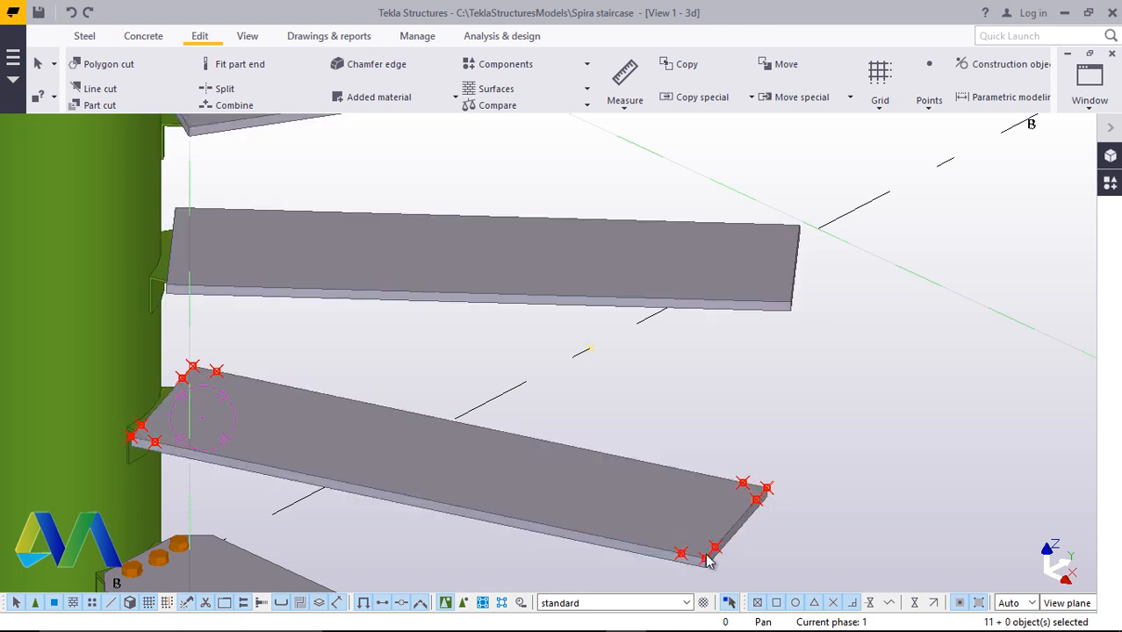
left_click(182, 379, "ctrl")
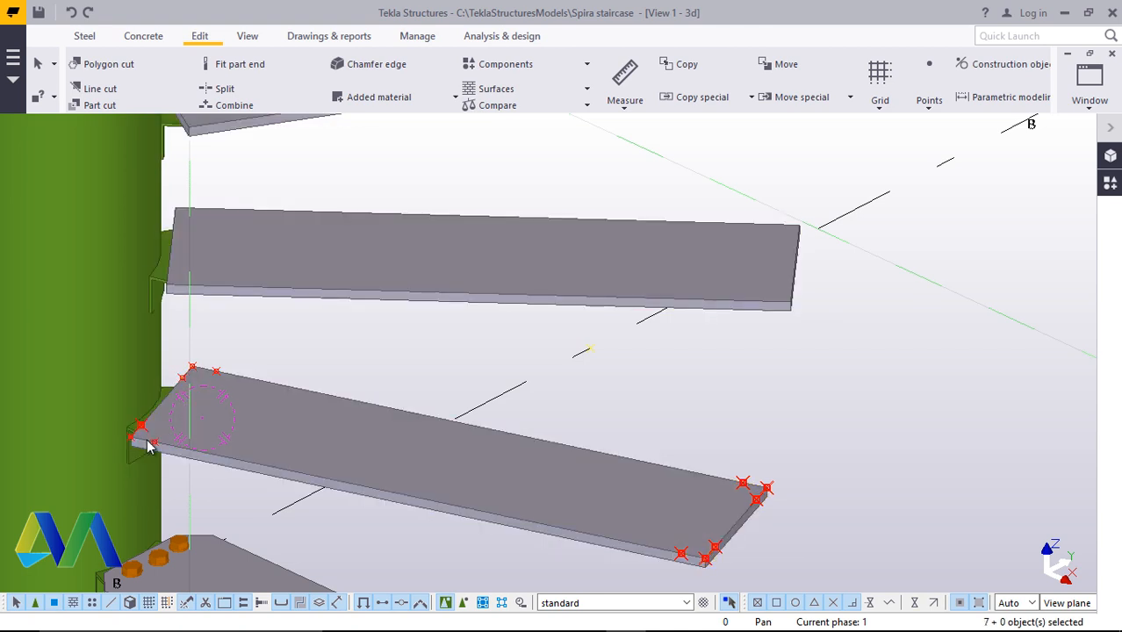
left_click(184, 383, "ctrl")
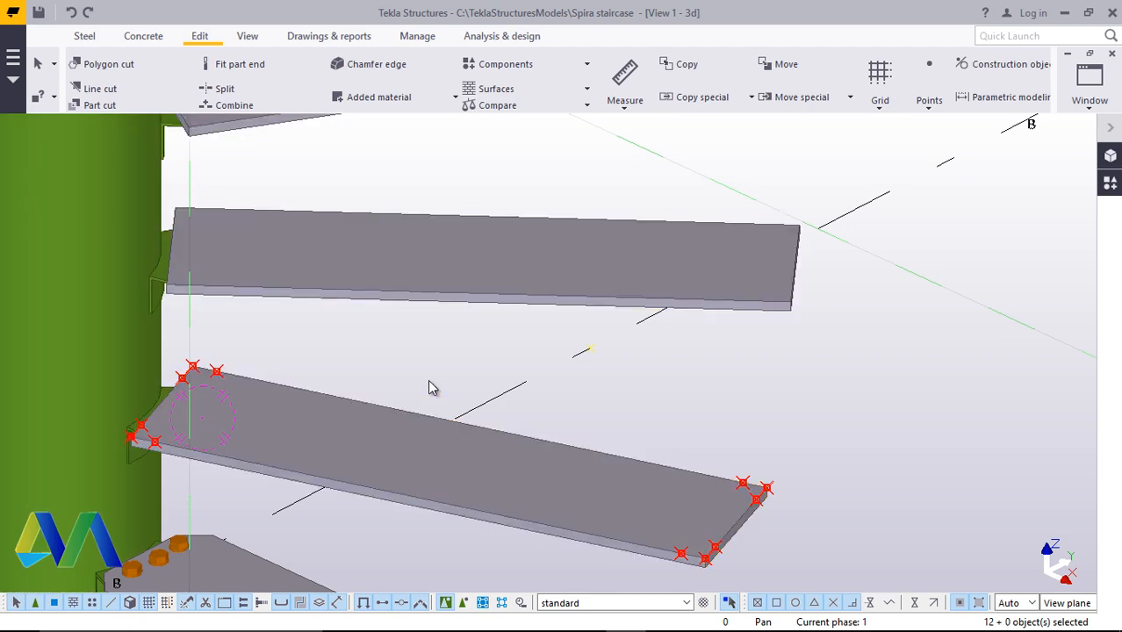
scroll(434, 395, "down", 5)
scroll(492, 338, "up", 2)
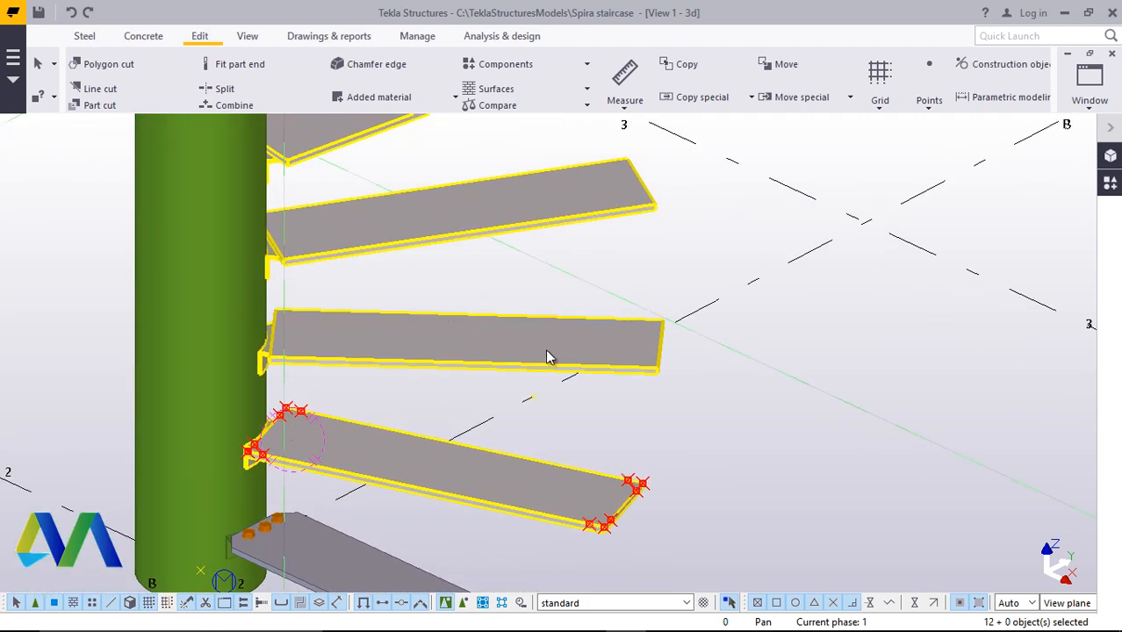
right_click(769, 386)
left_click(814, 56)
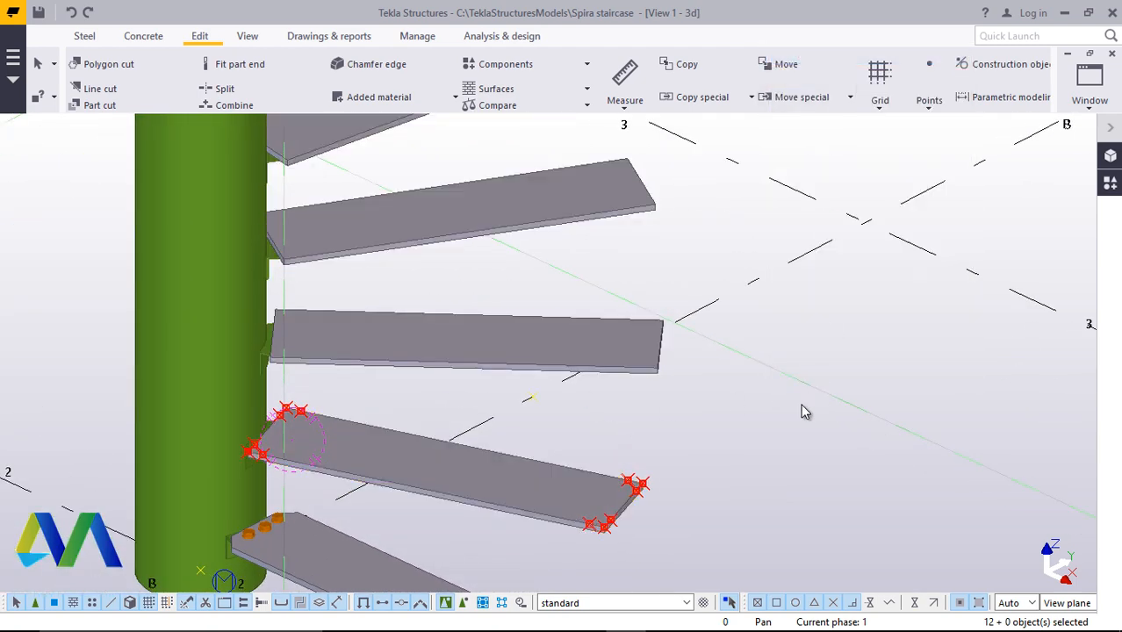
left_click(797, 409)
scroll(729, 490, "down", 4)
scroll(571, 502, "up", 3)
scroll(708, 508, "up", 2)
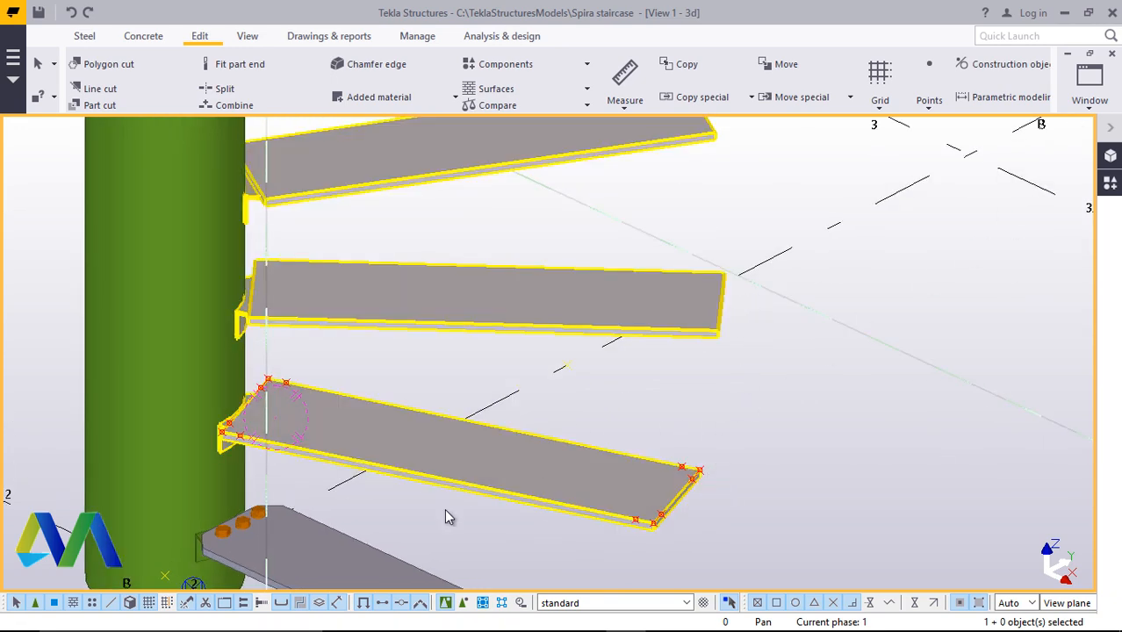
scroll(491, 465, "down", 4)
scroll(492, 500, "up", 3)
scroll(437, 527, "down", 3)
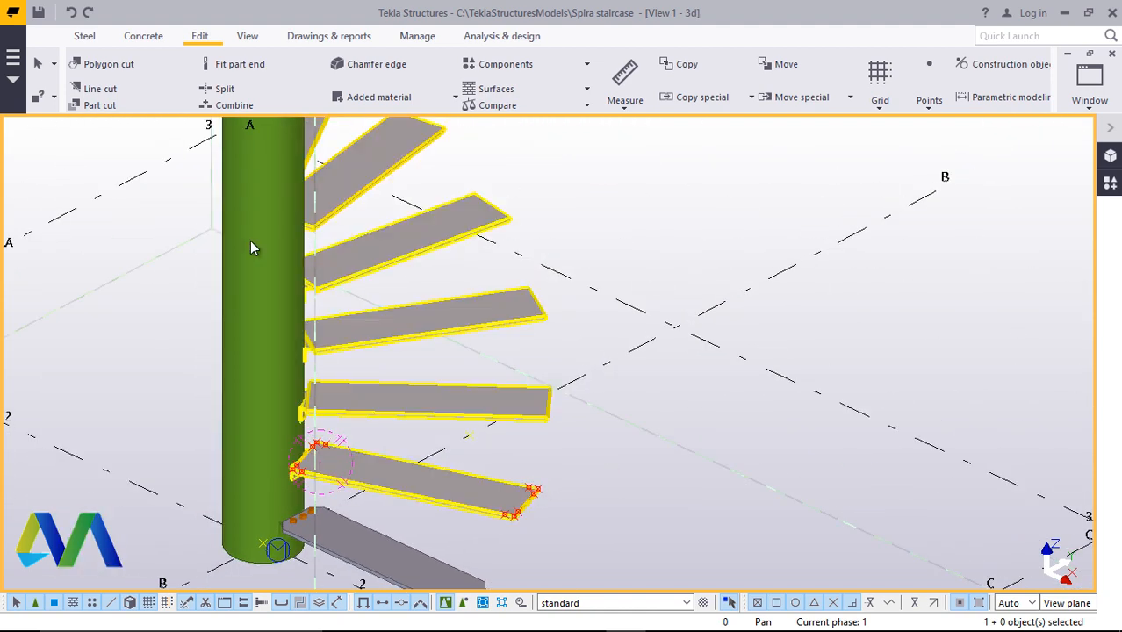
scroll(412, 470, "up", 3)
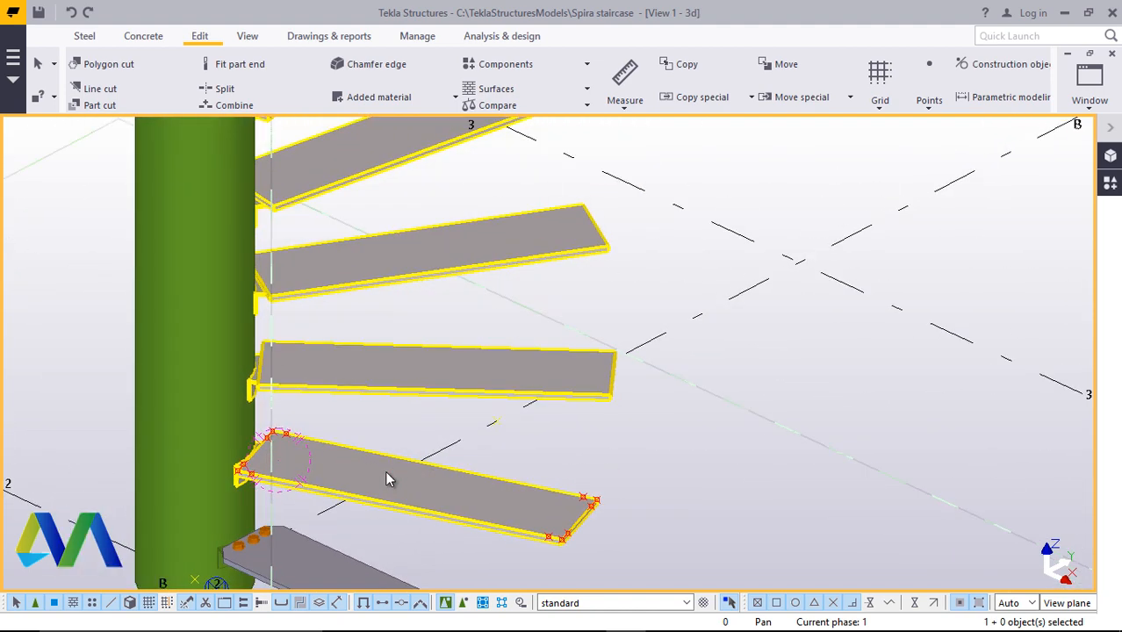
Start the Radial array tool and select the reference points on the step plate as the objects to copy
left_click(1111, 185)
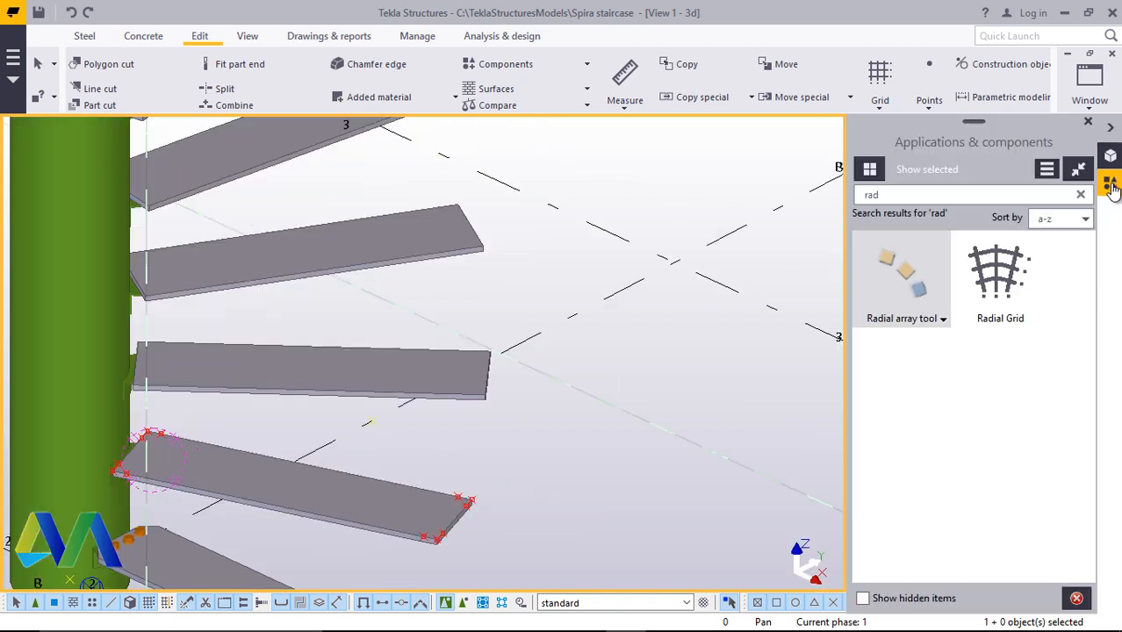
double_click(909, 275)
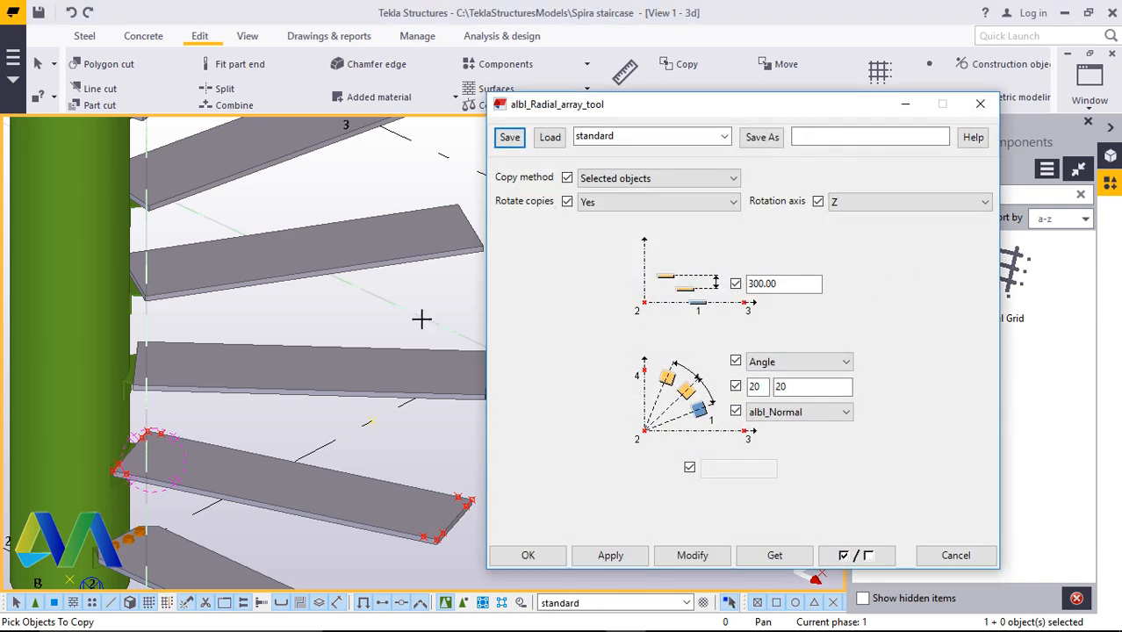
scroll(388, 303, "down", 2)
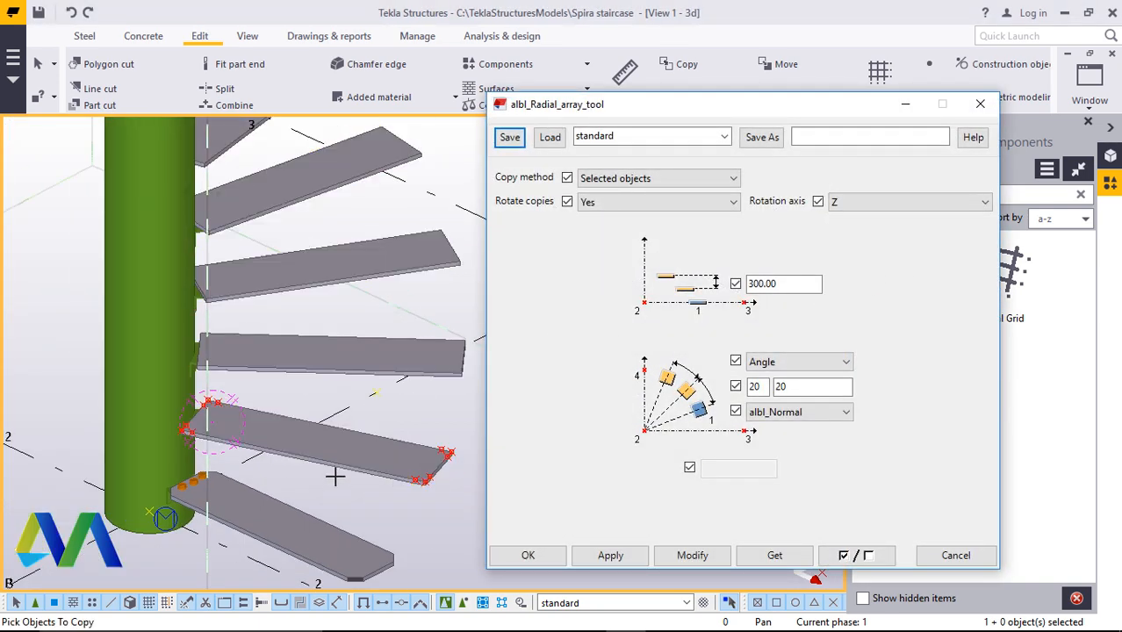
scroll(458, 451, "up", 5)
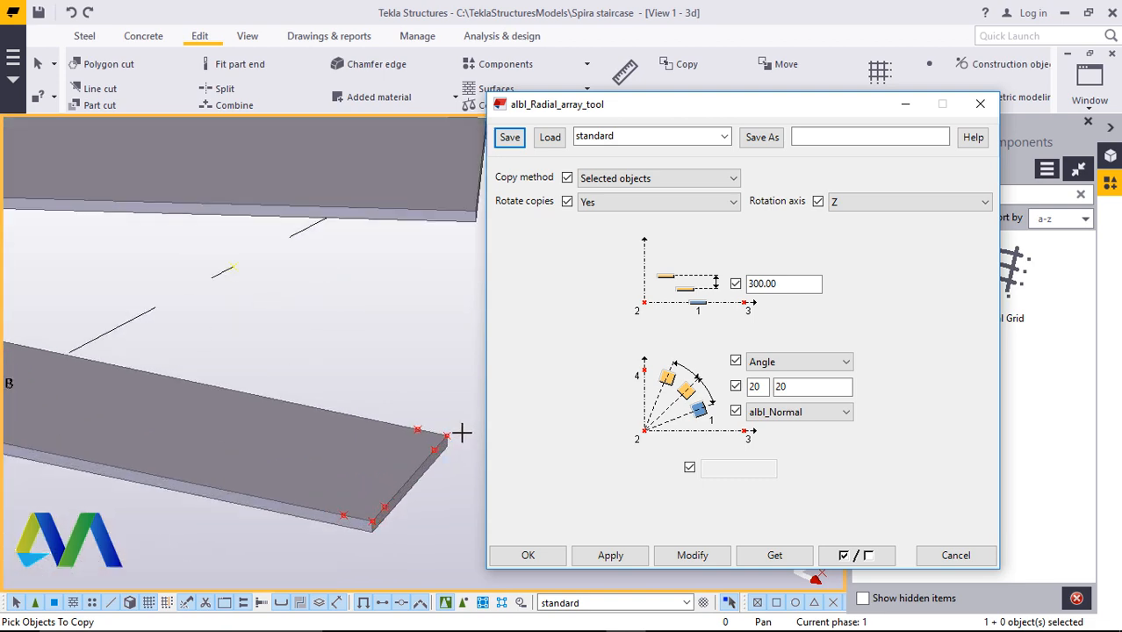
scroll(461, 432, "up", 1)
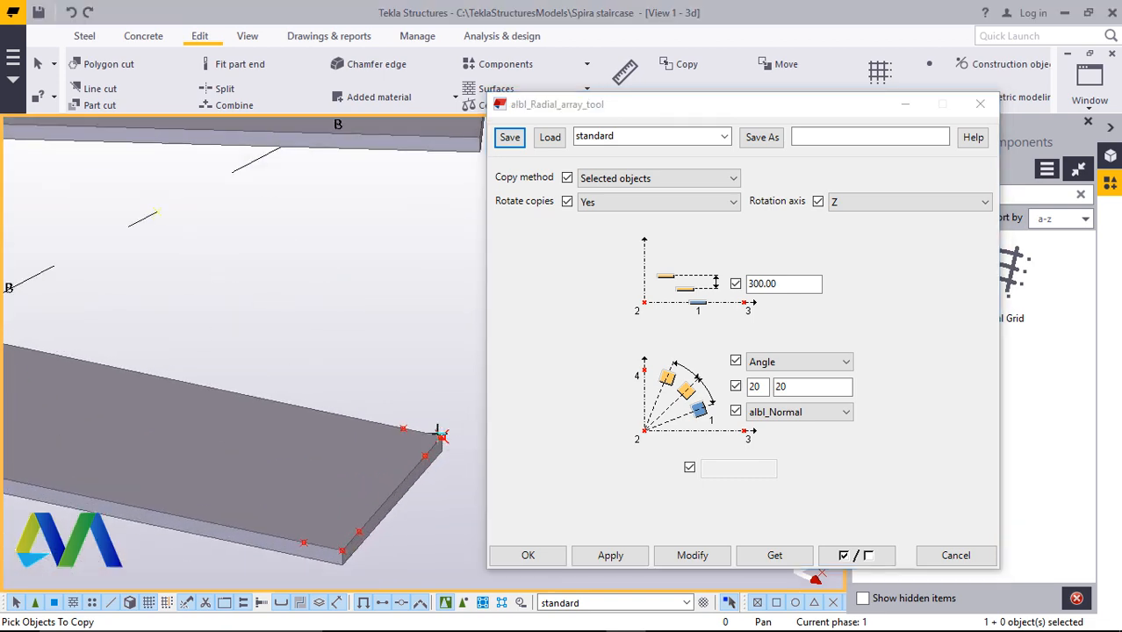
left_click(403, 429)
left_click(425, 454)
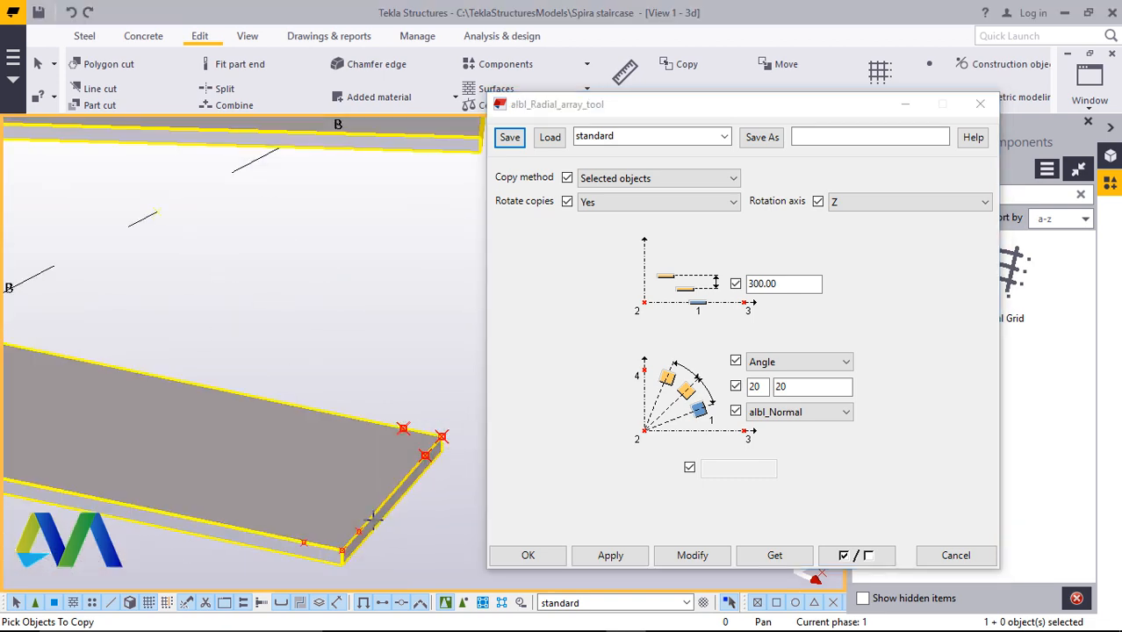
left_click(358, 532)
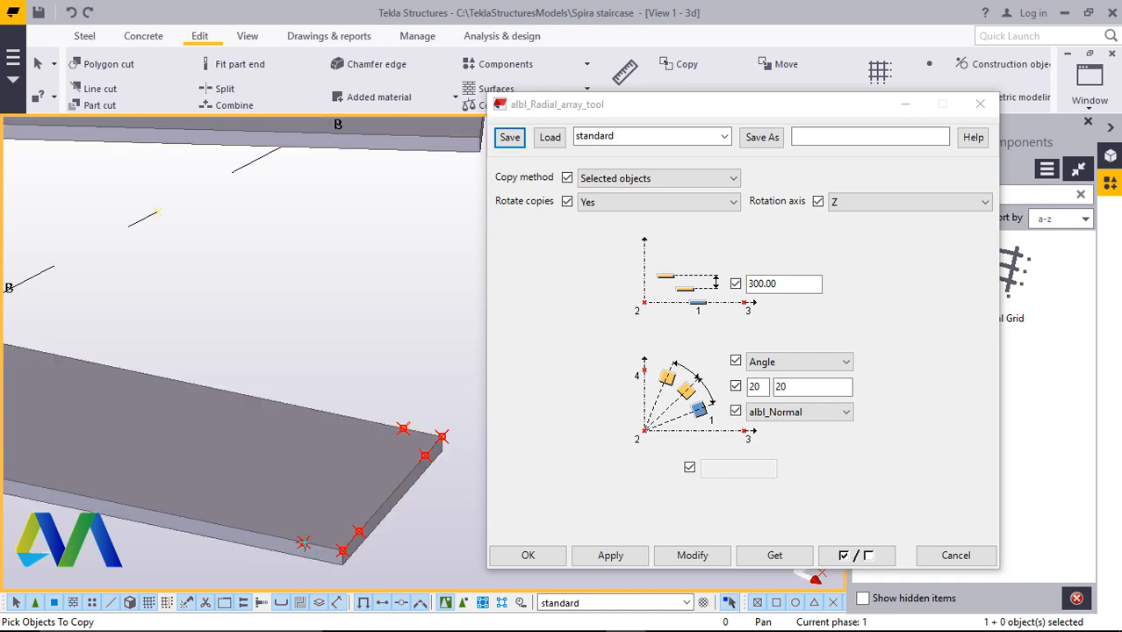
scroll(316, 540, "down", 4)
scroll(245, 358, "up", 6)
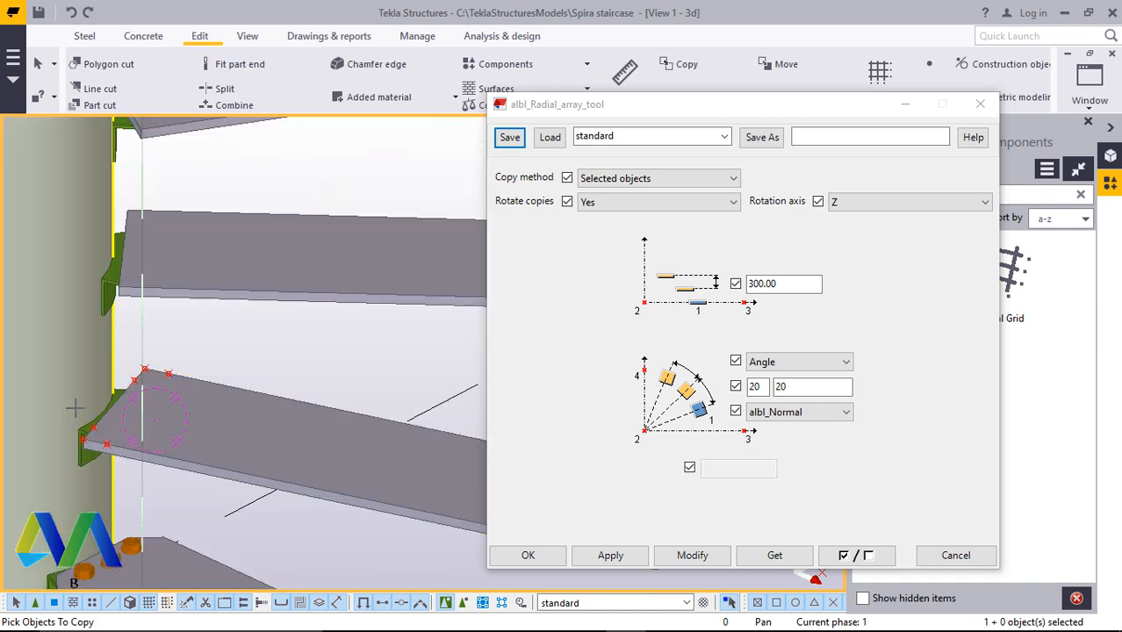
left_click(202, 341)
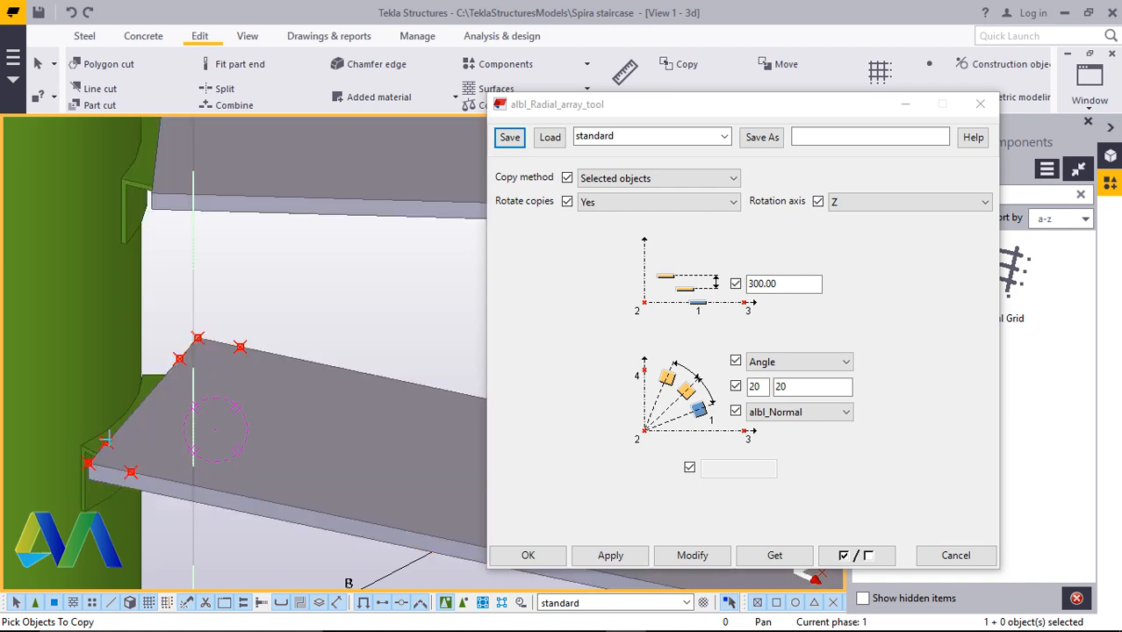
left_click(106, 437)
scroll(164, 420, "down", 3)
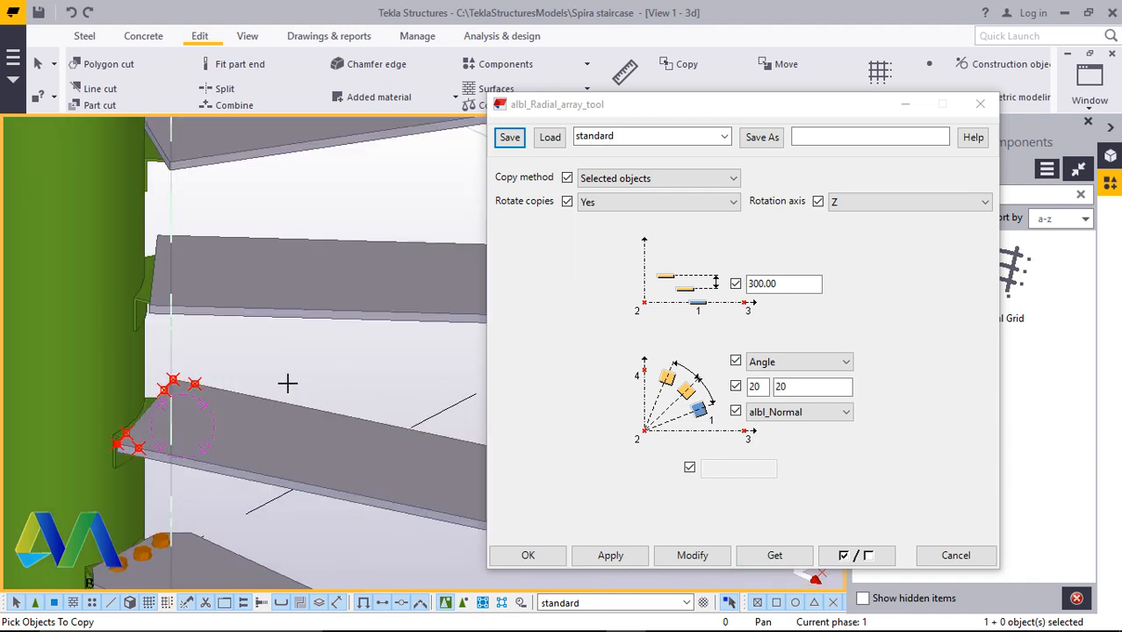
middle_click(292, 365)
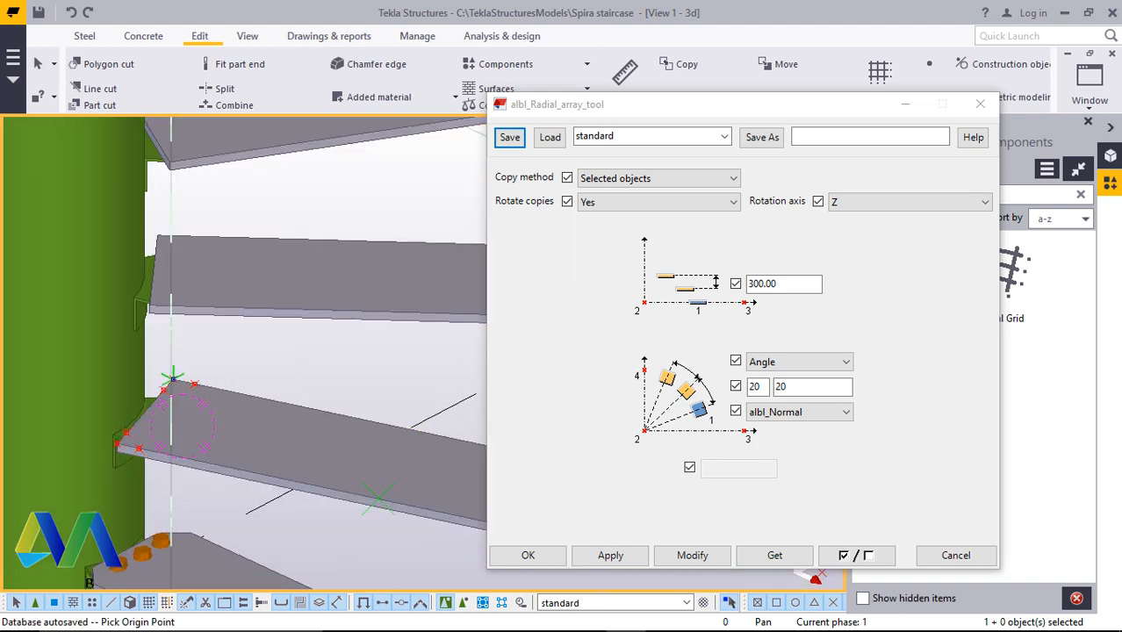
Switch to the plan view and radially array the selected points around the column centre at 20° intervals, picking the X and Y axis directions
scroll(263, 387, "down", 4)
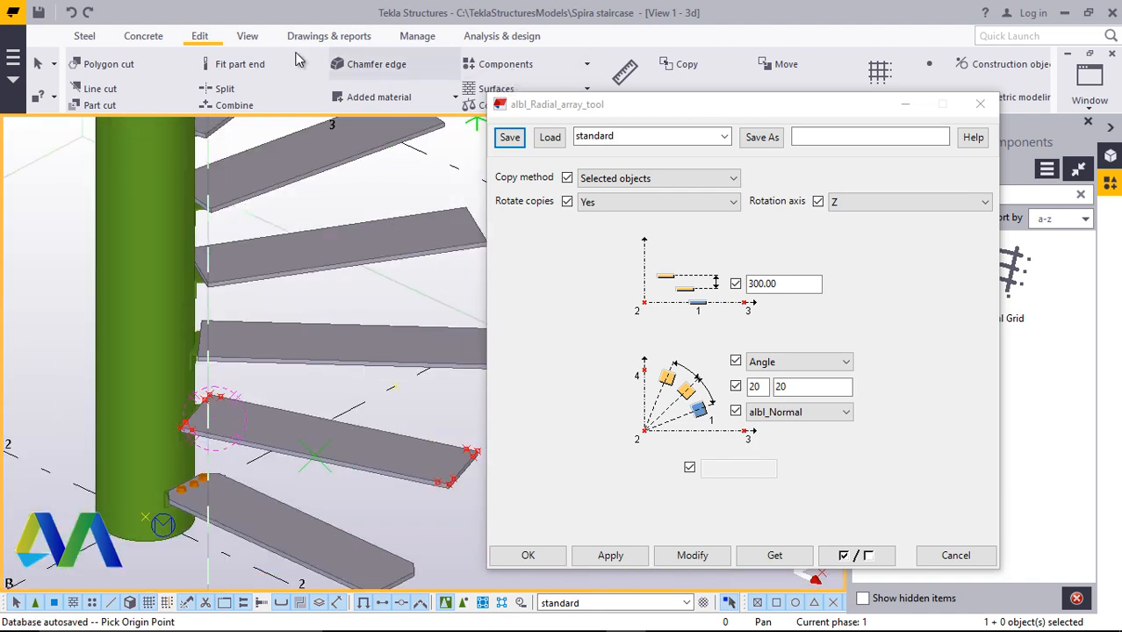
left_click(248, 36)
left_click(614, 74)
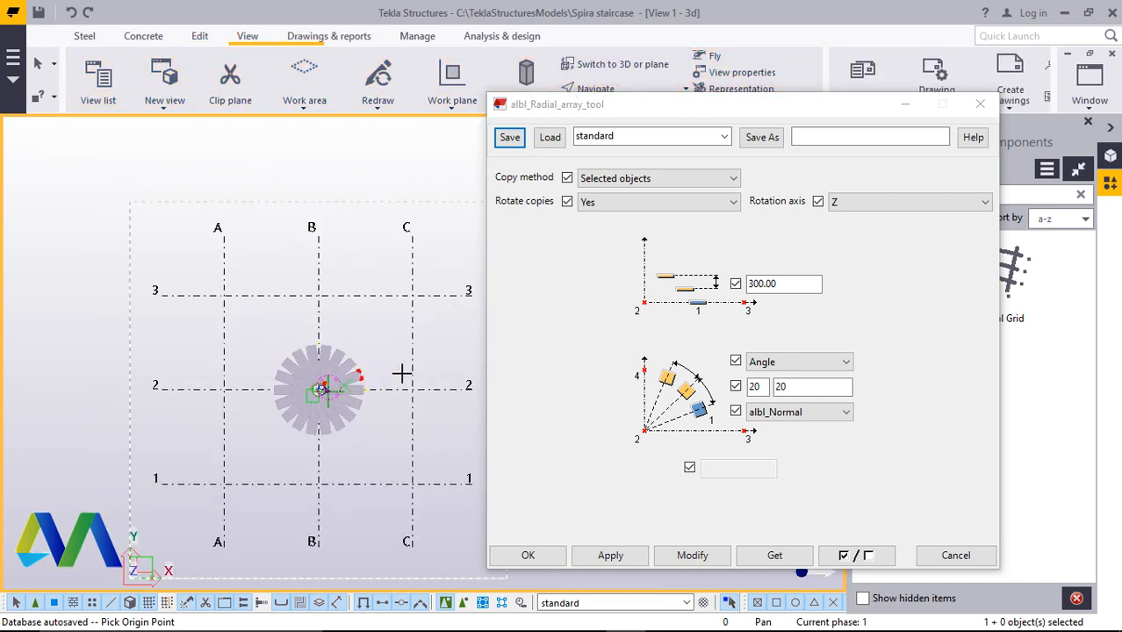
scroll(351, 386, "up", 5)
scroll(270, 406, "up", 2)
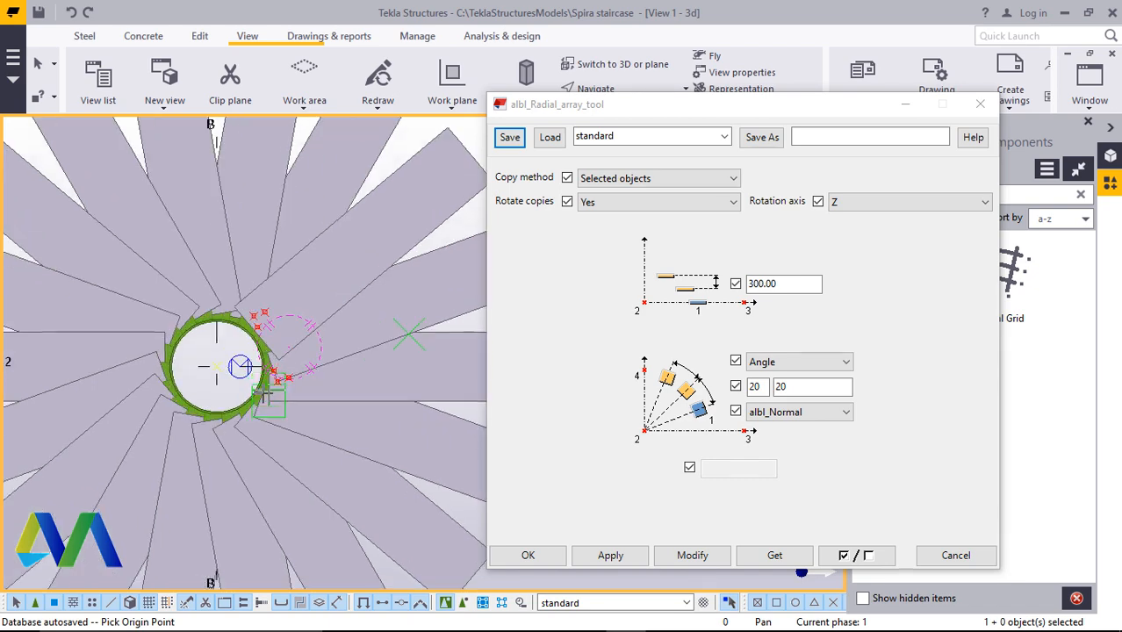
left_click(194, 393)
scroll(197, 388, "down", 5)
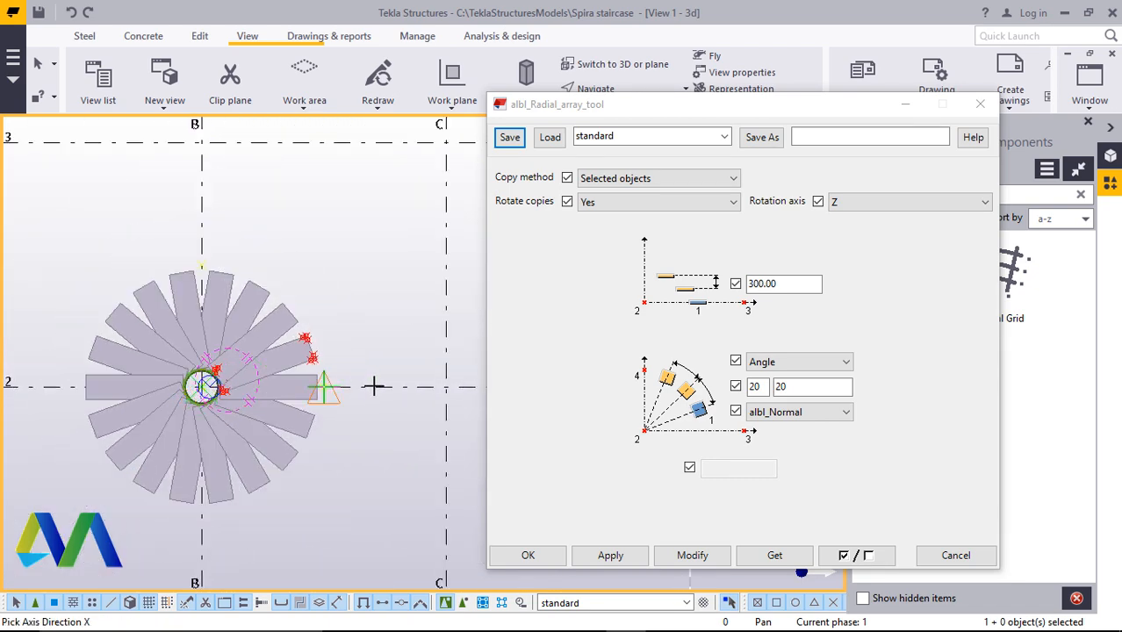
left_click(246, 265)
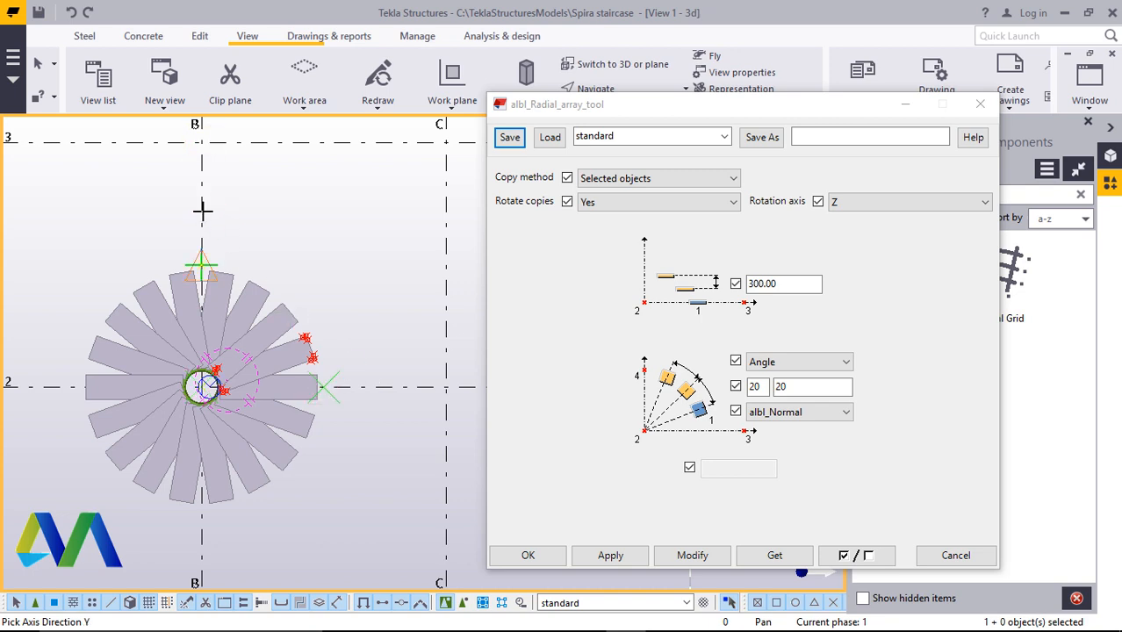
left_click(203, 210)
right_click(253, 227)
left_click(295, 228)
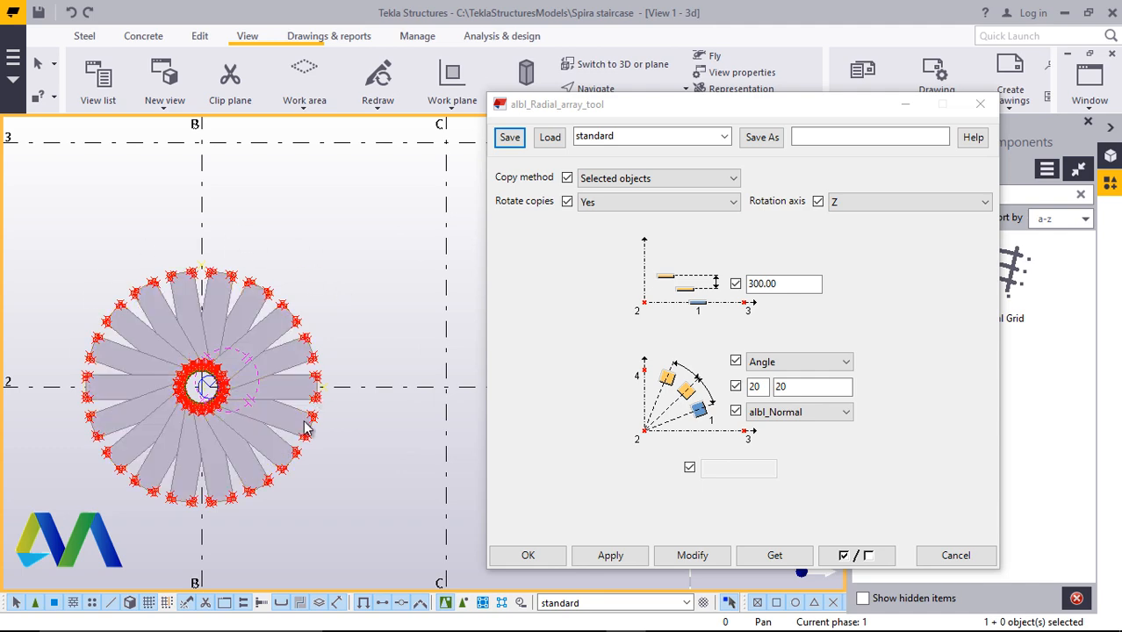
left_click(527, 554)
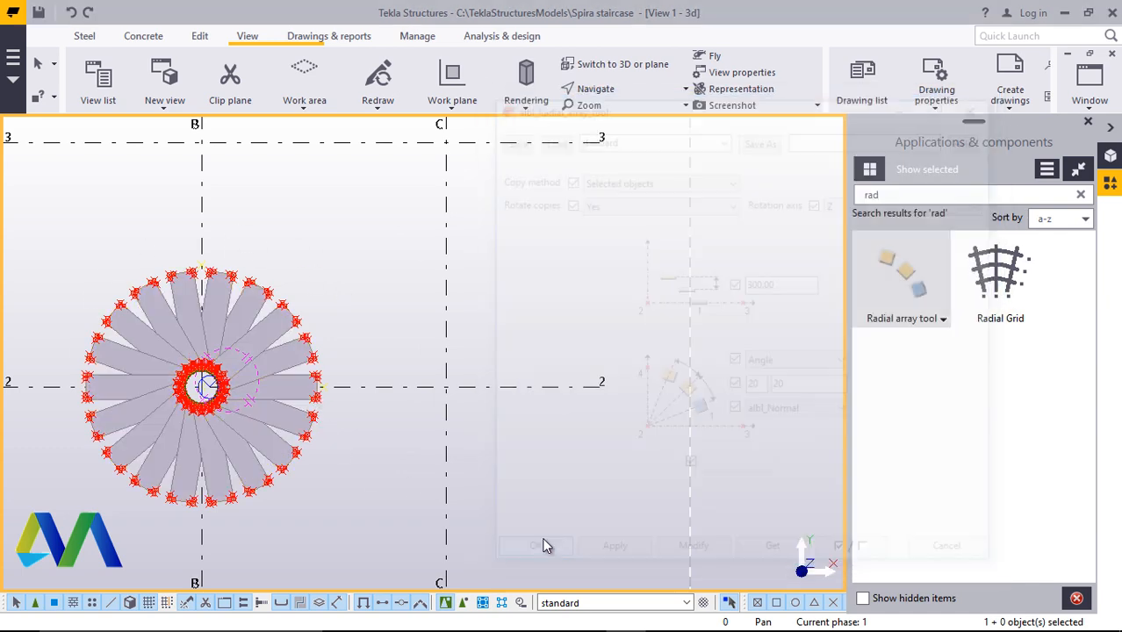
Cut a triangular corner off the step plate's inner corner next to the column with Polygon cut, using the reference points
left_click(1089, 126)
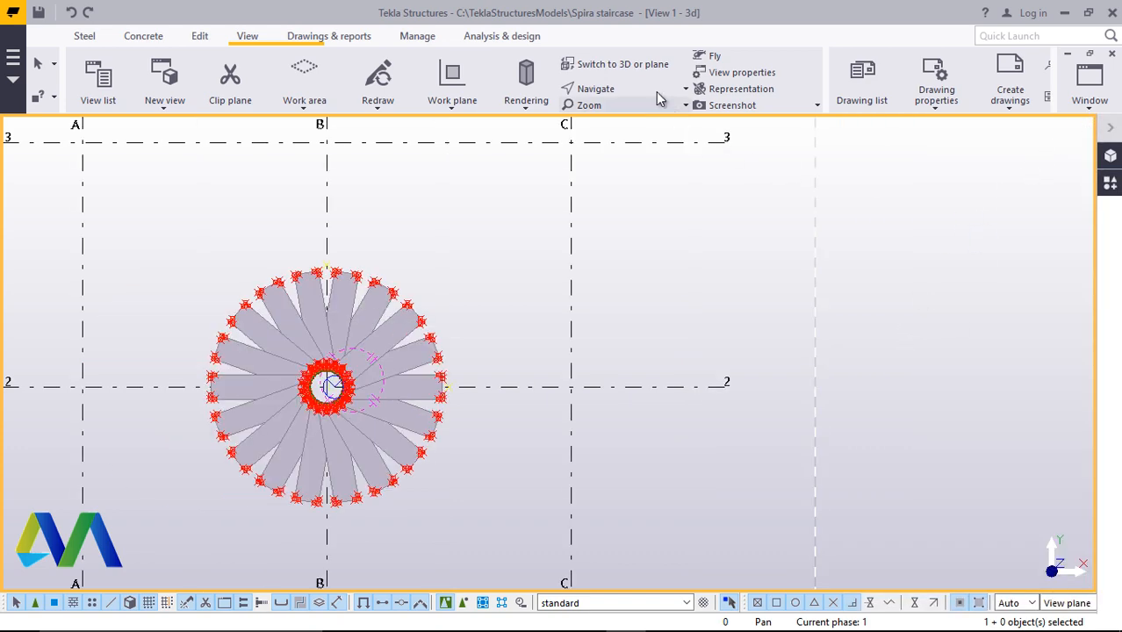
left_click(625, 66)
scroll(549, 377, "up", 10)
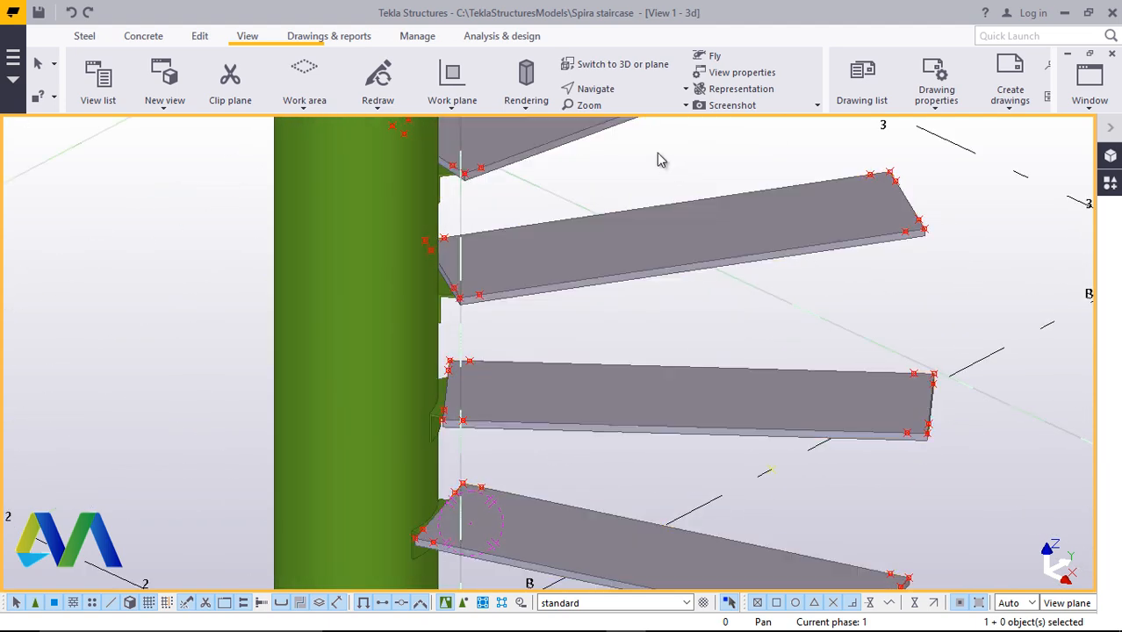
left_click(615, 89)
left_click(631, 119)
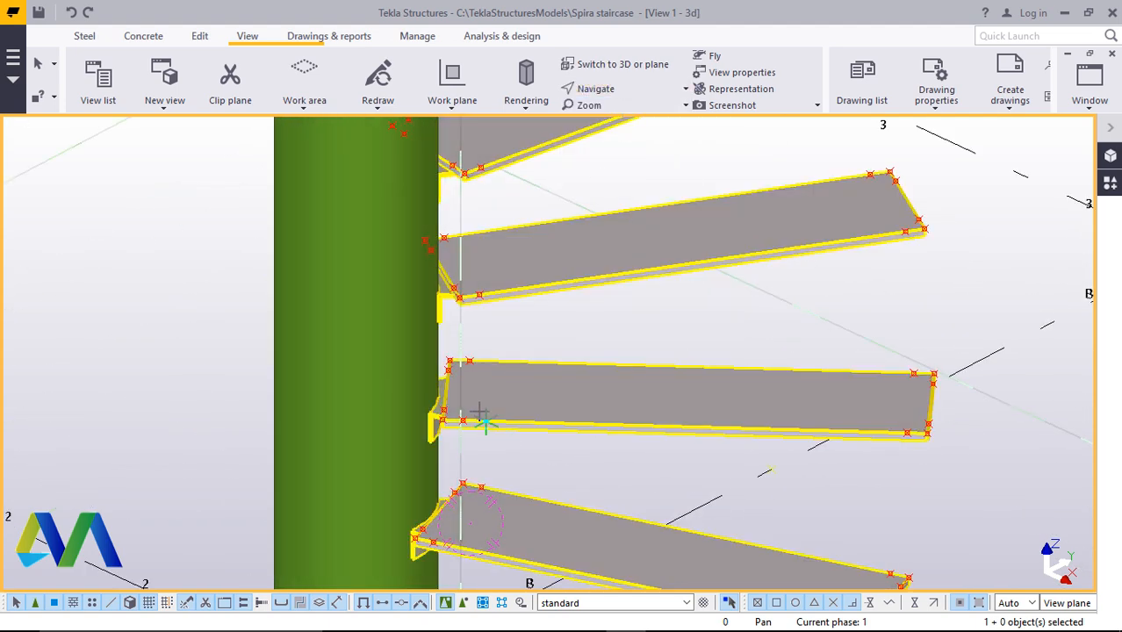
left_click_drag(505, 417, 528, 407)
scroll(449, 410, "up", 10)
scroll(363, 460, "up", 3)
right_click(644, 280)
left_click(700, 292)
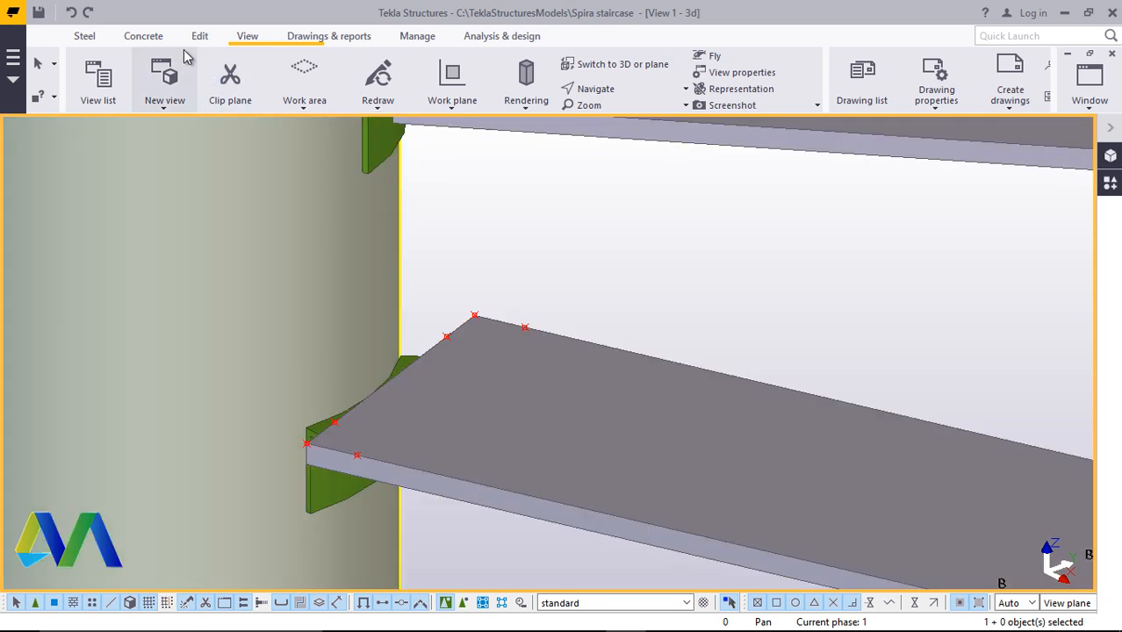
left_click(199, 37)
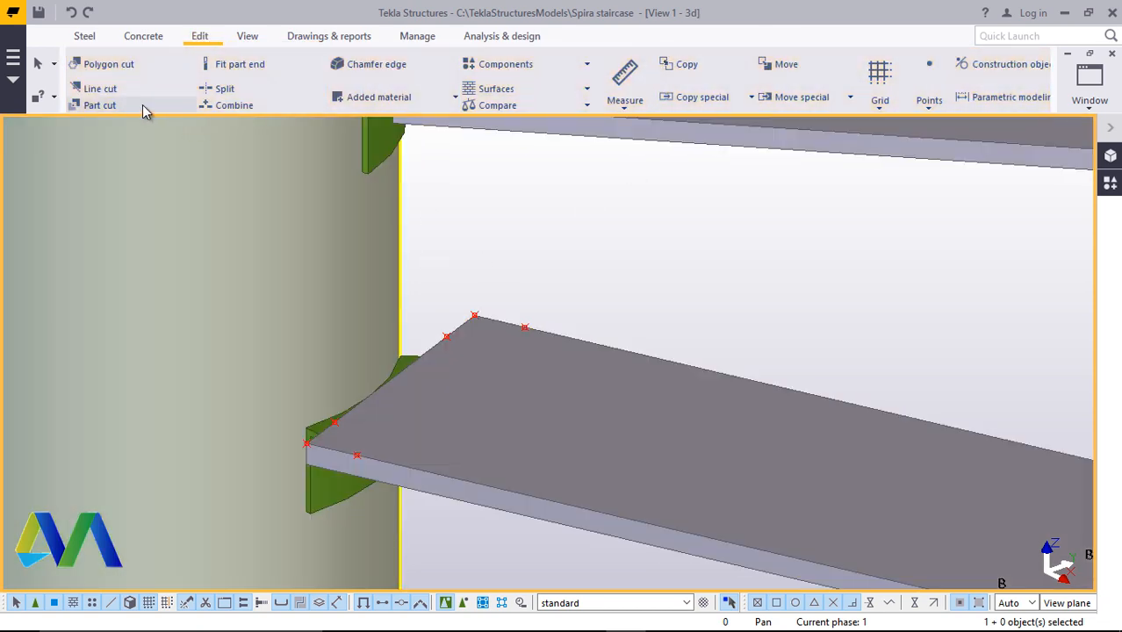
left_click(123, 66)
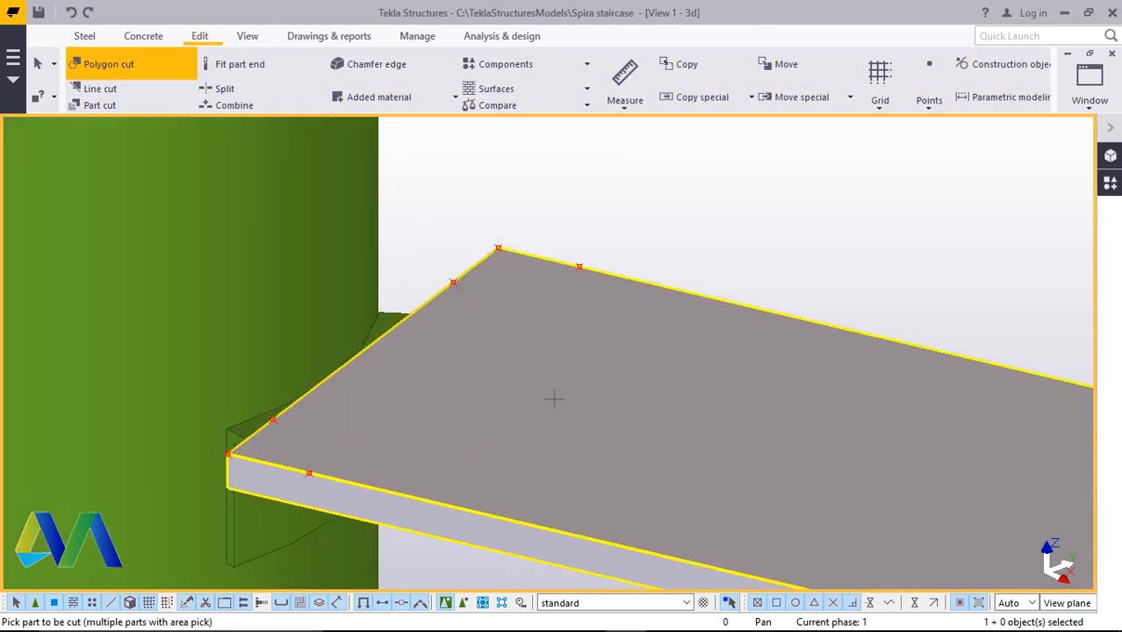
left_click(598, 390)
scroll(348, 447, "down", 3)
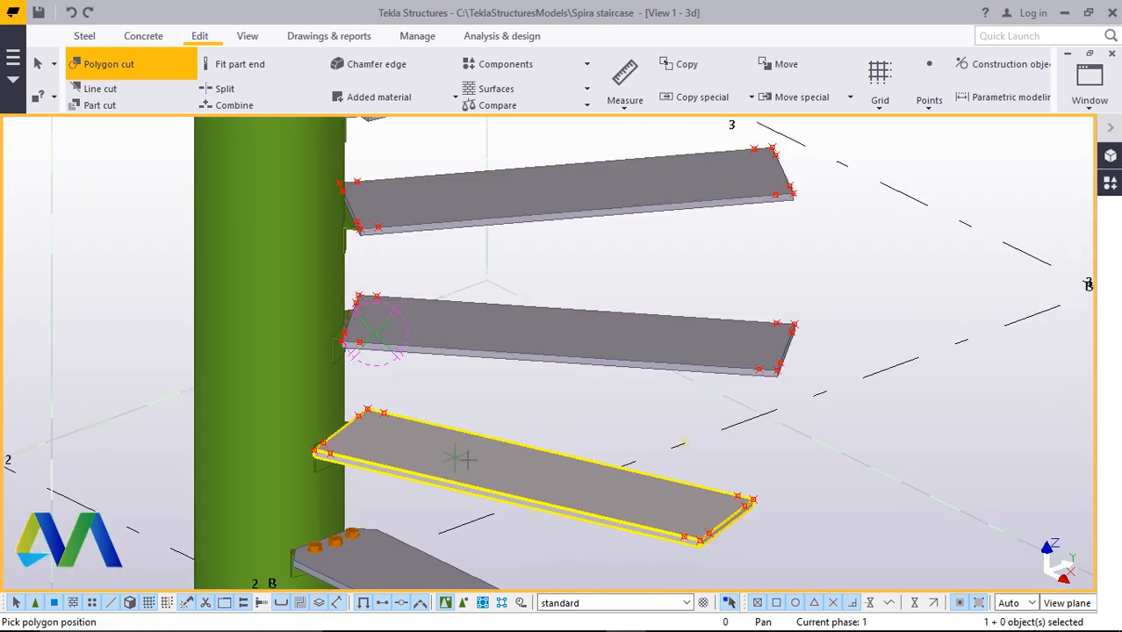
scroll(349, 449, "up", 6)
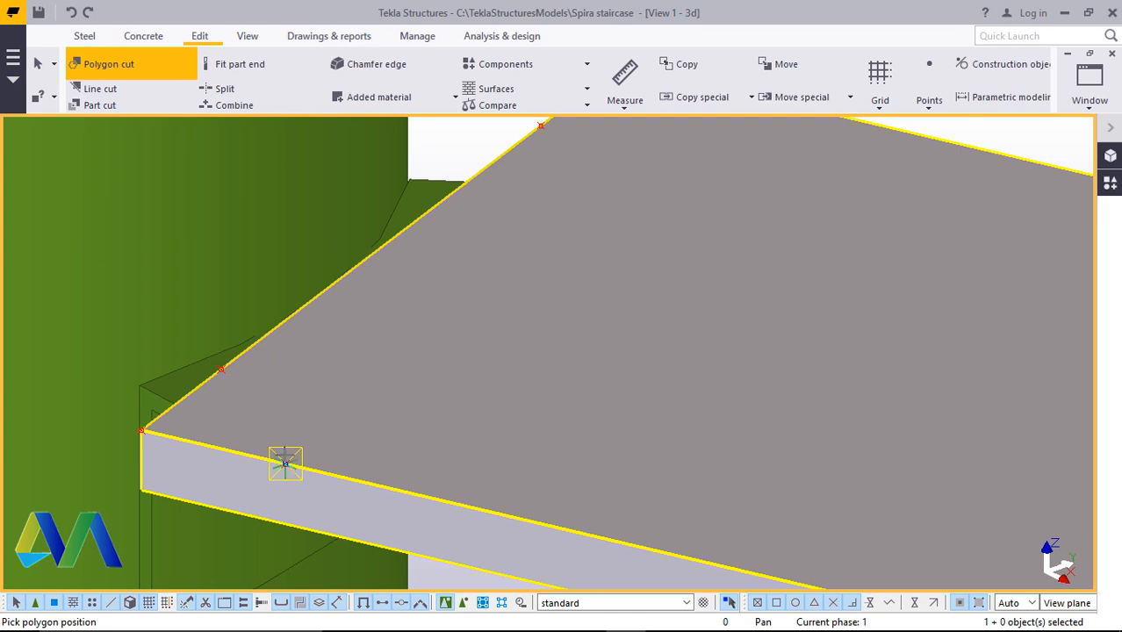
left_click(285, 462)
left_click(221, 369)
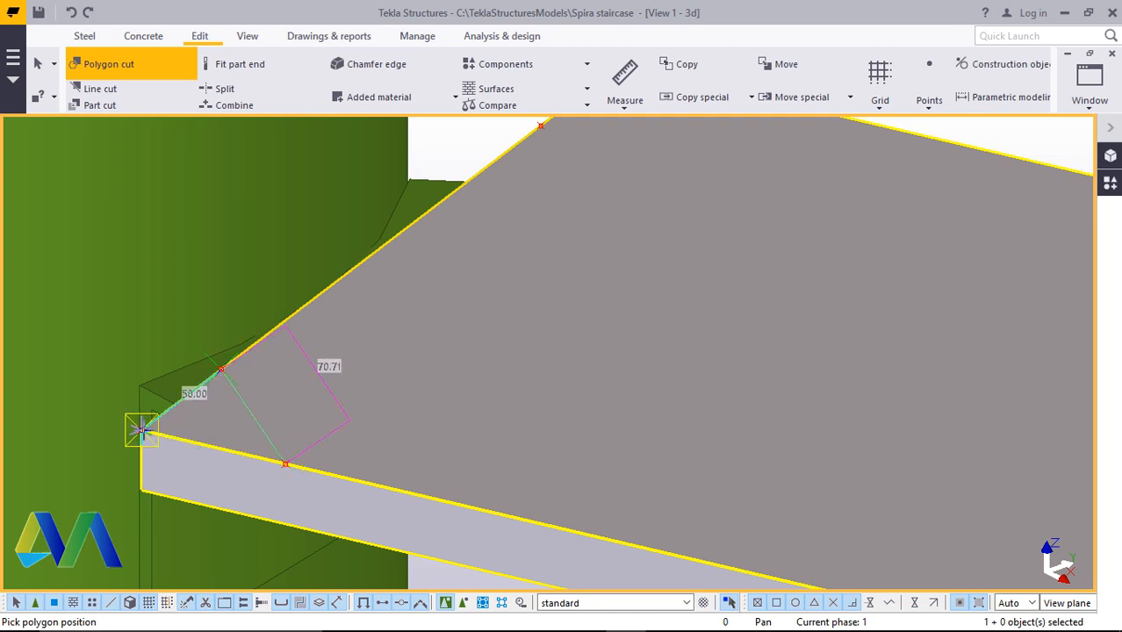
left_click(140, 429)
left_click(285, 463)
scroll(354, 472, "down", 2)
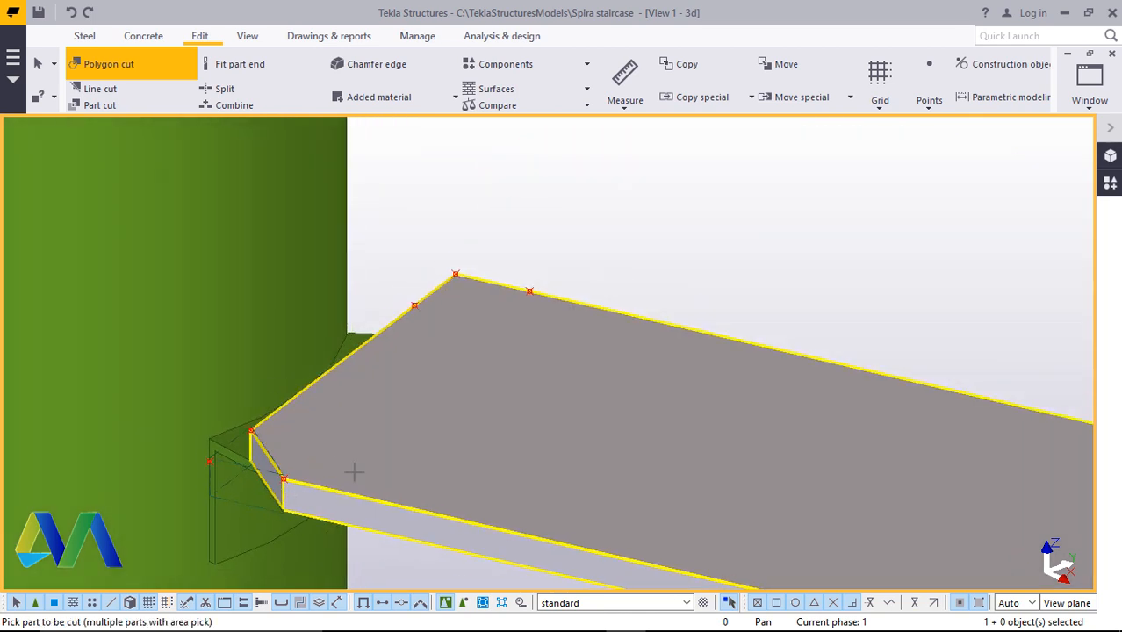
scroll(508, 305, "up", 3)
Polygon-cut the triangular corner at the step plate's other inner corner through its reference points
left_click(450, 337)
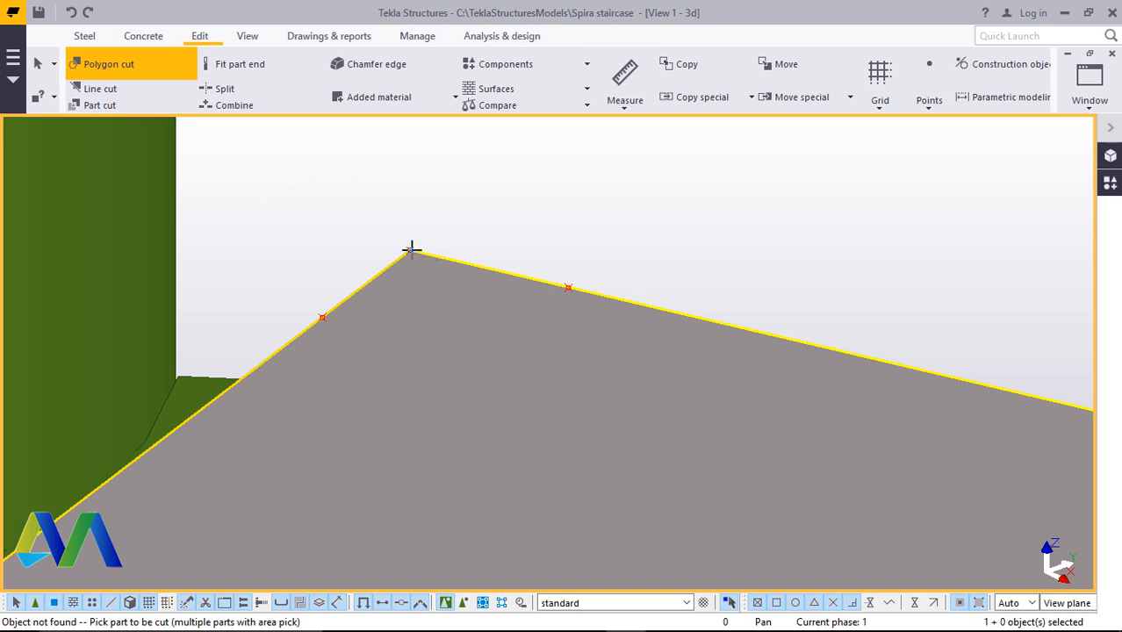
left_click(567, 219)
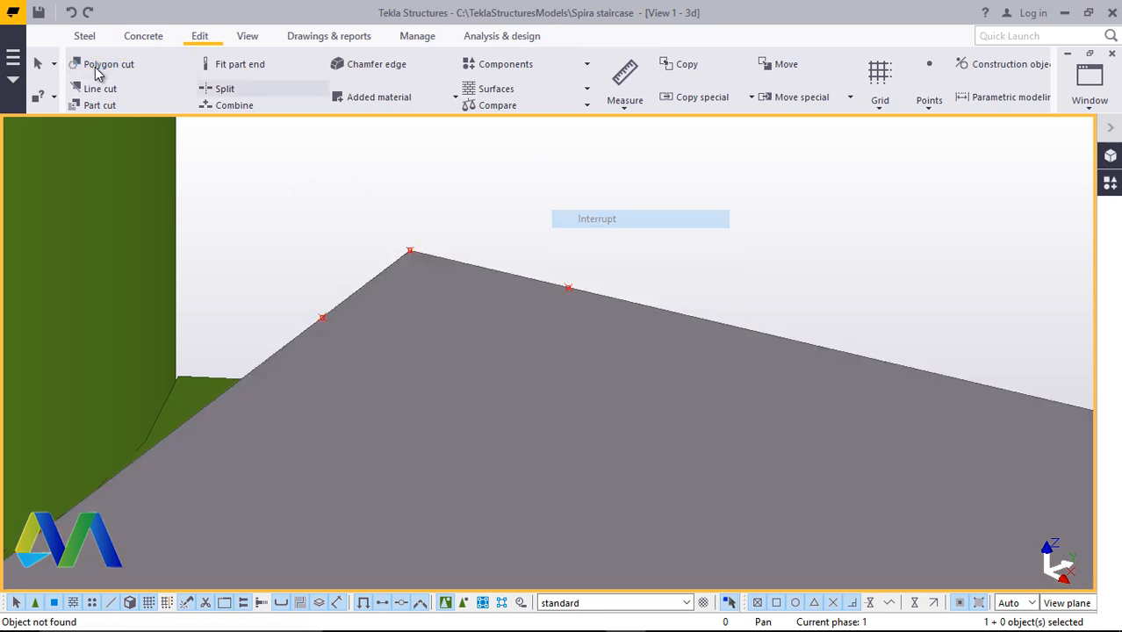
left_click(118, 67)
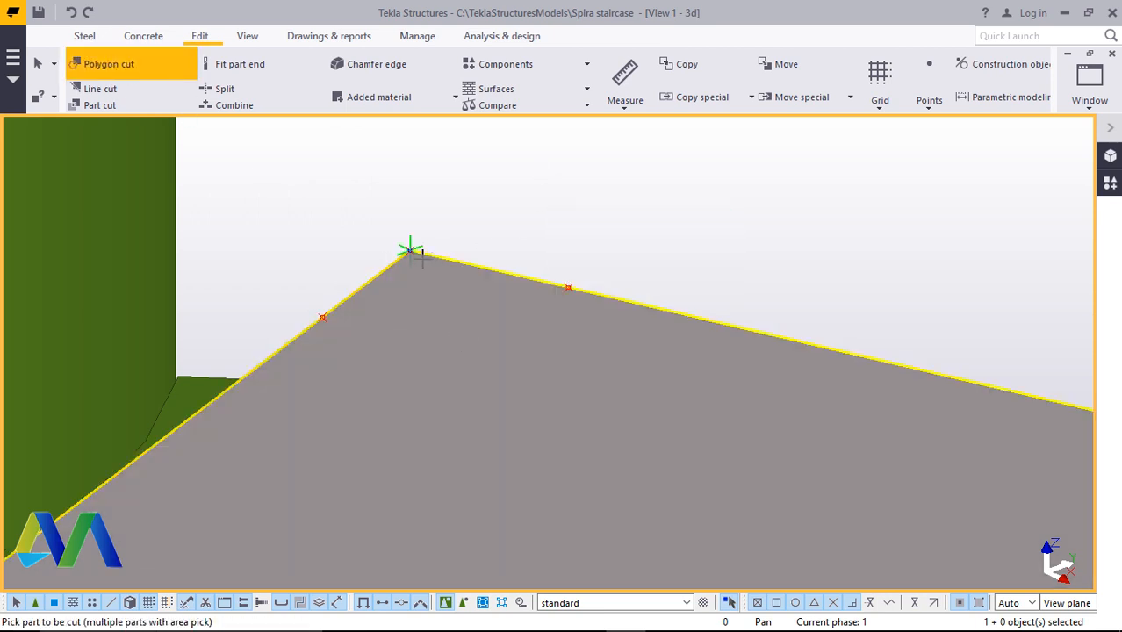
left_click(414, 253)
left_click(322, 316)
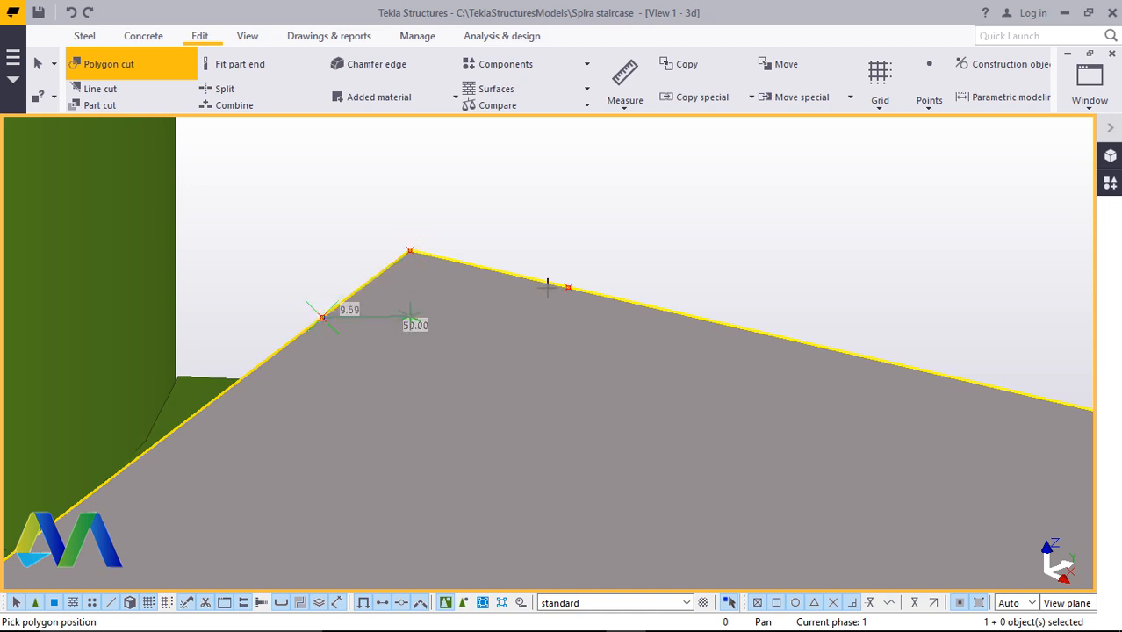
left_click(568, 288)
left_click(411, 251)
Polygon-cut a triangular corner off the step plate's outer end through its reference points
scroll(331, 278, "down", 5)
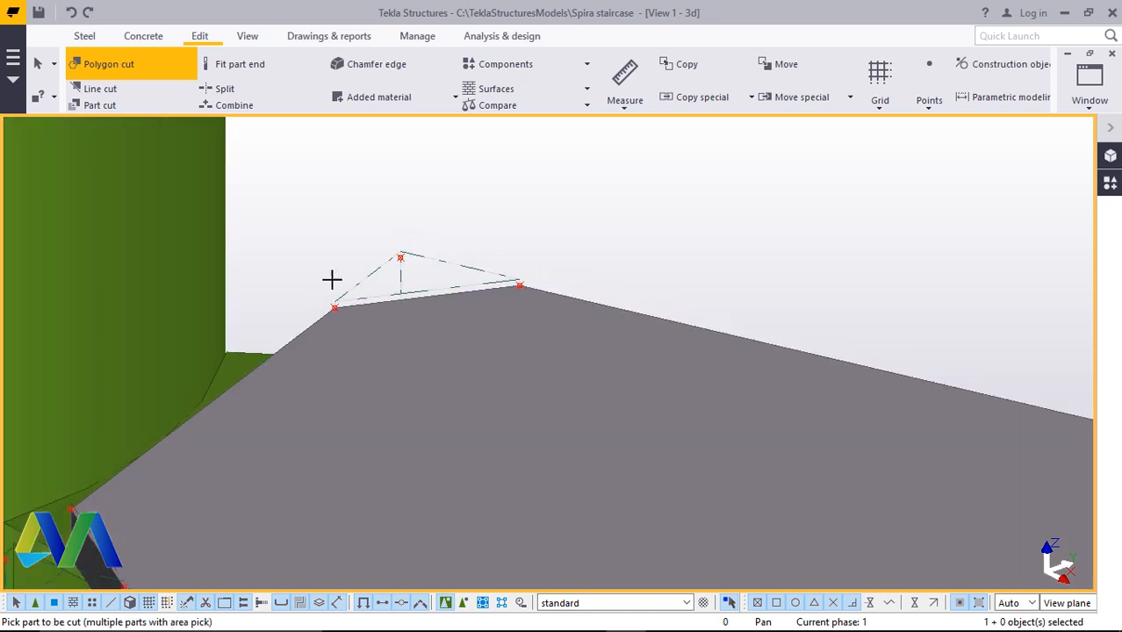
scroll(876, 427, "up", 5)
scroll(876, 427, "up", 2)
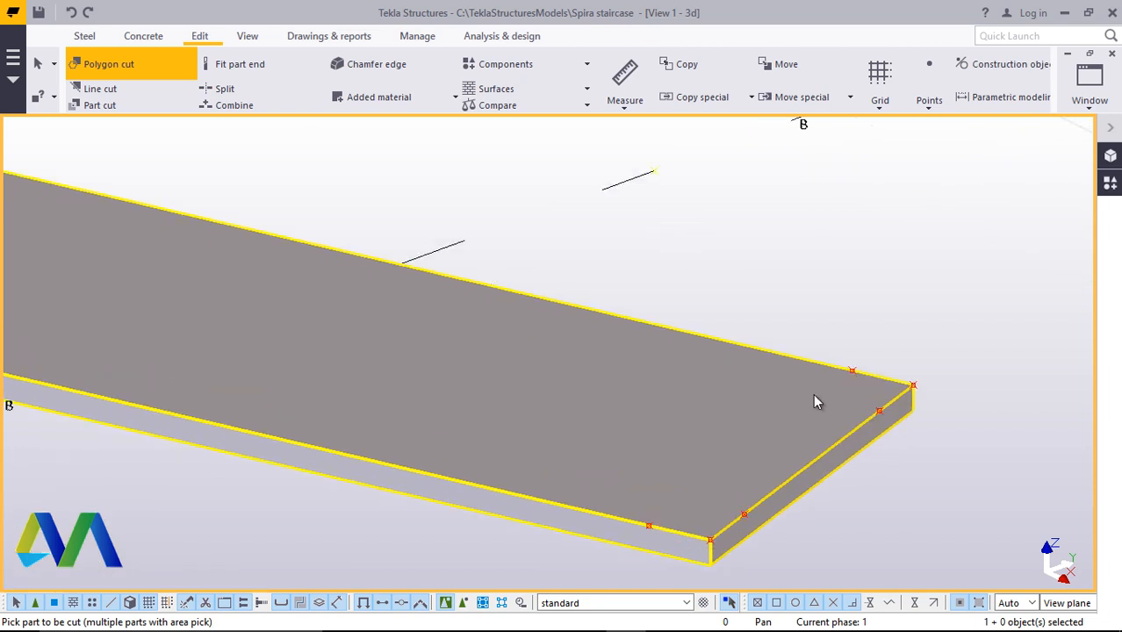
left_click(873, 408)
scroll(870, 409, "up", 3)
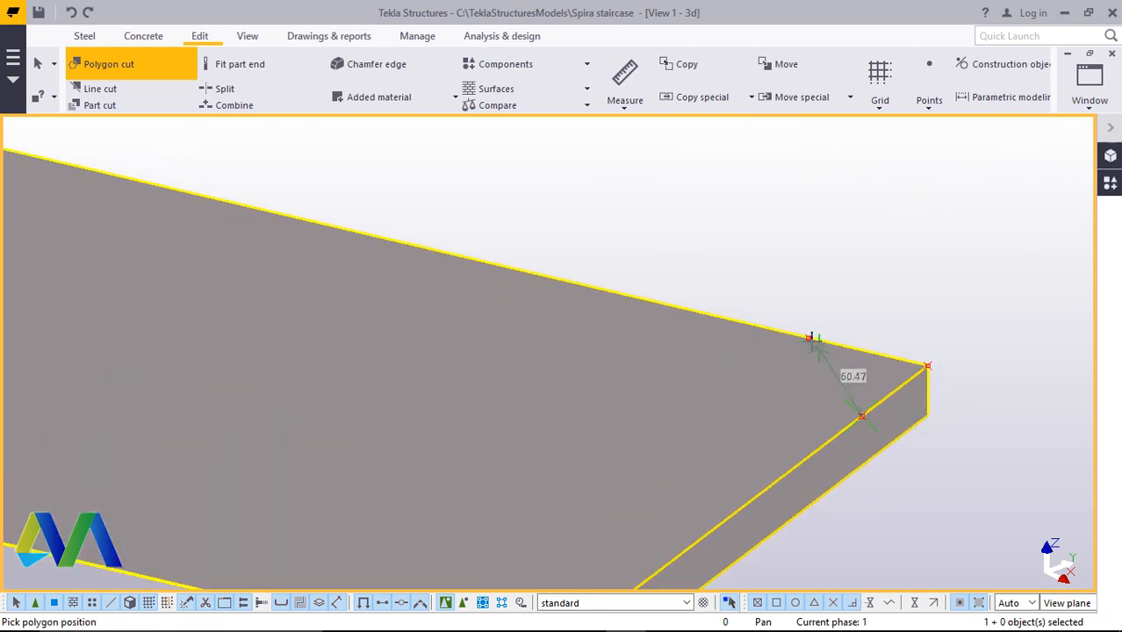
left_click(926, 362)
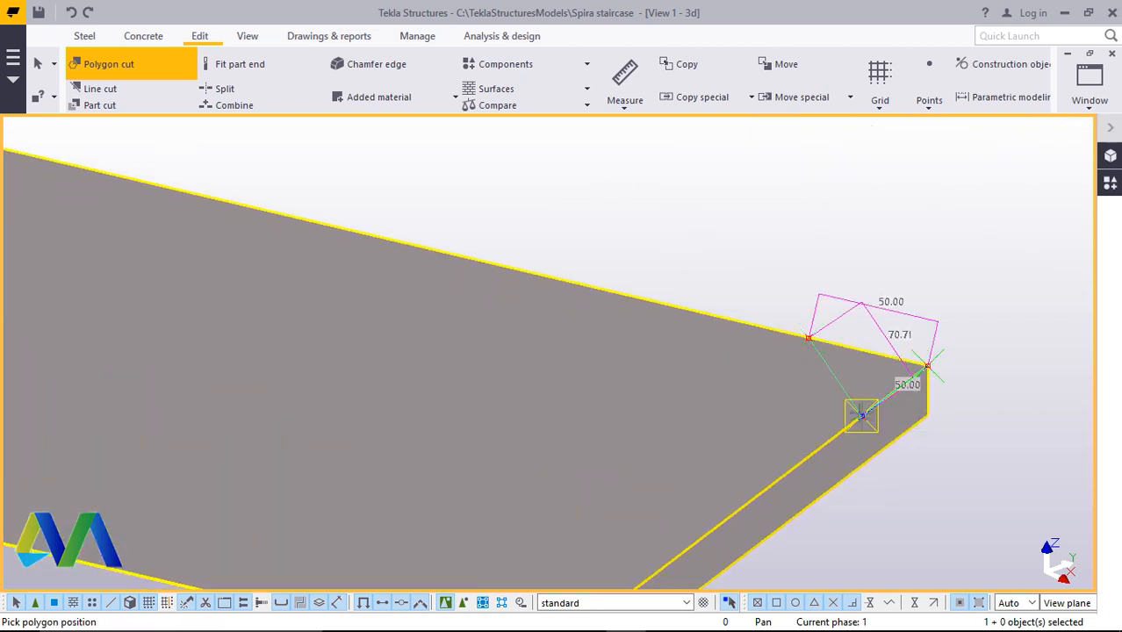
left_click(859, 412)
scroll(769, 320, "down", 3)
scroll(719, 468, "up", 3)
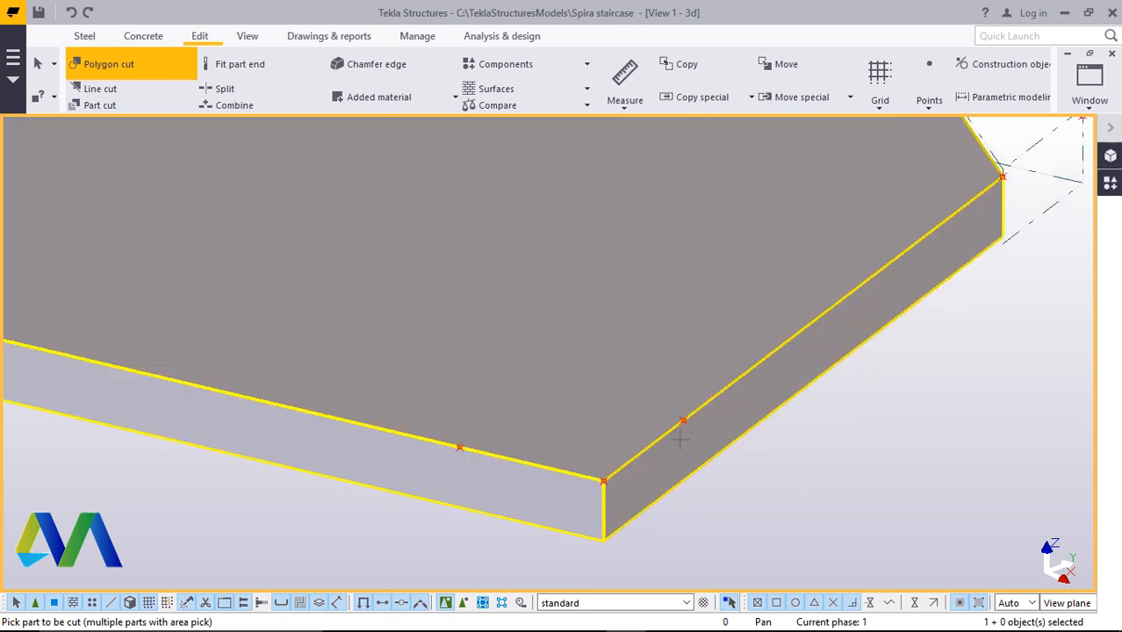
Cut the step plate's other outer corner with a triangular polygon through its reference points
left_click(683, 421)
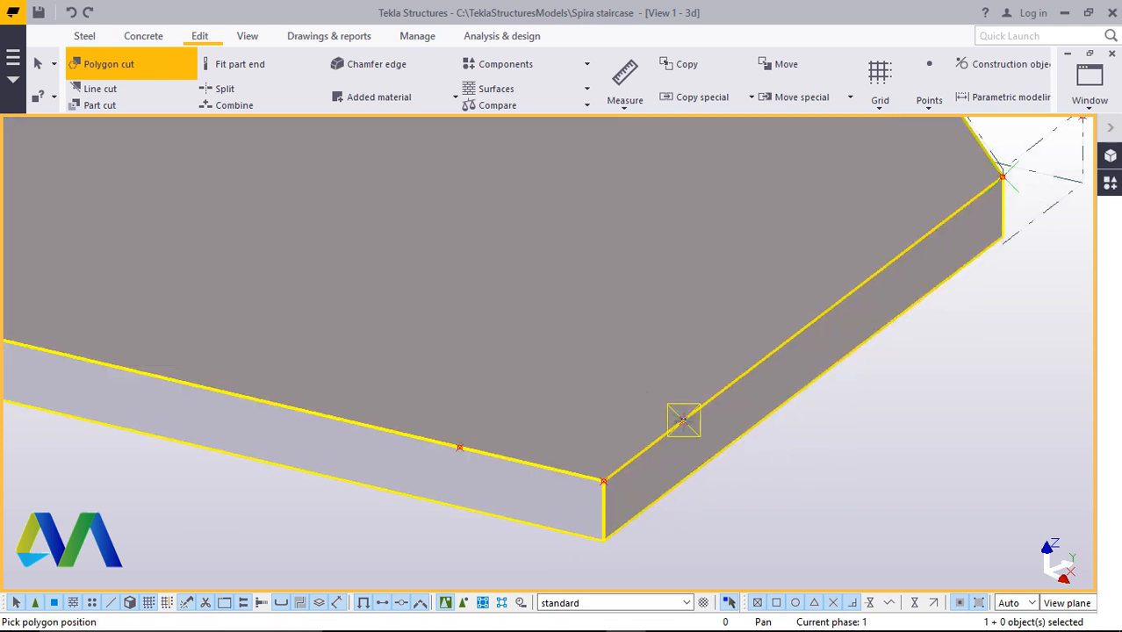
left_click(459, 448)
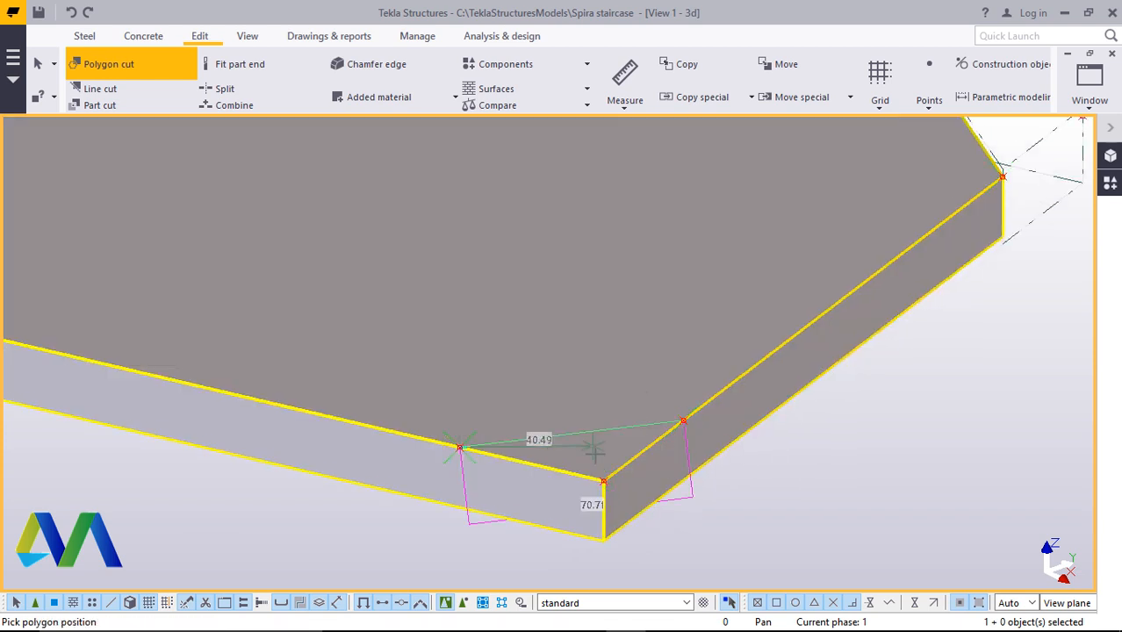
left_click(684, 421)
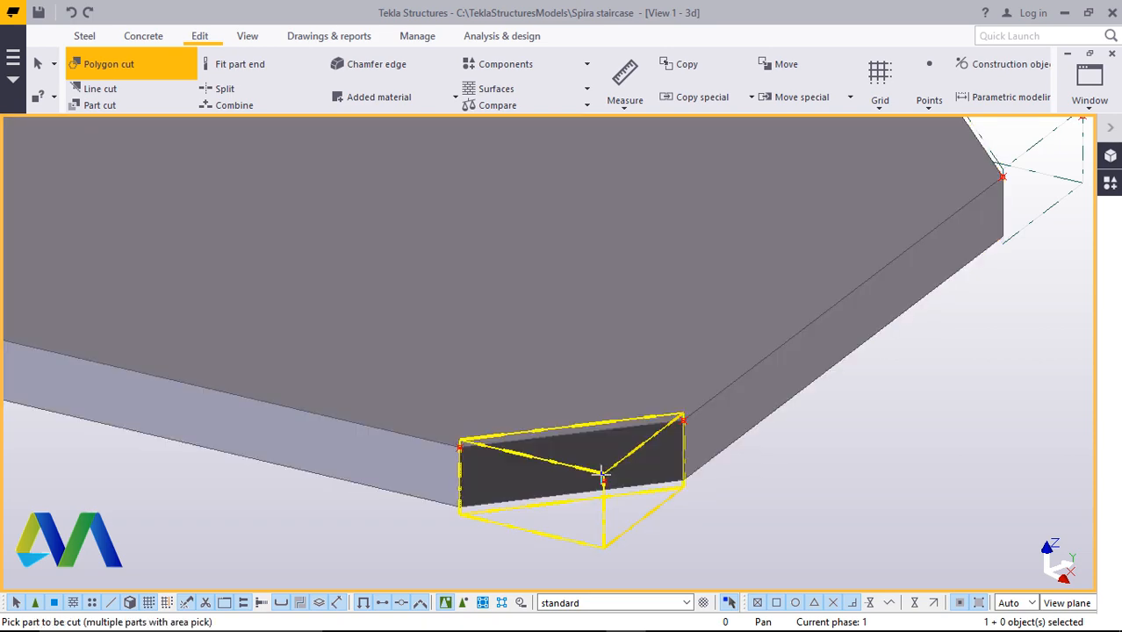
scroll(649, 497, "down", 8)
scroll(388, 318, "up", 8)
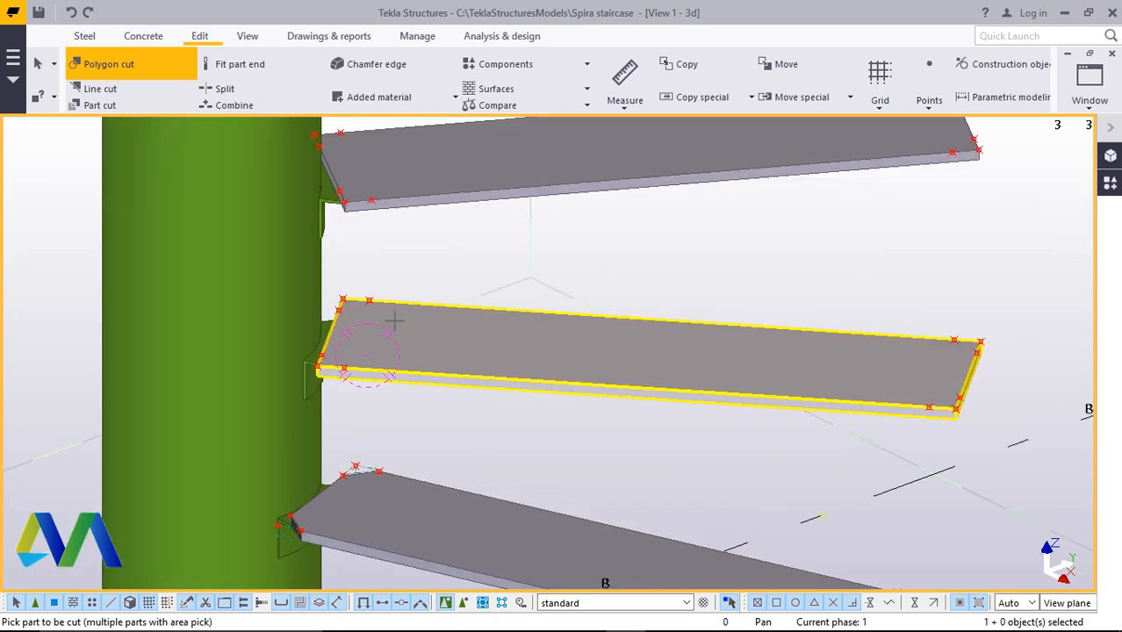
Polygon-cut the inner corner next to the column on the next step plate through its reference points
left_click(708, 381)
scroll(238, 443, "up", 3)
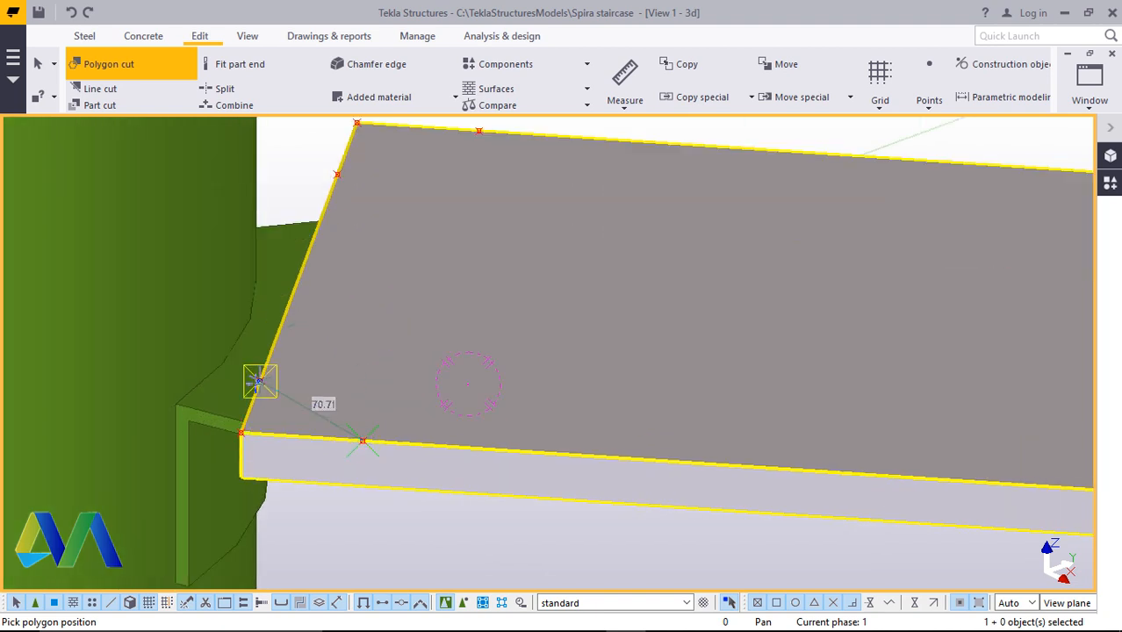
left_click(260, 381)
left_click(242, 433)
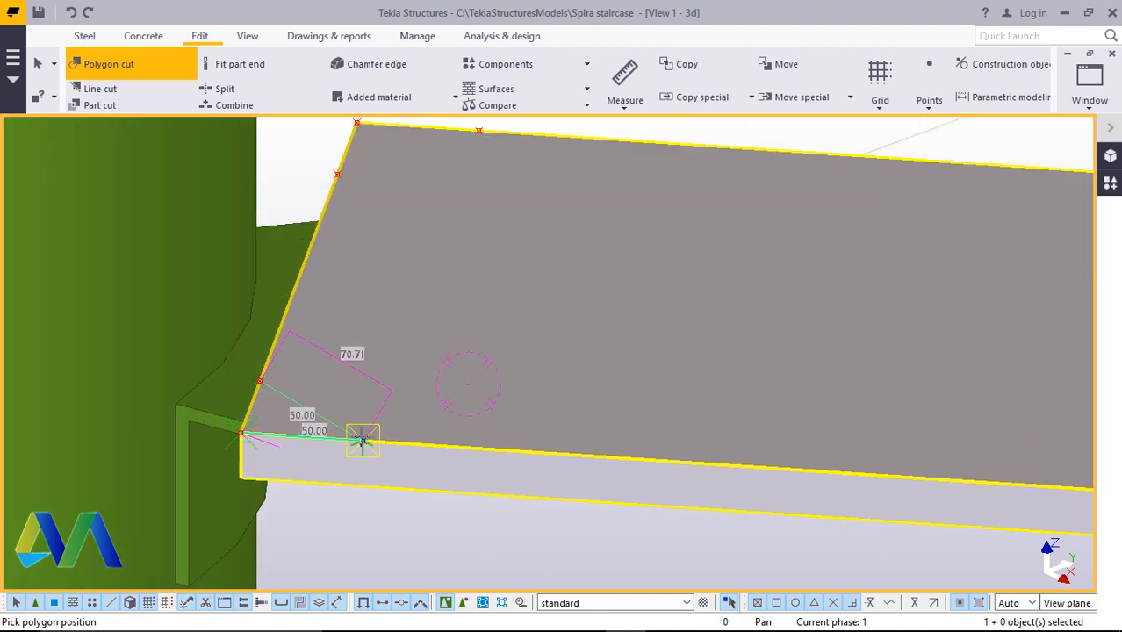
left_click(362, 441)
middle_click(363, 442)
Cut the second inner corner of that step plate with a triangular polygon through its reference points
scroll(355, 470, "down", 3)
scroll(395, 344, "up", 2)
left_click(439, 347)
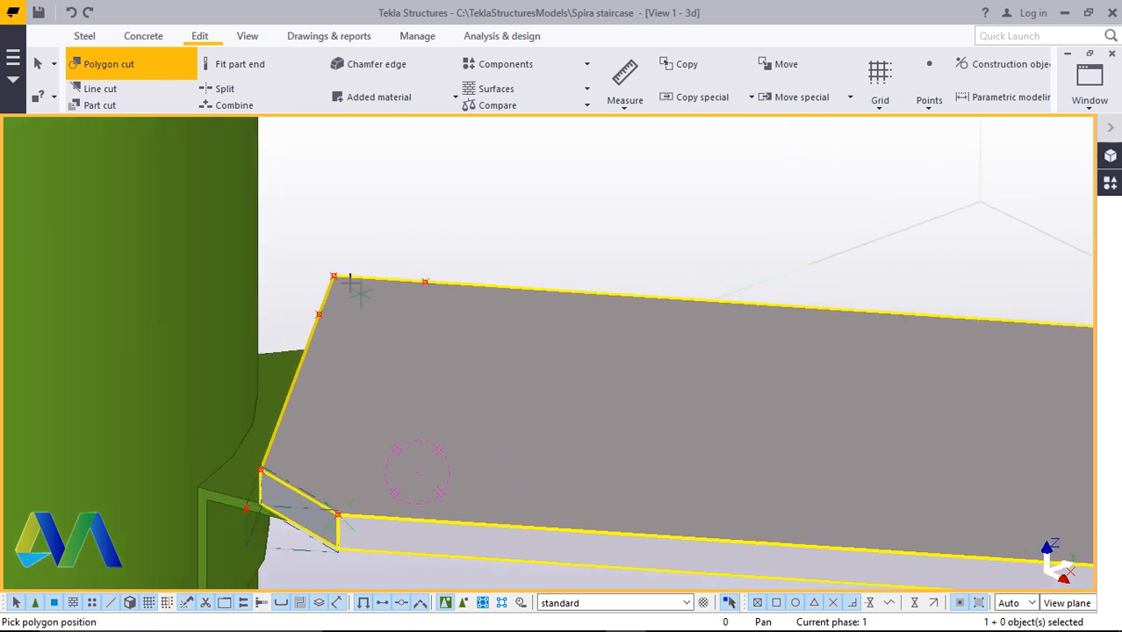
scroll(349, 279, "up", 3)
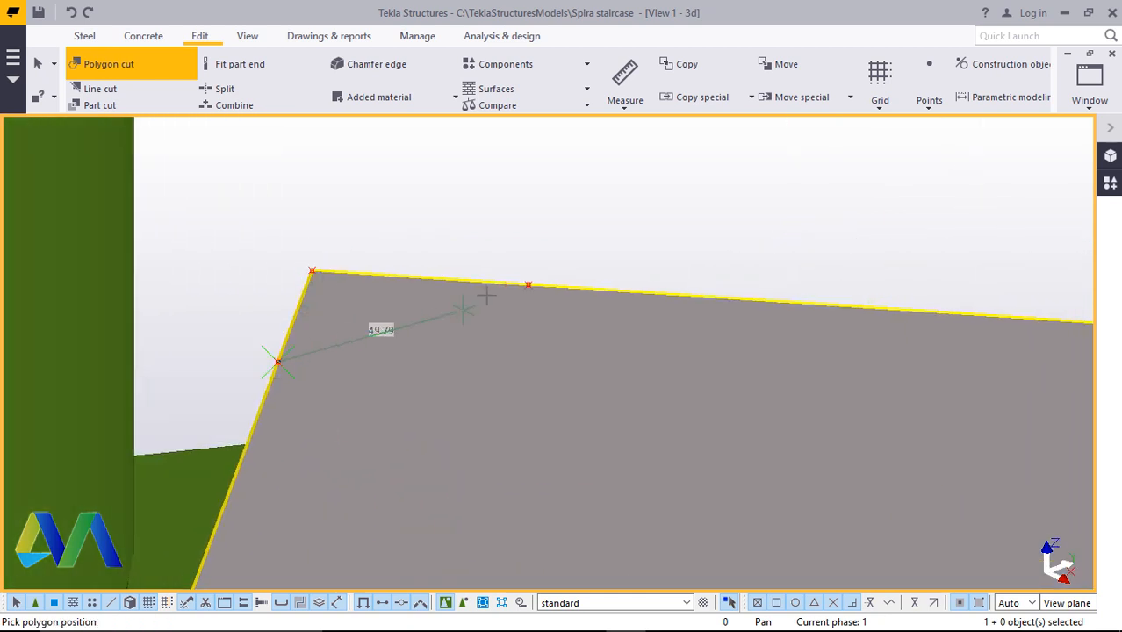
left_click(527, 286)
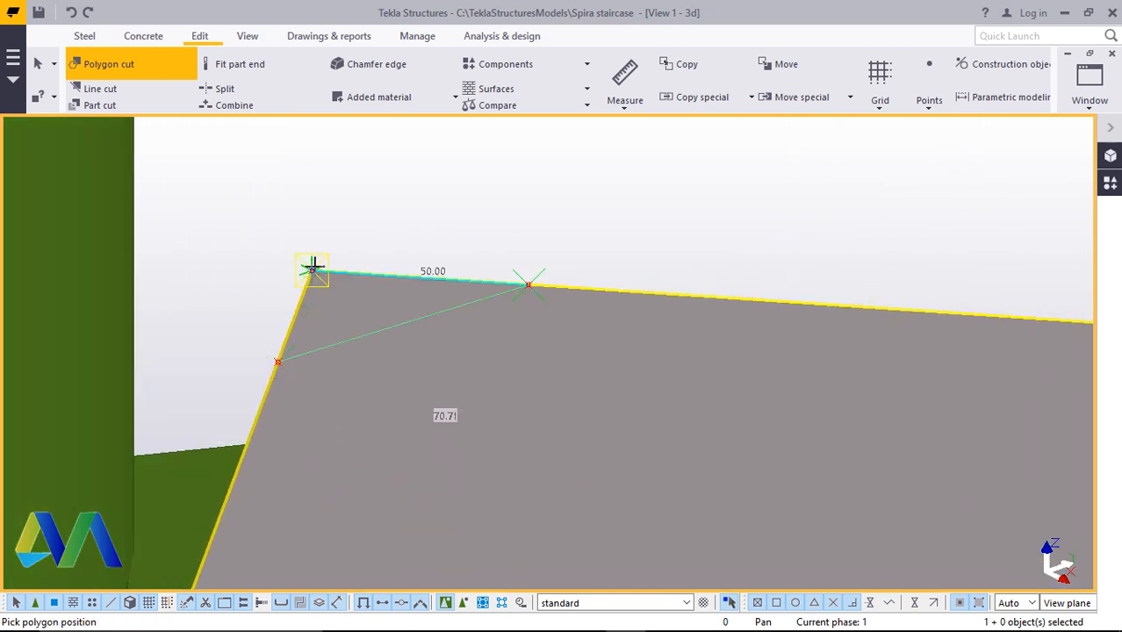
left_click(277, 354)
middle_click(277, 354)
Polygon-cut the first outer corner of this step plate through its reference points
scroll(245, 352, "down", 6)
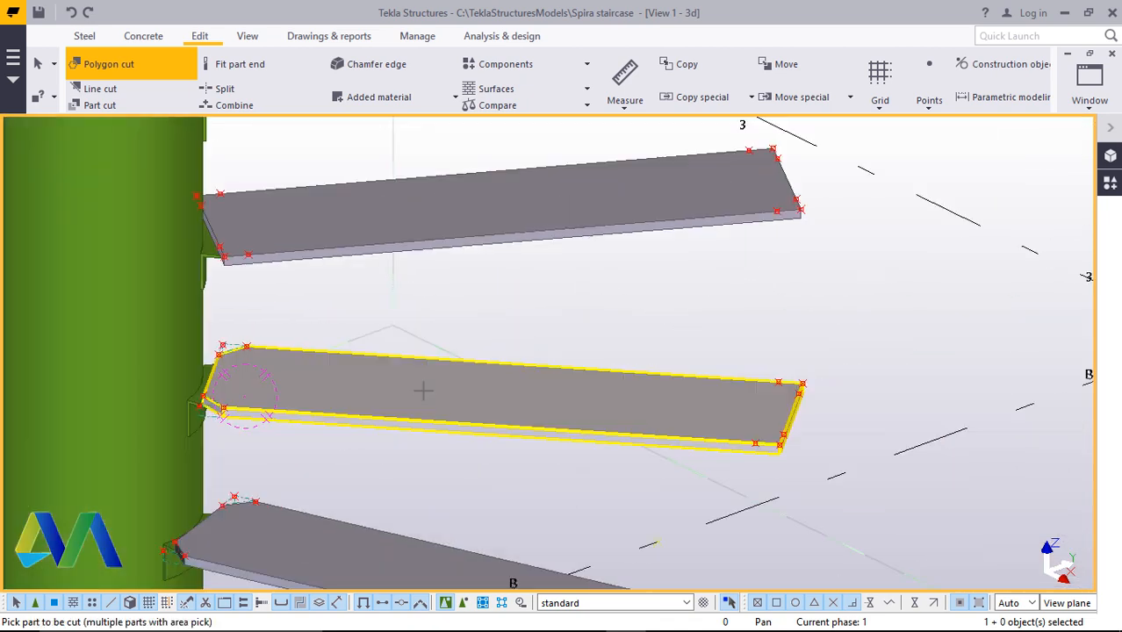
scroll(801, 398, "up", 2)
scroll(742, 404, "up", 5)
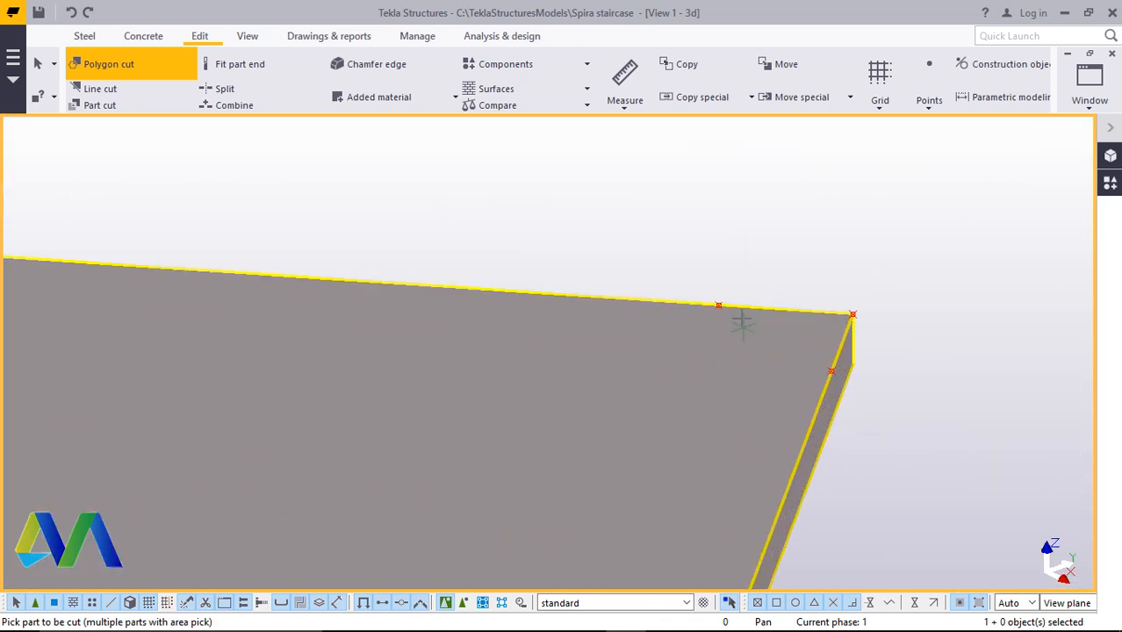
left_click(736, 309)
left_click(695, 291)
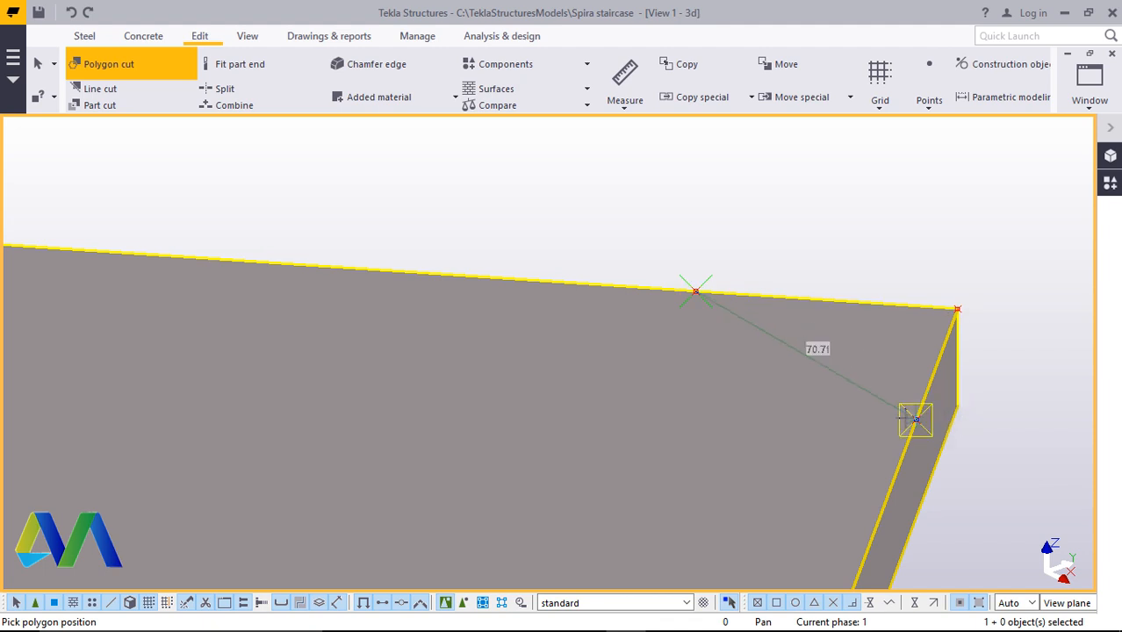
left_click(915, 420)
left_click(959, 307)
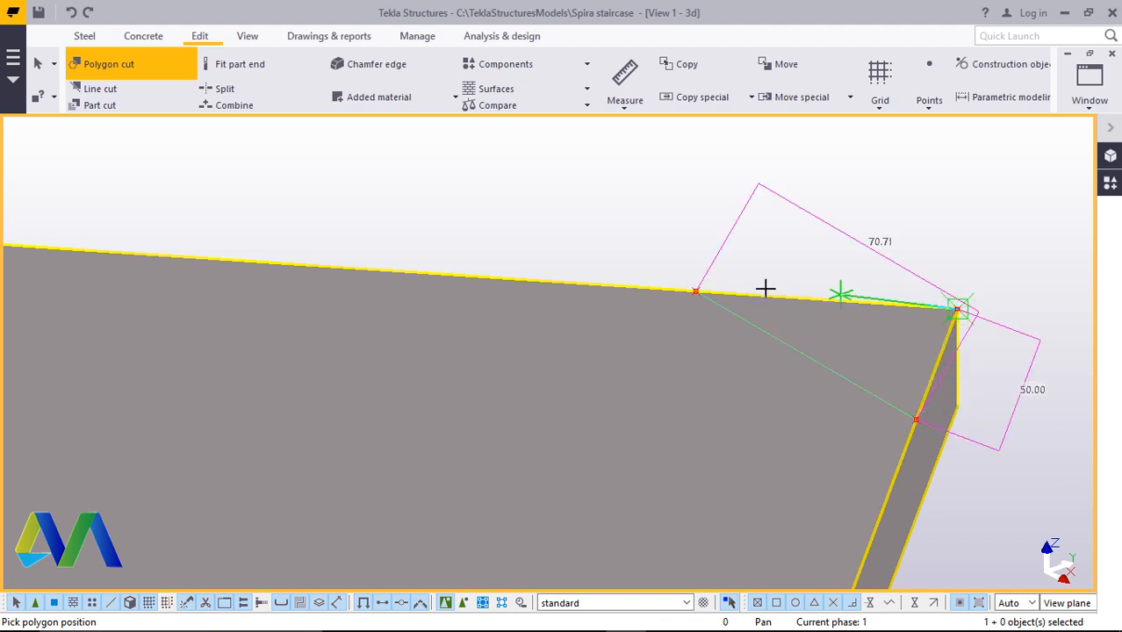
left_click(695, 291)
Cut this step plate's remaining outer corner with a triangular polygon through its reference points
scroll(716, 287, "down", 5)
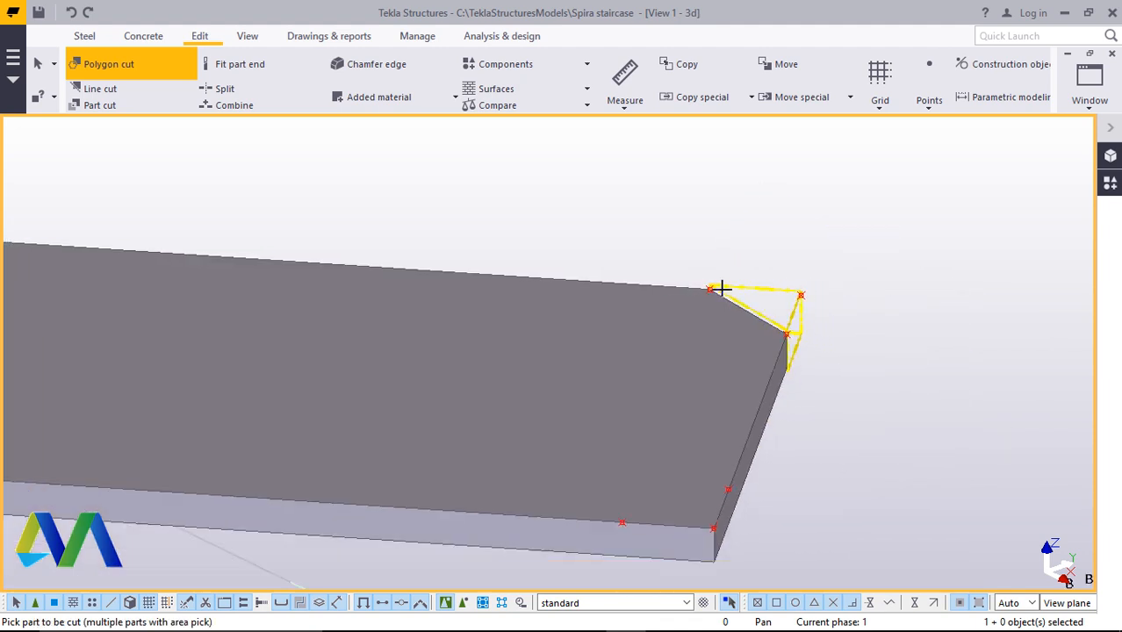
scroll(713, 471, "up", 5)
scroll(735, 468, "up", 2)
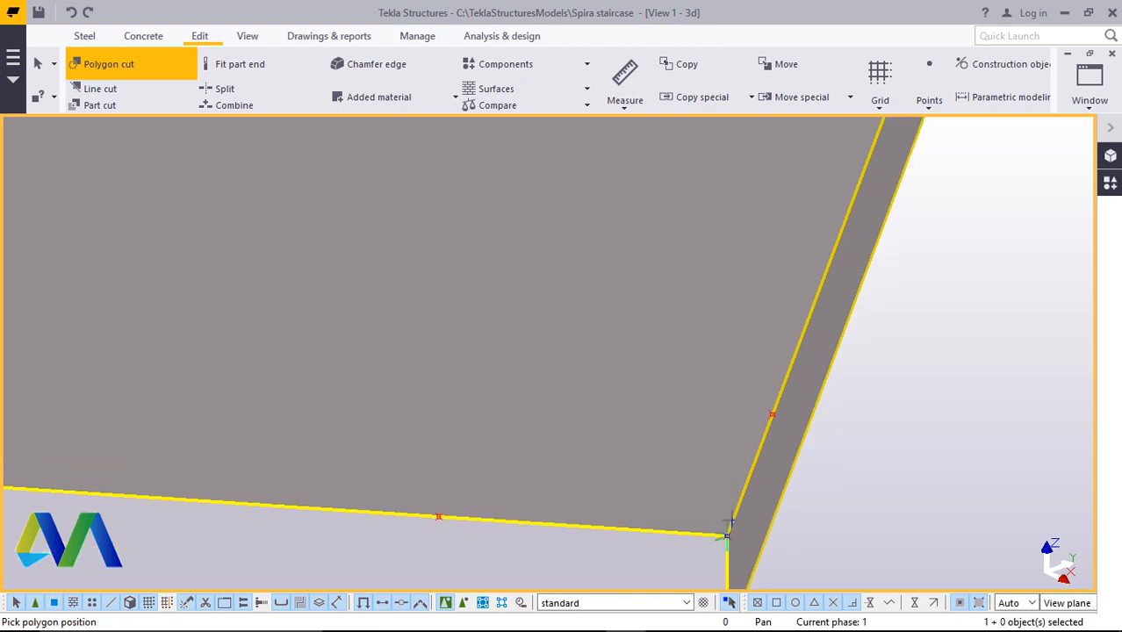
left_click(726, 535)
left_click(772, 415)
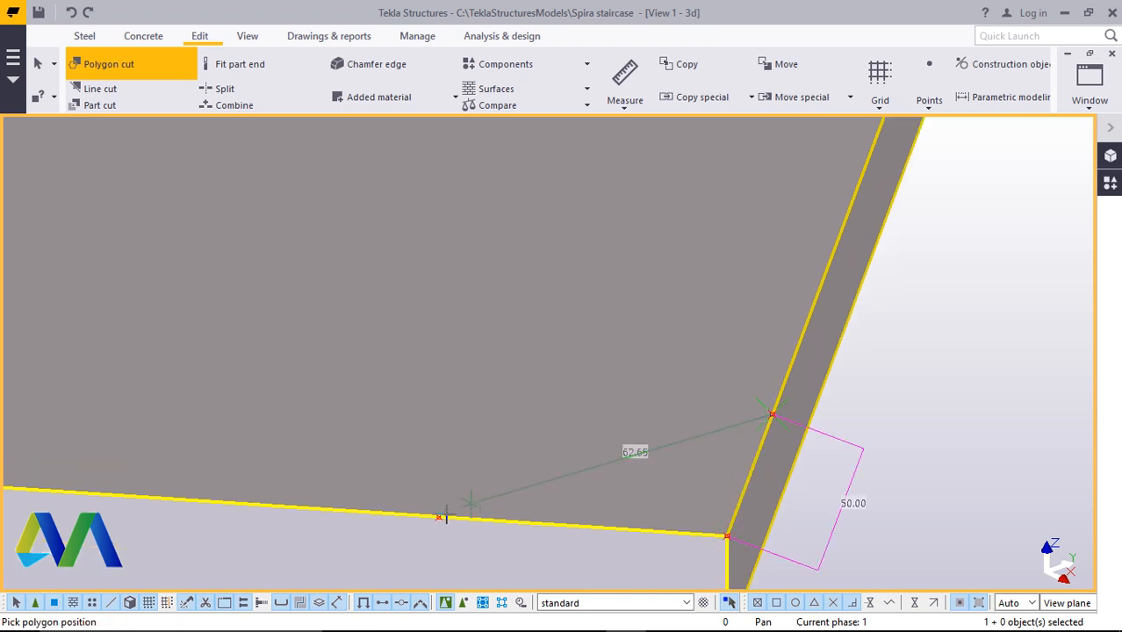
left_click(438, 516)
left_click(726, 535)
Polygon-cut an outer corner of the following step plate through its reference points
scroll(738, 518, "down", 10)
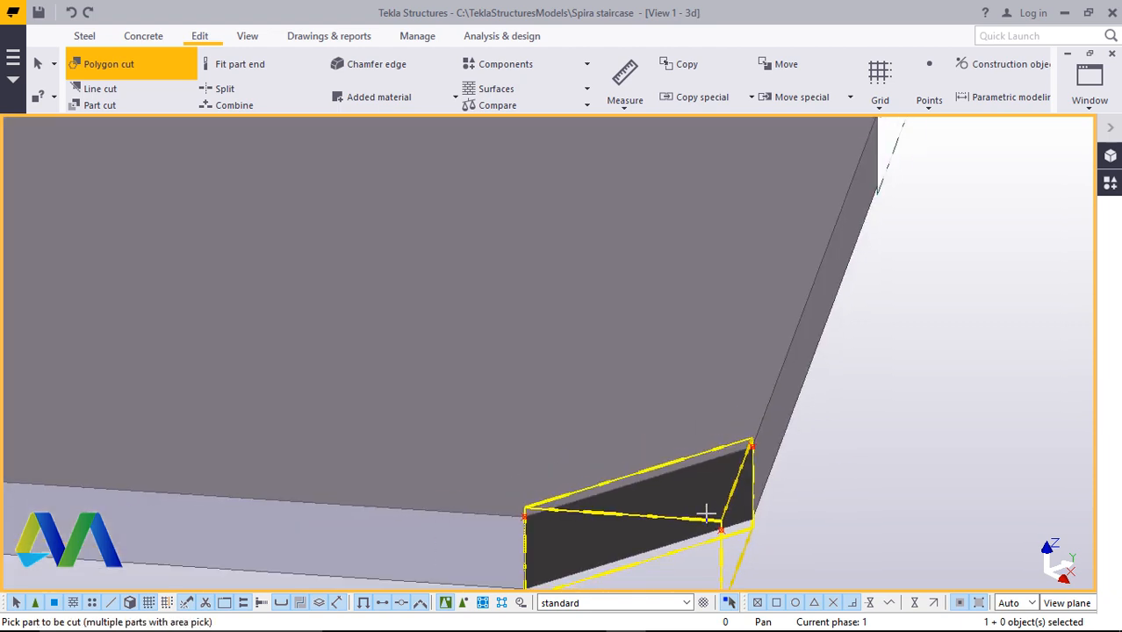
scroll(421, 373, "up", 8)
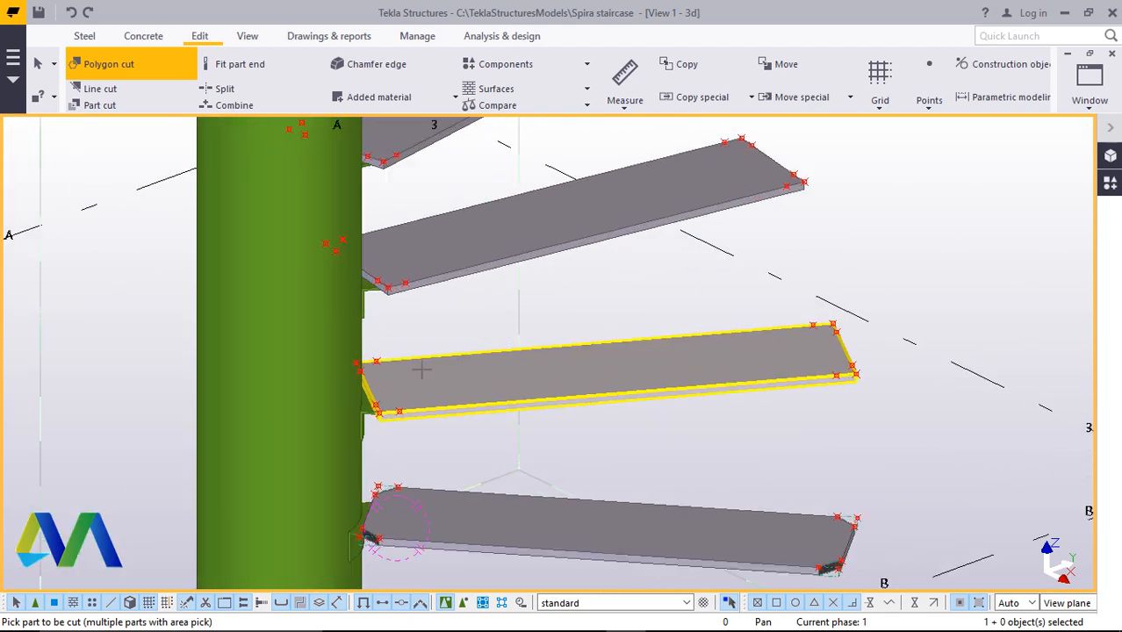
scroll(423, 380, "down", 2)
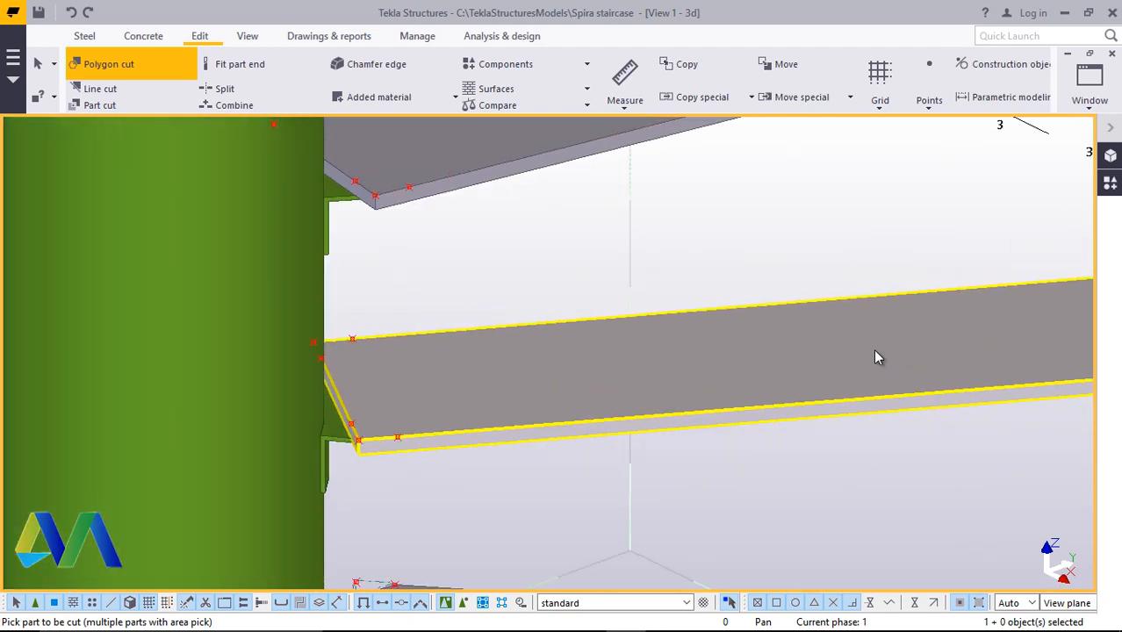
left_click(312, 407)
scroll(316, 395, "down", 3)
scroll(826, 371, "up", 6)
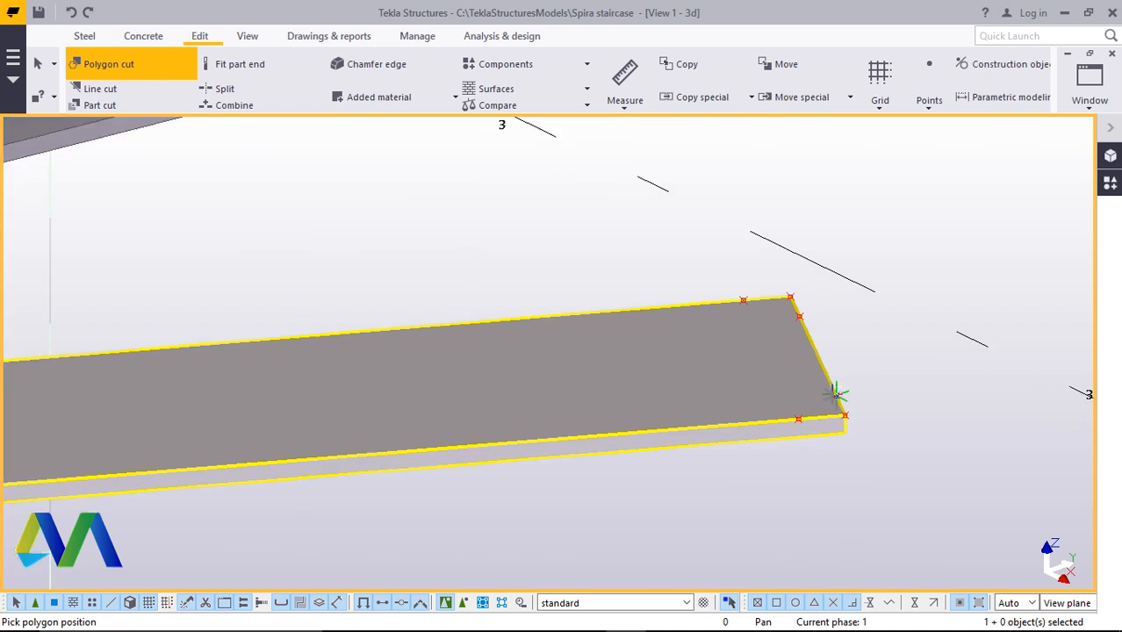
scroll(820, 432, "up", 4)
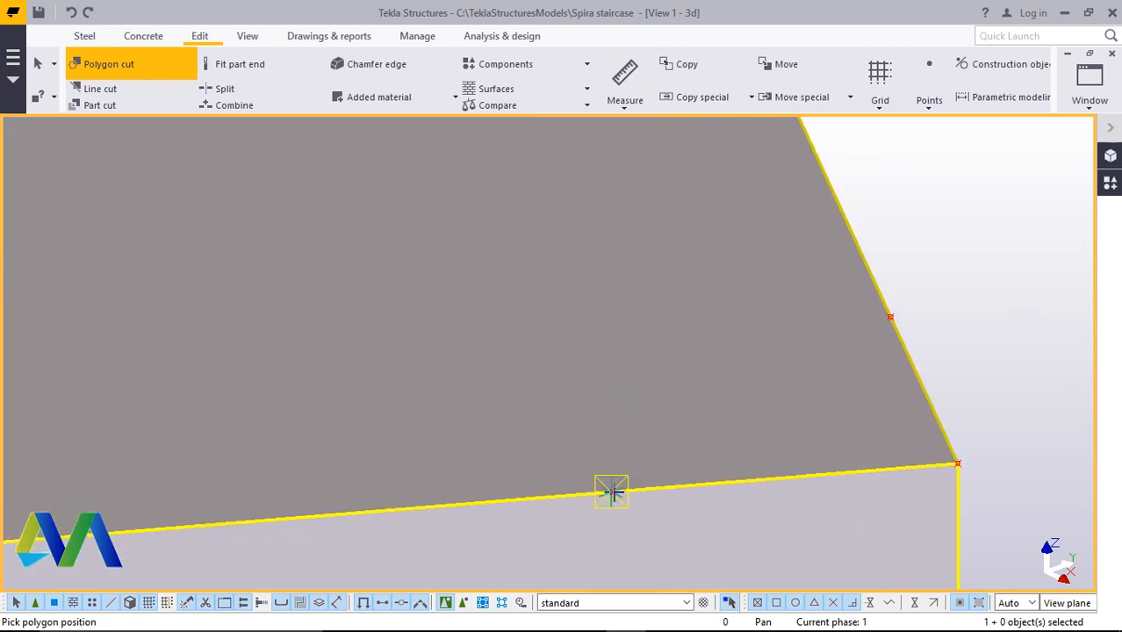
left_click(890, 316)
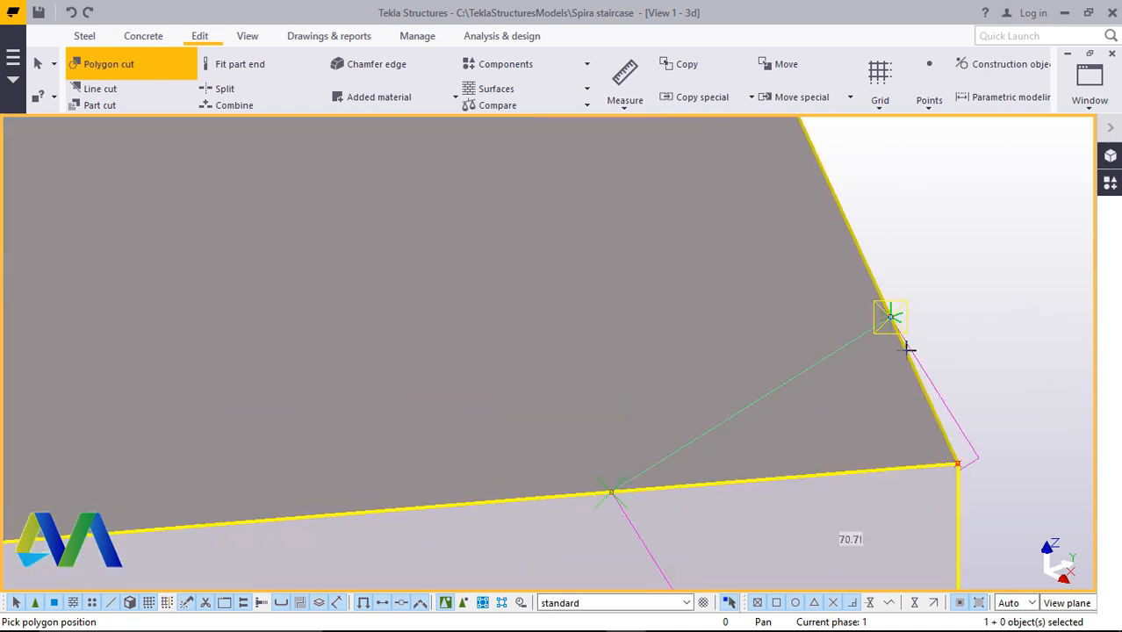
left_click(956, 460)
left_click(615, 490)
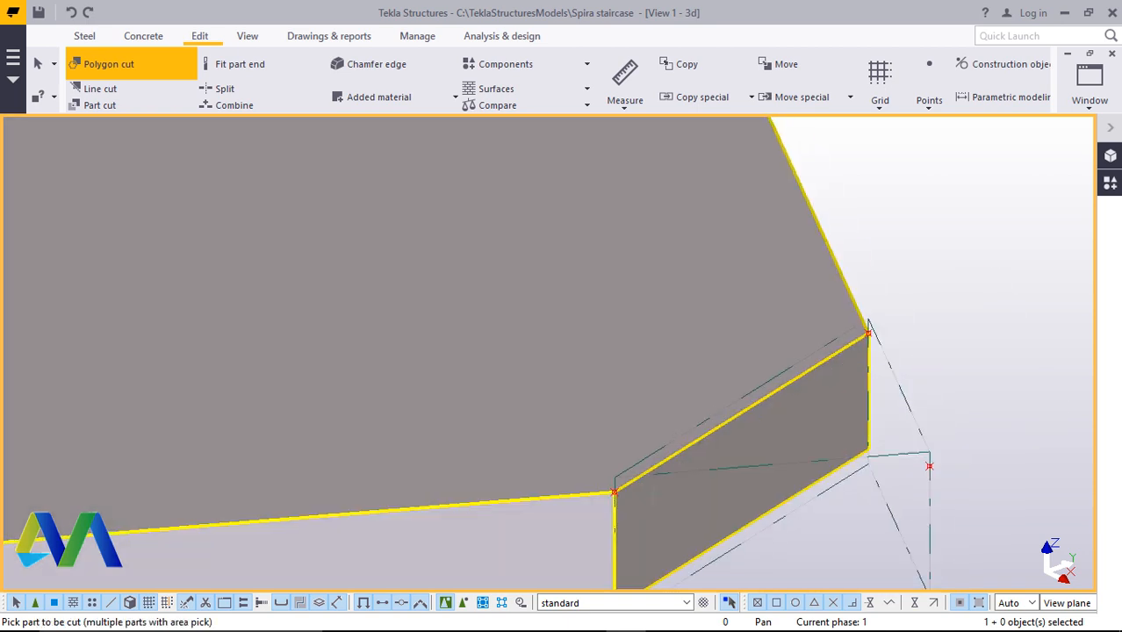
Cut the other outer corner of the following step plate with a triangular polygon through its reference points
scroll(674, 493, "down", 2)
scroll(675, 492, "down", 2)
scroll(643, 292, "up", 3)
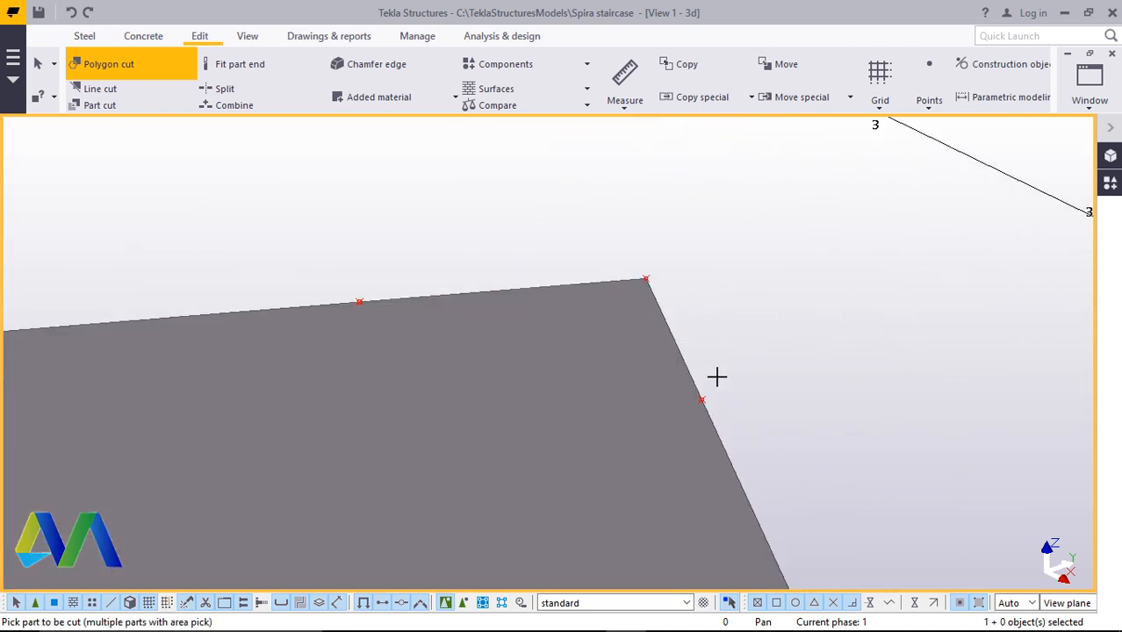
left_click(645, 383)
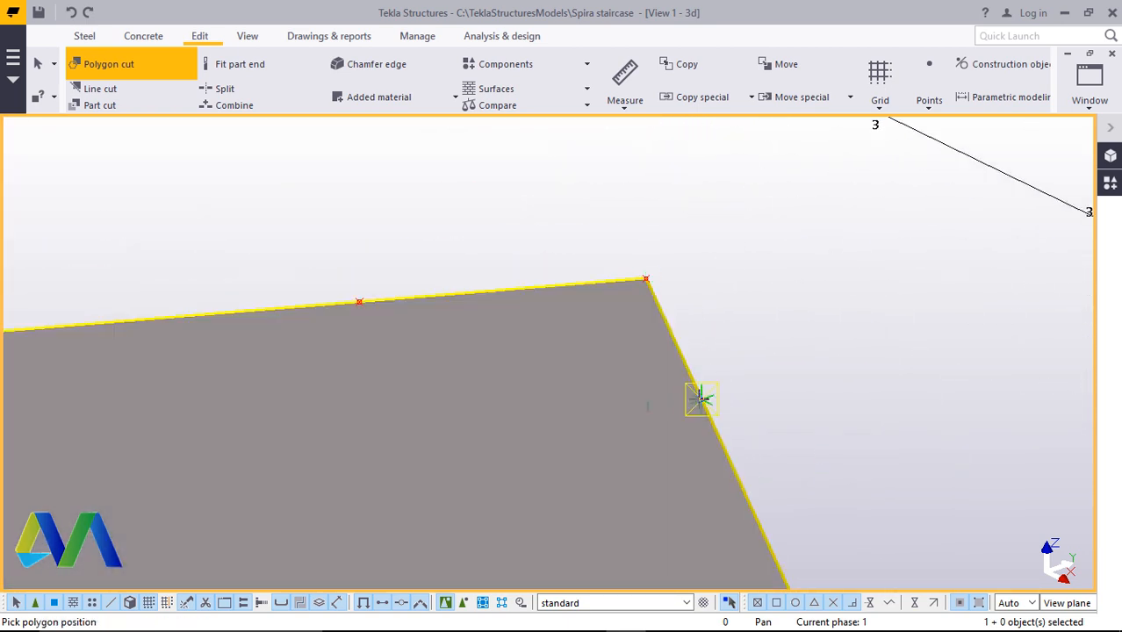
left_click(645, 281)
left_click(359, 301)
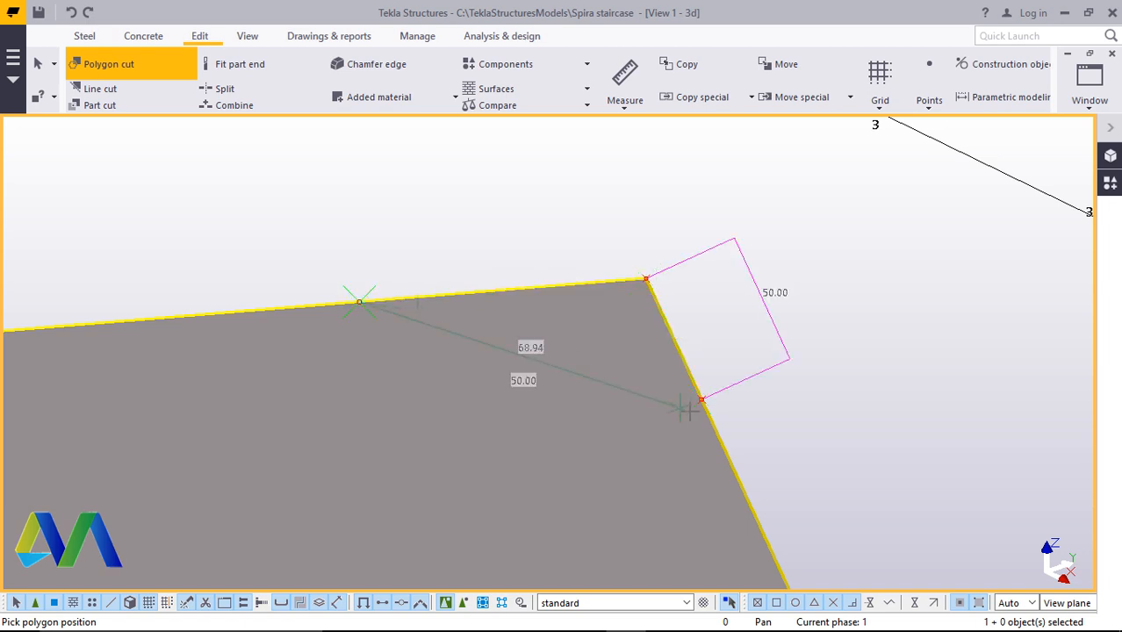
left_click(701, 399)
middle_click(700, 400)
Polygon-cut an inner corner of a step plate beside the column through its reference points
scroll(764, 388, "down", 5)
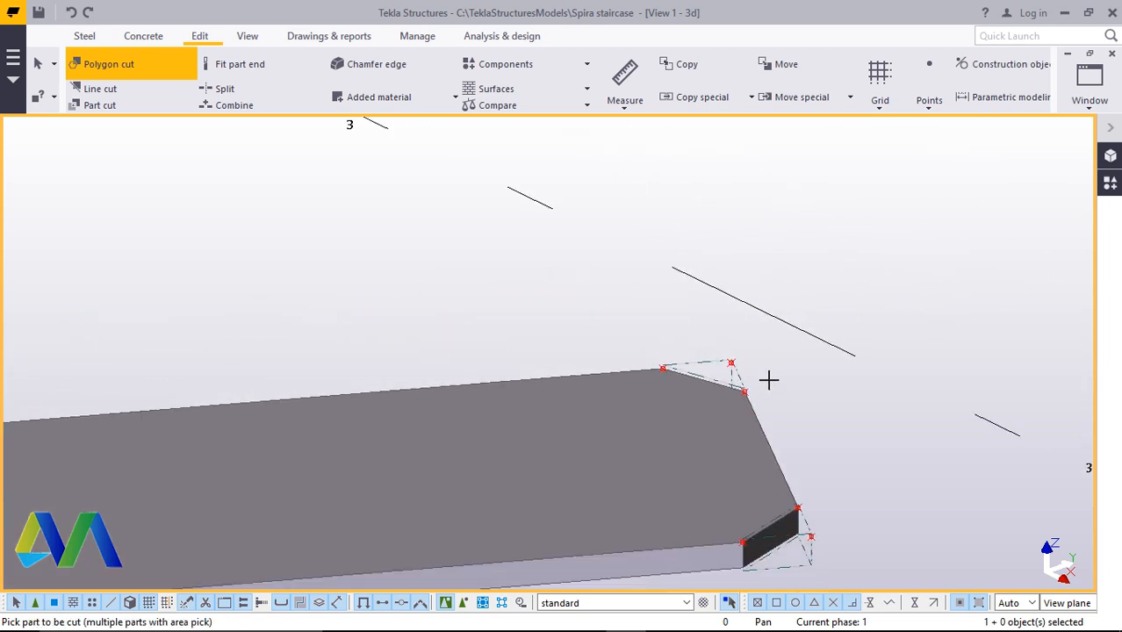
scroll(774, 372, "down", 1)
scroll(158, 470, "up", 7)
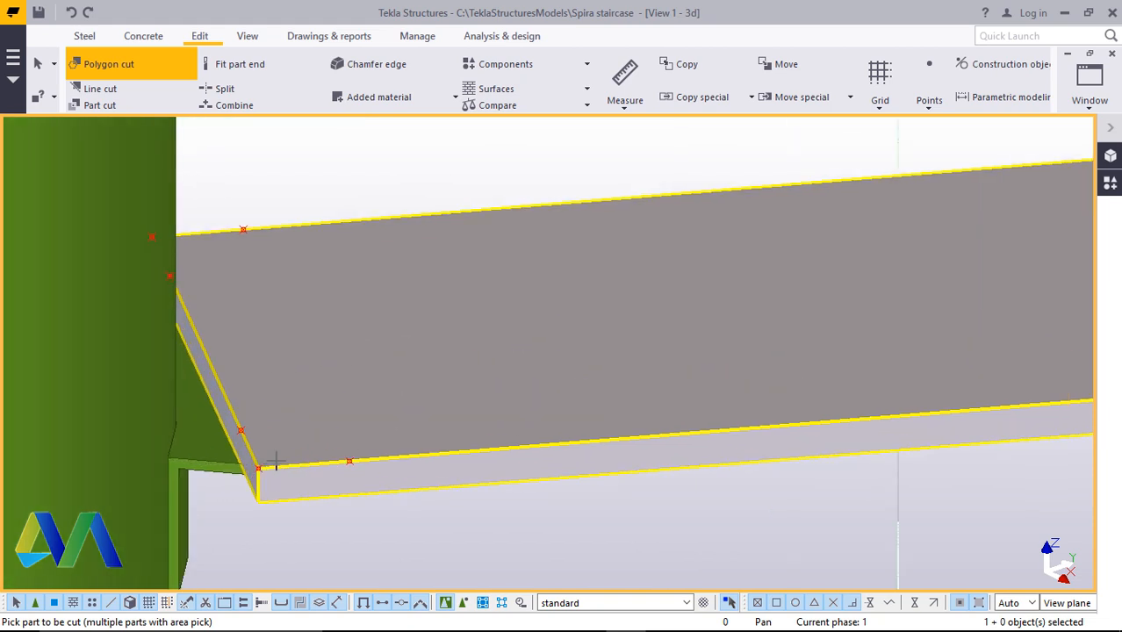
scroll(386, 430, "up", 3)
left_click(374, 475)
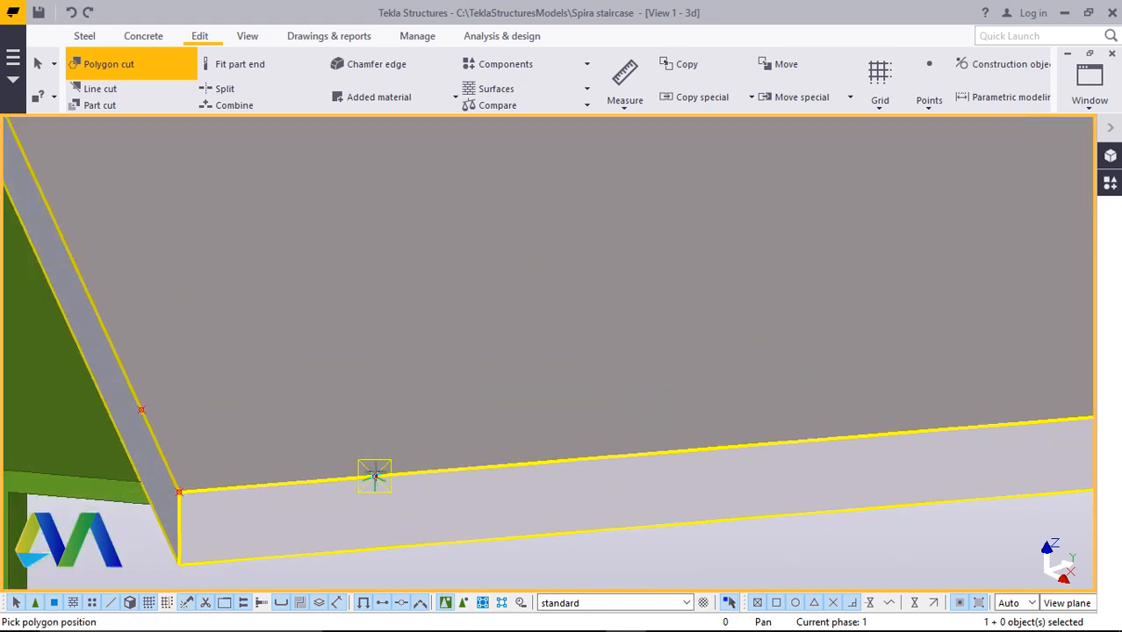
left_click(142, 410)
left_click(179, 491)
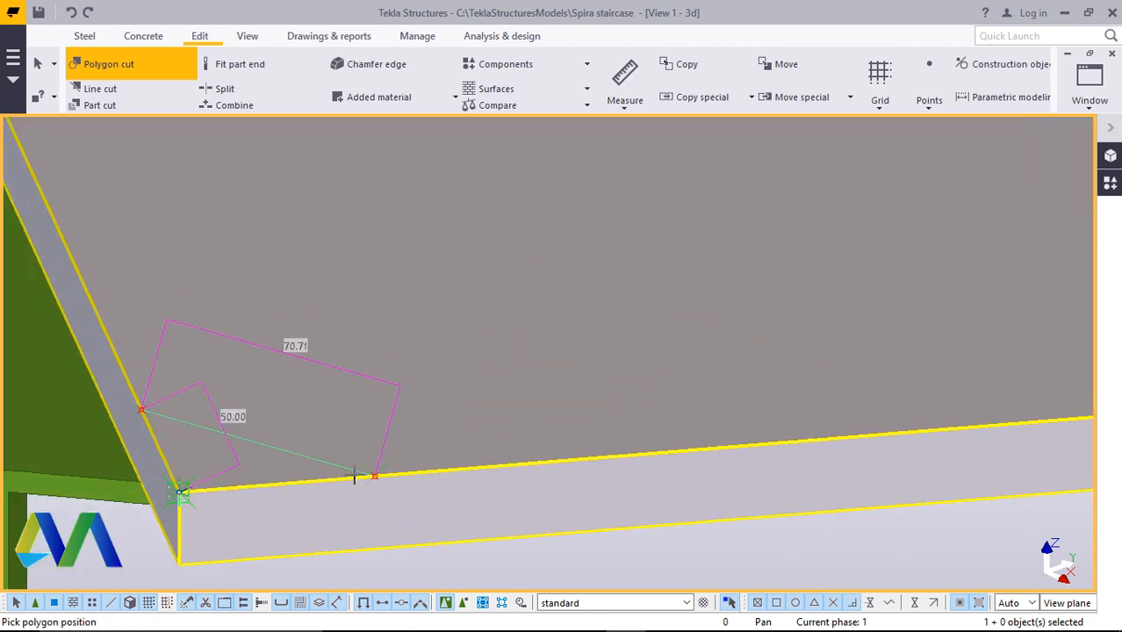
left_click(376, 477)
middle_click(378, 477)
Cut the inner corner of the lower step plate at the column with a triangular polygon through its reference points
scroll(448, 508, "down", 5)
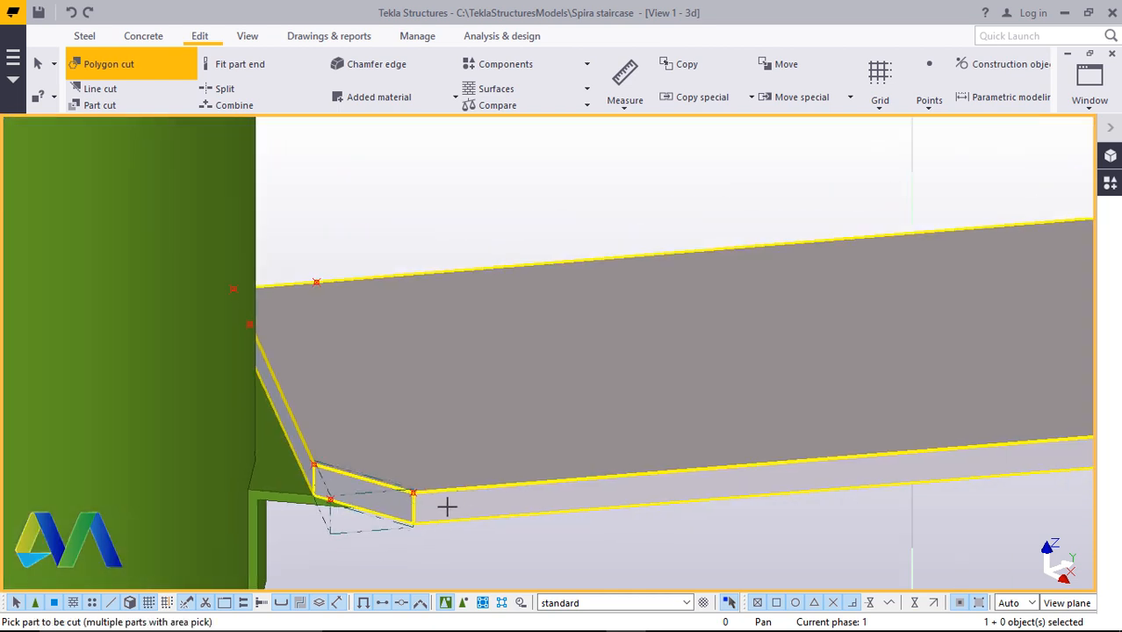
left_click(262, 36)
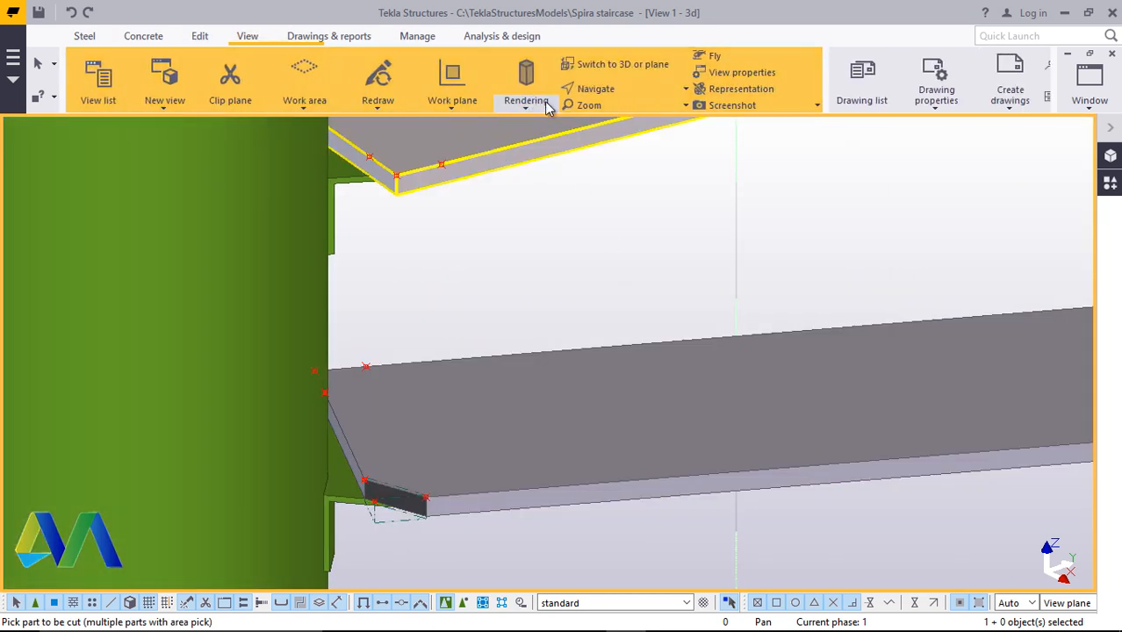
left_click(629, 89)
left_click(634, 115)
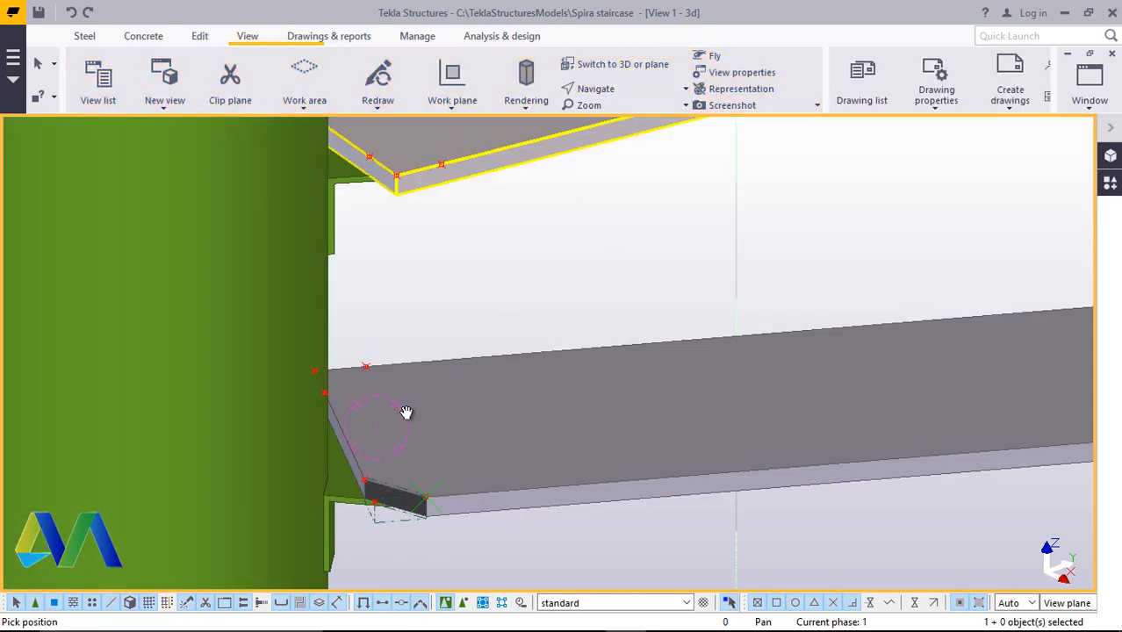
left_click_drag(390, 417, 198, 430)
scroll(417, 342, "up", 4)
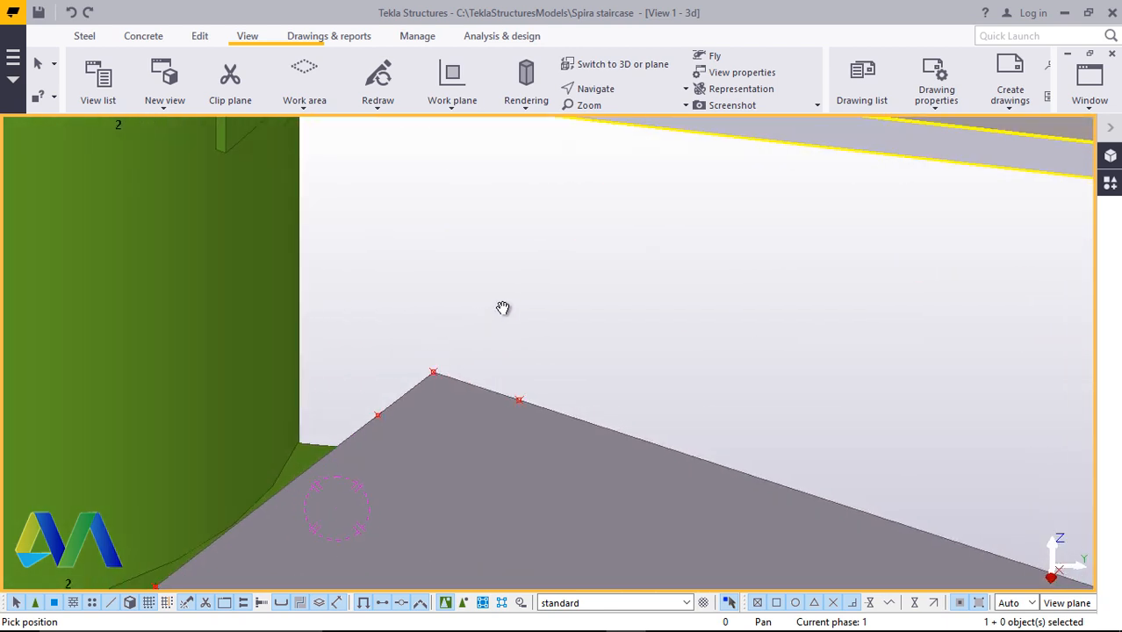
right_click(501, 308)
left_click(537, 314)
scroll(463, 379, "up", 2)
scroll(526, 418, "up", 2)
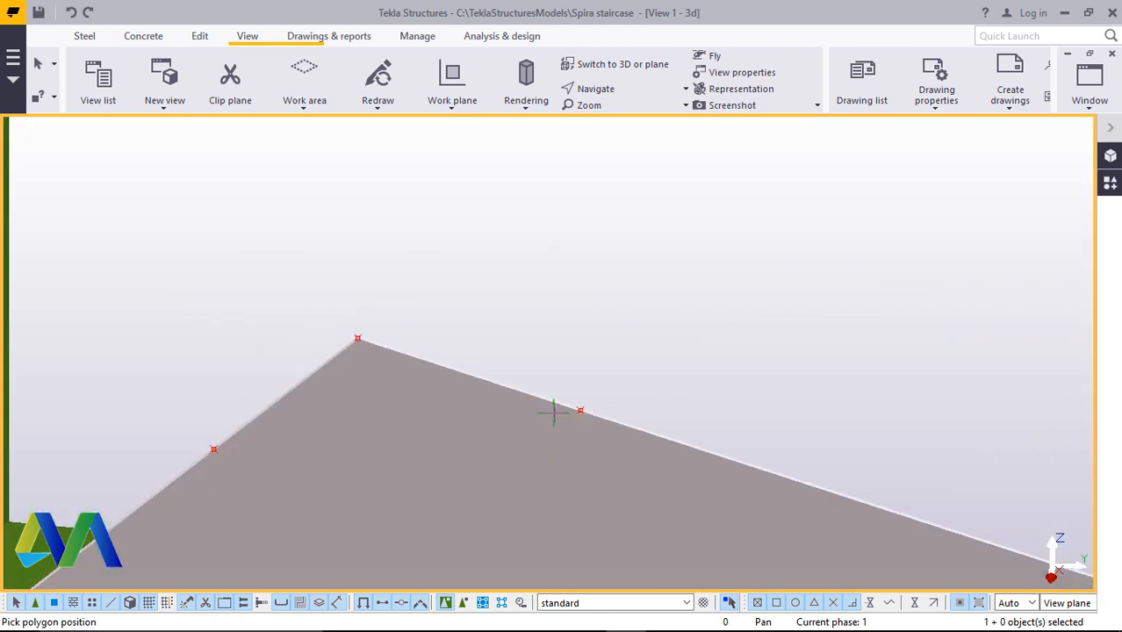
left_click(580, 409)
left_click(357, 337)
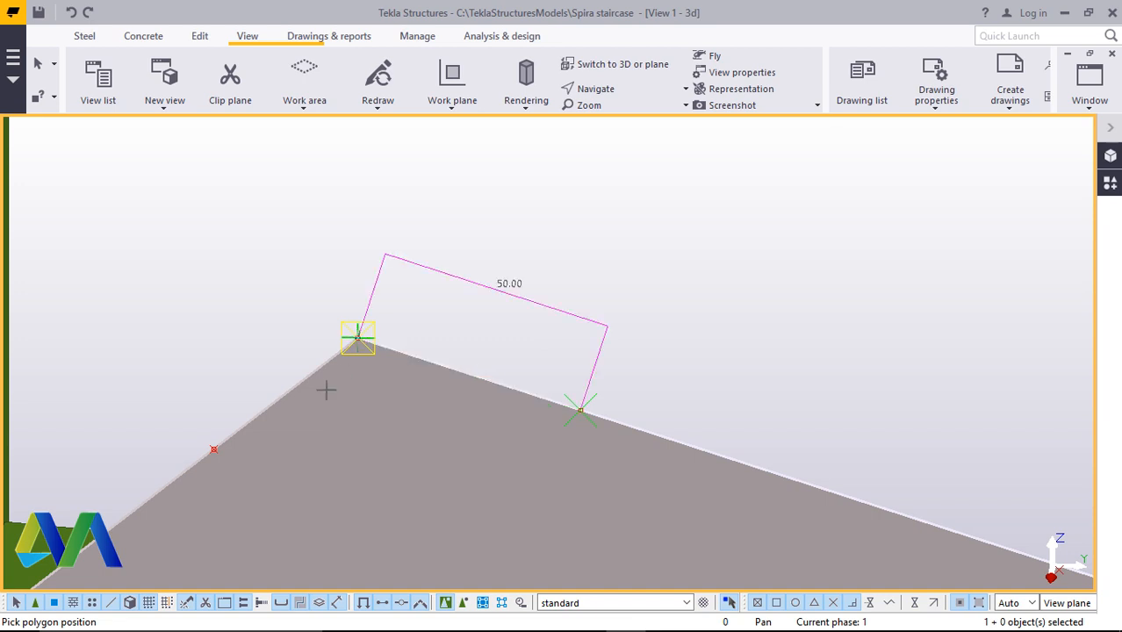
left_click(215, 449)
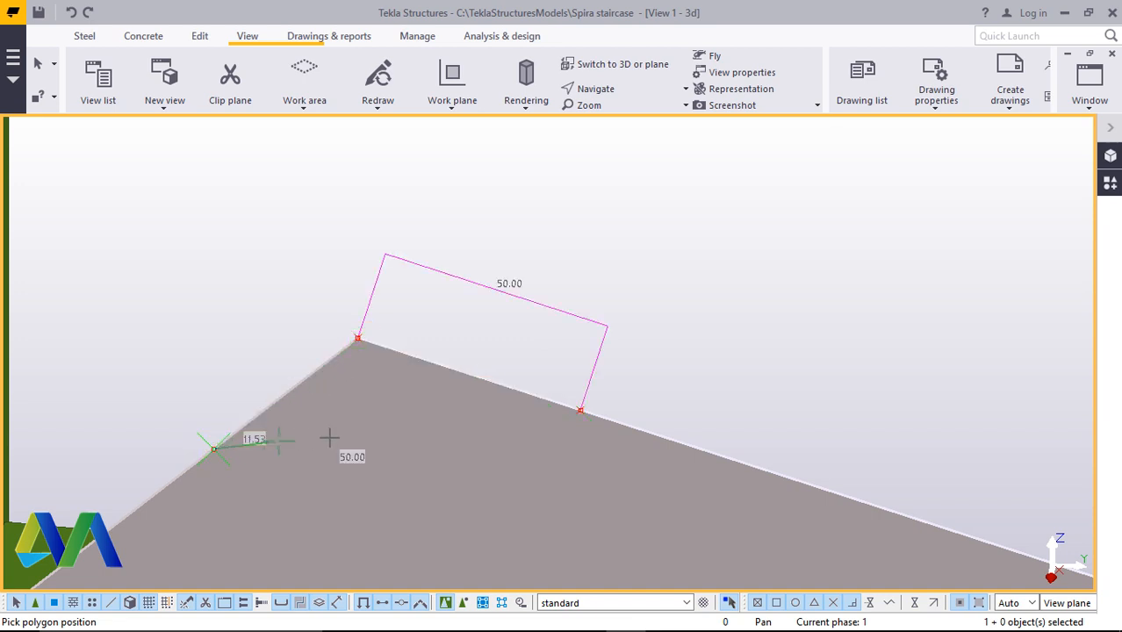
left_click(580, 411)
Polygon-cut one inner corner of the middle step plate through its reference points
scroll(443, 451, "down", 9)
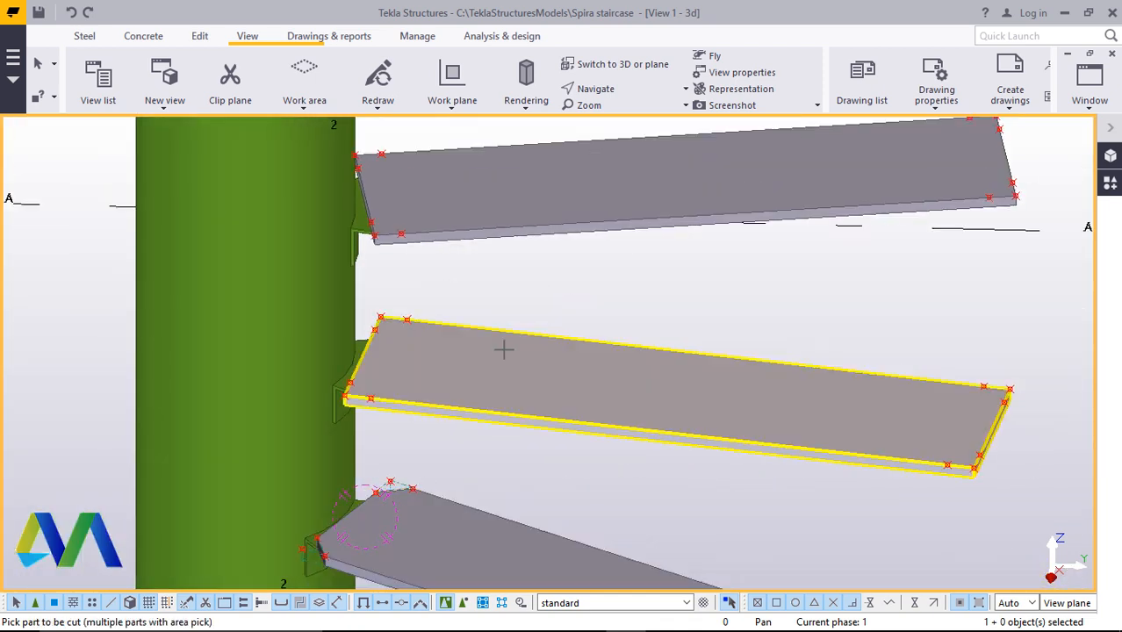
scroll(333, 353, "up", 4)
left_click(649, 318)
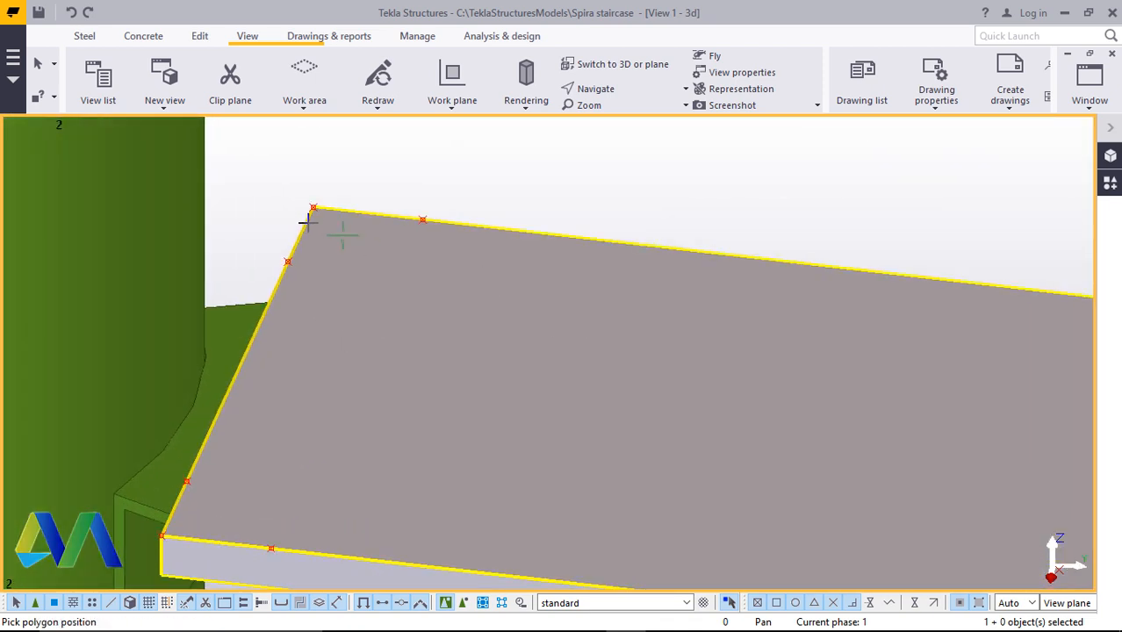
scroll(307, 221, "up", 3)
left_click(505, 212)
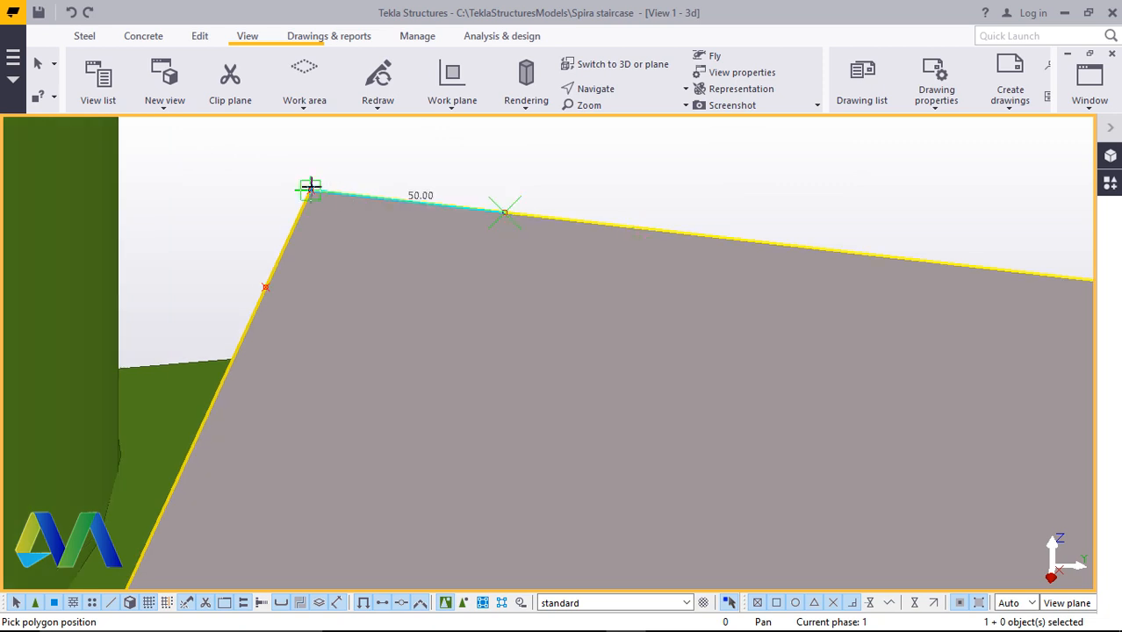
left_click(311, 190)
left_click(266, 286)
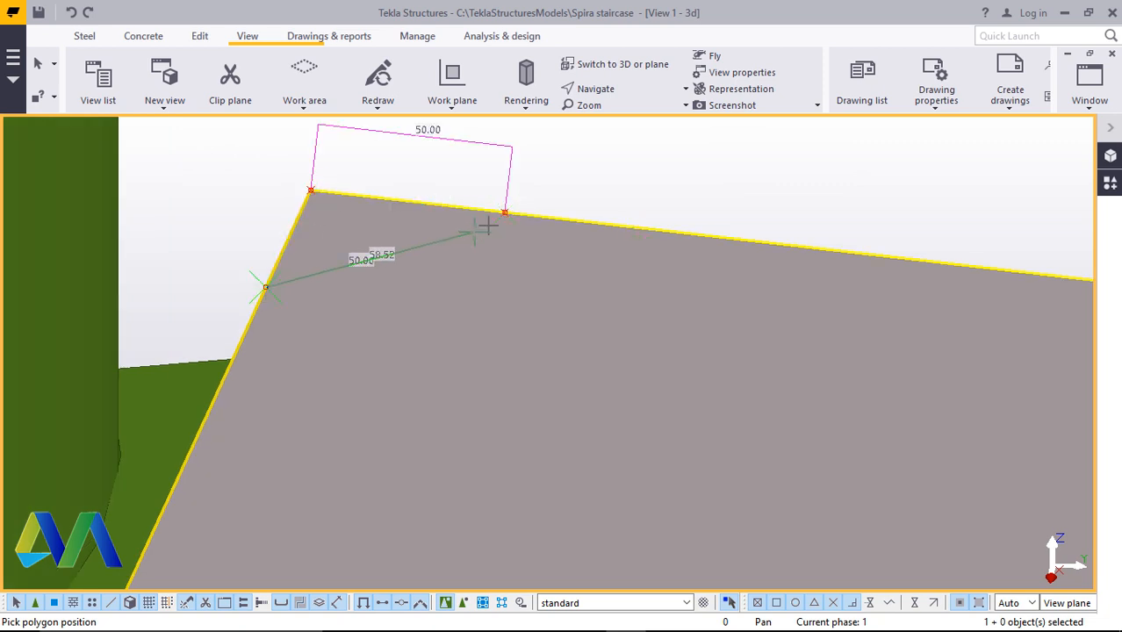
left_click(505, 213)
Cut the middle step plate's other inner corner with a triangular polygon through its reference points
scroll(505, 212, "down", 3)
scroll(388, 413, "up", 5)
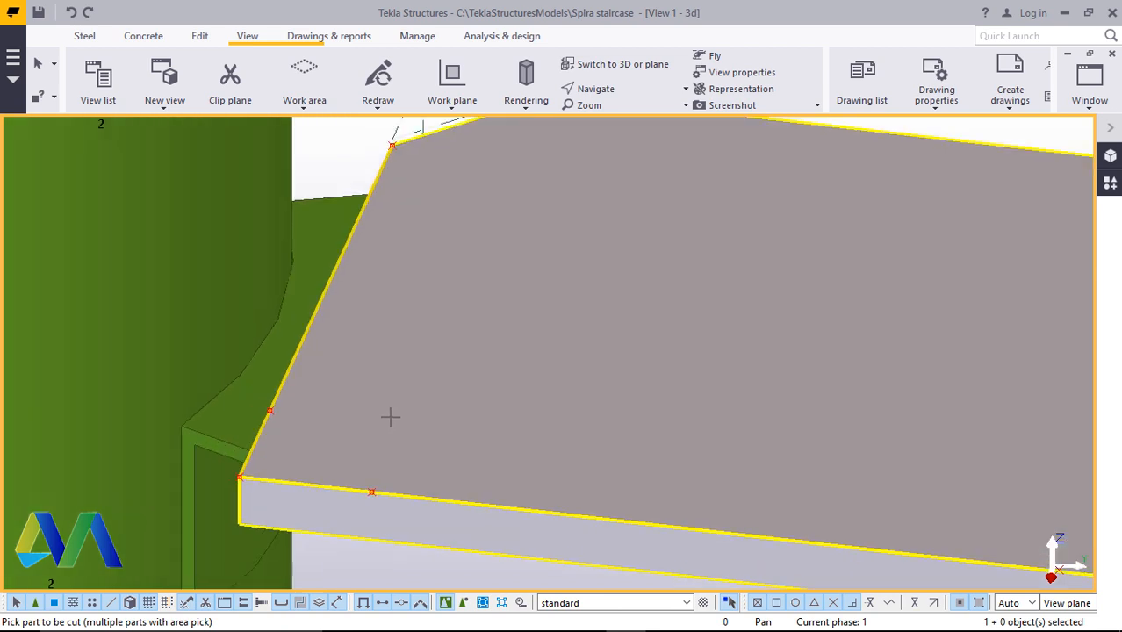
left_click(624, 290)
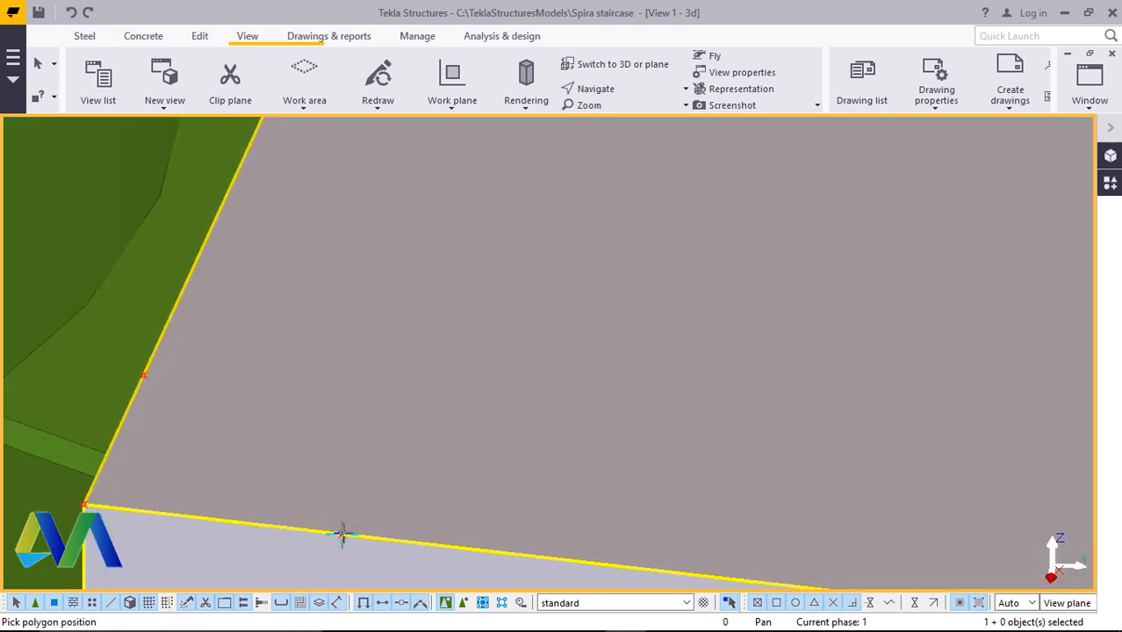
left_click(342, 534)
left_click(143, 374)
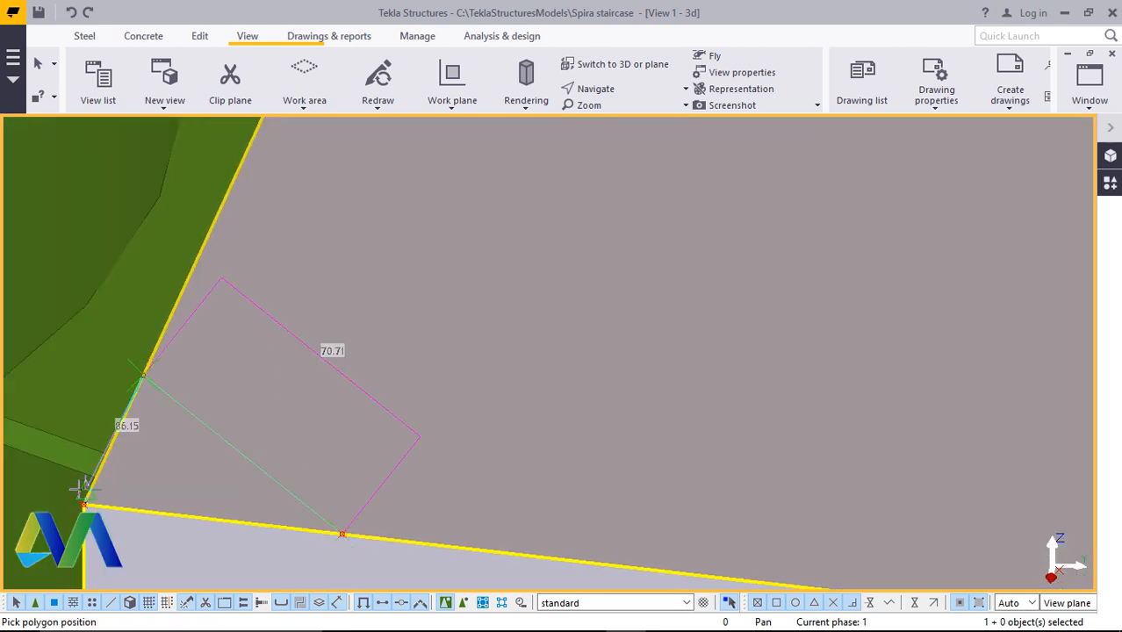
left_click(84, 502)
left_click(343, 533)
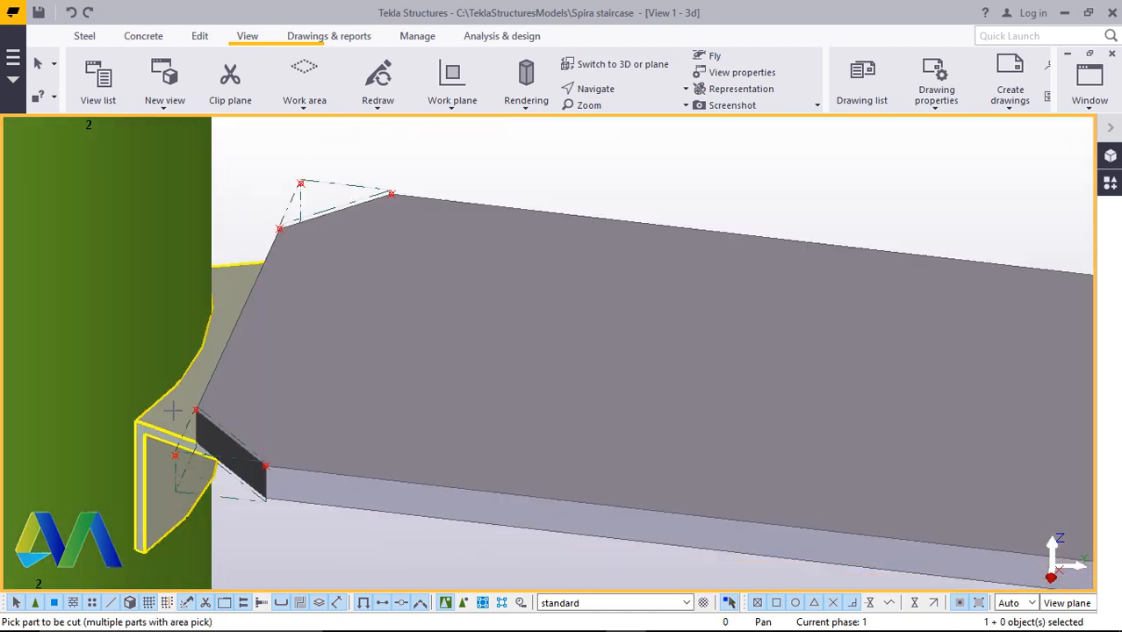
Polygon-cut an outer corner of the middle step plate through its reference points
scroll(173, 410, "down", 5)
scroll(769, 446, "up", 4)
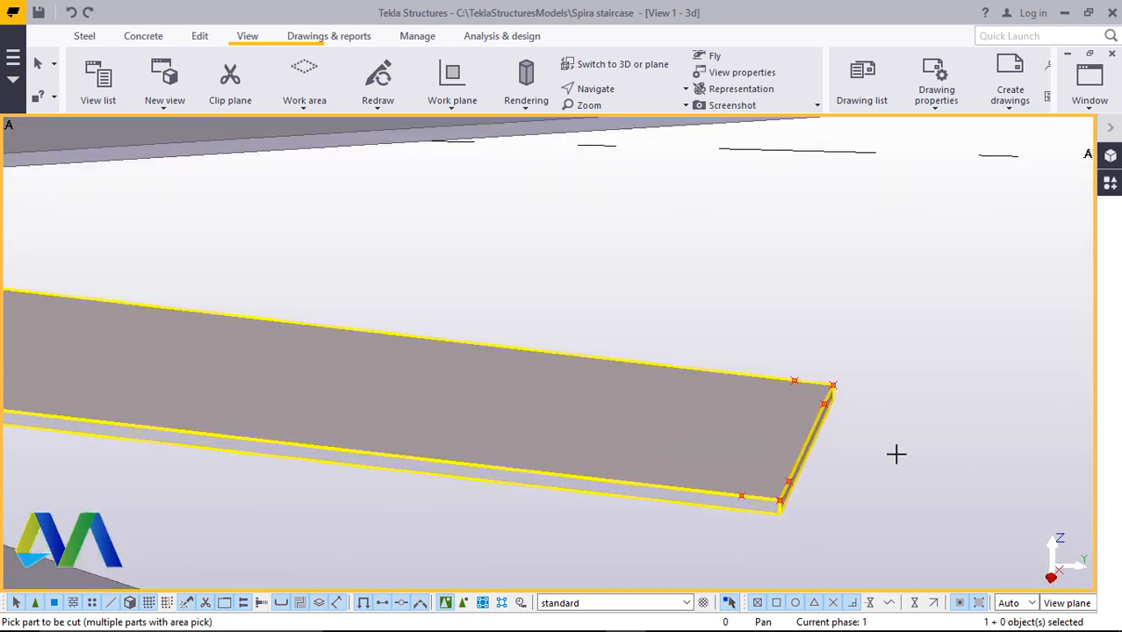
left_click(693, 355)
scroll(707, 333, "up", 1)
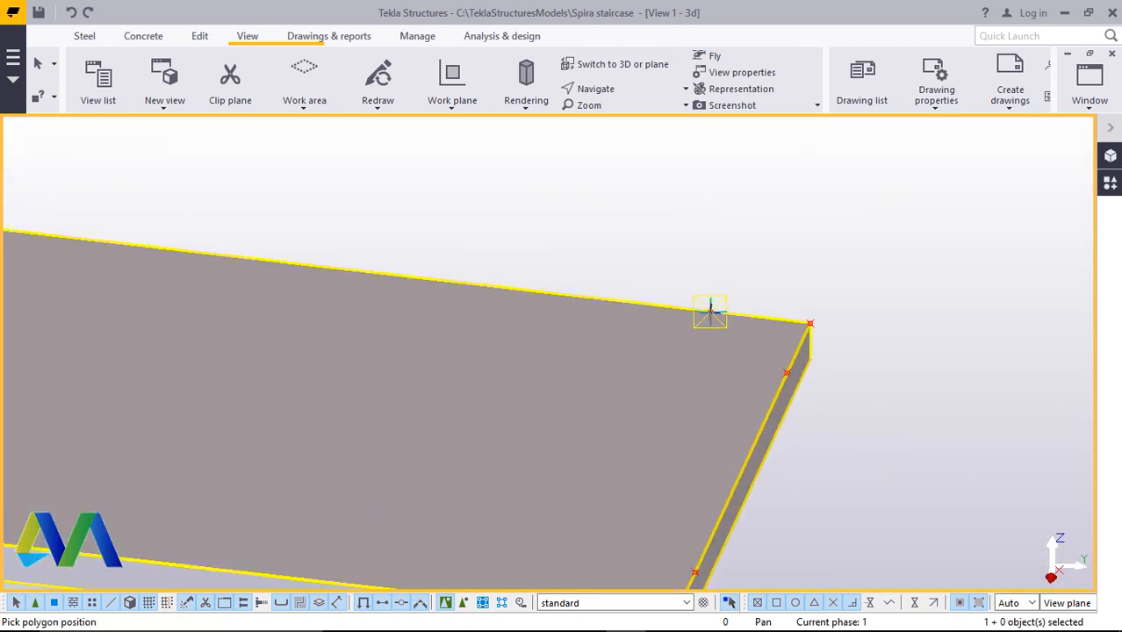
left_click(785, 373)
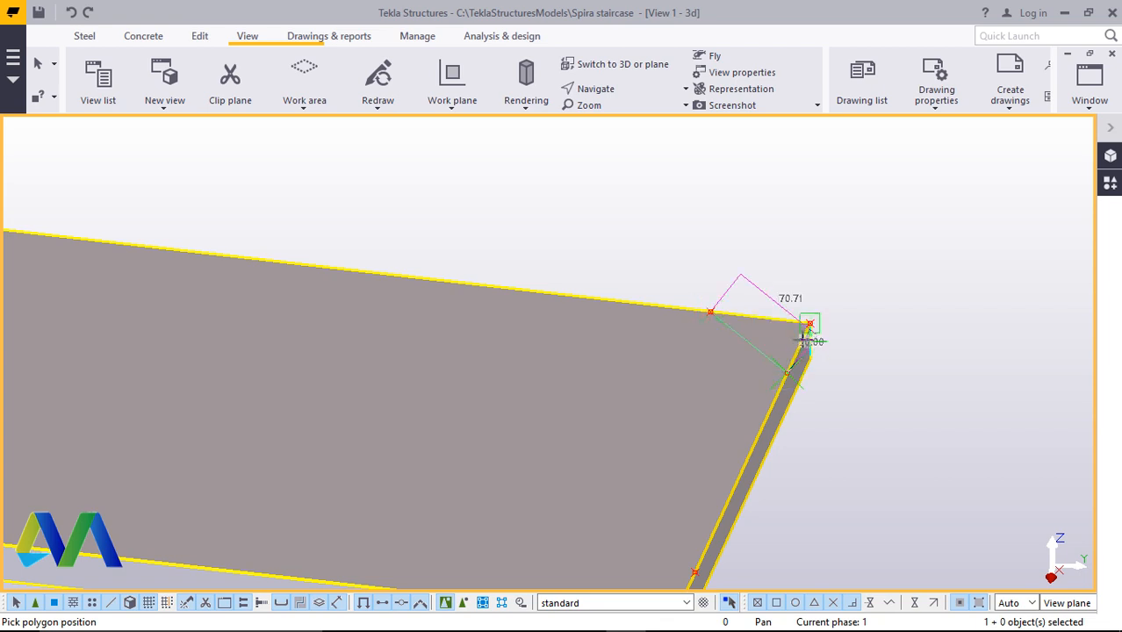
left_click(711, 312)
middle_click(705, 301)
Cut the middle step plate's other outer corner with a polygon through its reference points
scroll(704, 301, "down", 2)
scroll(680, 462, "up", 2)
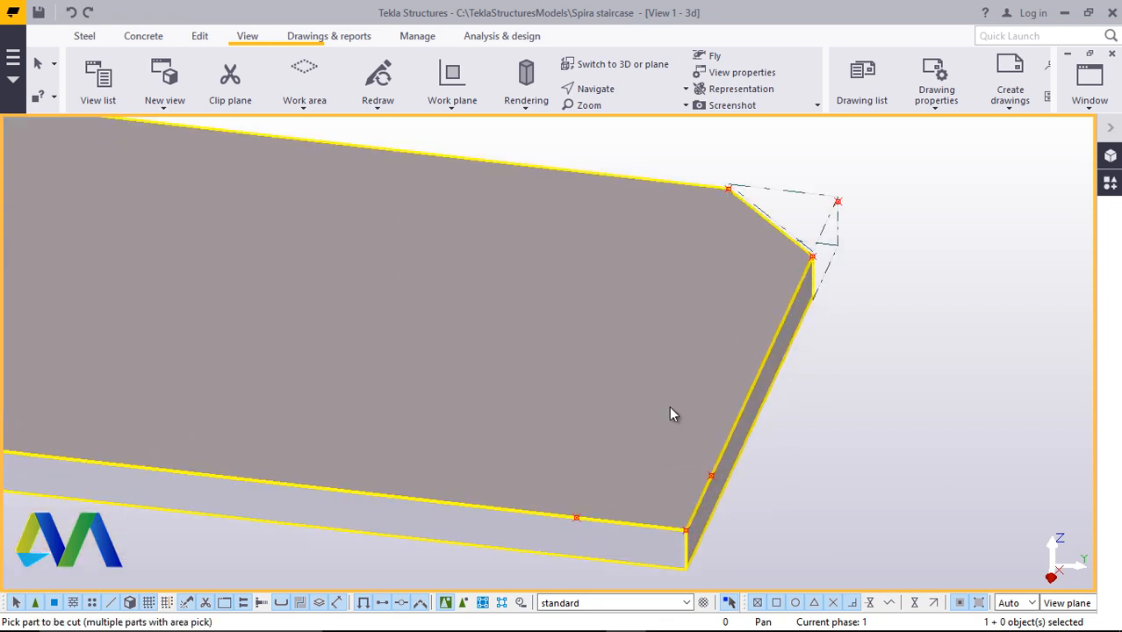
left_click(673, 415)
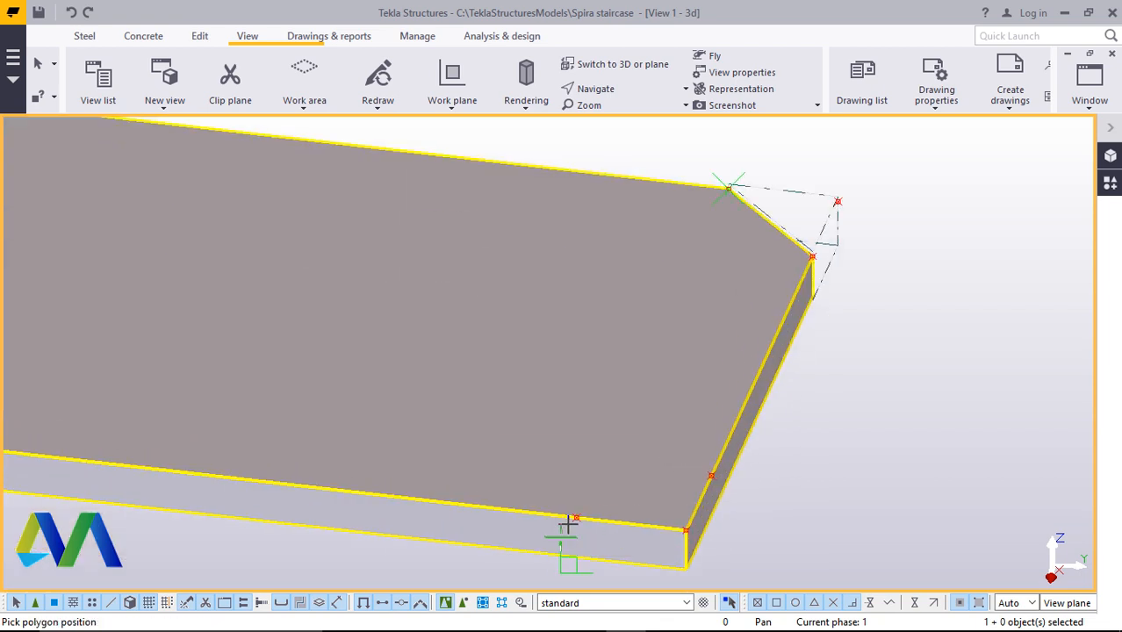
left_click(711, 477)
left_click(575, 517)
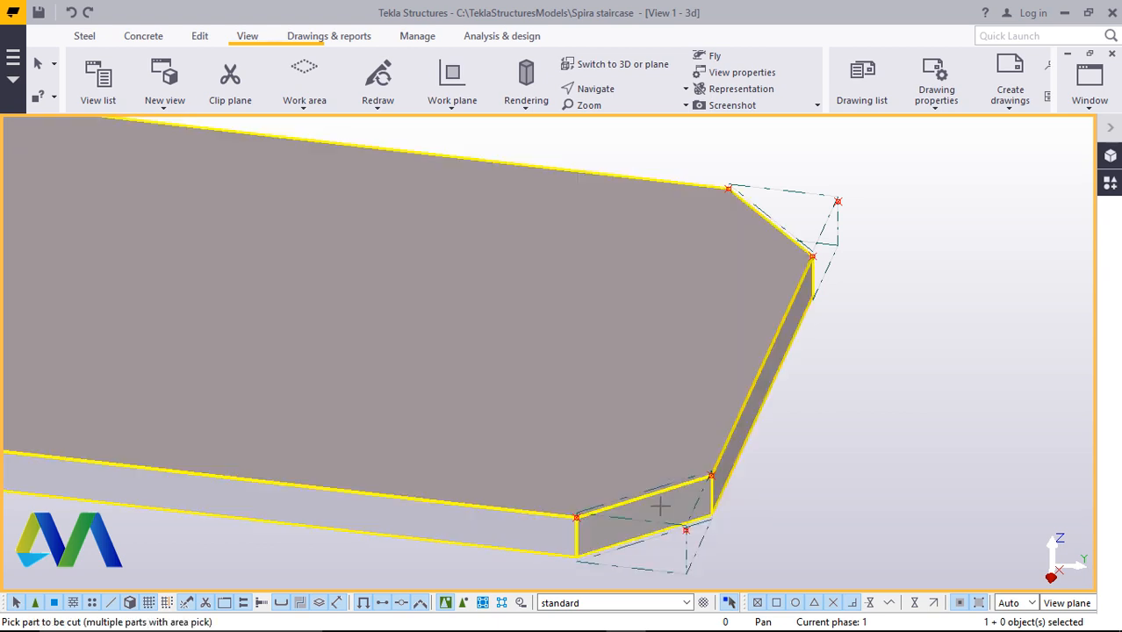
Polygon-cut an outer corner of the next step plate through its reference points
scroll(659, 503, "down", 4)
scroll(681, 320, "up", 4)
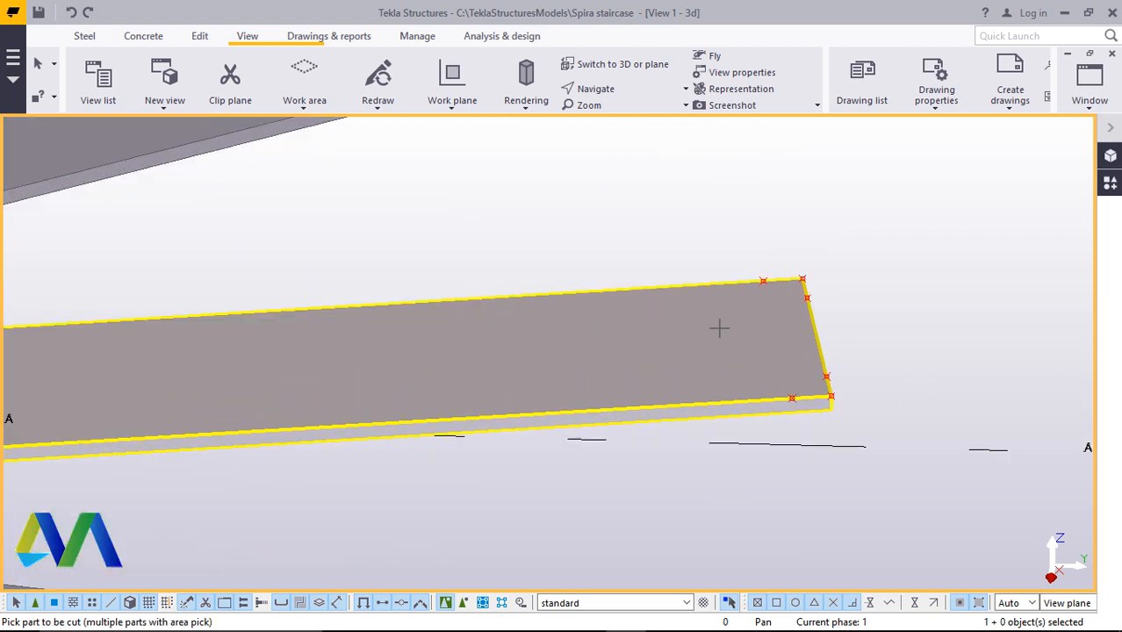
left_click(720, 329)
scroll(843, 392, "up", 2)
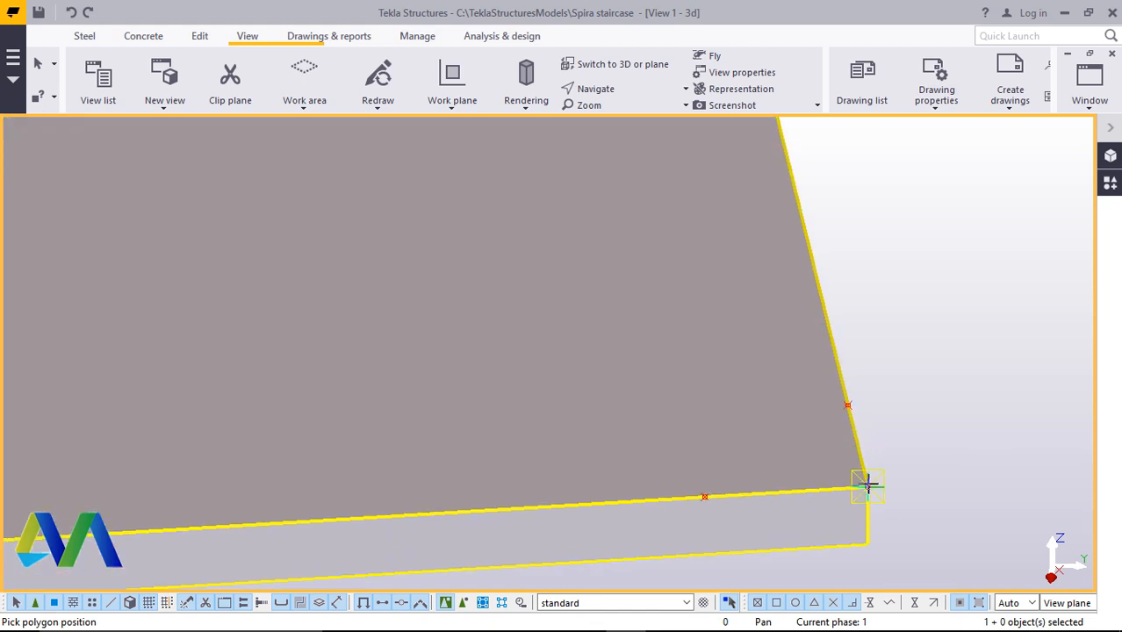
left_click(831, 409)
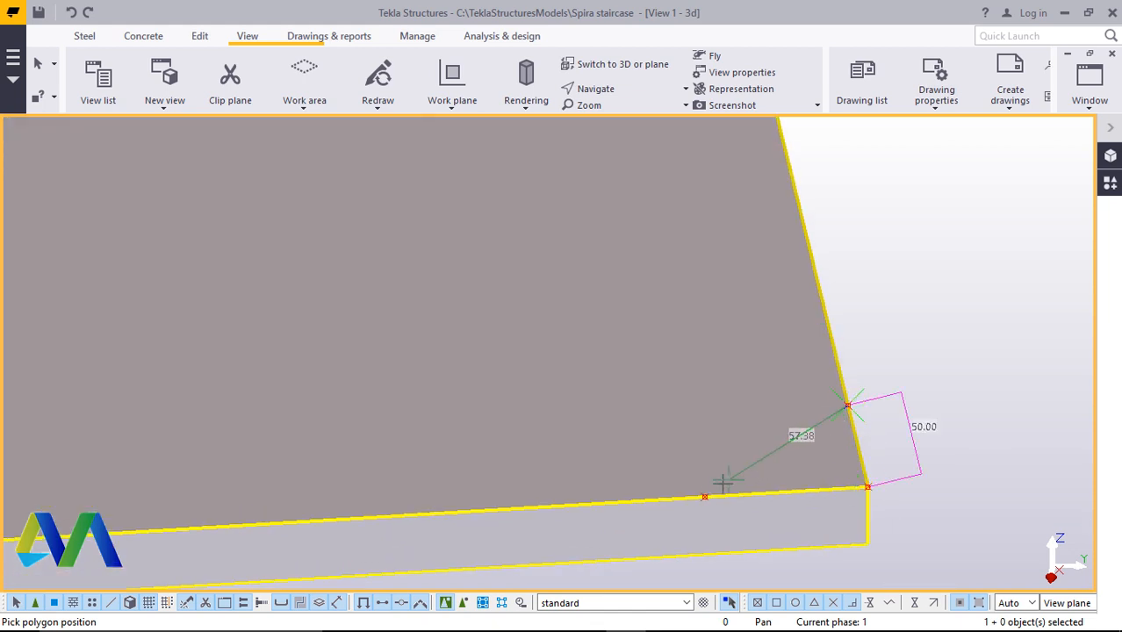
left_click(705, 496)
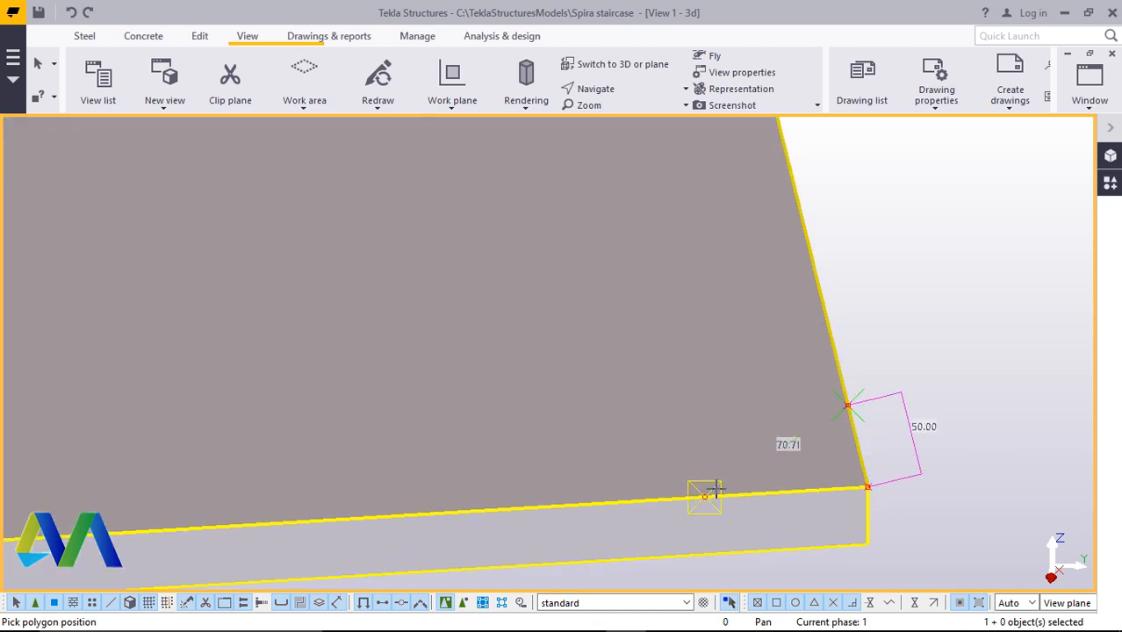
left_click(861, 487)
middle_click(861, 486)
Cut the next step plate's other outer corner with a triangular polygon through its reference points
scroll(850, 488, "down", 7)
scroll(772, 355, "up", 6)
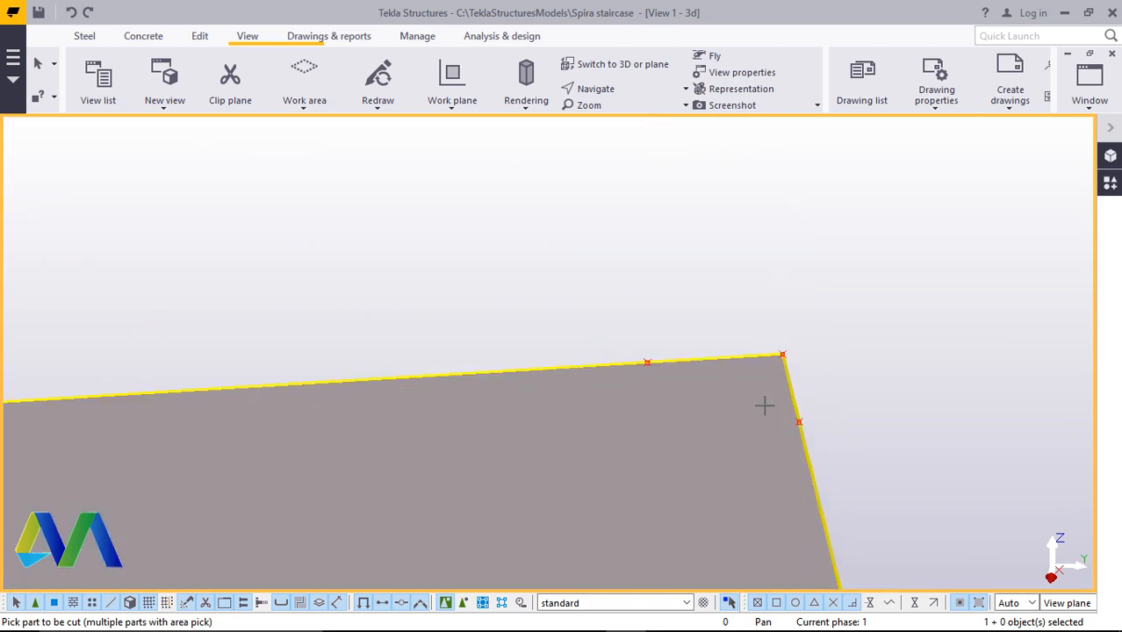
left_click(799, 423)
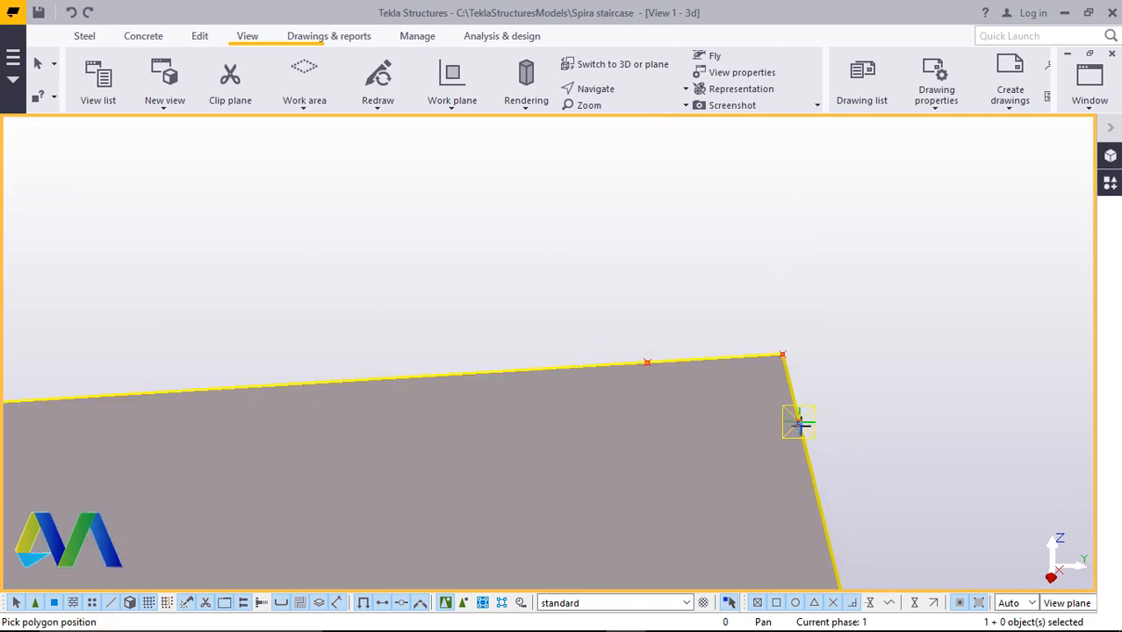
left_click(646, 360)
left_click(797, 422)
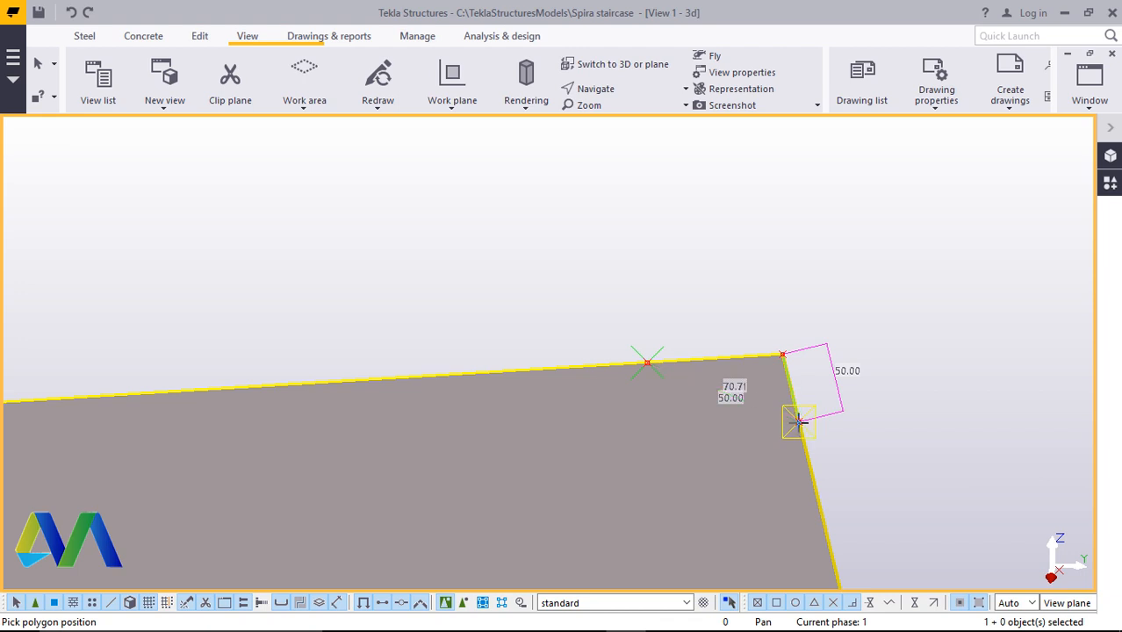
middle_click(796, 421)
Polygon-cut an inner corner of the lower step plate beside the column through its reference points
scroll(826, 396, "down", 6)
scroll(264, 514, "up", 6)
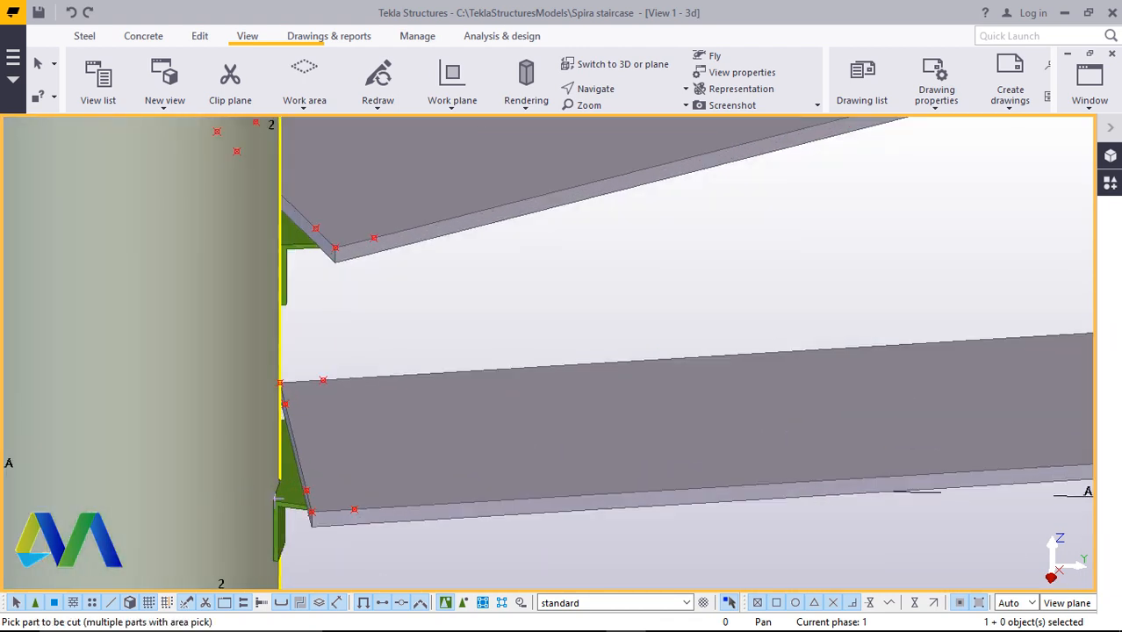
scroll(272, 511, "up", 2)
left_click(257, 499)
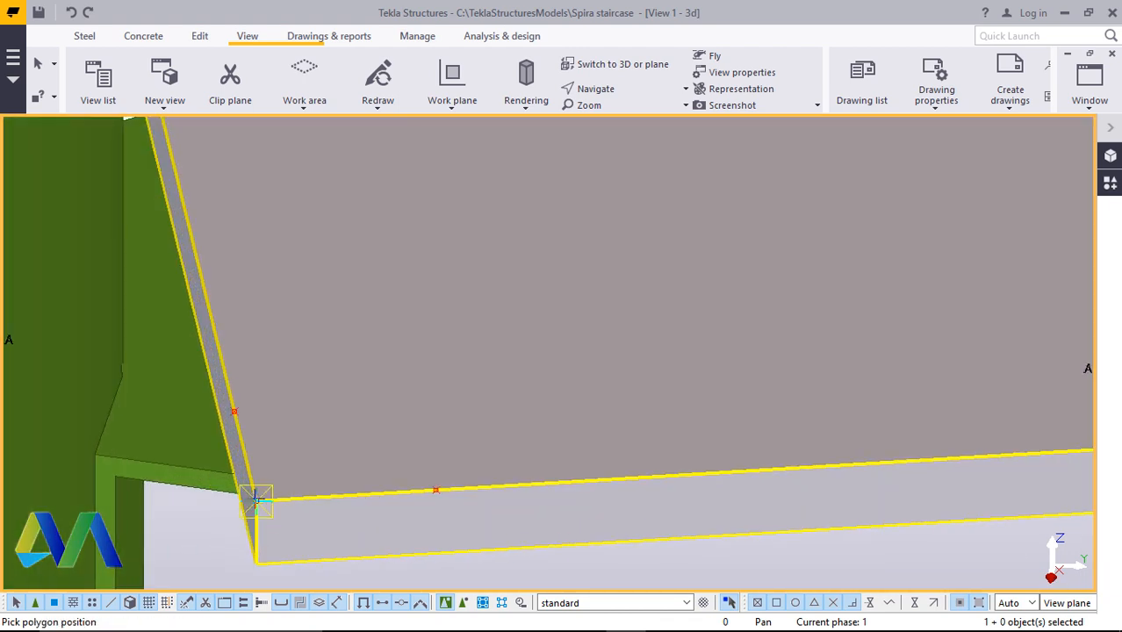
left_click(233, 412)
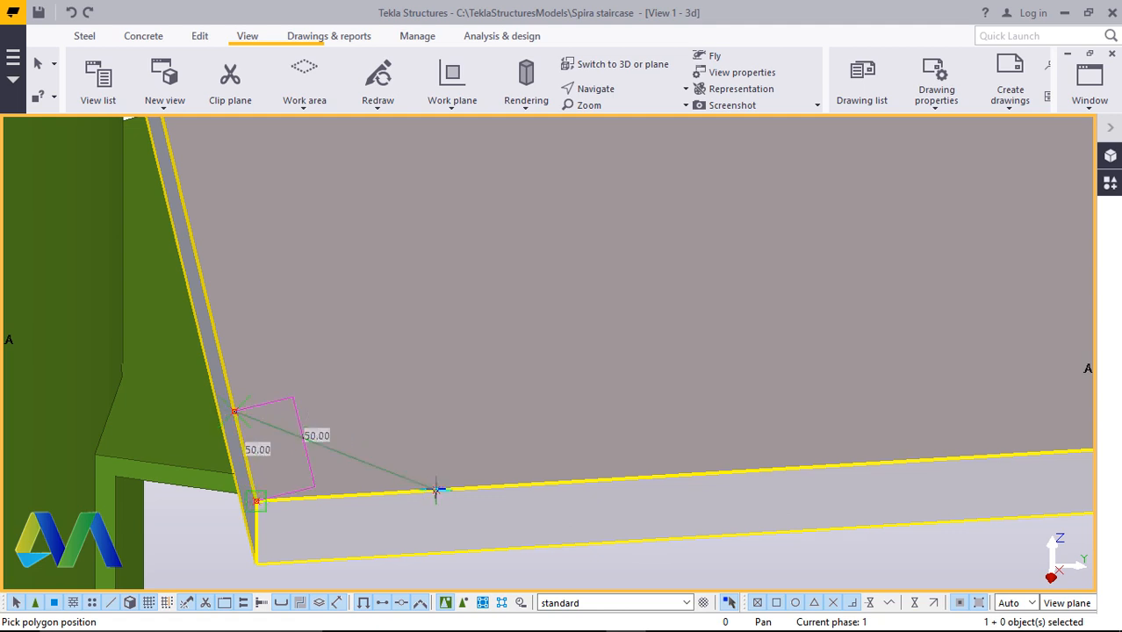
left_click(435, 488)
left_click(257, 502)
middle_click(259, 503)
Cut the same plate's other inner corner at the column with a polygon through its reference points
scroll(413, 499, "down", 5)
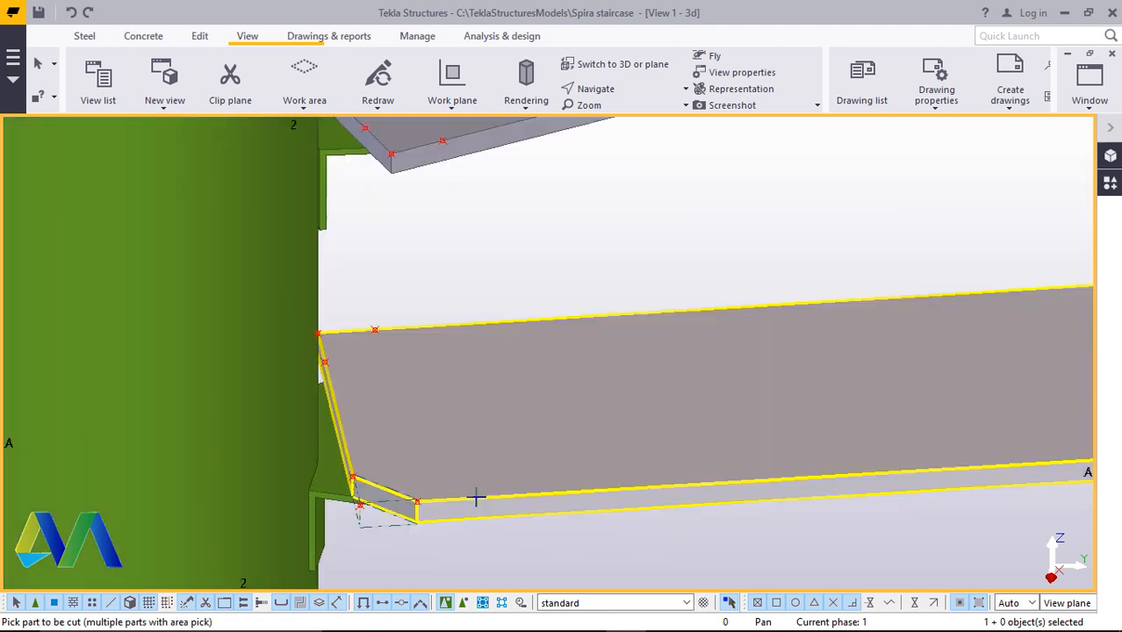
scroll(373, 313, "up", 5)
scroll(323, 371, "up", 1)
left_click(407, 342)
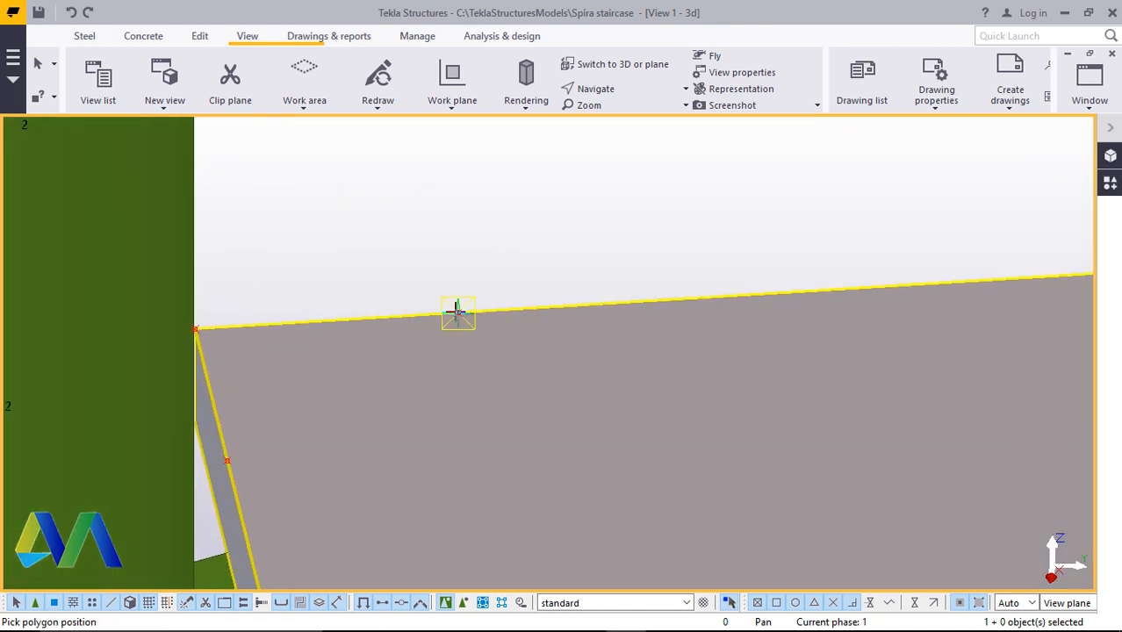
left_click(227, 460)
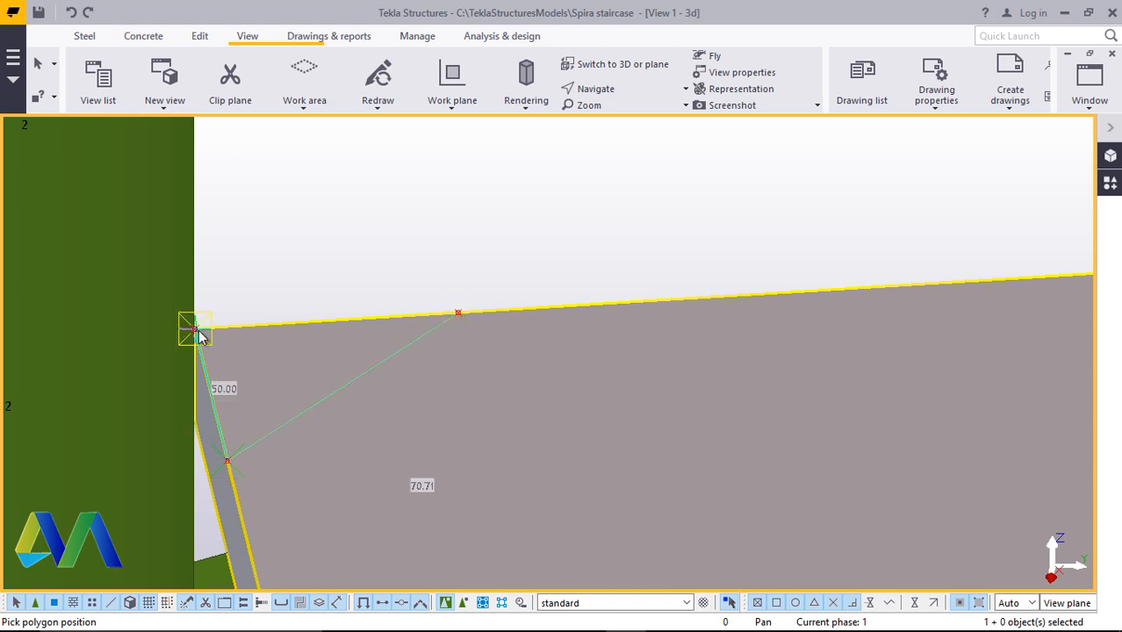
left_click(195, 329)
left_click(457, 314)
middle_click(457, 316)
Polygon-cut an outer corner of the step plate above through its reference points
scroll(293, 408, "down", 5)
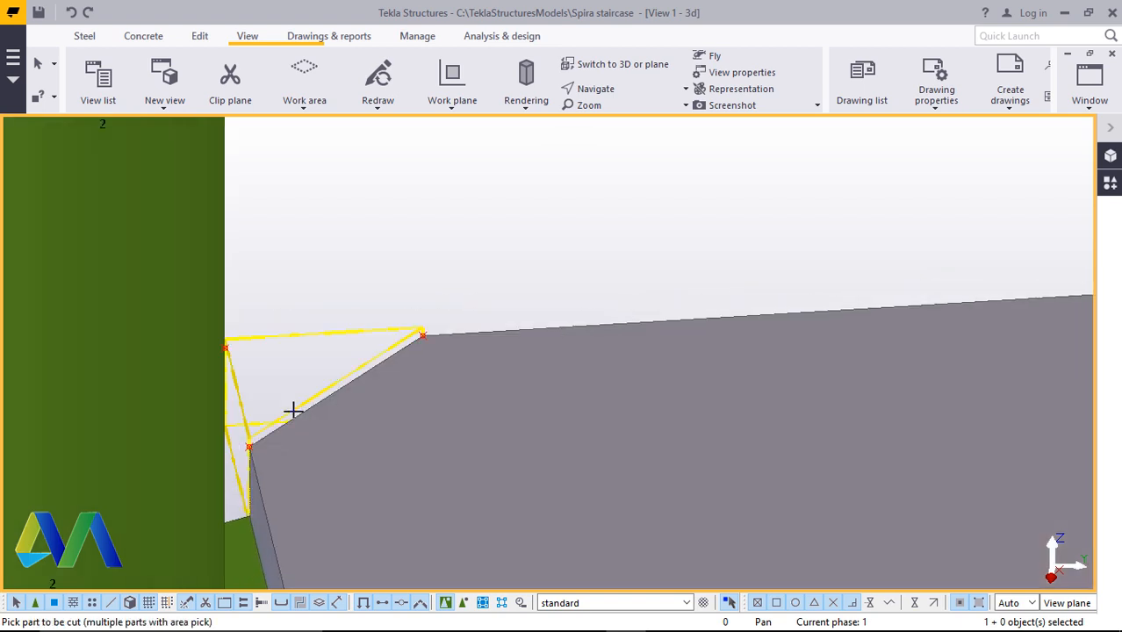
scroll(723, 188, "up", 4)
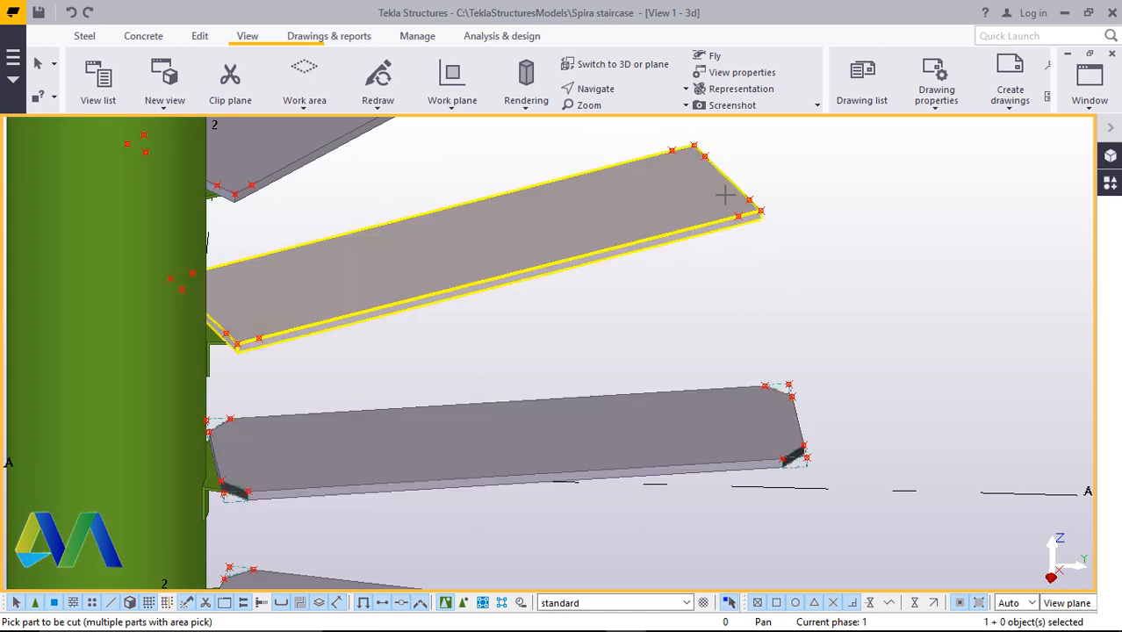
left_click(722, 188)
scroll(656, 219, "down", 2)
scroll(660, 231, "down", 1)
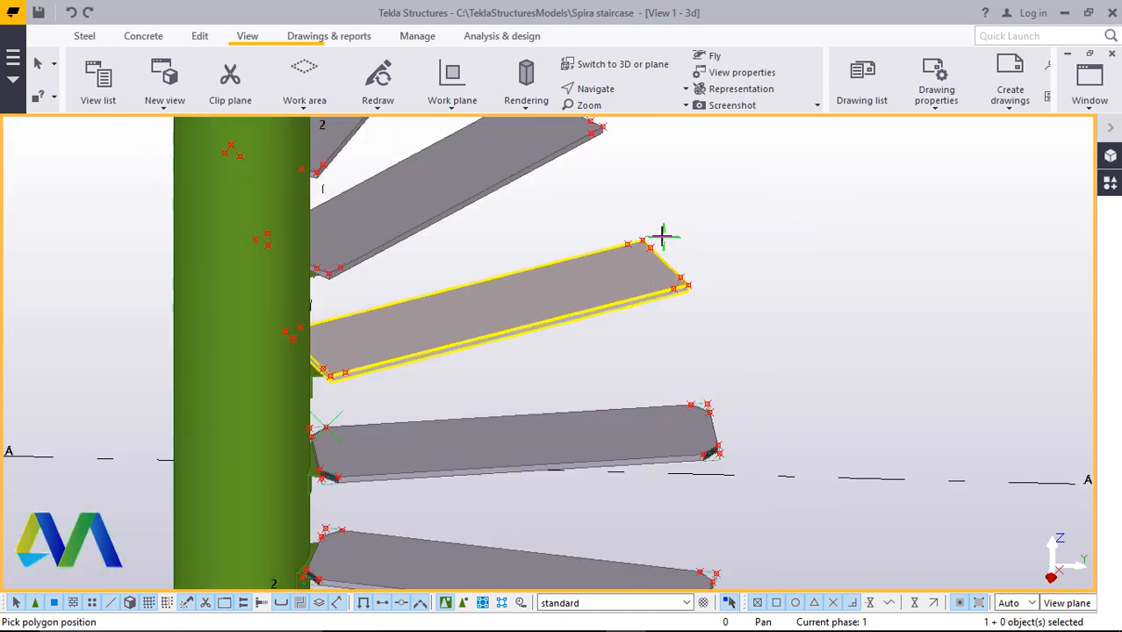
scroll(659, 234, "up", 5)
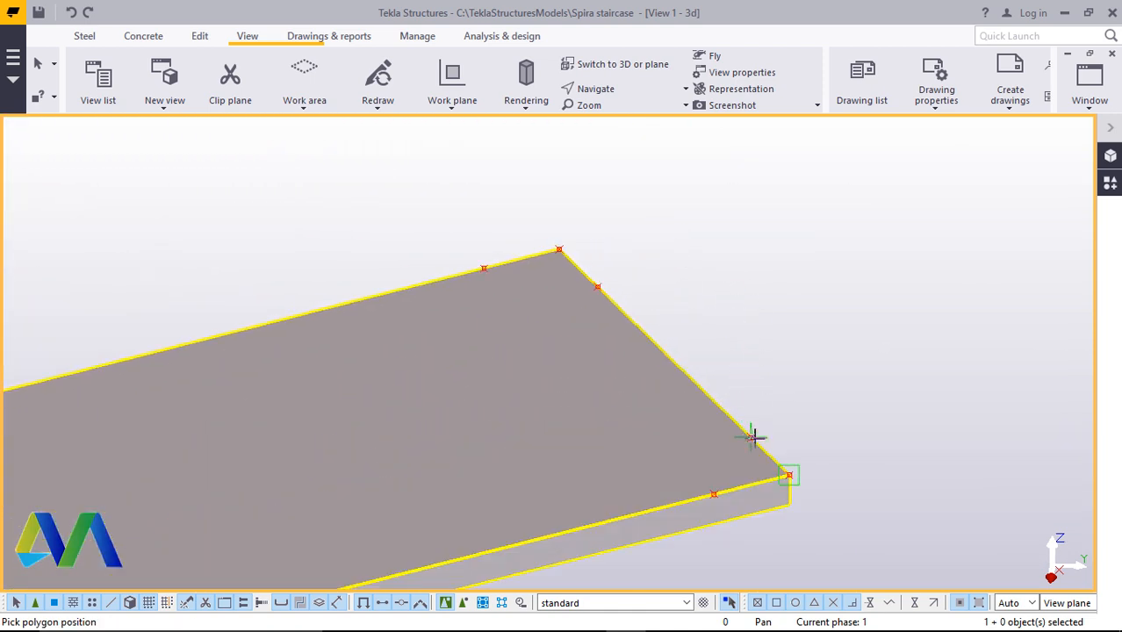
left_click(714, 493)
left_click(749, 434)
middle_click(751, 432)
Cut that plate's other outer corner with a triangular polygon through its reference points
scroll(570, 244, "up", 2)
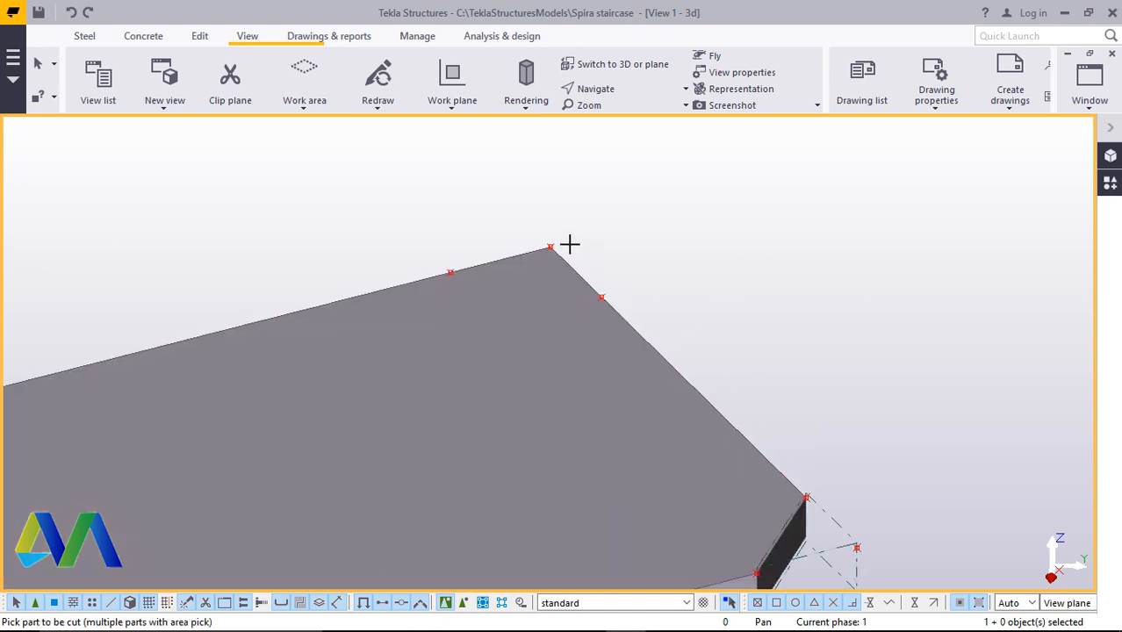
left_click(621, 318)
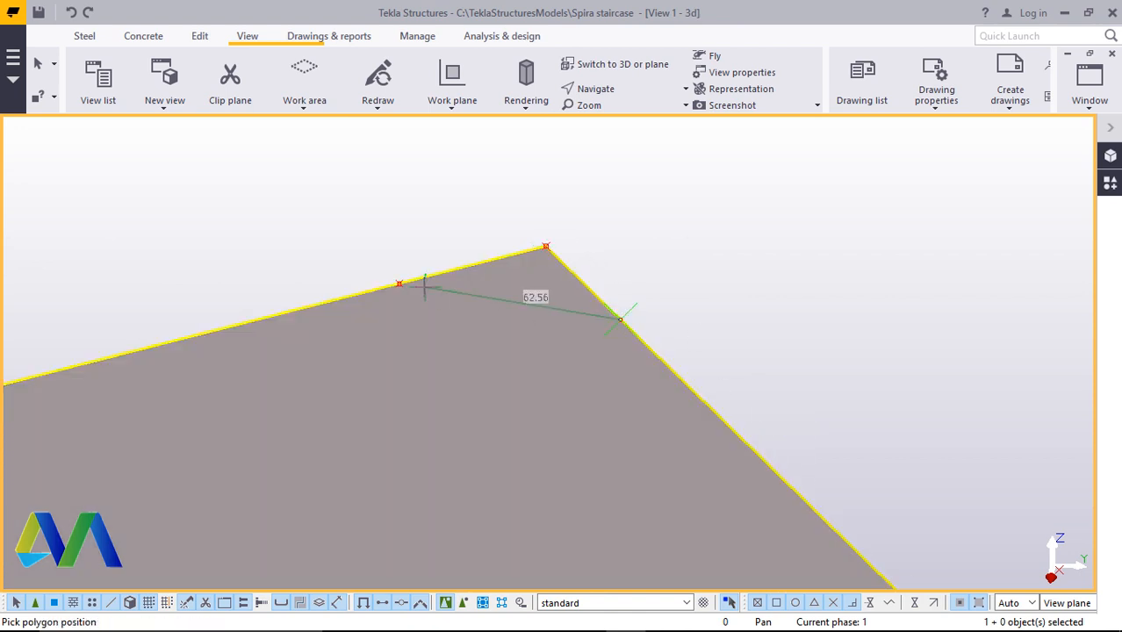
left_click(398, 282)
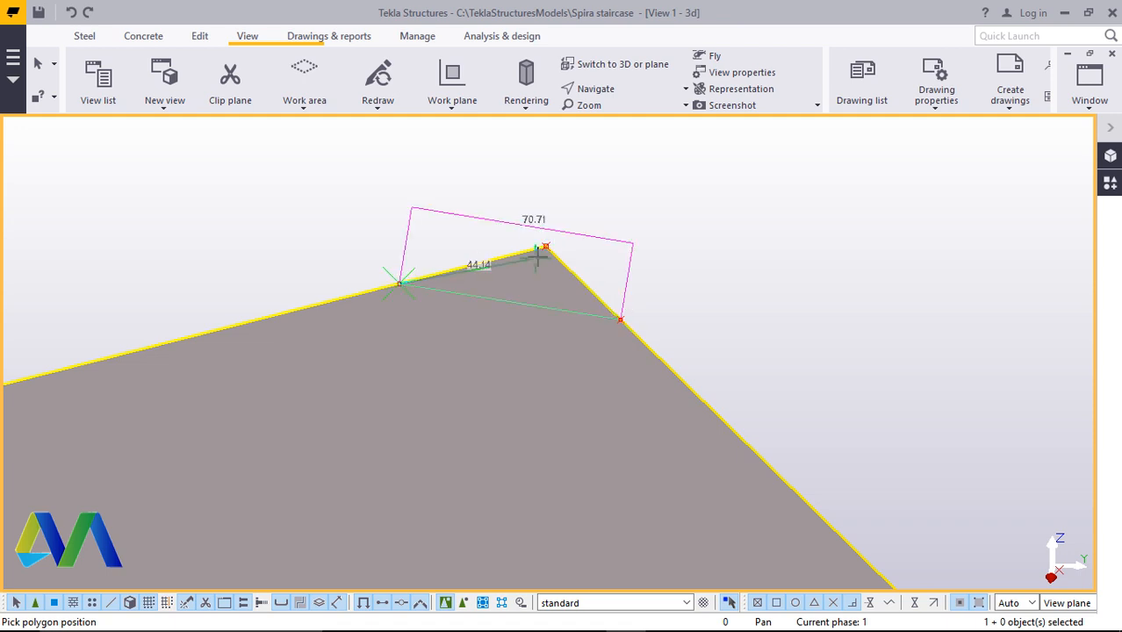
left_click(621, 325)
middle_click(623, 327)
Polygon-cut an inner corner of the next step plate at the column through its reference points
scroll(693, 369, "down", 5)
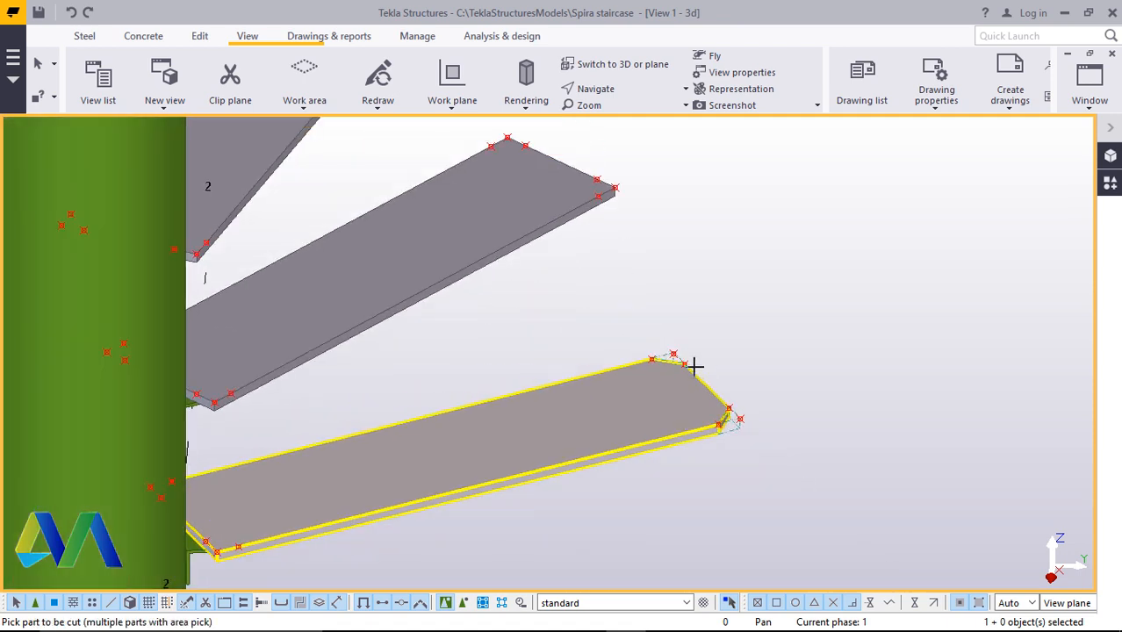
scroll(386, 443, "up", 1)
scroll(592, 227, "down", 3)
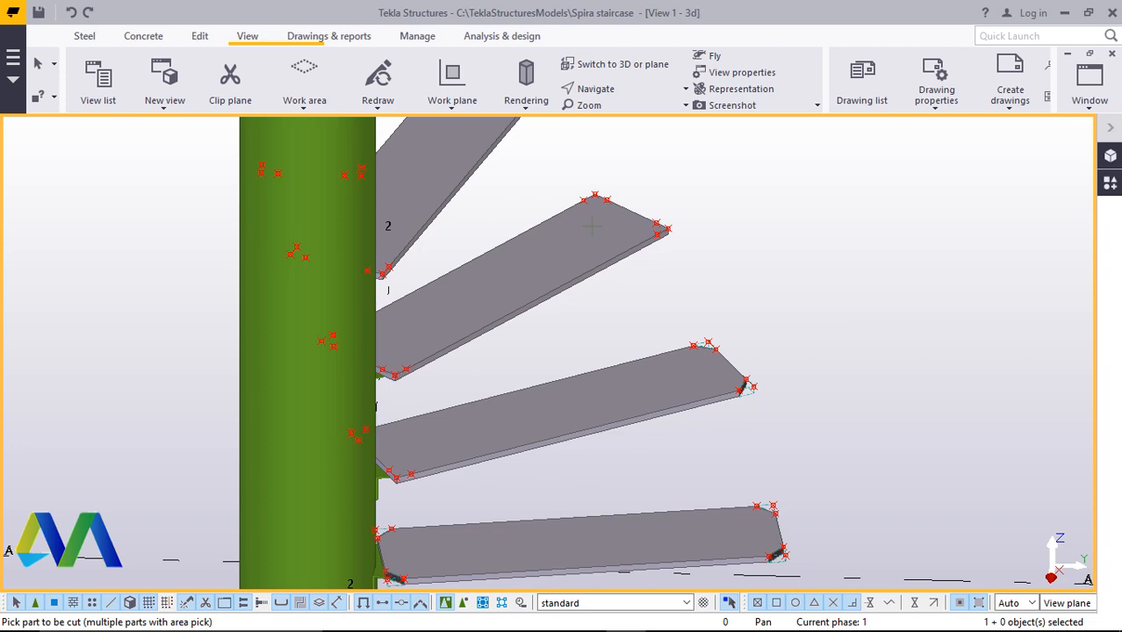
left_click(619, 89)
left_click(623, 112)
left_click_drag(432, 454, 228, 453)
scroll(425, 426, "up", 4)
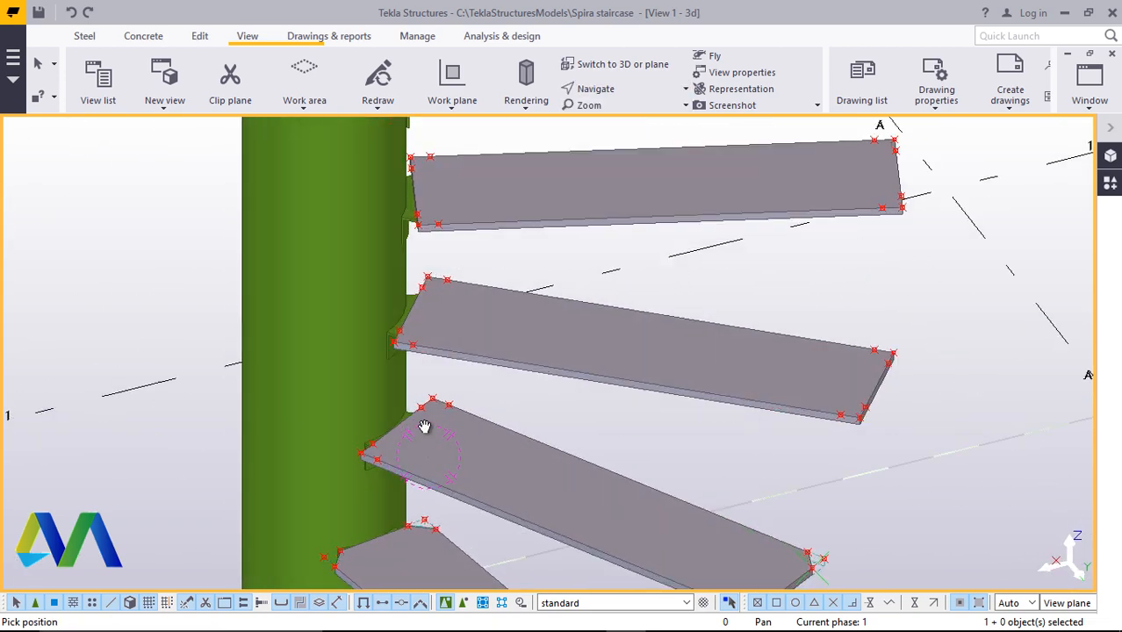
right_click(554, 393)
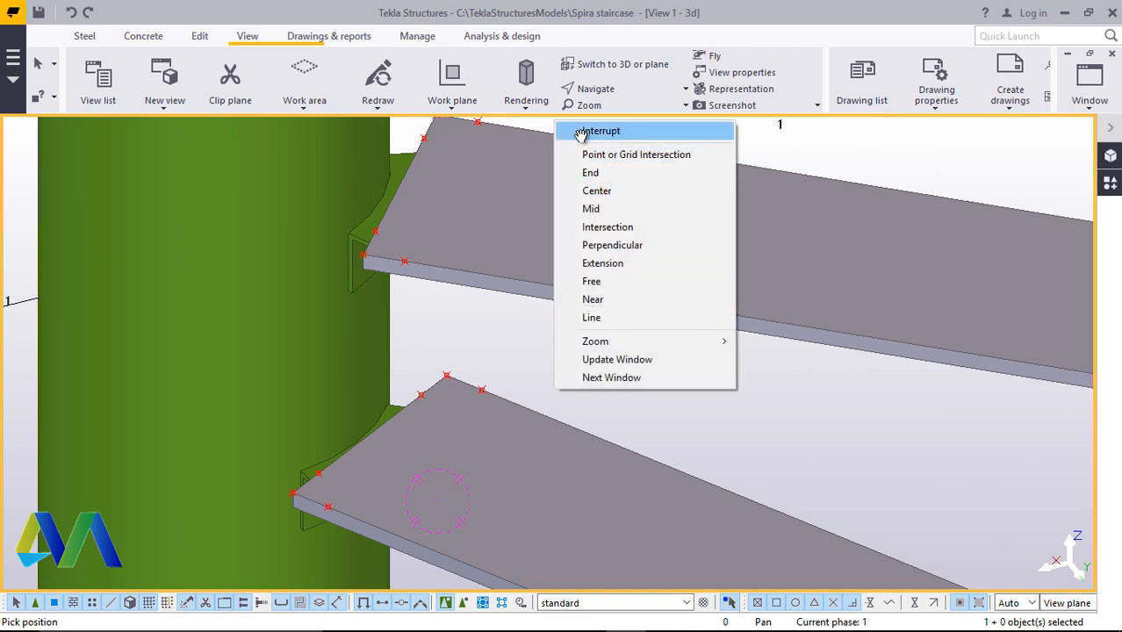
left_click(571, 130)
left_click(545, 432)
scroll(453, 373, "up", 3)
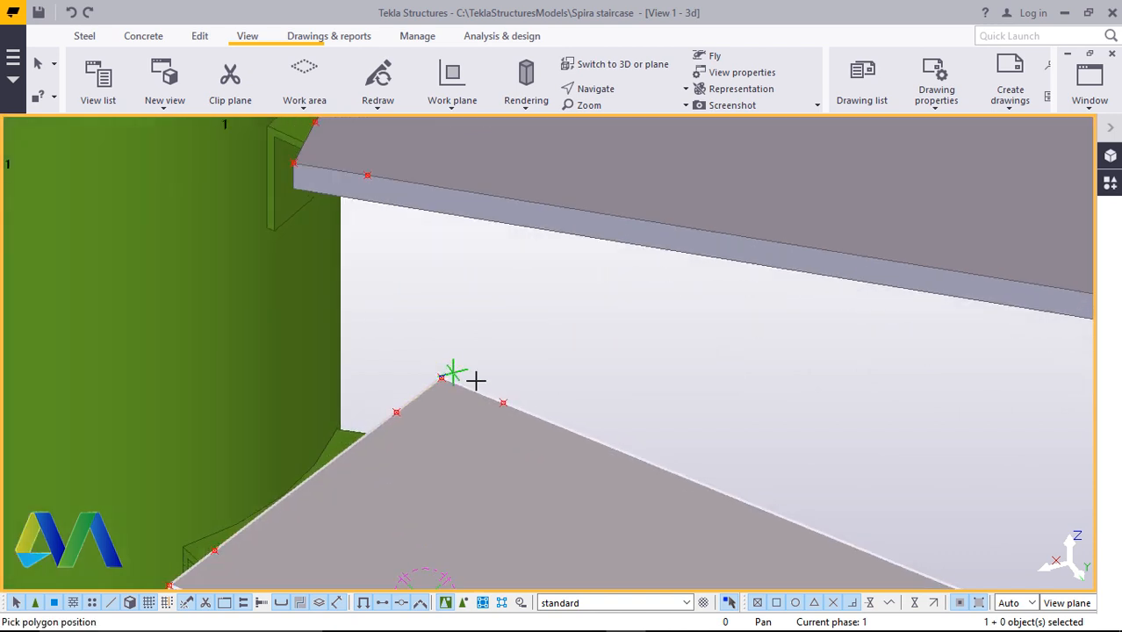
left_click(384, 419)
left_click(515, 409)
middle_click(516, 410)
Cut that plate's other inner corner with a polygon through its reference points
scroll(559, 391, "down", 2)
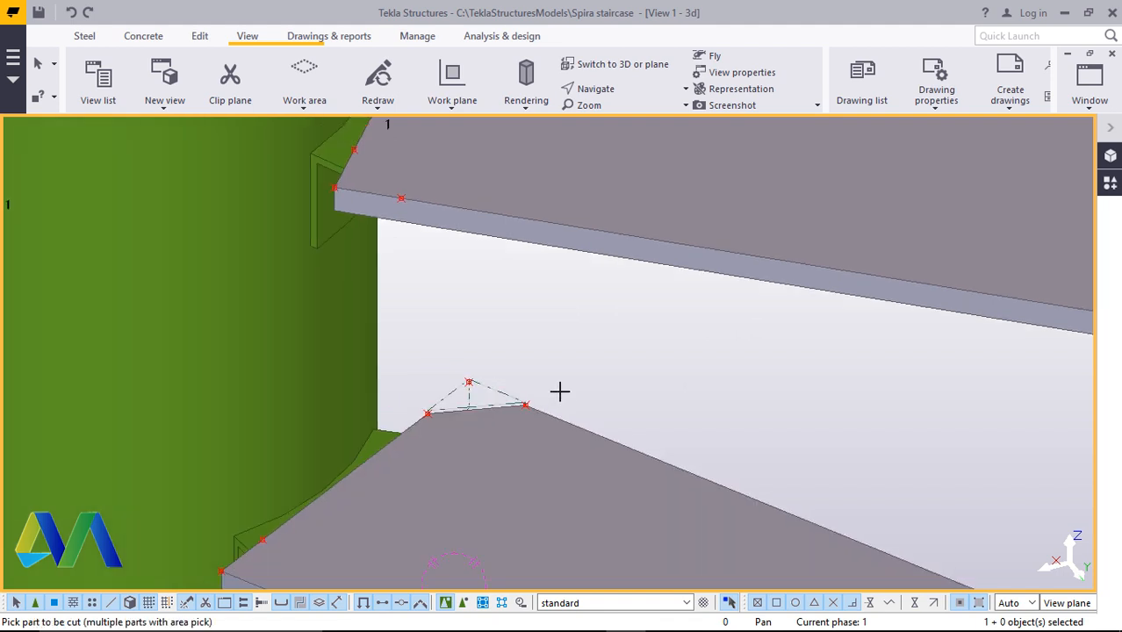
scroll(250, 552, "up", 2)
scroll(356, 536, "down", 1)
scroll(450, 501, "up", 1)
scroll(373, 509, "up", 2)
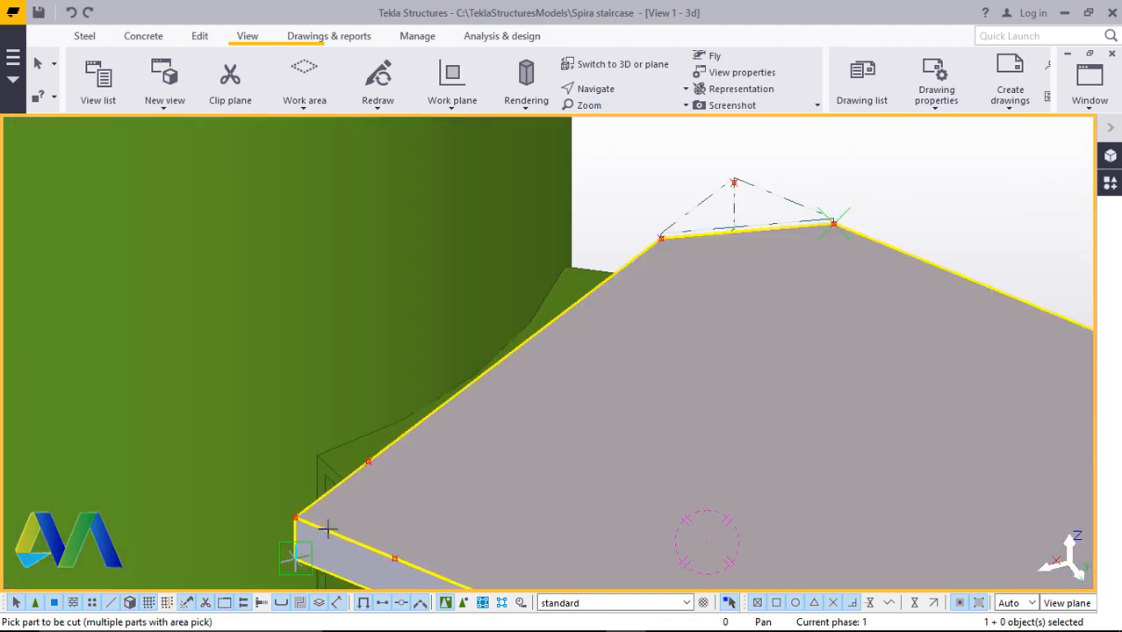
left_click(322, 526)
left_click(307, 488)
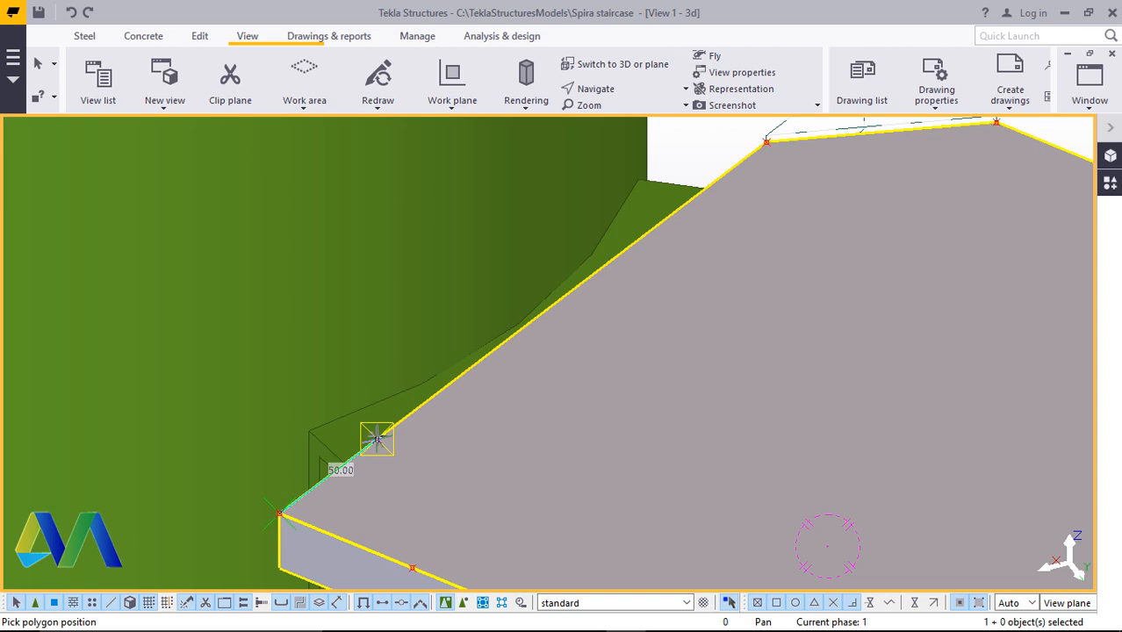
left_click(377, 437)
scroll(379, 438, "down", 1)
left_click(406, 534)
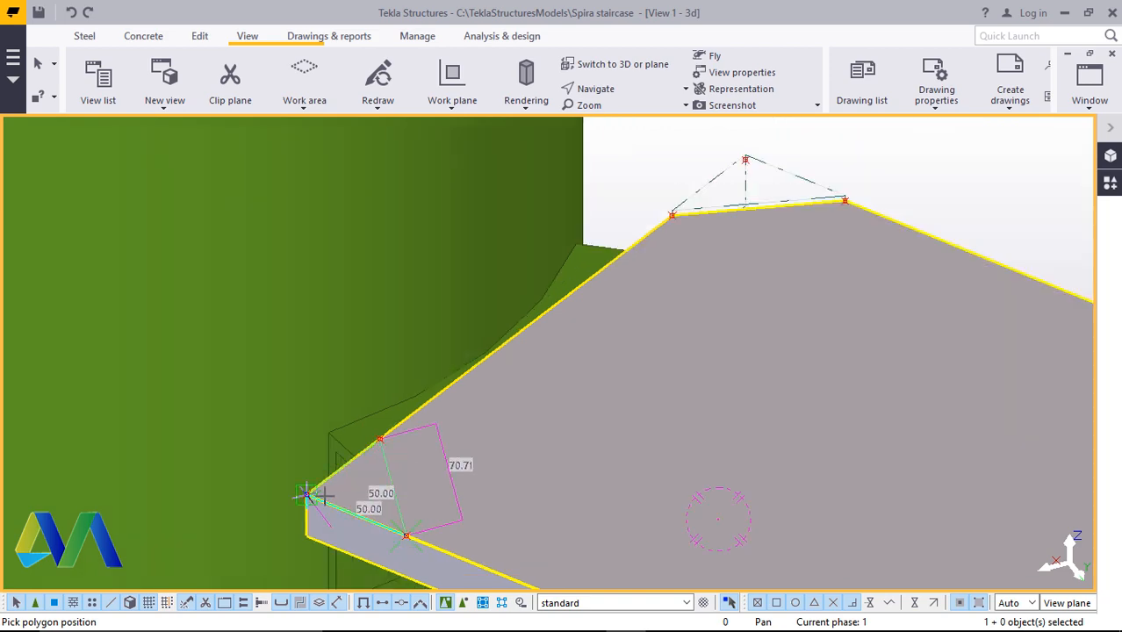
left_click(308, 496)
scroll(316, 501, "down", 8)
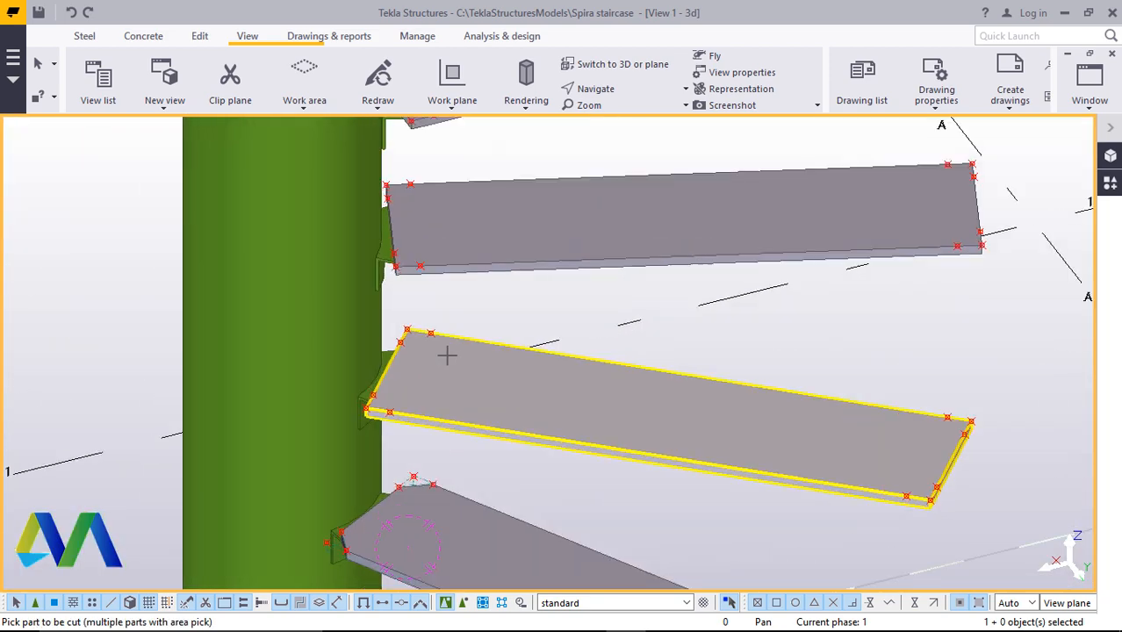
Polygon-cut an inner corner of the following step plate at the column through its reference points
scroll(438, 355, "up", 5)
left_click(512, 329)
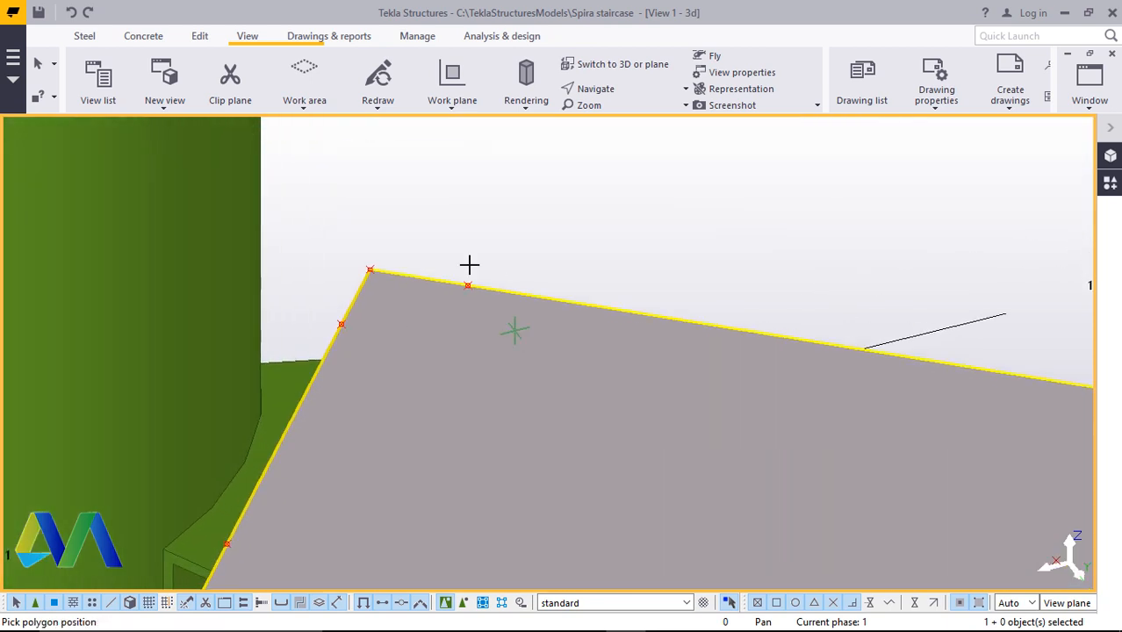
scroll(361, 268, "up", 1)
scroll(360, 268, "up", 2)
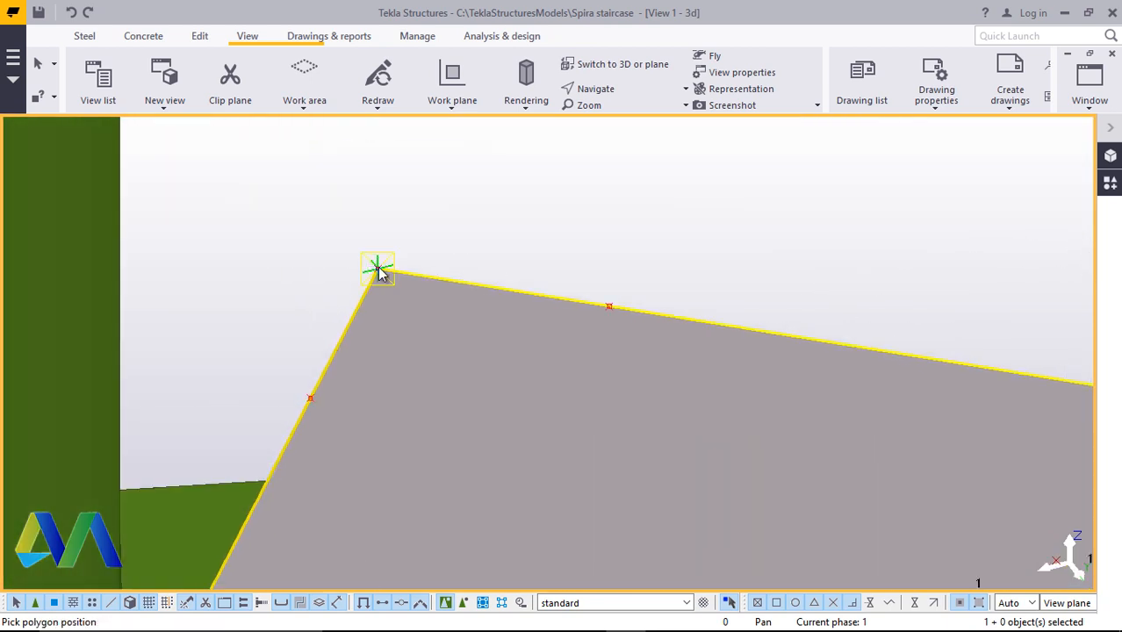
left_click(310, 397)
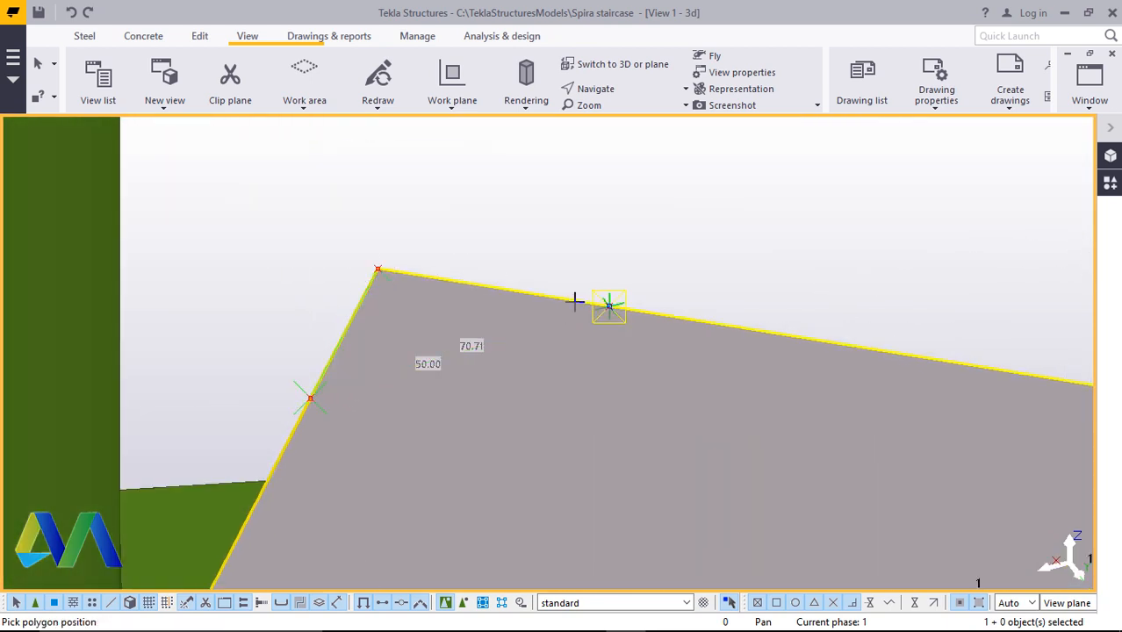
left_click(607, 305)
left_click(378, 267)
scroll(448, 255, "down", 1)
scroll(458, 246, "down", 5)
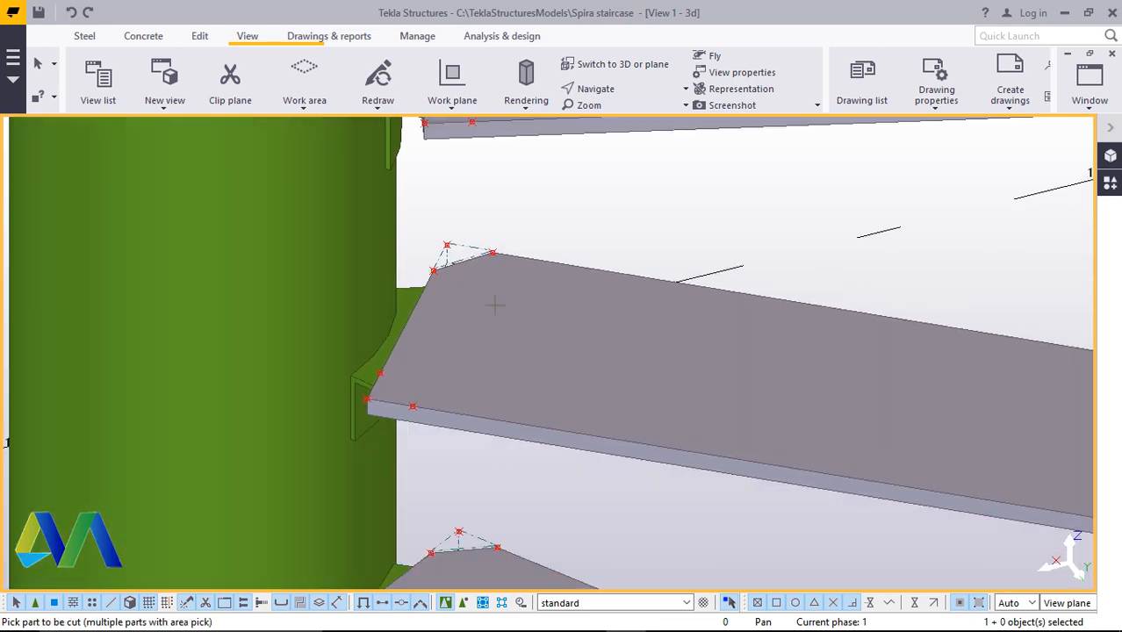
Cut the other inner corner of the same step plate with a triangular polygon through its reference points
scroll(386, 395, "up", 4)
left_click(404, 405)
left_click(368, 476)
scroll(386, 483, "up", 2)
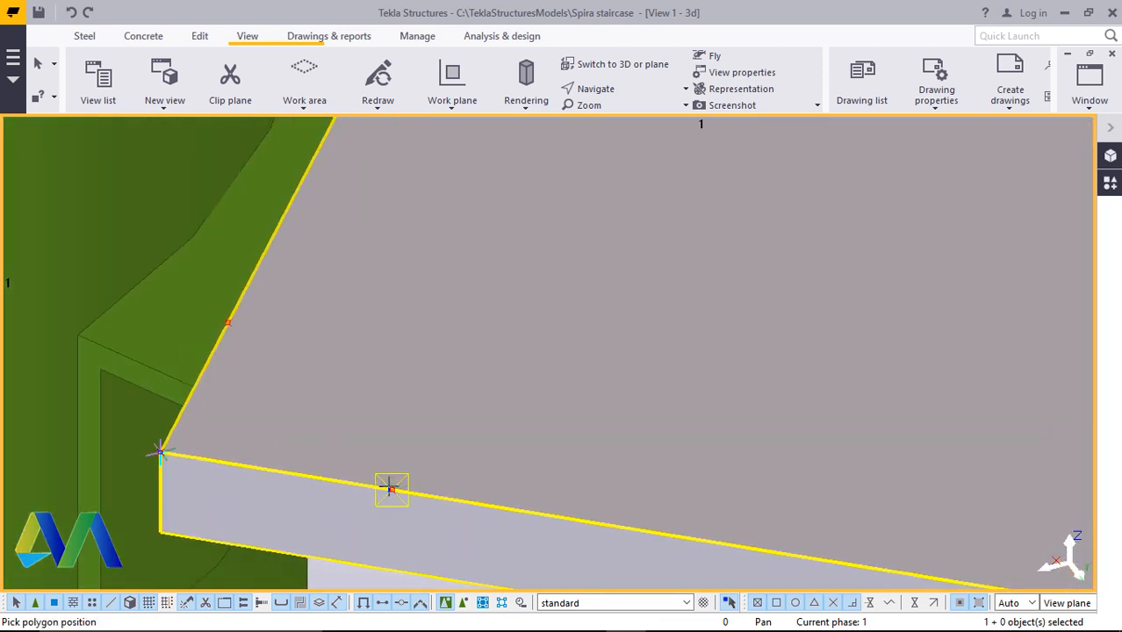
left_click(392, 489)
left_click(230, 329)
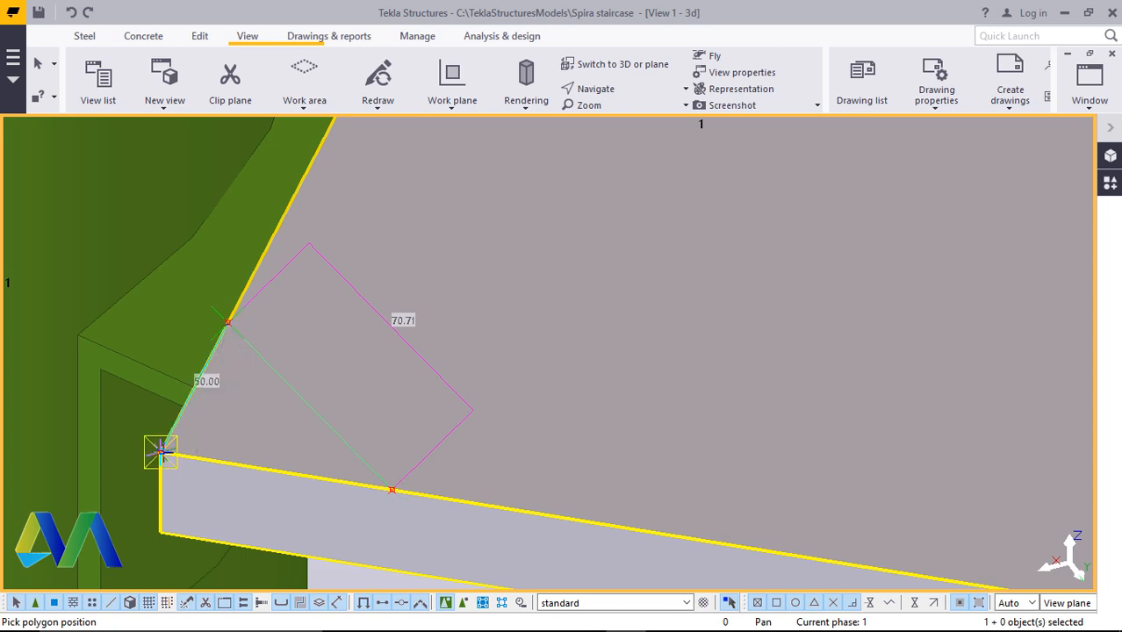
left_click(393, 491)
middle_click(392, 491)
Polygon-cut the outer corner of the step plate with a triangle through two edge points and the corner, then end the cut command
scroll(242, 384, "down", 5)
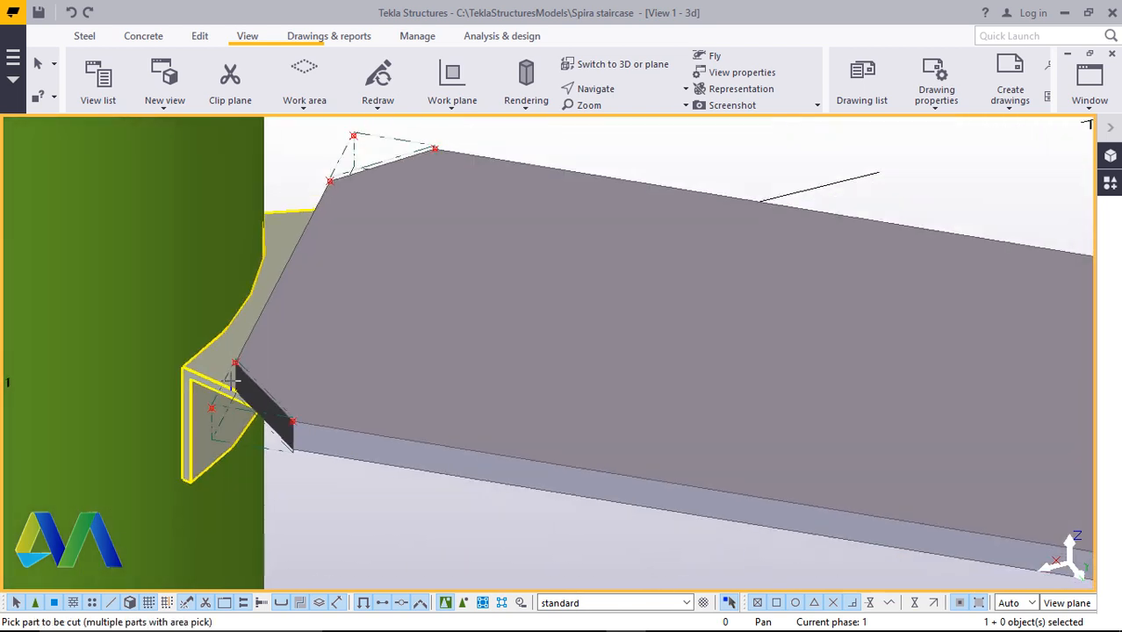
middle_click_drag(351, 378, 615, 377, "ctrl")
scroll(615, 439, "up", 5)
left_click(698, 430)
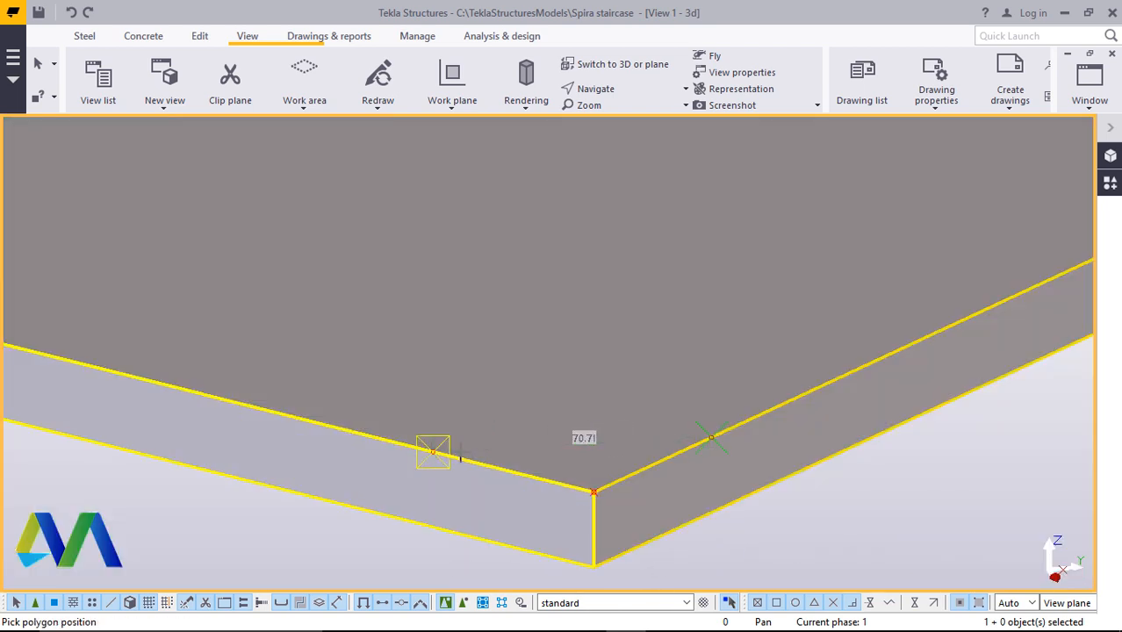
left_click(435, 452)
left_click(711, 438)
middle_click(711, 437)
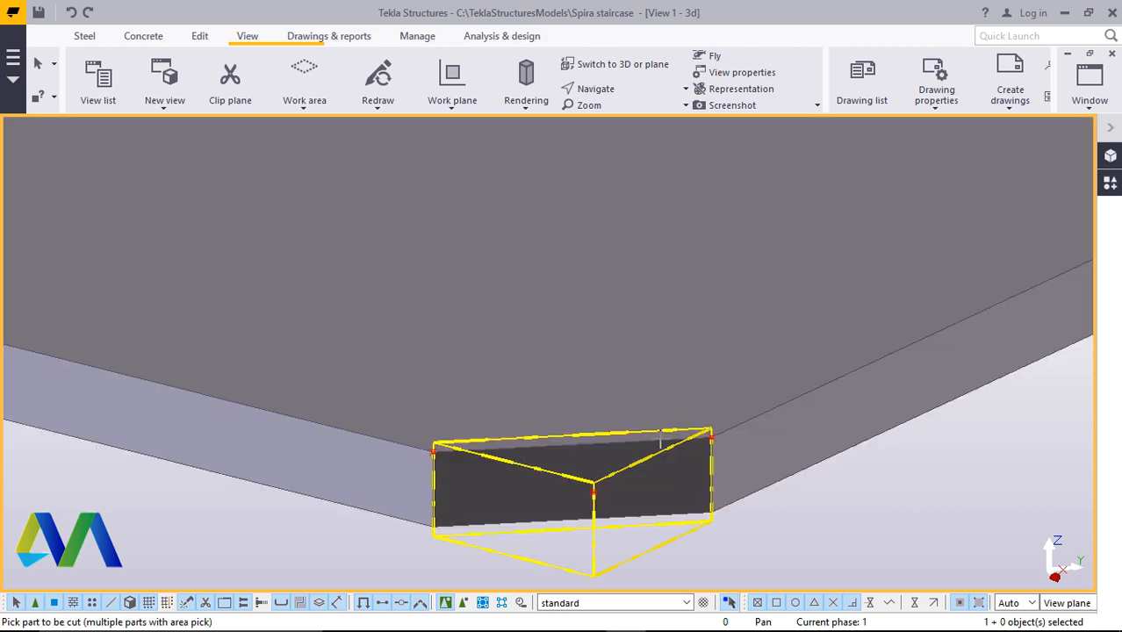
scroll(667, 439, "down", 8)
scroll(669, 417, "down", 10)
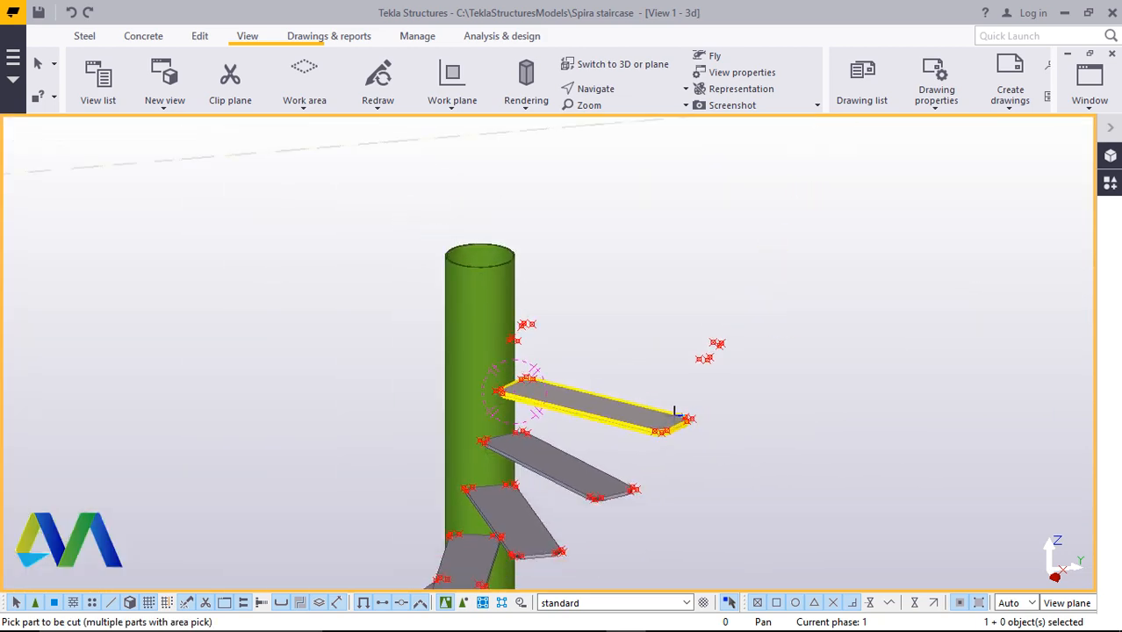
scroll(685, 456, "up", 8)
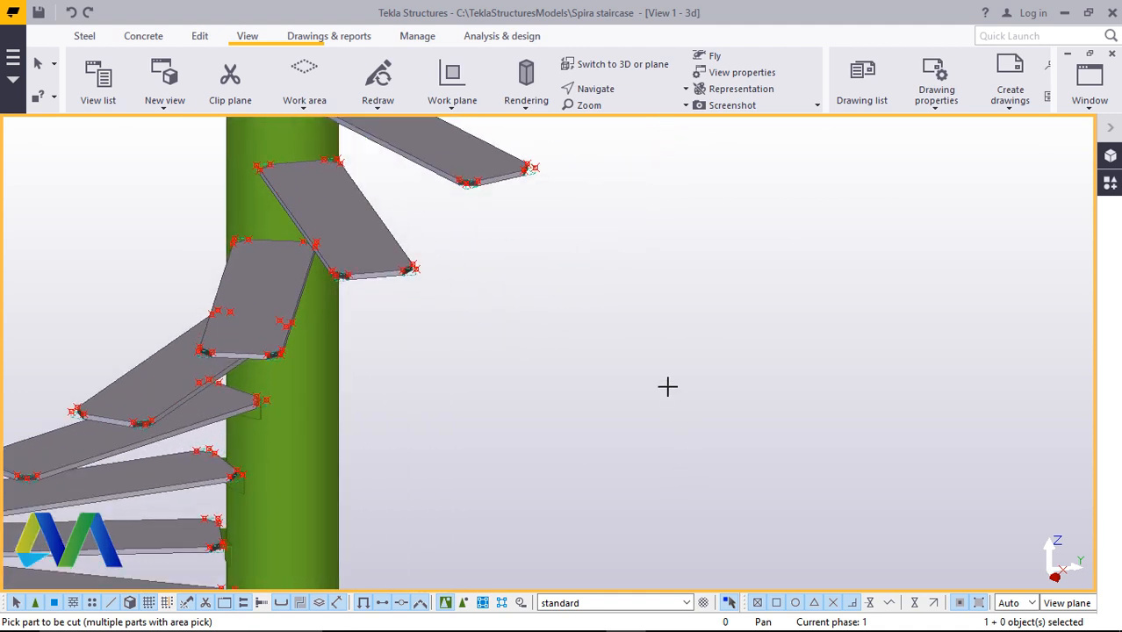
right_click(617, 297)
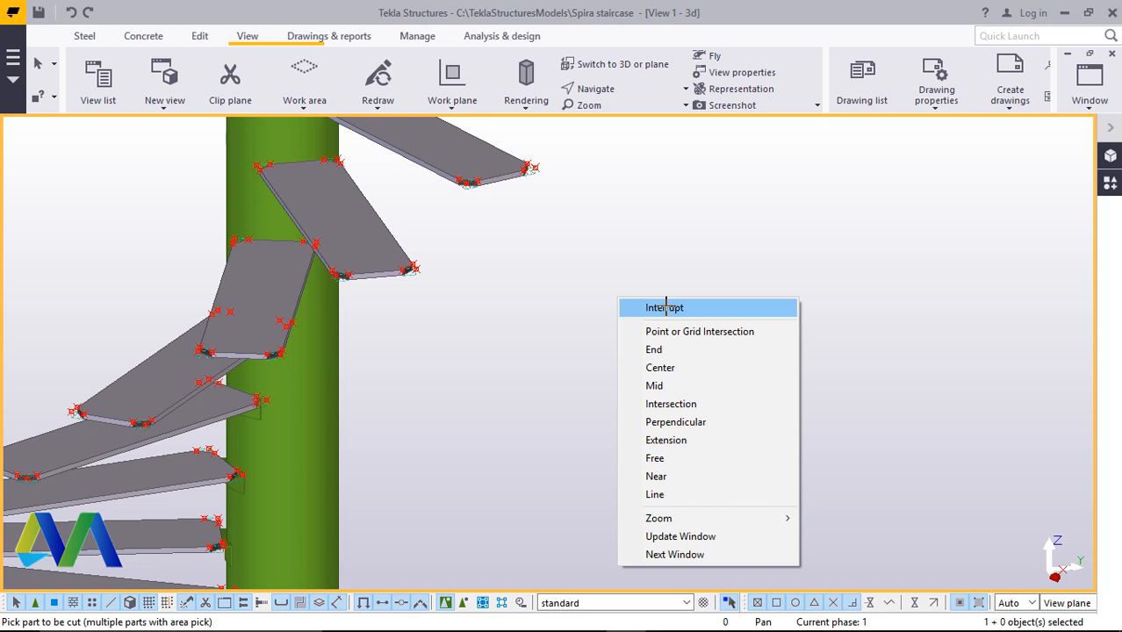
left_click(666, 307)
Redraw the view and inspect the staircase's step plates and their column brackets from several angles
right_click(619, 277)
left_click(678, 365)
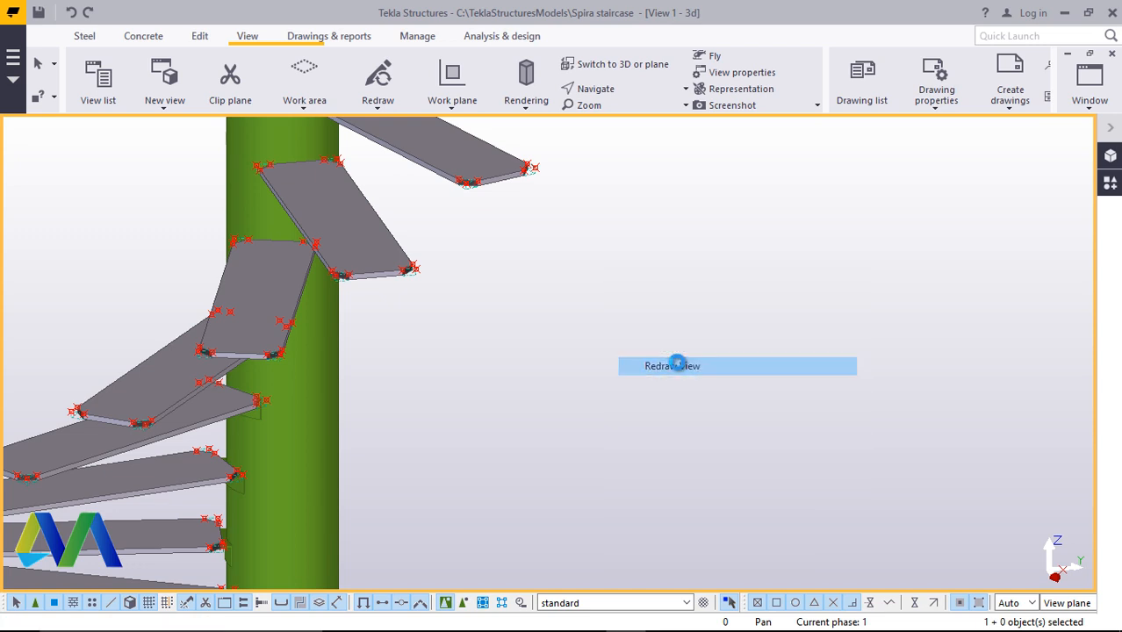
scroll(681, 376, "down", 3)
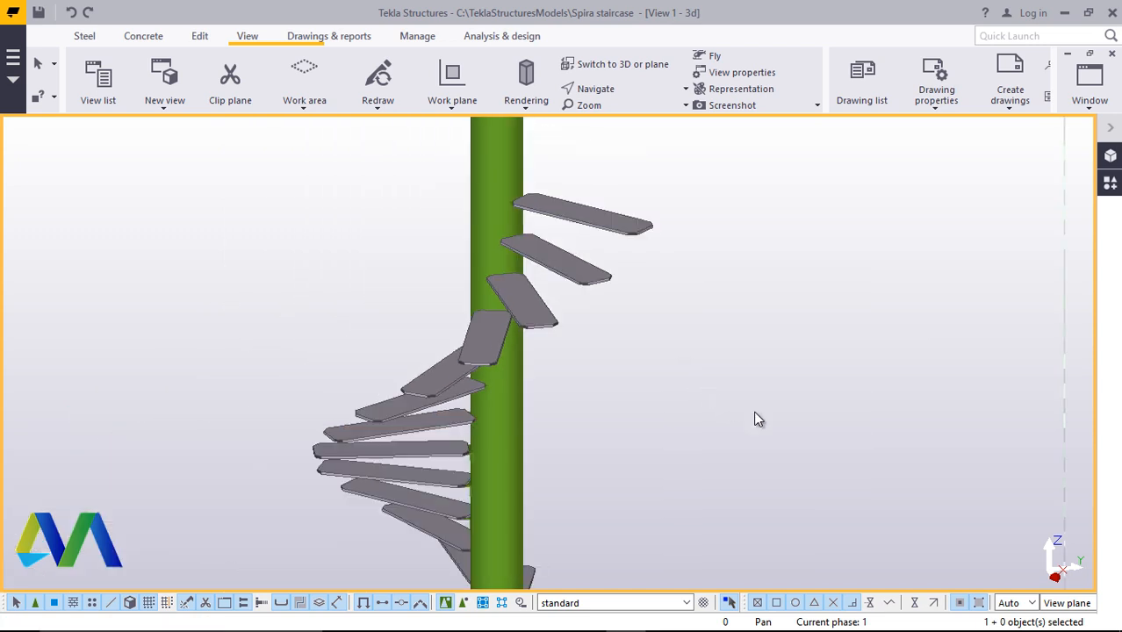
left_click(595, 89)
left_click(626, 115)
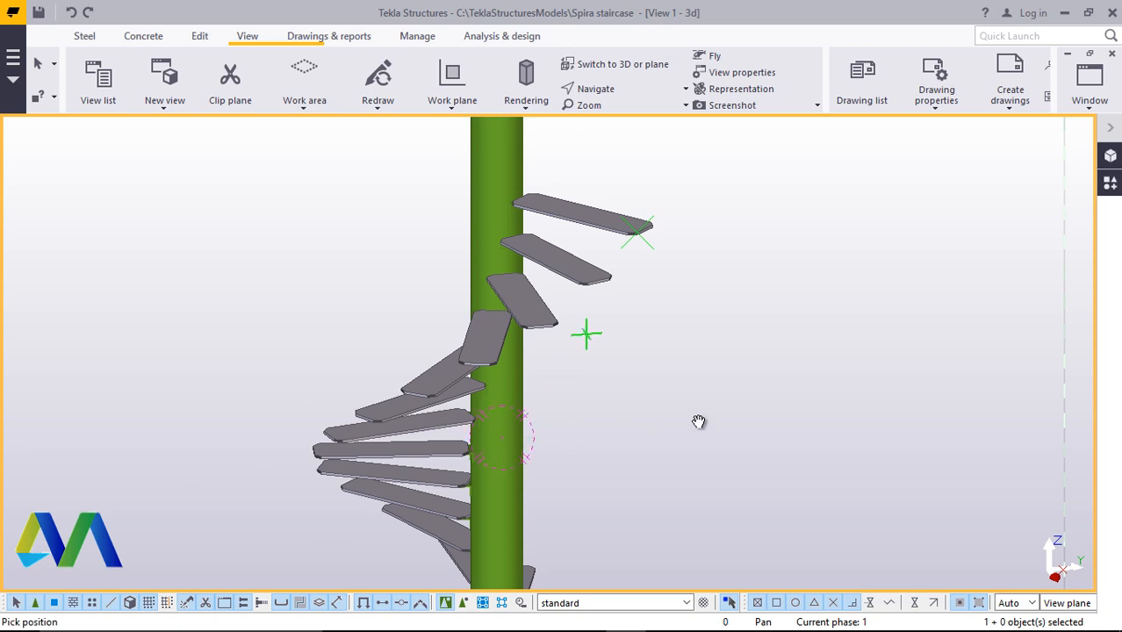
left_click_drag(525, 416, 846, 391)
scroll(560, 381, "down", 3)
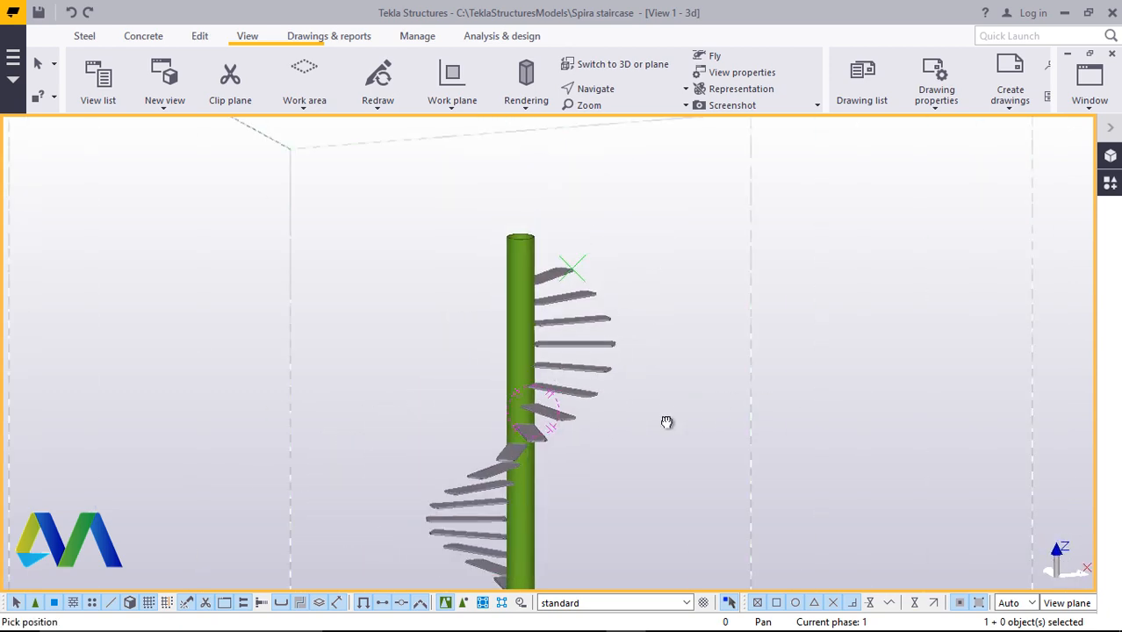
left_click_drag(667, 422, 509, 399)
scroll(480, 383, "down", 4)
left_click_drag(536, 449, 503, 461)
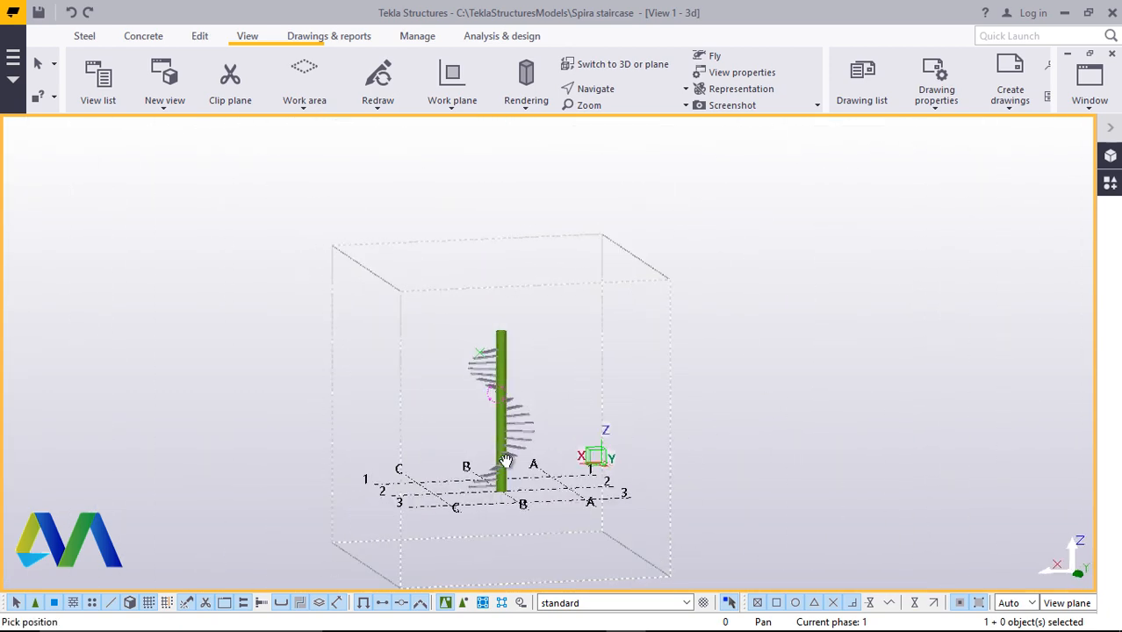
scroll(496, 476, "up", 2)
scroll(496, 484, "up", 5)
left_click_drag(501, 503, 788, 463)
scroll(590, 501, "down", 2)
middle_click_drag(555, 487, 619, 545, "ctrl")
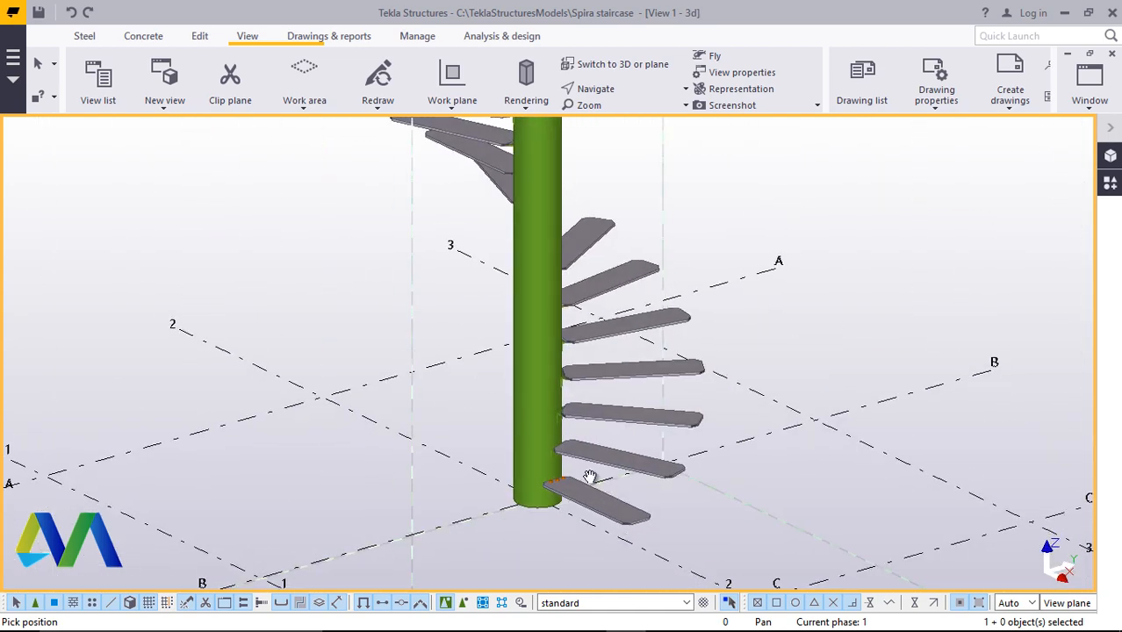
scroll(575, 457, "up", 3)
scroll(555, 434, "up", 5)
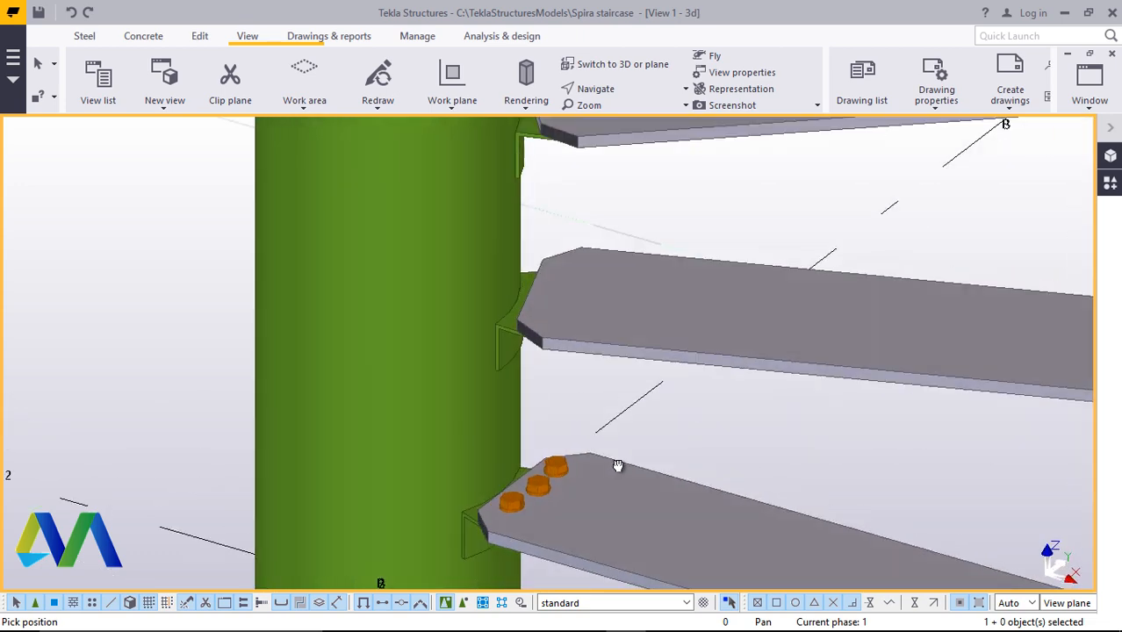
scroll(565, 364, "up", 3)
right_click(656, 217)
left_click(700, 225)
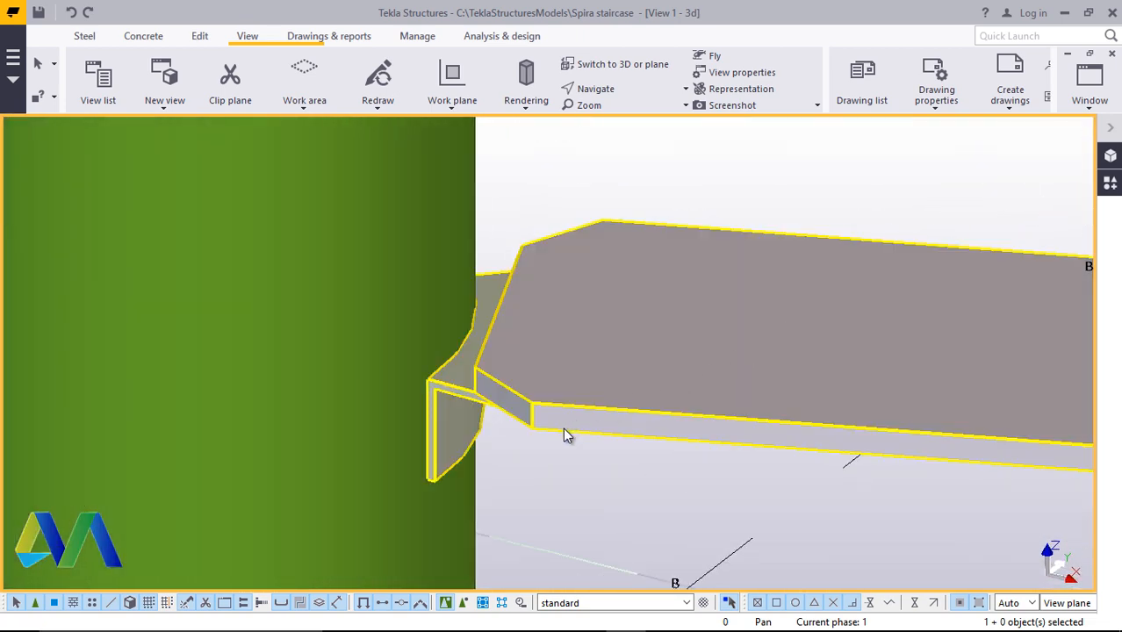
scroll(564, 428, "down", 3)
scroll(589, 321, "up", 2)
scroll(509, 413, "down", 2)
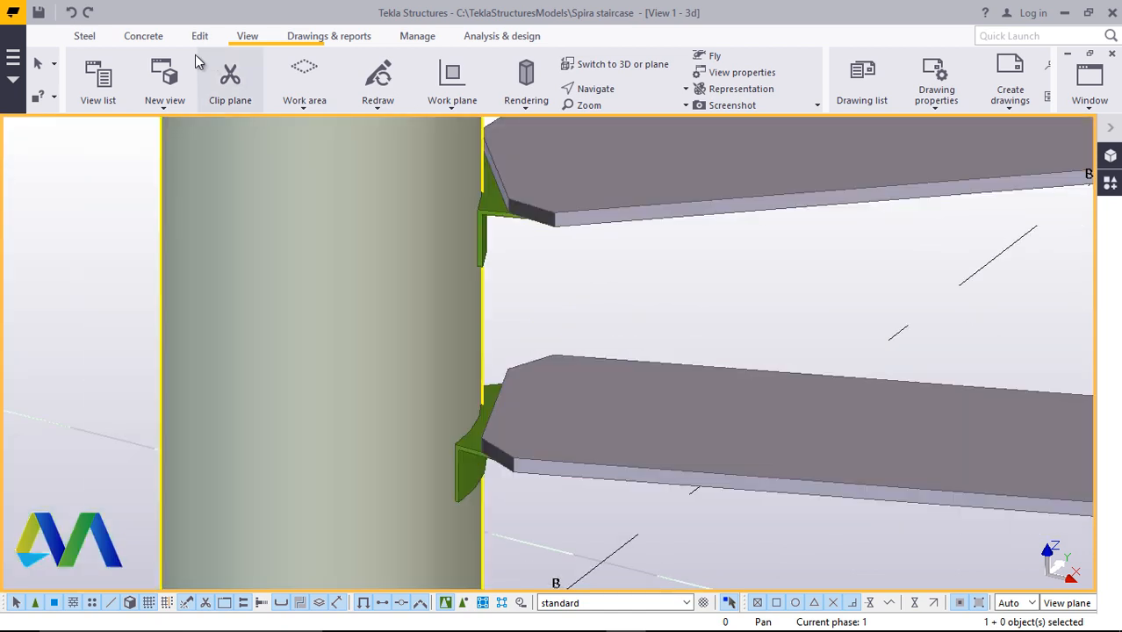
Bolt a step plate to its column bracket with a bolt group placed along the plate's inner edge
left_click(84, 36)
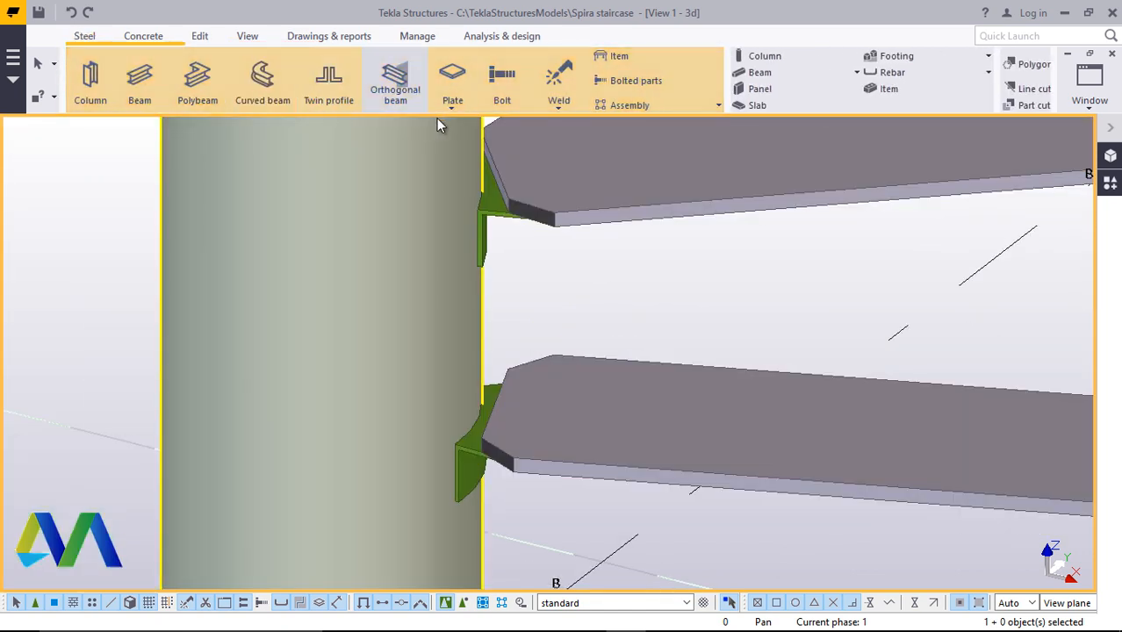
scroll(491, 377, "up", 2)
scroll(501, 403, "down", 3)
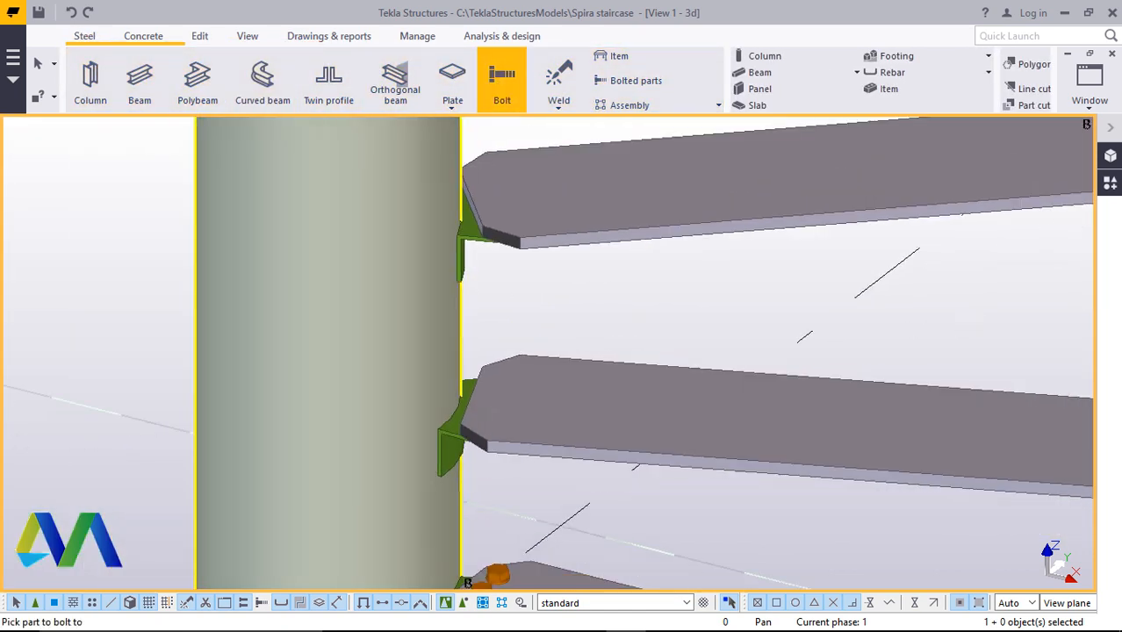
scroll(509, 430, "up", 4)
left_click(738, 325)
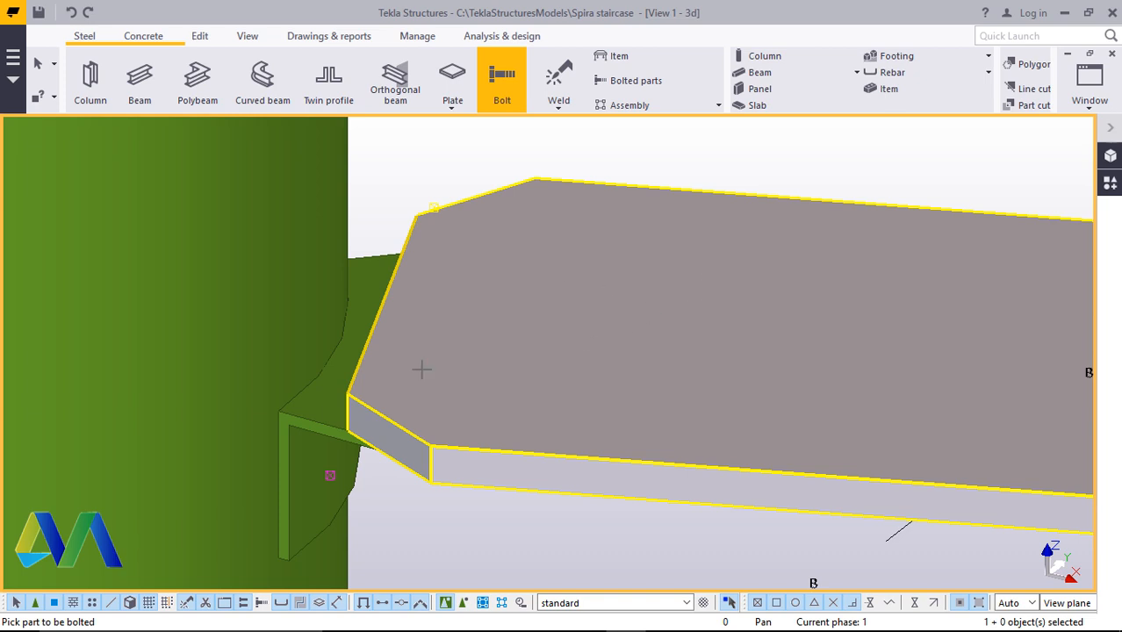
left_click(328, 412)
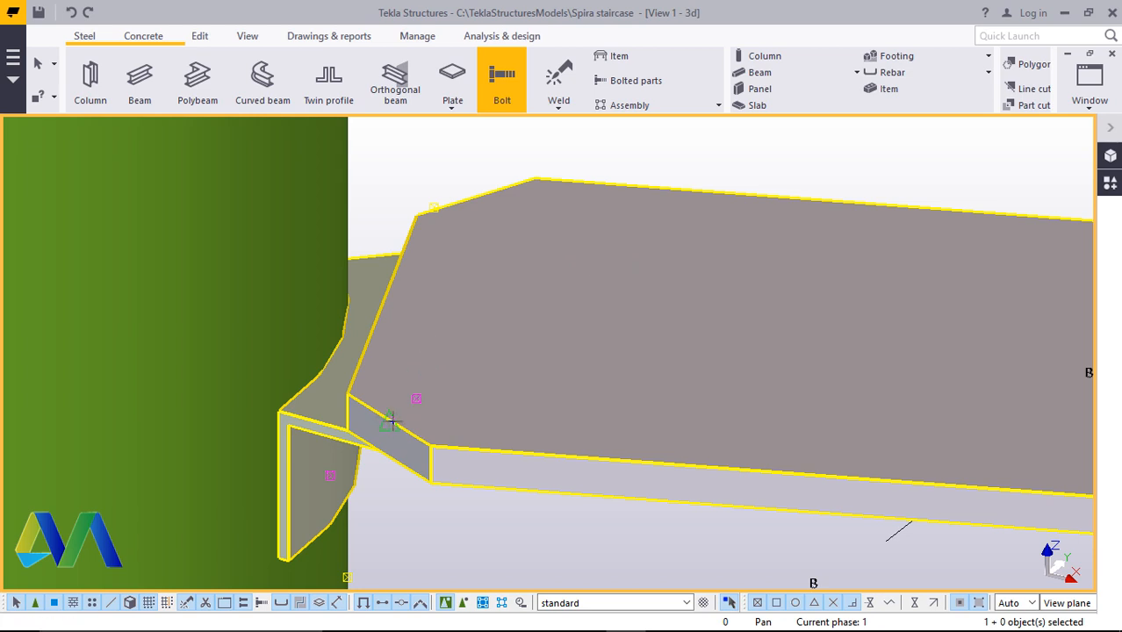
left_click(473, 195)
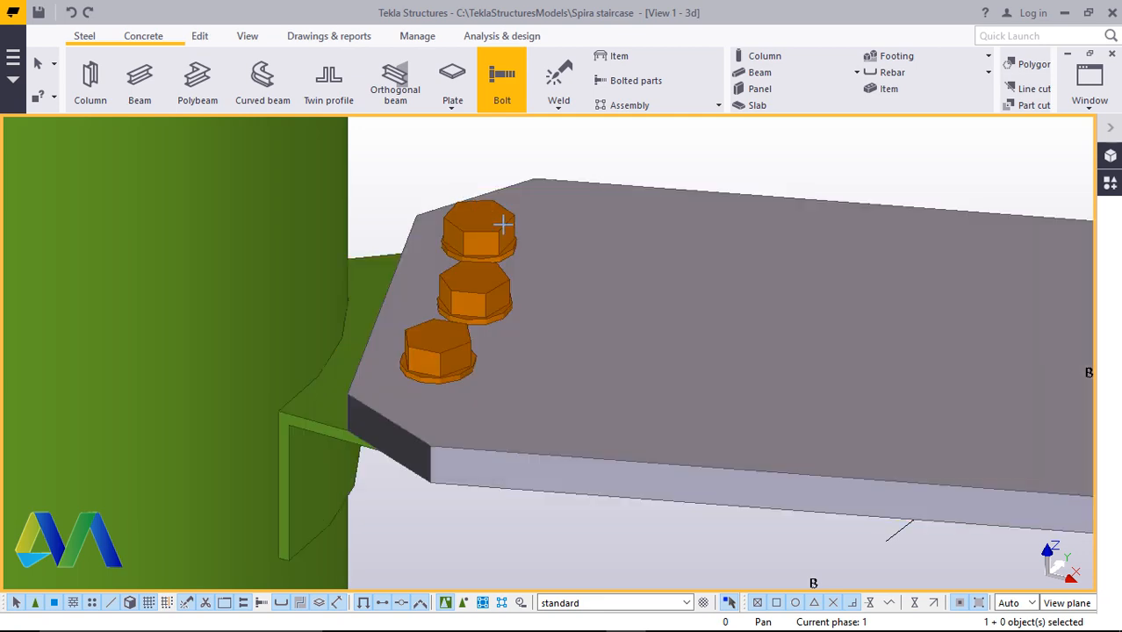
right_click(607, 151)
left_click(713, 163)
Bolt the next step plate down to its column bracket along its inner edge in the same way
scroll(401, 516, "down", 2)
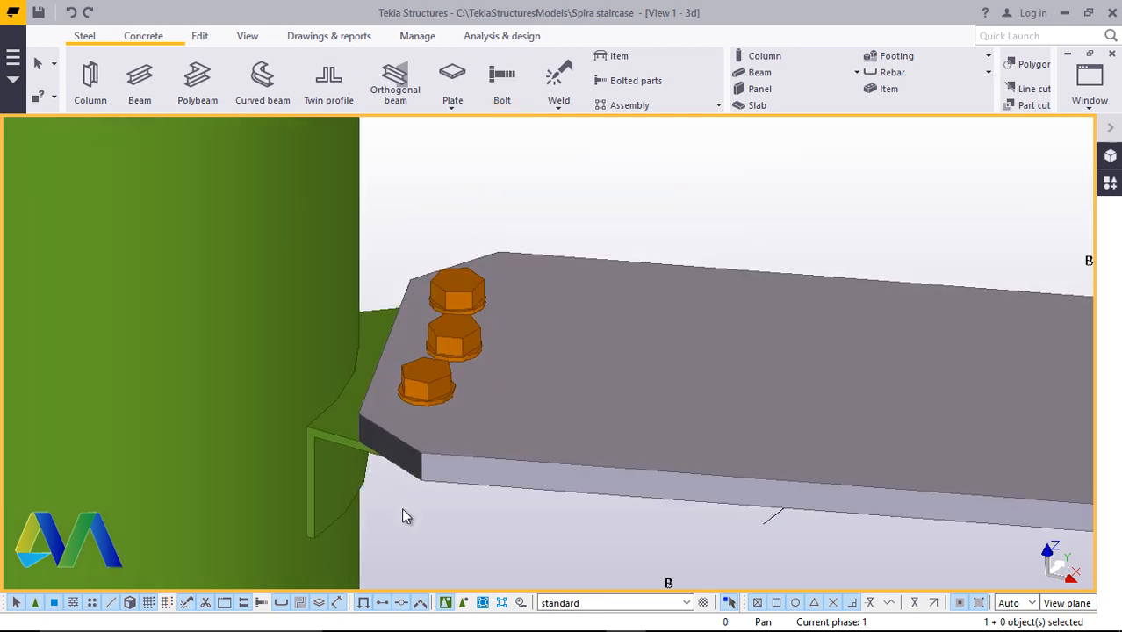
scroll(413, 531, "down", 4)
scroll(515, 336, "up", 3)
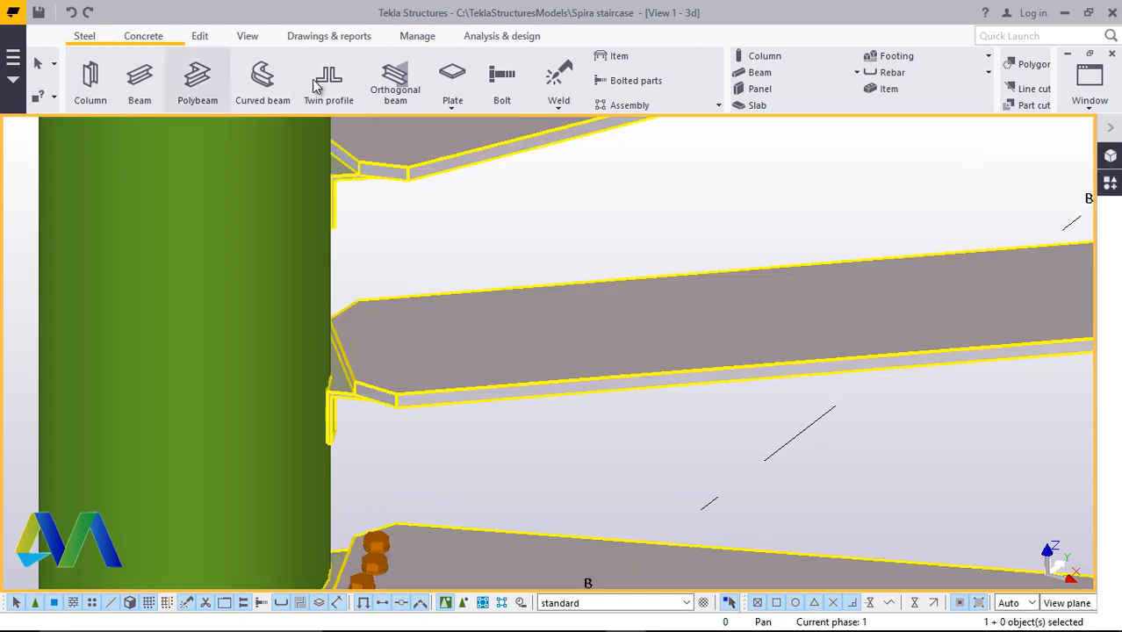
left_click(505, 88)
scroll(503, 283, "down", 4)
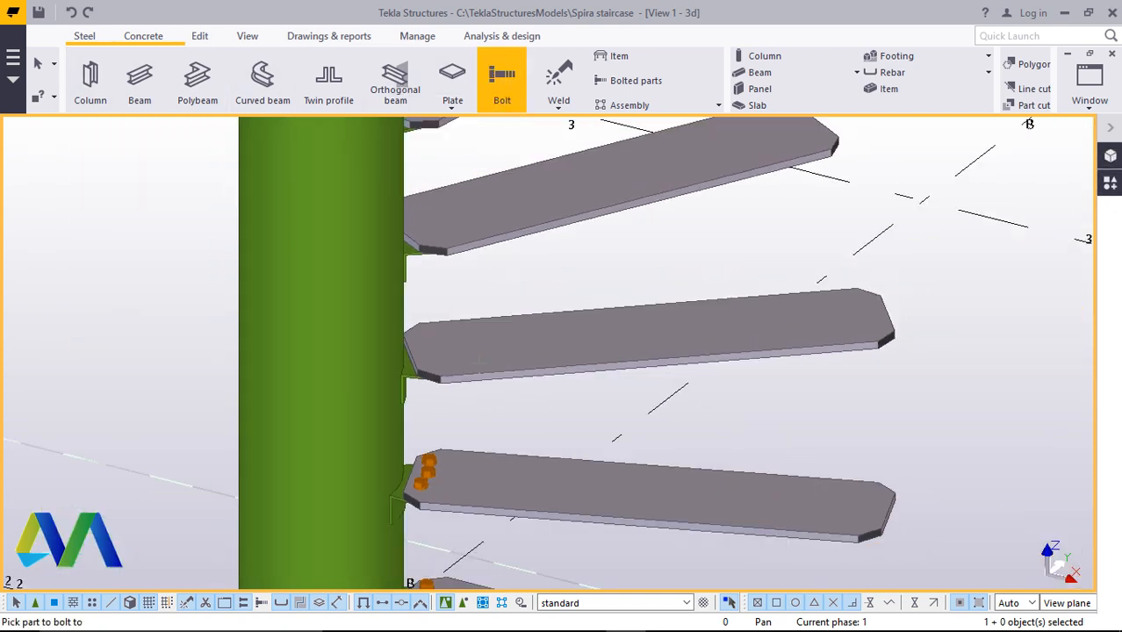
scroll(501, 331, "up", 4)
left_click(514, 343)
scroll(514, 344, "up", 3)
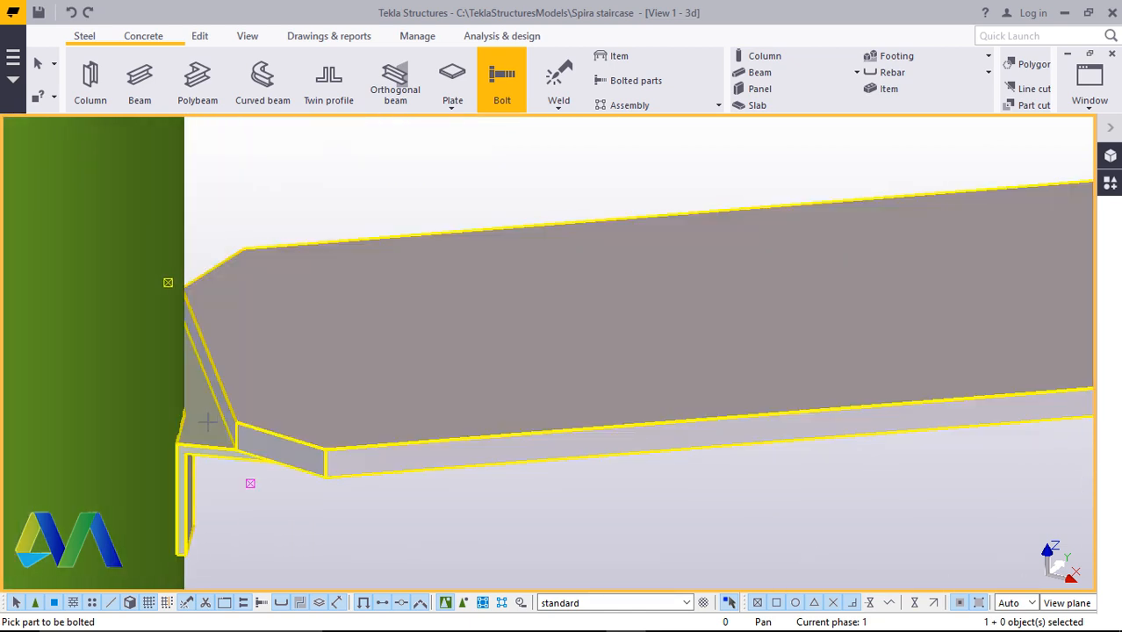
left_click(209, 418)
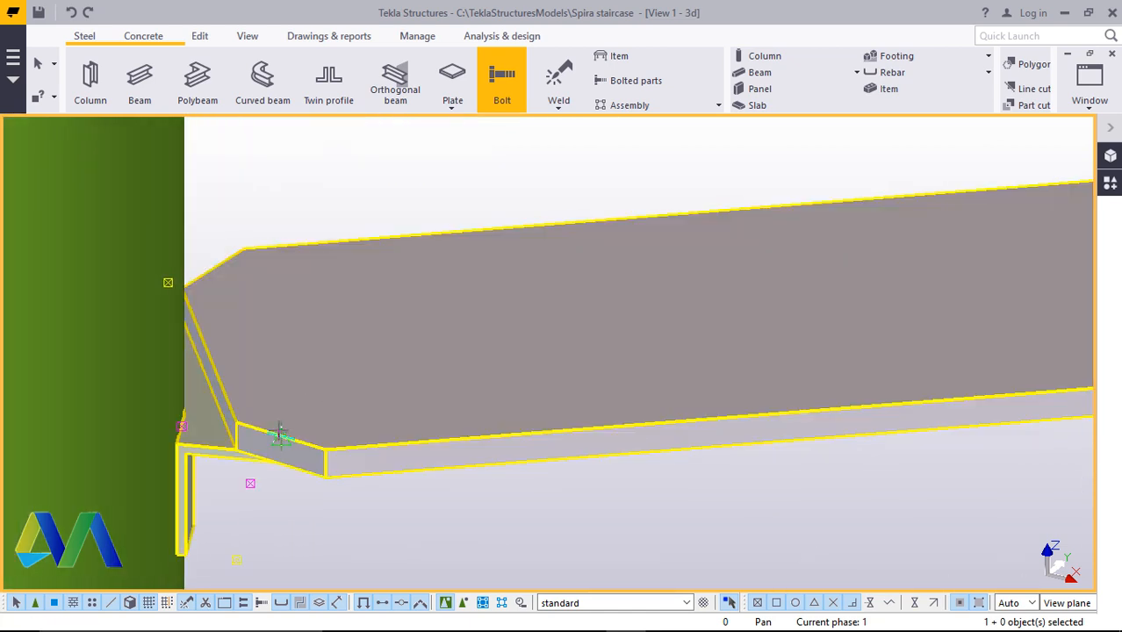
left_click(210, 267)
scroll(301, 377, "down", 10)
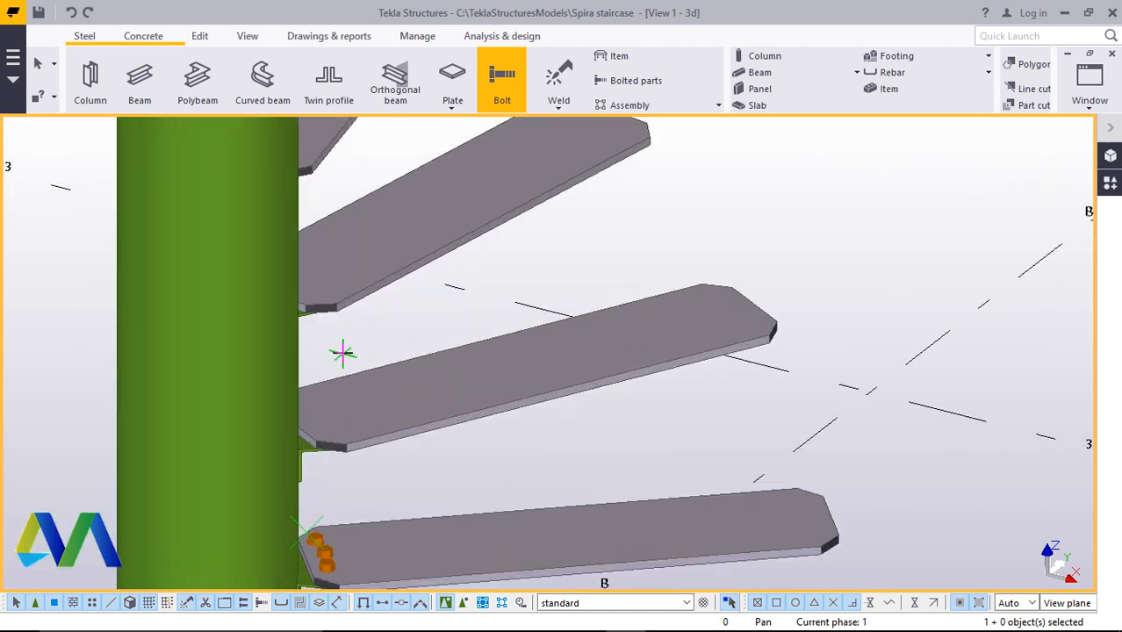
scroll(342, 353, "up", 2)
right_click(383, 324)
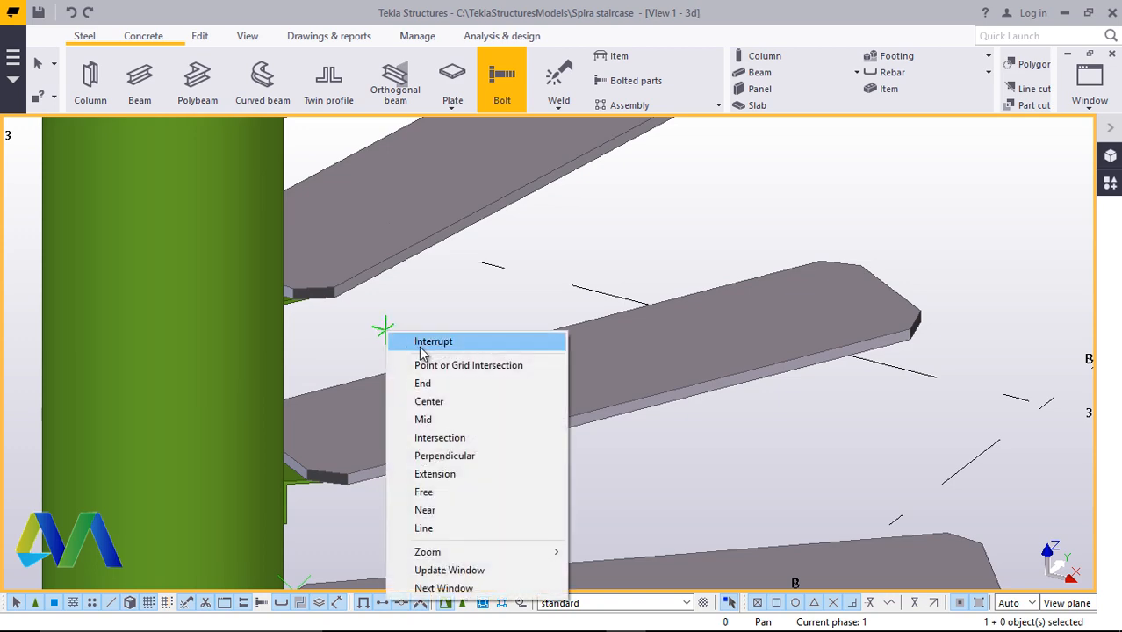
left_click(404, 335)
left_click(264, 35)
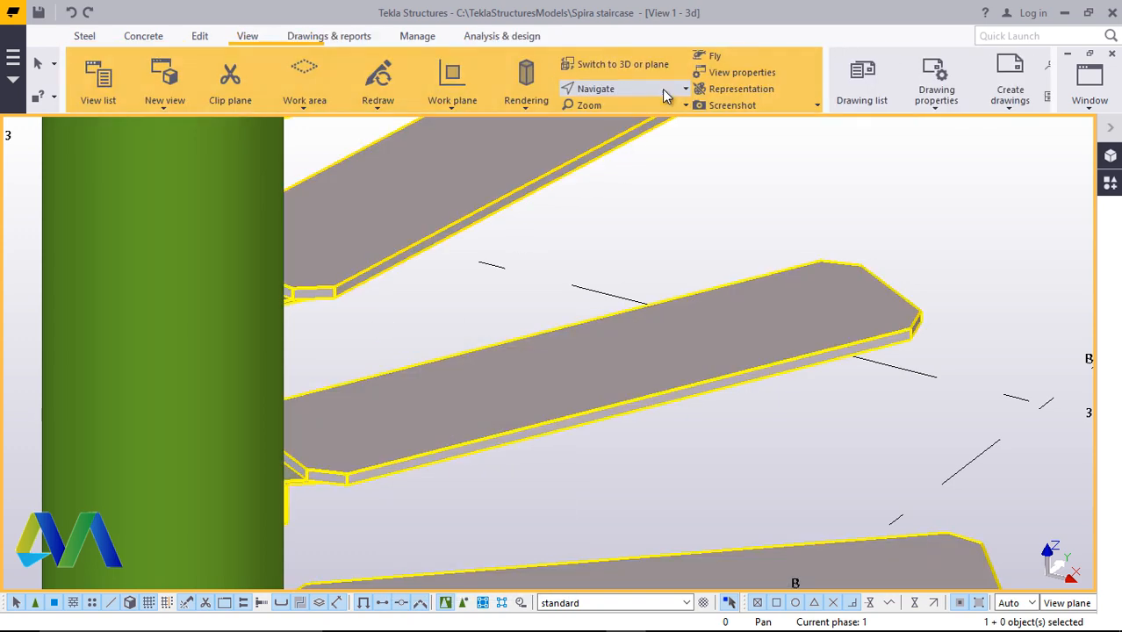
left_click(625, 89)
left_click(619, 115)
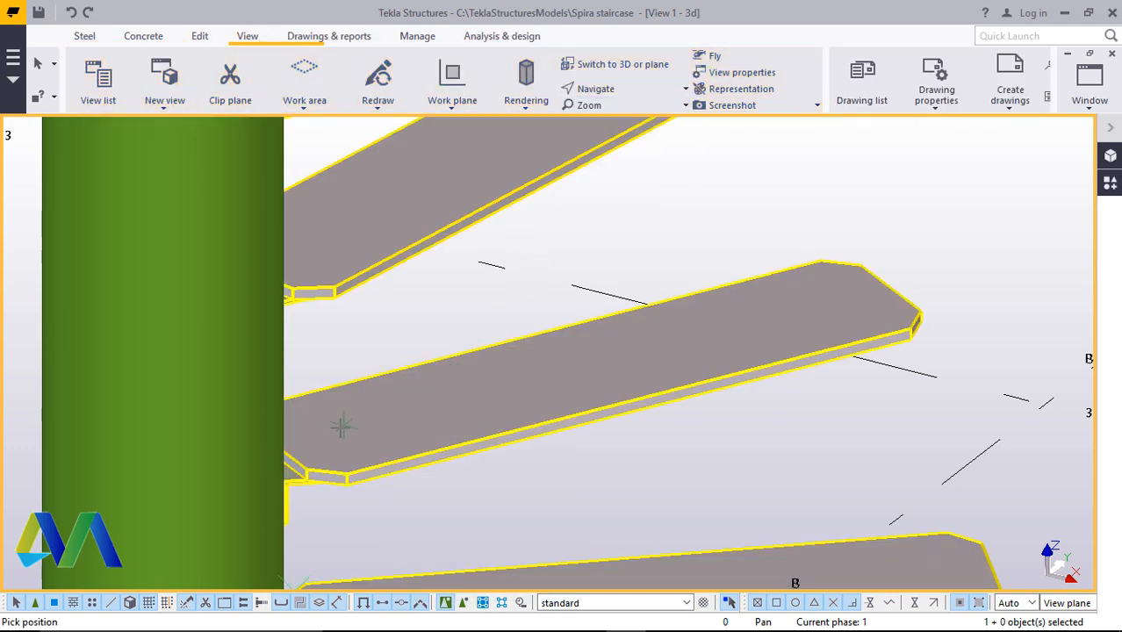
left_click_drag(342, 426, 408, 553)
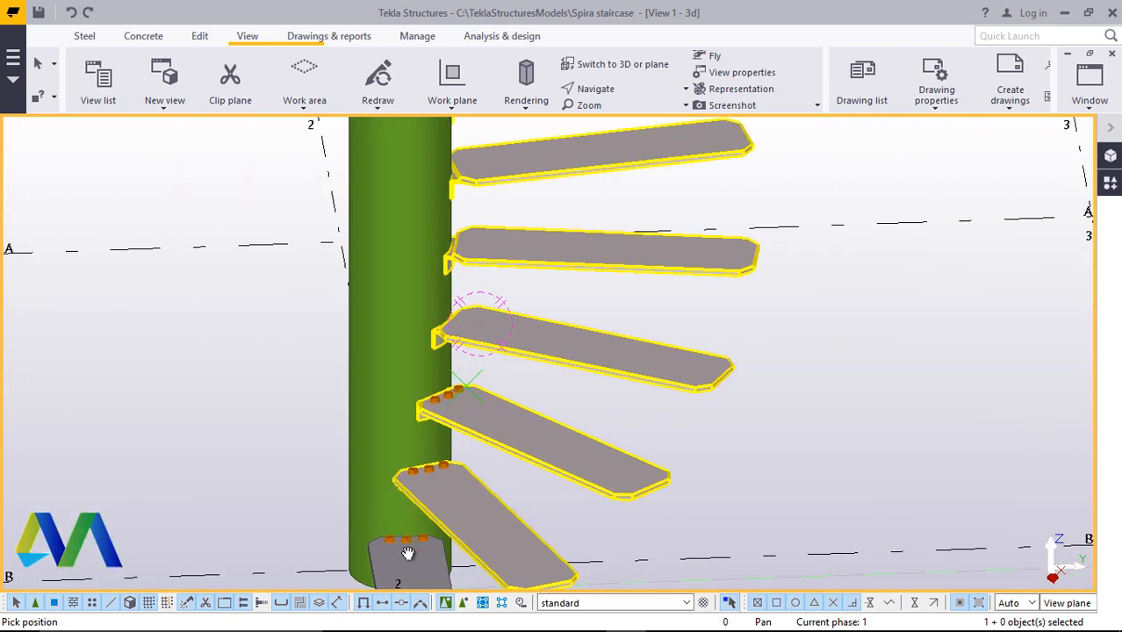
scroll(407, 553, "up", 5)
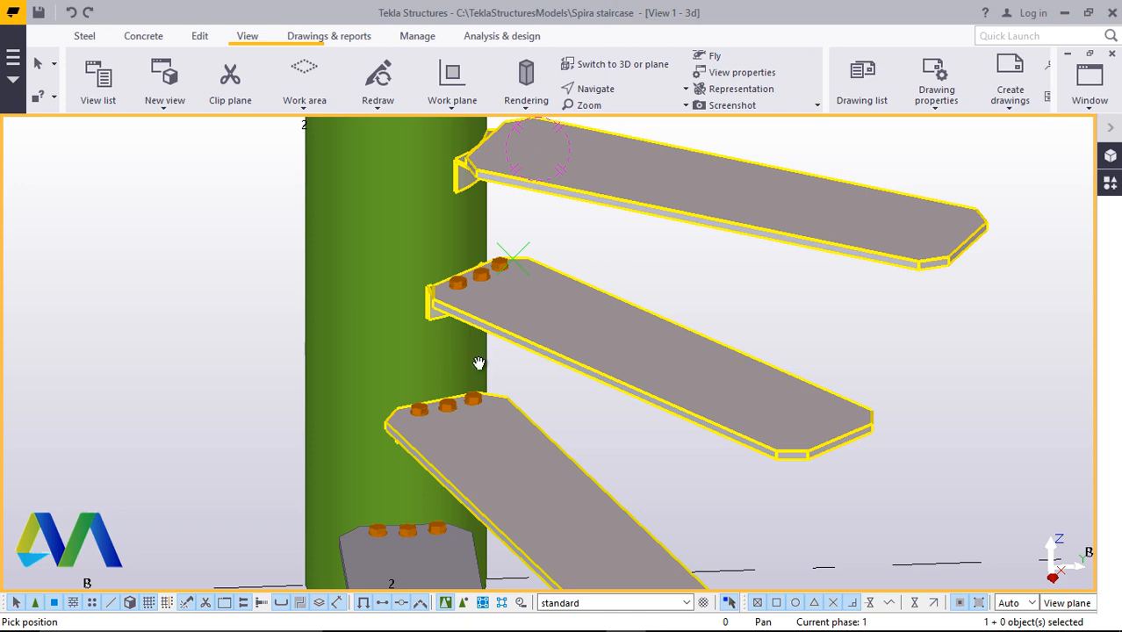
Bolt the next step plate up to its column bracket with a bolt group along the plate's inner edge
middle_click_drag(464, 381, 435, 414, "ctrl")
scroll(518, 189, "up", 5)
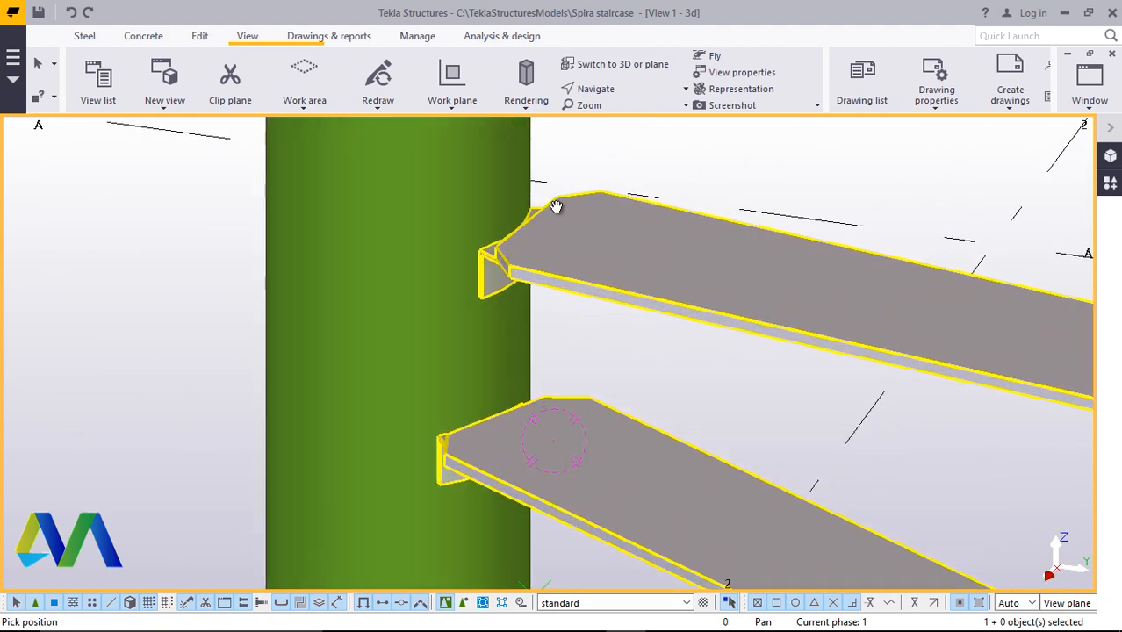
right_click(704, 147)
left_click(727, 157)
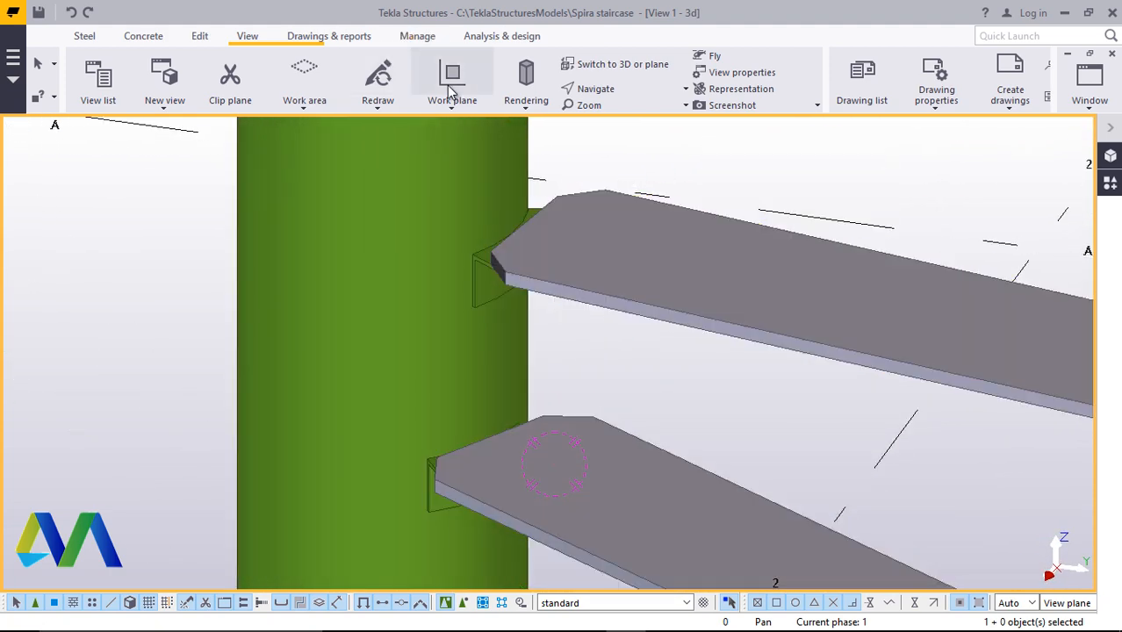
left_click(84, 36)
left_click(501, 86)
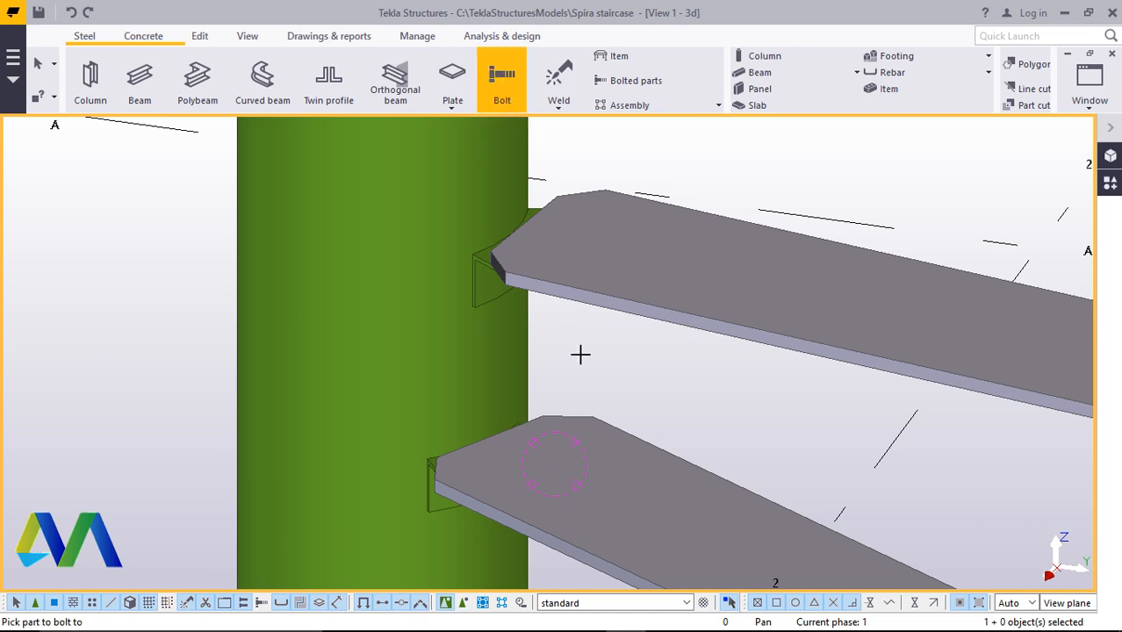
scroll(581, 353, "down", 2)
scroll(590, 446, "up", 2)
left_click(664, 437)
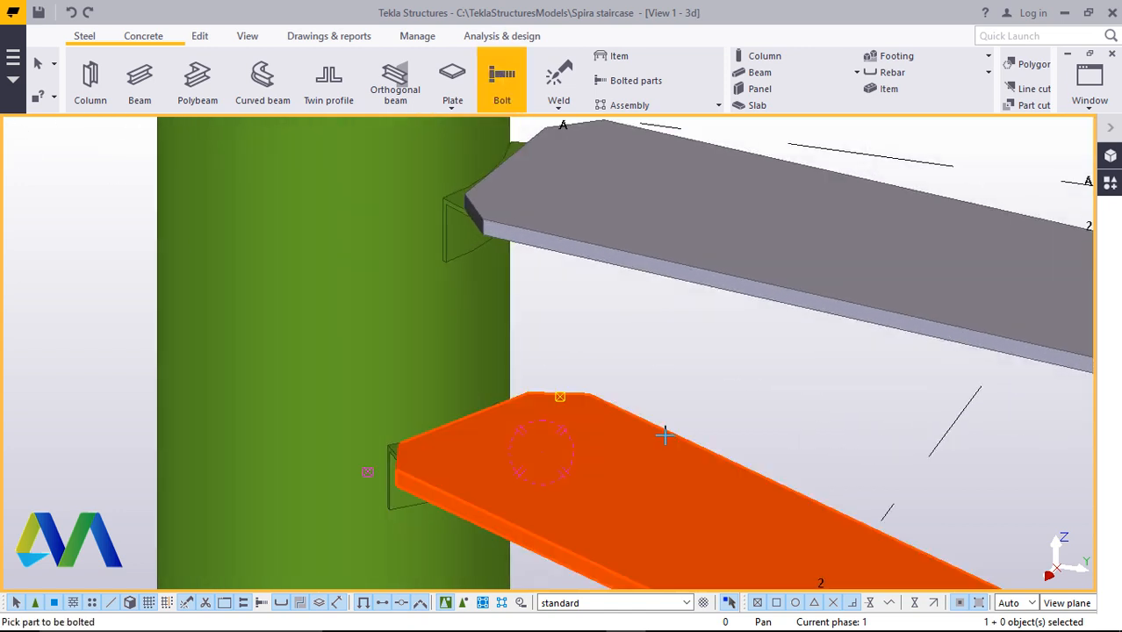
scroll(395, 456, "up", 5)
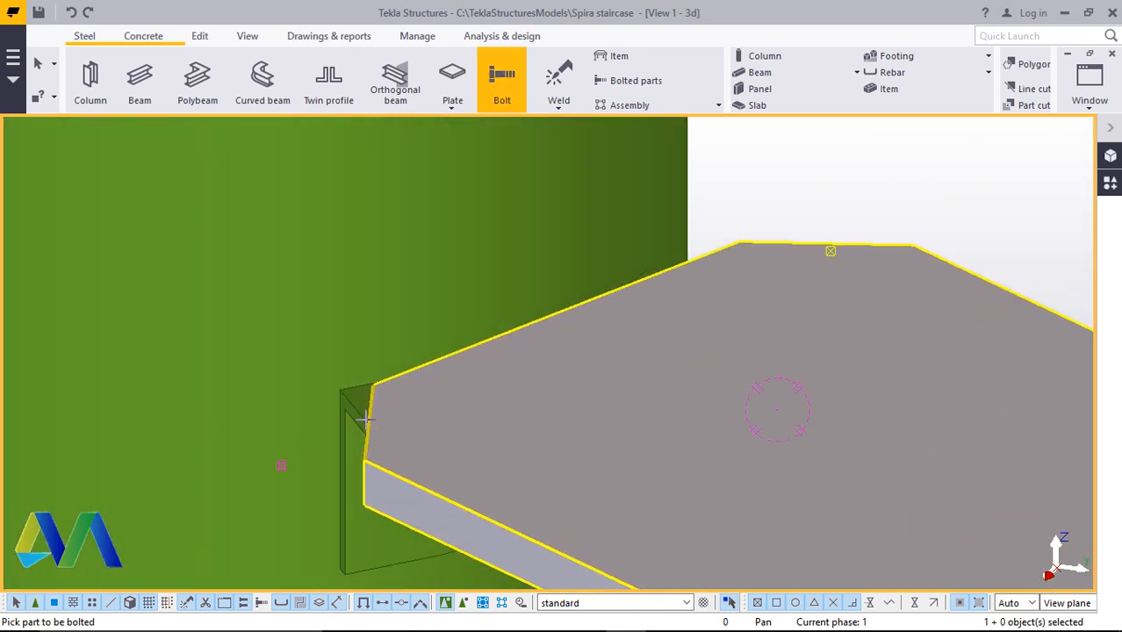
left_click(355, 416)
scroll(375, 458, "down", 1)
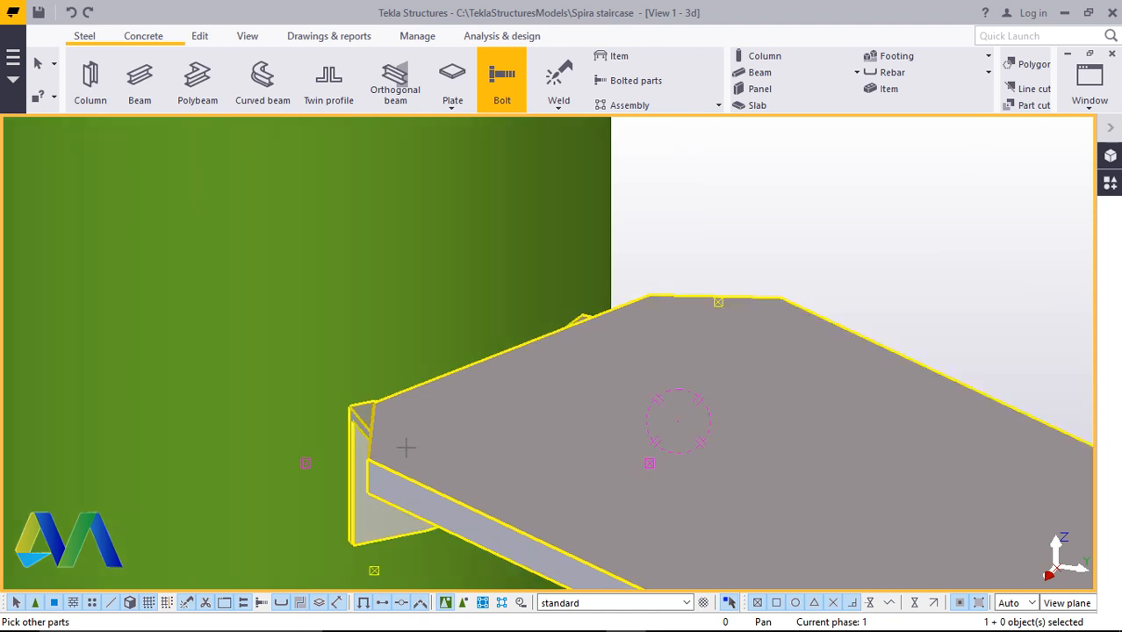
middle_click(392, 459)
scroll(386, 448, "up", 4)
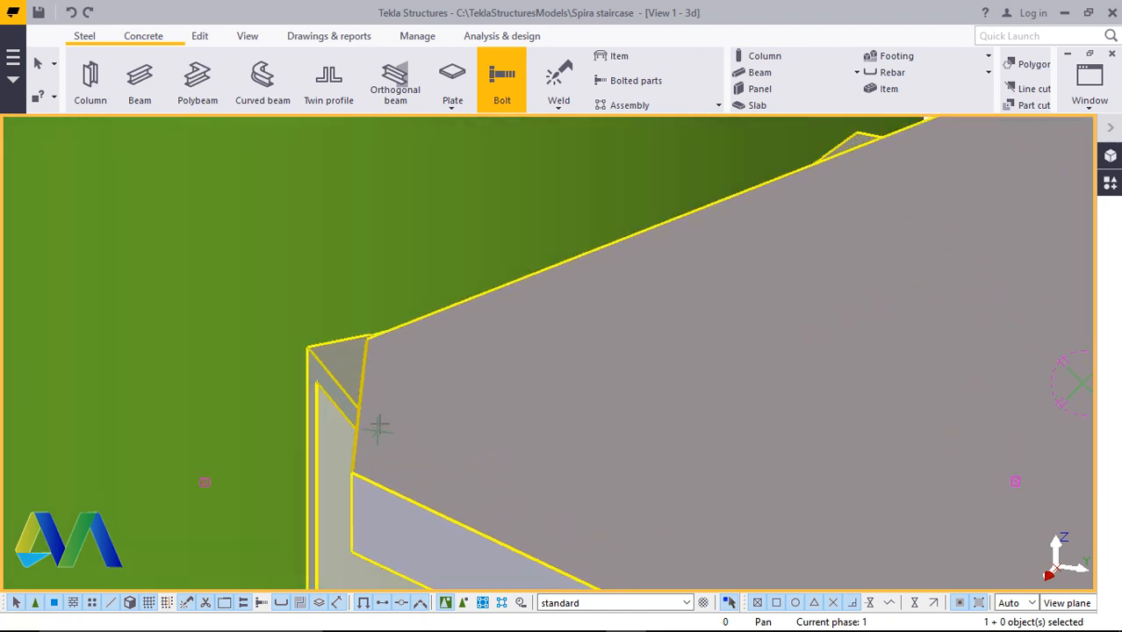
left_click(355, 407)
scroll(359, 489, "down", 3)
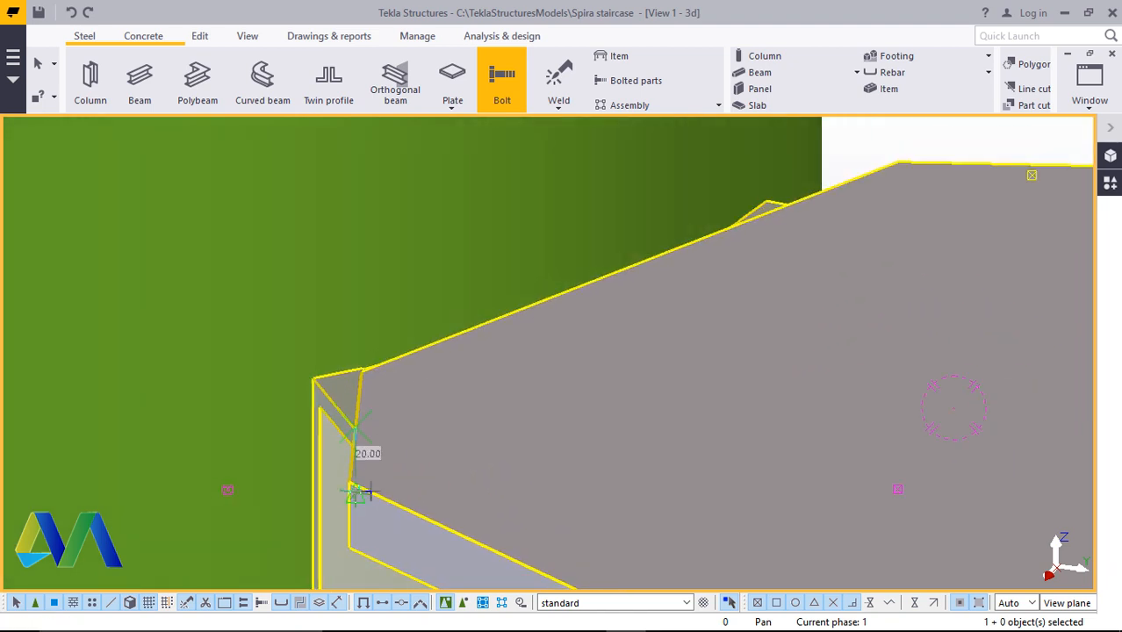
scroll(896, 234, "up", 2)
left_click(845, 248)
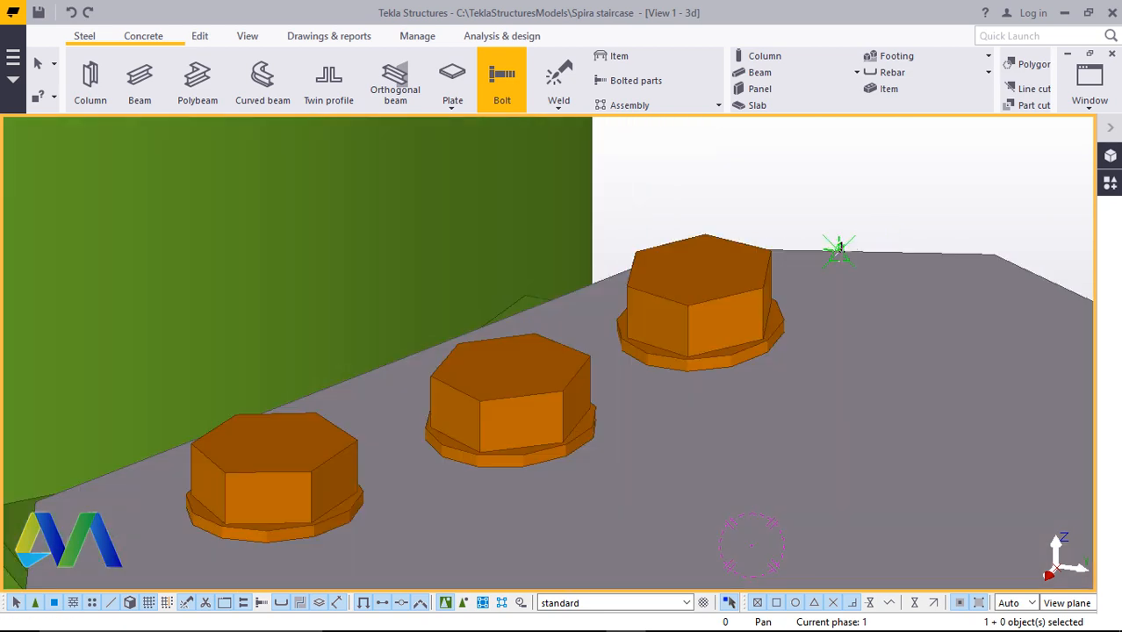
scroll(796, 263, "down", 5)
scroll(521, 201, "down", 2)
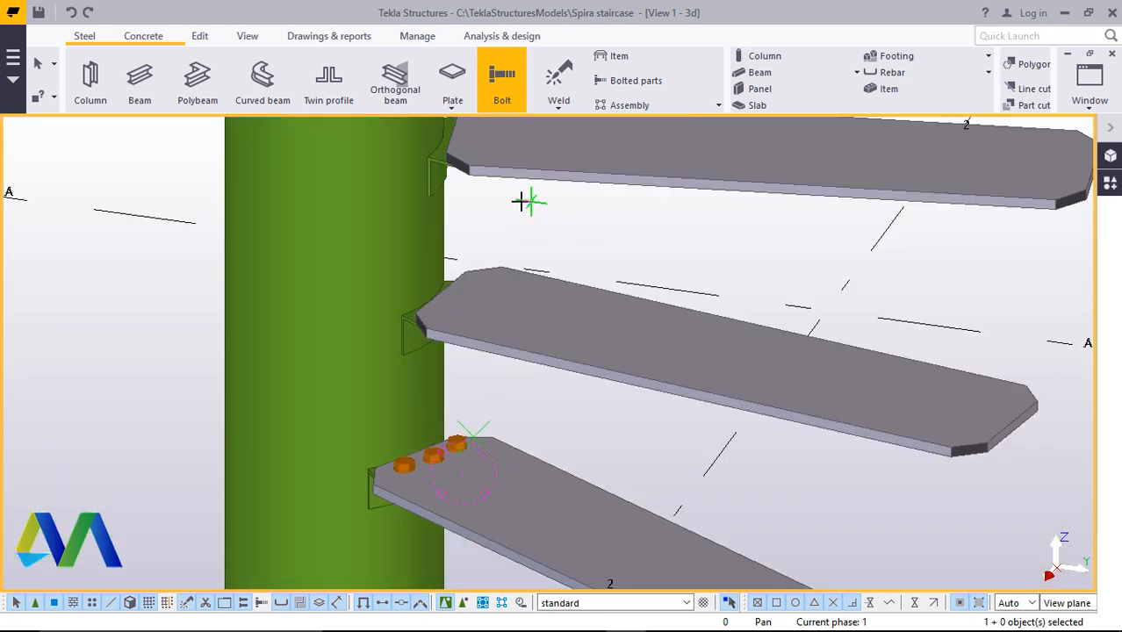
scroll(716, 186, "up", 4)
right_click(716, 184)
left_click(784, 195)
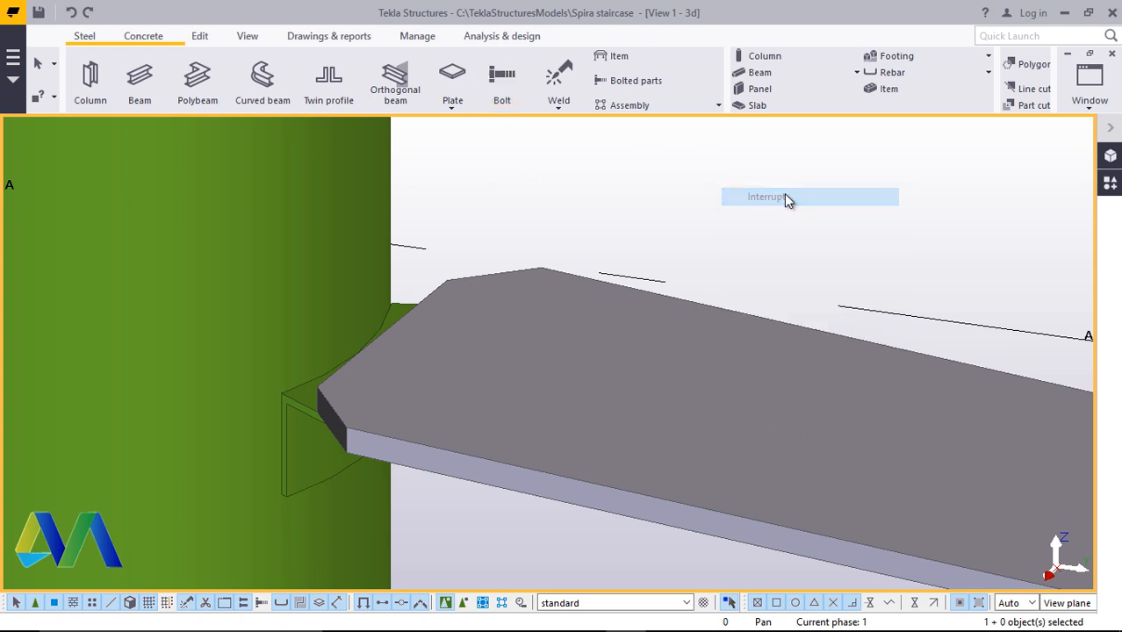
Bolt the following step plate up to its column bracket along its inner edge in the same way
left_click(102, 37)
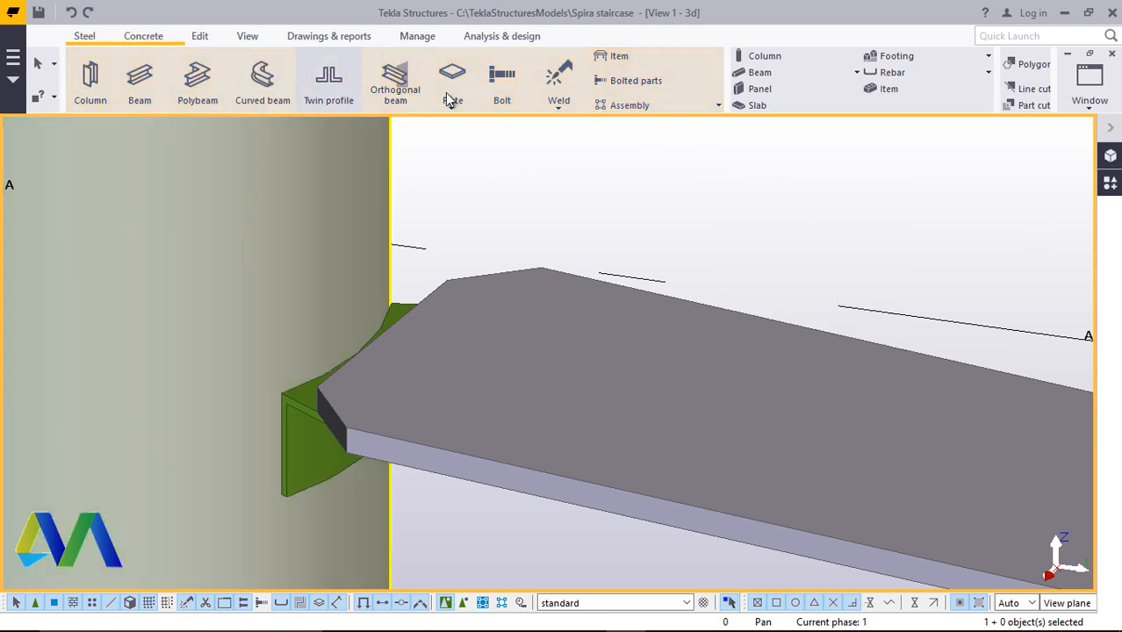
left_click(502, 95)
left_click(435, 298)
middle_click_drag(436, 298, 658, 353, "ctrl")
scroll(413, 435, "up", 2)
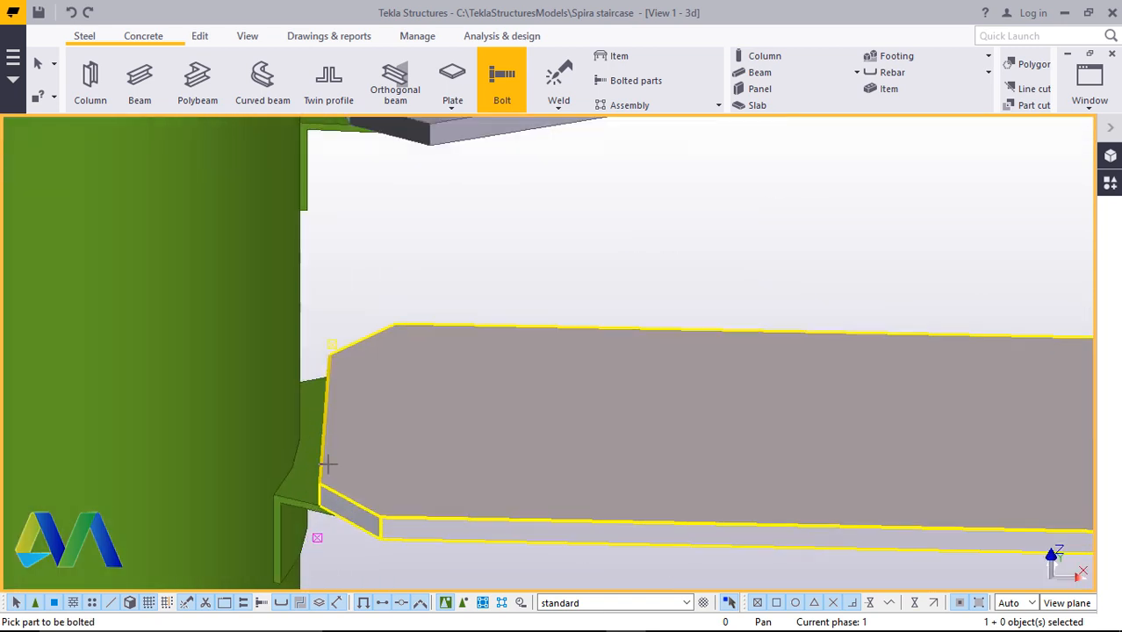
left_click(303, 474)
scroll(352, 458, "down", 1)
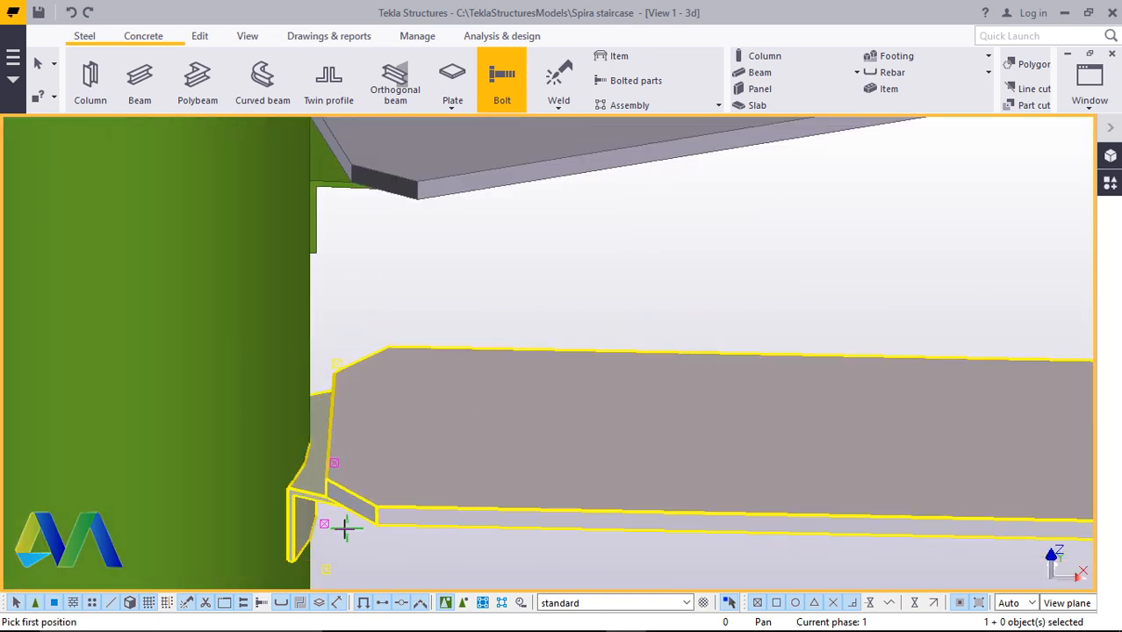
scroll(345, 527, "up", 1)
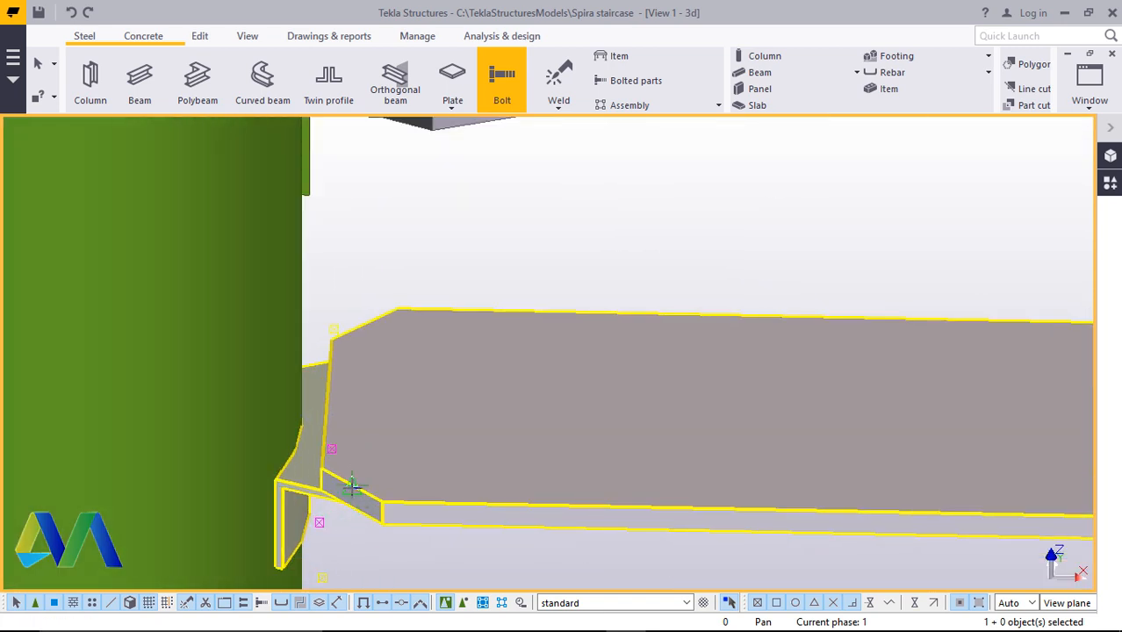
left_click(368, 323)
right_click(589, 188)
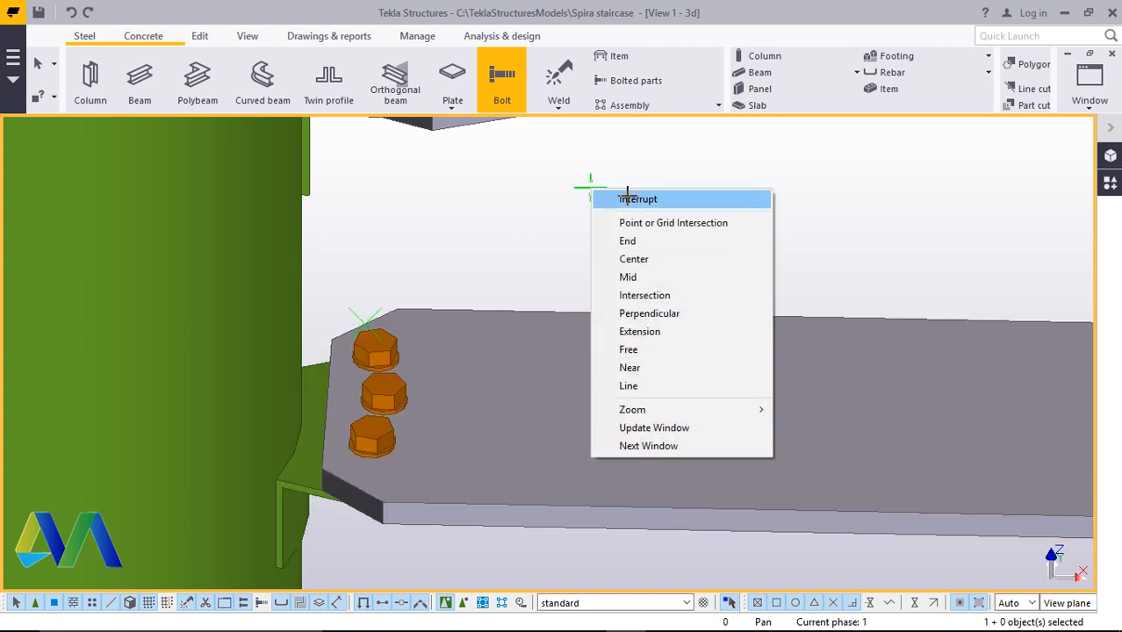
left_click(626, 195)
scroll(534, 416, "down", 2)
scroll(495, 464, "down", 1)
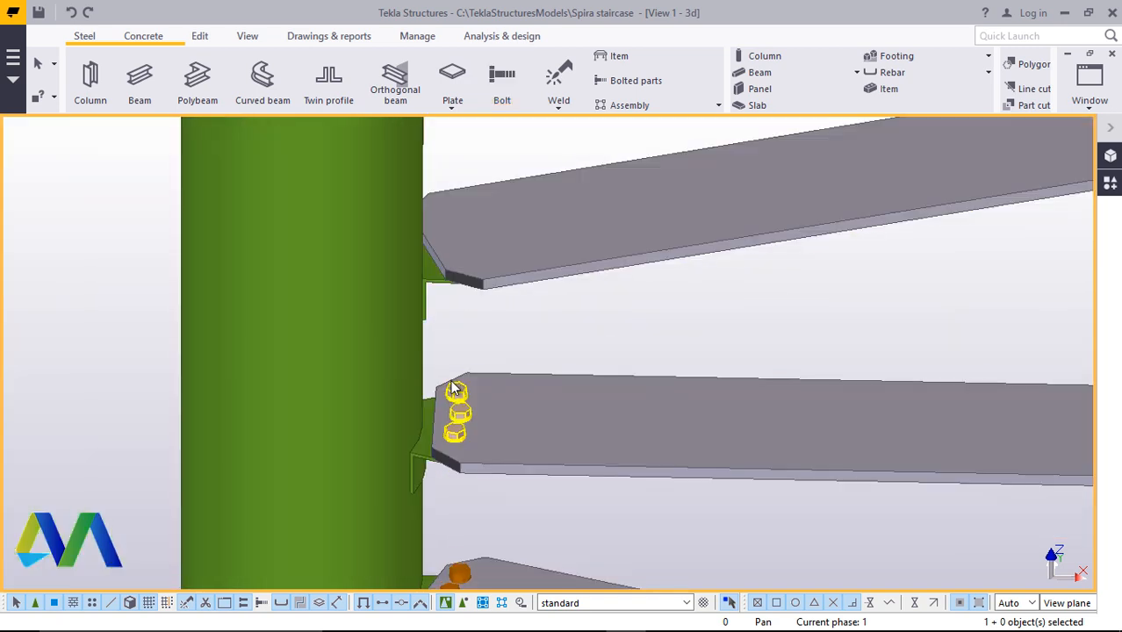
scroll(474, 482, "down", 1)
scroll(474, 489, "down", 1)
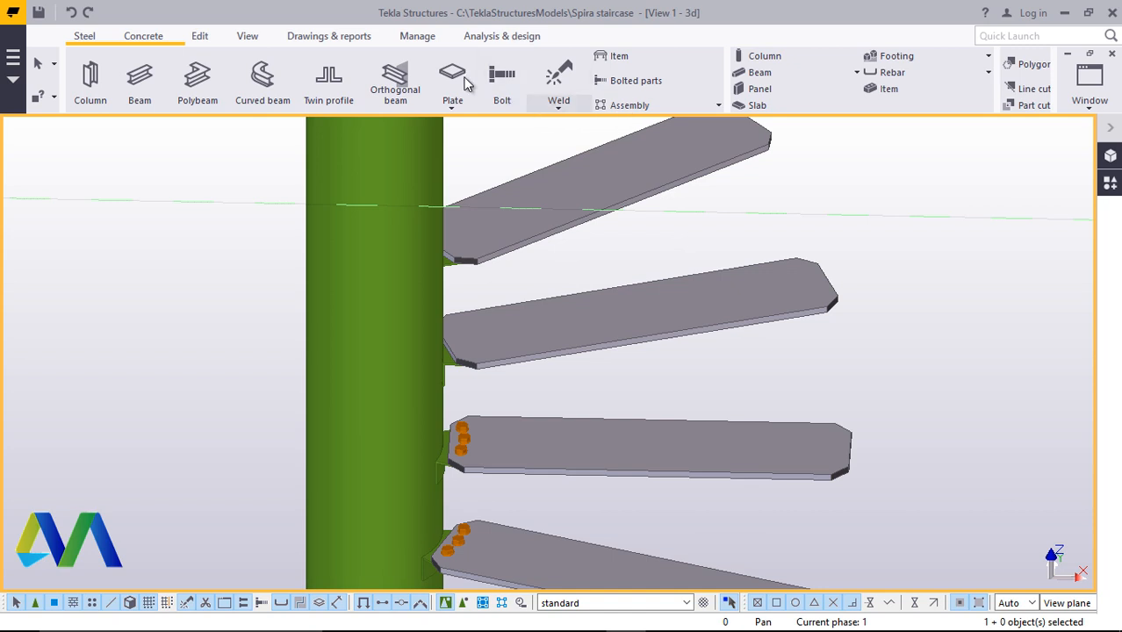
Bolt the next higher step plate to its column bracket with a bolt group along its inner edge
left_click(247, 38)
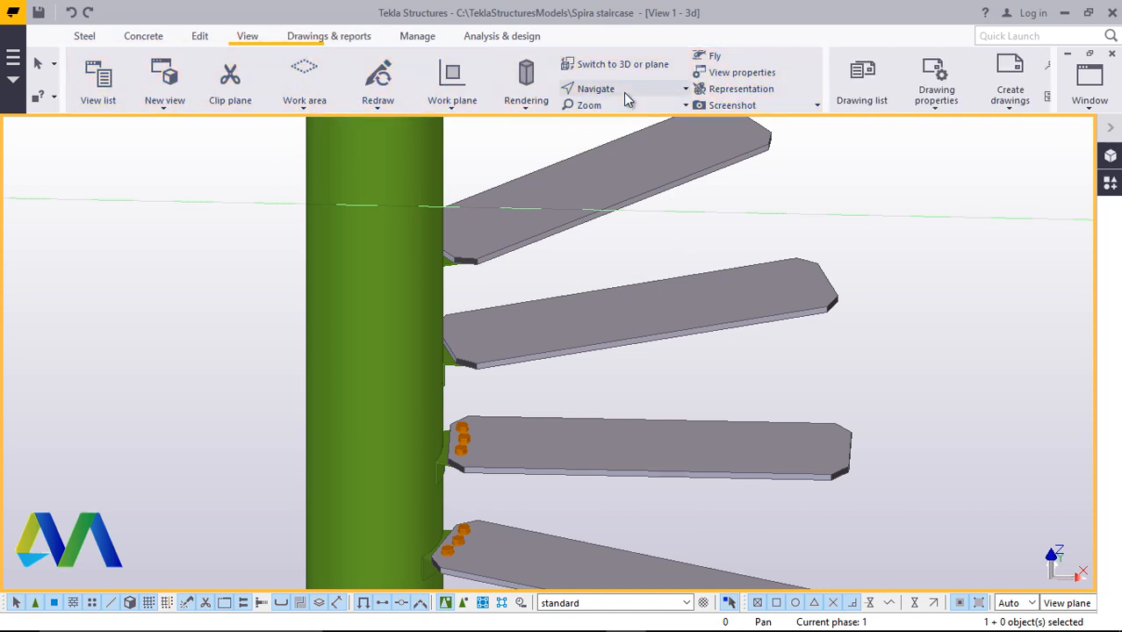
left_click(621, 93)
left_click(614, 112)
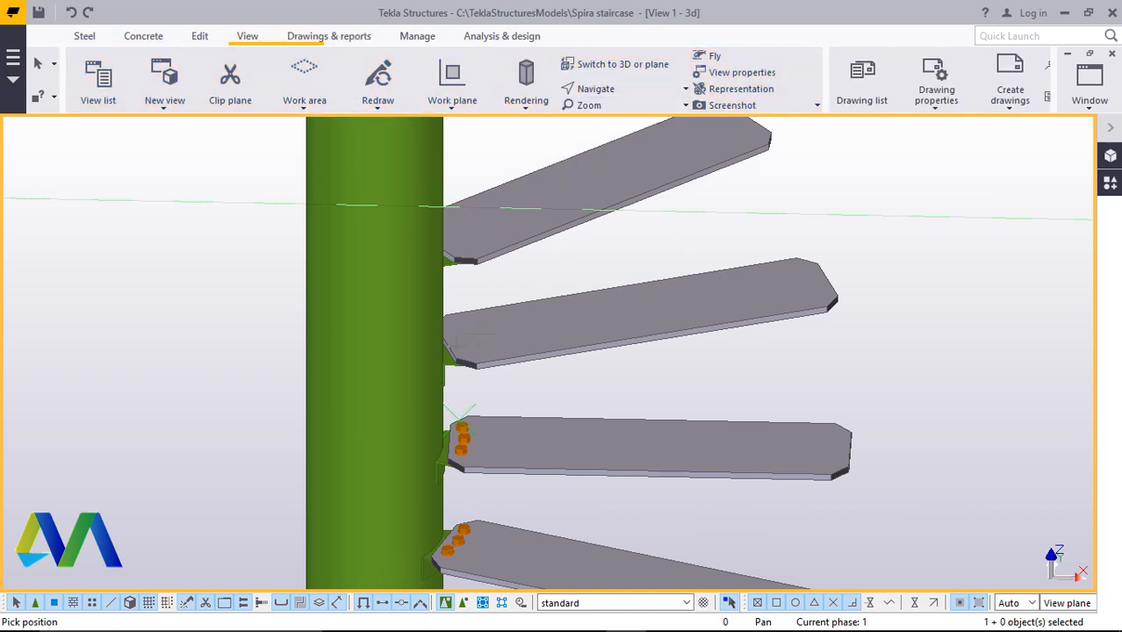
left_click_drag(452, 347, 526, 395)
scroll(526, 340, "up", 2)
right_click(700, 219)
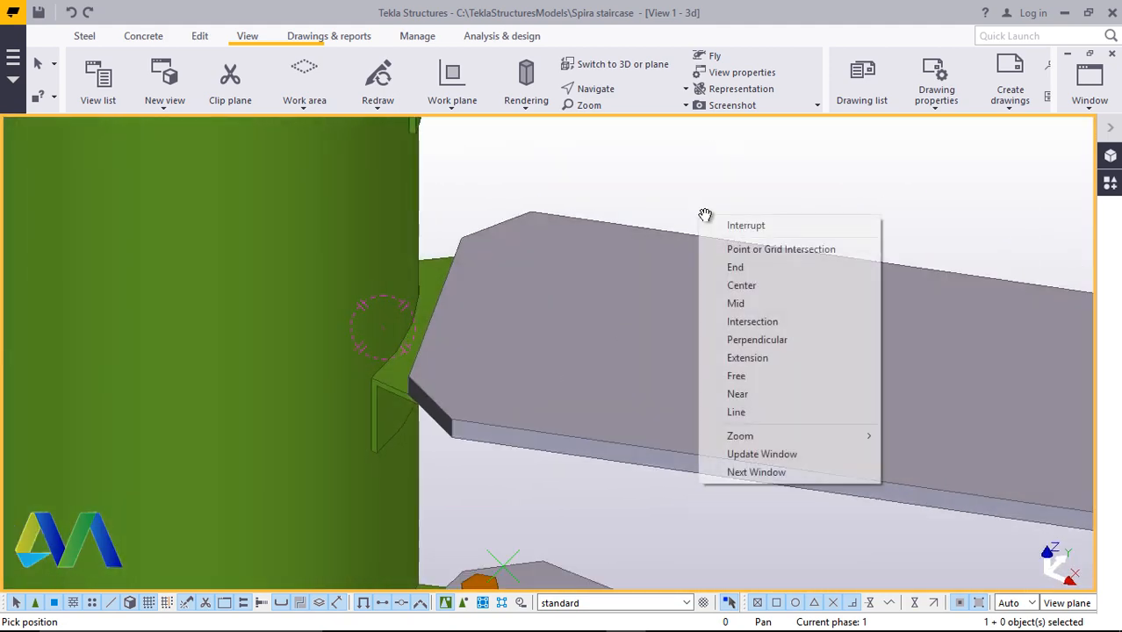
left_click(725, 222)
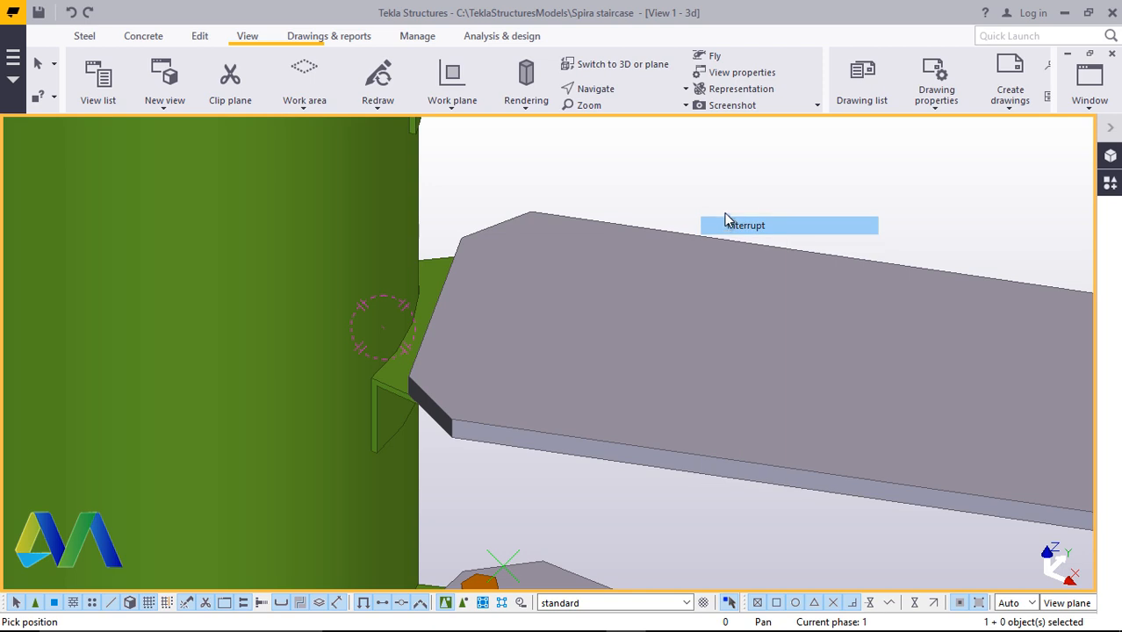
left_click(86, 38)
left_click(502, 80)
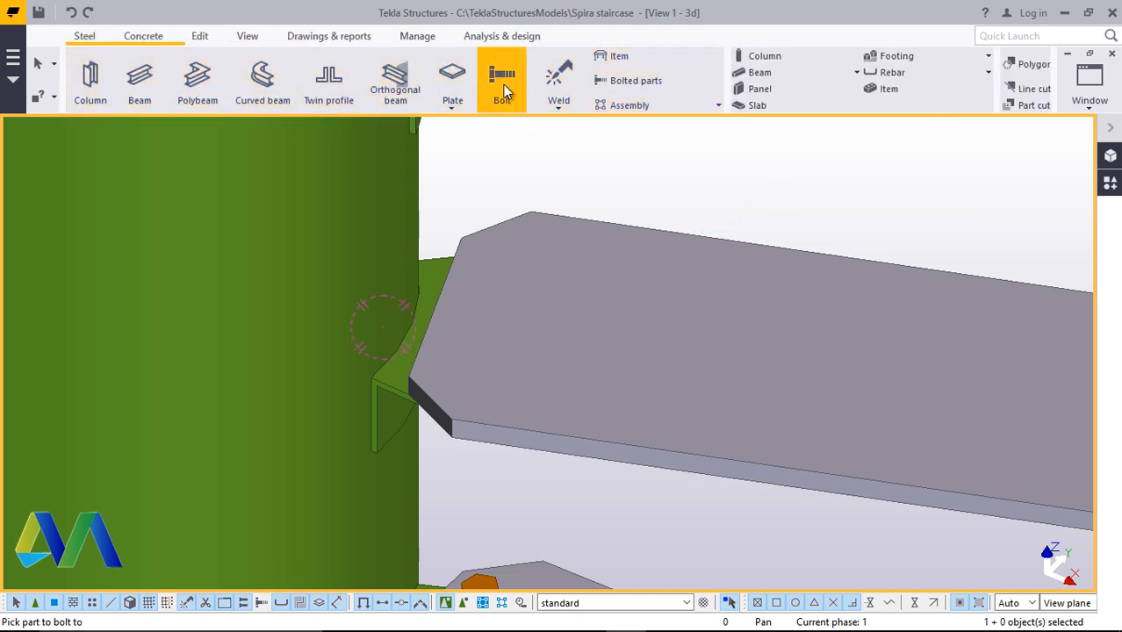
scroll(788, 229, "up", 1)
left_click(788, 224)
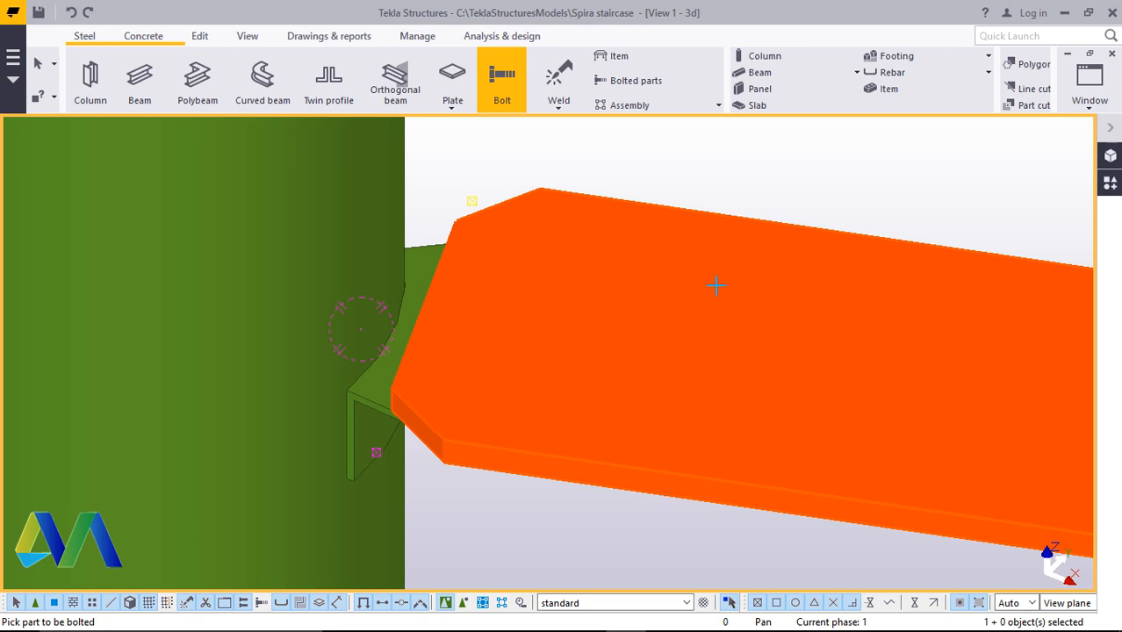
left_click(383, 404)
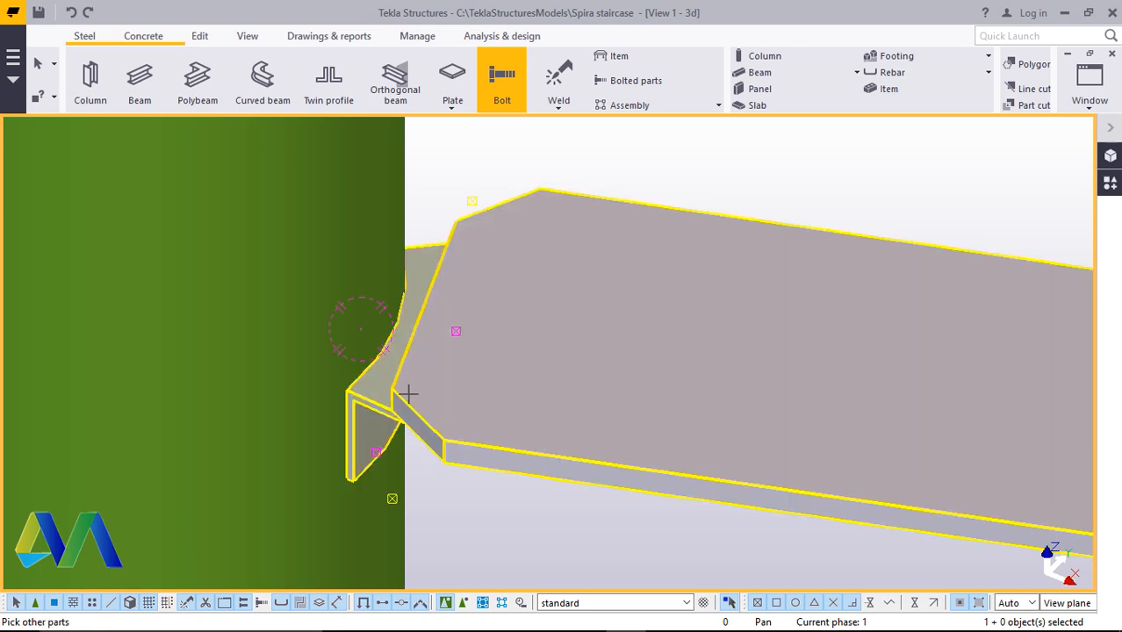
middle_click(413, 403)
scroll(430, 422, "up", 1)
scroll(430, 423, "up", 1)
left_click(408, 406)
scroll(438, 467, "down", 2)
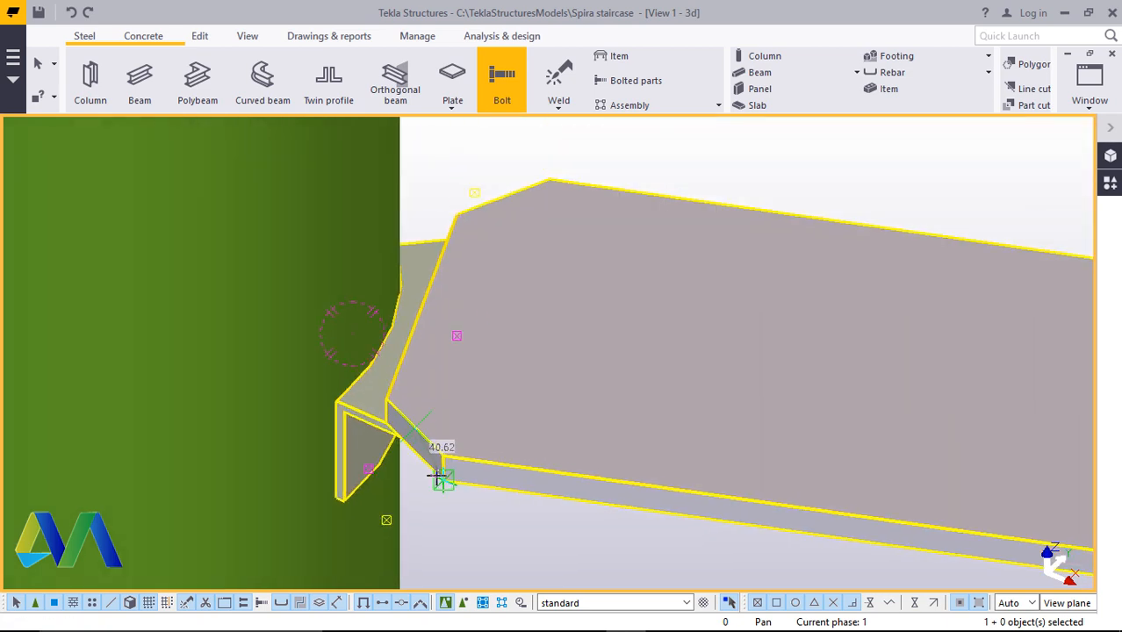
left_click(475, 278)
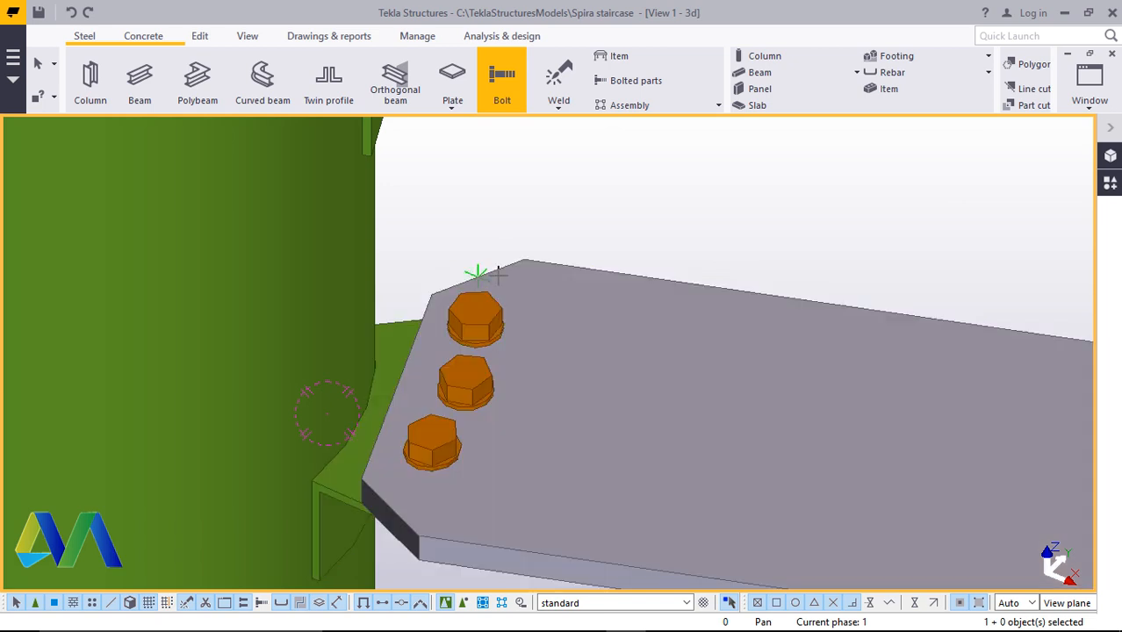
scroll(436, 463, "down", 4)
right_click(593, 392)
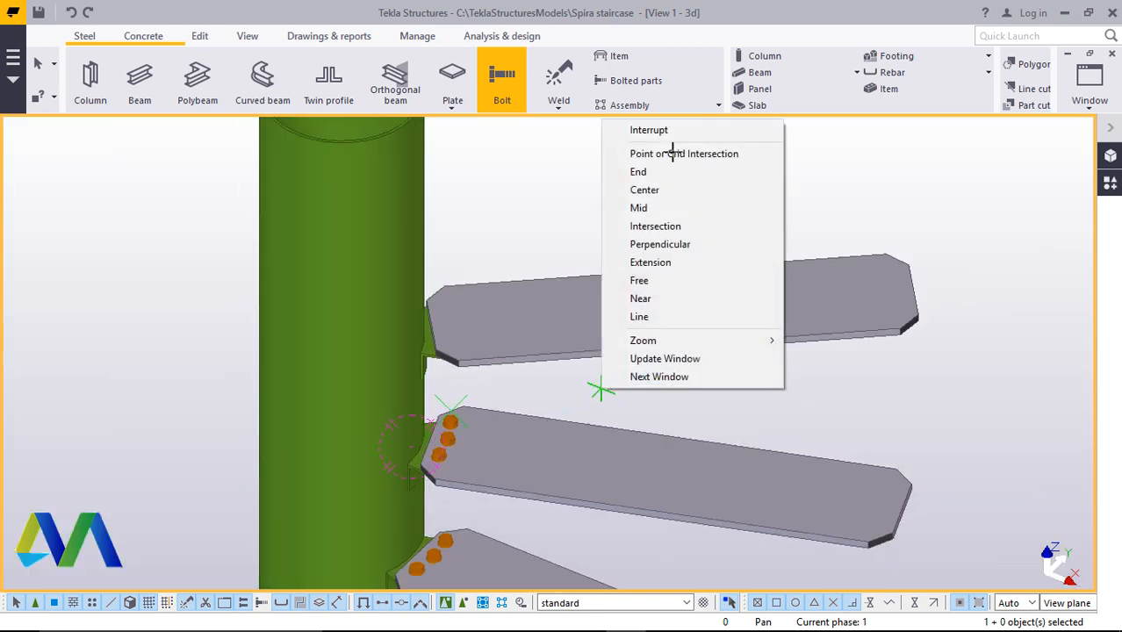
left_click(650, 131)
Bolt the topmost step plate to its column bracket along its inner edge in the same way
left_click(502, 98)
scroll(489, 290, "up", 4)
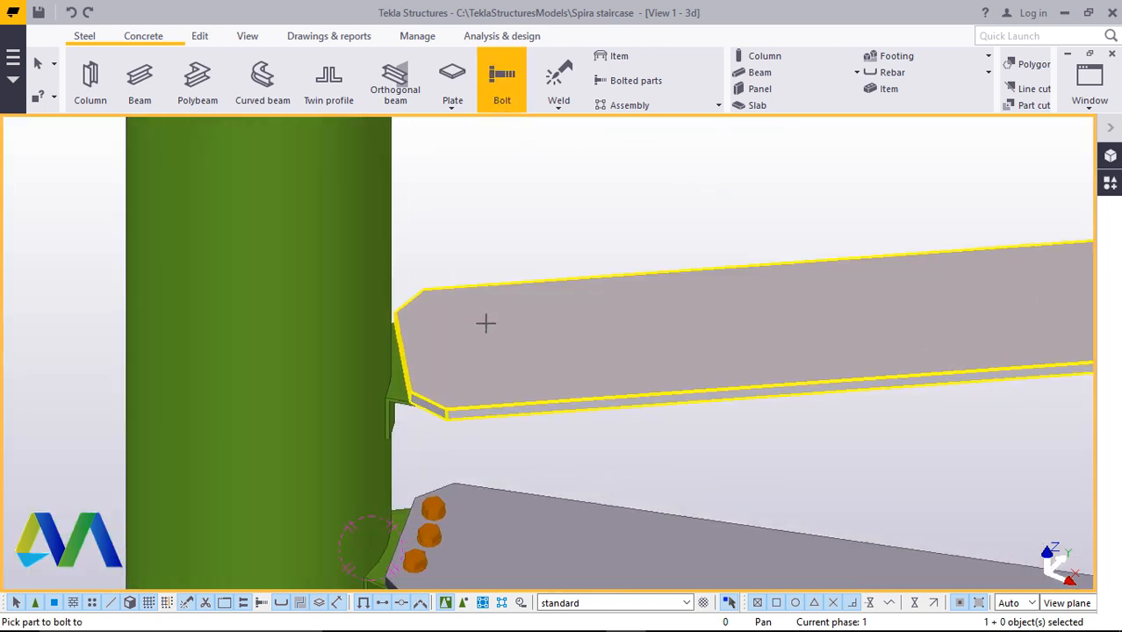
left_click(662, 283)
scroll(474, 389, "up", 2)
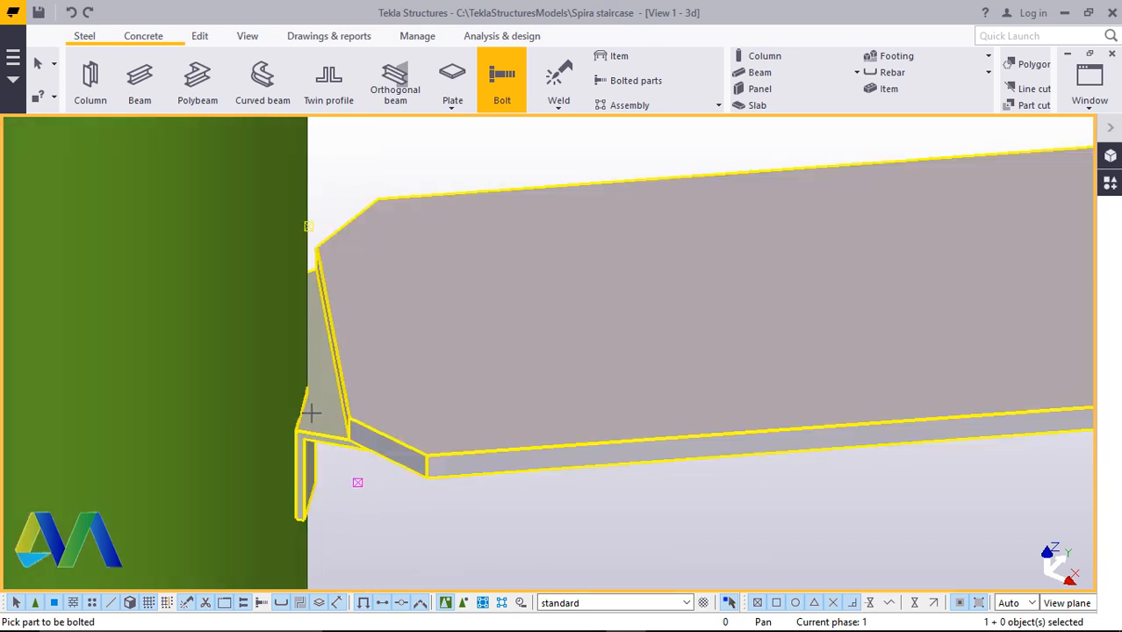
left_click(322, 403)
middle_click(355, 414)
scroll(390, 432, "up", 1)
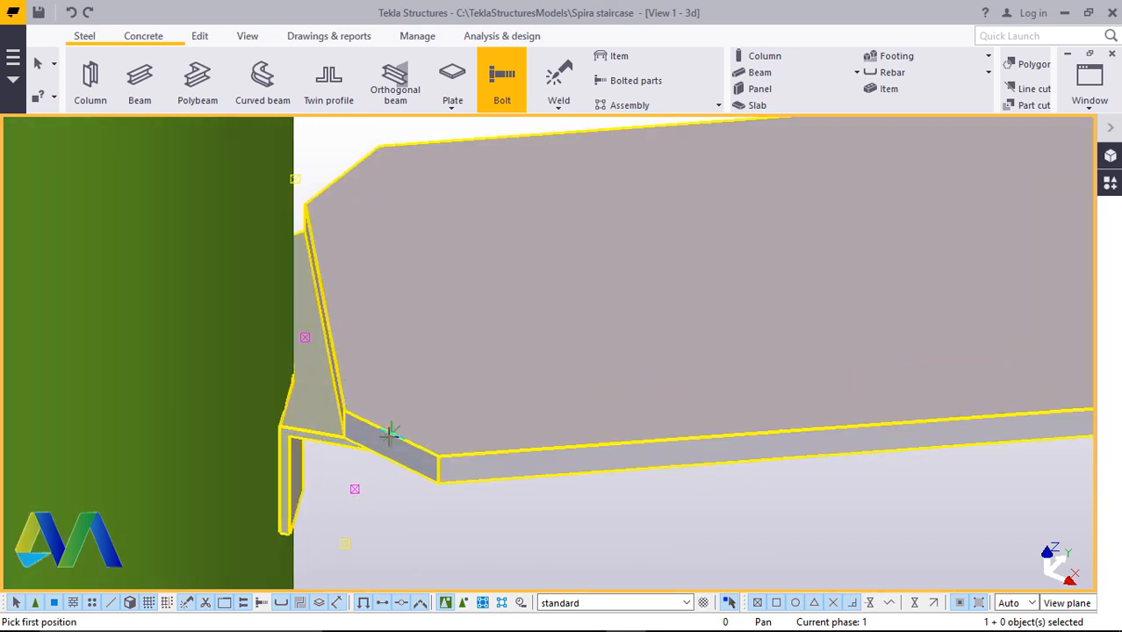
left_click(342, 175)
scroll(435, 320, "down", 5)
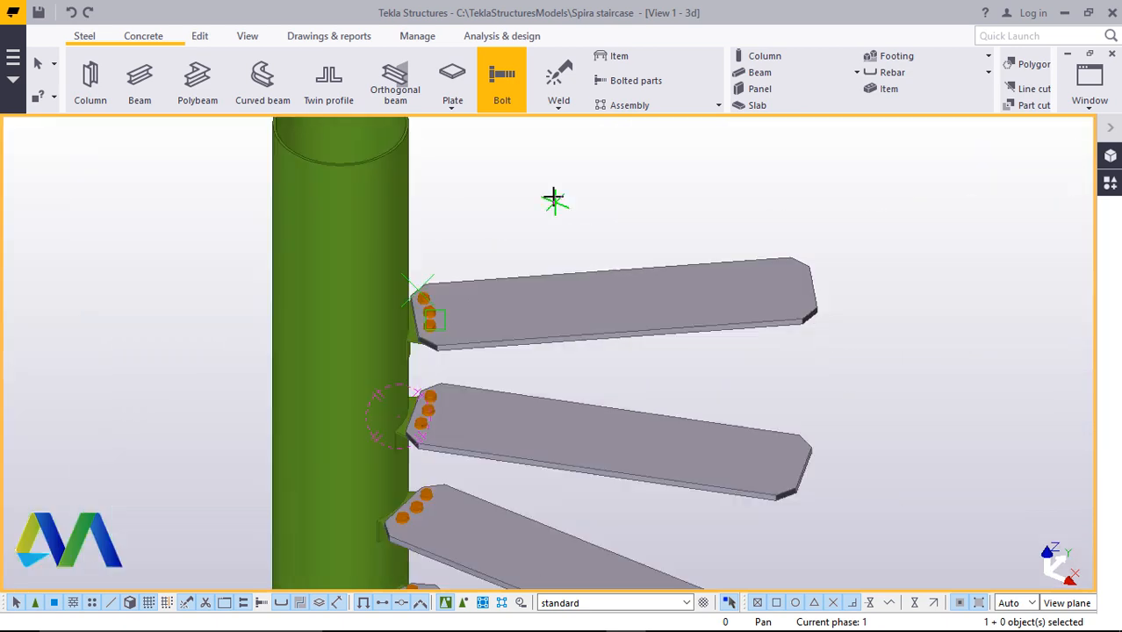
right_click(553, 196)
left_click(589, 206)
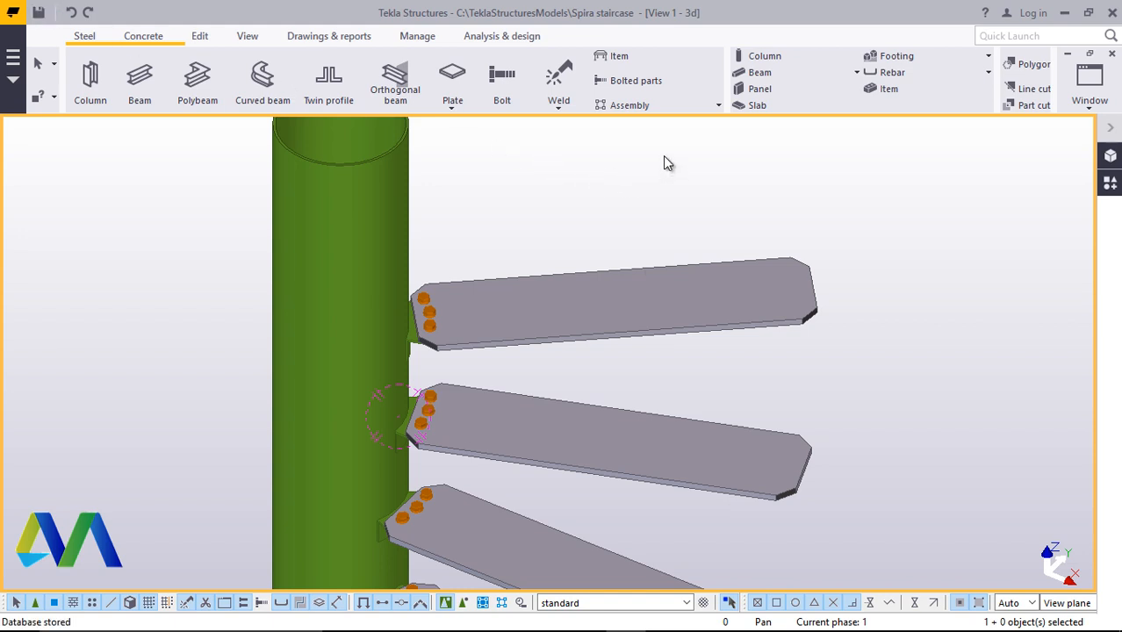
Inspect the bolted step plates and brackets around the column from several angles
left_click(411, 129)
left_click(246, 36)
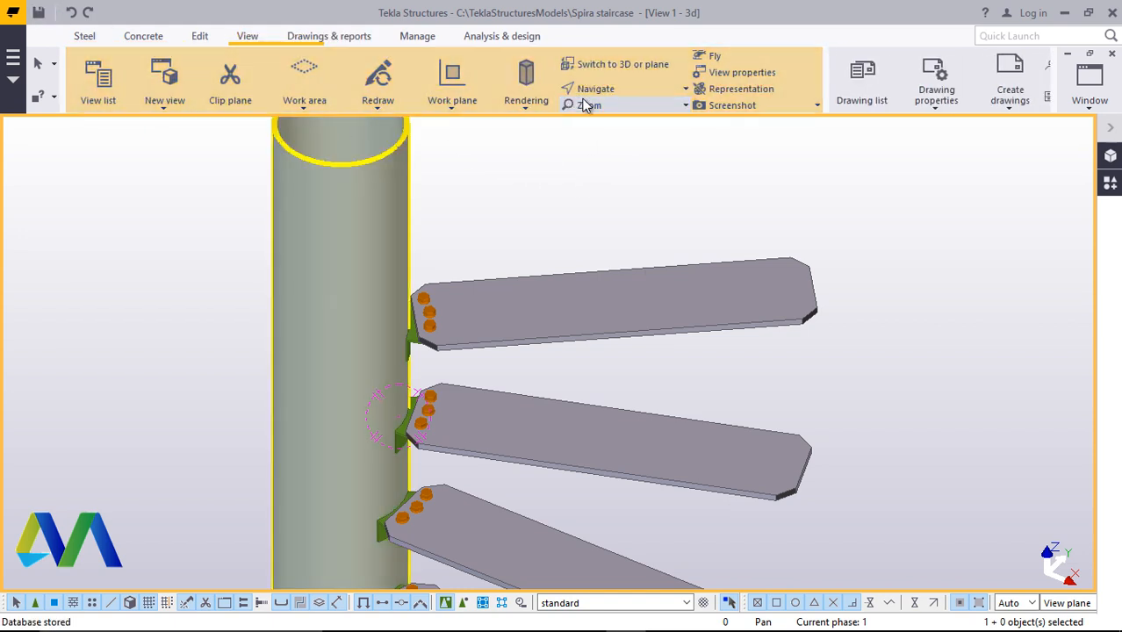
left_click(617, 91)
left_click(626, 119)
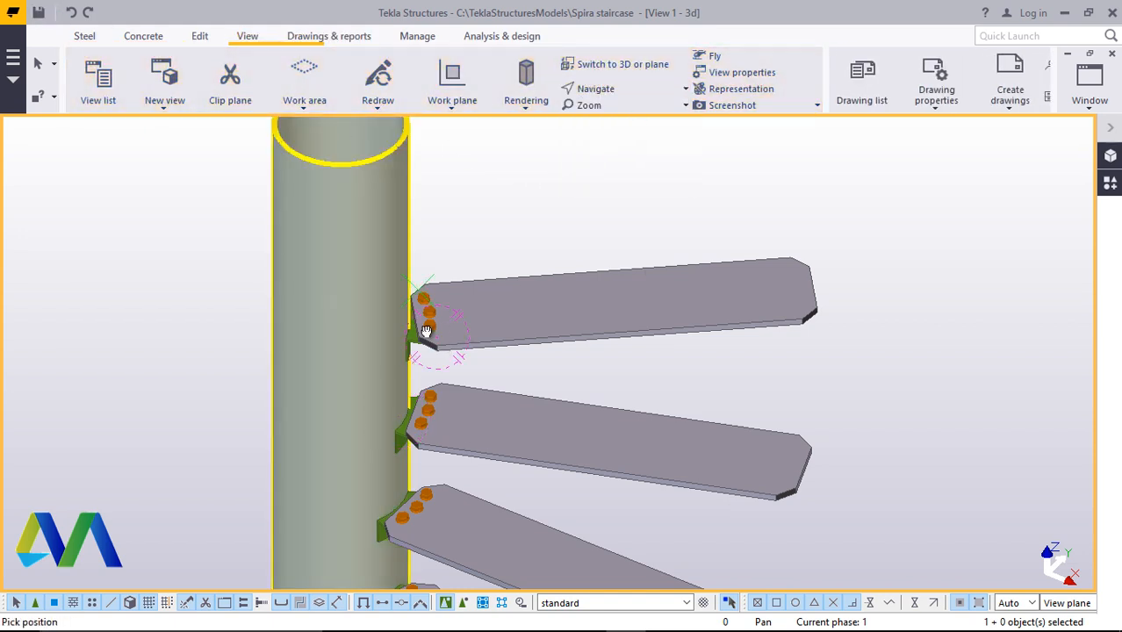
left_click_drag(427, 331, 408, 355)
scroll(427, 366, "down", 4)
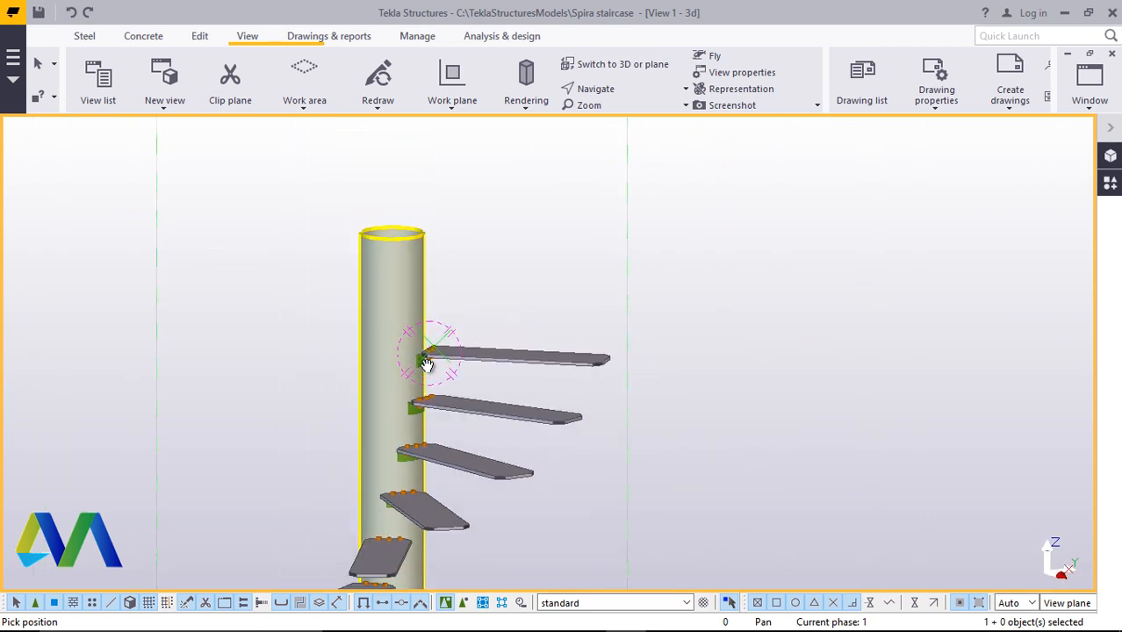
scroll(427, 366, "down", 5)
left_click_drag(409, 487, 481, 526)
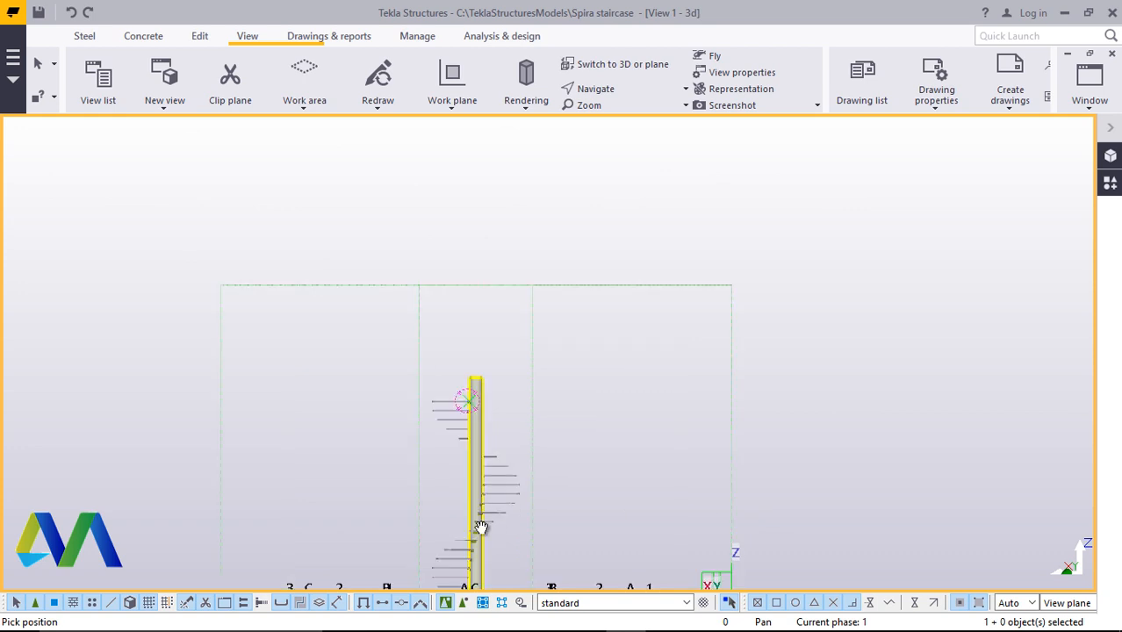
scroll(481, 527, "up", 10)
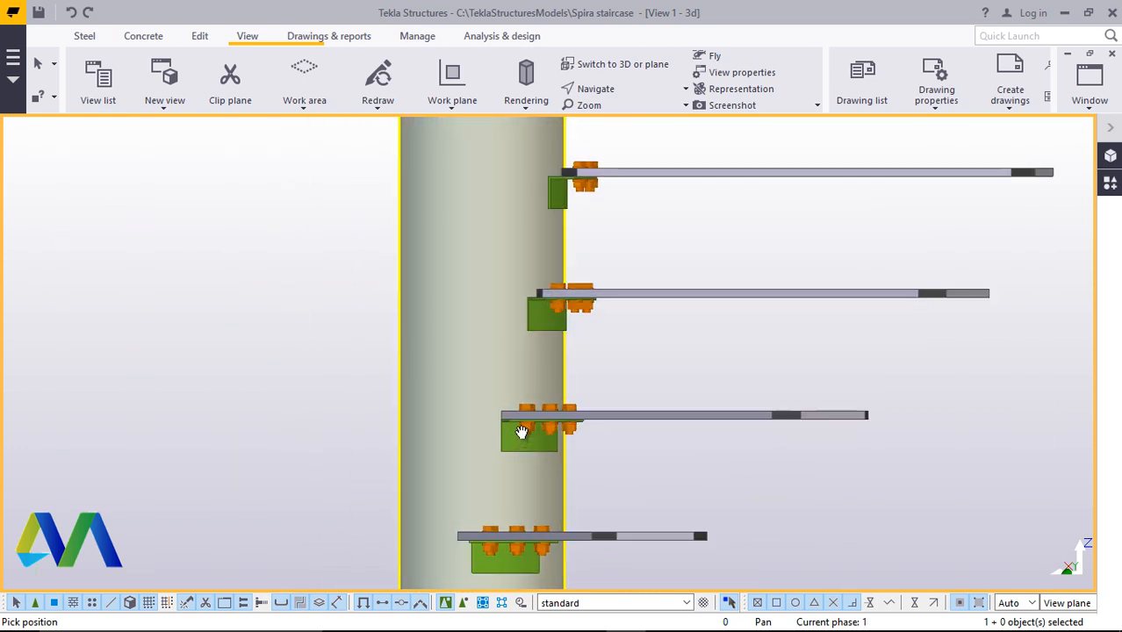
scroll(522, 431, "up", 4)
scroll(466, 376, "down", 6)
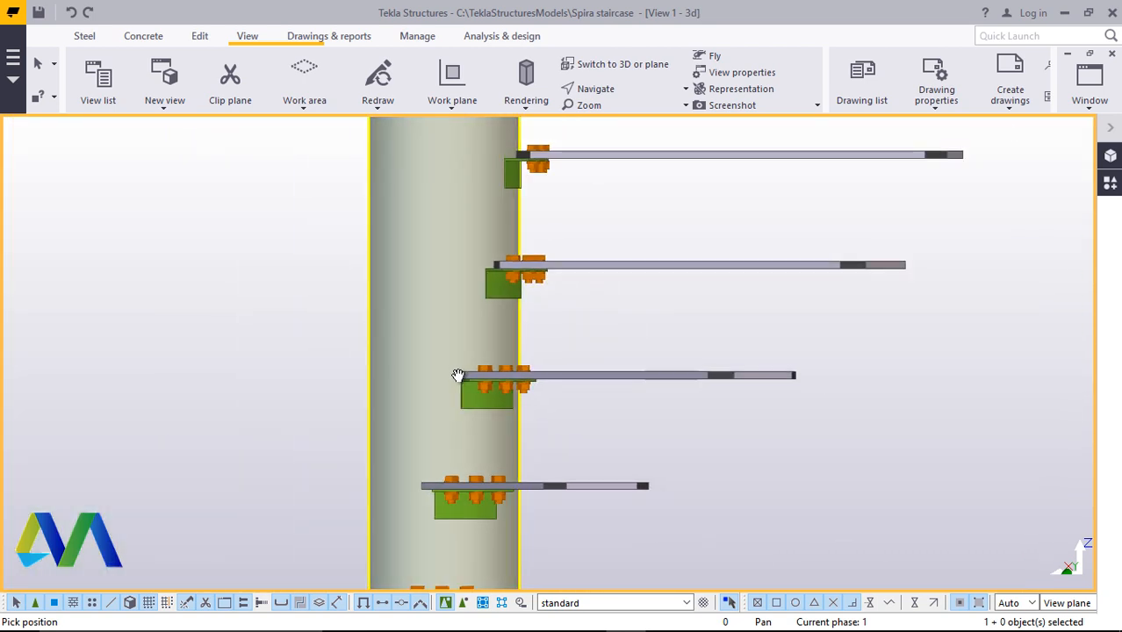
scroll(457, 375, "down", 8)
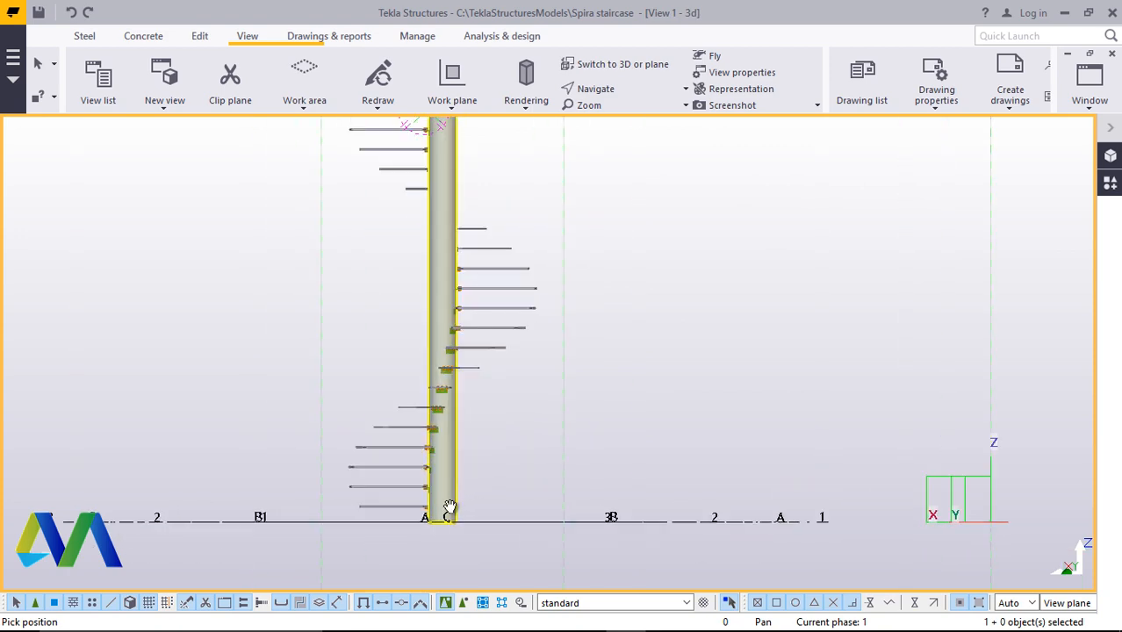
middle_click_drag(449, 507, 589, 537, "ctrl")
scroll(670, 550, "up", 5)
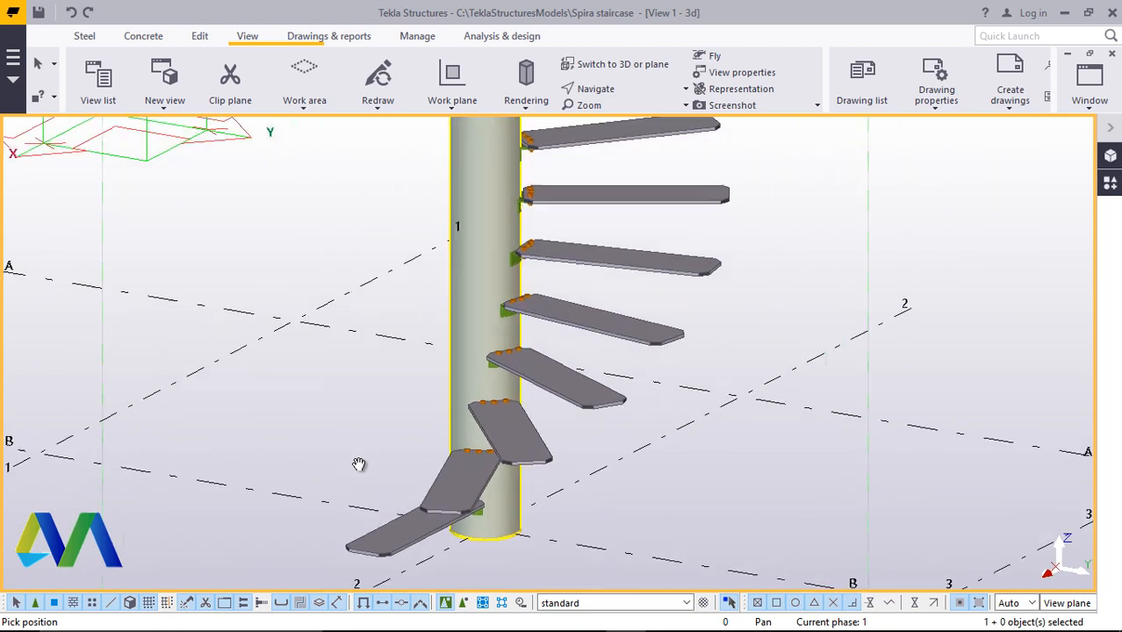
right_click(207, 263)
left_click(250, 273)
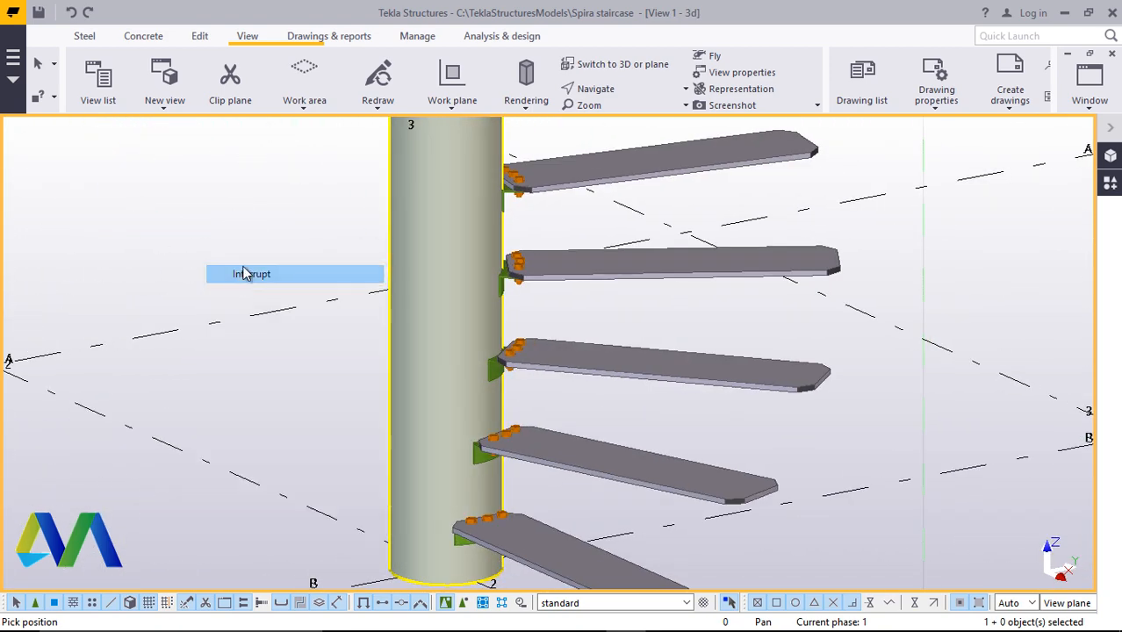
scroll(486, 365, "up", 5)
scroll(530, 367, "up", 2)
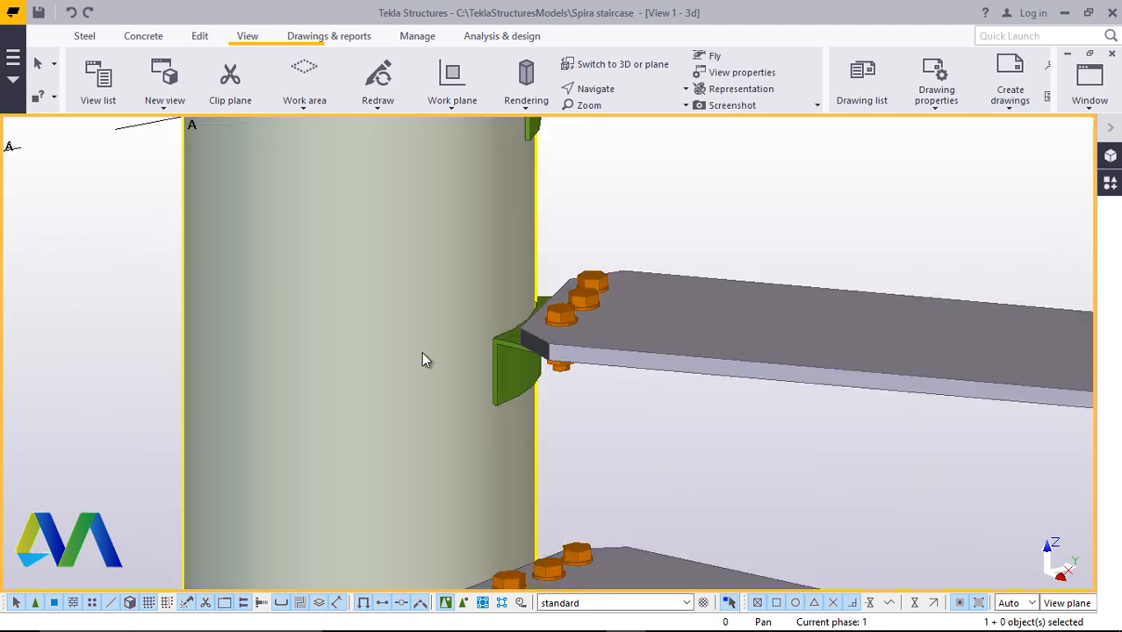
scroll(413, 364, "down", 3)
scroll(422, 365, "up", 4)
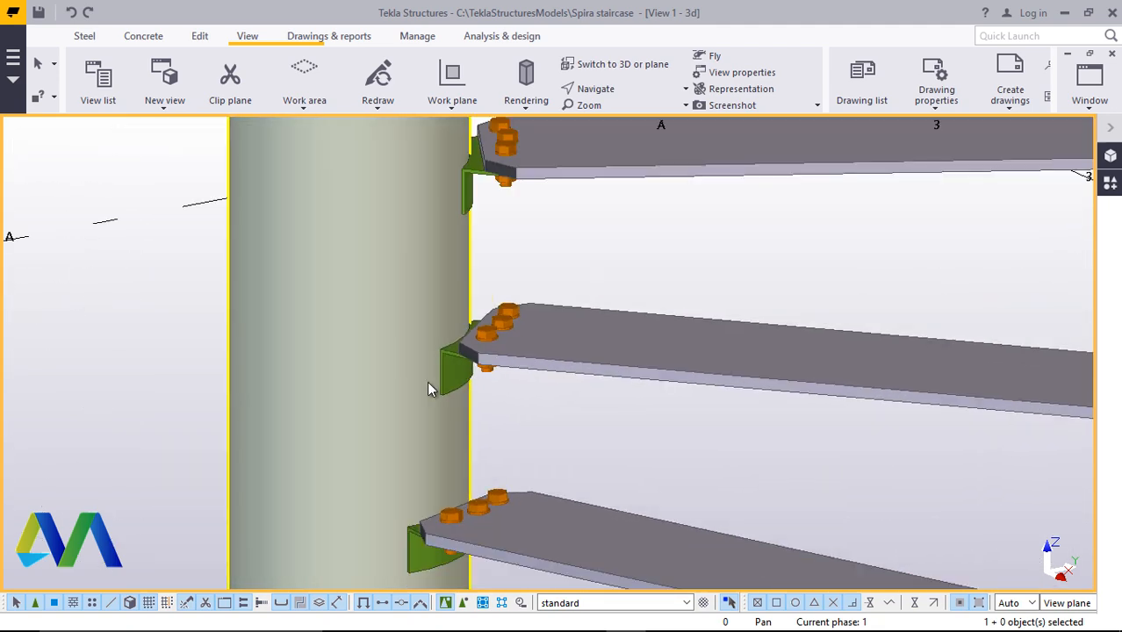
scroll(261, 378, "down", 4)
scroll(280, 336, "up", 5)
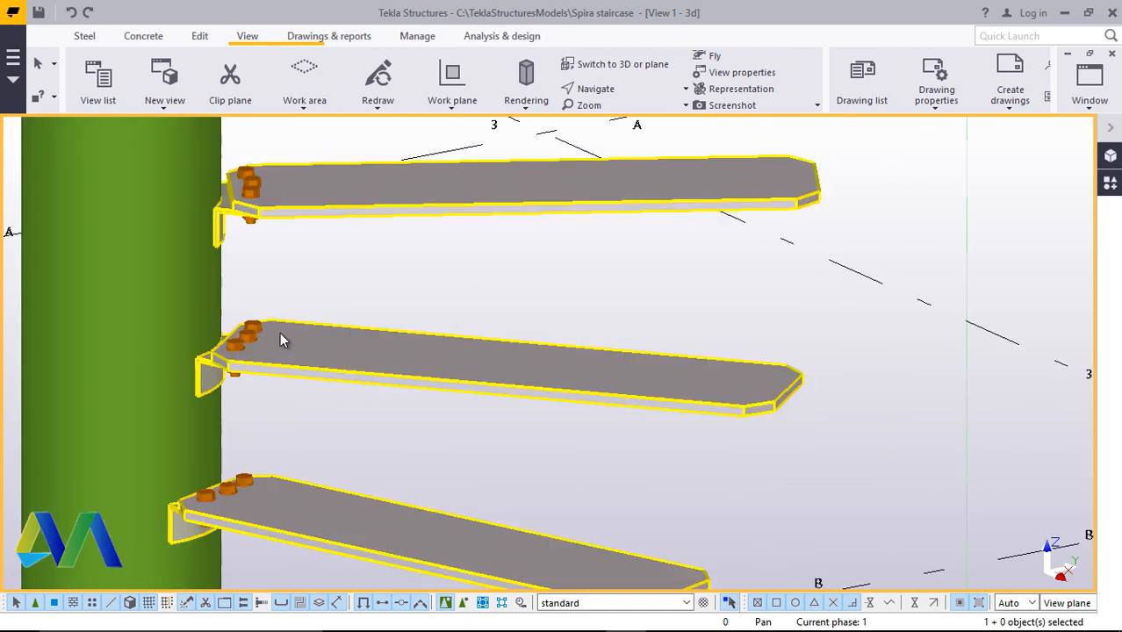
scroll(246, 350, "up", 3)
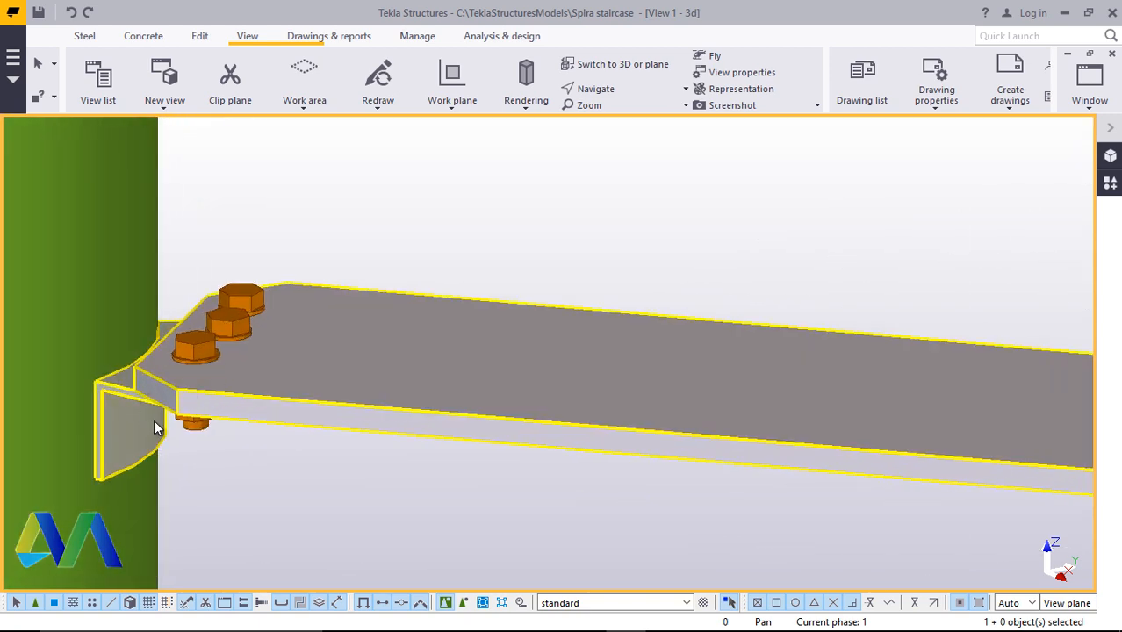
scroll(154, 419, "down", 5)
scroll(263, 369, "up", 2)
scroll(292, 364, "down", 1)
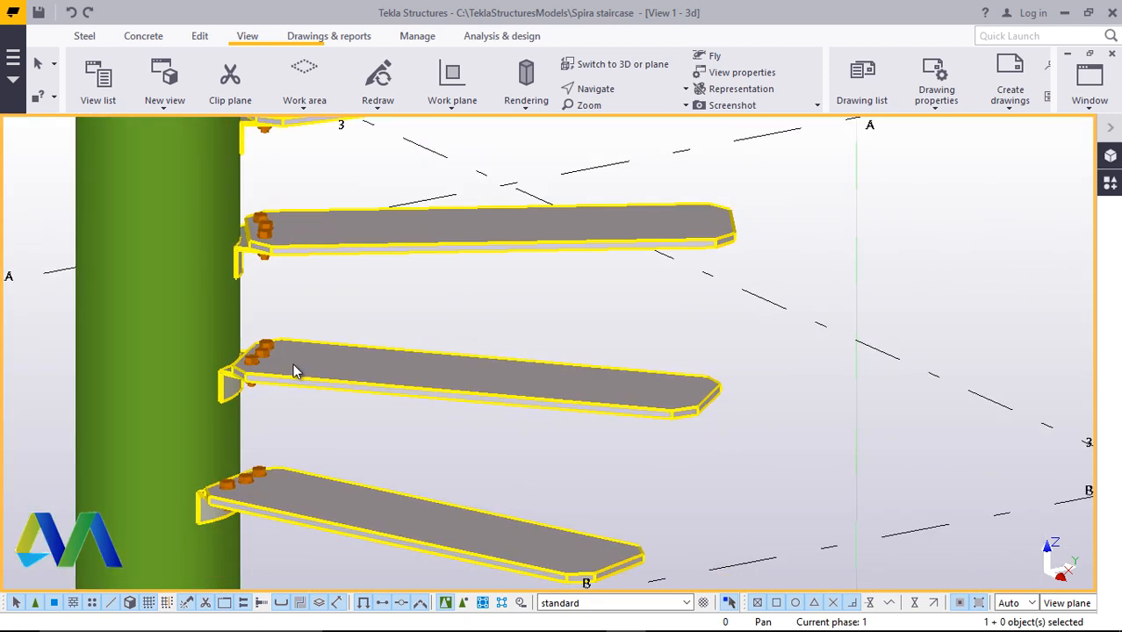
scroll(292, 364, "down", 5)
scroll(321, 490, "up", 1)
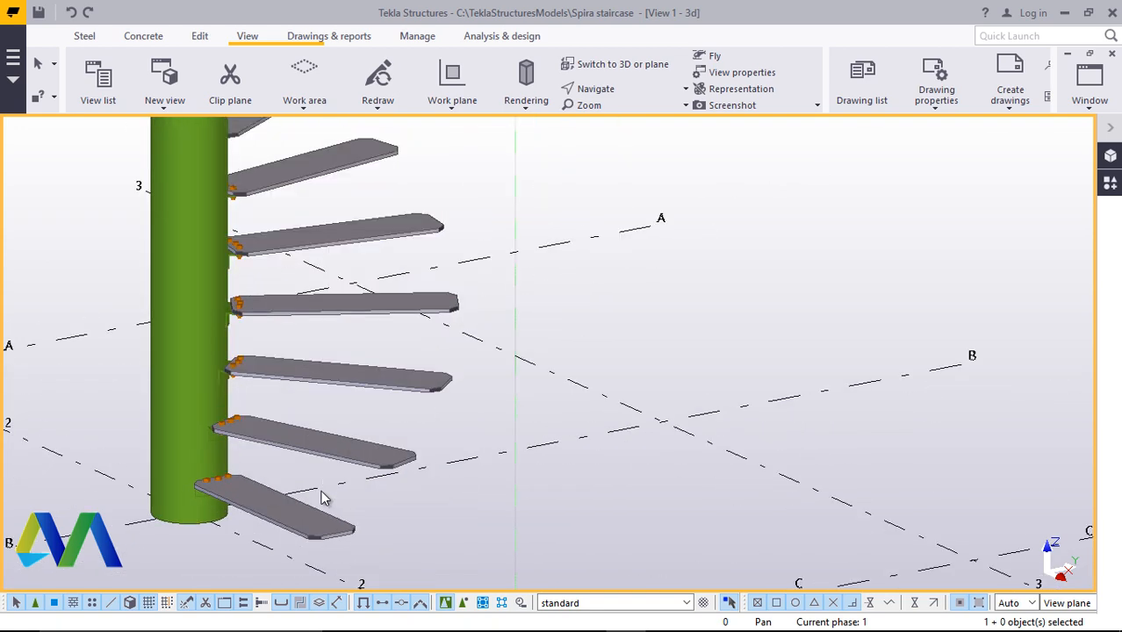
scroll(321, 496, "up", 3)
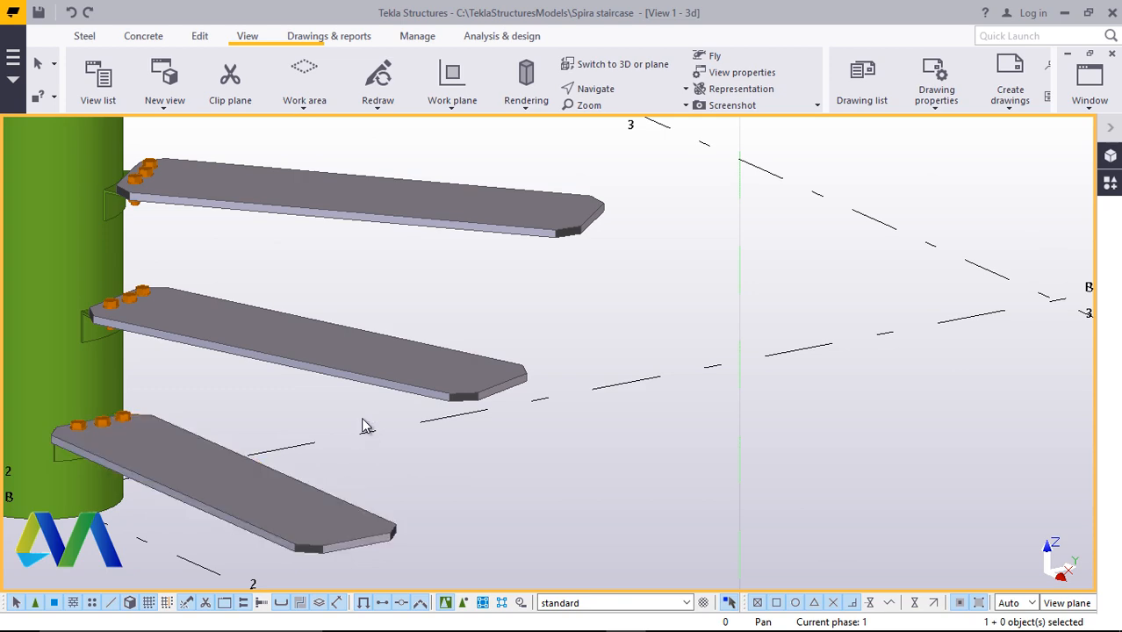
scroll(351, 482, "down", 2)
scroll(341, 470, "up", 4)
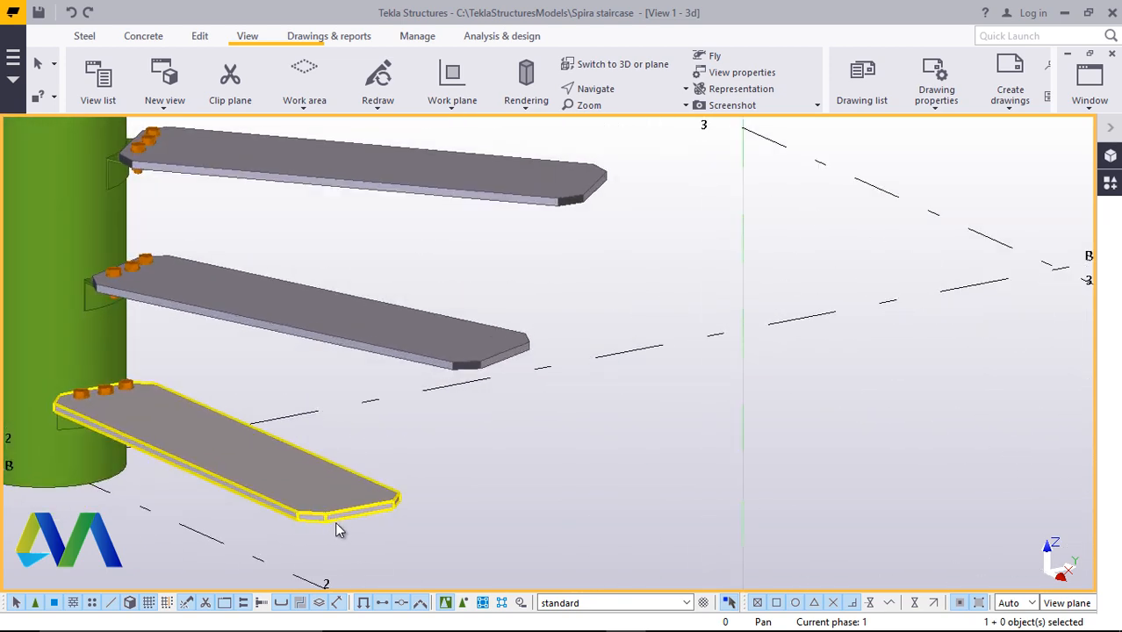
scroll(345, 534, "up", 3)
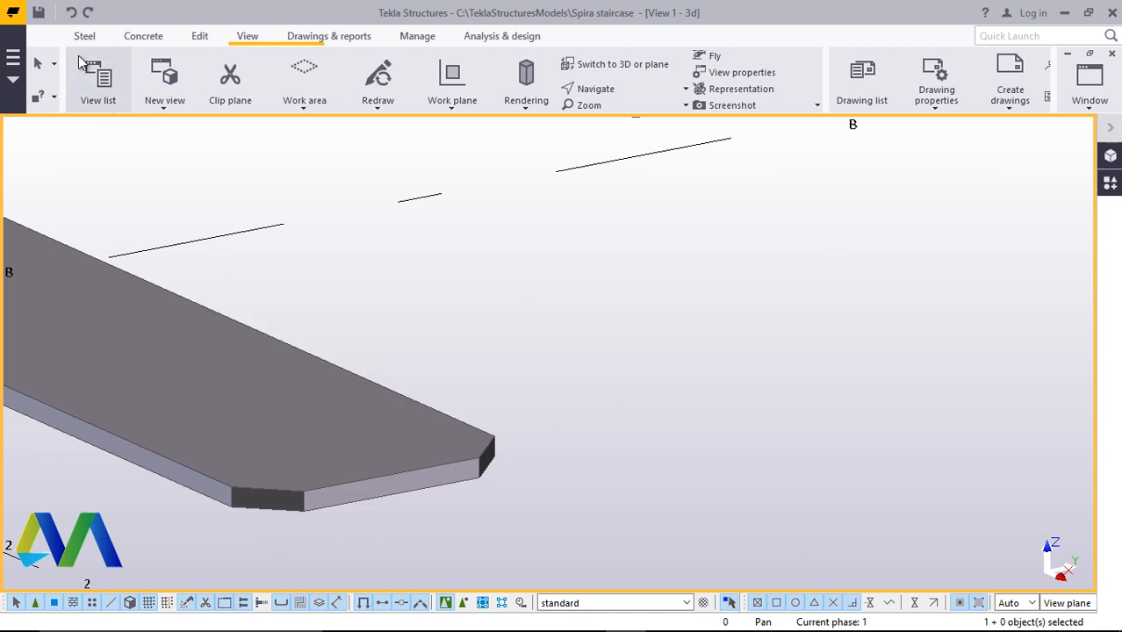
Create an 800 mm tall vertical RSA80*80*6 post at the outer end of the lowest step plate
left_click(84, 38)
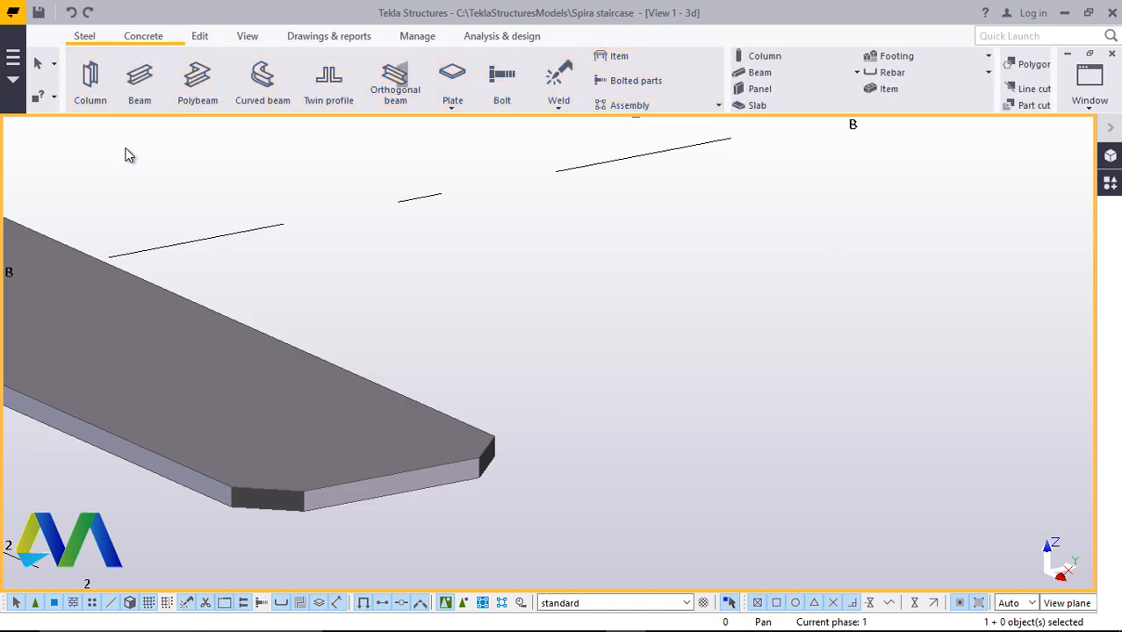
left_click(95, 95)
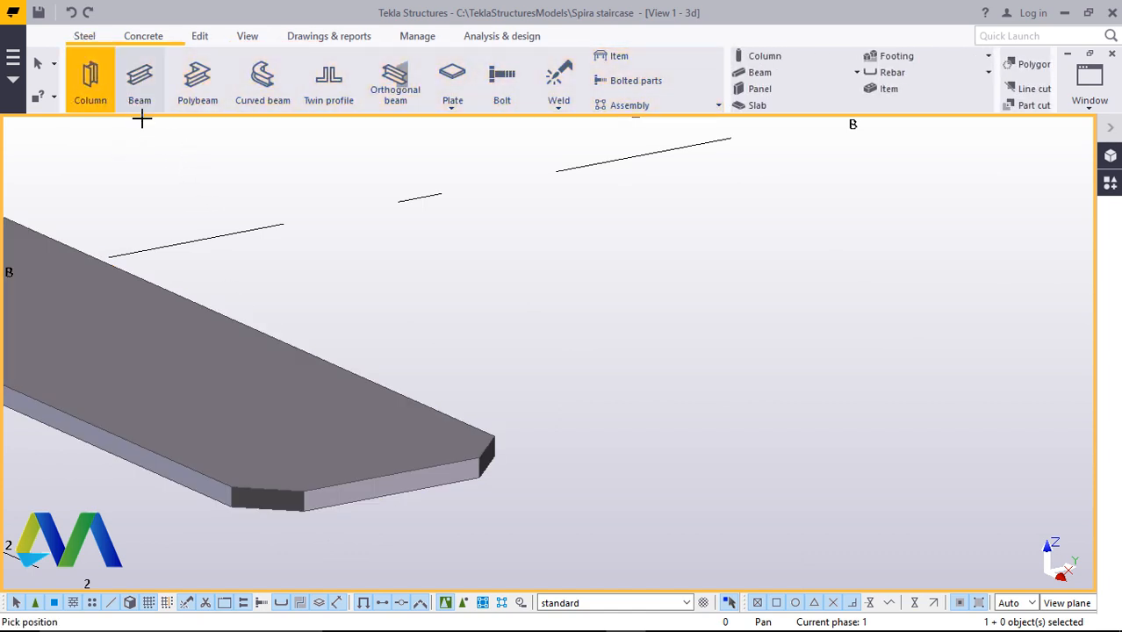
left_click(140, 79)
scroll(250, 500, "up", 3)
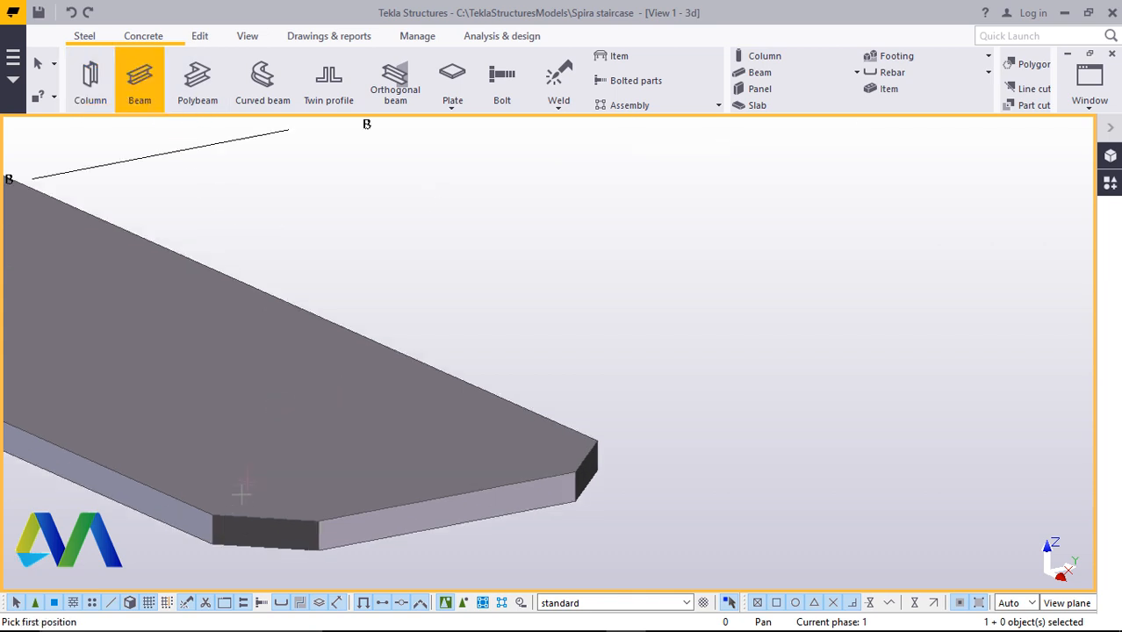
scroll(334, 535, "down", 2)
scroll(440, 544, "up", 4)
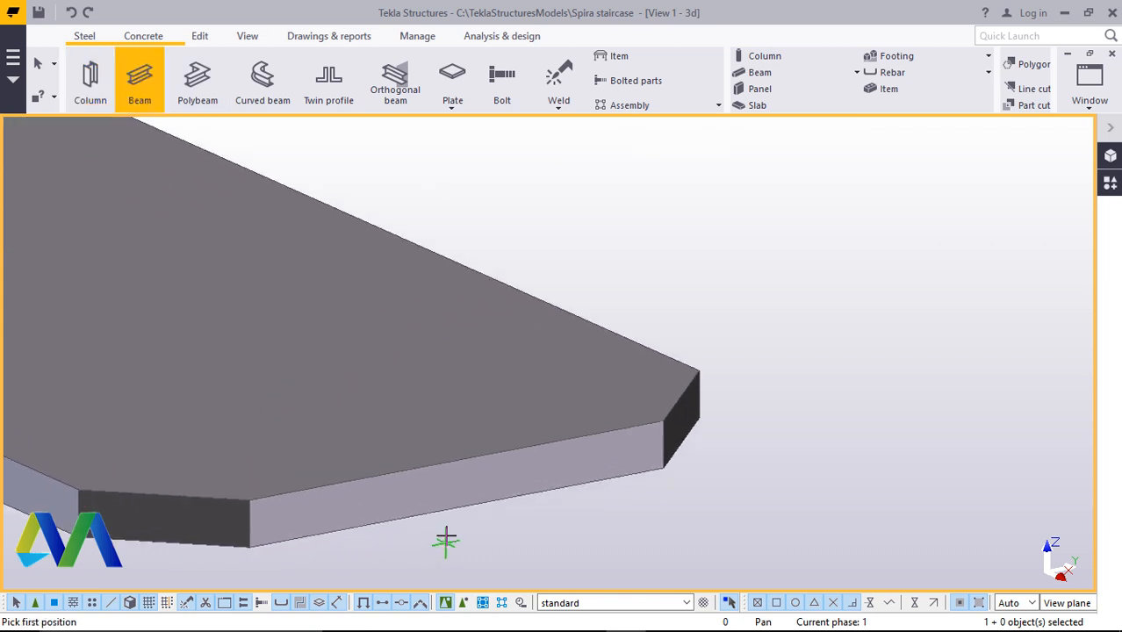
scroll(386, 496, "down", 2)
scroll(247, 525, "up", 1)
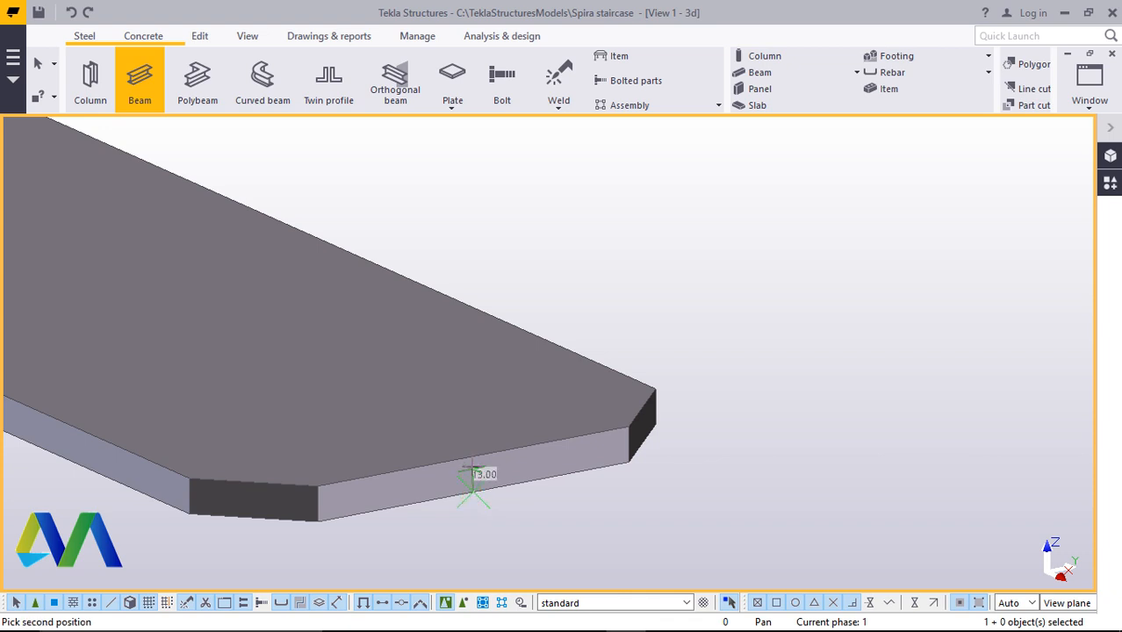
scroll(472, 460, "up", 2)
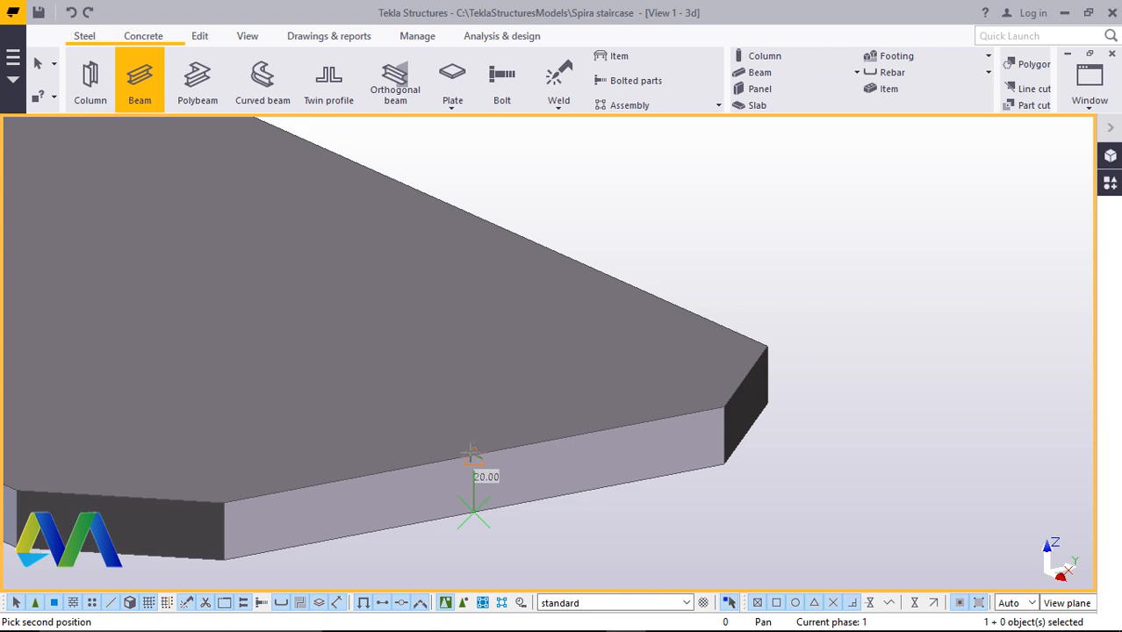
type("800")
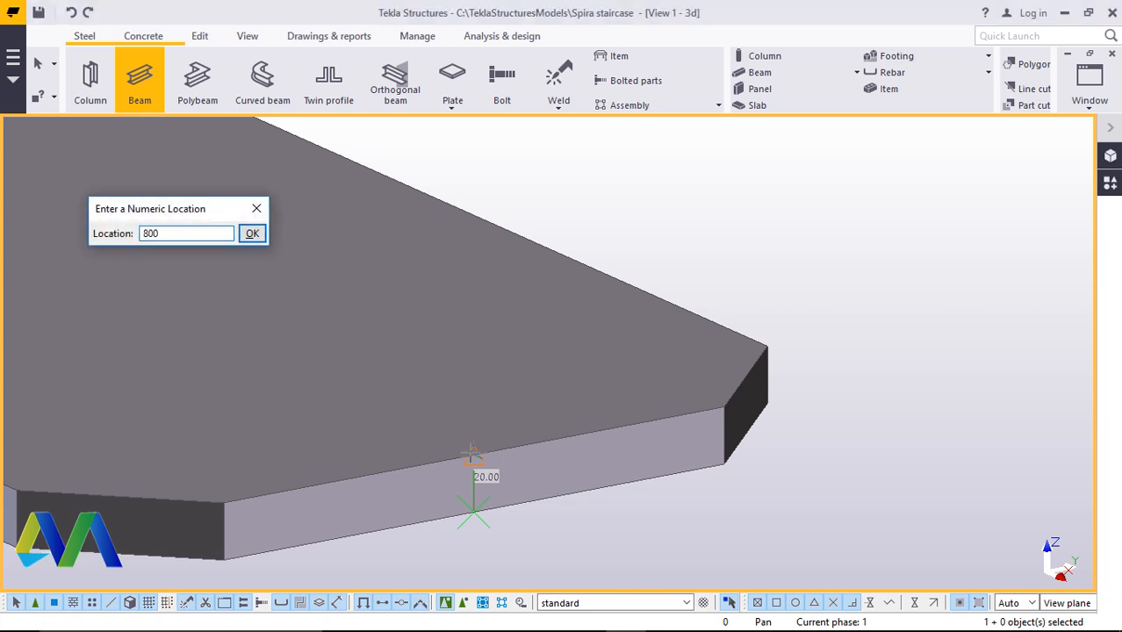
key("Return")
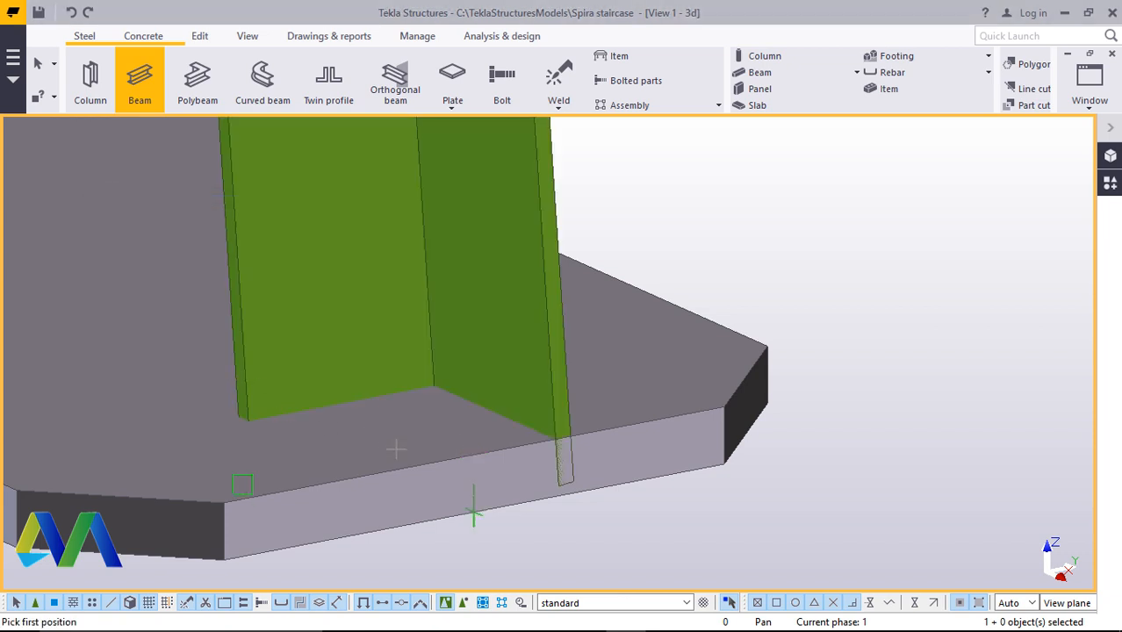
scroll(386, 456, "down", 6)
right_click(527, 338)
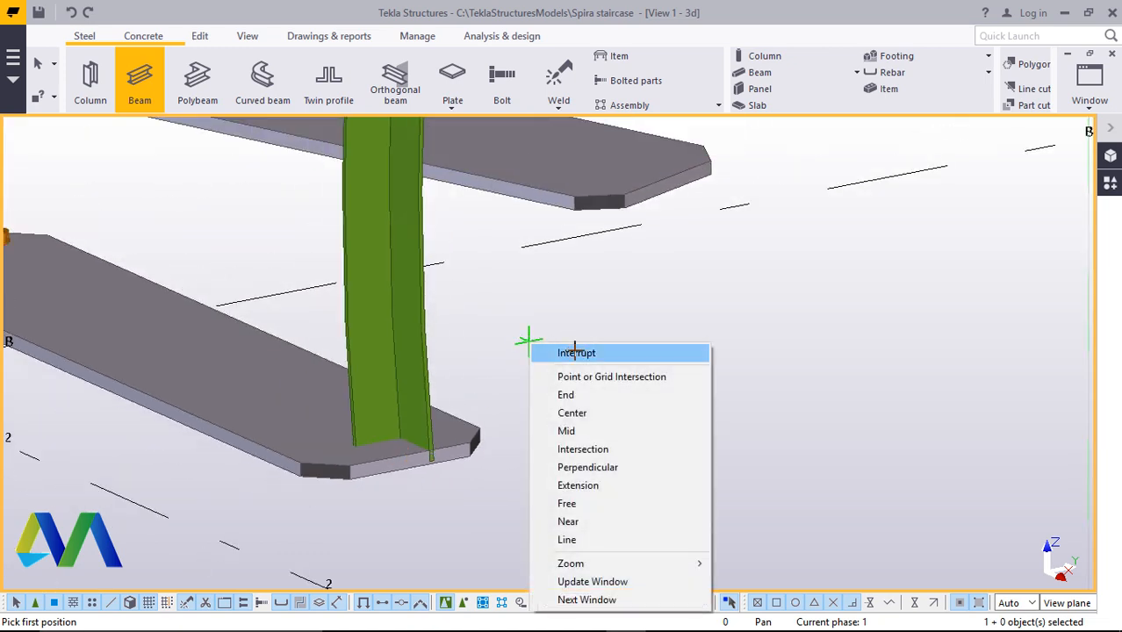
left_click(575, 352)
scroll(381, 380, "down", 3)
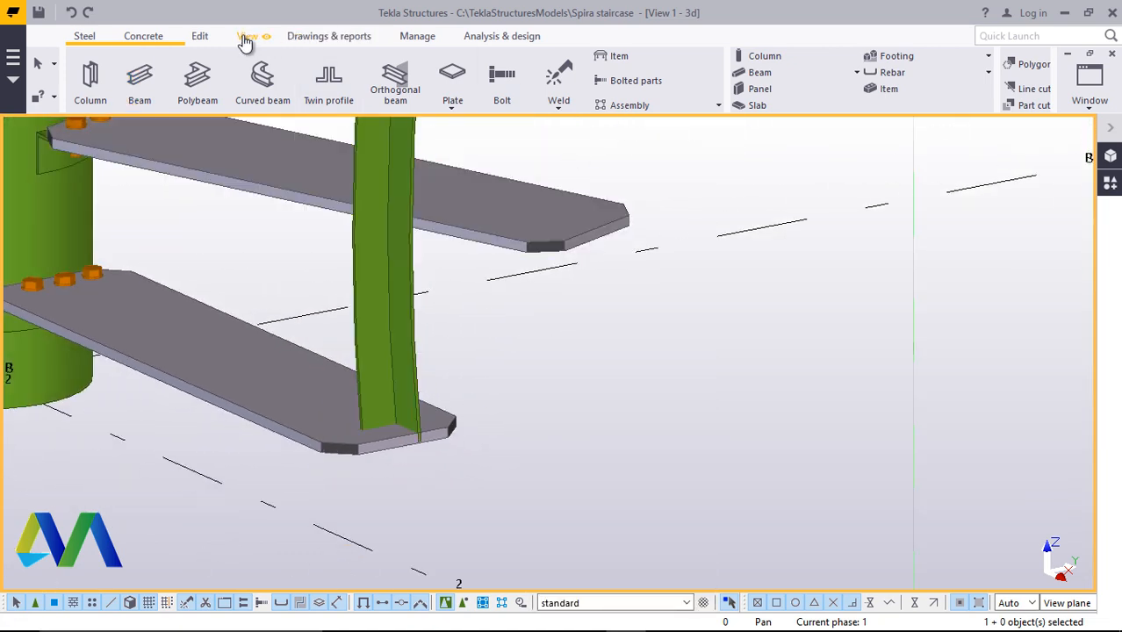
Set the post's cambering to 0 in its properties and apply the change
left_click(247, 36)
left_click(597, 89)
left_click(619, 113)
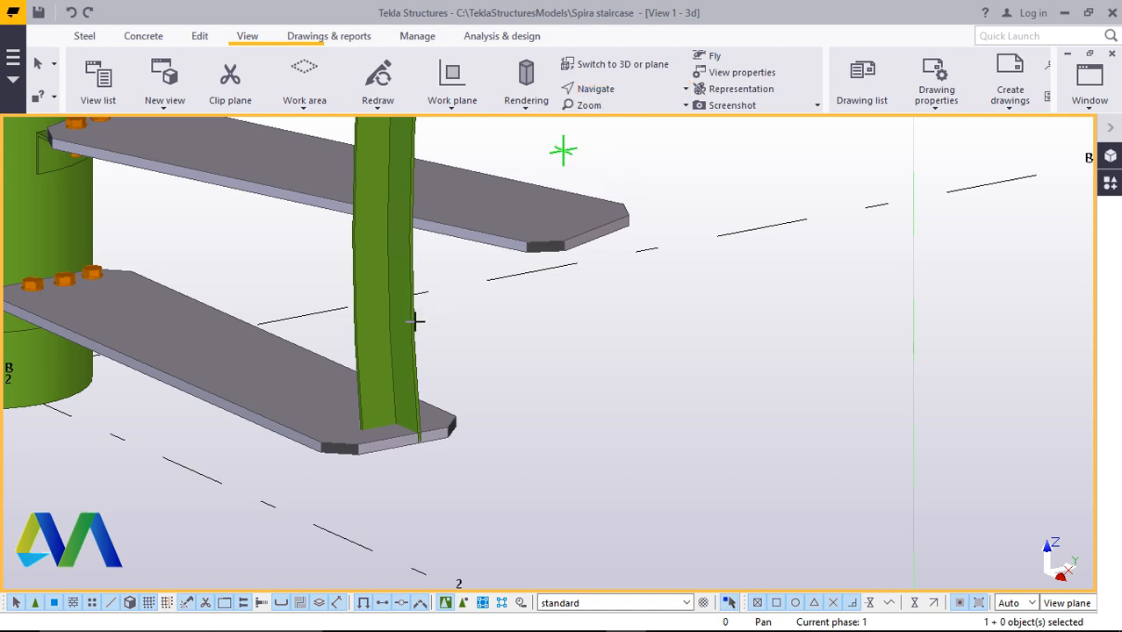
left_click_drag(414, 358, 468, 335)
right_click(498, 317)
left_click(534, 326)
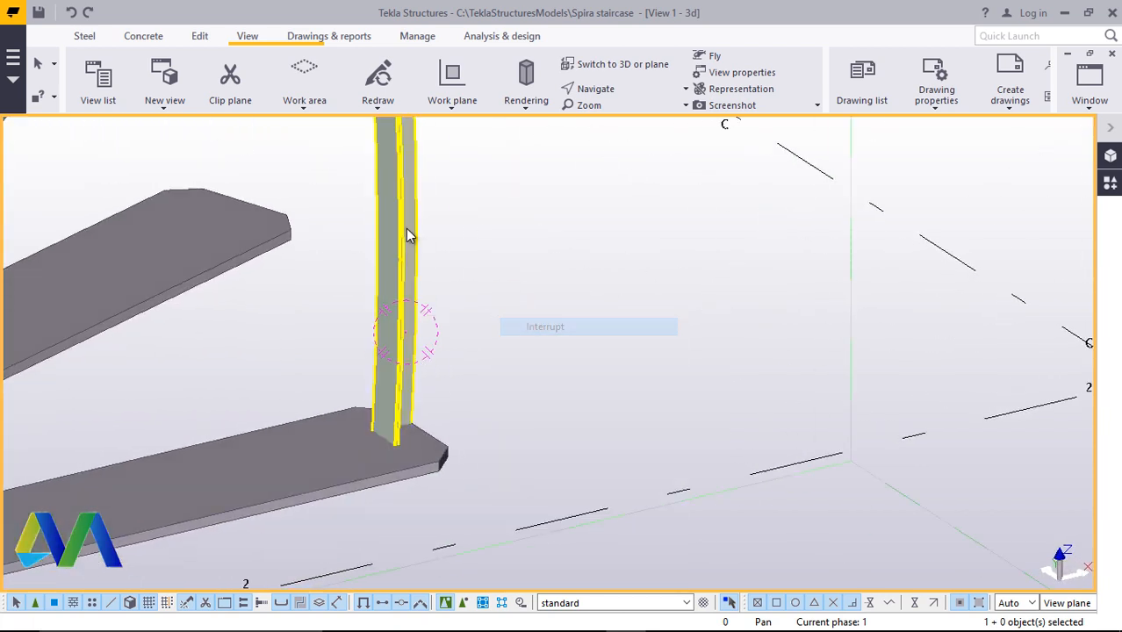
double_click(409, 236)
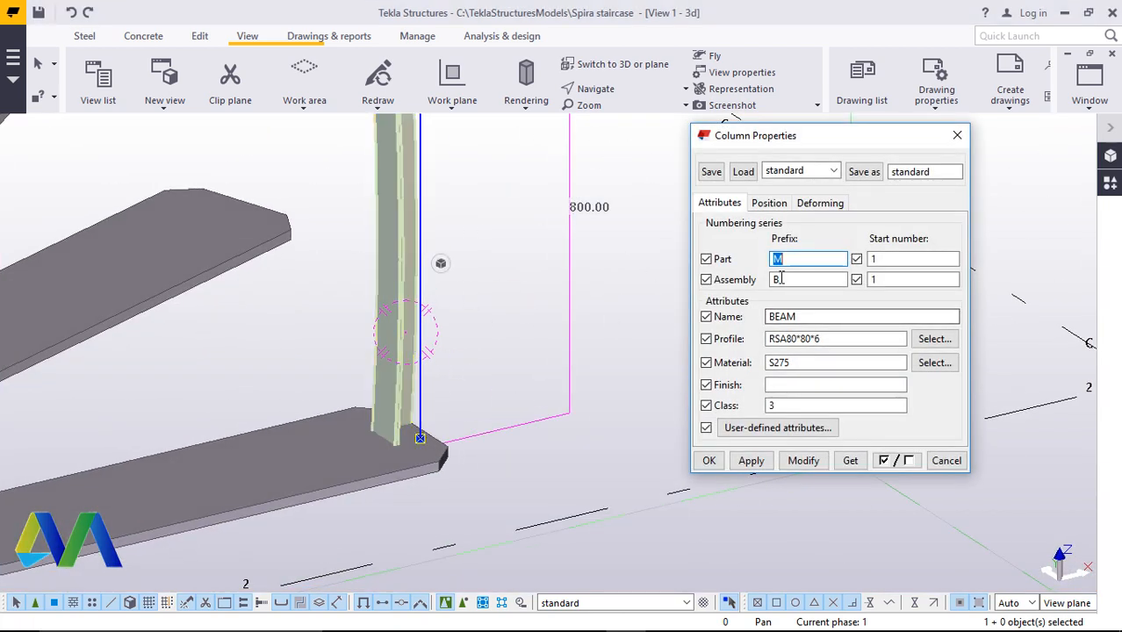
left_click(819, 203)
double_click(776, 274)
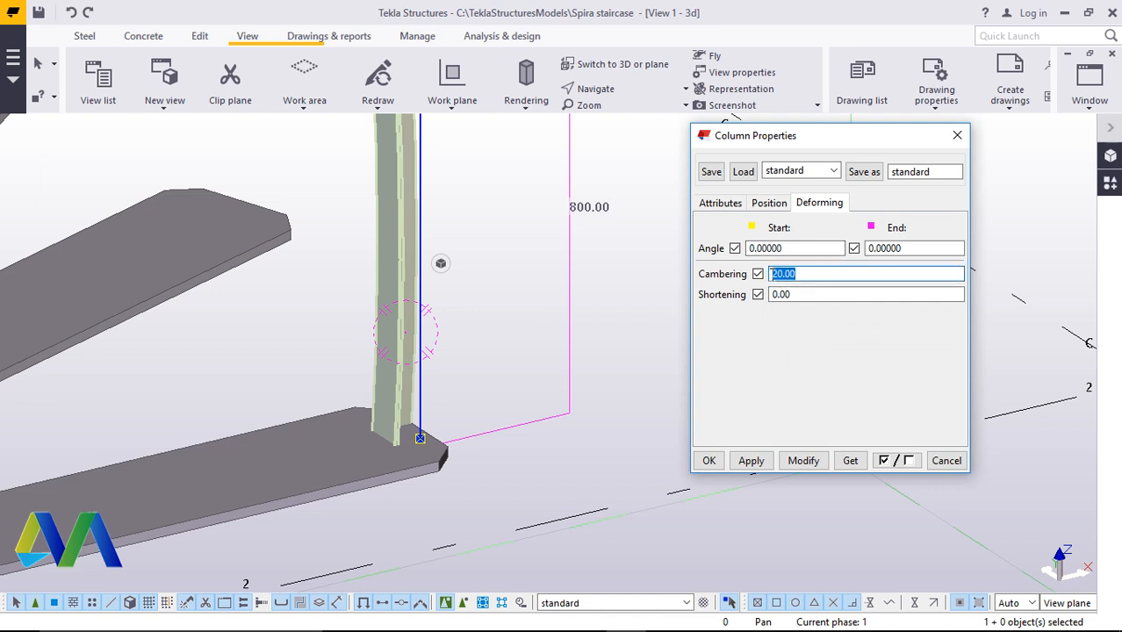
left_click(803, 460)
left_click(709, 460)
scroll(560, 468, "down", 4)
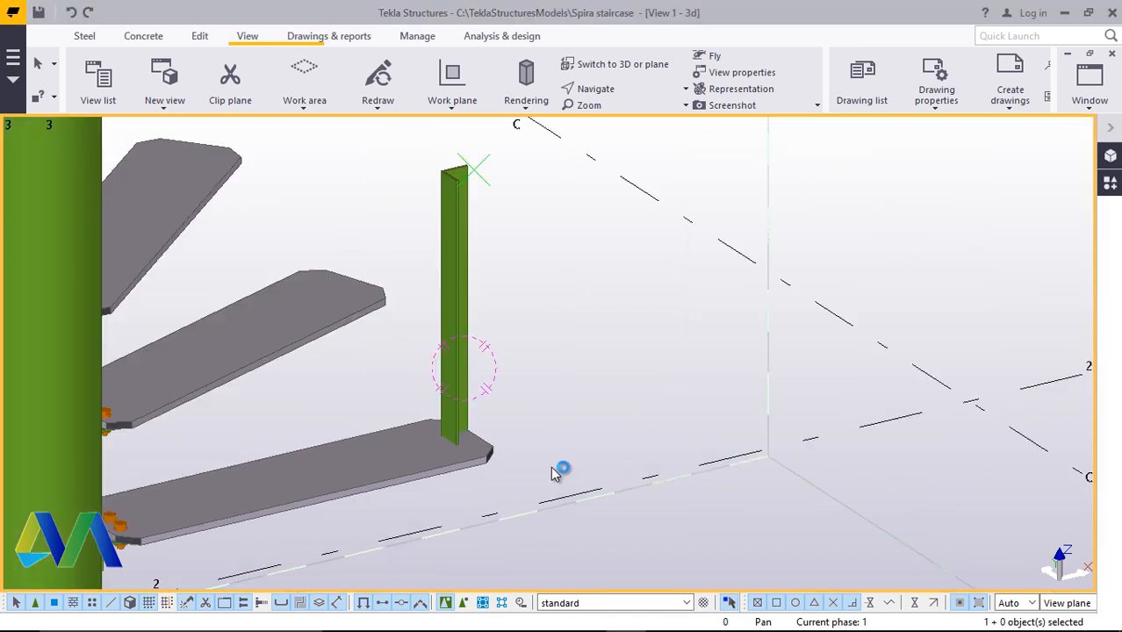
left_click(615, 98)
left_click(619, 109)
left_click(495, 426)
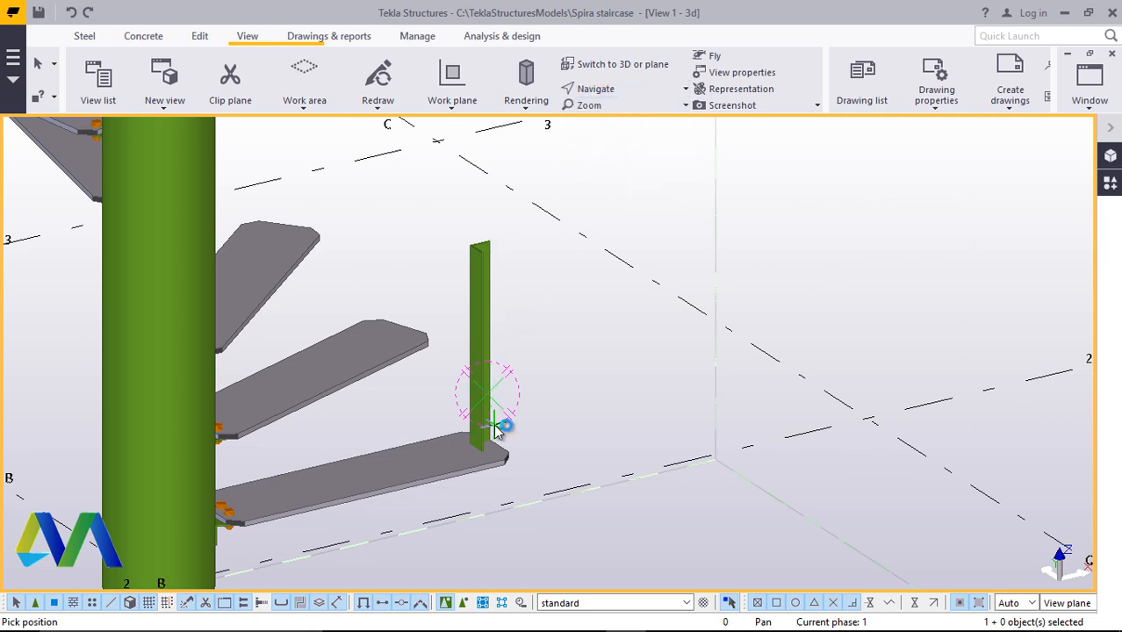
scroll(495, 436, "up", 6)
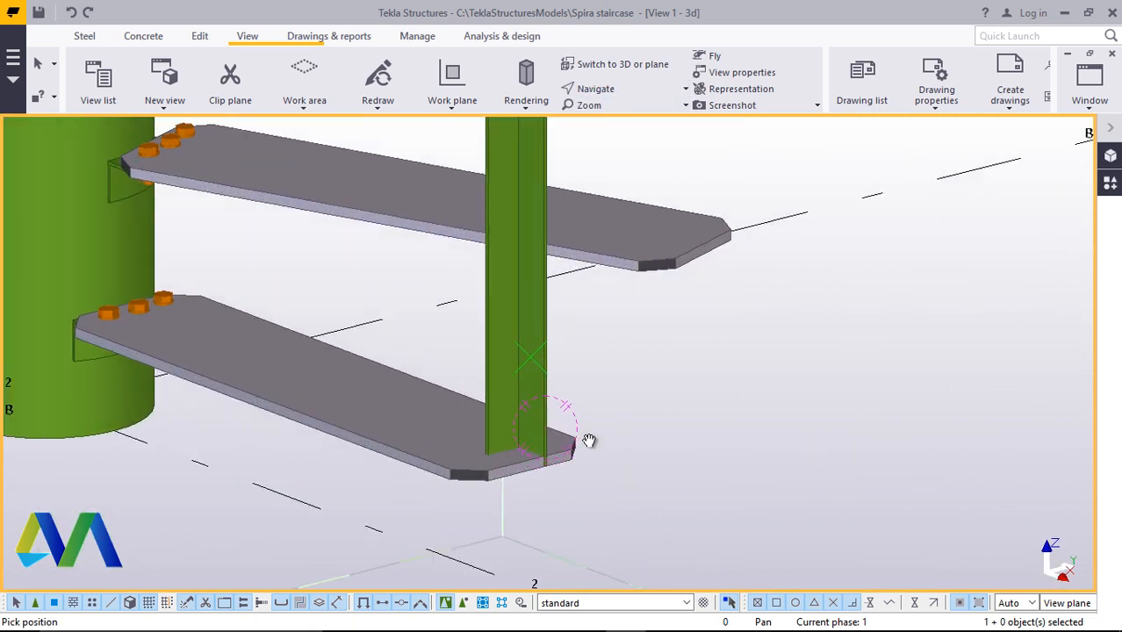
Inspect the post at the outer end of the lowest step plate and open its properties
scroll(535, 469, "up", 2)
scroll(527, 466, "down", 2)
scroll(527, 465, "up", 4)
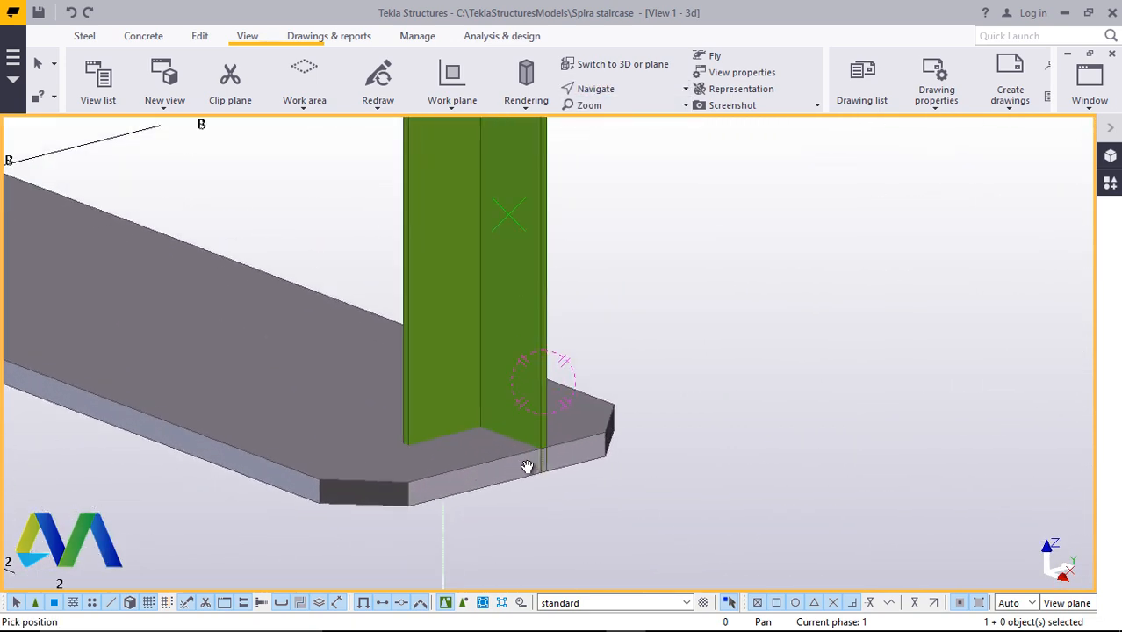
scroll(518, 468, "down", 6)
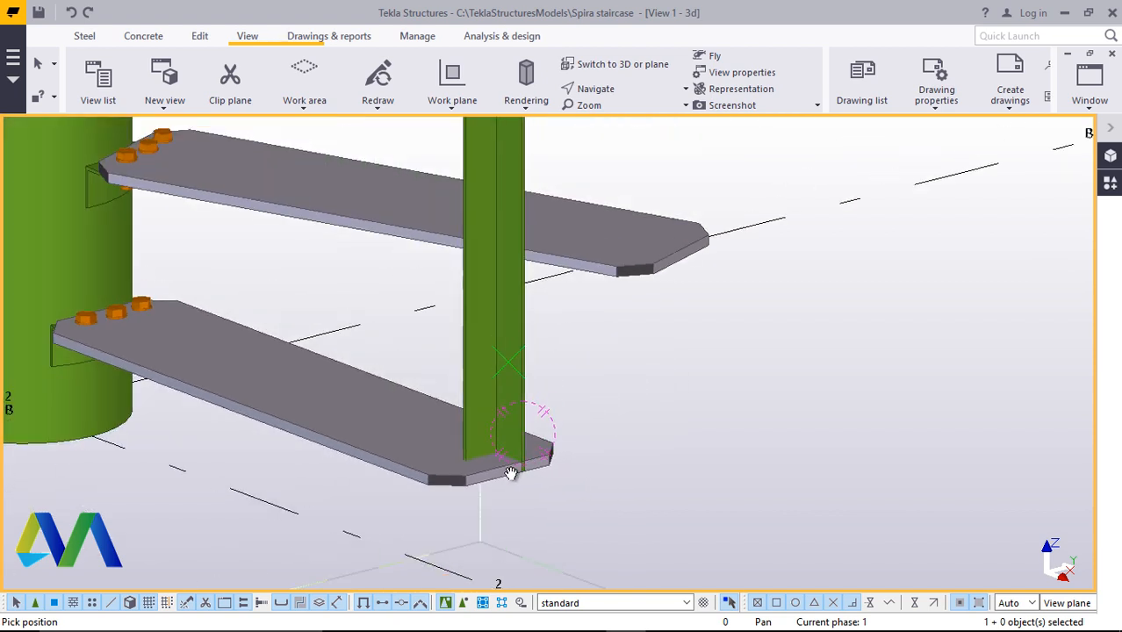
scroll(514, 458, "up", 3)
right_click(622, 291)
left_click(651, 299)
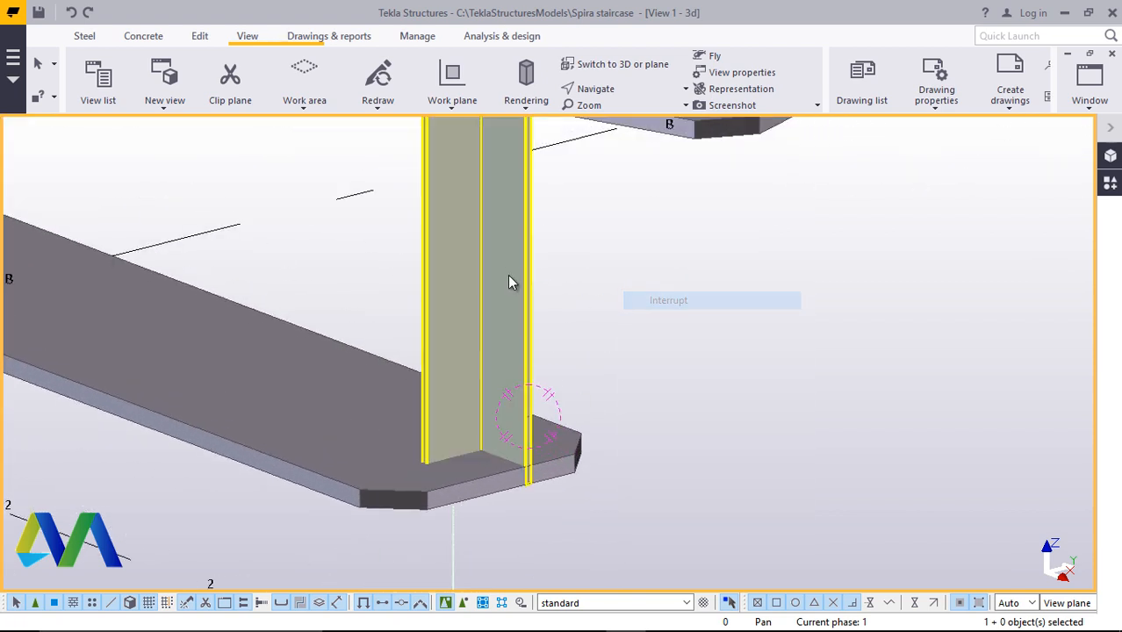
double_click(506, 277)
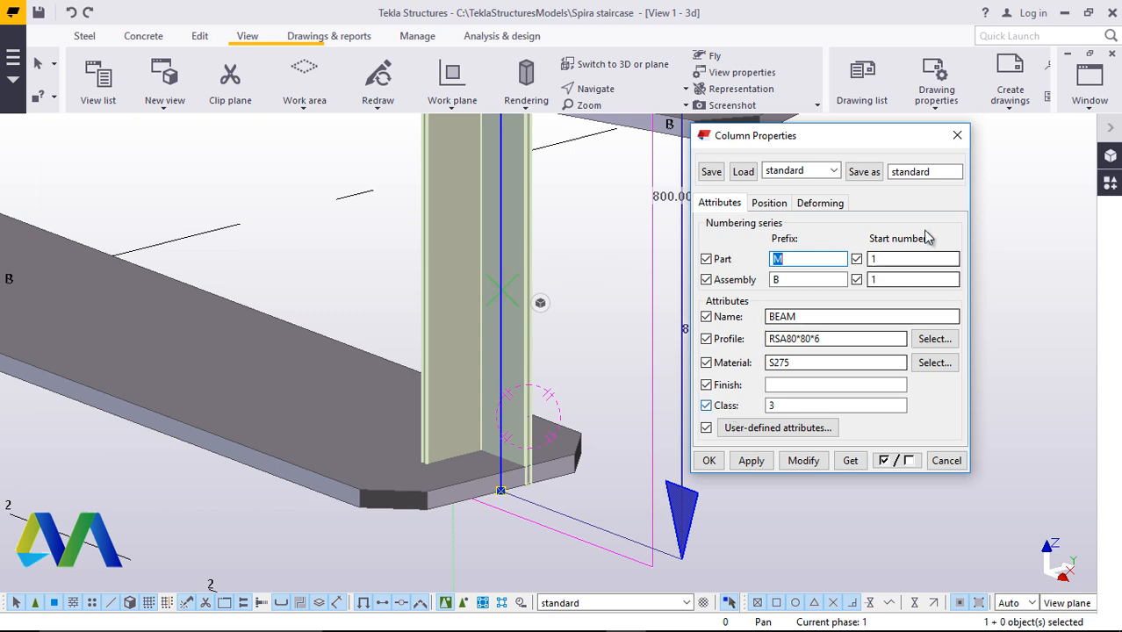
left_click(956, 136)
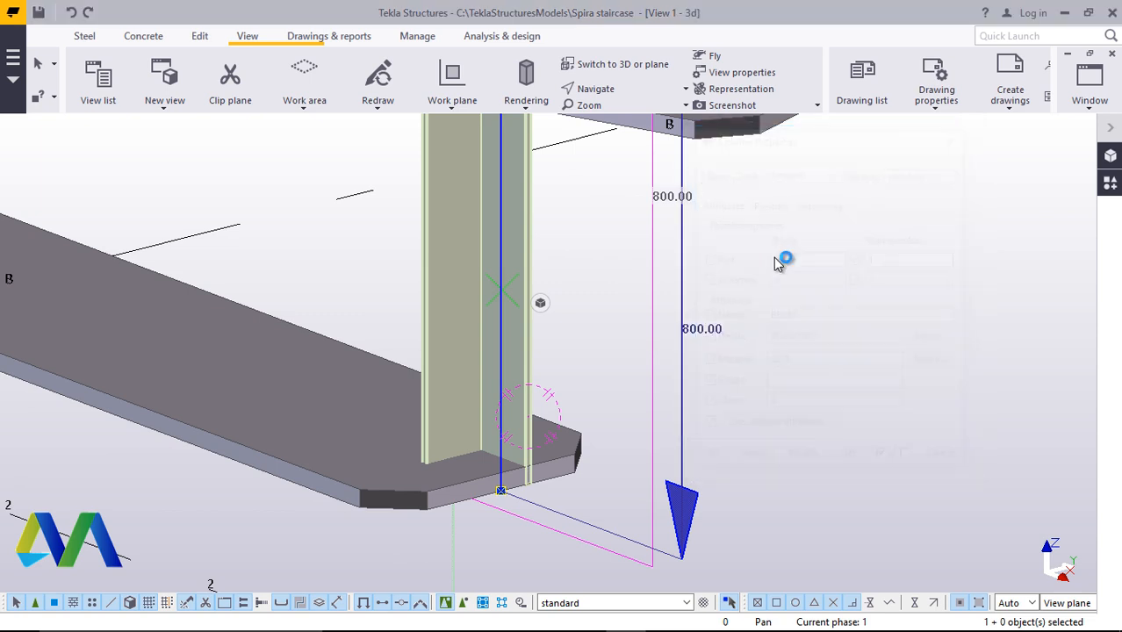
scroll(491, 457, "up", 4)
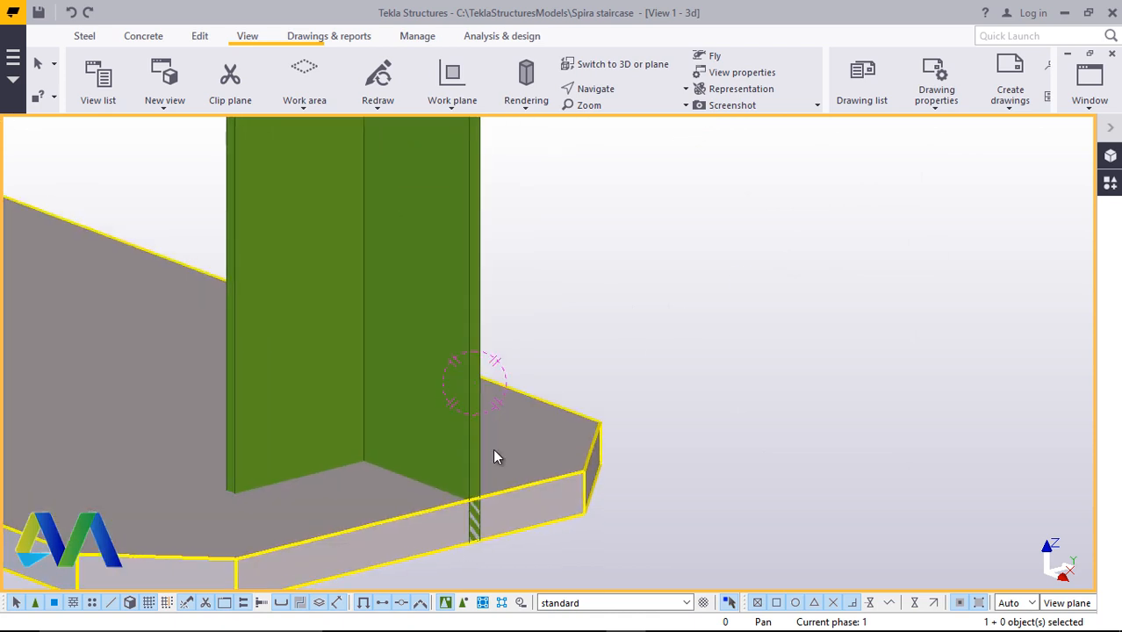
Set the post's horizontal position to Right and apply the change
double_click(473, 325)
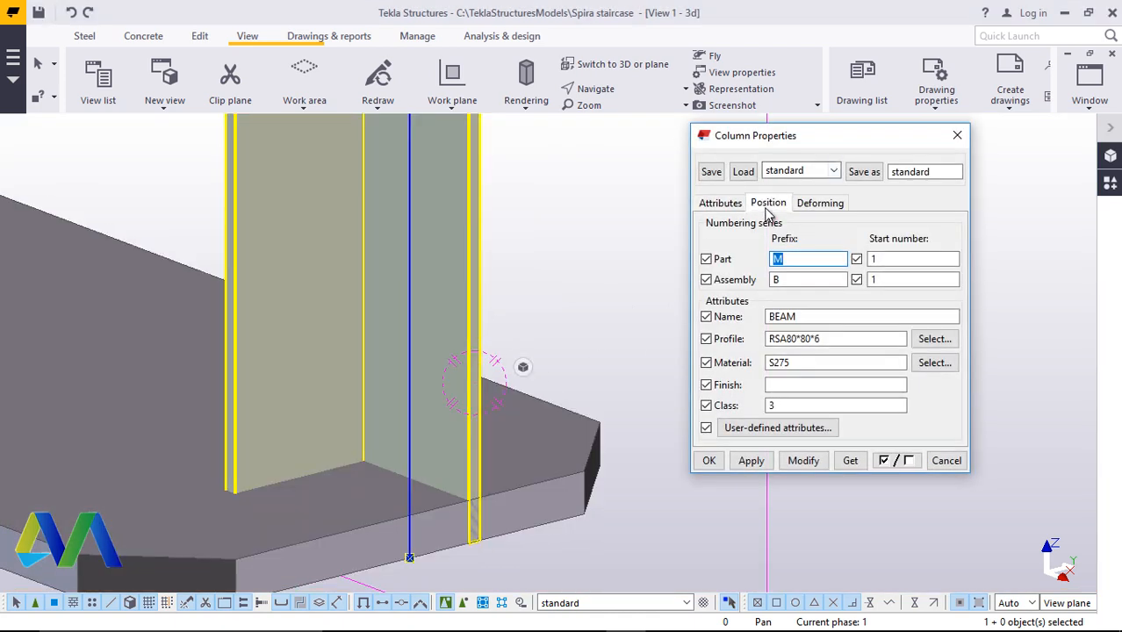
left_click(768, 203)
left_click(818, 296)
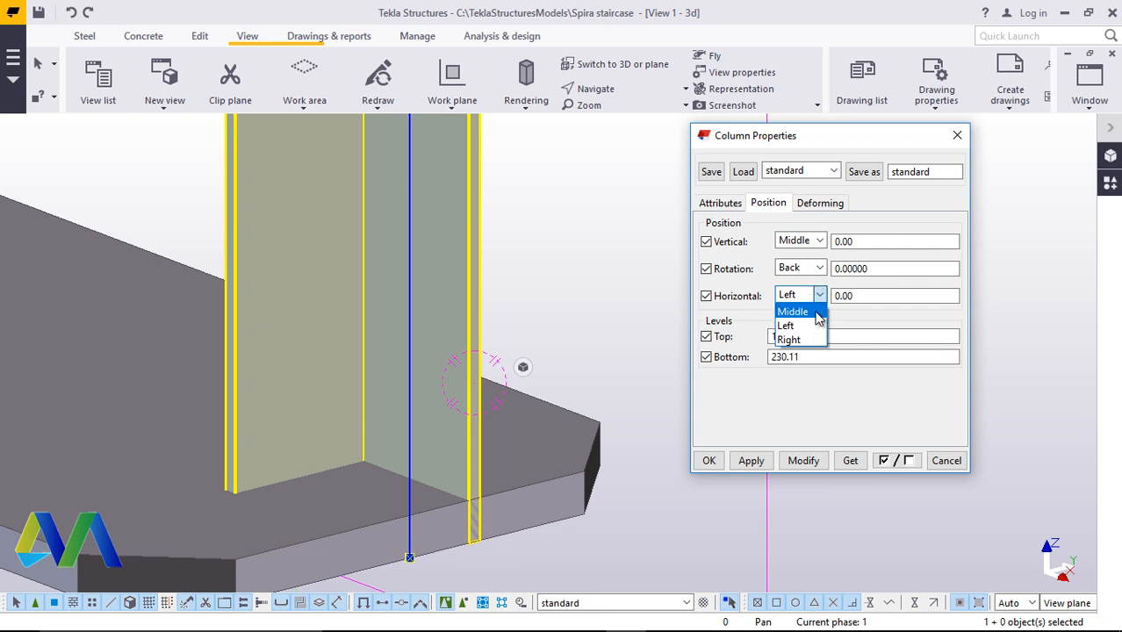
left_click(813, 313)
left_click(803, 460)
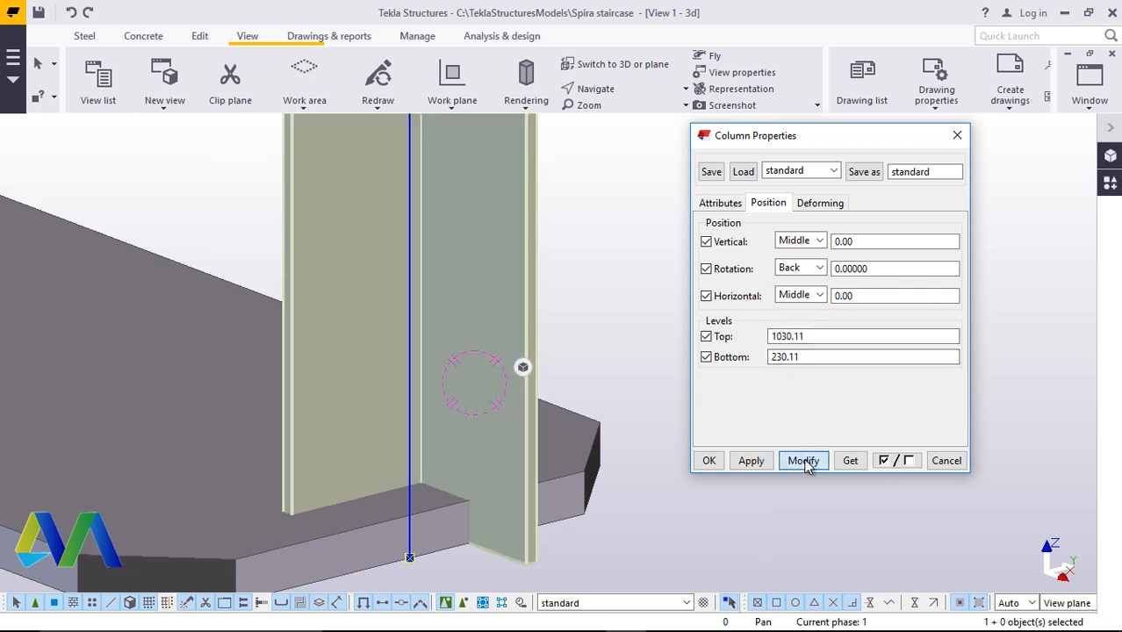
left_click(819, 296)
left_click(809, 338)
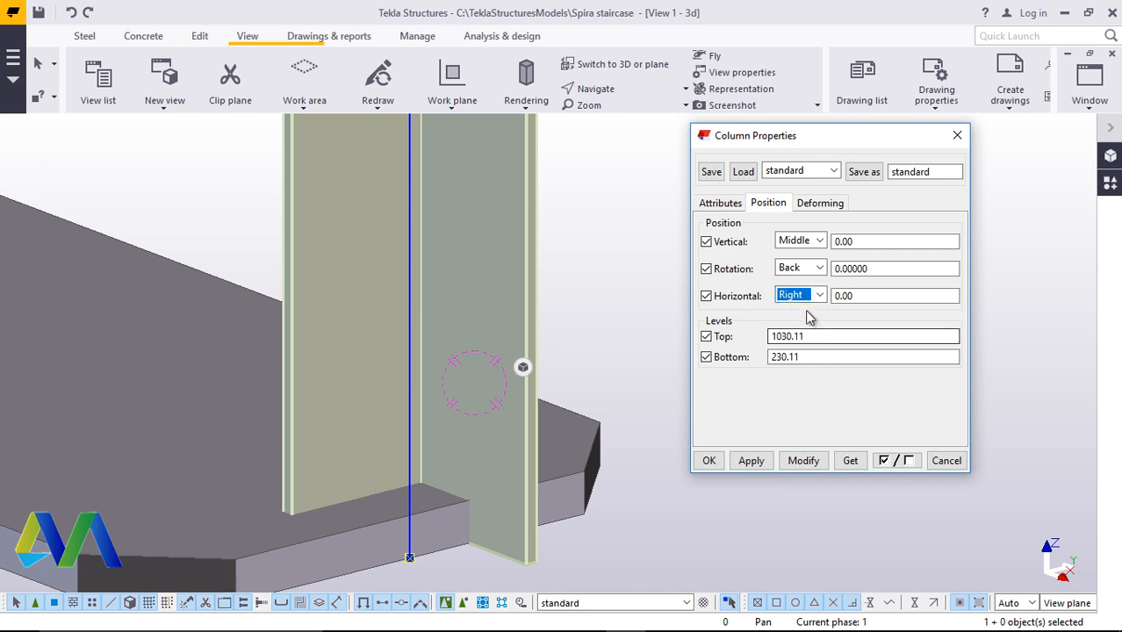
left_click(803, 460)
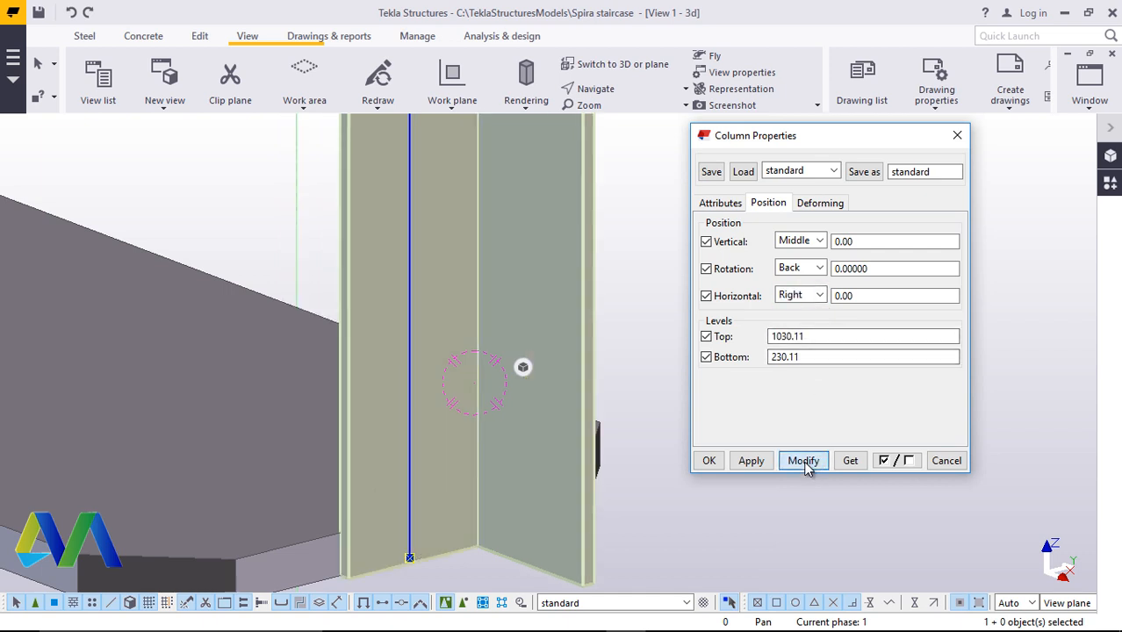
left_click(818, 296)
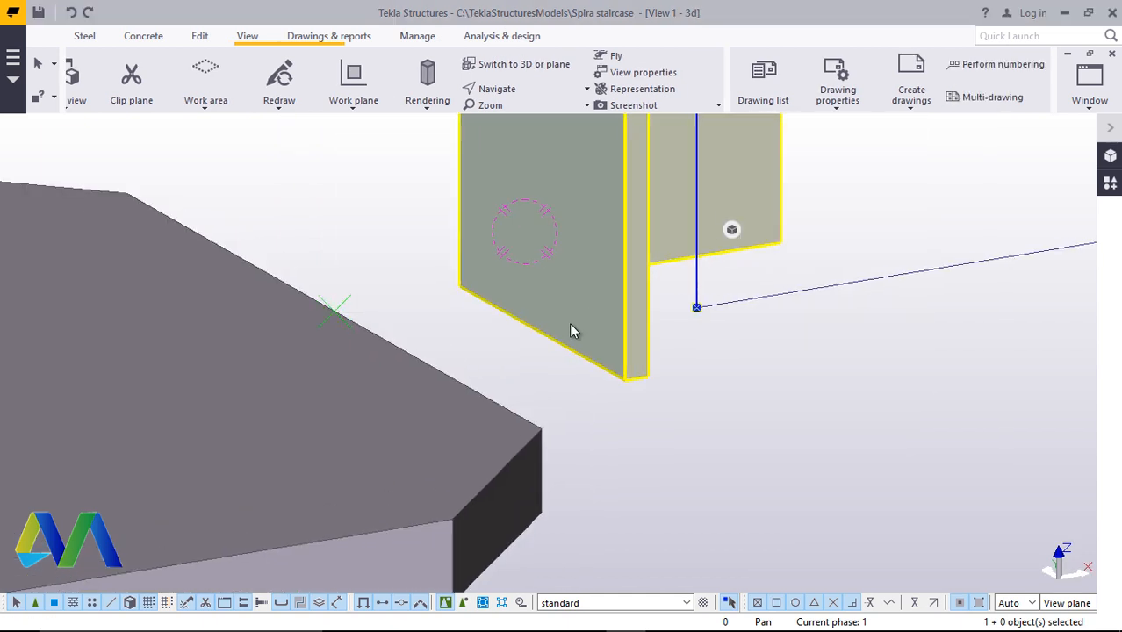
Move the post about 50 mm to a point on the step plate's outer edge
right_click(635, 330)
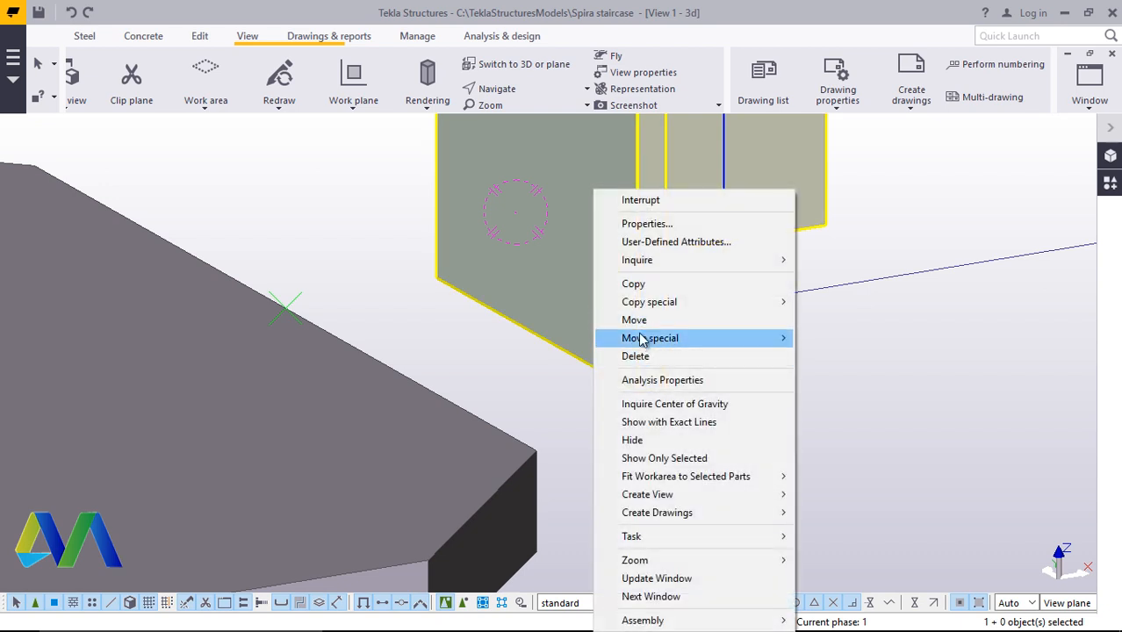
left_click(632, 318)
left_click(536, 336)
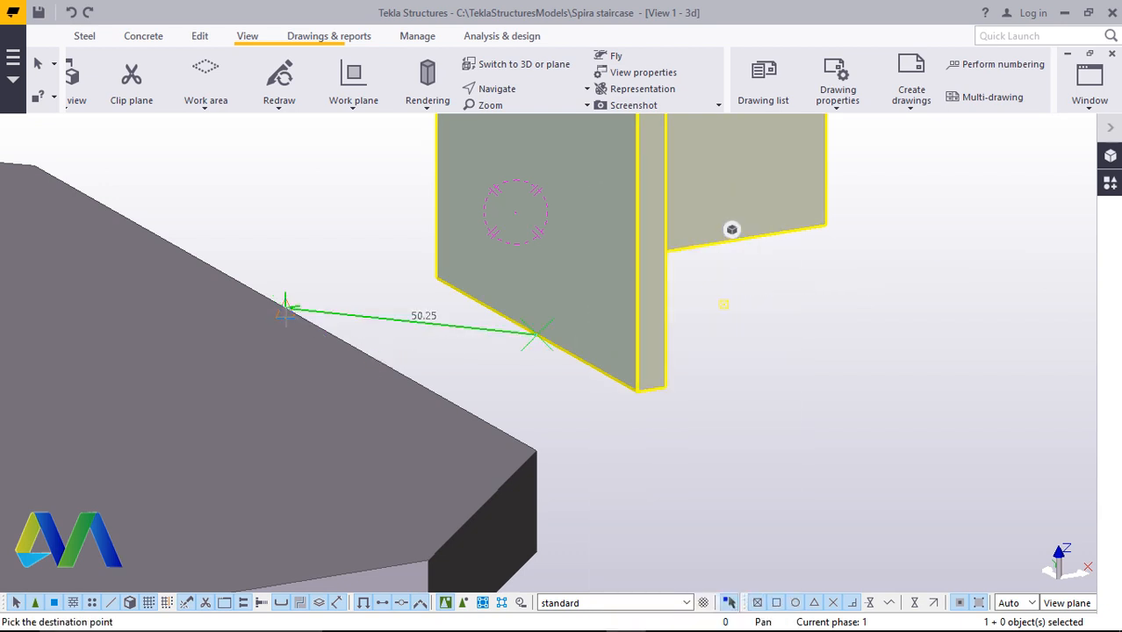
left_click(285, 314)
Change the post's profile to CHS48.3*4.0 and apply it
scroll(507, 409, "down", 3)
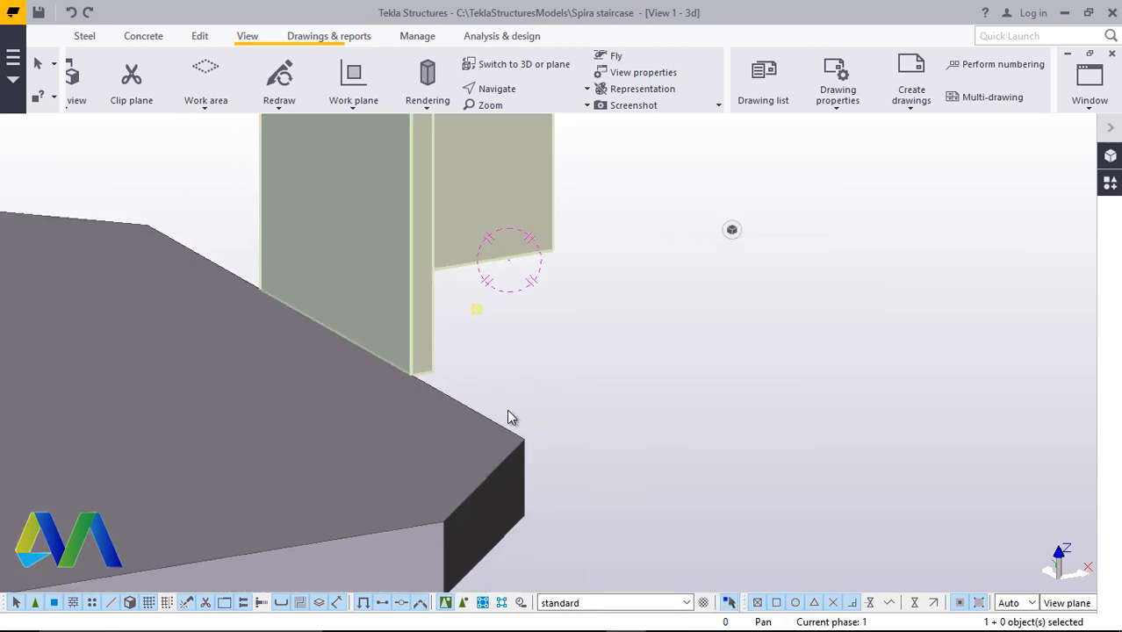
double_click(481, 215)
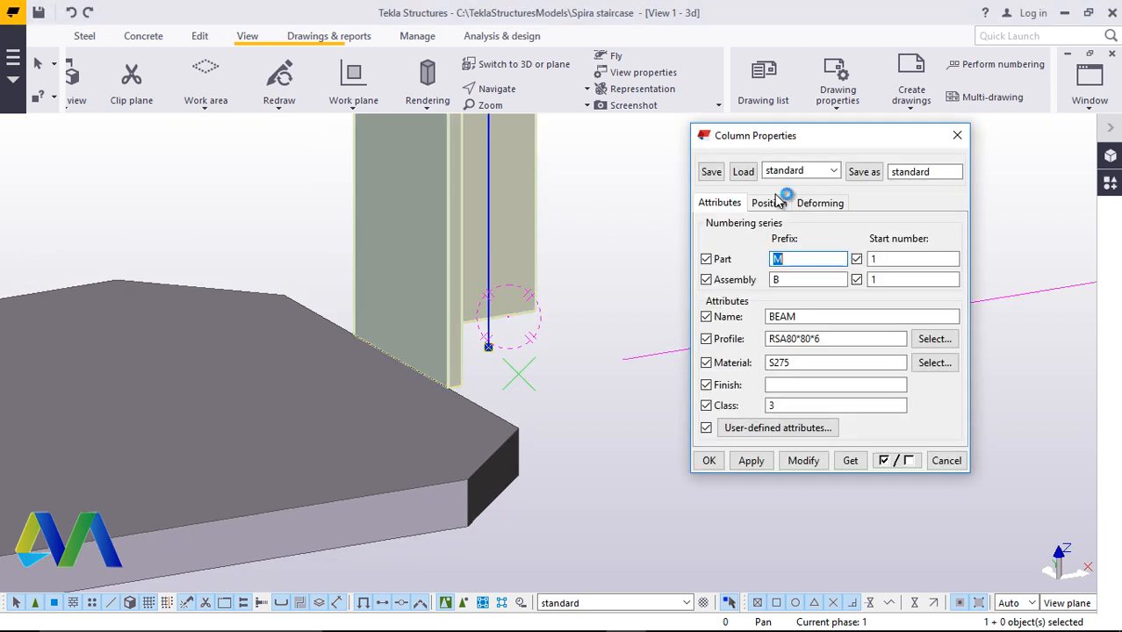
left_click(935, 339)
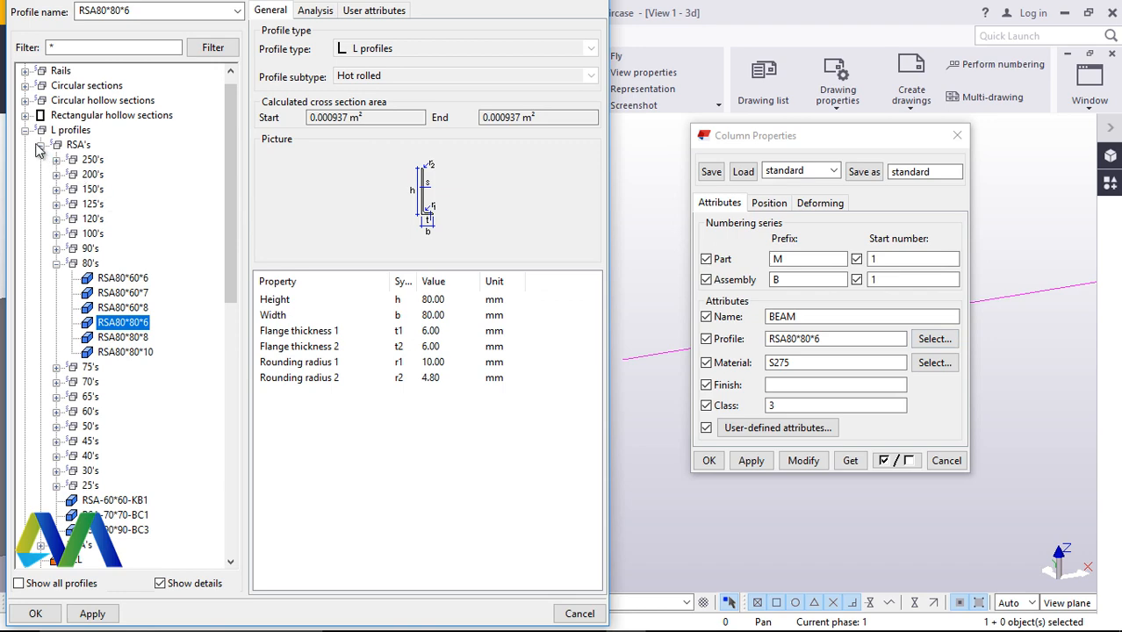
left_click(40, 145)
left_click(26, 130)
left_click(26, 100)
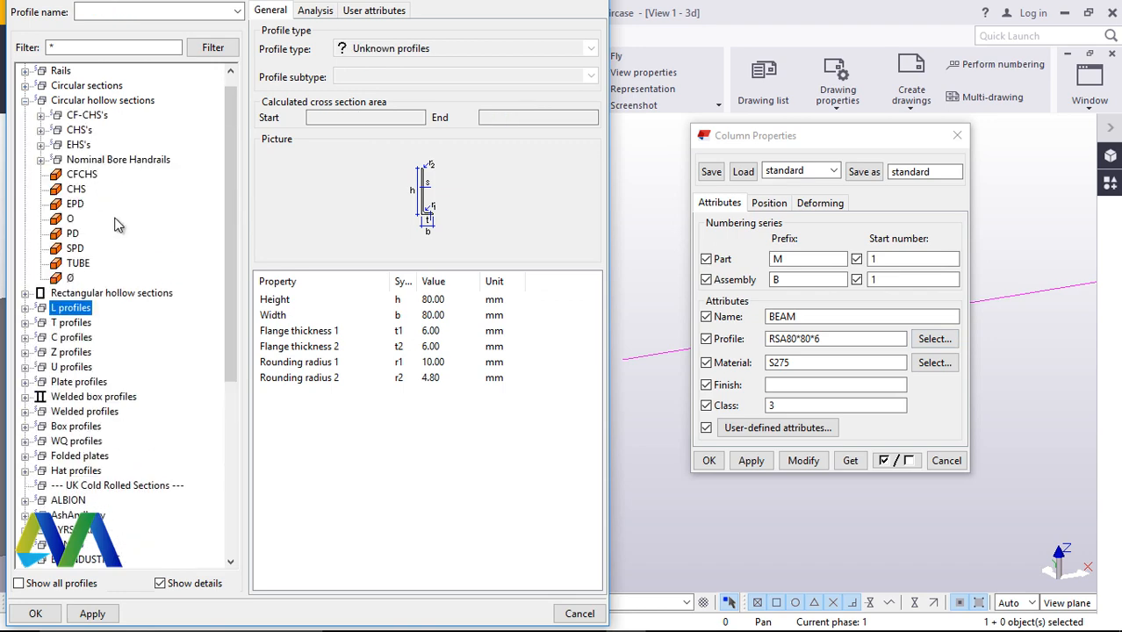
left_click(41, 130)
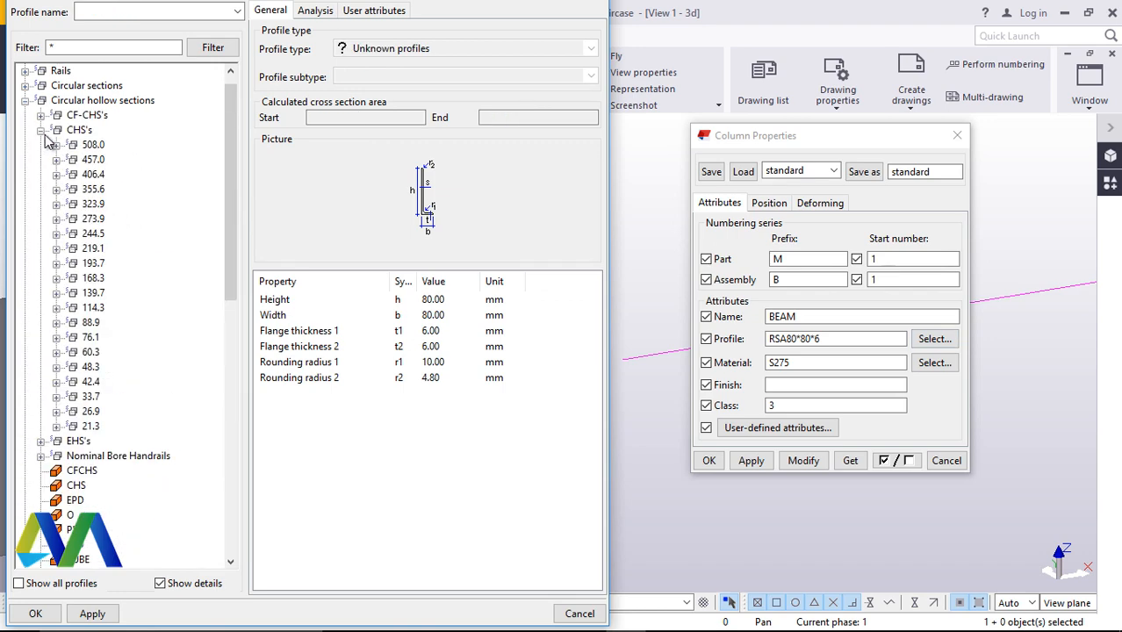
left_click(58, 367)
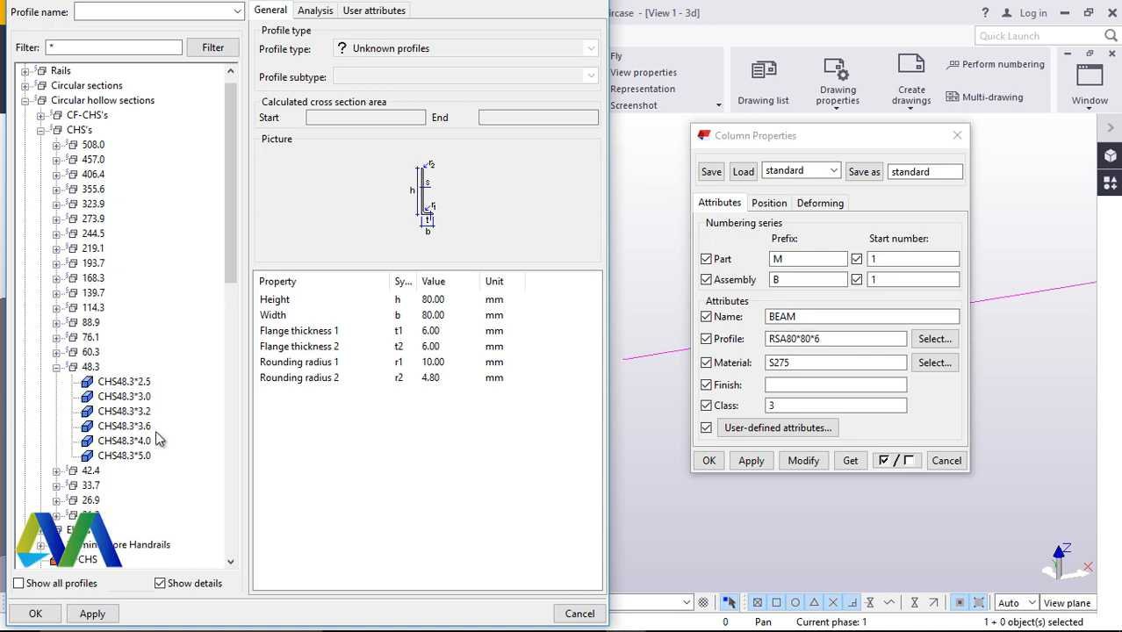
left_click(133, 442)
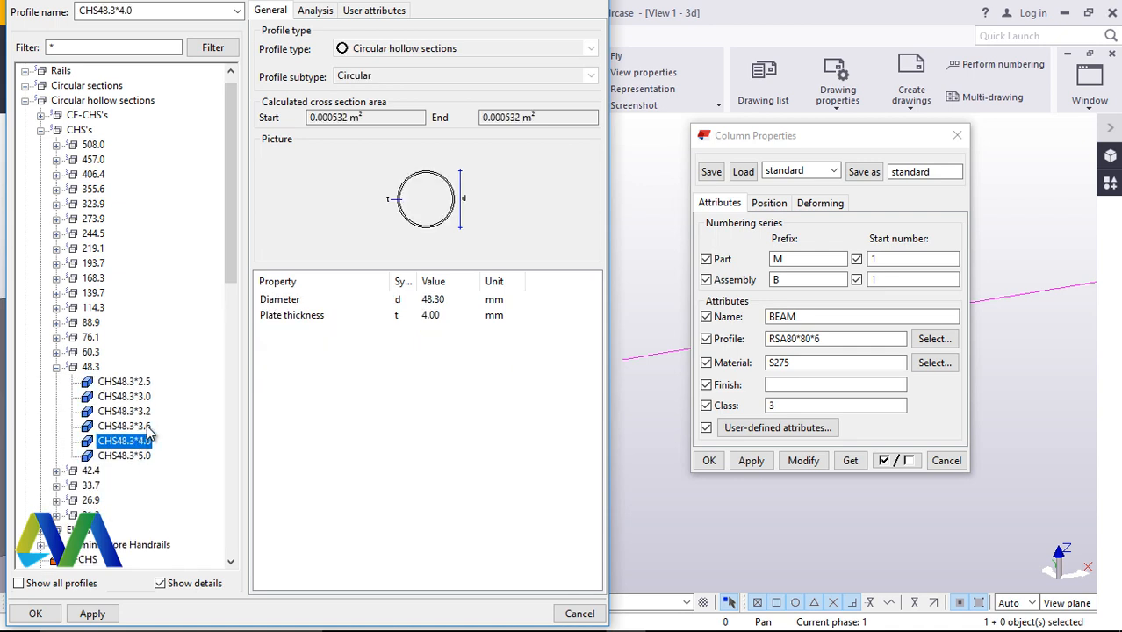
left_click(92, 613)
left_click(35, 613)
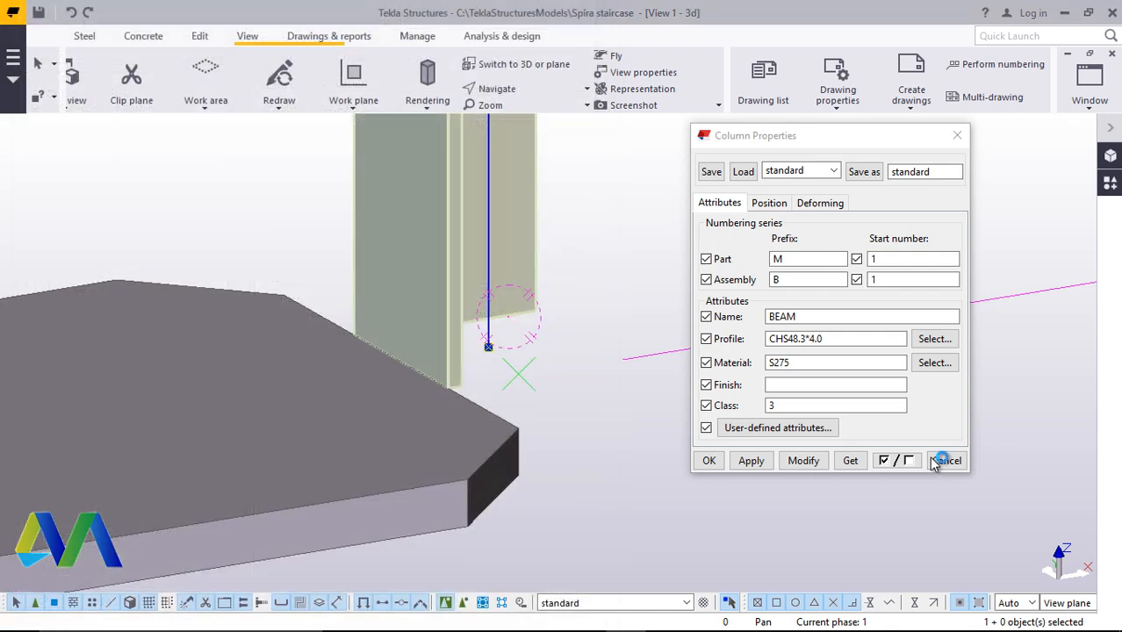
left_click(803, 461)
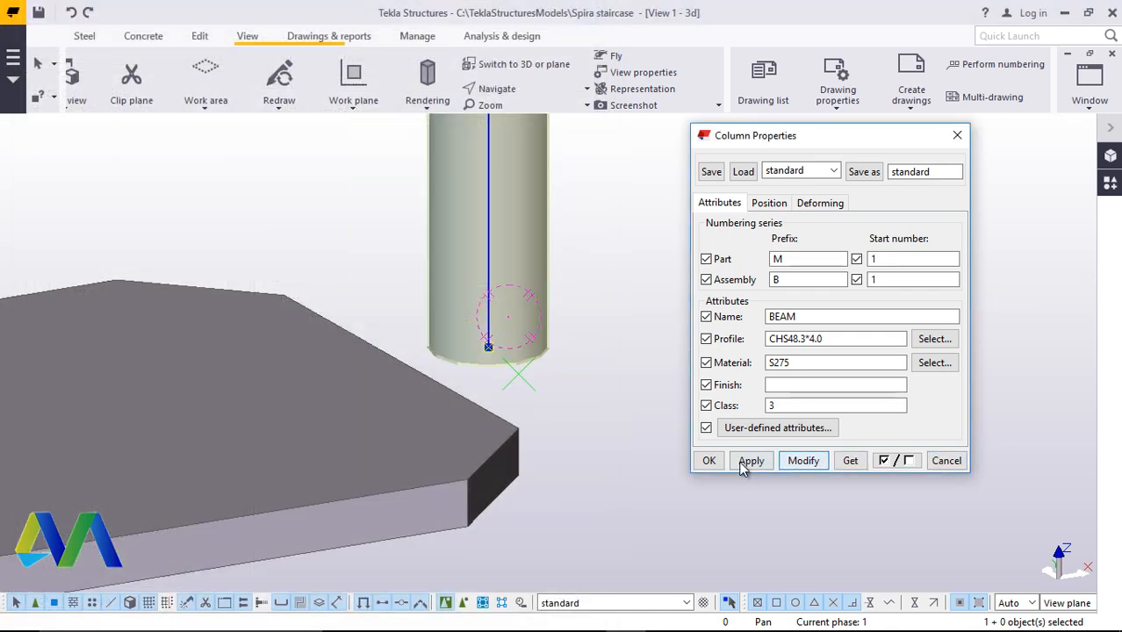
left_click(709, 460)
Set the tube post's horizontal position to Middle and vertical position to Down, applying each change
scroll(725, 450, "down", 3)
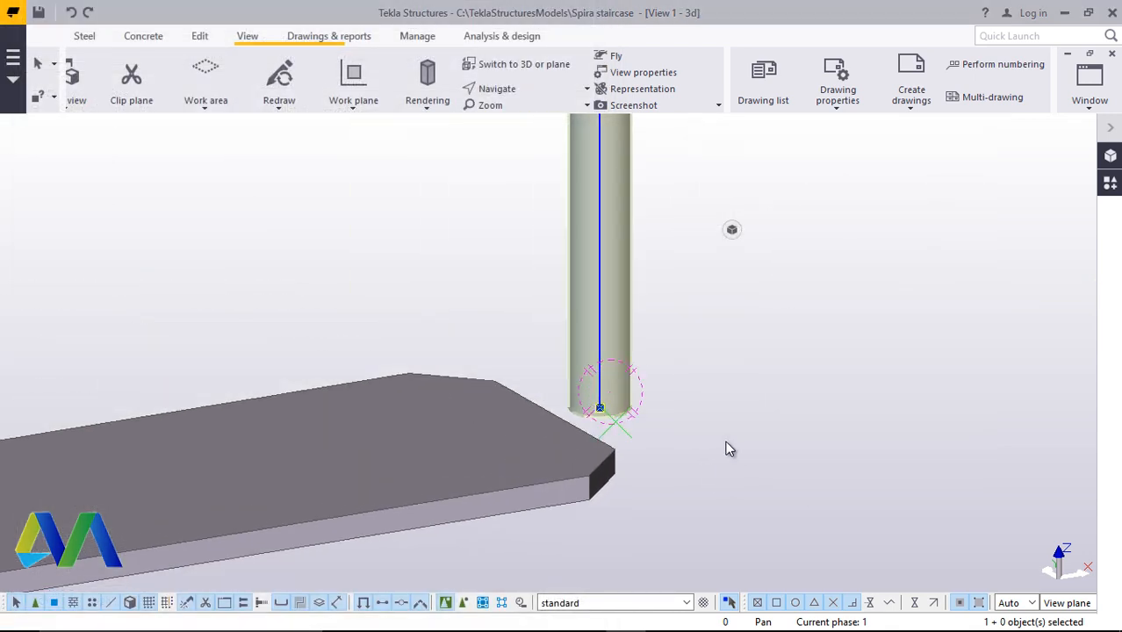
left_click(524, 92)
left_click(517, 145)
left_click_drag(586, 408, 352, 380)
scroll(746, 413, "up", 2)
right_click(827, 309)
left_click(875, 319)
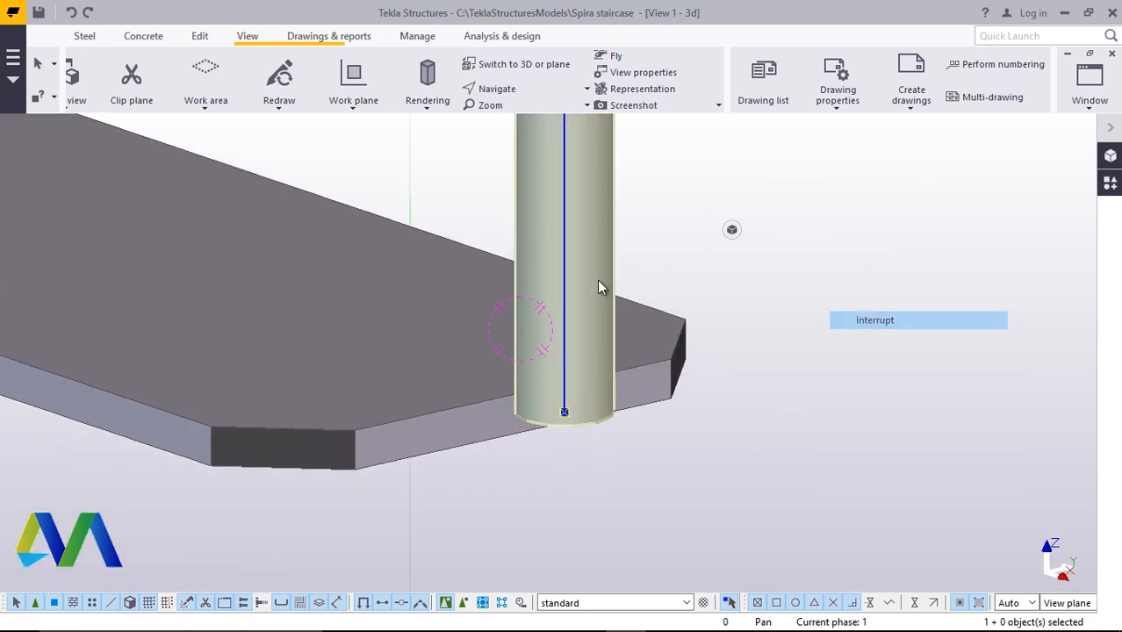
double_click(572, 245)
left_click(769, 203)
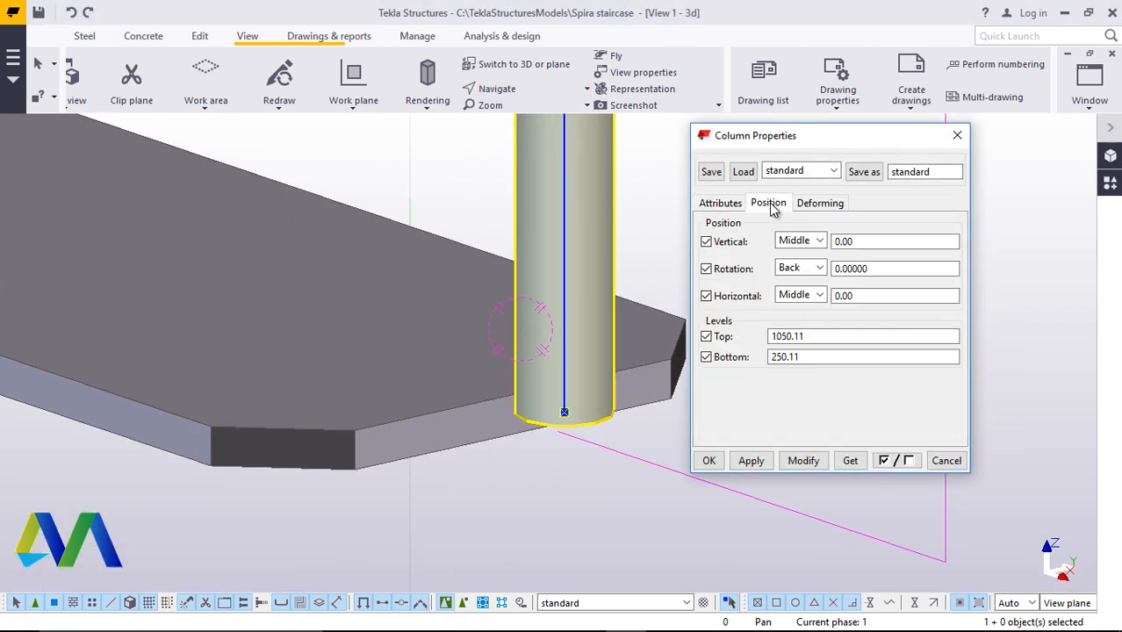
left_click(819, 295)
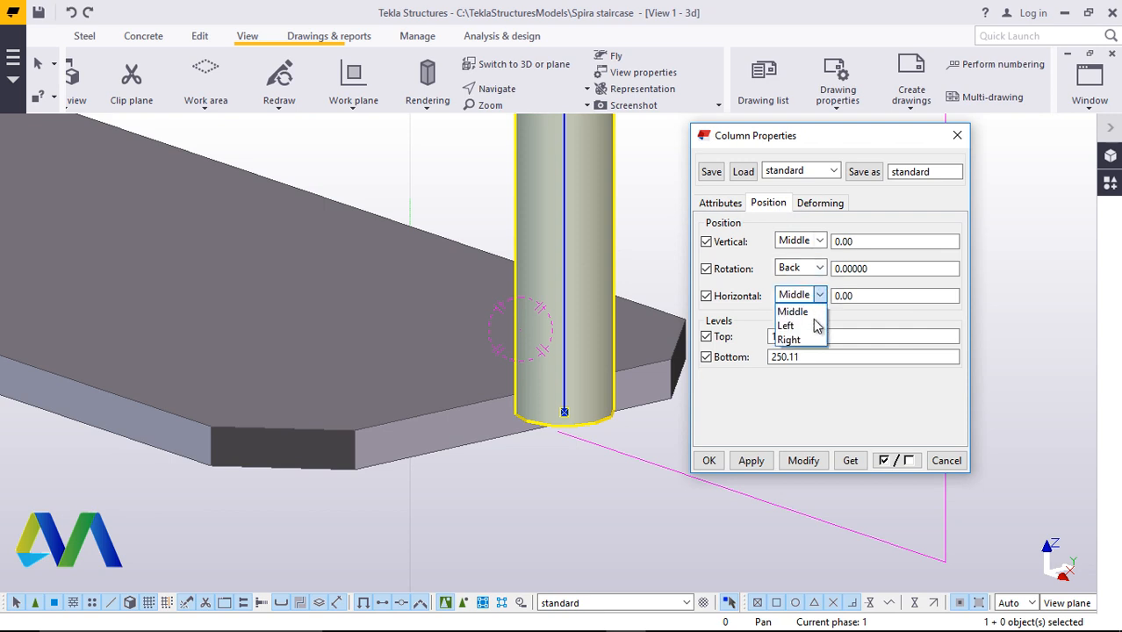
left_click(793, 312)
left_click(801, 461)
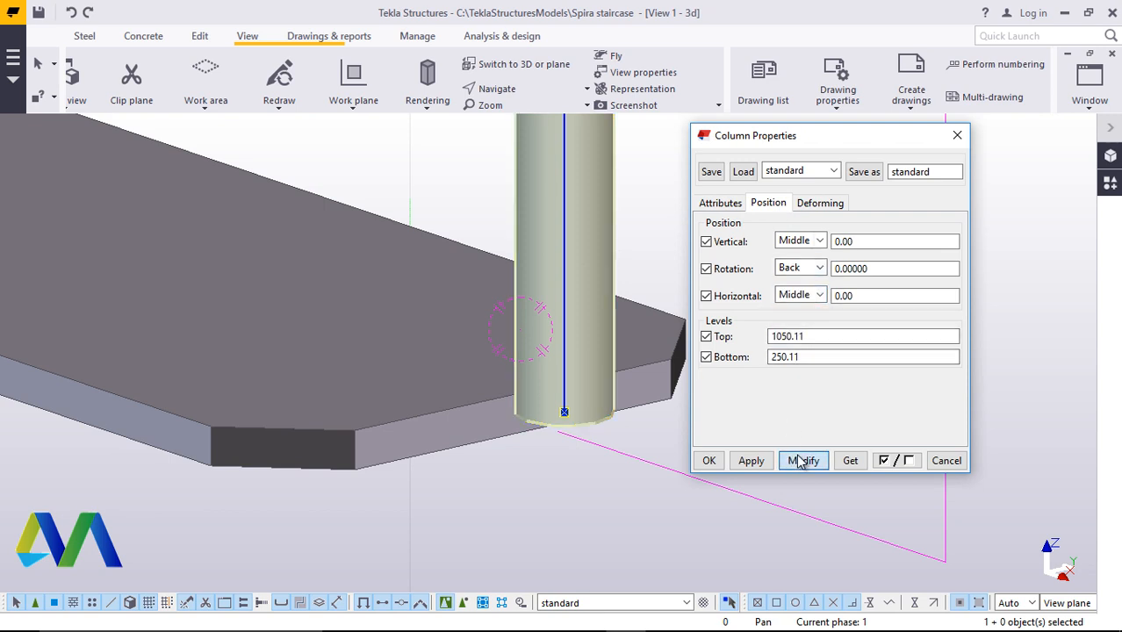
left_click(819, 240)
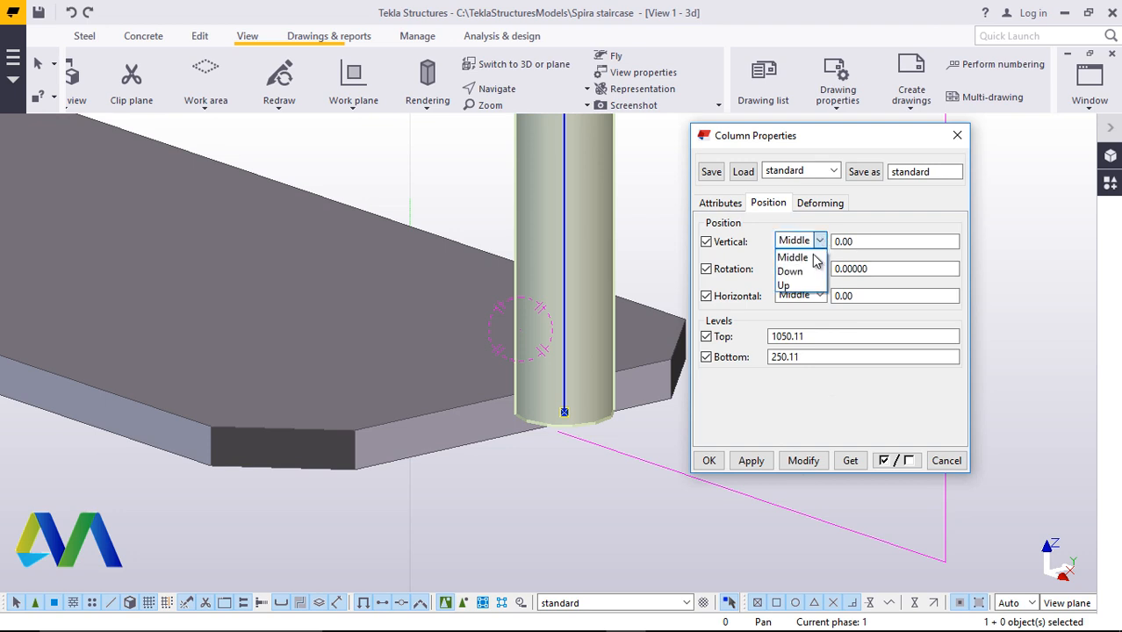
left_click(811, 272)
left_click(803, 462)
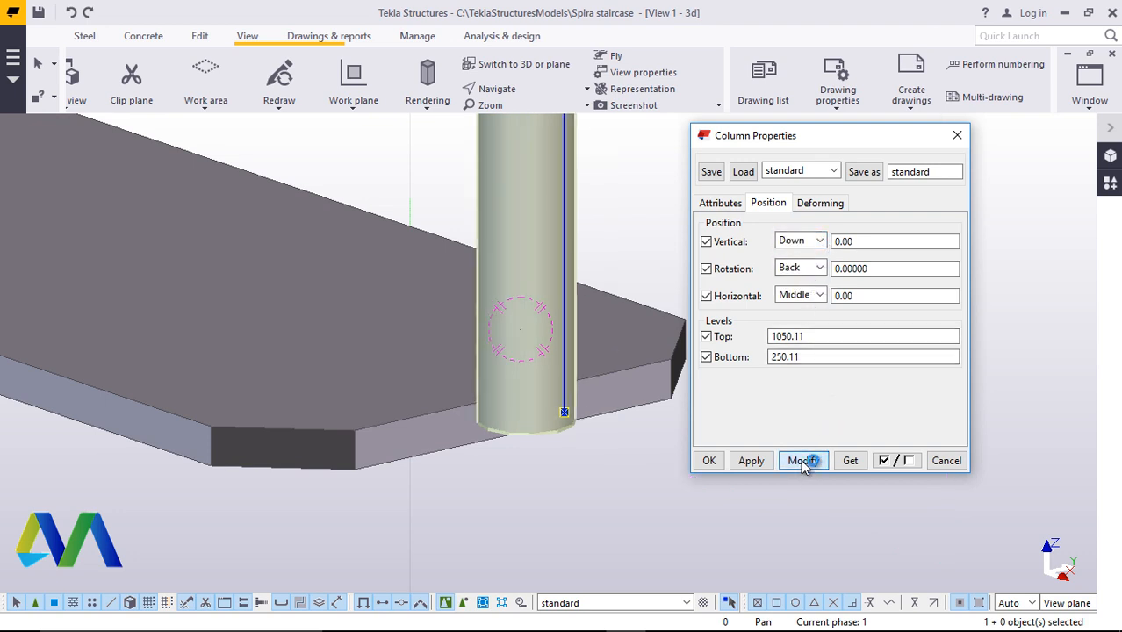
Set the tube post's rotation to Front, apply it and close the properties
left_click(817, 269)
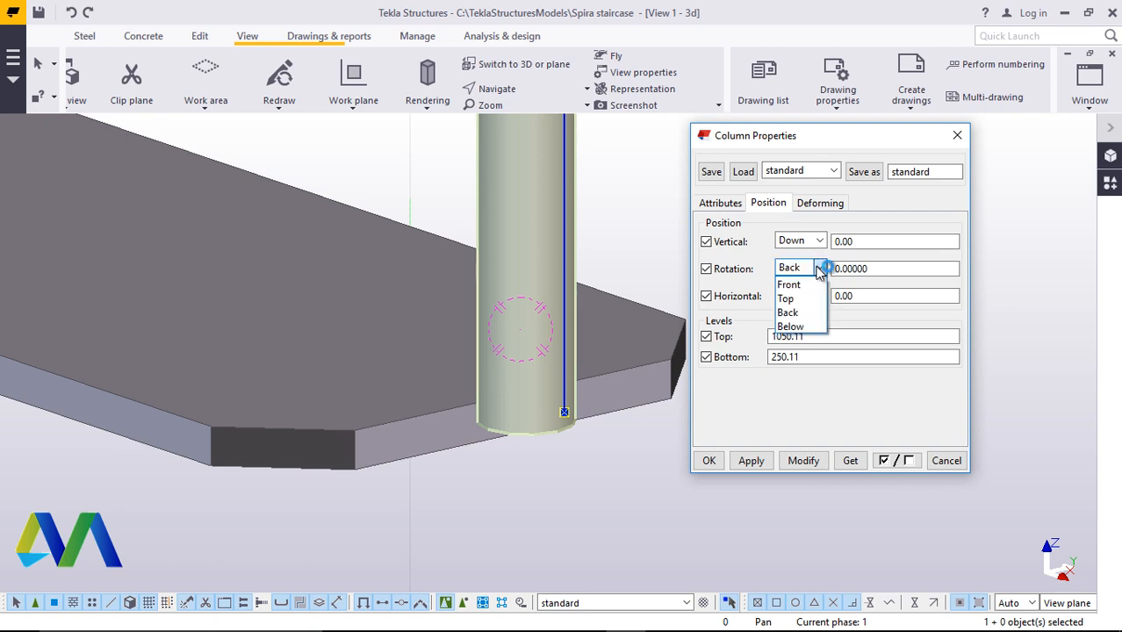
left_click(795, 326)
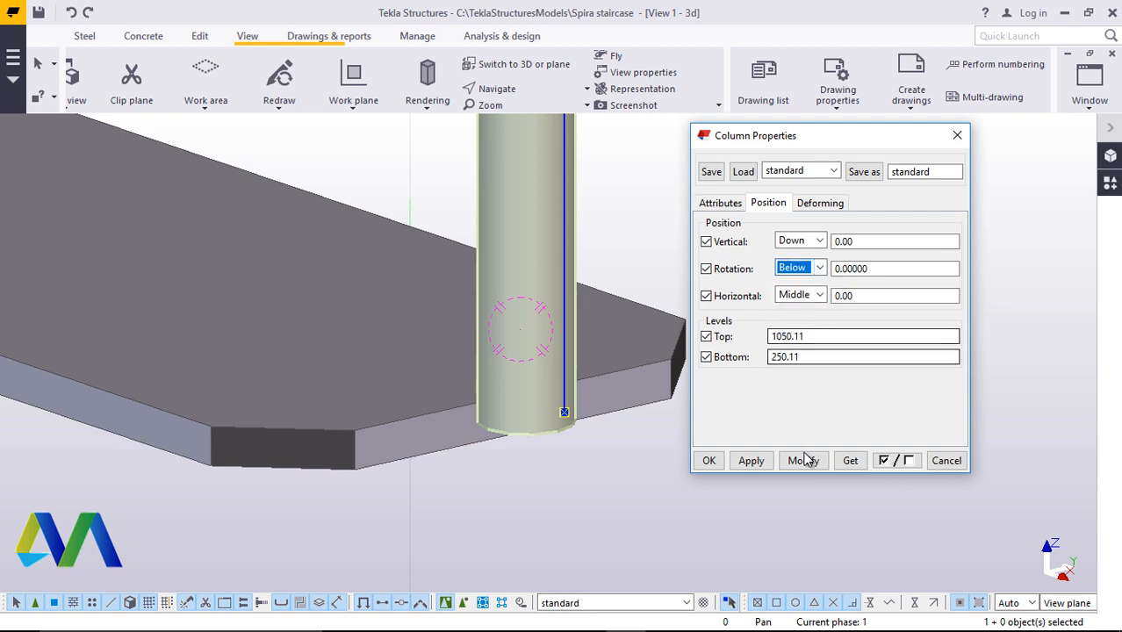
left_click(818, 269)
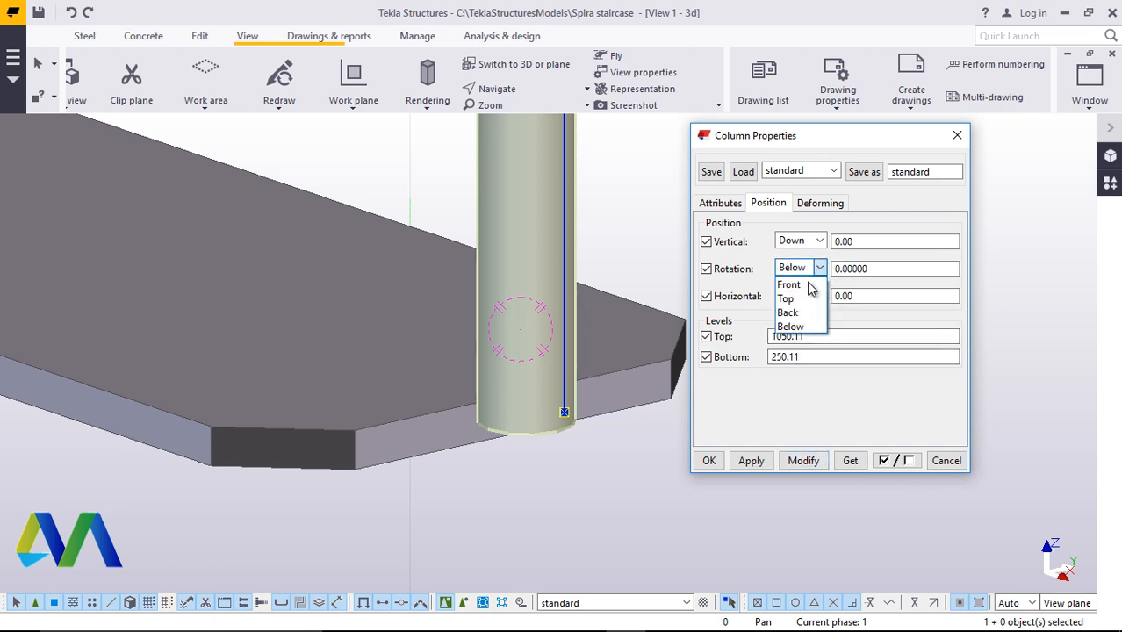
left_click(791, 283)
left_click(804, 460)
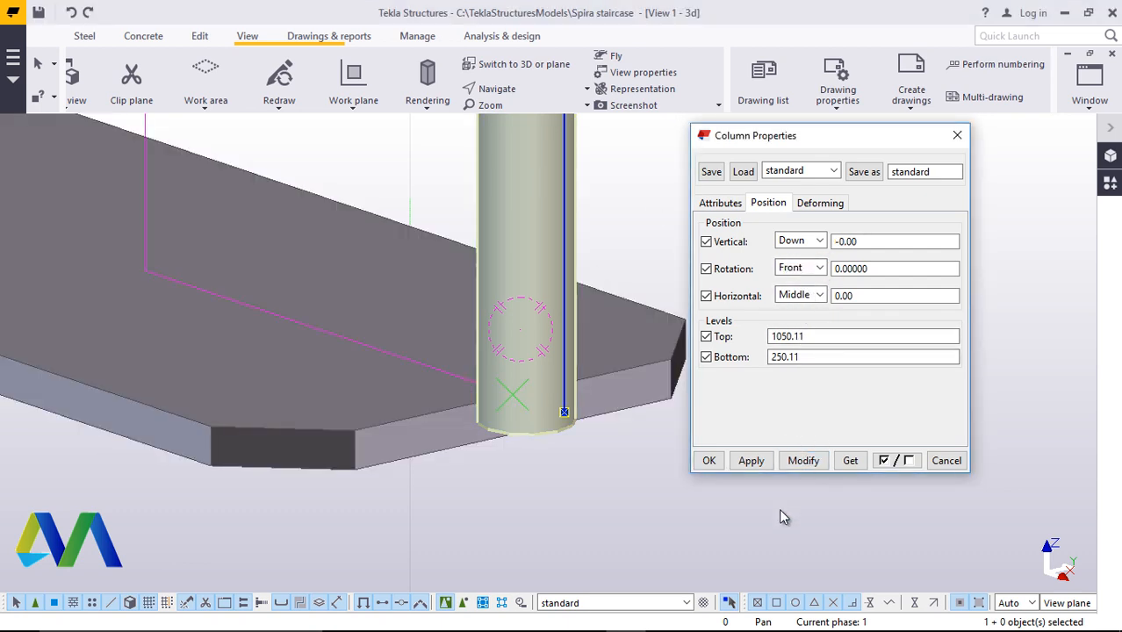
left_click(718, 462)
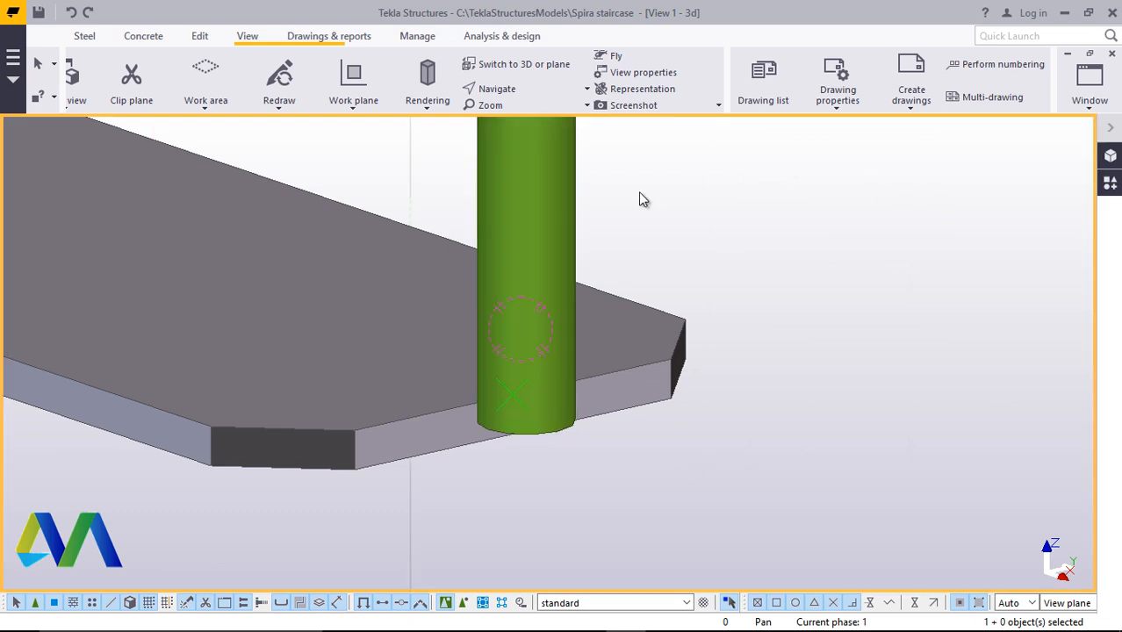
left_click(575, 89)
left_click(528, 114)
left_click_drag(566, 413, 585, 256)
scroll(516, 503, "up", 4)
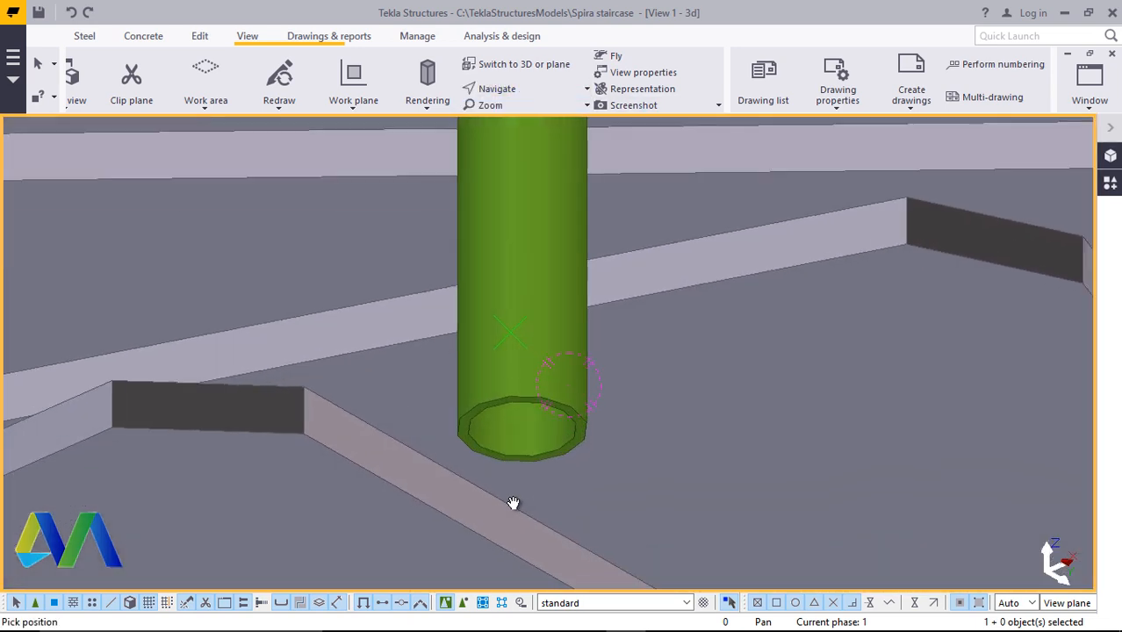
right_click(516, 465)
left_click(561, 207)
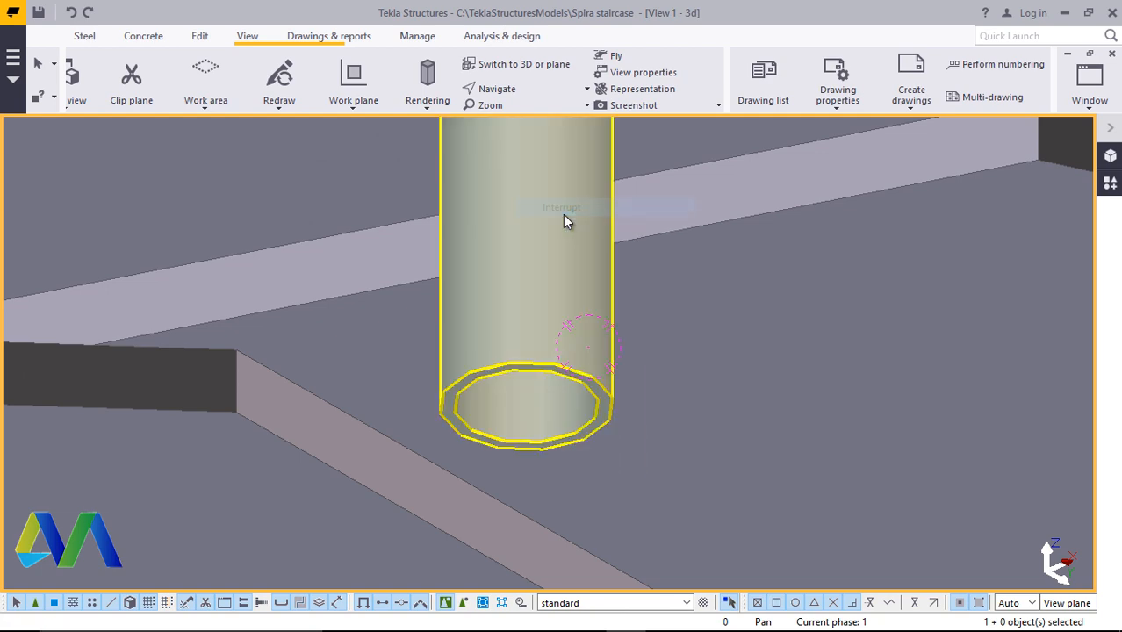
double_click(562, 214)
right_click(563, 213)
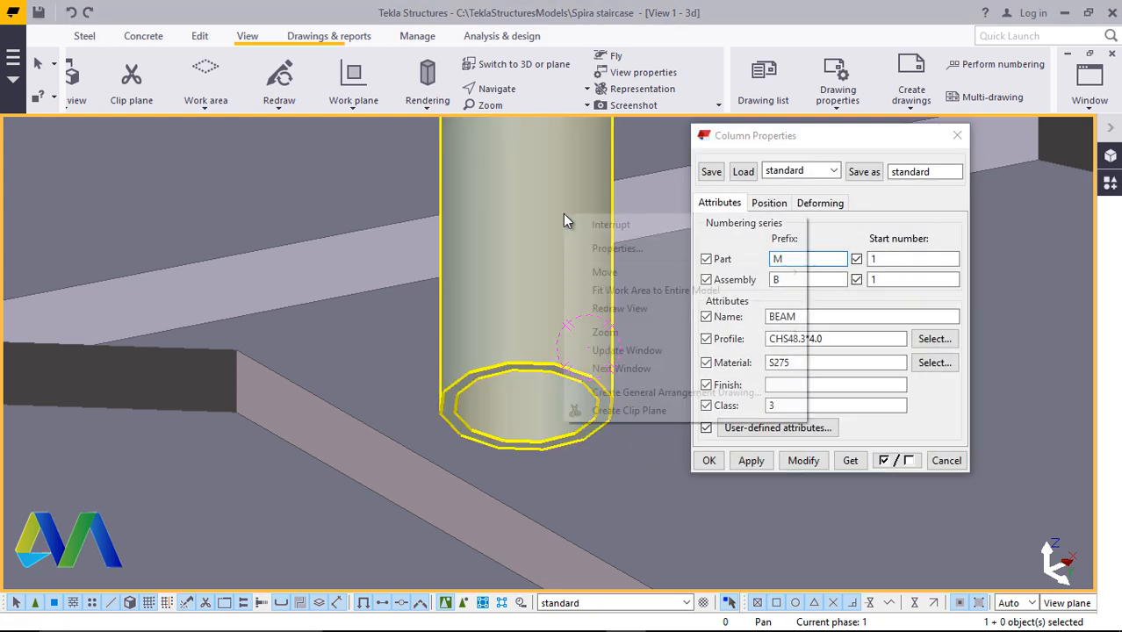
left_click(959, 139)
Move the post from its base centre to a point on the step plate's edge
left_click(571, 160)
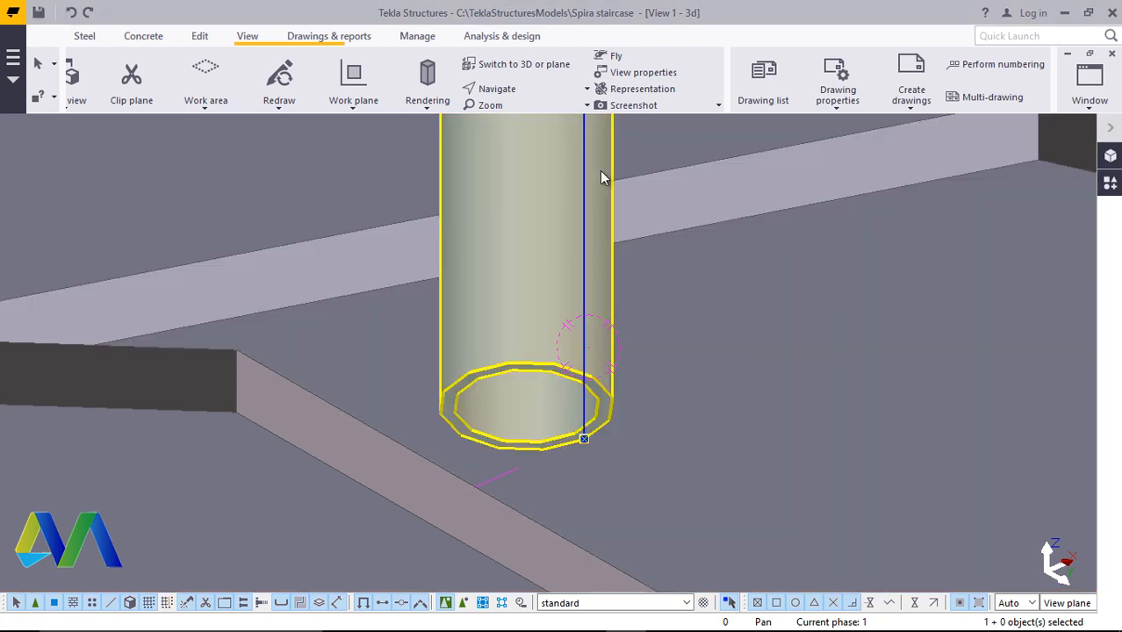
right_click(569, 160)
left_click(634, 291)
scroll(562, 396, "up", 3)
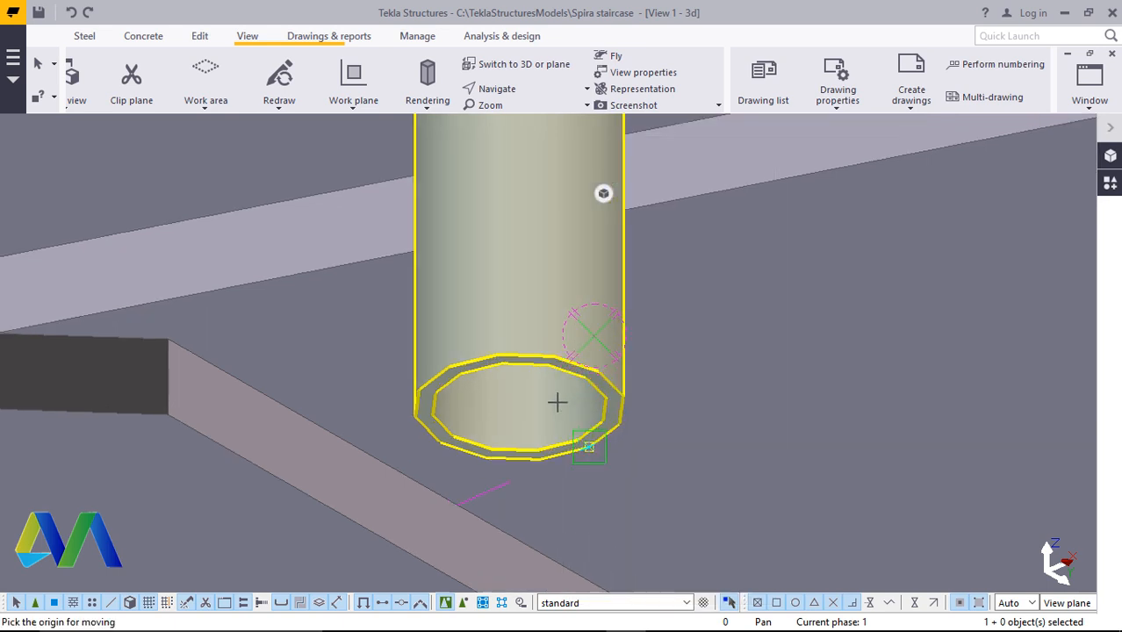
left_click(573, 395)
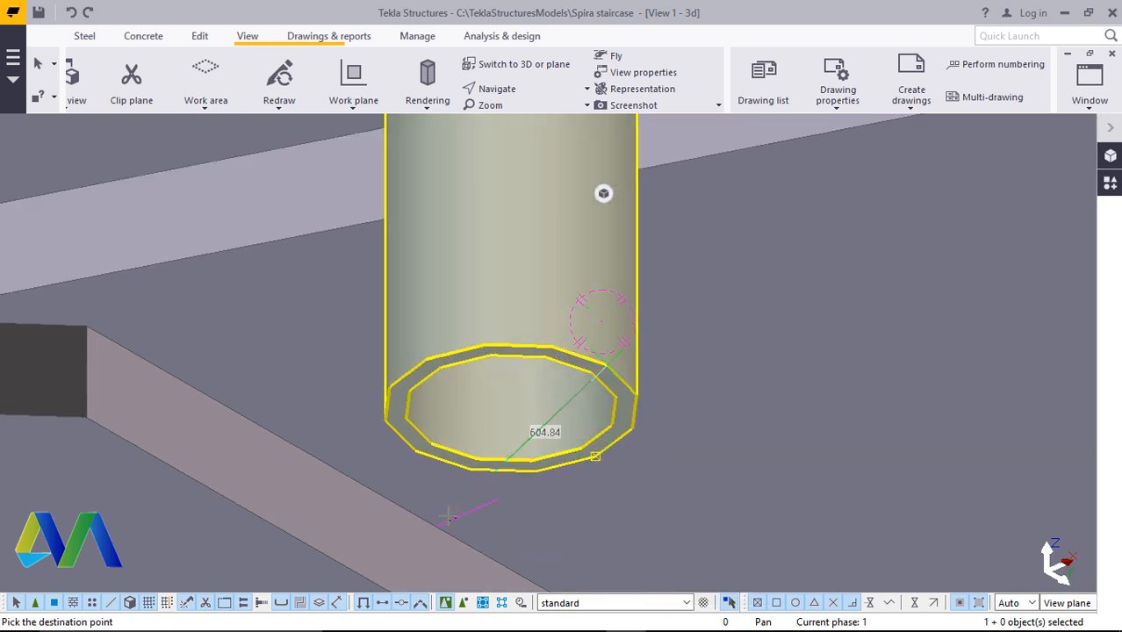
left_click(430, 529)
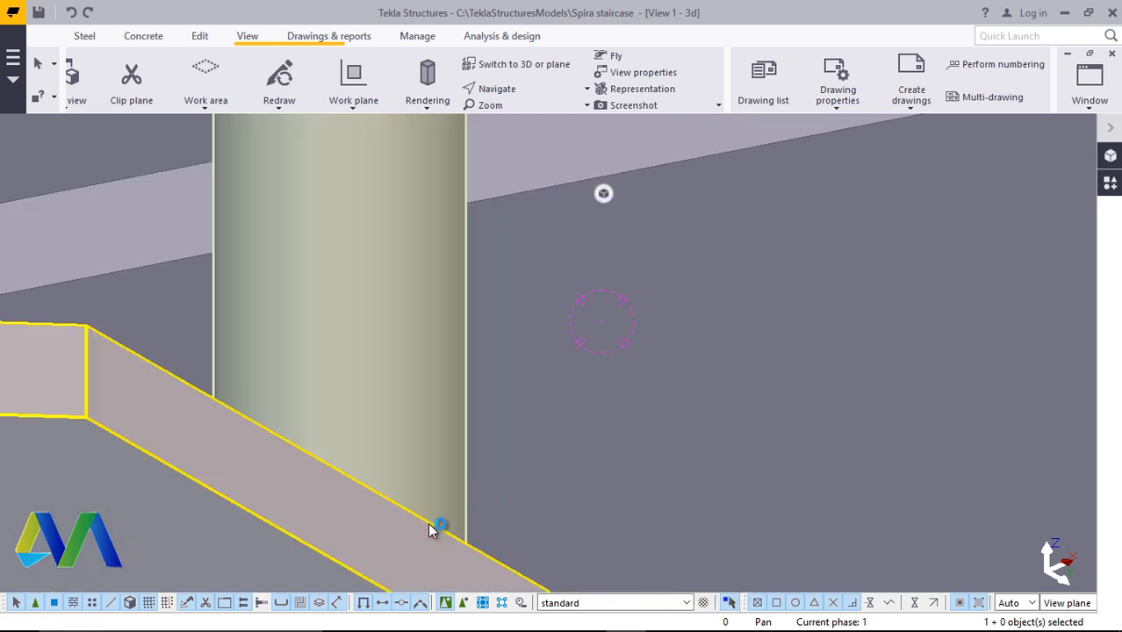
Move the post 20 mm along the step plate's edge
left_click(521, 87)
left_click(530, 112)
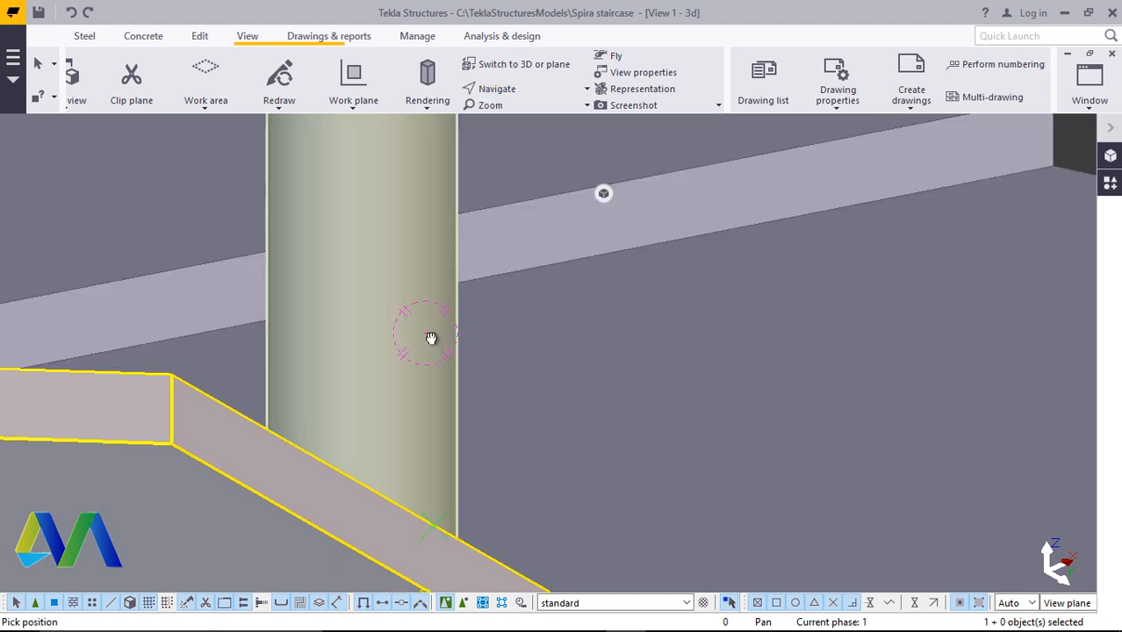
left_click_drag(431, 338, 527, 421)
right_click(881, 212)
left_click(887, 217)
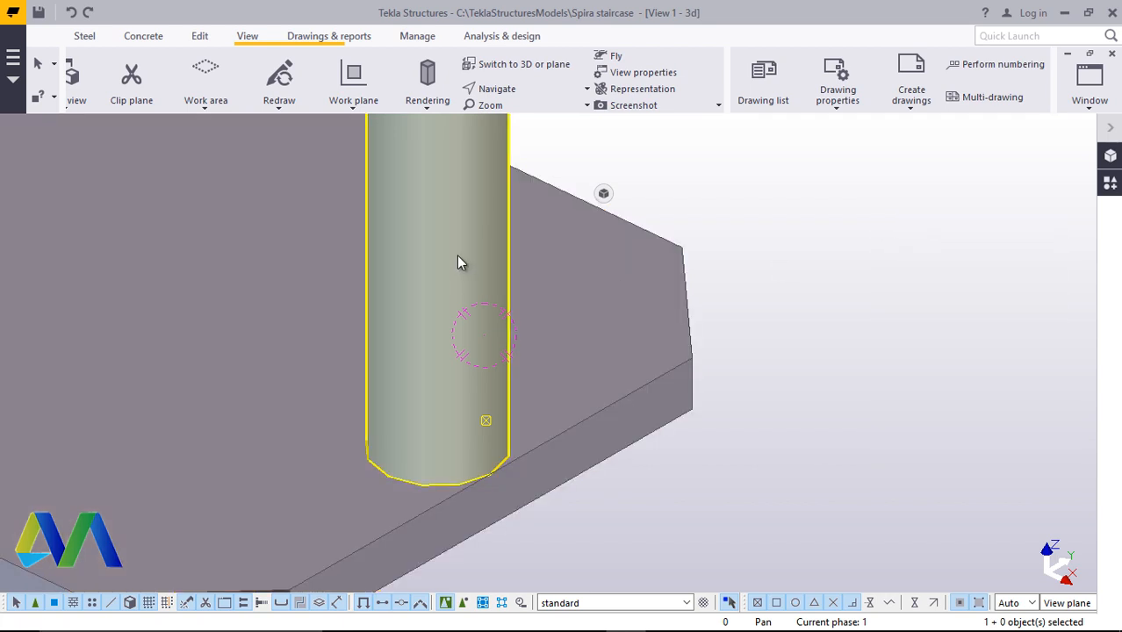
right_click(916, 318)
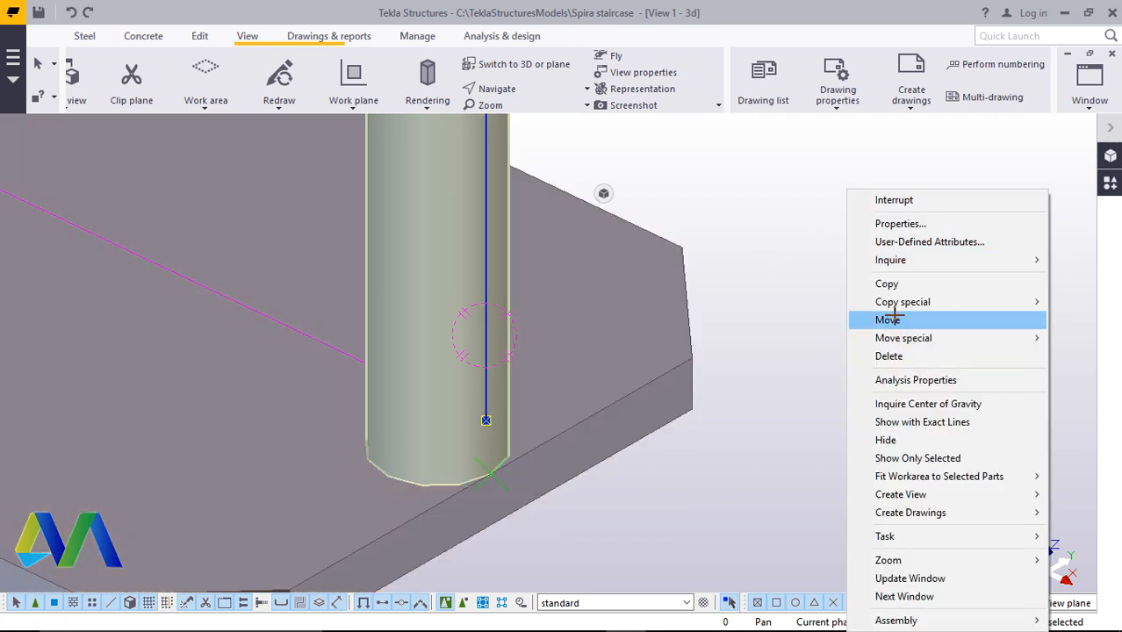
left_click(892, 315)
scroll(881, 302, "down", 1)
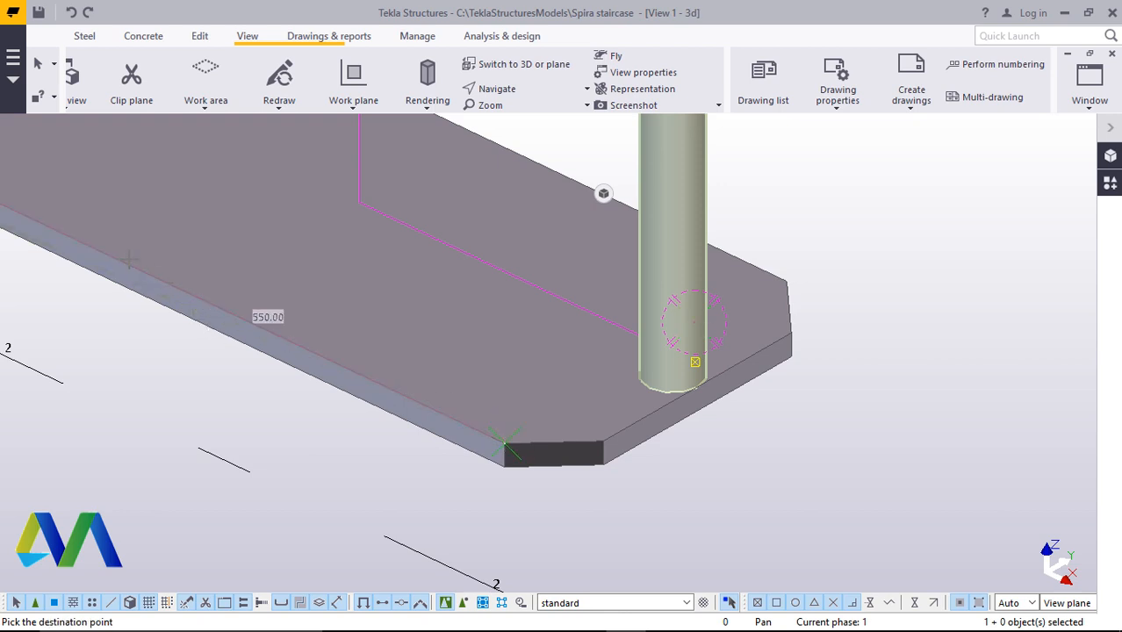
scroll(179, 300, "down", 2)
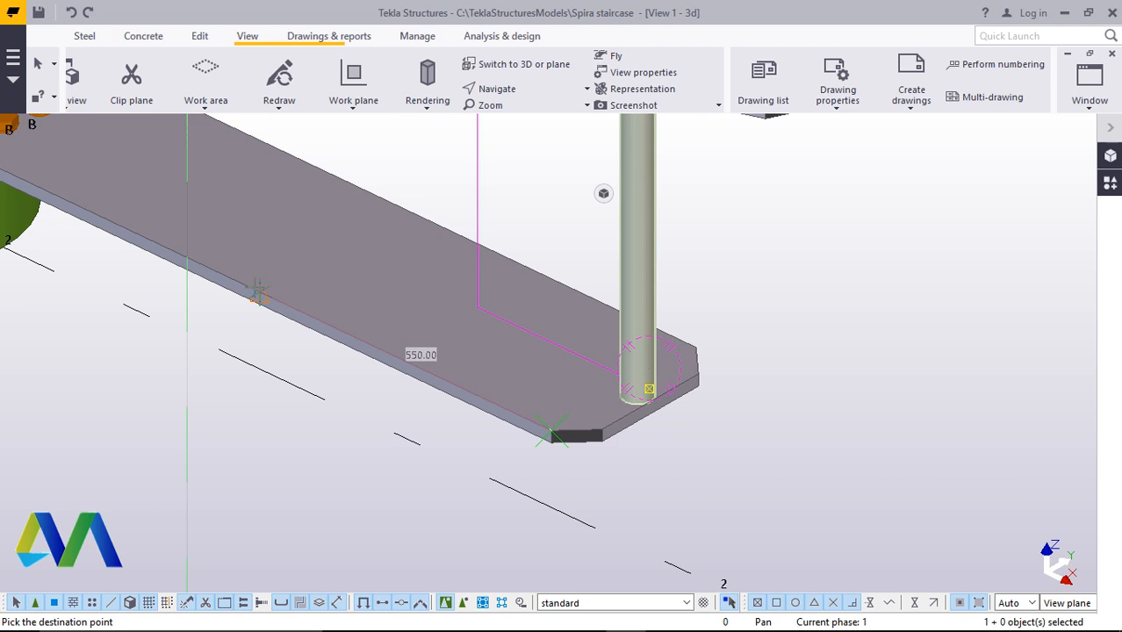
type("20")
key("Return")
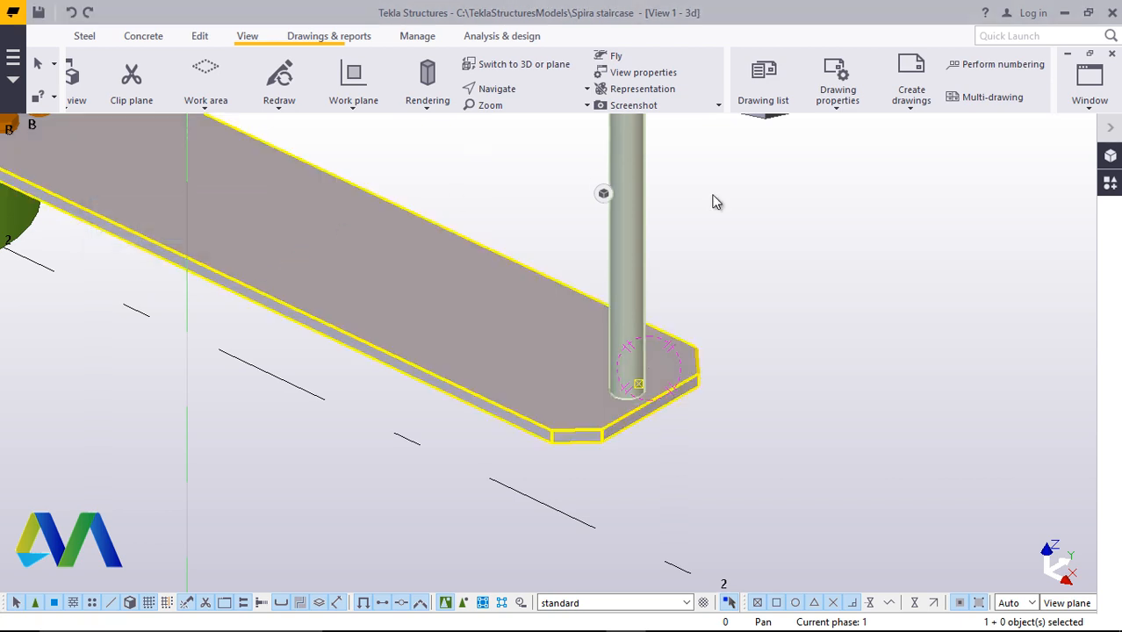
scroll(649, 387, "up", 3)
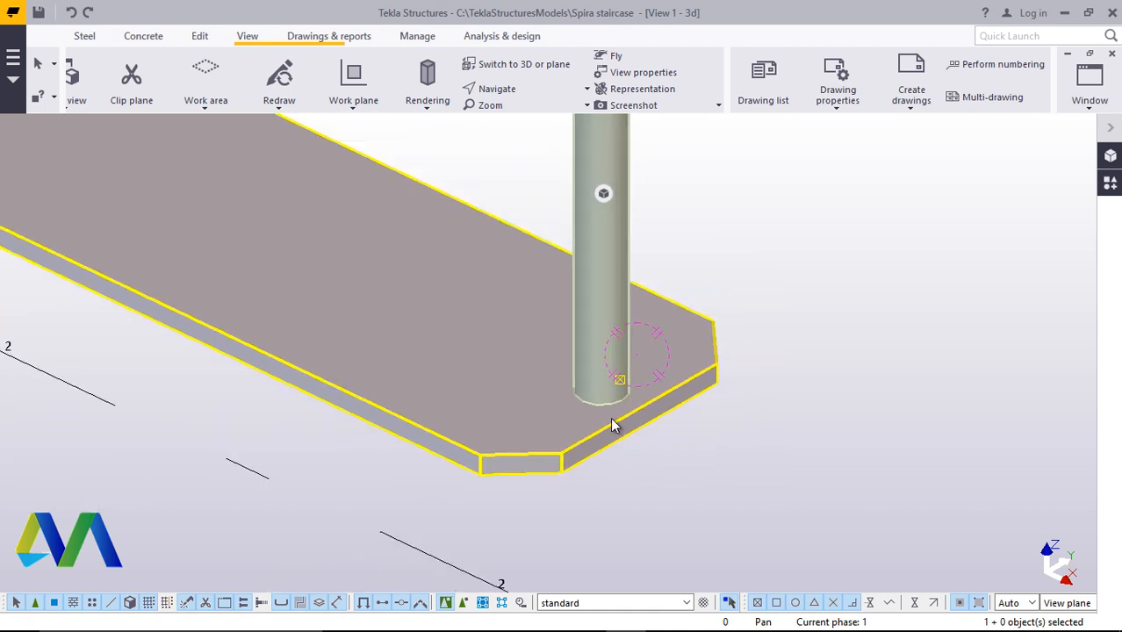
scroll(615, 426, "down", 5)
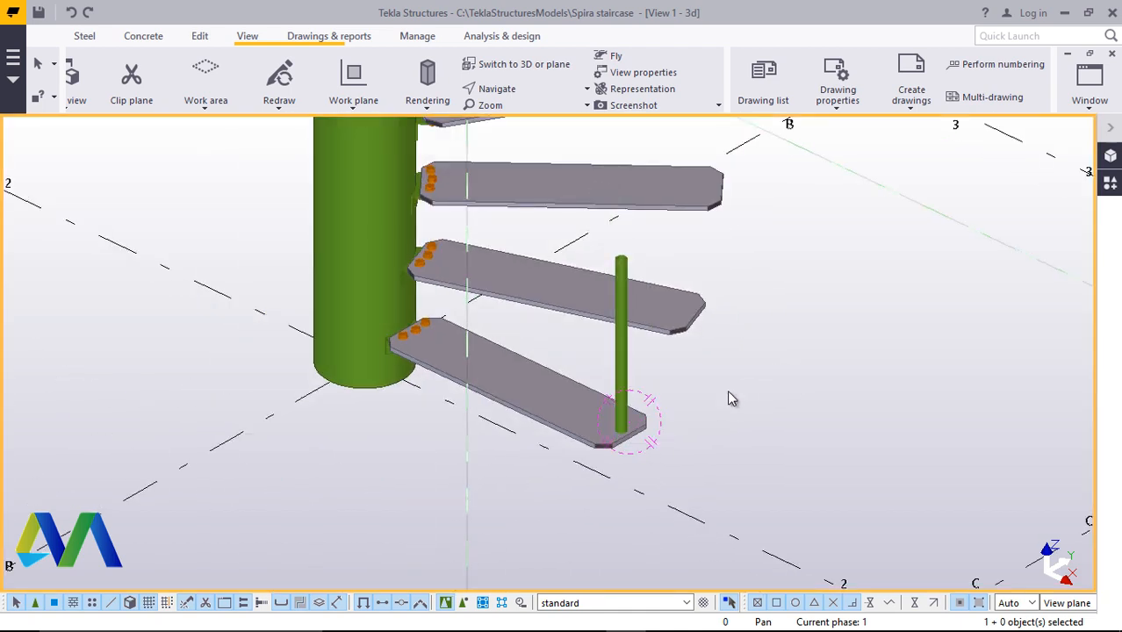
scroll(727, 398, "down", 3)
scroll(596, 420, "up", 2)
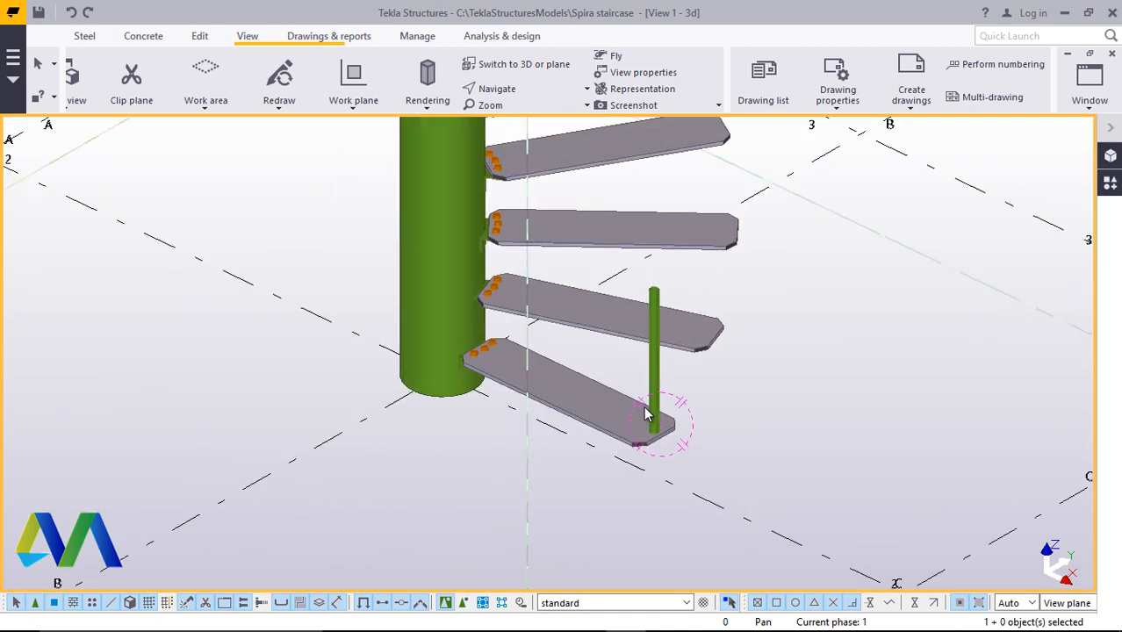
scroll(647, 415, "down", 3)
scroll(626, 213, "up", 2)
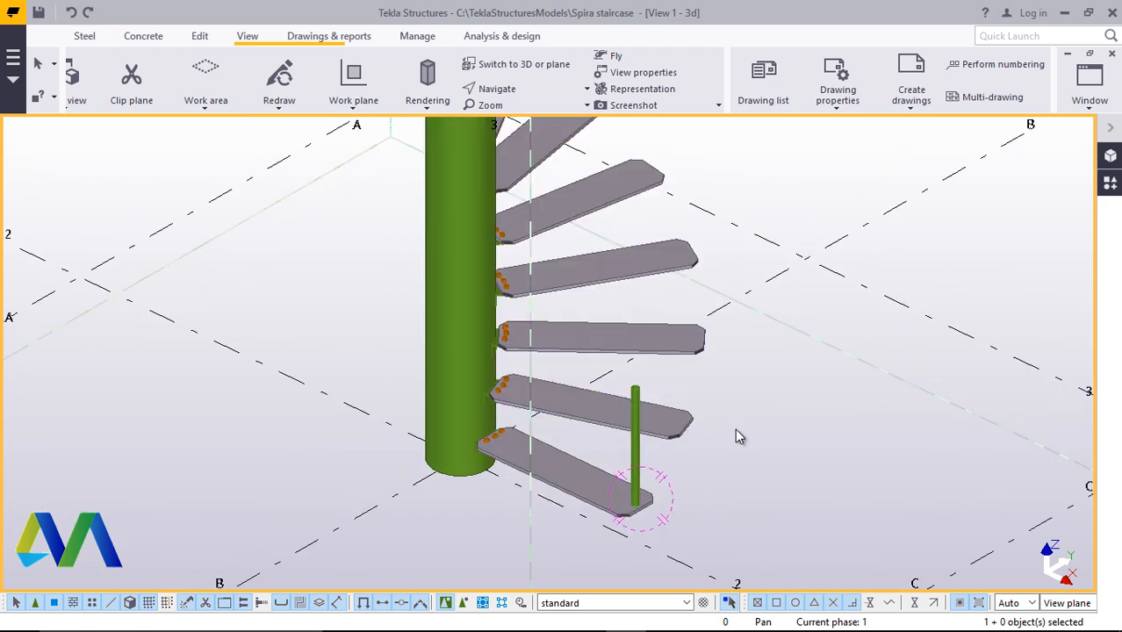
left_click_drag(737, 436, 550, 121)
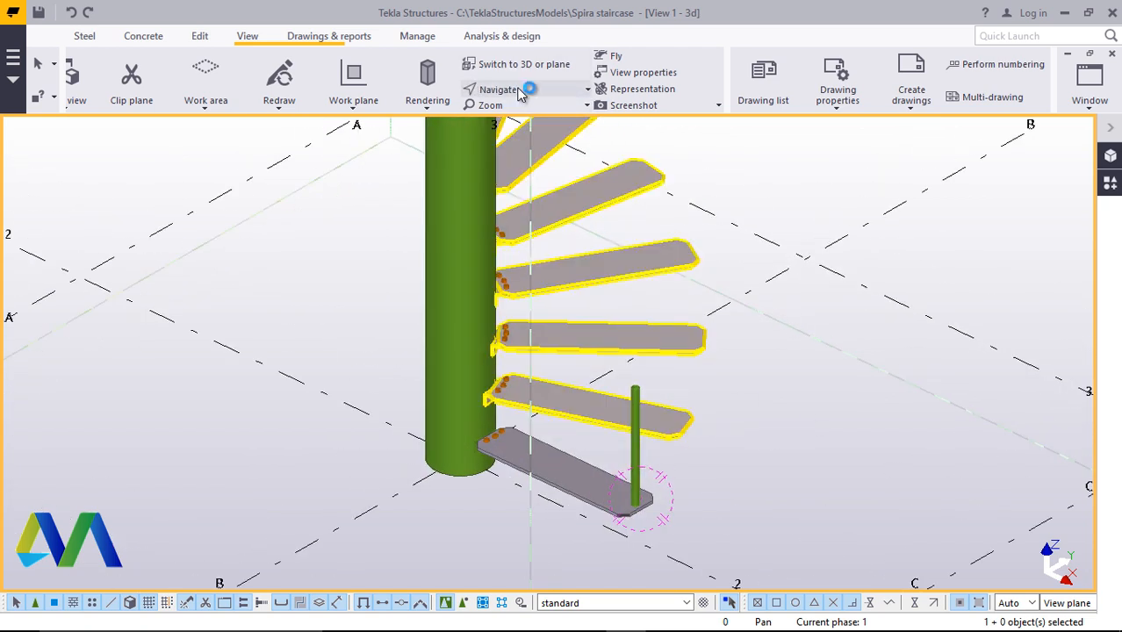
left_click(520, 91)
left_click(509, 144)
left_click_drag(617, 483, 687, 460)
scroll(684, 461, "up", 2)
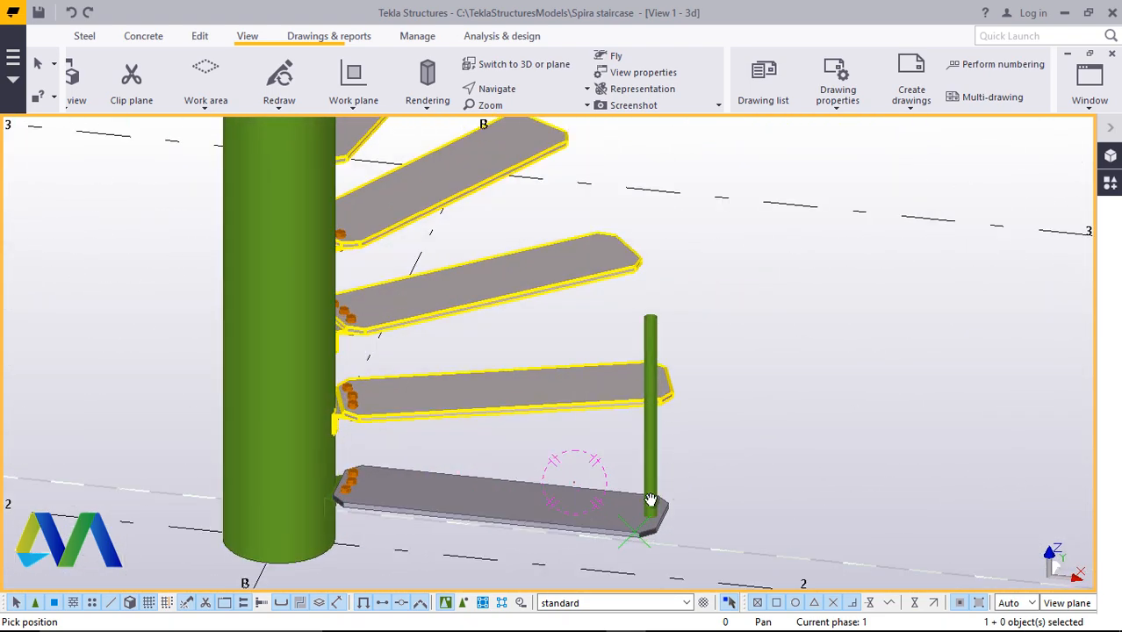
left_click_drag(654, 500, 629, 485)
scroll(683, 468, "up", 2)
right_click(774, 322)
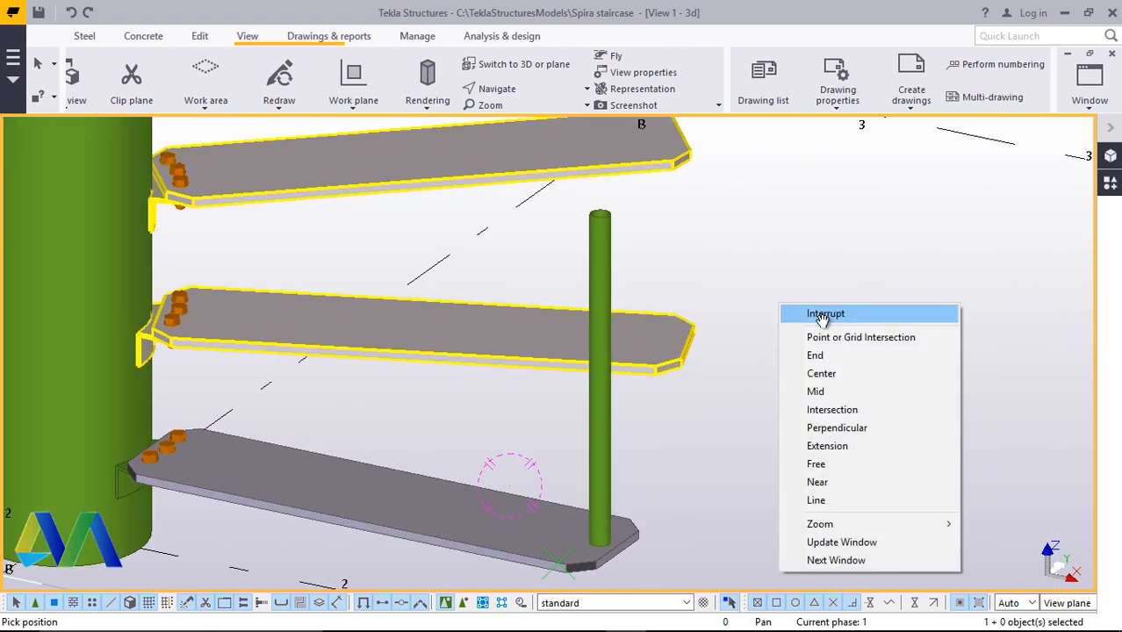
key("Escape")
Radially array the post around the column with the Radial array tool, using 300 mm rise and 20° angle steps
left_click(1110, 183)
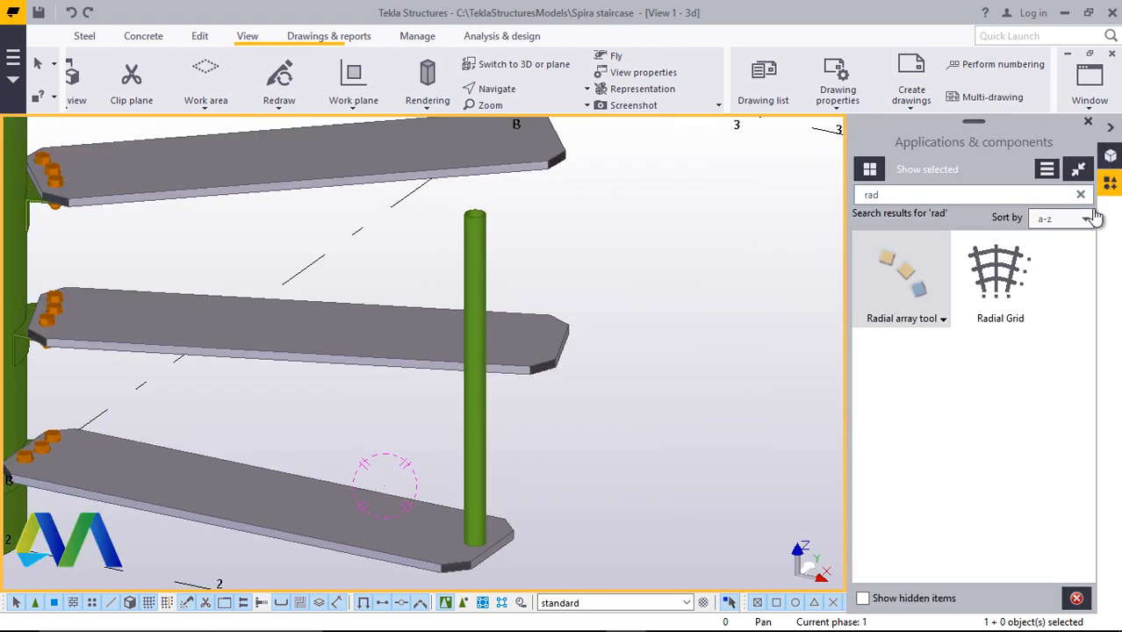
left_click(915, 303)
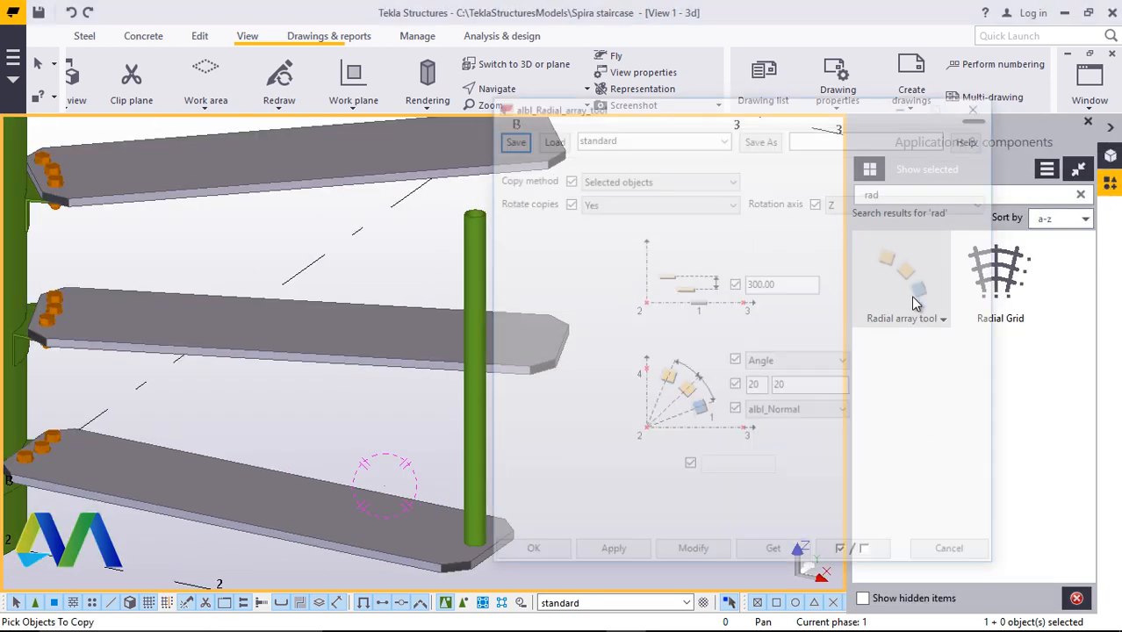
scroll(379, 354, "down", 5)
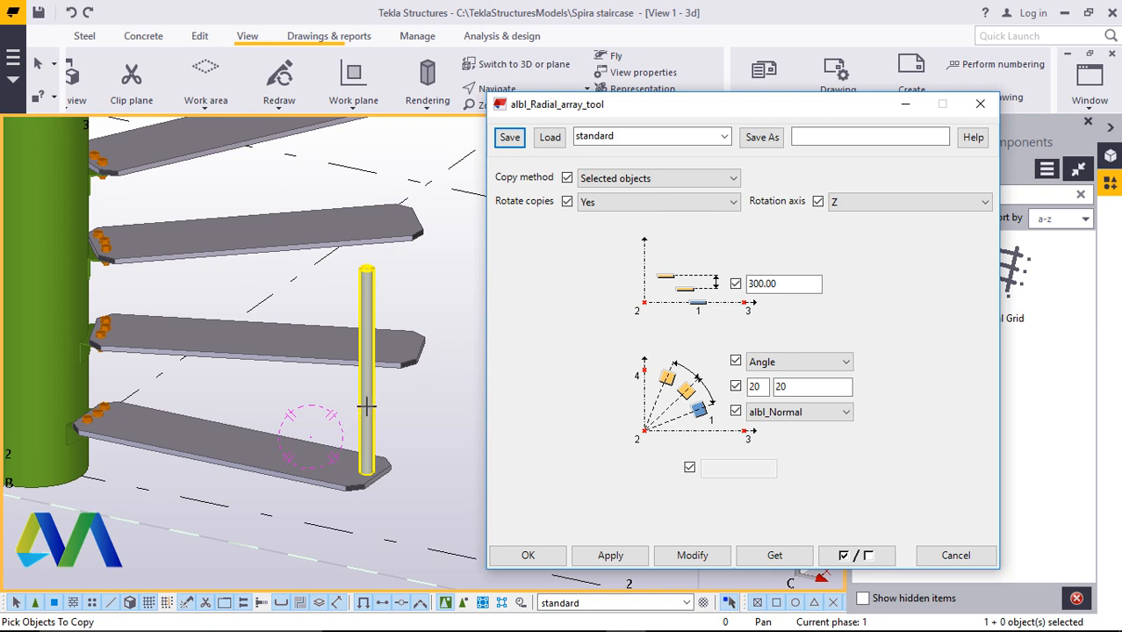
left_click(367, 403)
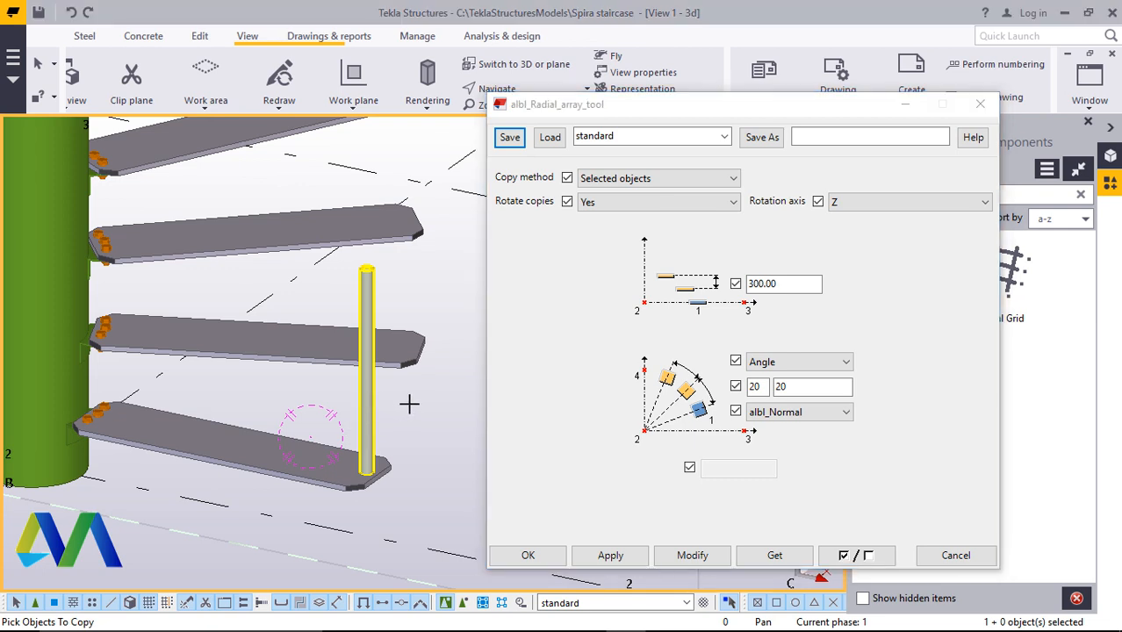
middle_click(409, 404)
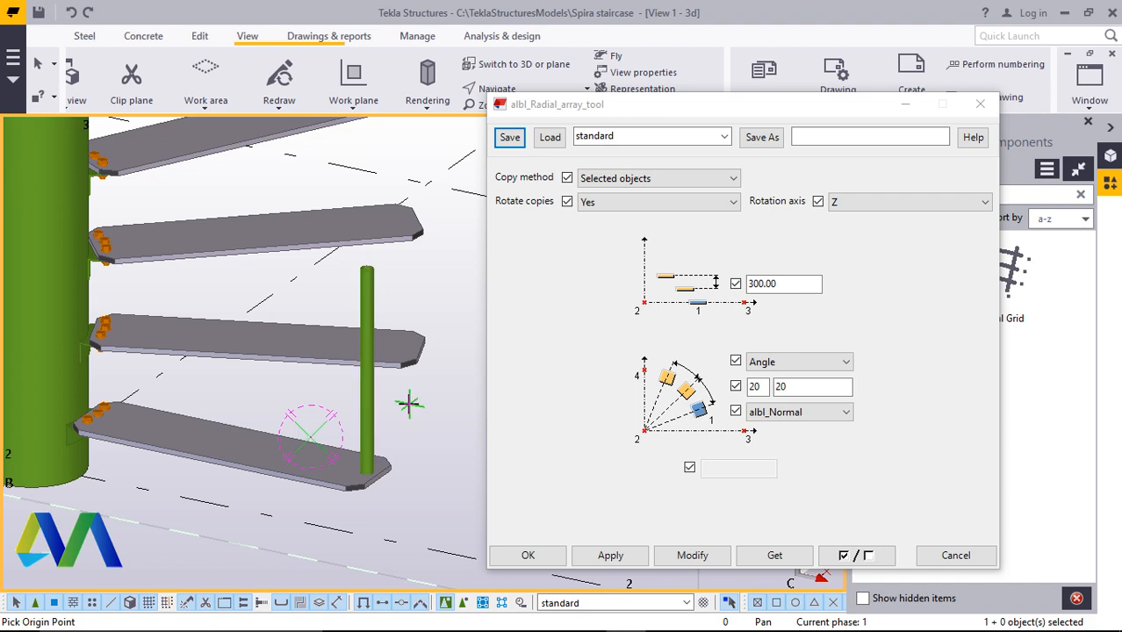
left_click(516, 70)
scroll(255, 398, "down", 2)
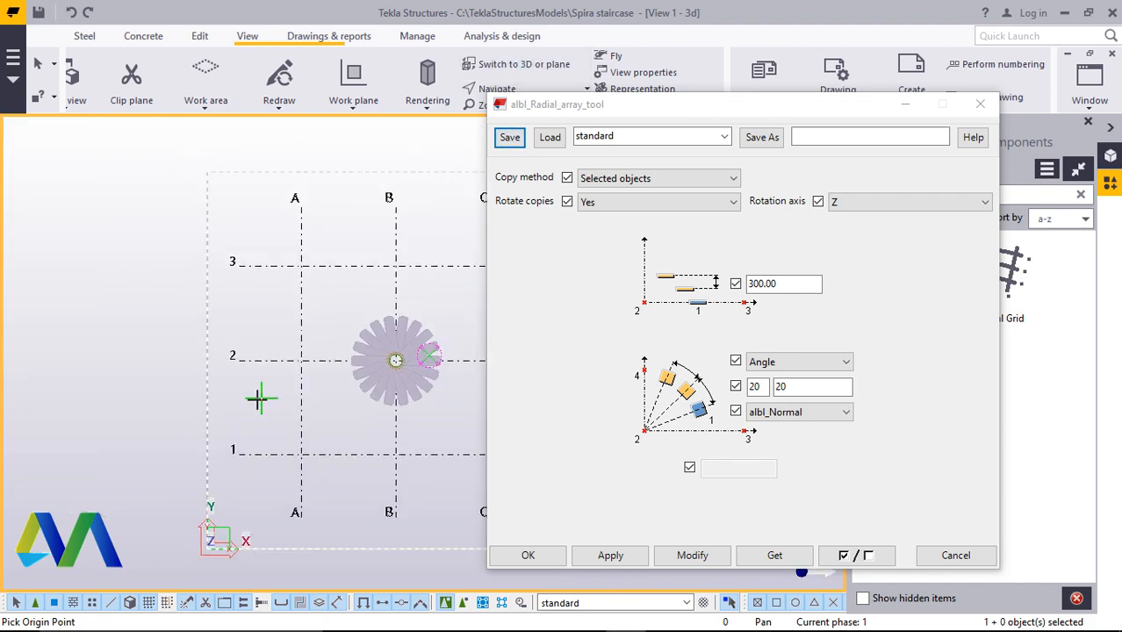
scroll(377, 366, "up", 2)
scroll(382, 362, "up", 2)
scroll(225, 420, "down", 2)
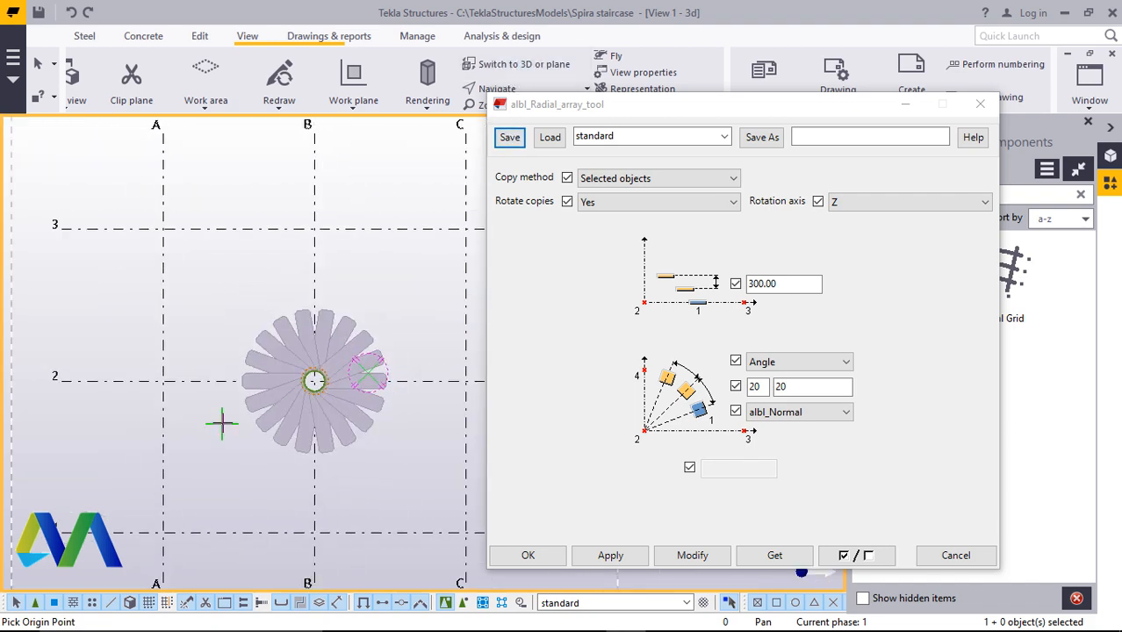
scroll(402, 387, "up", 2)
scroll(402, 387, "up", 1)
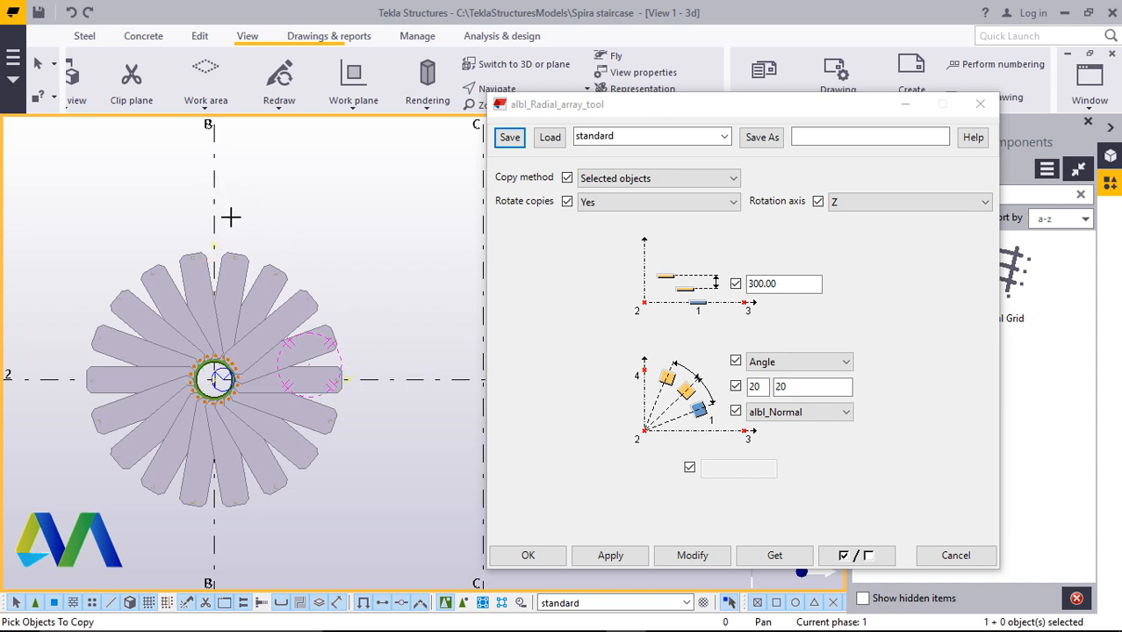
right_click(326, 175)
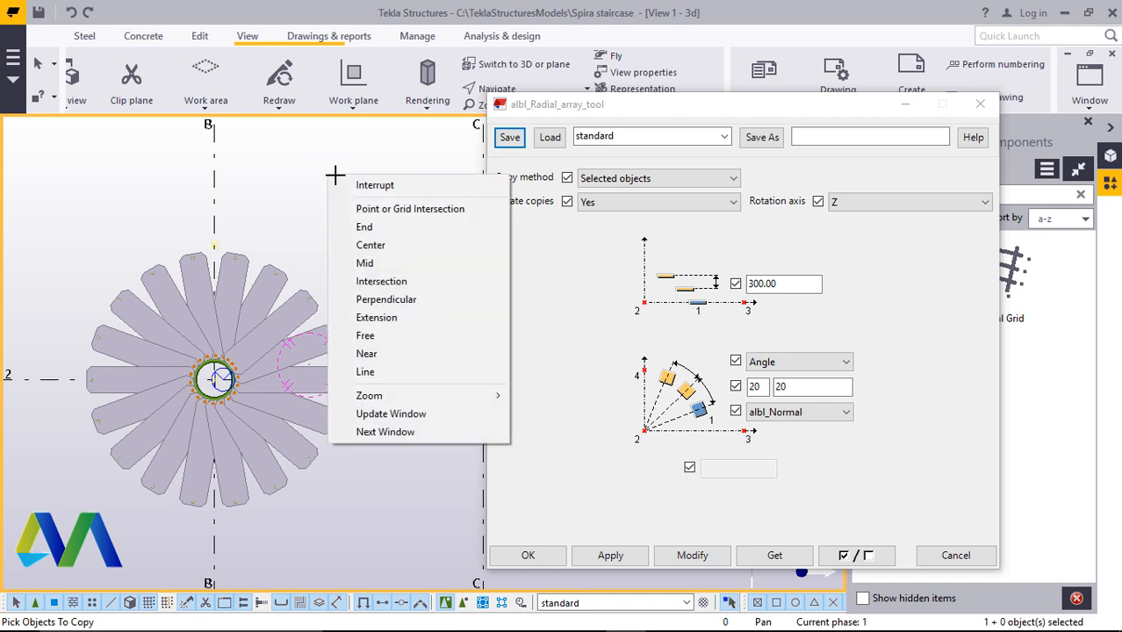
left_click(351, 182)
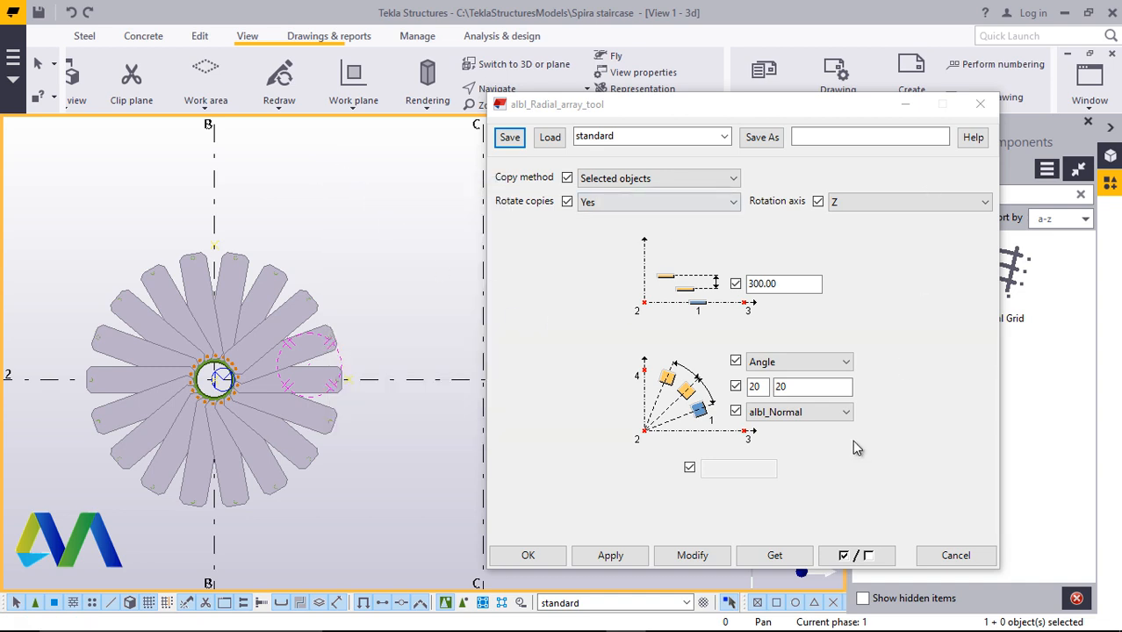
left_click(538, 559)
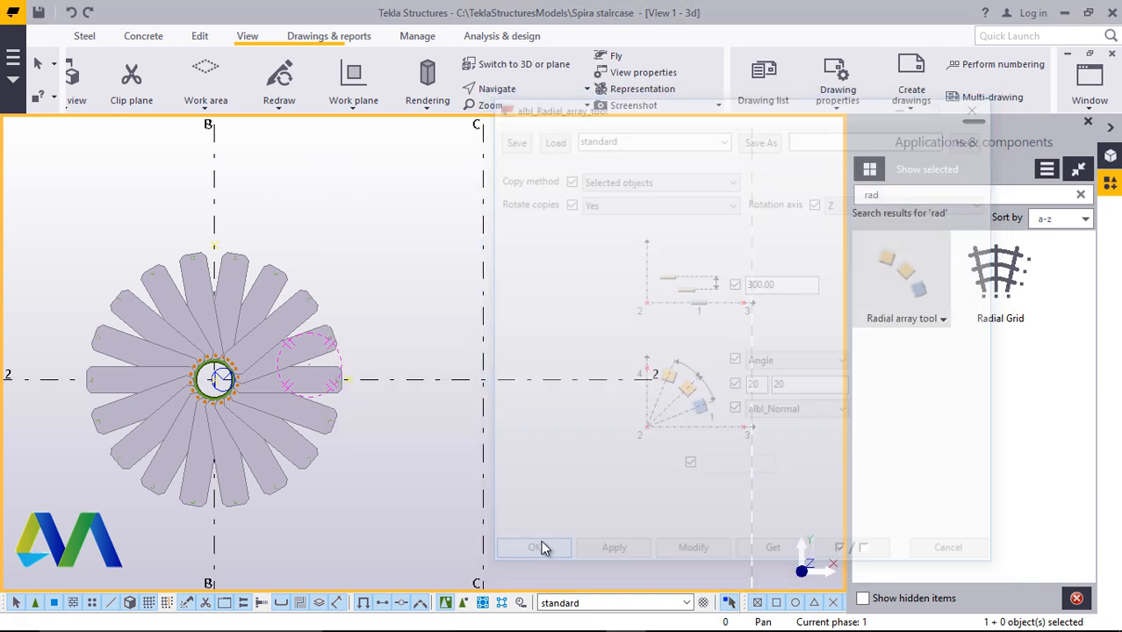
Close the Applications & components panel
left_click(507, 74)
scroll(458, 443, "up", 5)
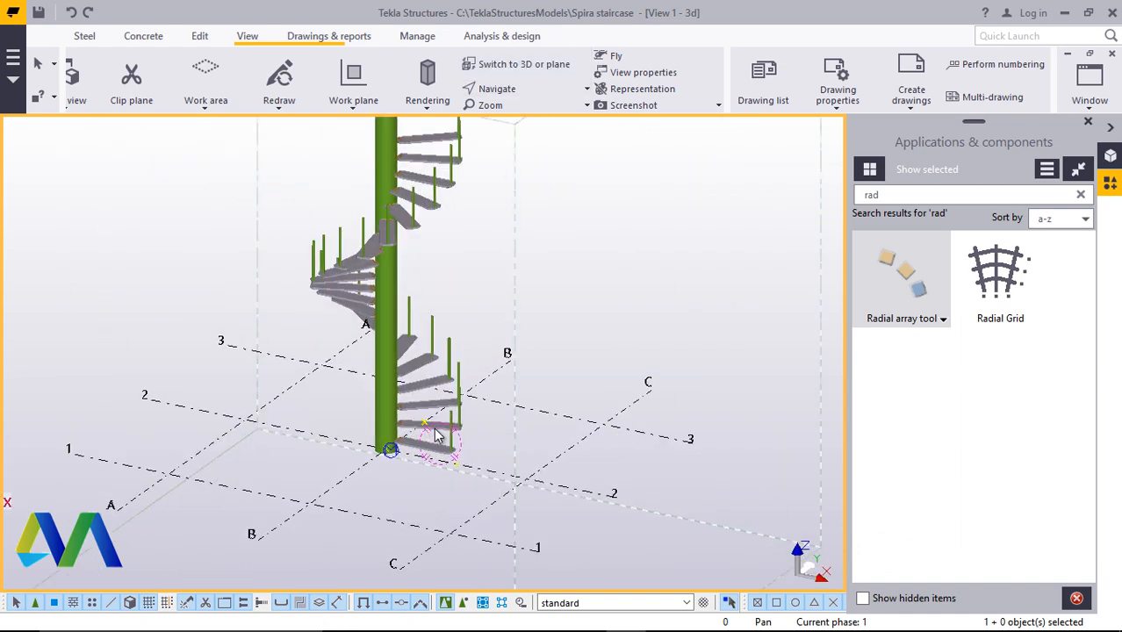
scroll(478, 386, "up", 4)
scroll(492, 451, "down", 4)
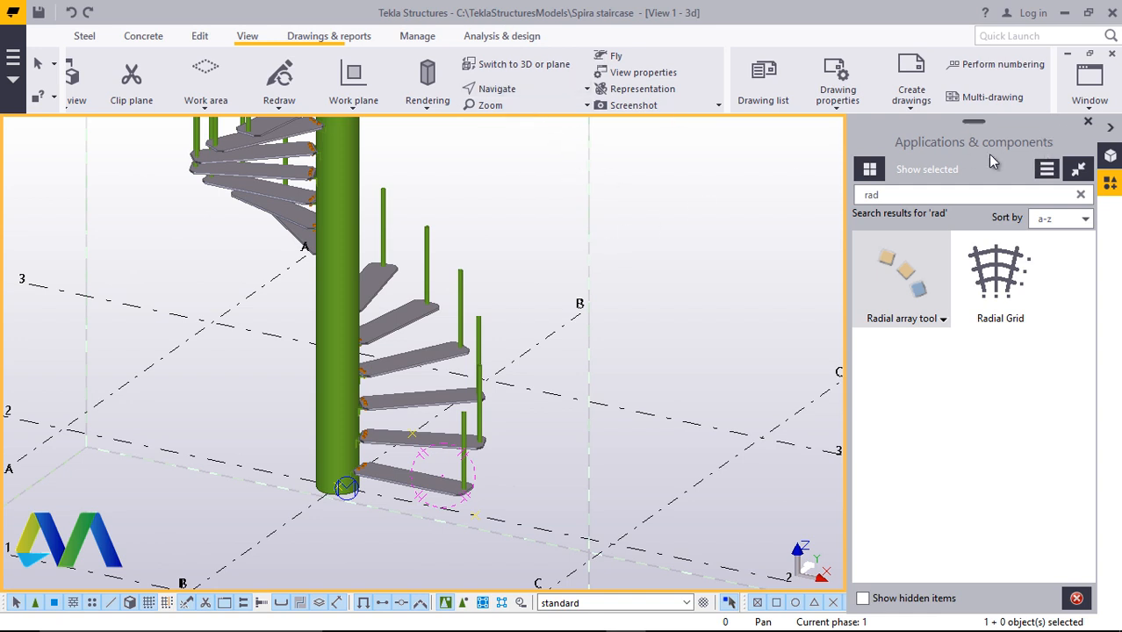
left_click(1088, 123)
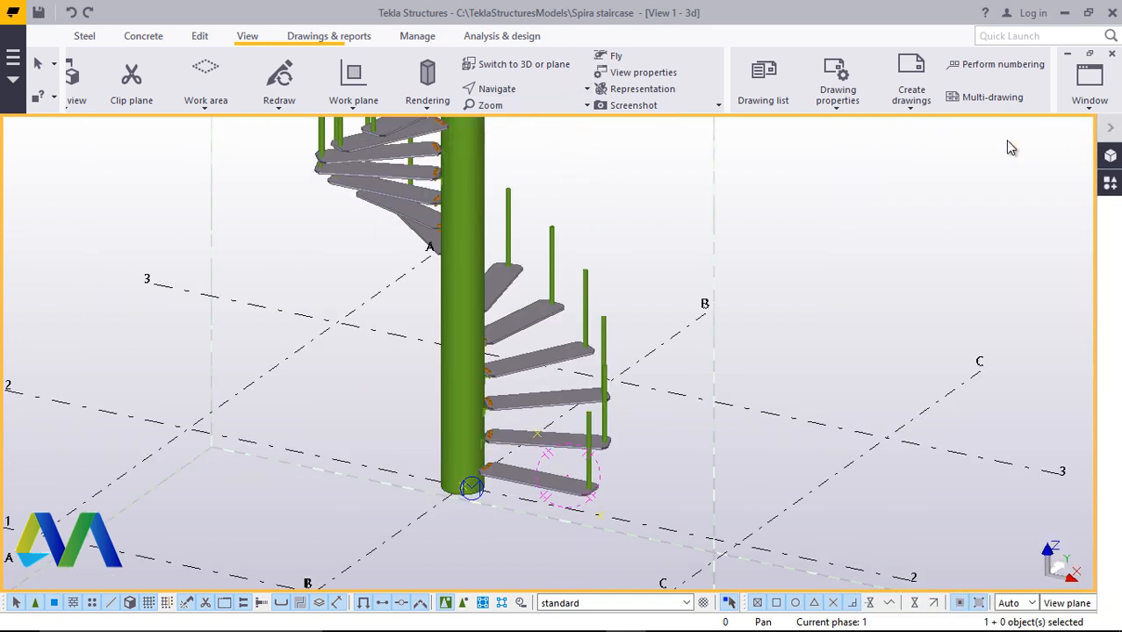
left_click(520, 87)
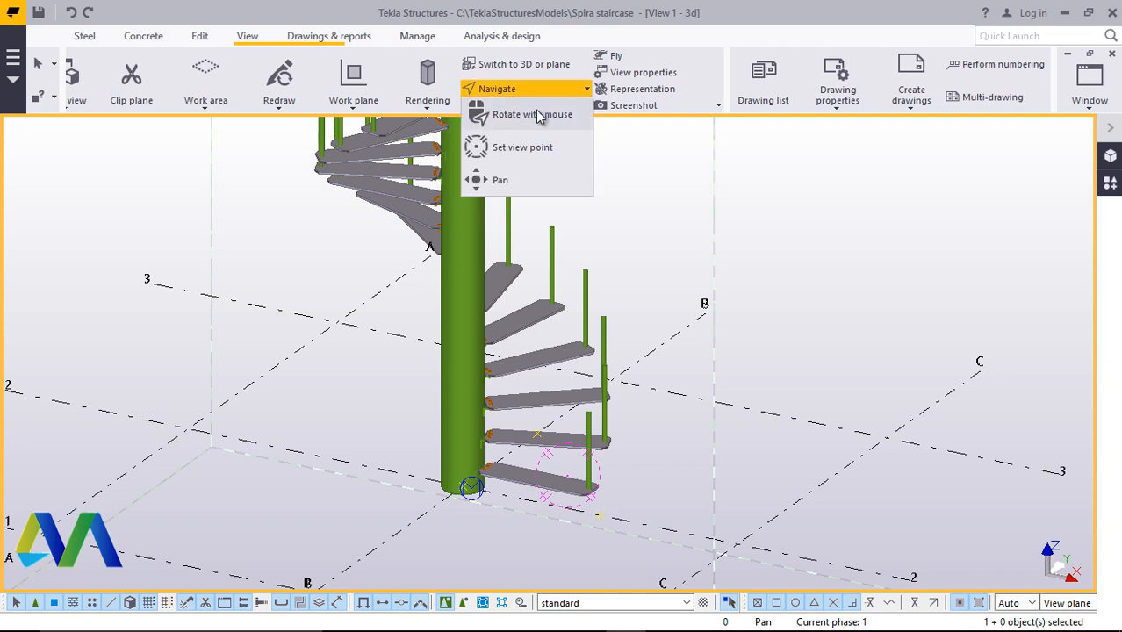
Rotate, pan and zoom the view to inspect the tops of the arrayed posts
left_click(534, 115)
mouse_move(584, 495)
left_mouse_down()
mouse_move(336, 461)
mouse_move(714, 419)
mouse_move(743, 439)
mouse_move(626, 461)
left_mouse_up()
scroll(629, 461, "up", 5)
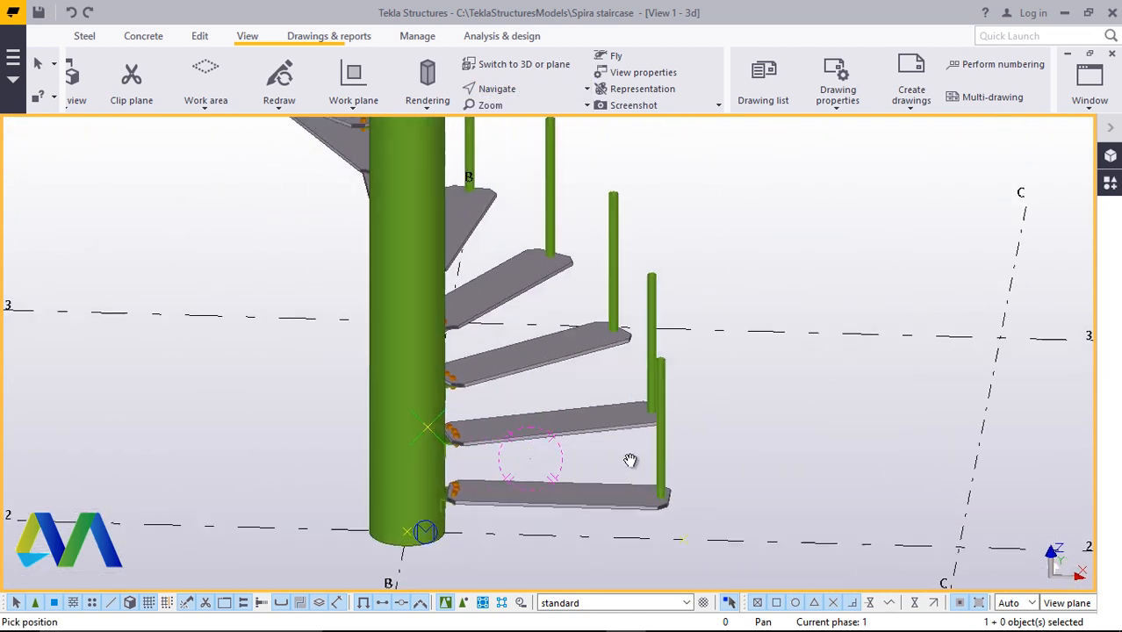
left_click_drag(742, 408, 889, 380)
scroll(419, 451, "down", 10)
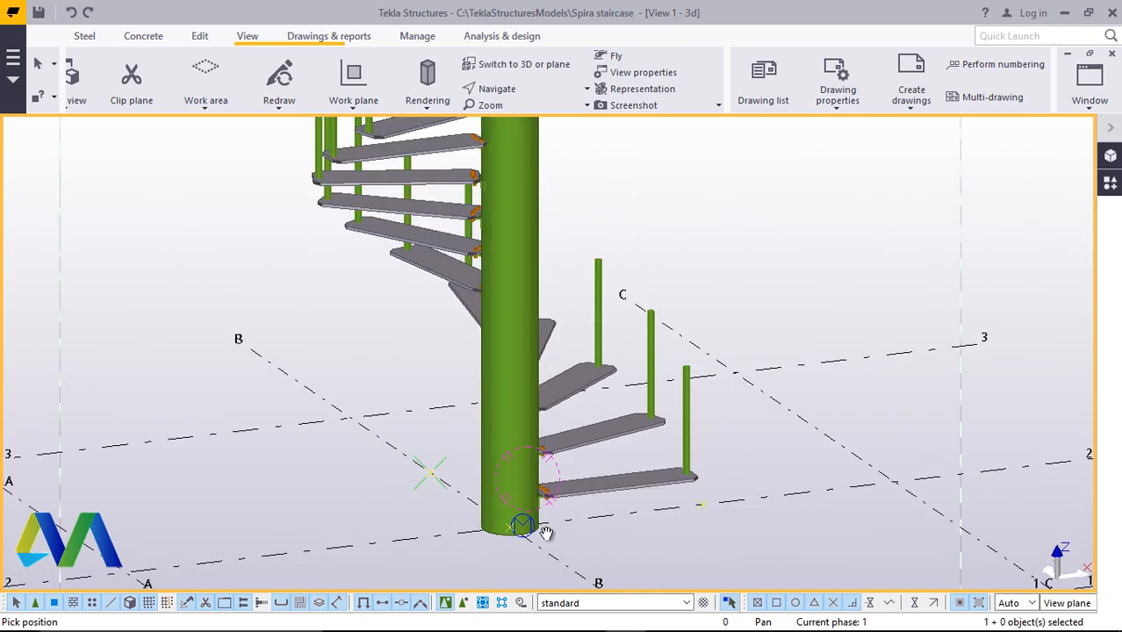
middle_click_drag(419, 451, 506, 439, "ctrl")
scroll(501, 471, "up", 6)
middle_click_drag(471, 512, 902, 290, "ctrl")
scroll(902, 291, "up", 10)
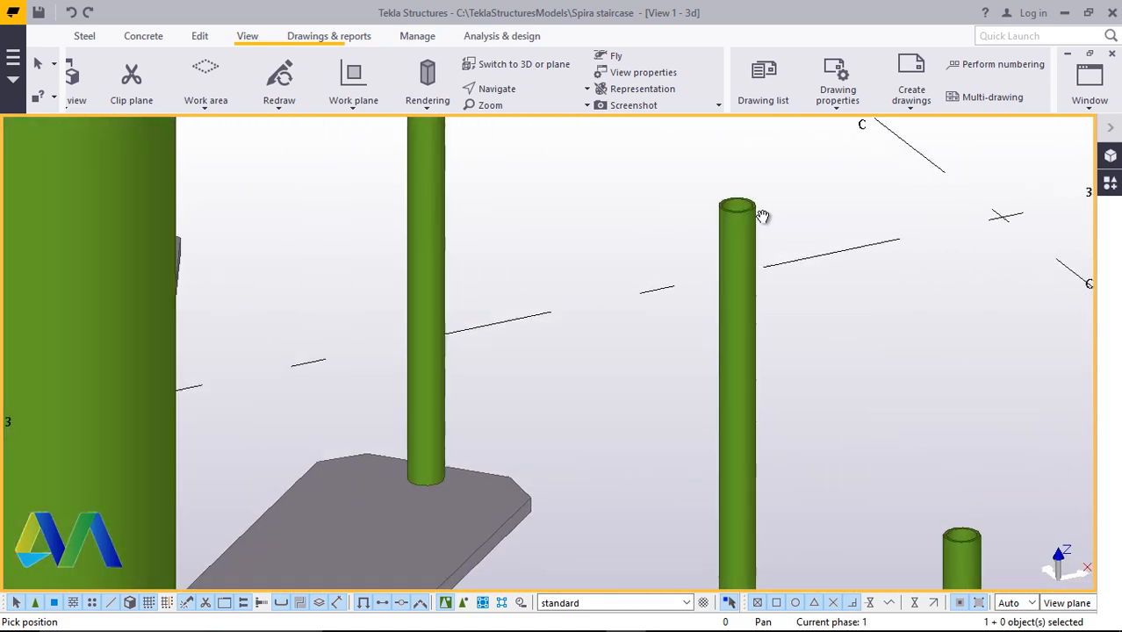
scroll(719, 365, "up", 6)
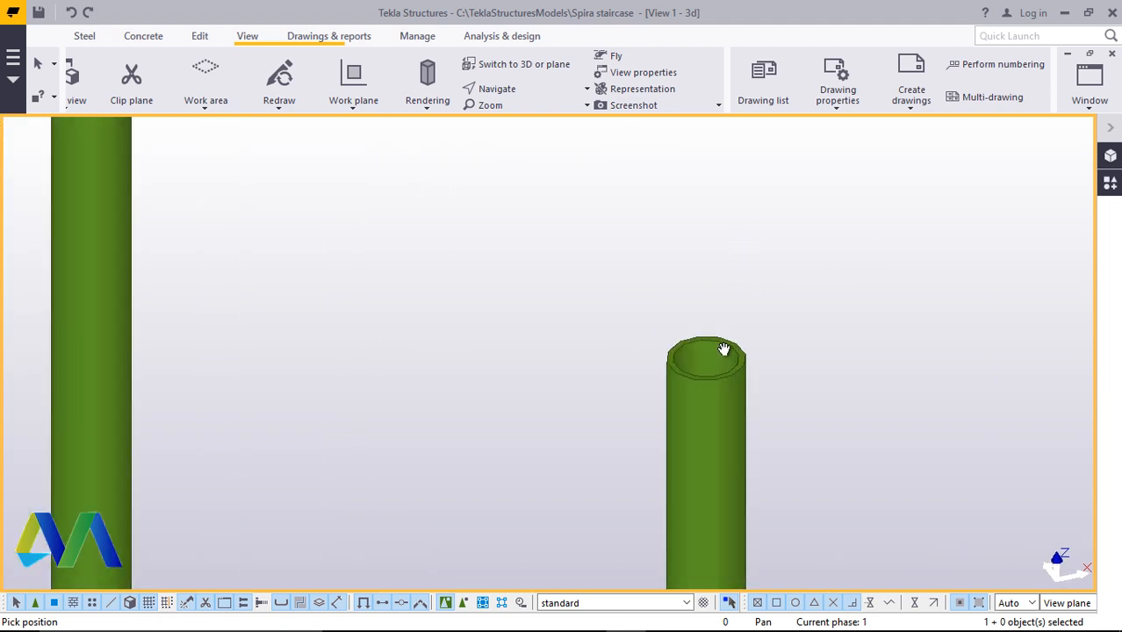
left_click(511, 90)
left_click(521, 113)
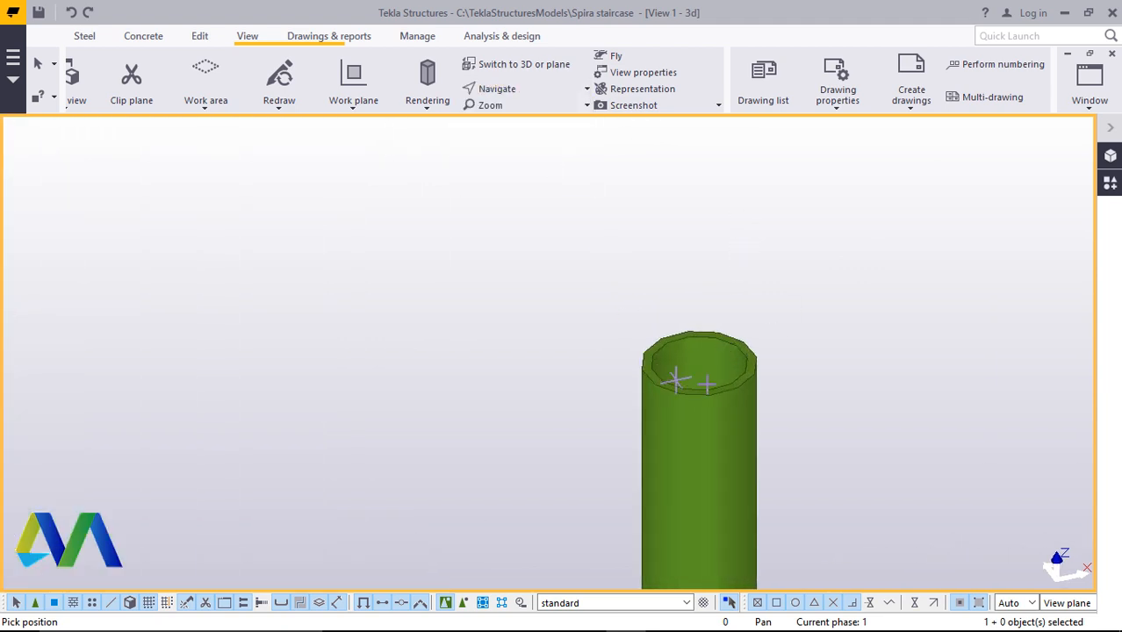
left_click_drag(707, 372, 584, 439)
scroll(618, 351, "down", 10)
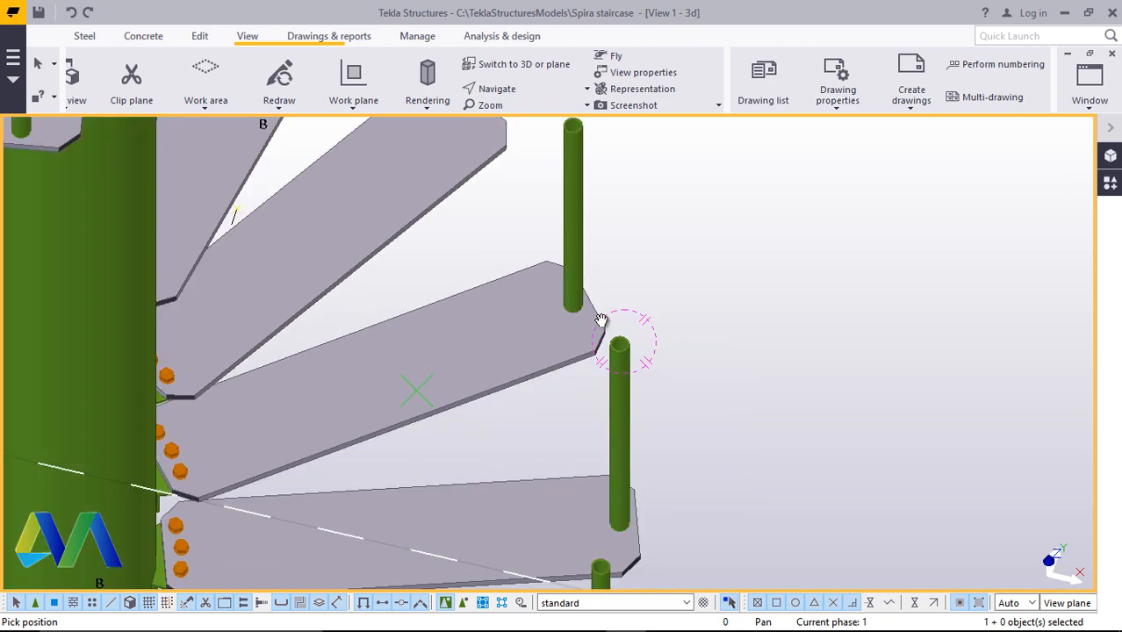
scroll(606, 316, "up", 10)
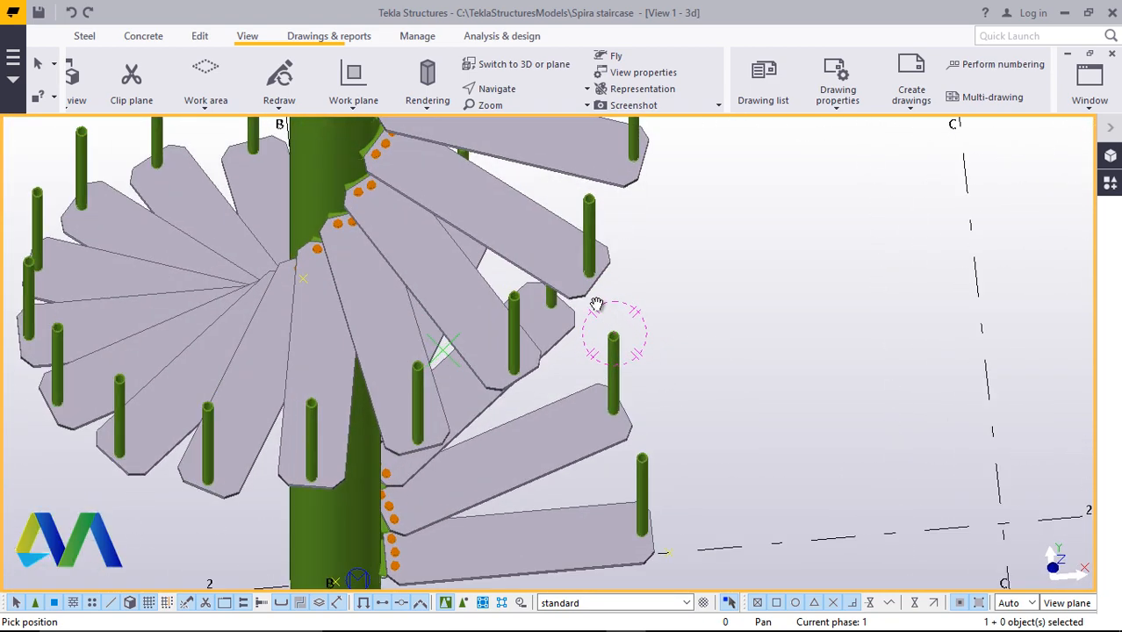
scroll(628, 337, "up", 10)
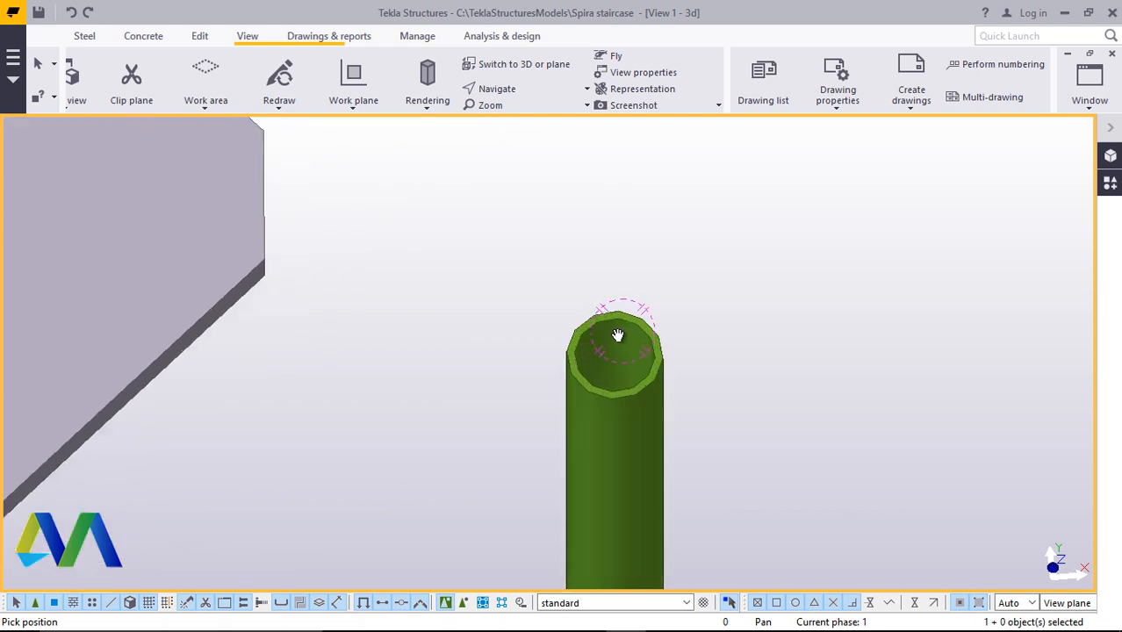
Place one divided line point at the centre of a post's top by picking two opposite points on its rim
right_click(659, 231)
left_click(702, 241)
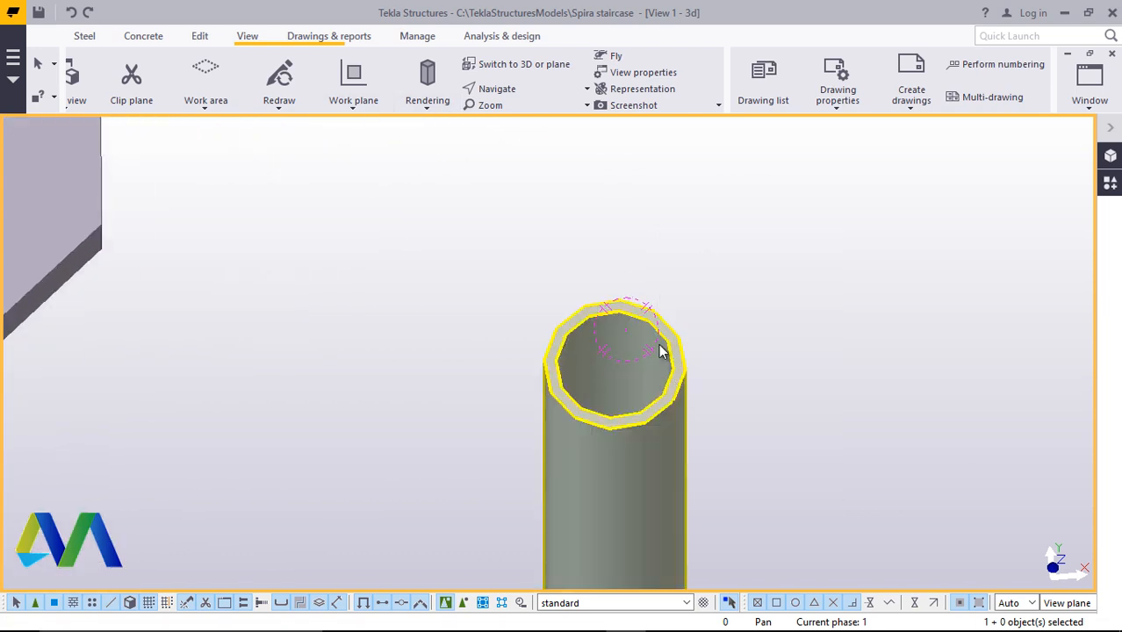
left_click(202, 37)
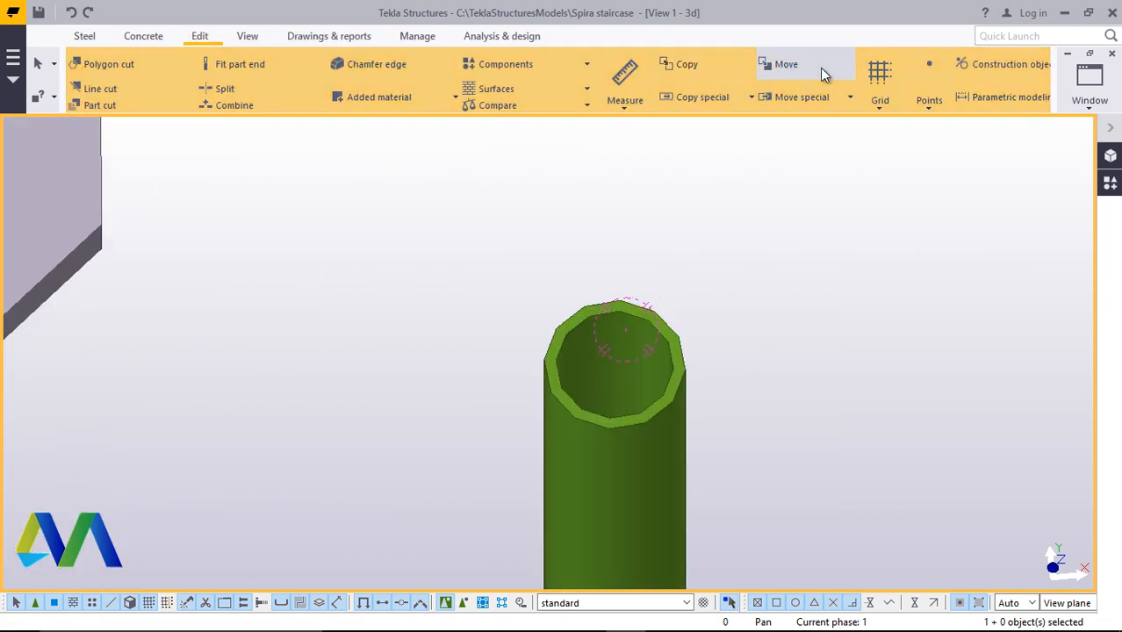
left_click(928, 111)
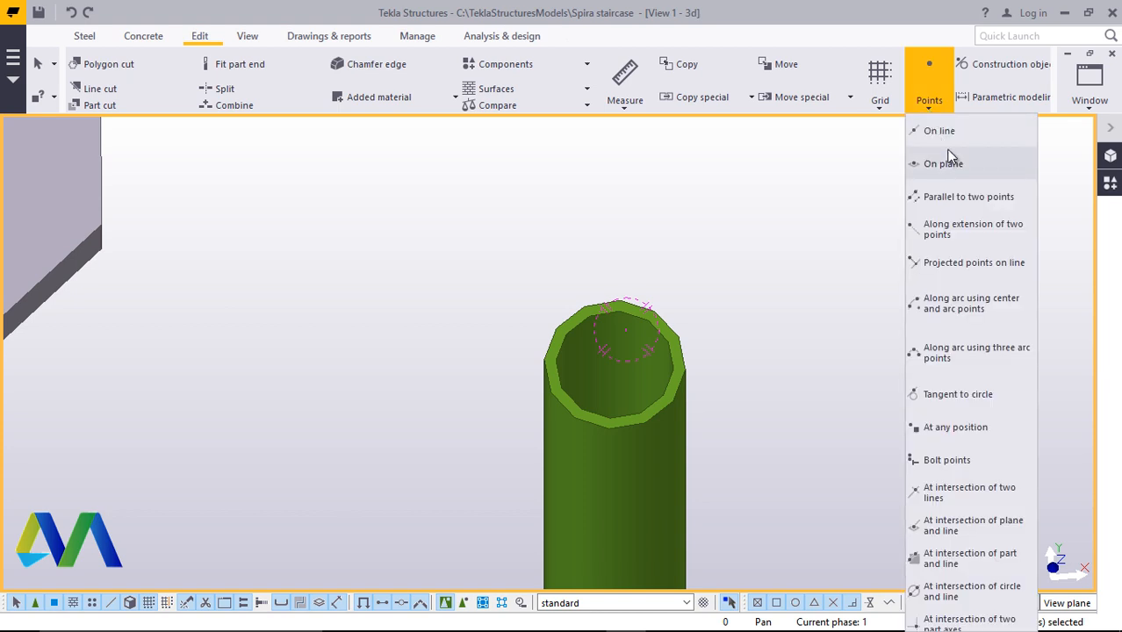
left_click(938, 133)
scroll(694, 303, "up", 1)
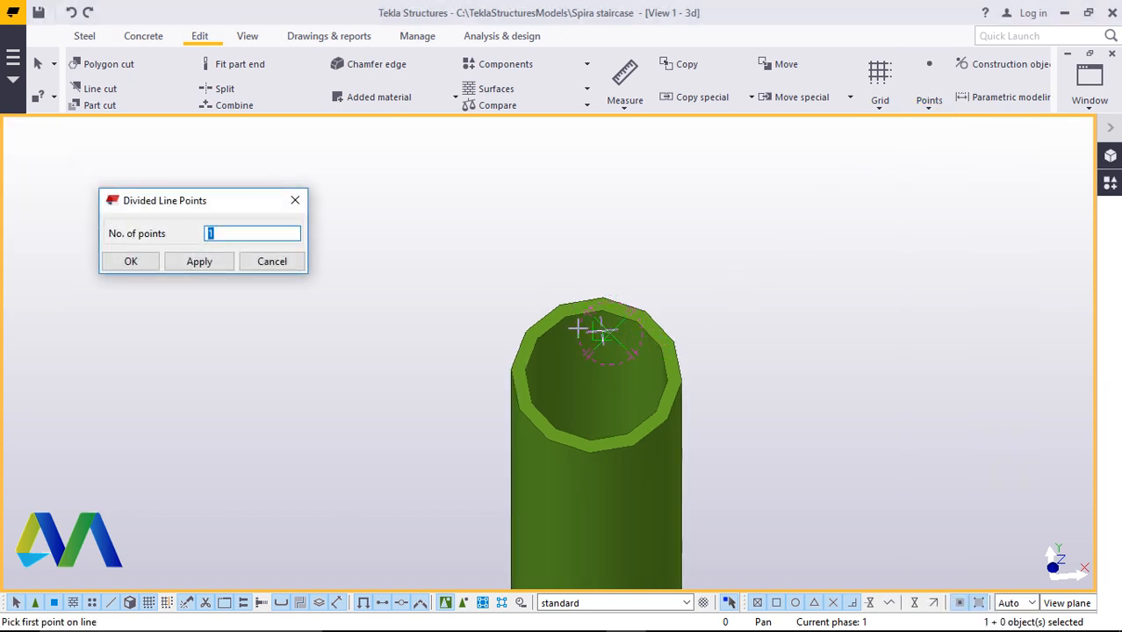
scroll(566, 317, "up", 3)
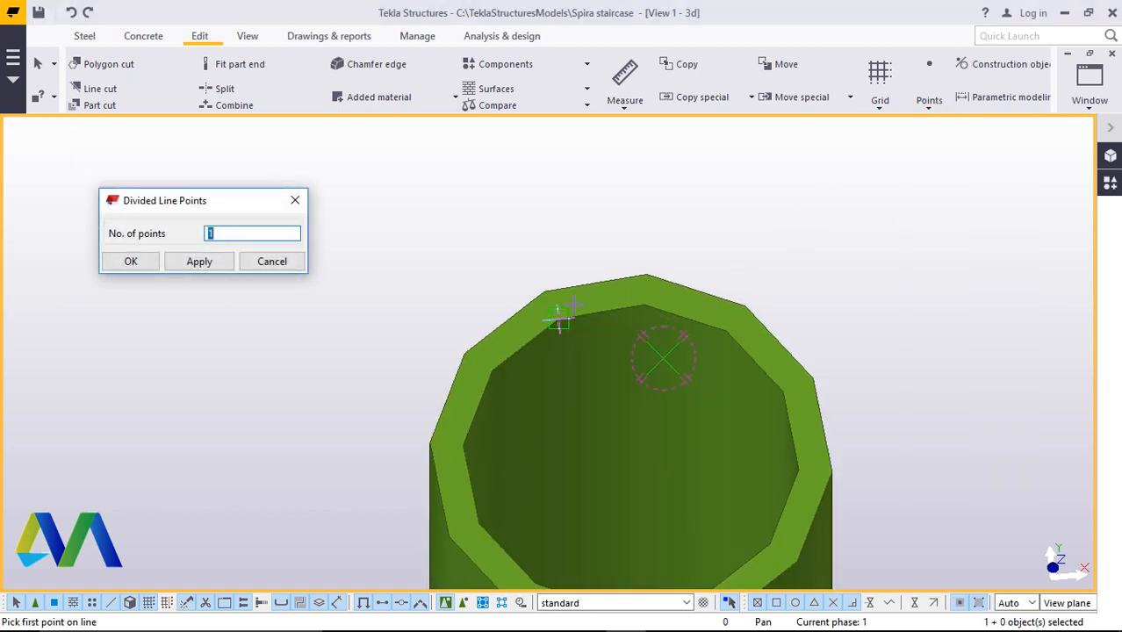
left_click(556, 321)
scroll(578, 260, "down", 2)
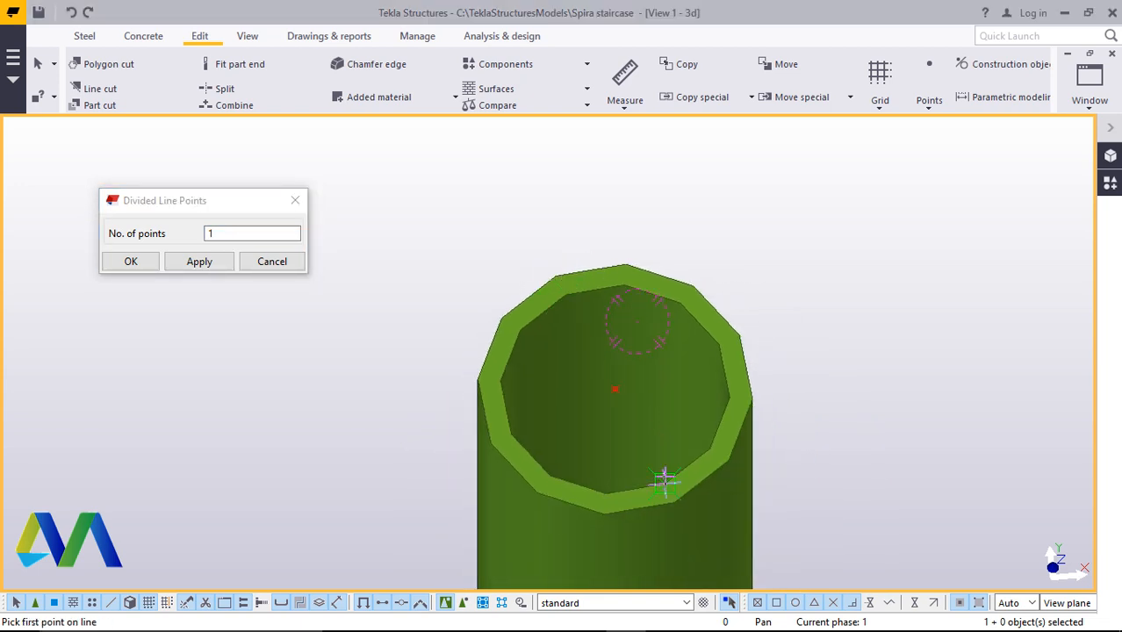
right_click(797, 174)
left_click(806, 184)
left_click(148, 260)
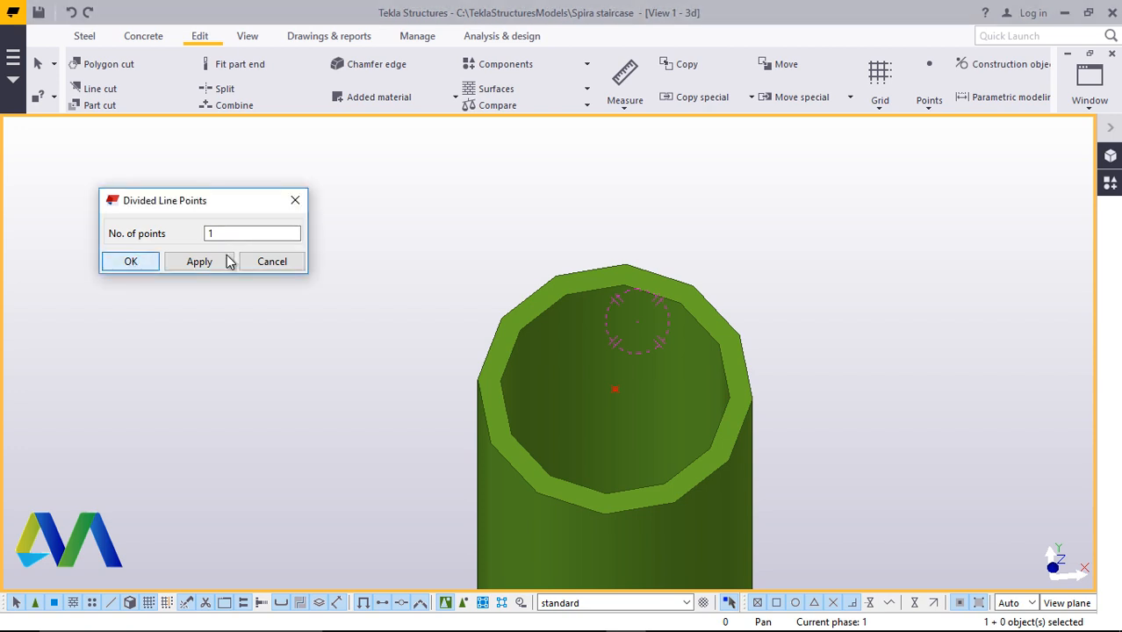
scroll(441, 257, "down", 1)
scroll(440, 258, "down", 3)
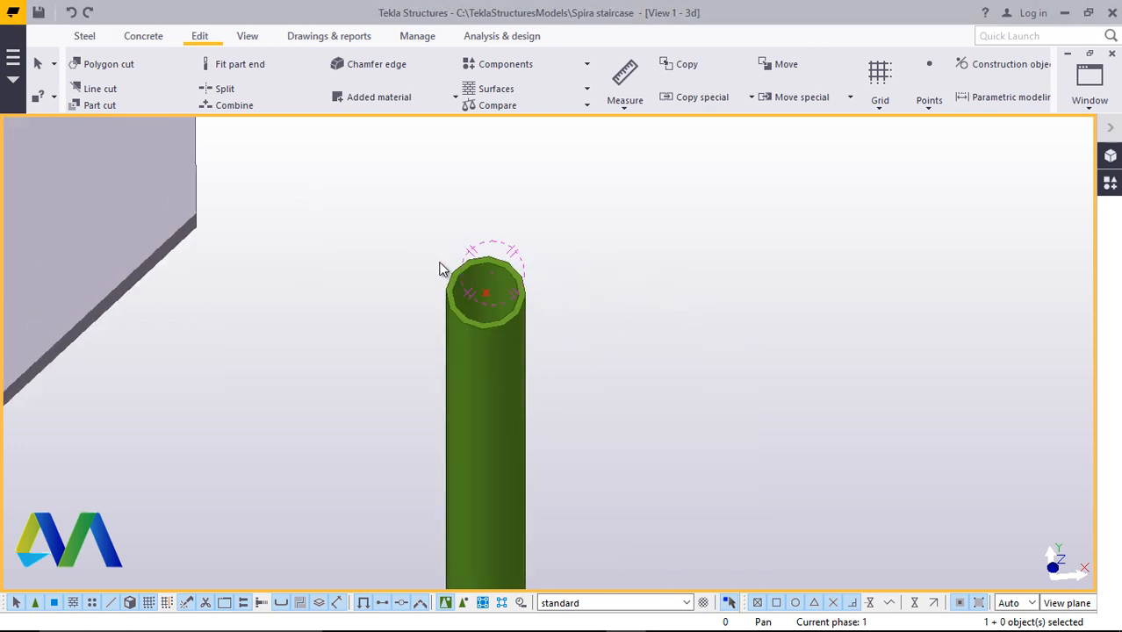
Place one divided line point at the centre of the next post's top across its rim
left_click(929, 109)
left_click(938, 130)
scroll(544, 300, "down", 3)
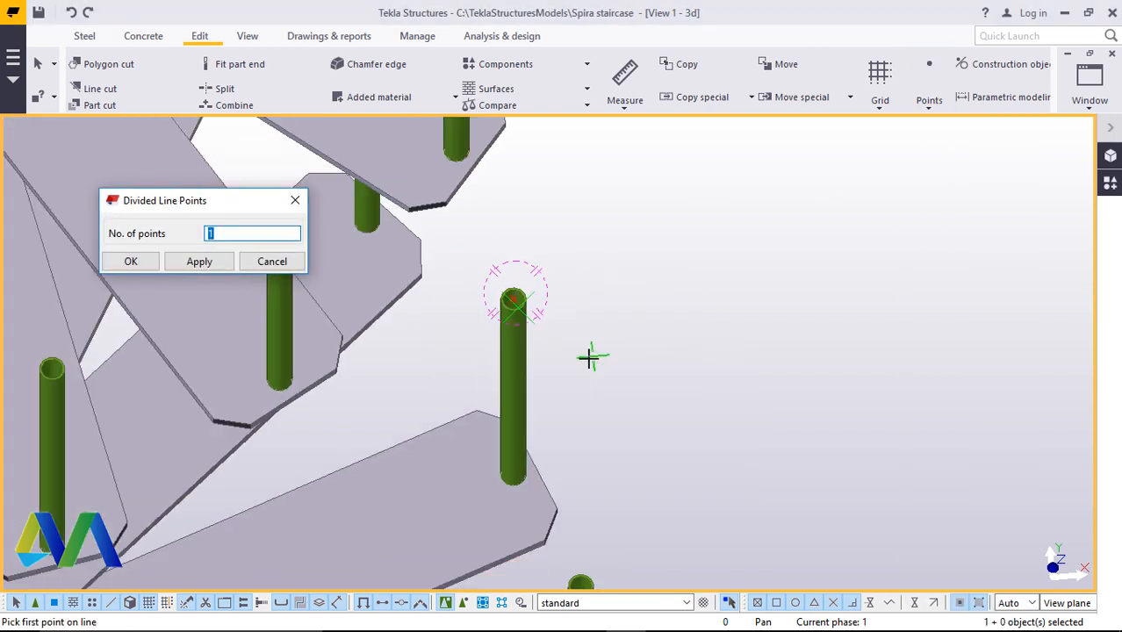
scroll(584, 404, "down", 1)
scroll(571, 523, "up", 5)
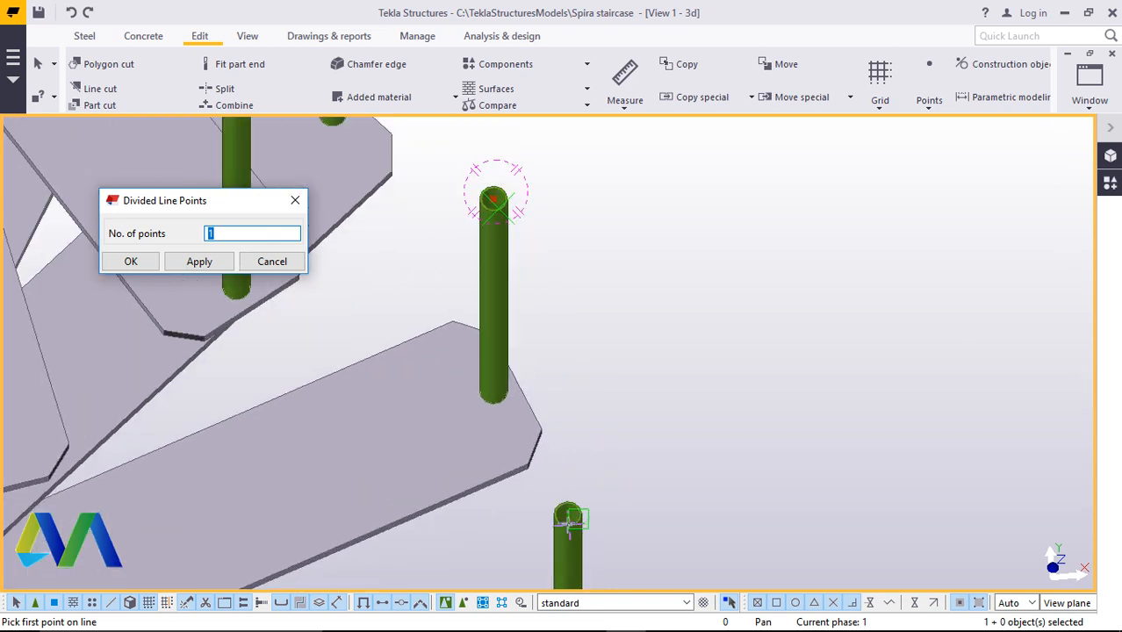
scroll(569, 524, "up", 6)
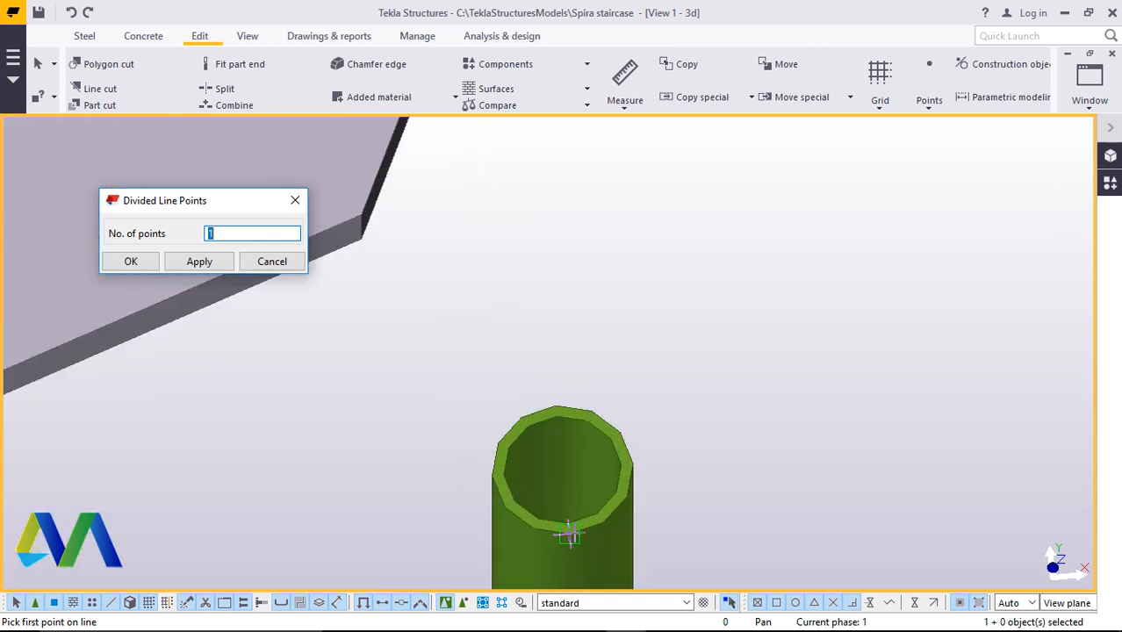
left_click(551, 379)
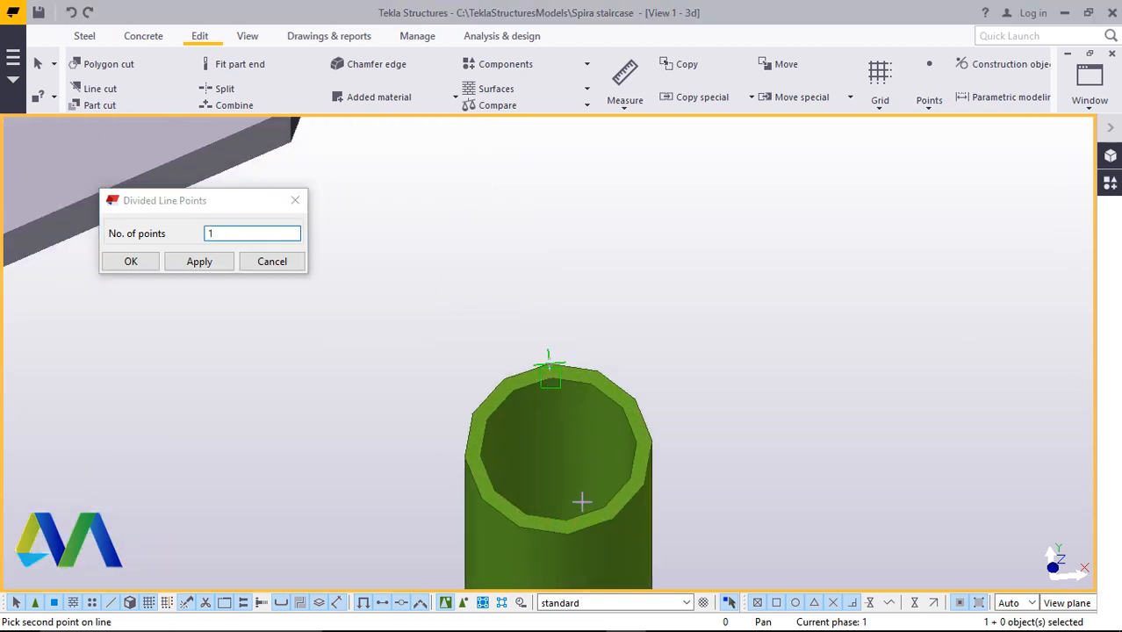
left_click(567, 521)
right_click(704, 306)
left_click(728, 314)
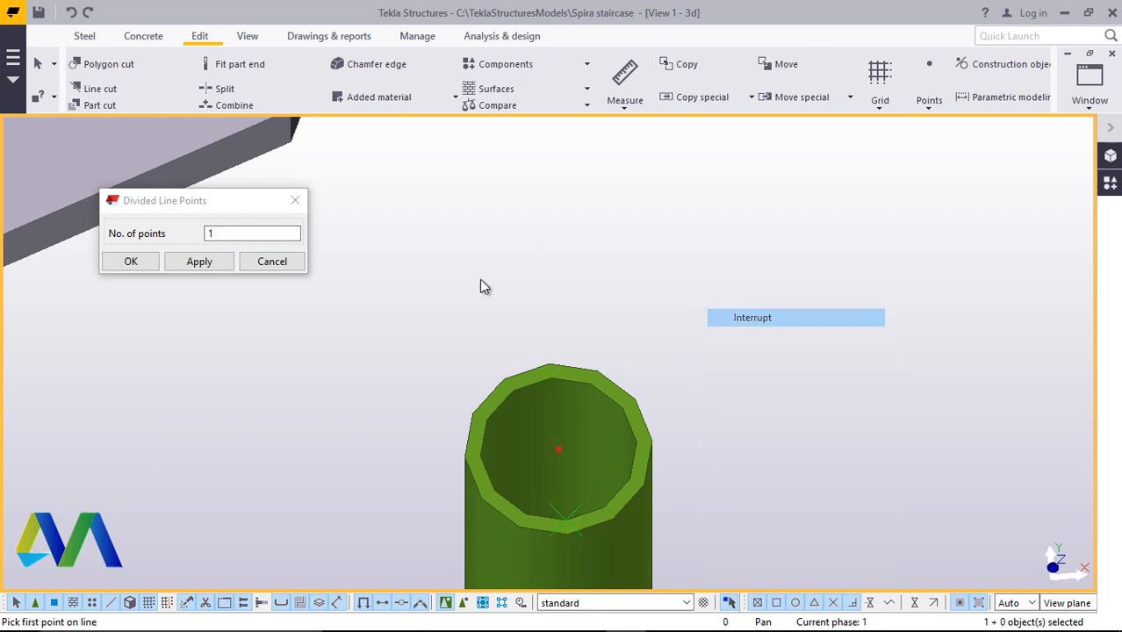
left_click(140, 264)
Rotate and pan the view to see the tops of both adjacent posts
scroll(603, 453, "down", 6)
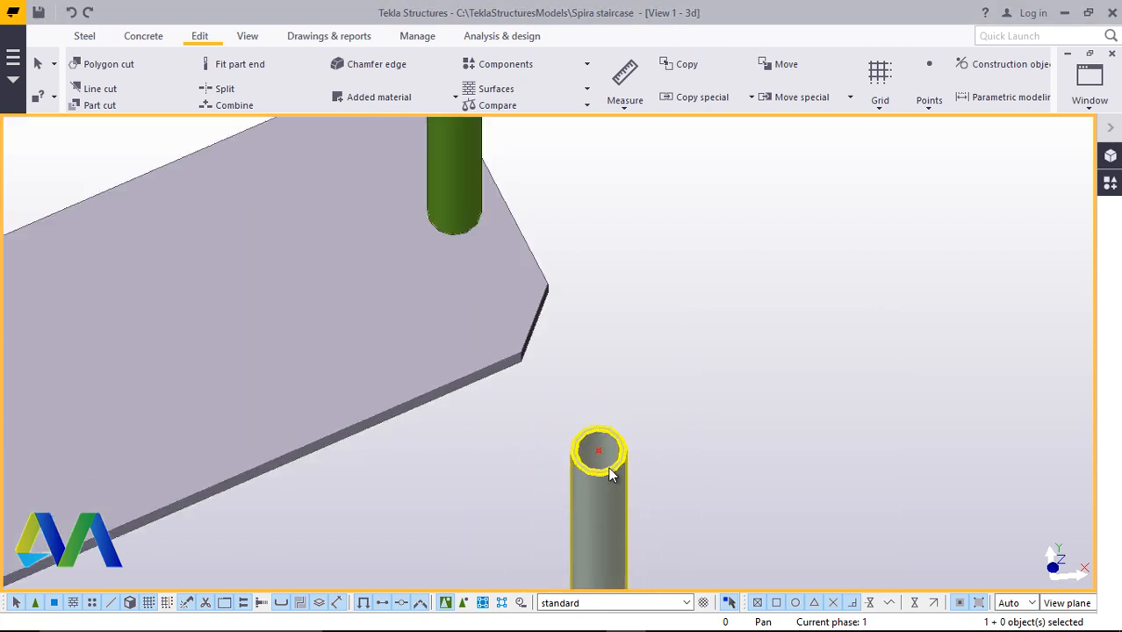
scroll(617, 457, "down", 3)
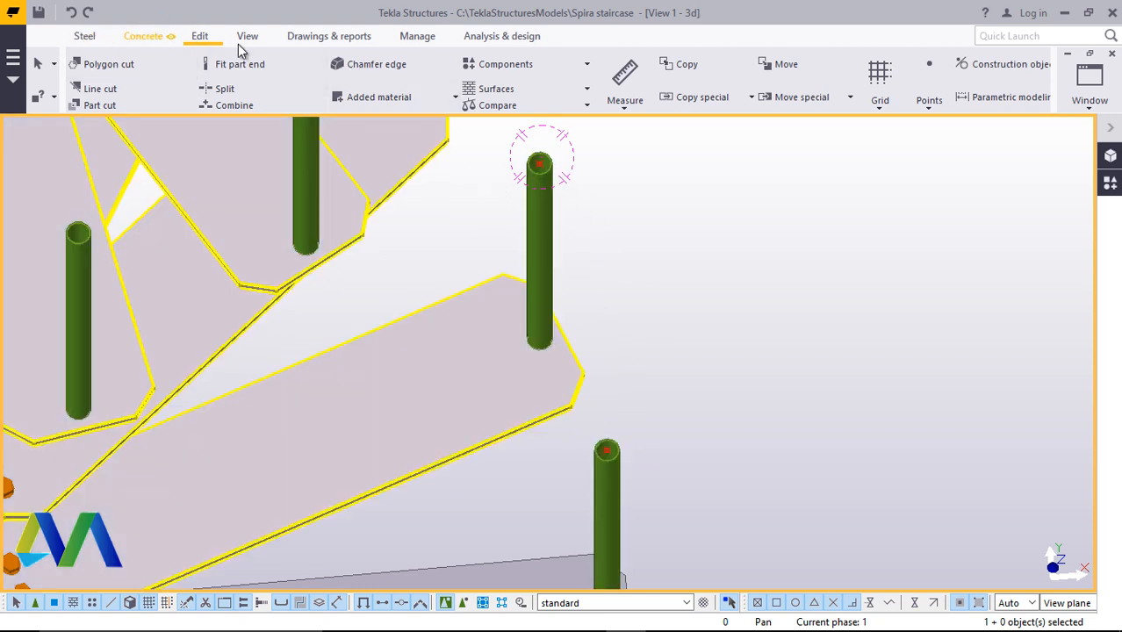
left_click(257, 39)
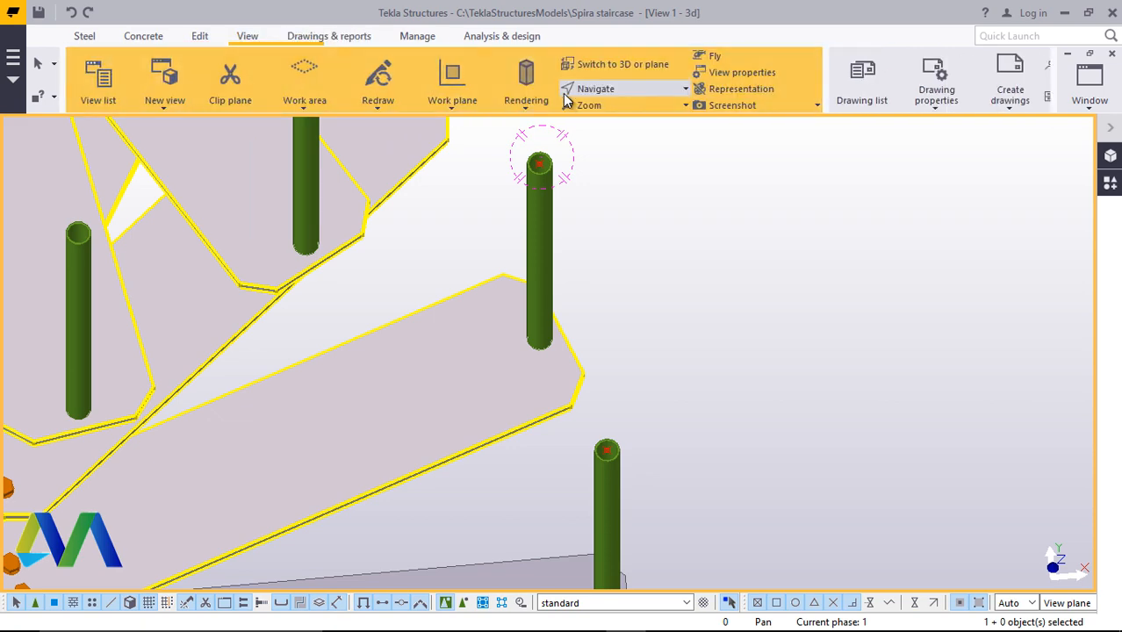
left_click(619, 90)
left_click(638, 112)
left_click_drag(538, 348, 588, 230)
scroll(549, 363, "down", 4)
left_click_drag(546, 367, 644, 317)
scroll(597, 228, "up", 5)
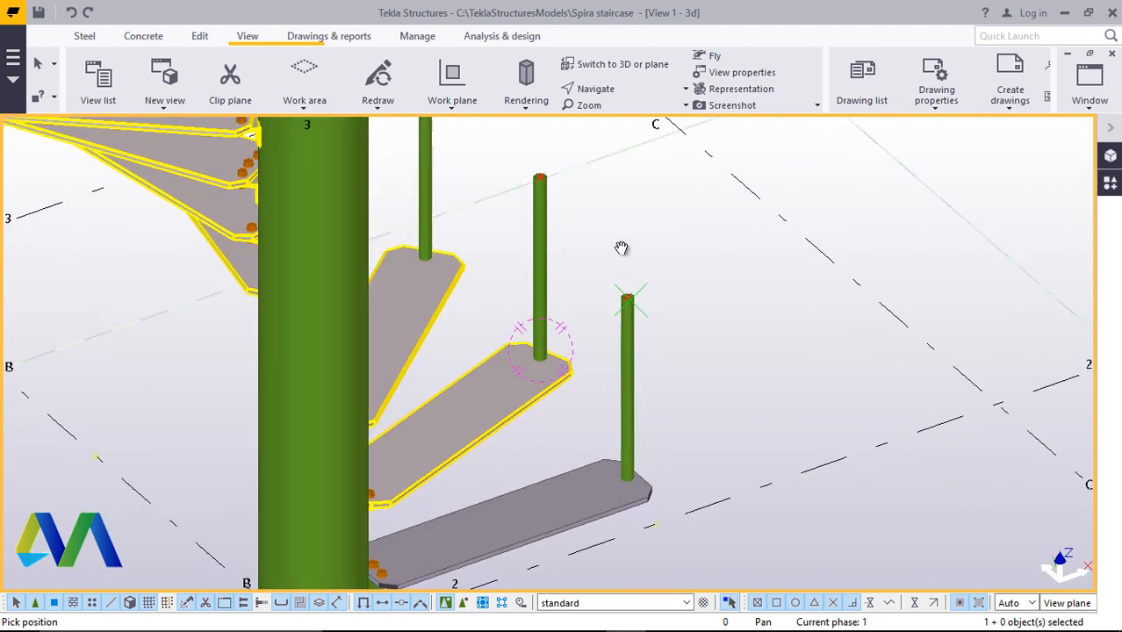
right_click(625, 217)
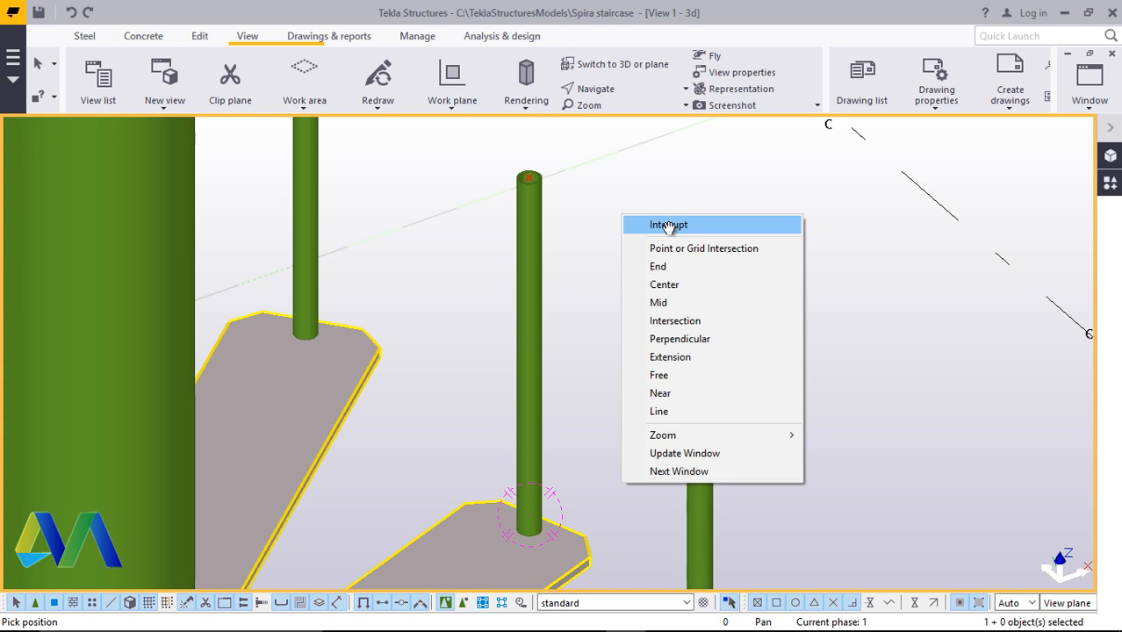
left_click(668, 226)
scroll(525, 249, "down", 3)
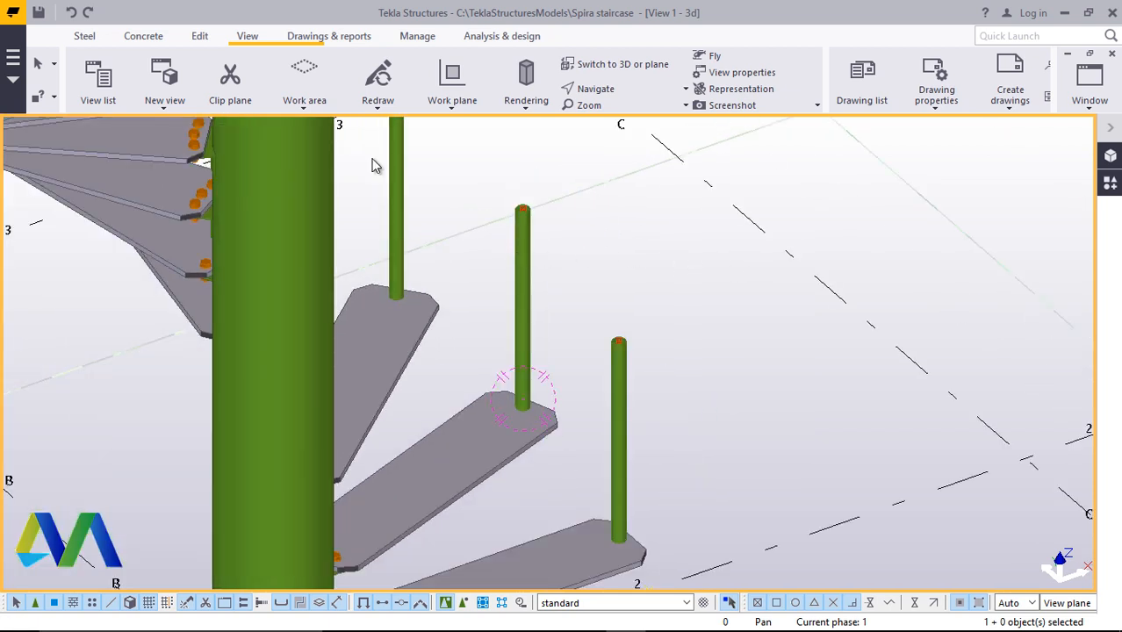
Create a beam between the centre points on the tops of the two adjacent posts
left_click(87, 36)
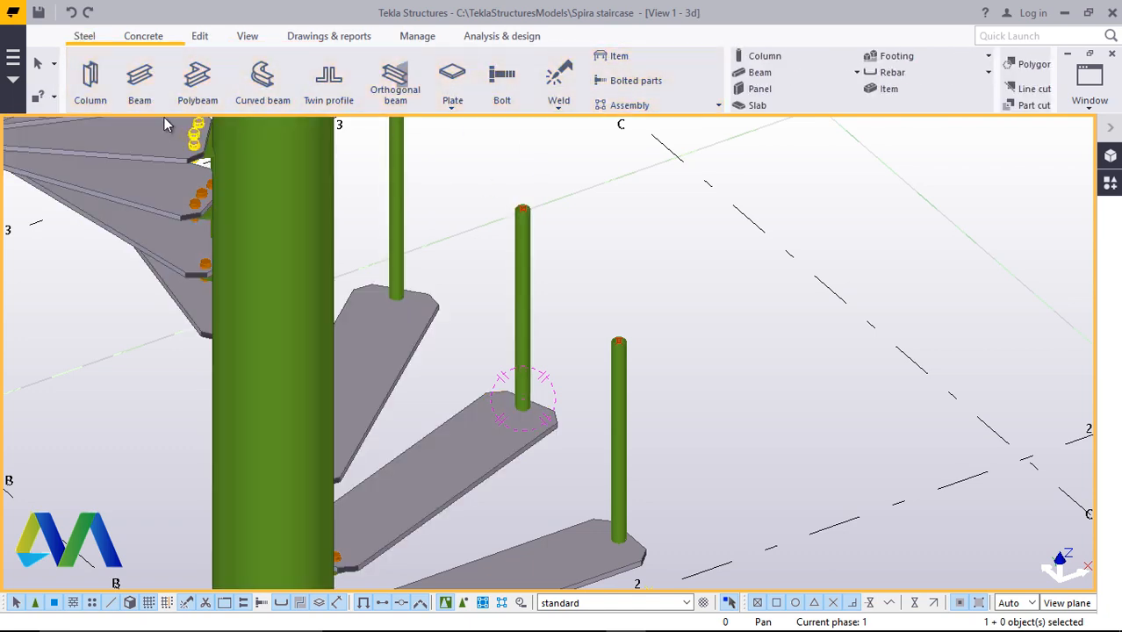
left_click(145, 104)
scroll(531, 197, "up", 8)
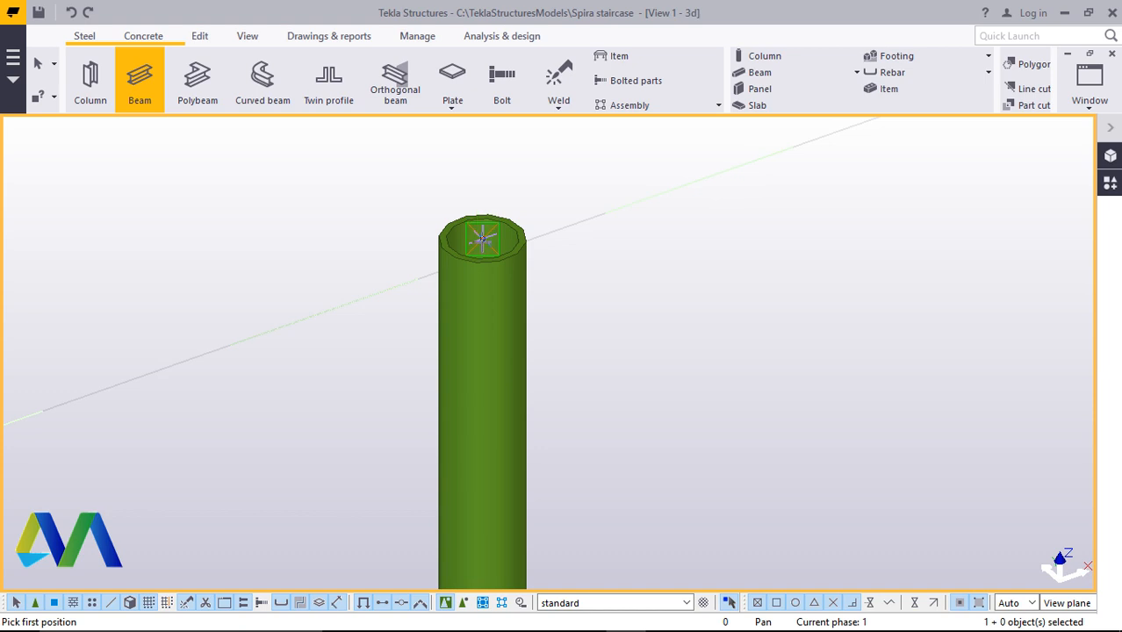
left_click(481, 239)
scroll(461, 237, "down", 5)
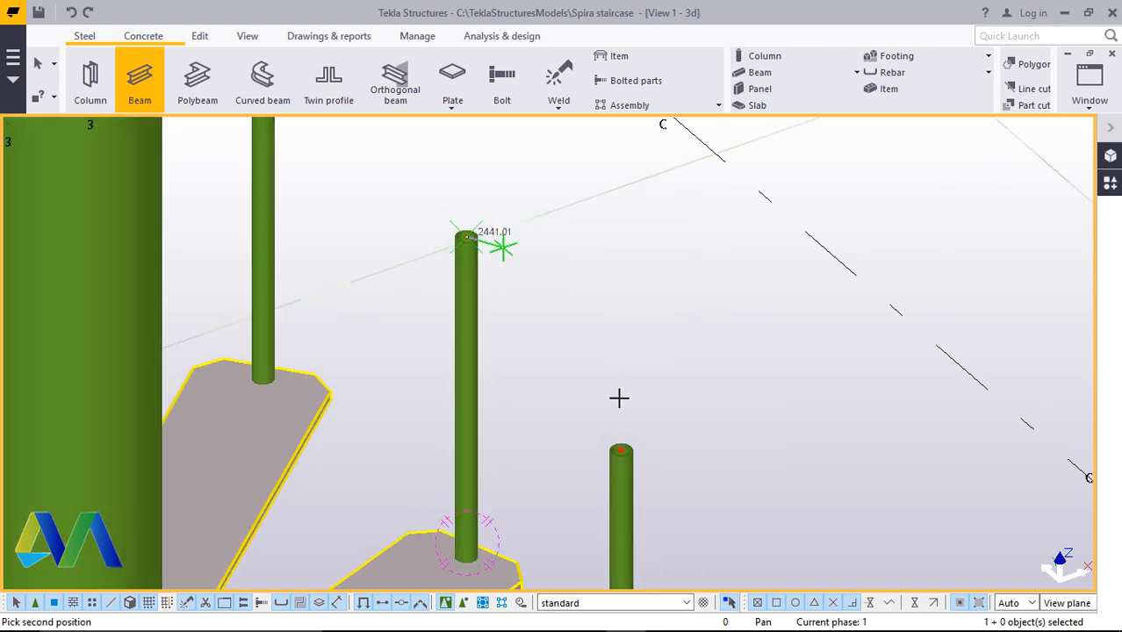
scroll(618, 395, "up", 2)
scroll(641, 463, "up", 5)
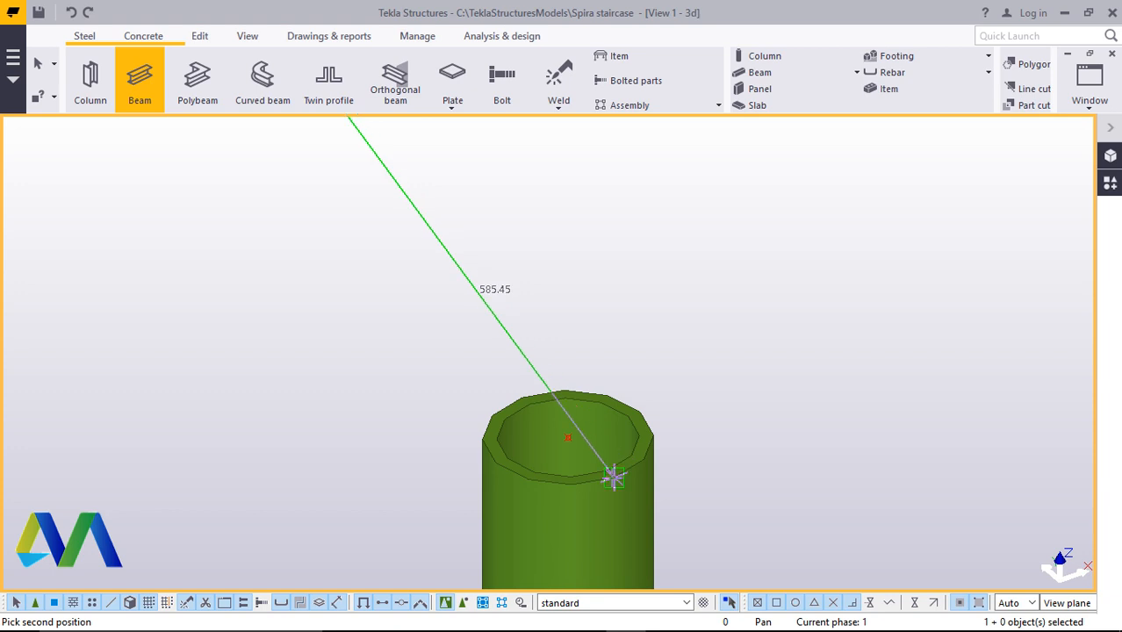
left_click(611, 478)
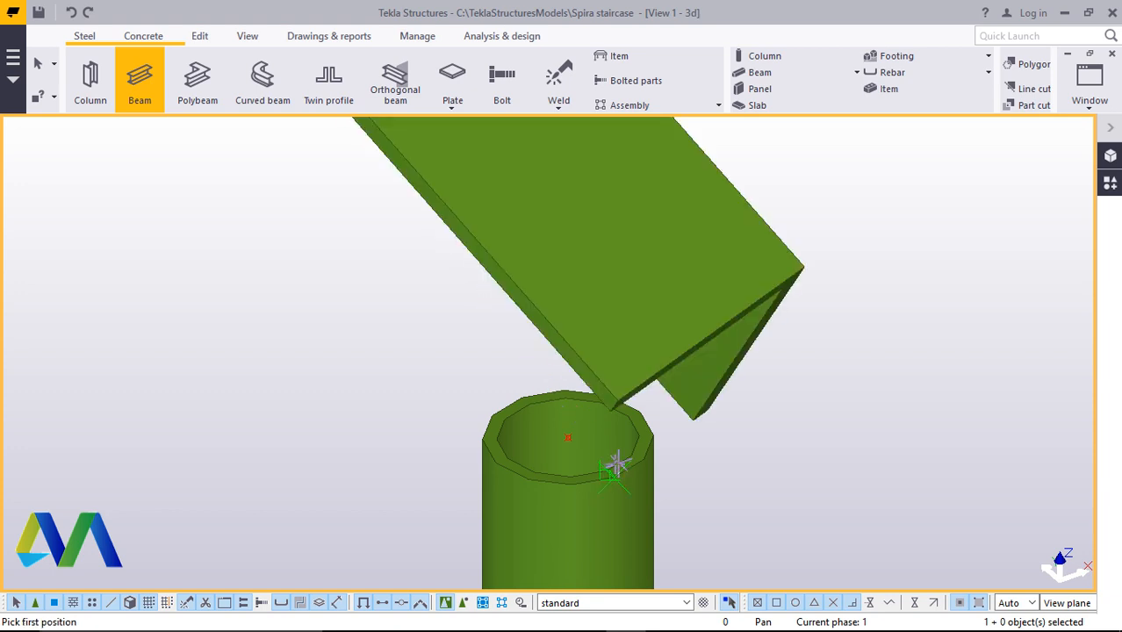
scroll(538, 426, "down", 5)
right_click(711, 220)
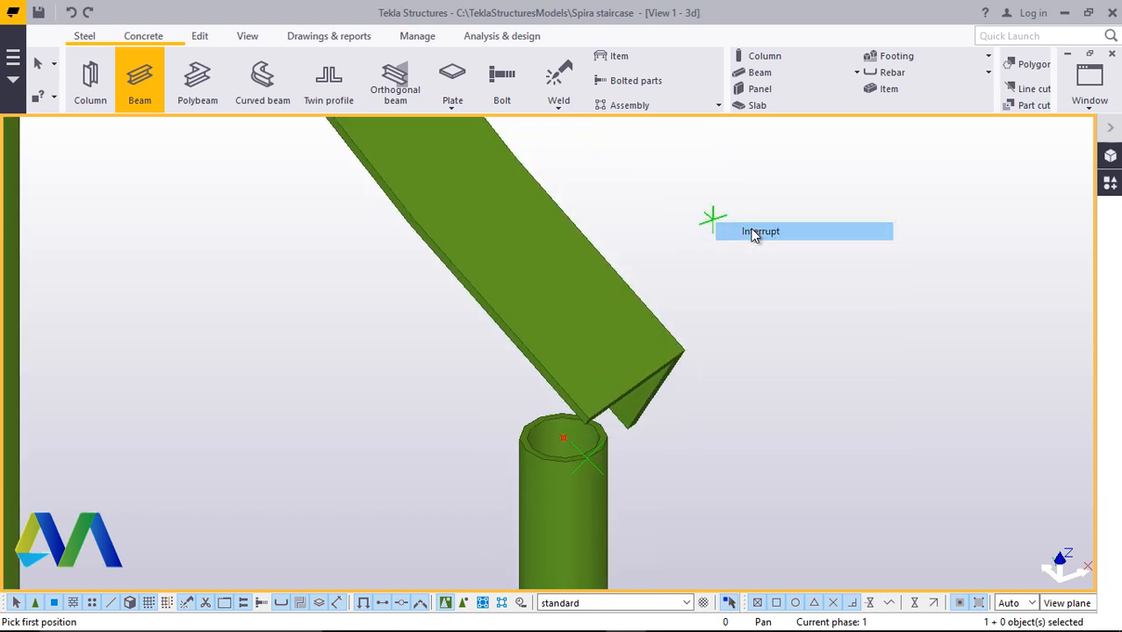
left_click(752, 233)
Change the profile of the new beam between the post tops to CHS48.3*4.0
double_click(610, 272)
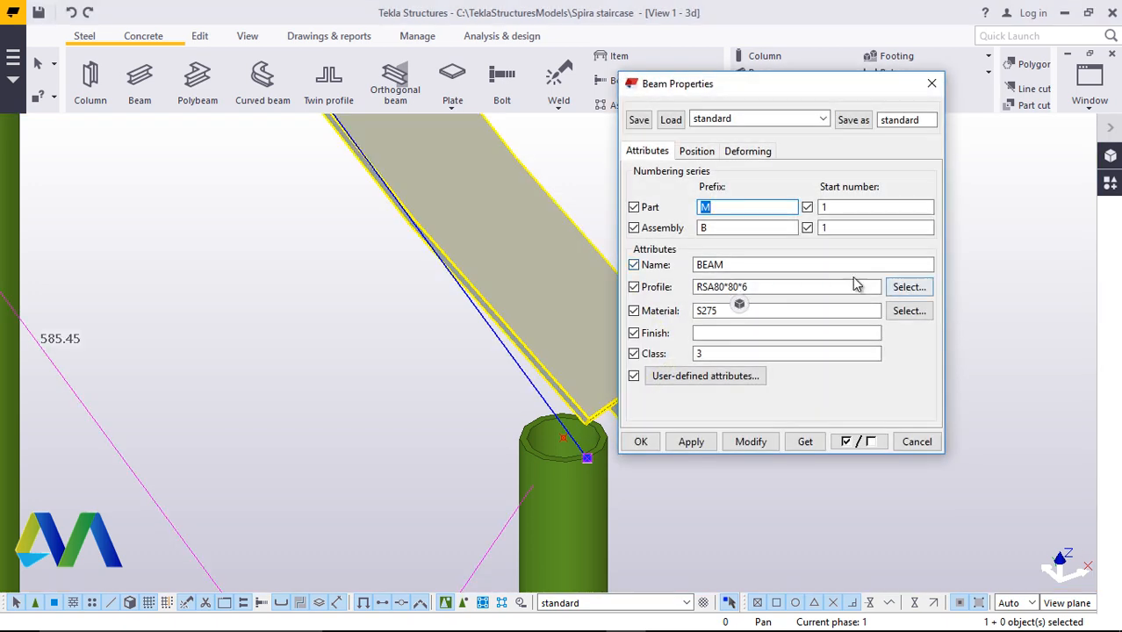
left_click(908, 288)
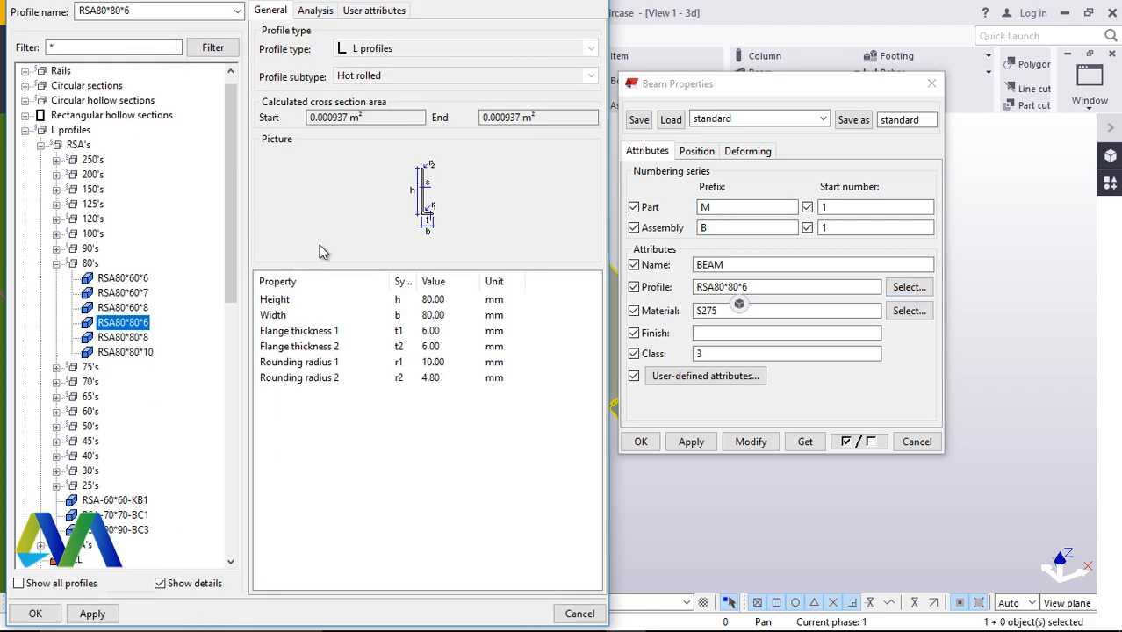
left_click(25, 130)
left_click(25, 100)
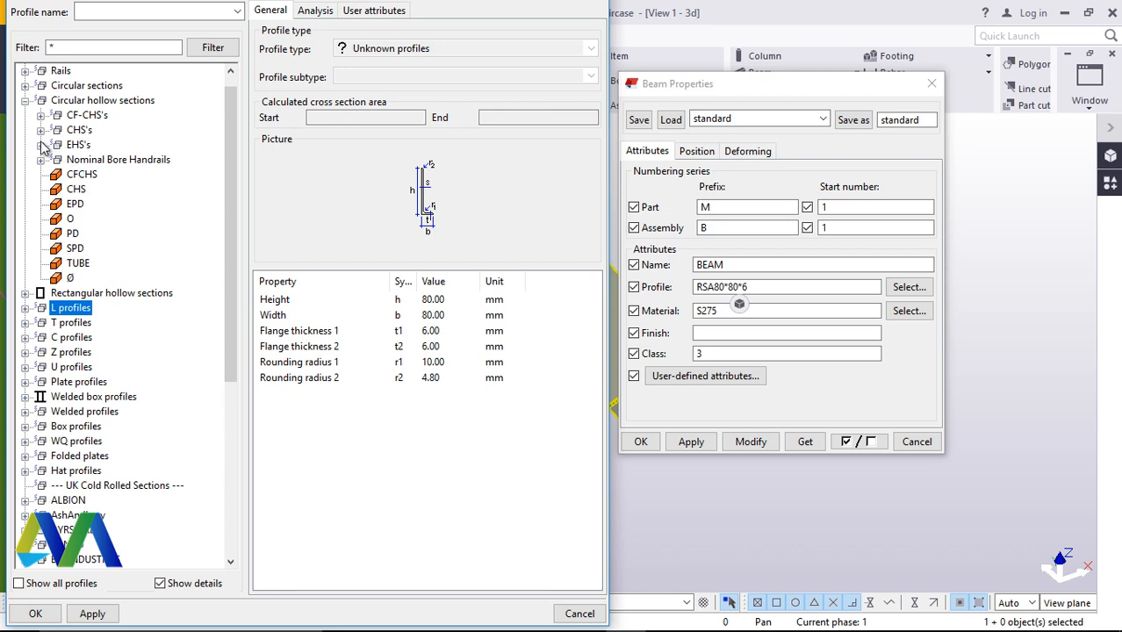
left_click(41, 130)
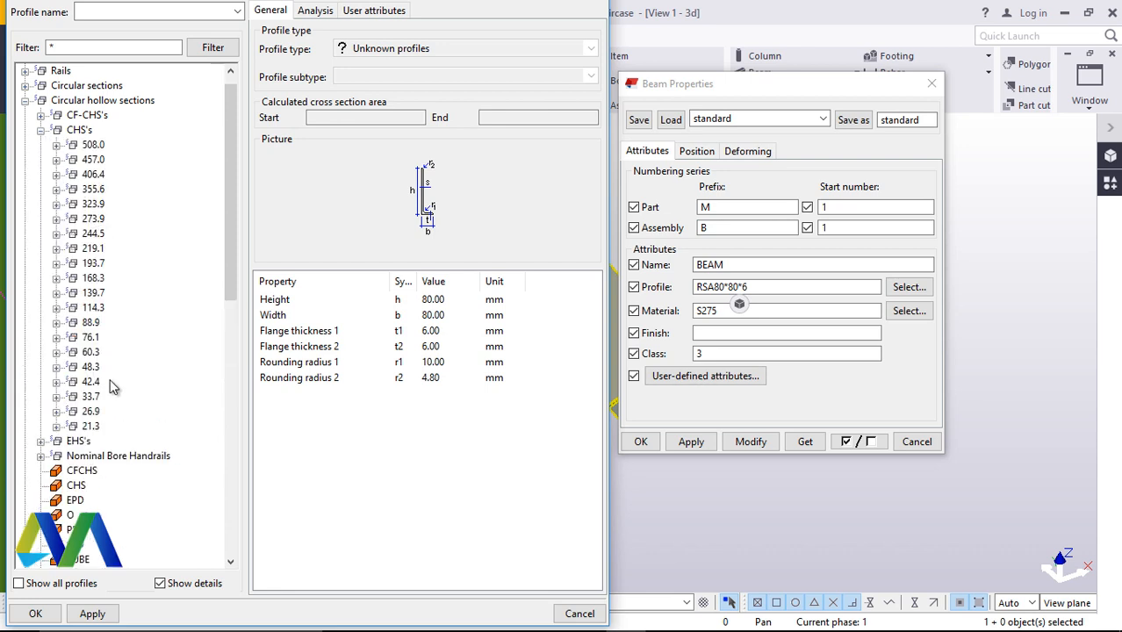
left_click(57, 367)
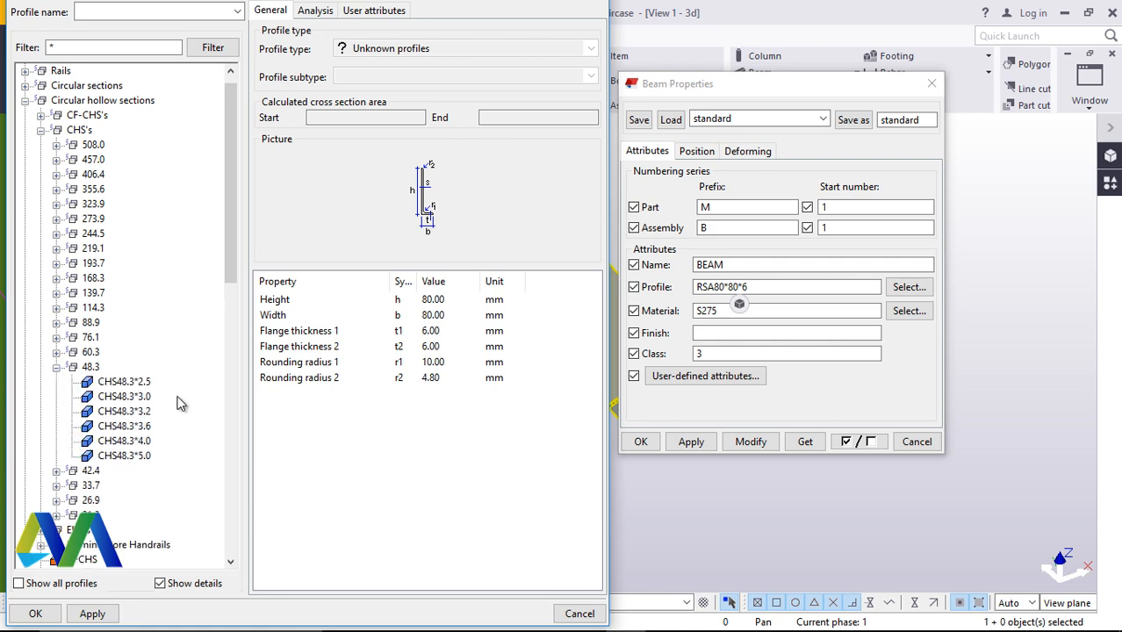
left_click(143, 441)
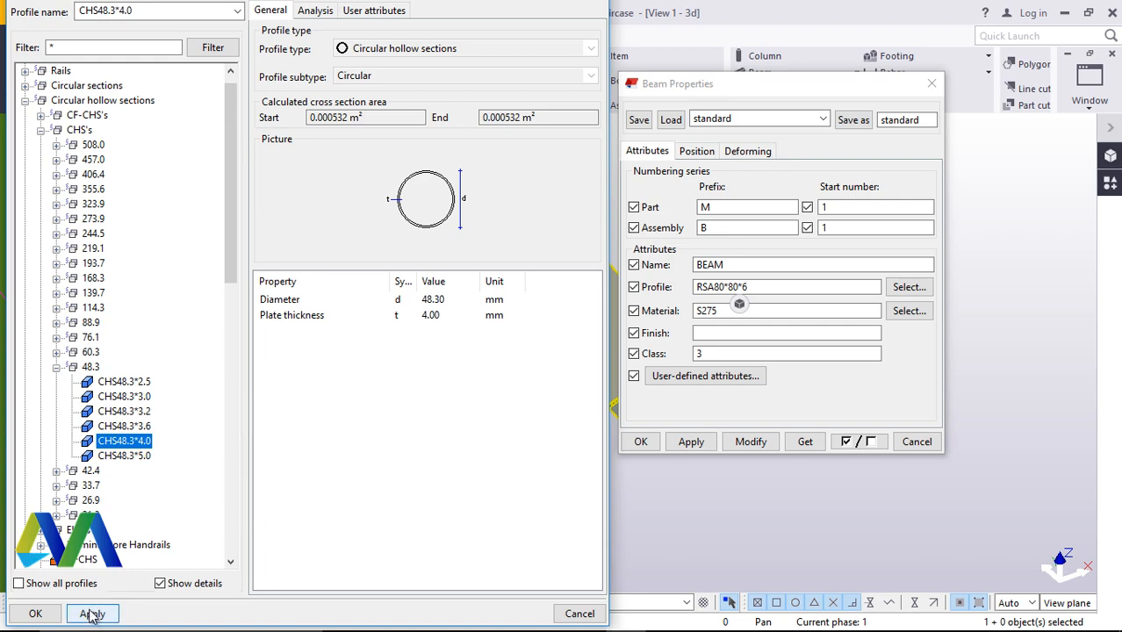
left_click(34, 615)
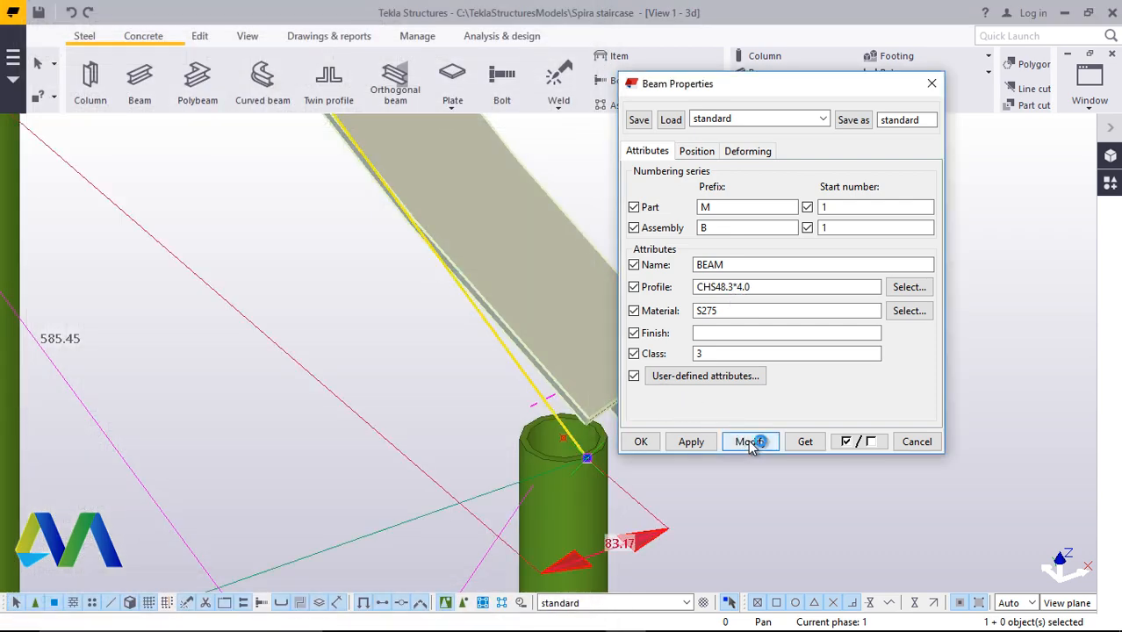
left_click(750, 442)
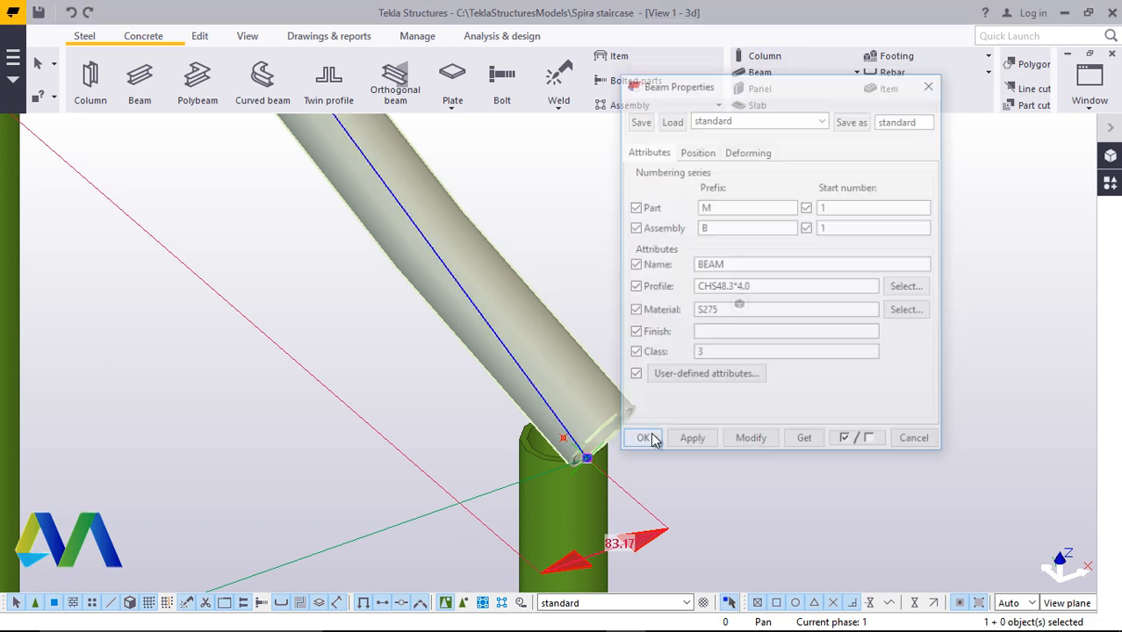
left_click(651, 442)
left_click(768, 406)
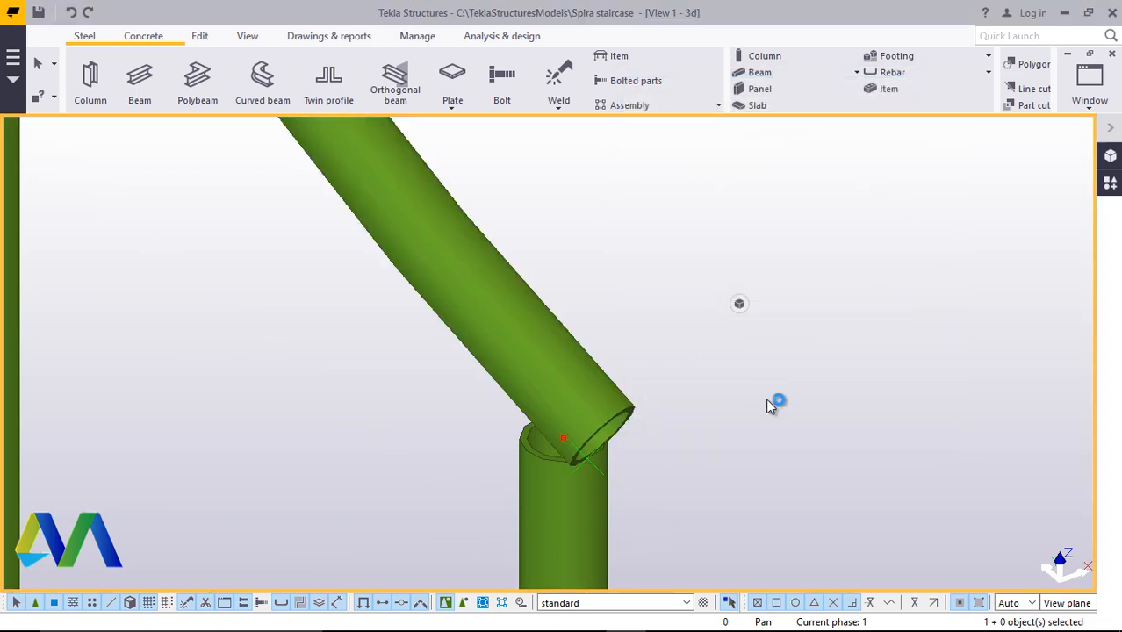
Try setting the handrail beam's at-depth position to Behind
left_click(247, 38)
left_click(613, 89)
left_click(632, 124)
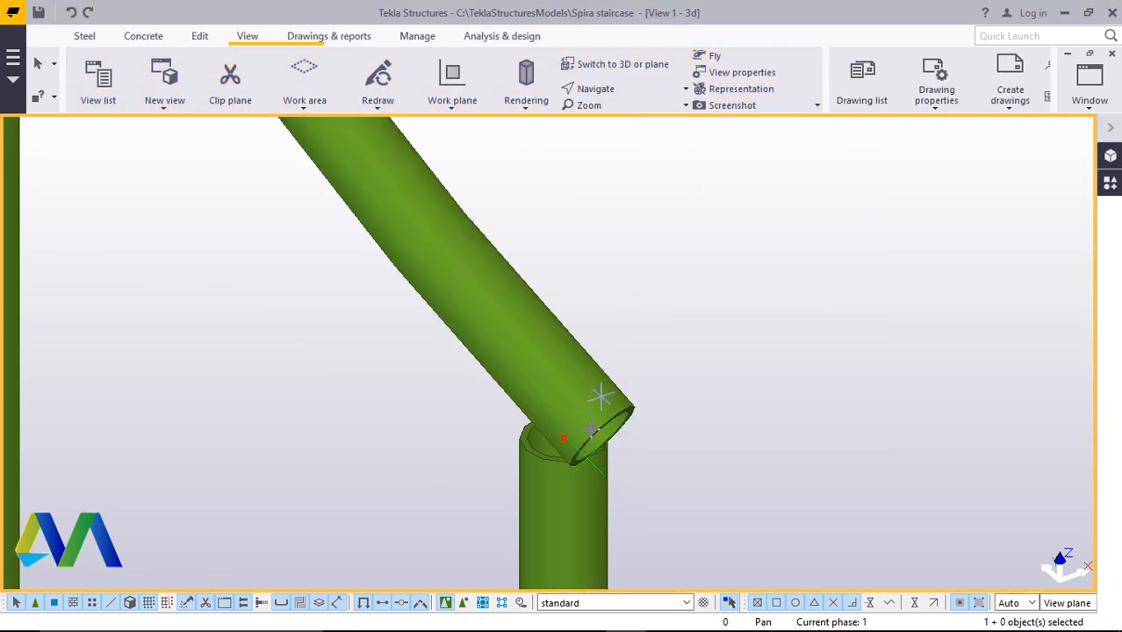
left_click_drag(597, 449, 271, 346)
left_click_drag(493, 424, 564, 351)
right_click(525, 305)
left_click(559, 312)
double_click(334, 287)
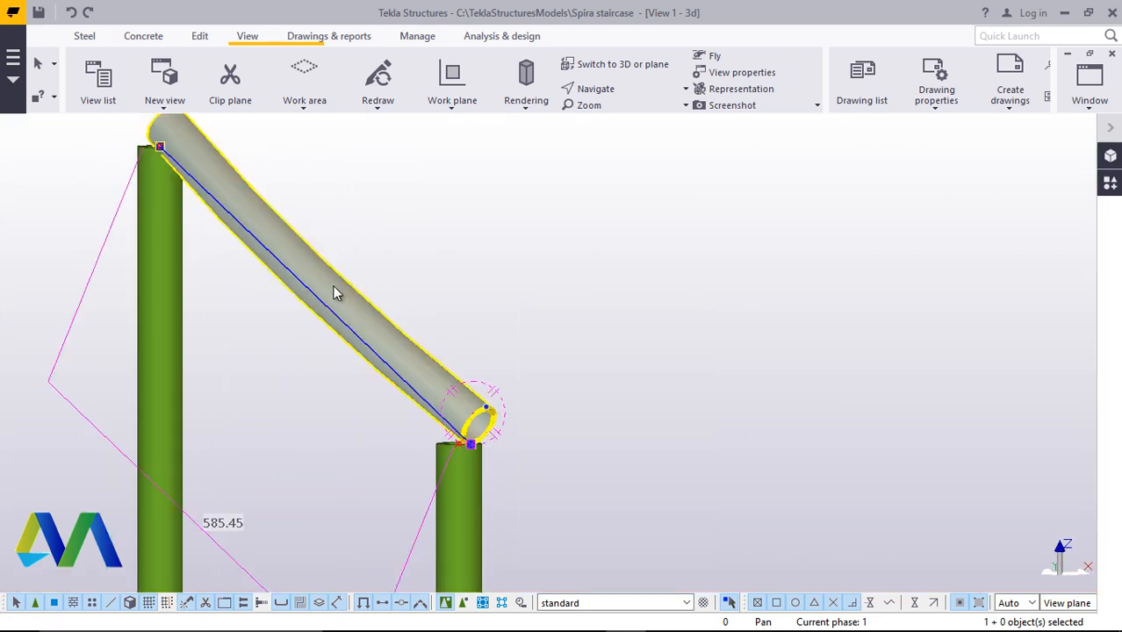
left_click(746, 151)
left_click_drag(761, 223, 676, 223)
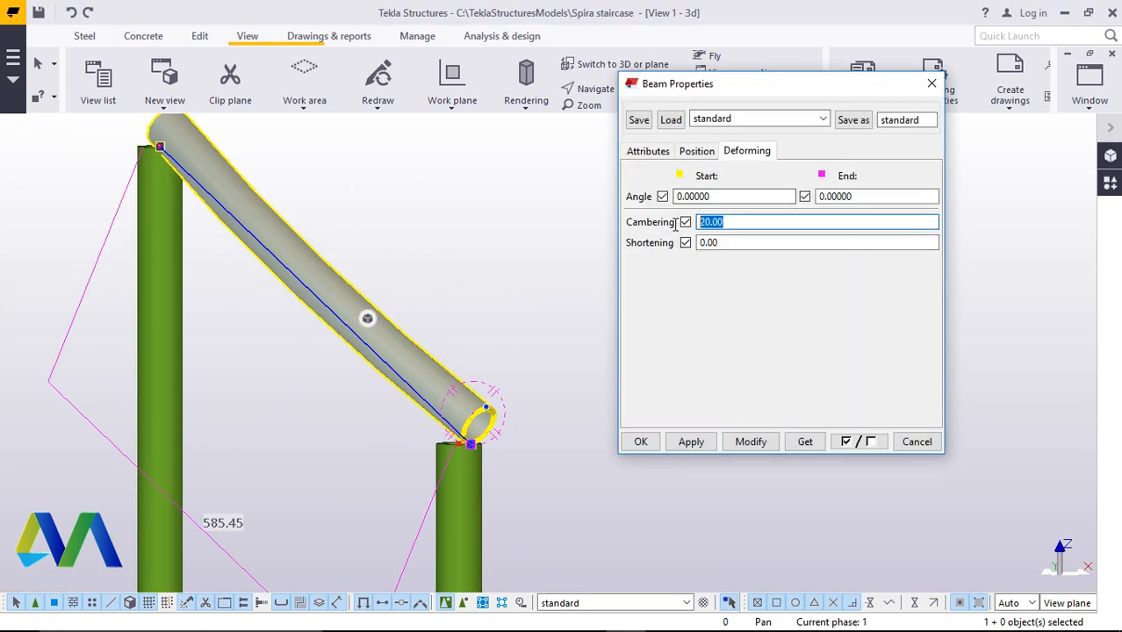
left_click(749, 442)
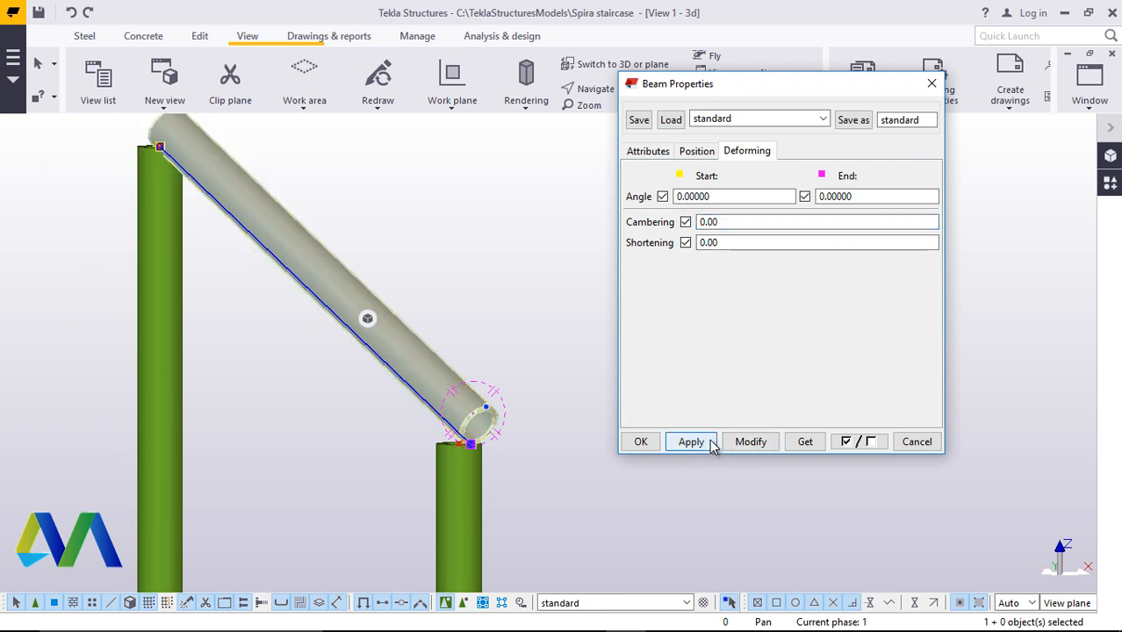
left_click(696, 151)
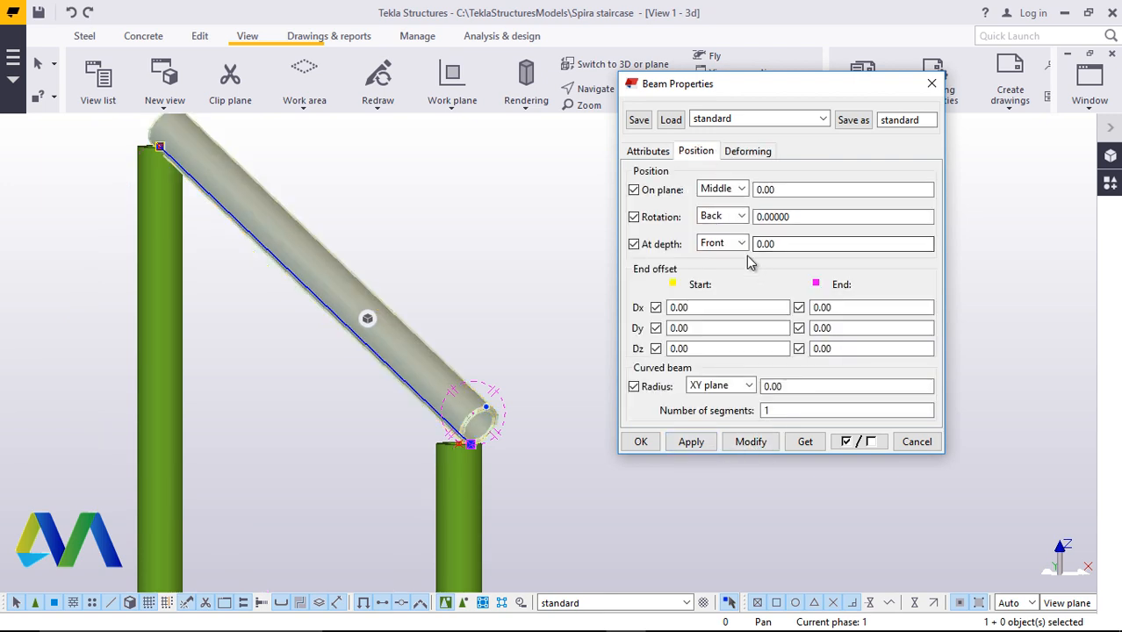
left_click(722, 243)
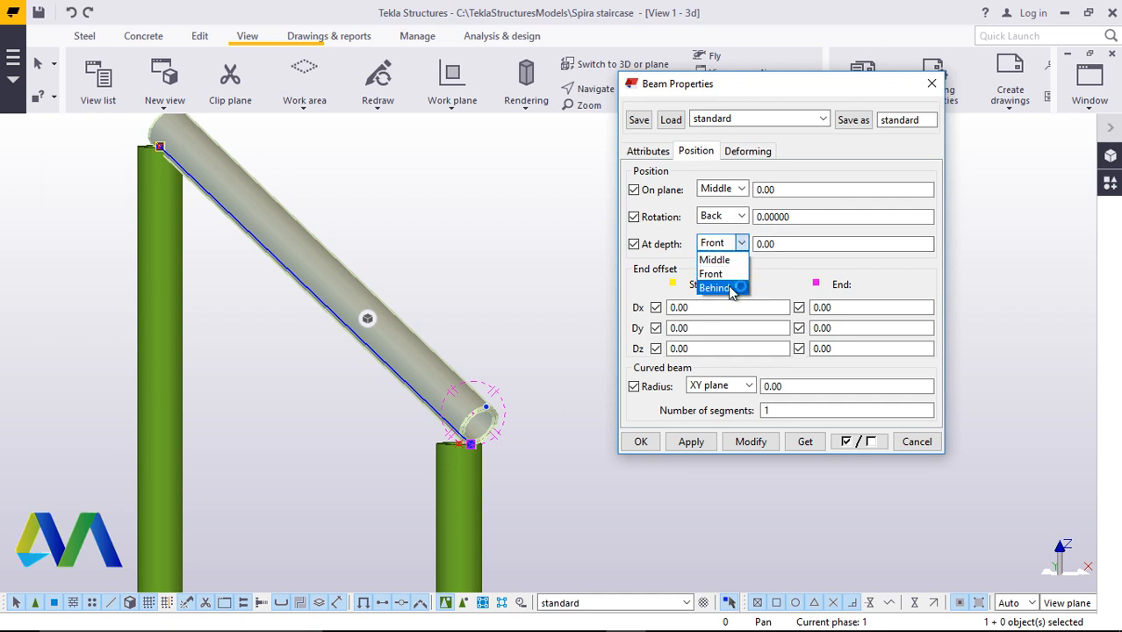
left_click(716, 288)
left_click(751, 443)
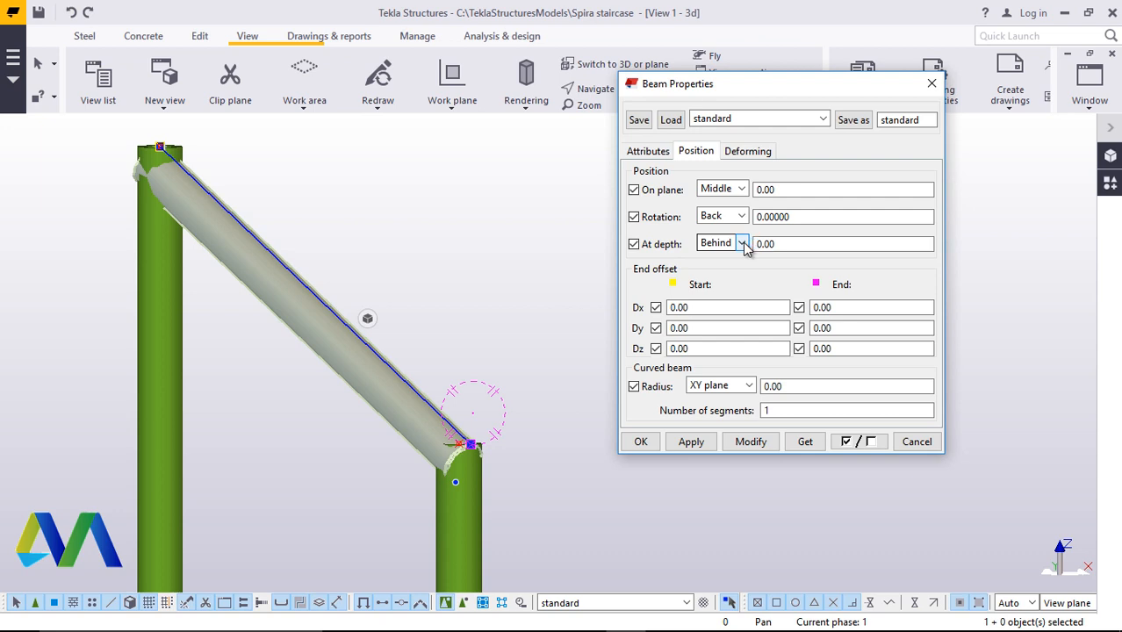
scroll(467, 456, "up", 5)
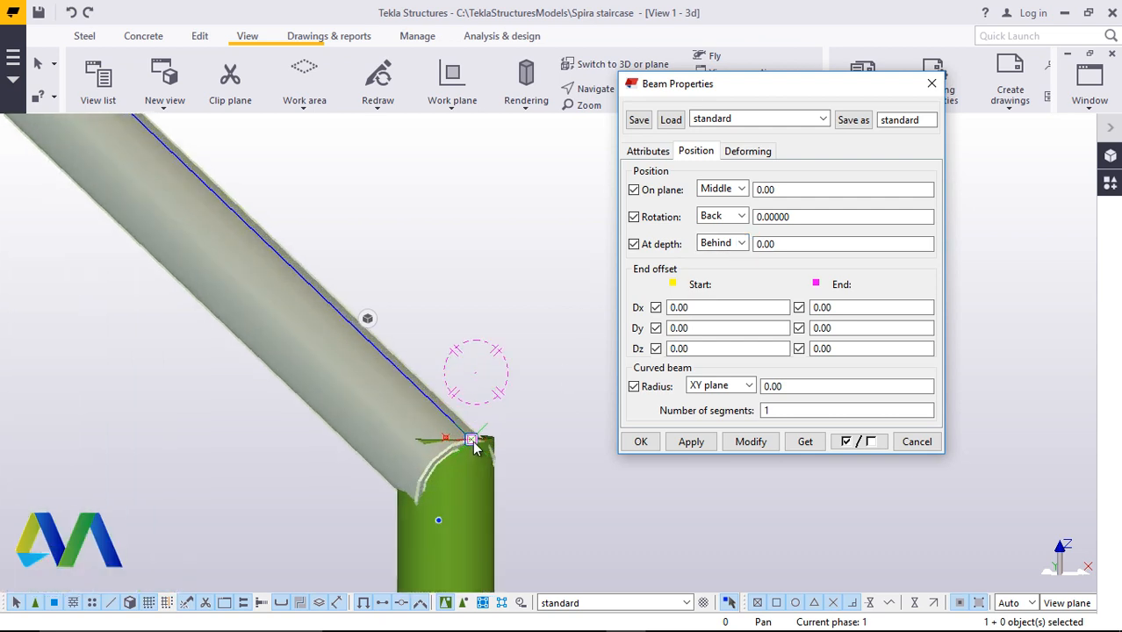
scroll(488, 416, "down", 8)
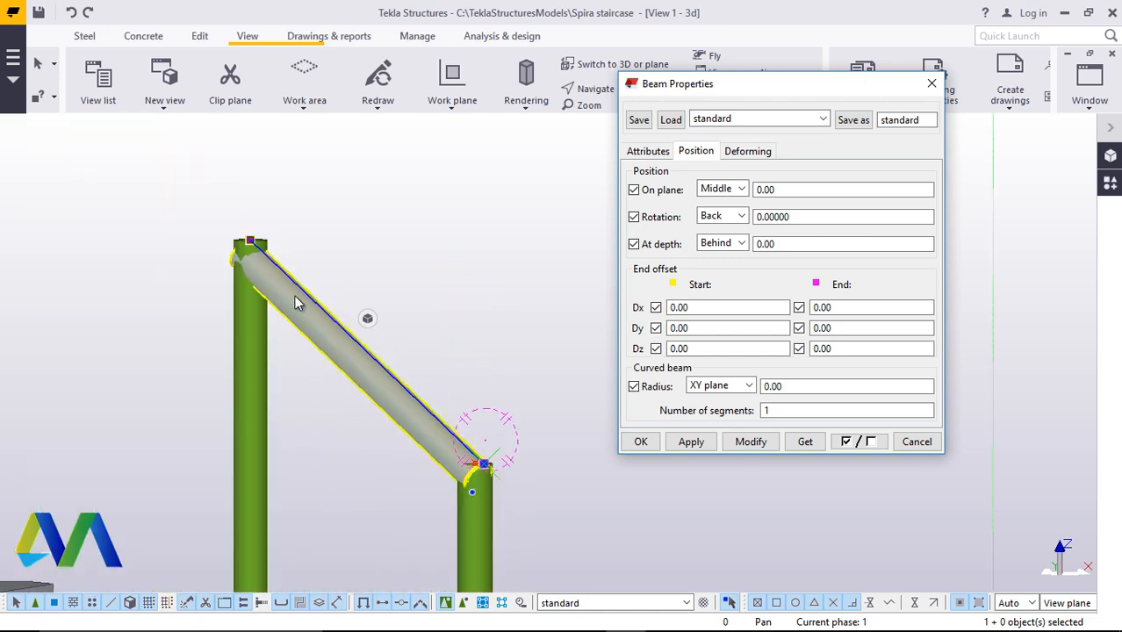
scroll(294, 295, "up", 4)
scroll(466, 335, "down", 3)
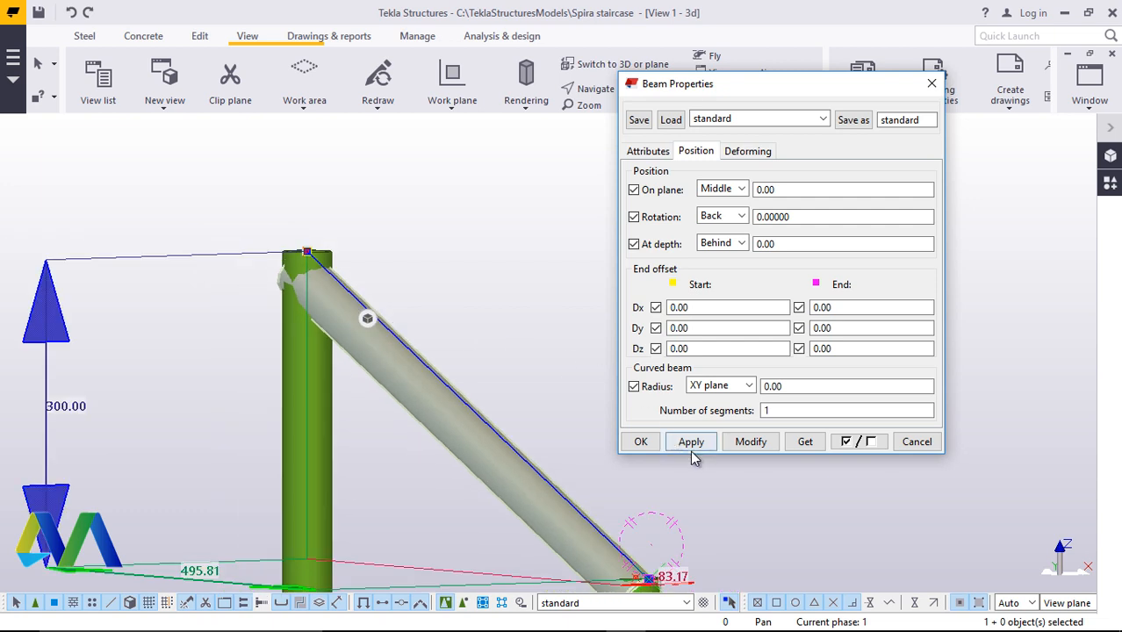
Set the handrail beam's at-depth position to Middle
left_click(741, 243)
left_click(728, 261)
left_click(749, 442)
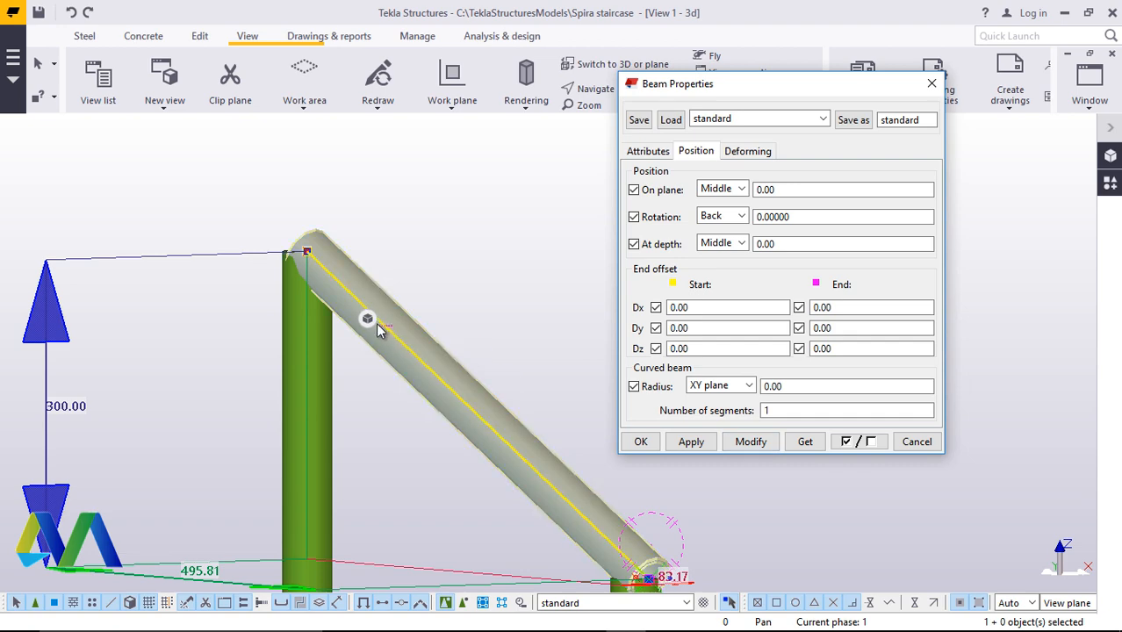
left_click(641, 442)
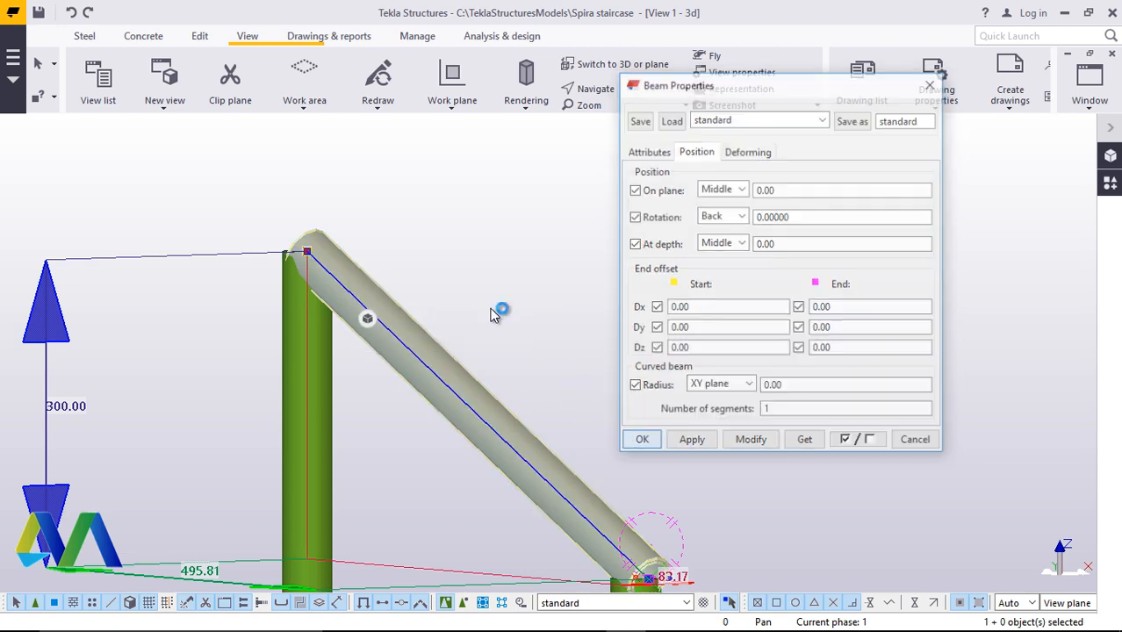
Copy the handrail beam 600 mm down to form a lower rail between the two posts
scroll(500, 308, "down", 2)
scroll(547, 370, "up", 5)
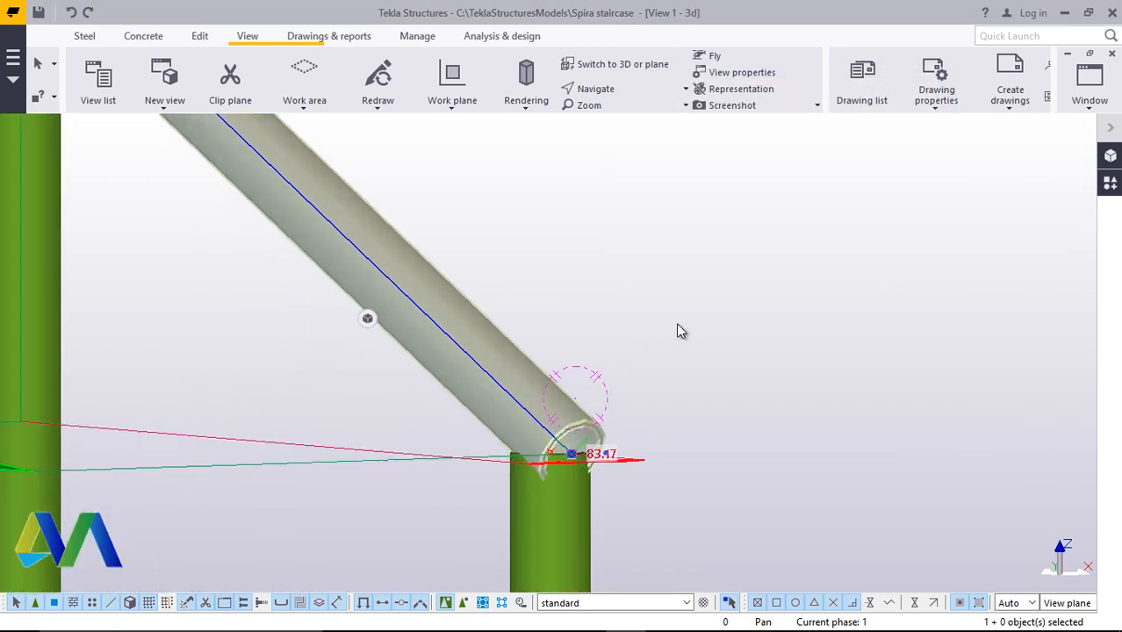
scroll(663, 370, "down", 3)
left_click(722, 377)
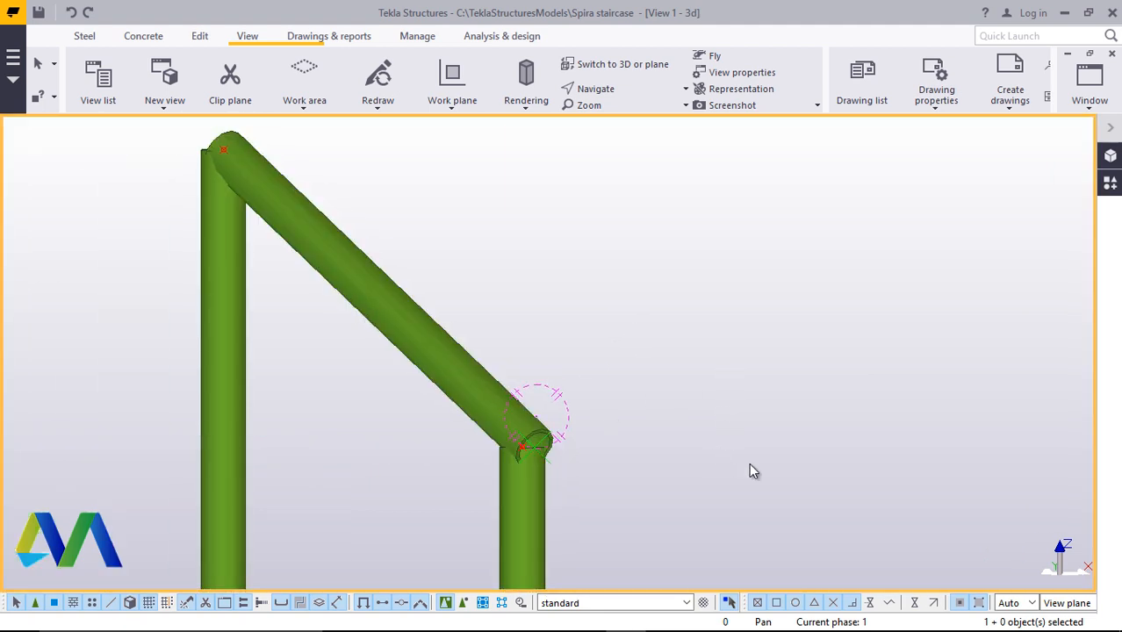
left_click(637, 92)
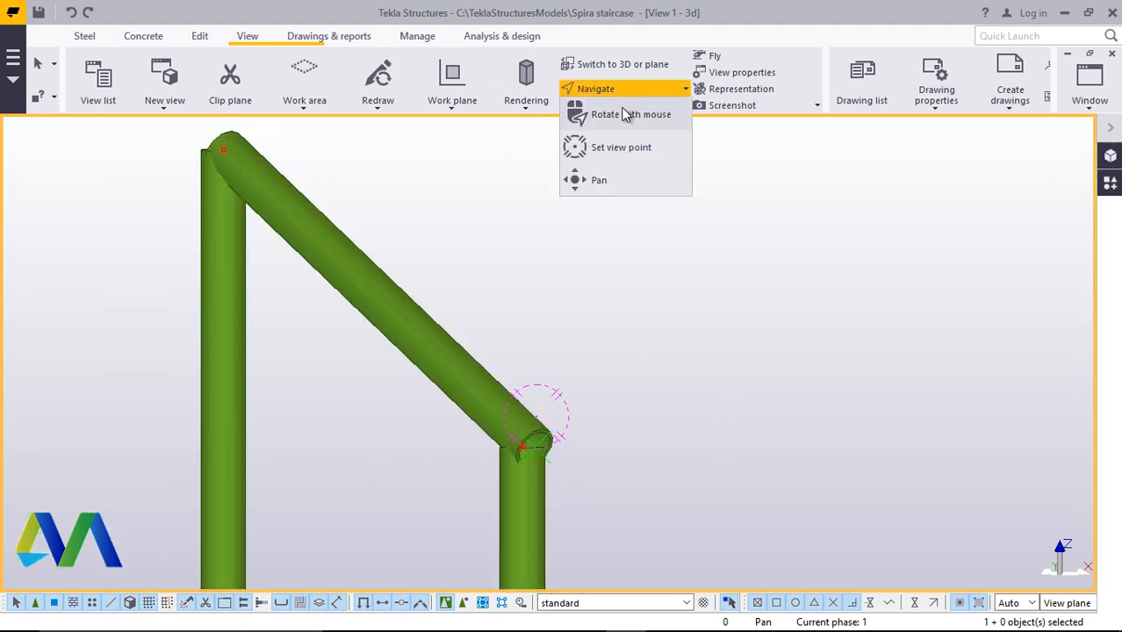
left_click(629, 114)
left_click_drag(543, 457, 615, 419)
scroll(614, 418, "up", 2)
middle_click_drag(586, 388, 673, 271, "ctrl")
right_click(674, 270)
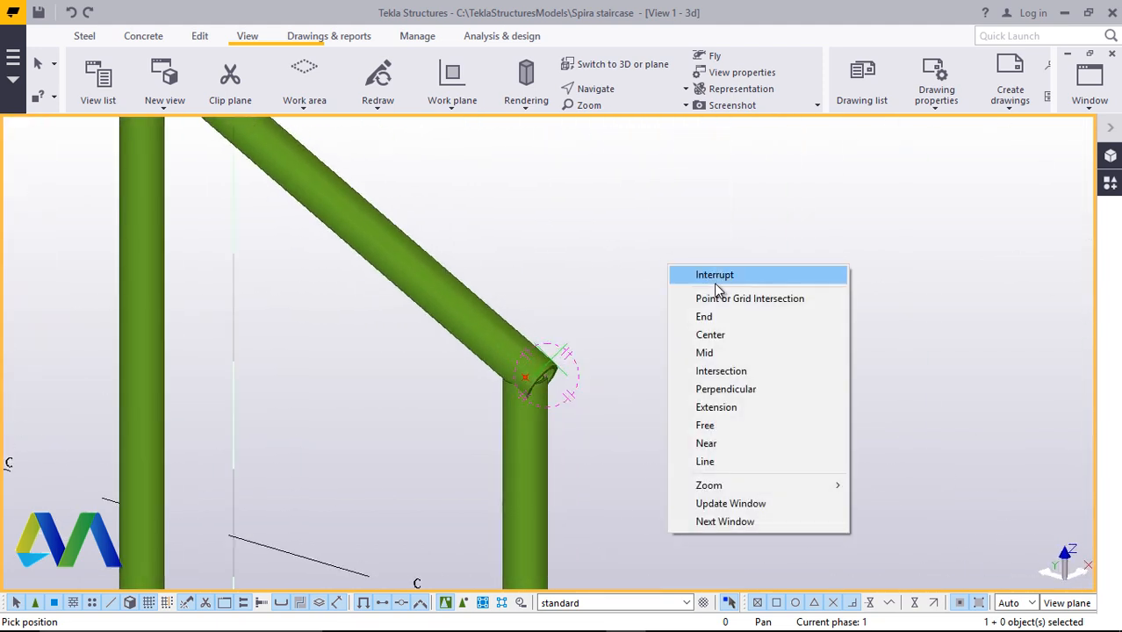
left_click(716, 276)
left_click(476, 306)
scroll(477, 306, "down", 3)
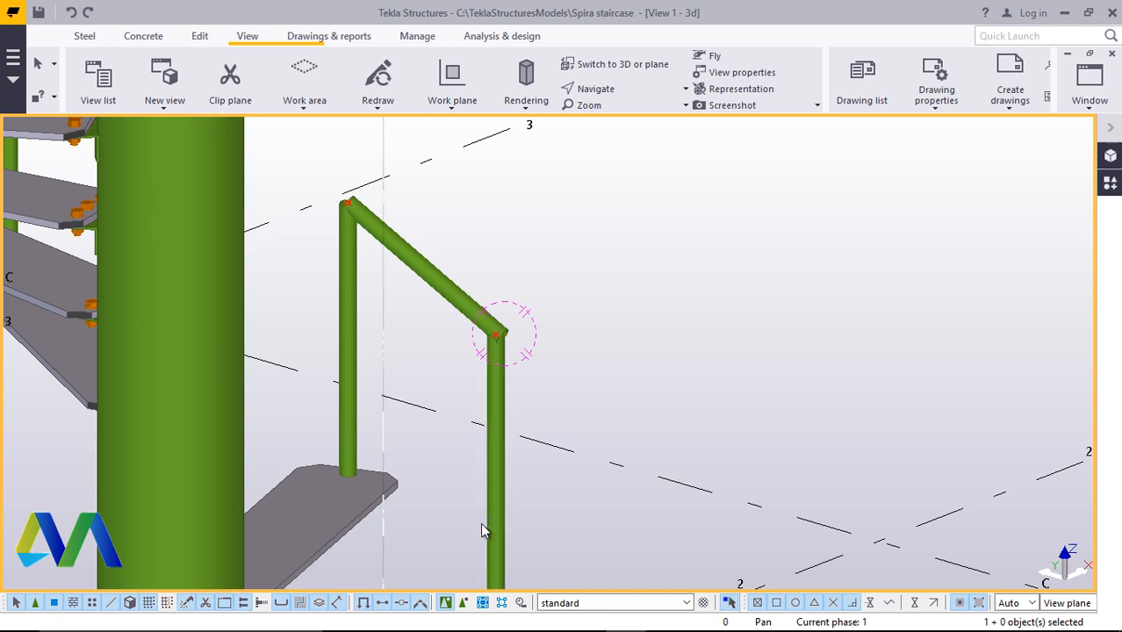
scroll(439, 288, "up", 2)
left_click(436, 281)
right_click(691, 224)
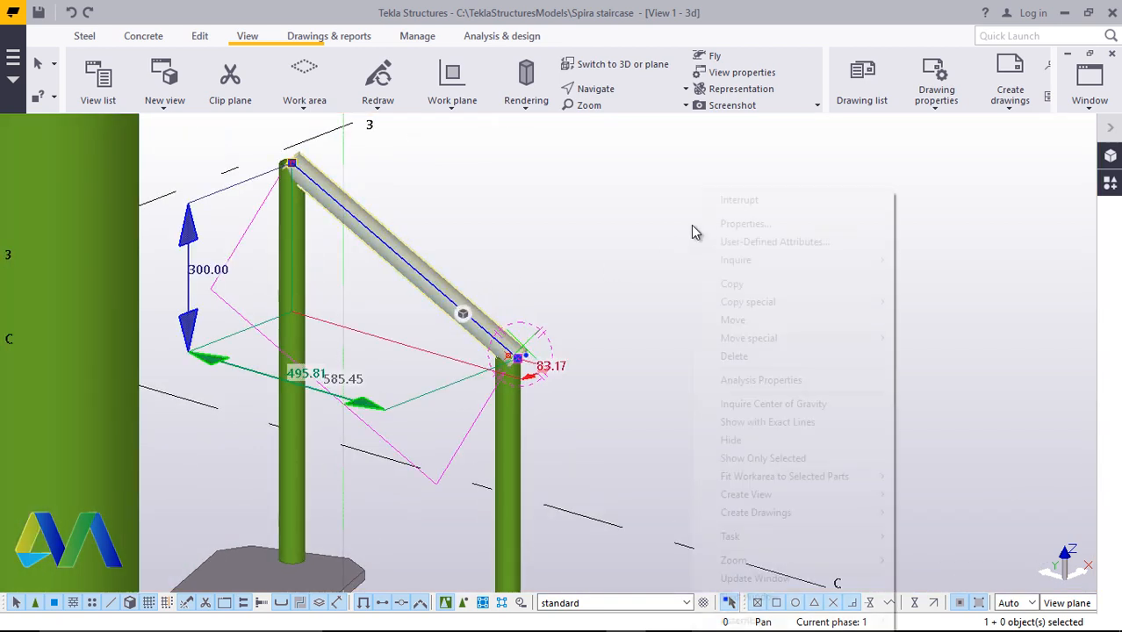
mouse_move(787, 302)
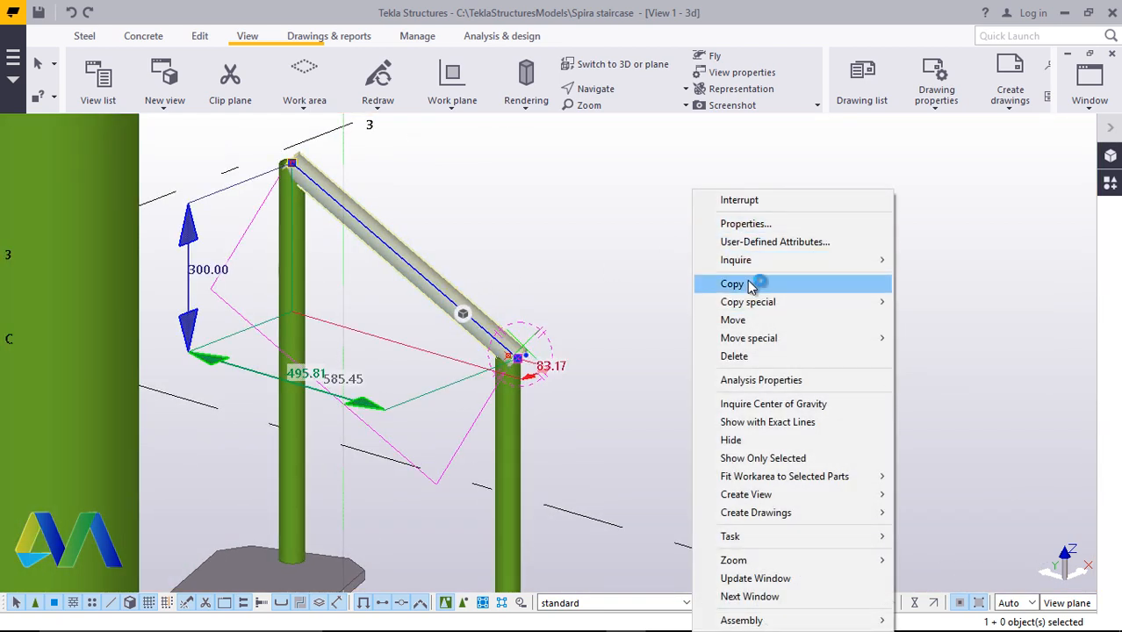
left_click(755, 284)
scroll(531, 333, "down", 5)
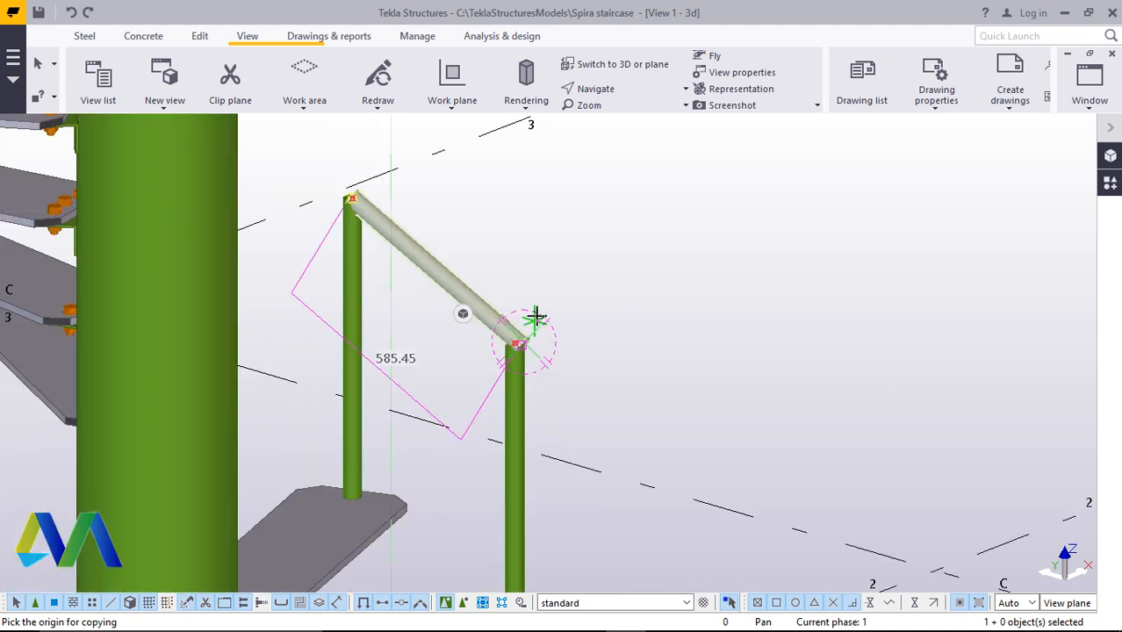
scroll(551, 519, "up", 6)
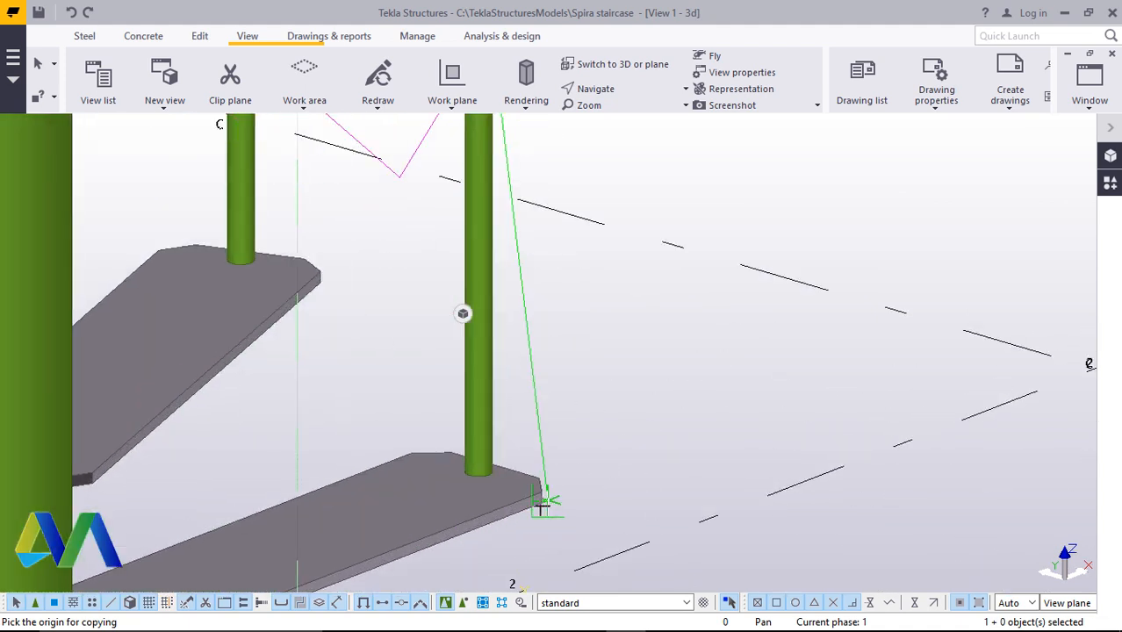
scroll(553, 489, "up", 5)
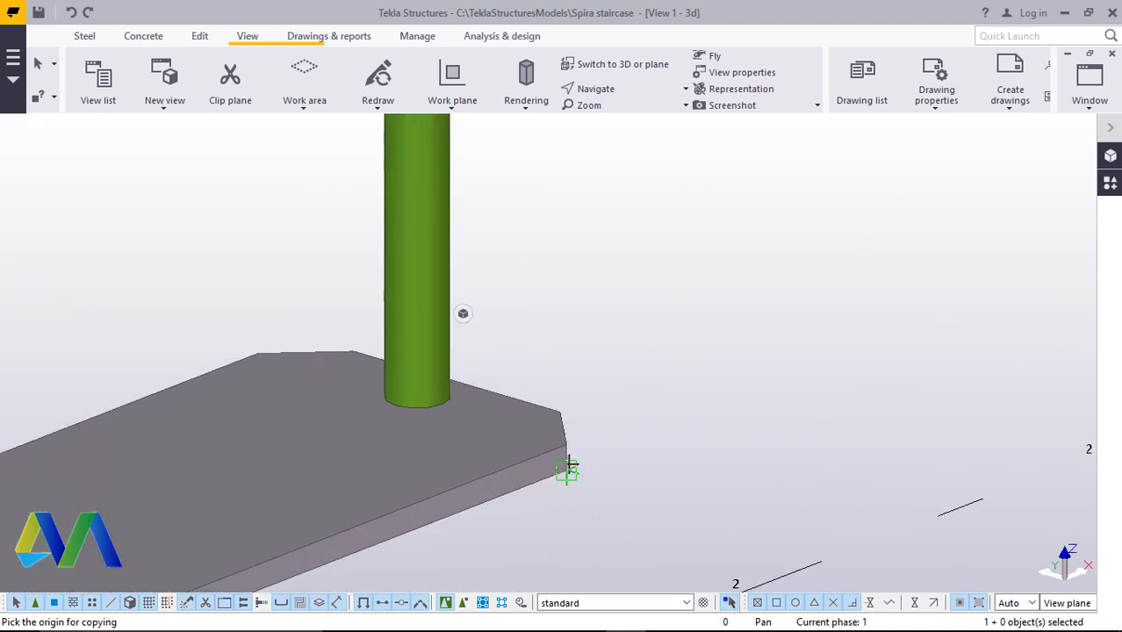
left_click(562, 419)
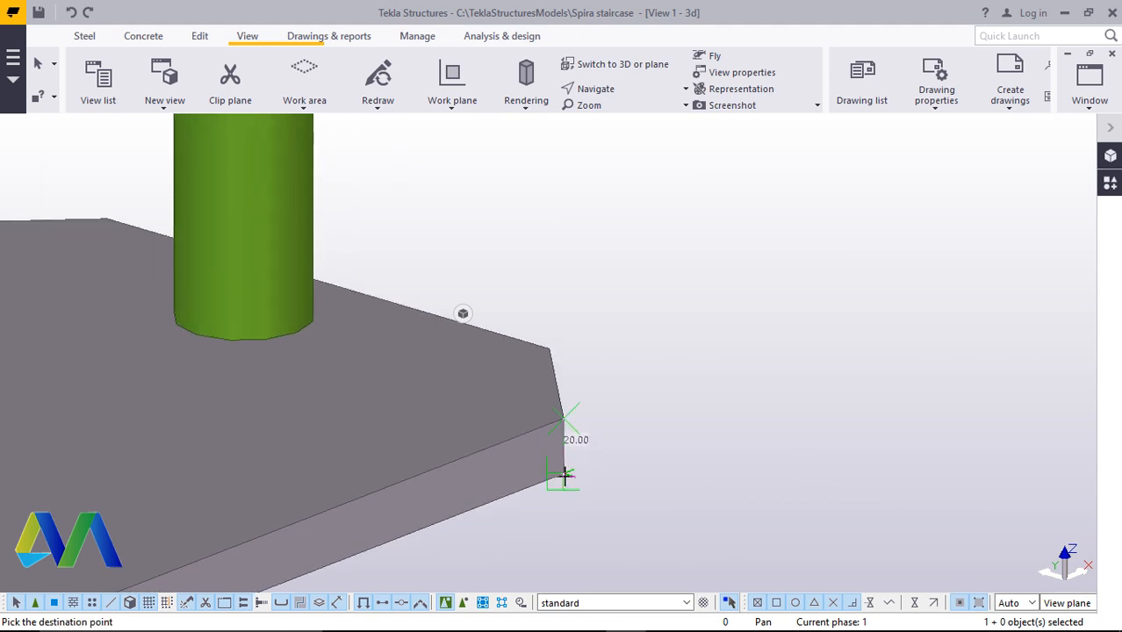
type("600")
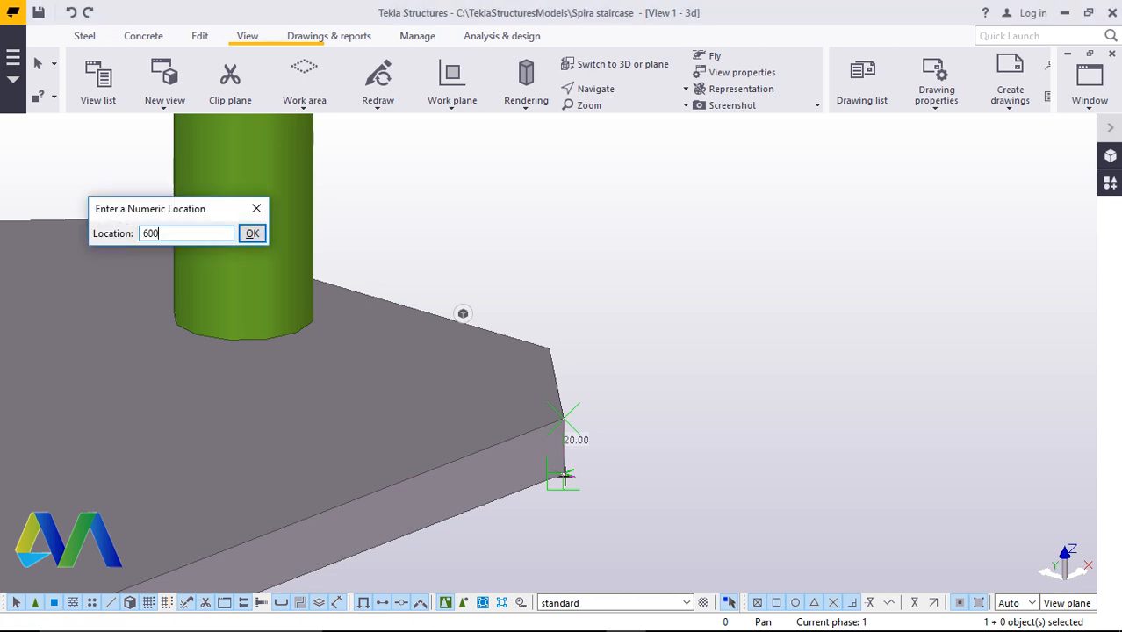
key("Return")
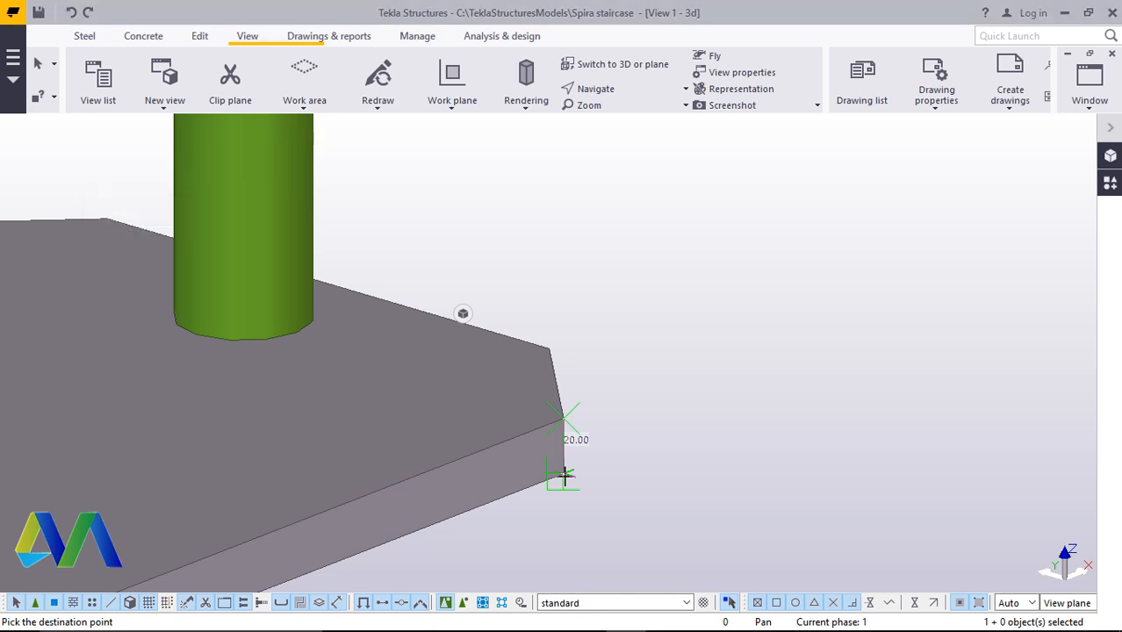
scroll(533, 492, "down", 6)
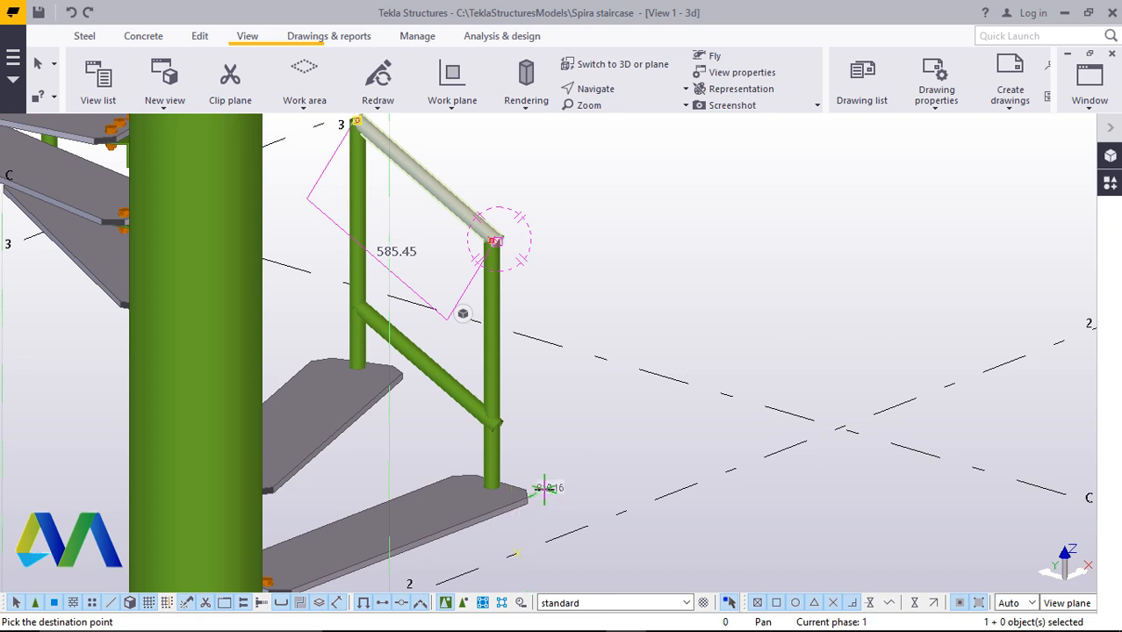
Copy the top handrail, entering 40 mm as the copy distance from the step corner, to add another rail between the posts
right_click(629, 216)
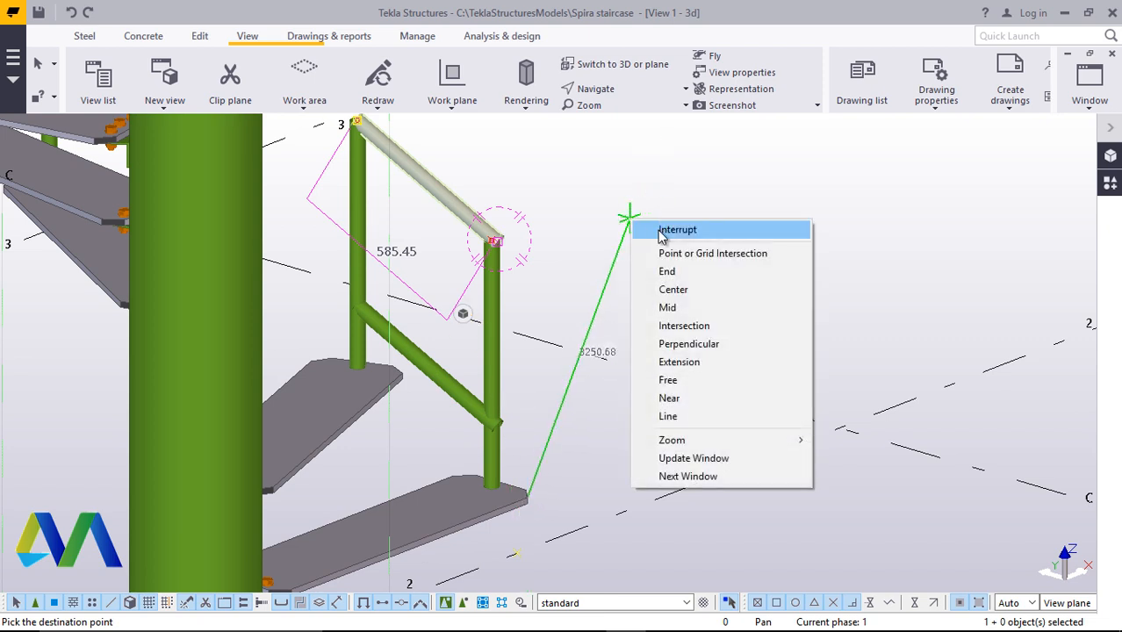
left_click(663, 234)
scroll(562, 251, "up", 2)
right_click(655, 187)
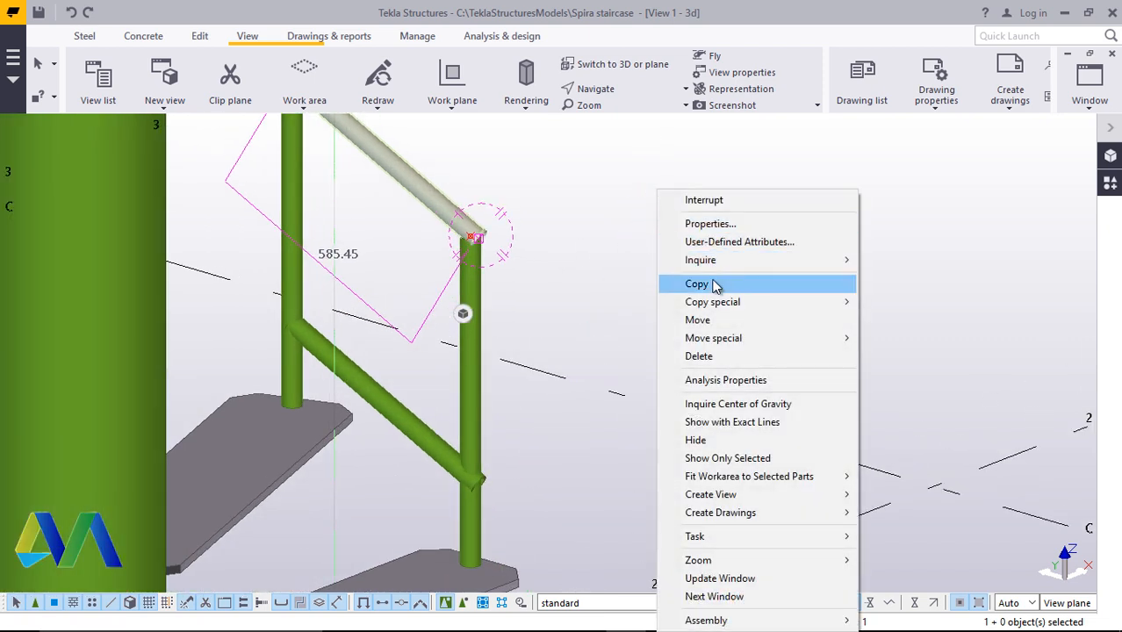
left_click(696, 284)
scroll(458, 255, "up", 1)
scroll(571, 307, "down", 3)
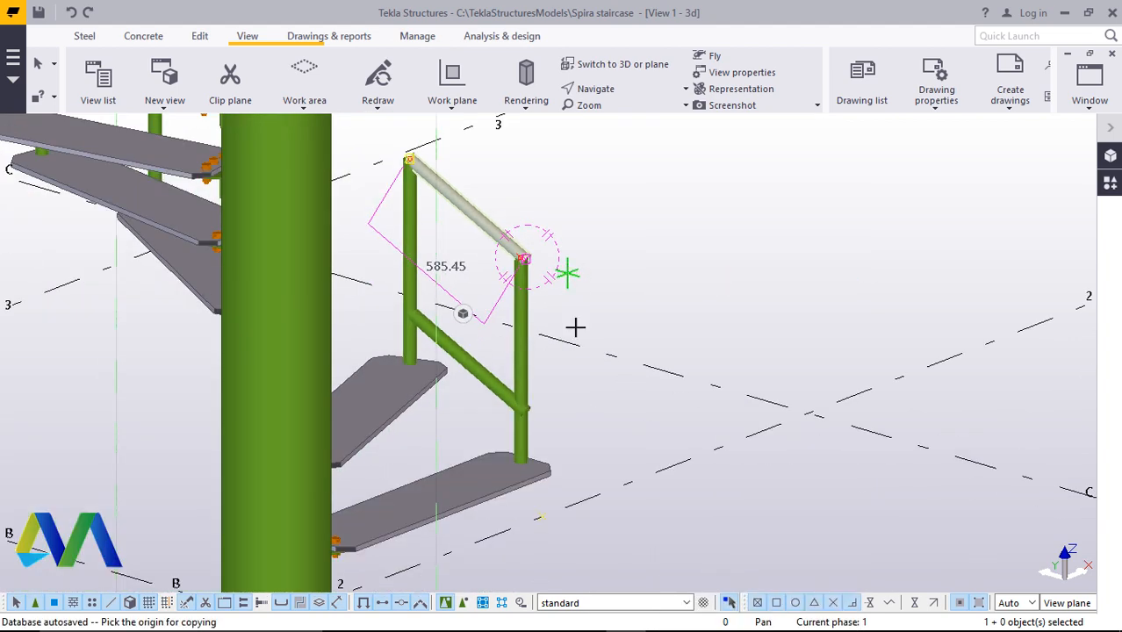
scroll(551, 430, "up", 3)
scroll(551, 444, "up", 5)
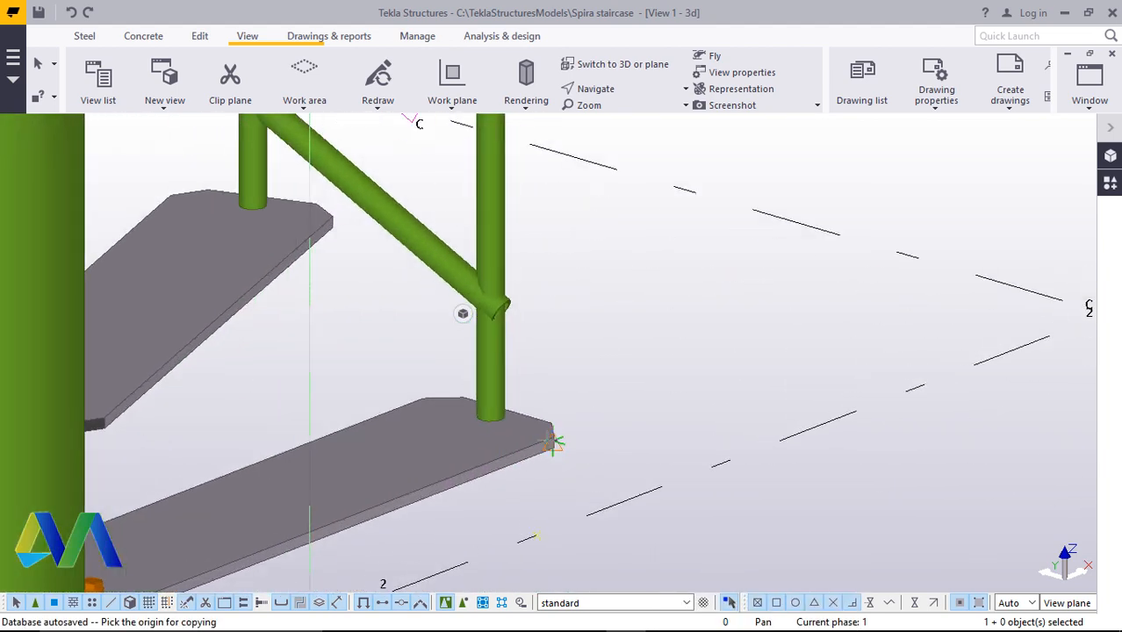
scroll(562, 436, "up", 3)
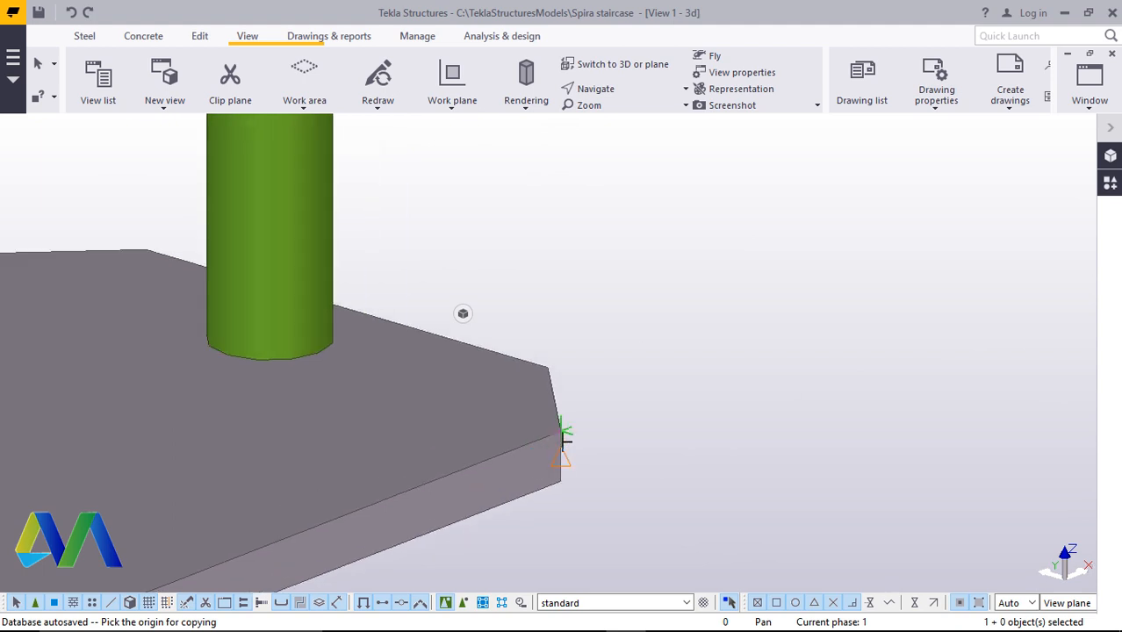
left_click(559, 428)
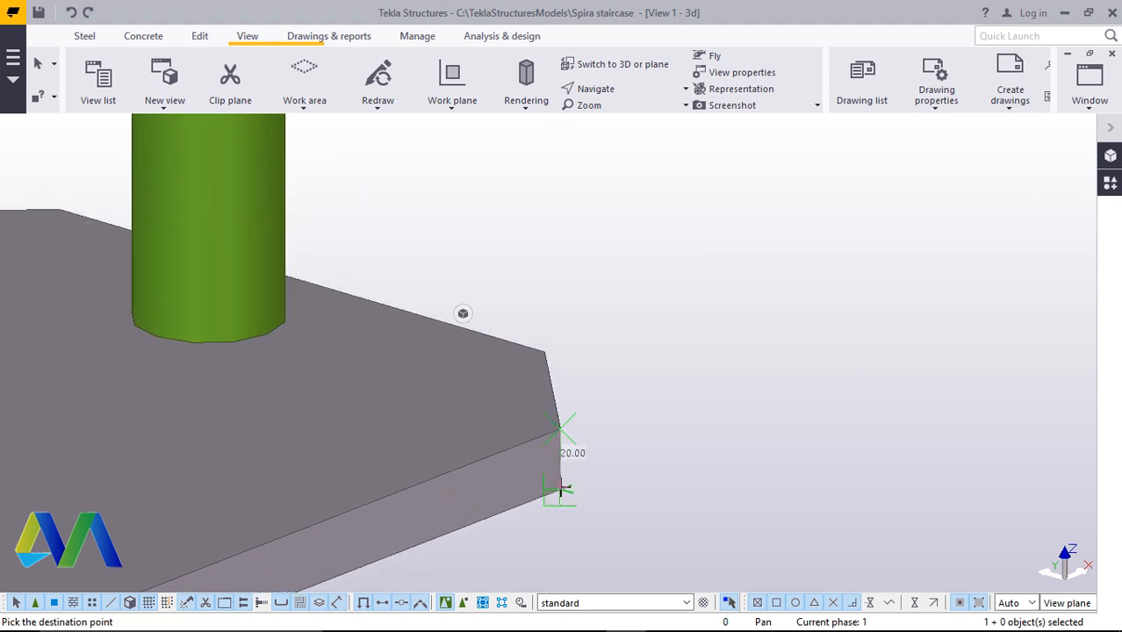
type("400")
key("Return")
scroll(580, 465, "down", 5)
scroll(482, 439, "down", 4)
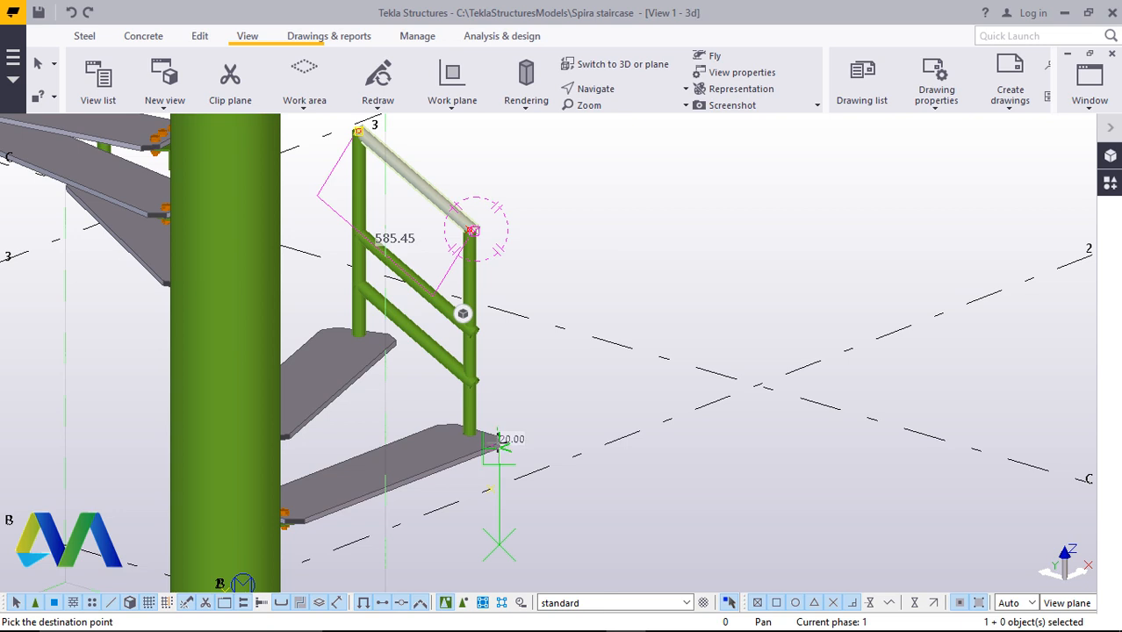
right_click(634, 269)
left_click(726, 279)
Copy the top handrail again, entering 200 mm as the distance from the step corner, to add a further rail
scroll(486, 254, "up", 4)
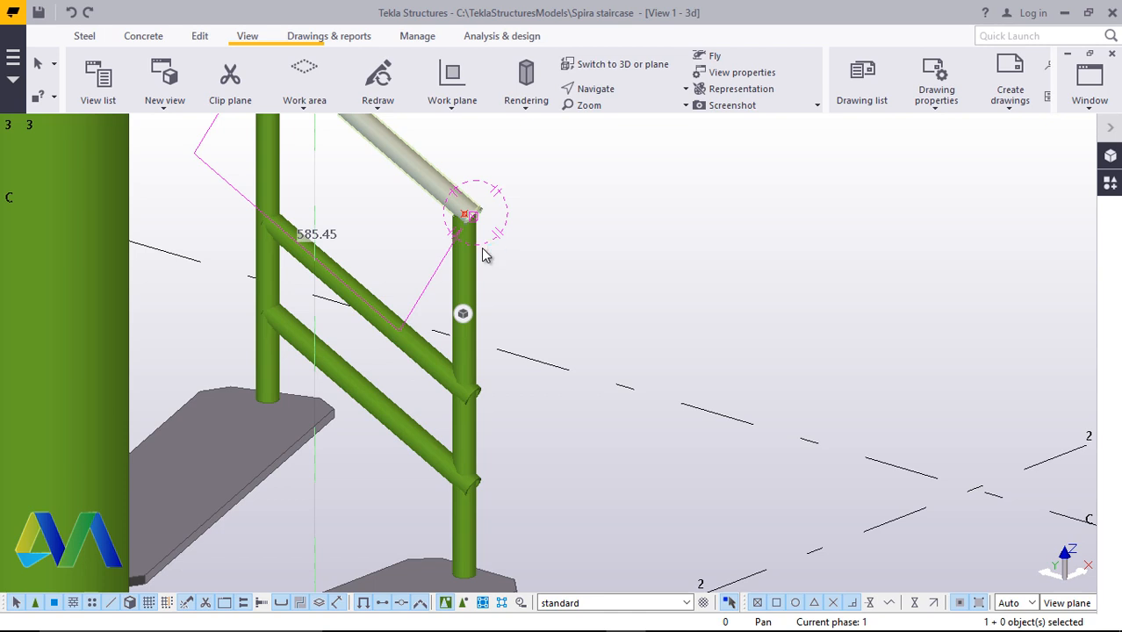
right_click(664, 226)
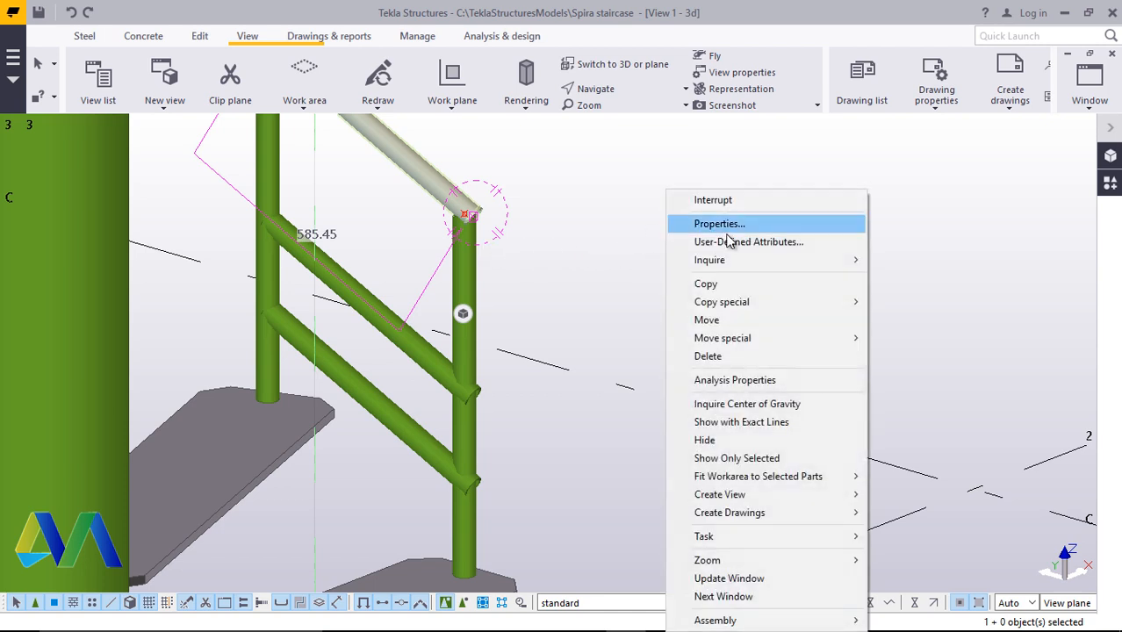
left_click(704, 285)
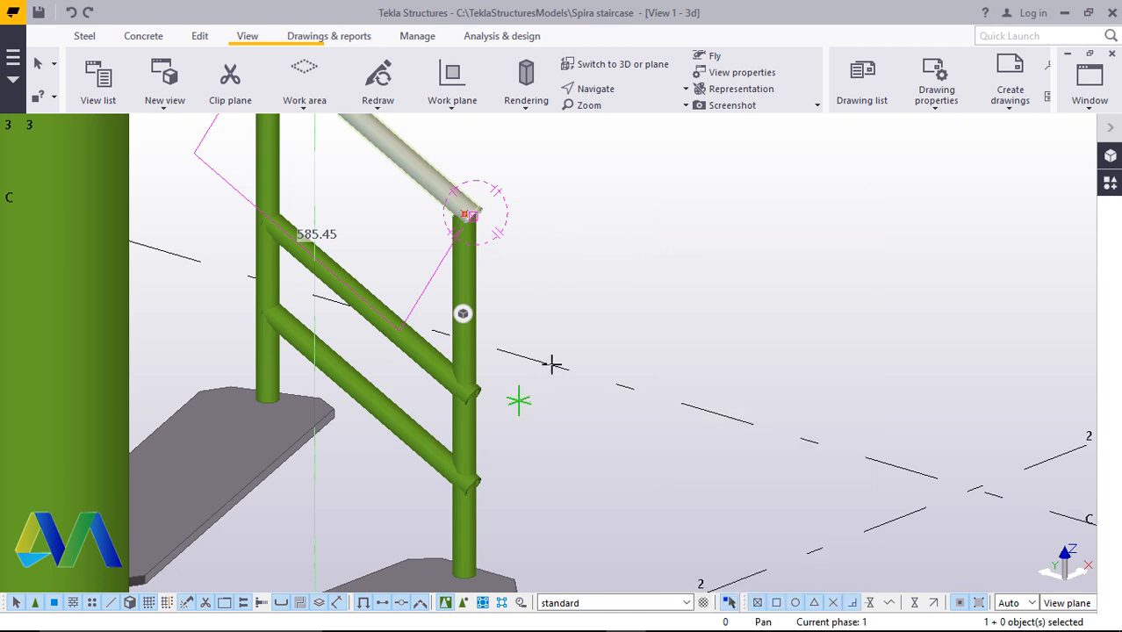
scroll(553, 360, "down", 4)
scroll(527, 474, "up", 5)
scroll(529, 459, "up", 5)
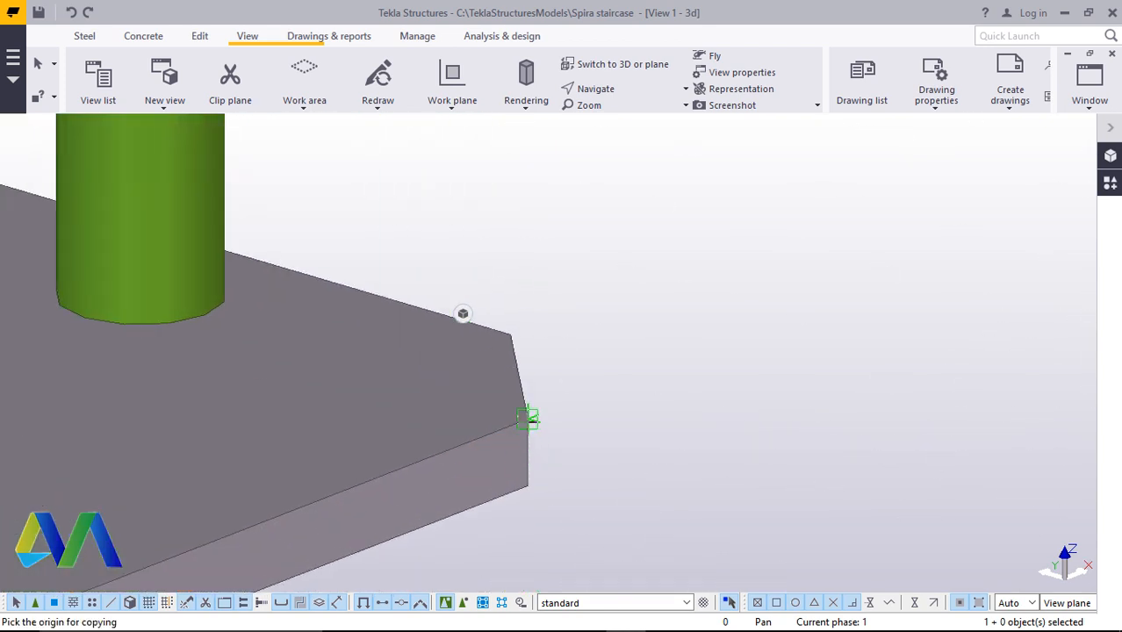
left_click(526, 419)
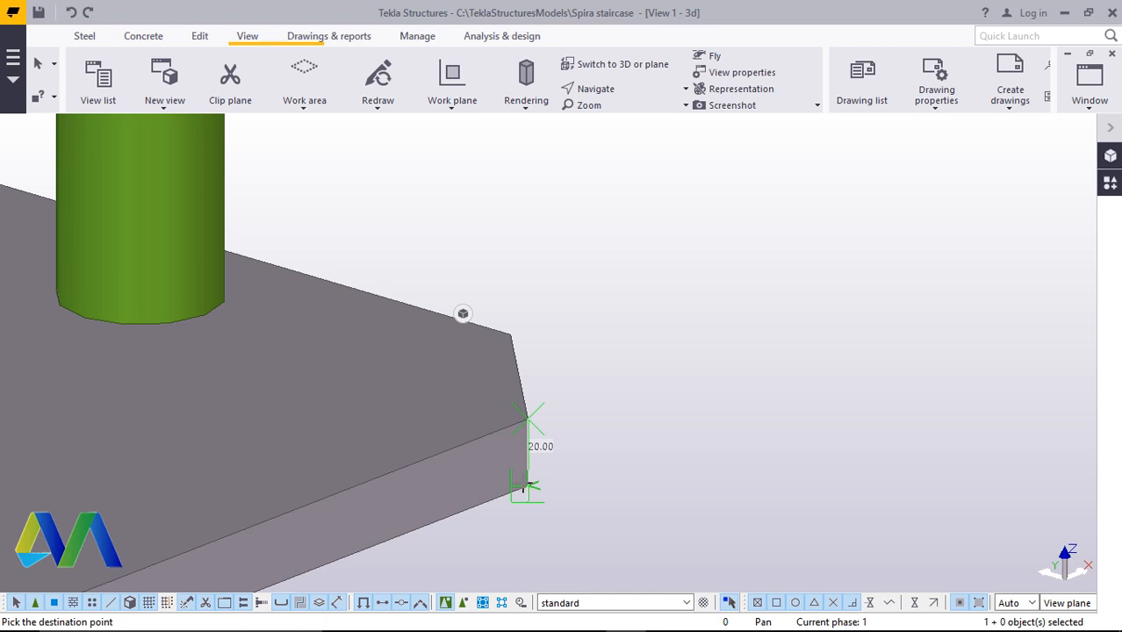
type("200")
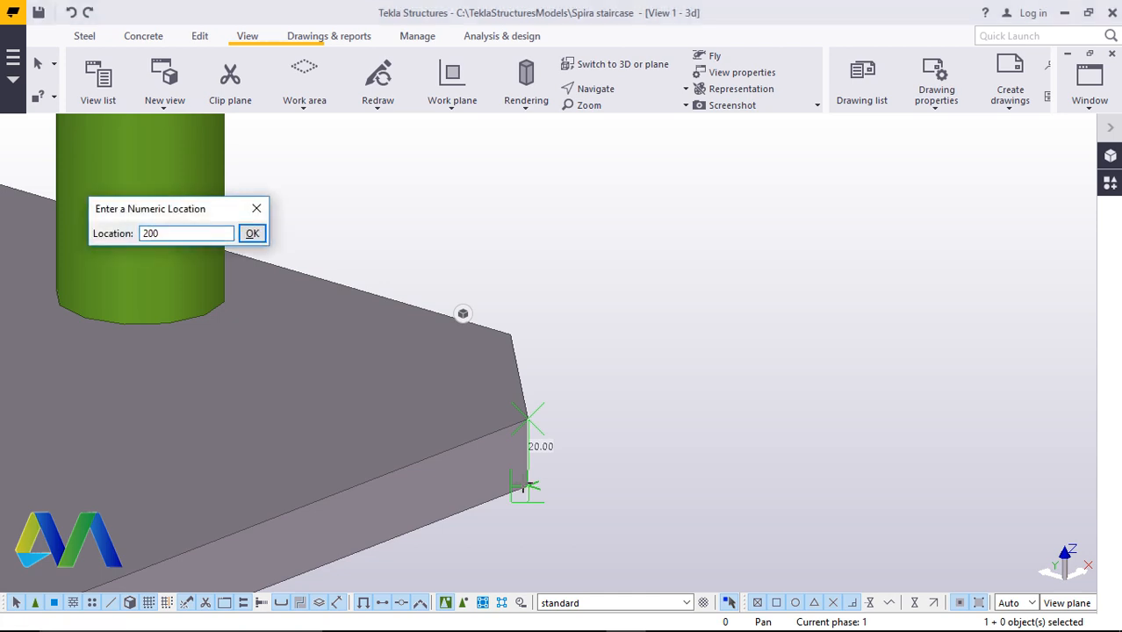
key("Return")
scroll(530, 464, "down", 6)
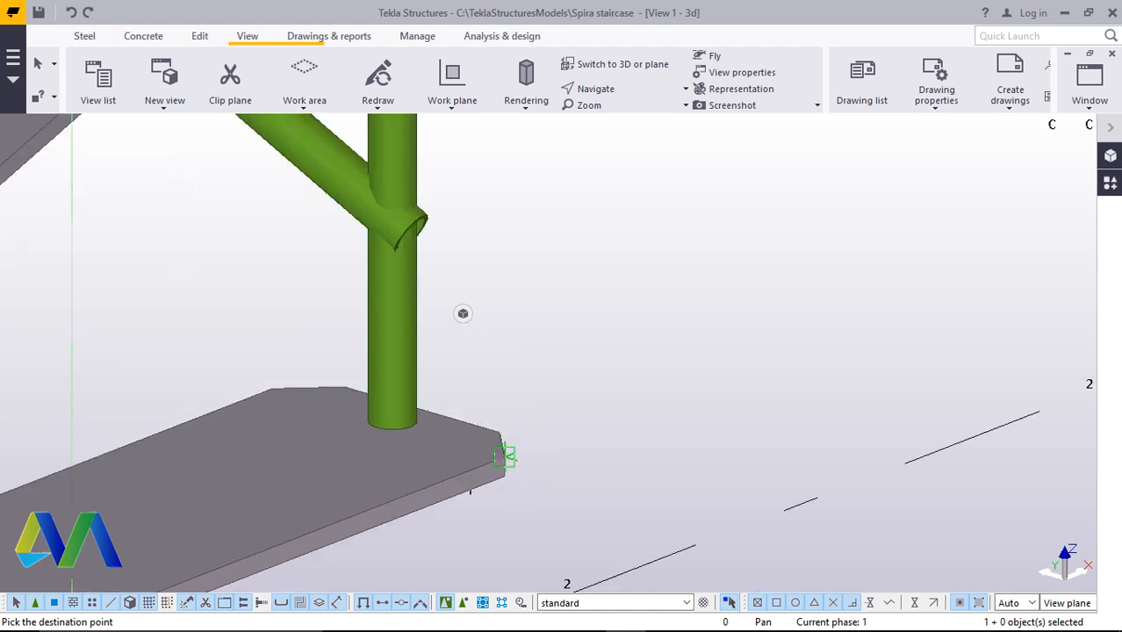
scroll(488, 490, "down", 2)
right_click(690, 253)
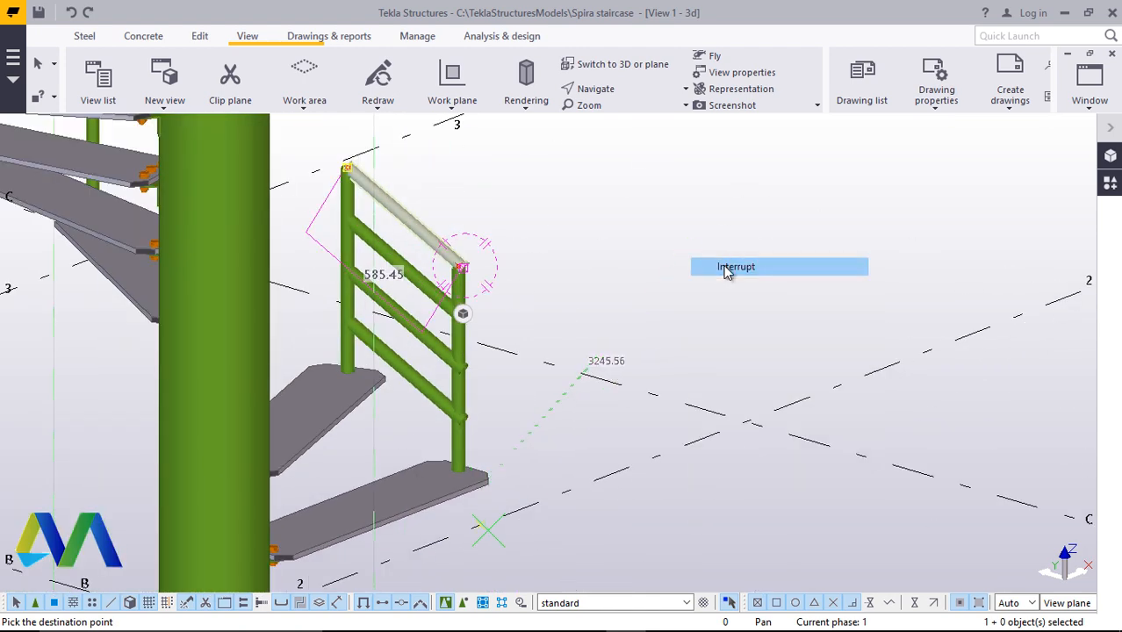
left_click(725, 267)
Open the Radial array tool from the applications and components catalogue
scroll(255, 269, "up", 3)
scroll(471, 259, "down", 4)
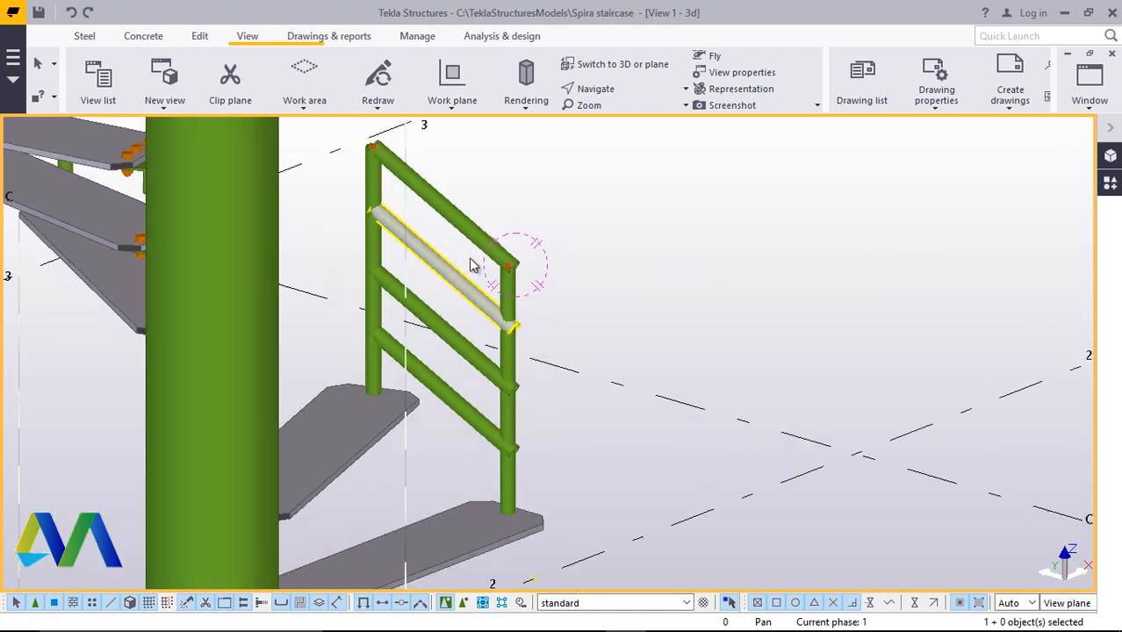
right_click(683, 226)
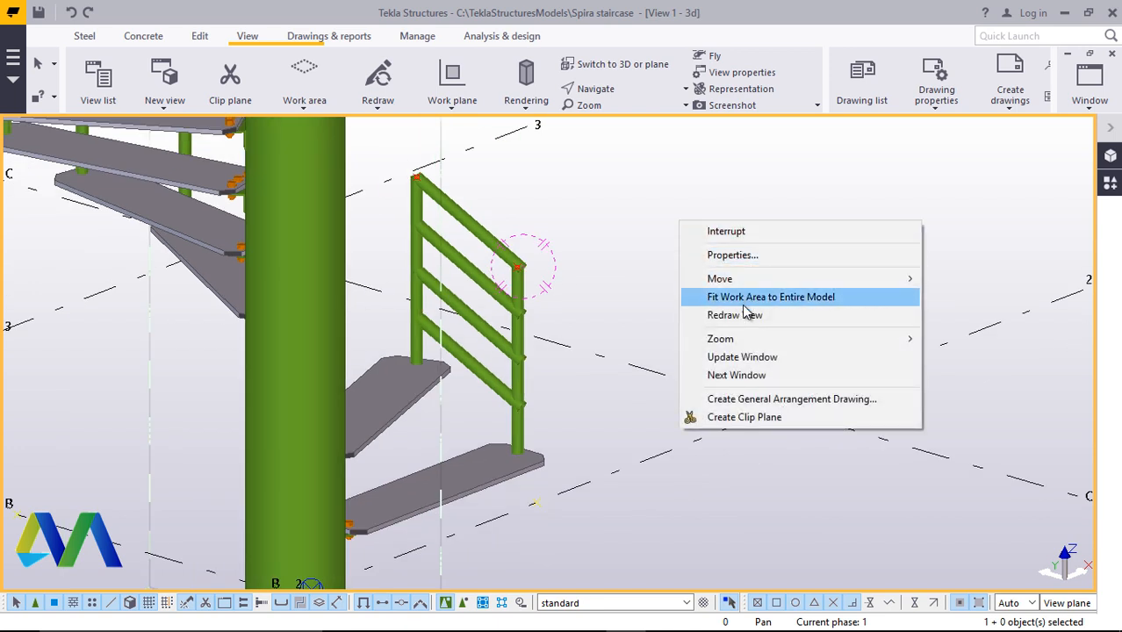
left_click(741, 314)
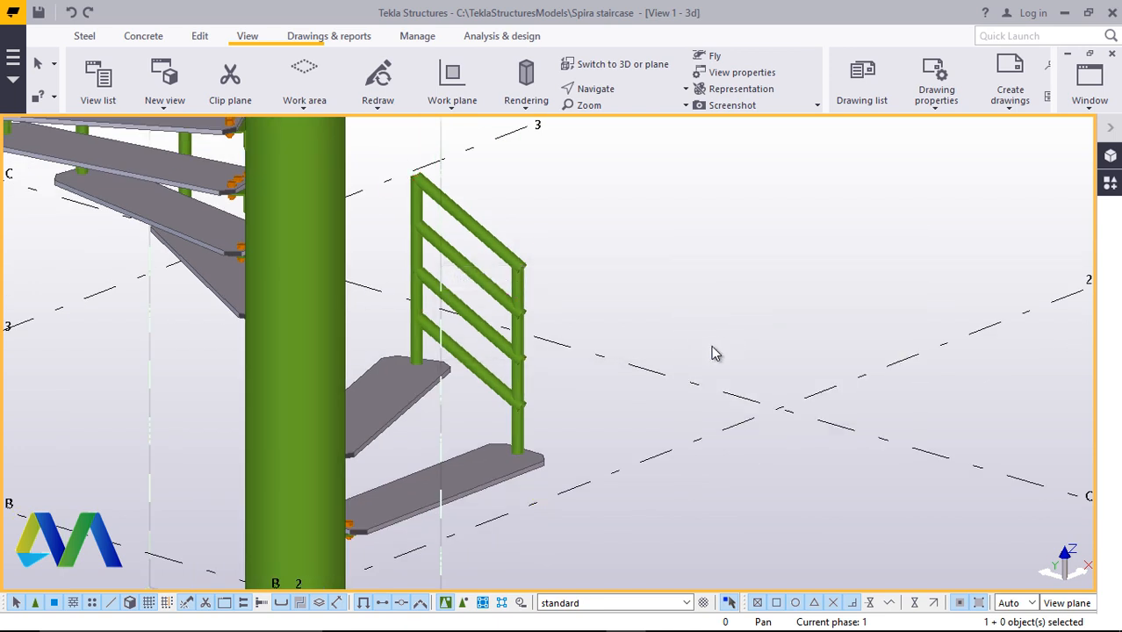
left_click(609, 89)
left_click(619, 146)
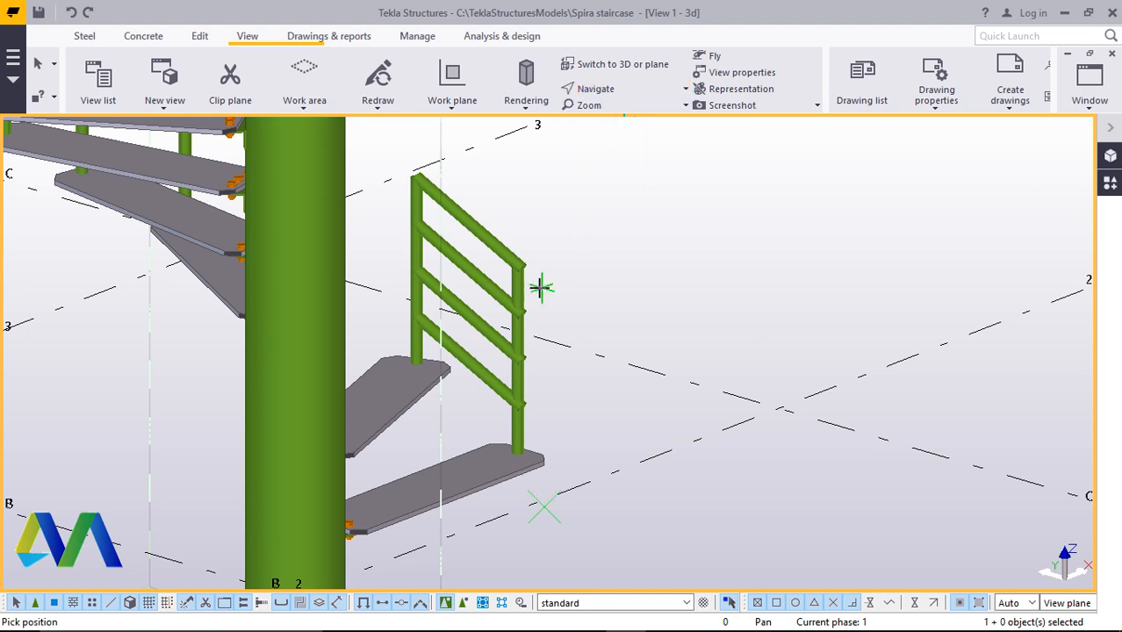
middle_click_drag(527, 308, 626, 325, "ctrl")
scroll(624, 326, "down", 3)
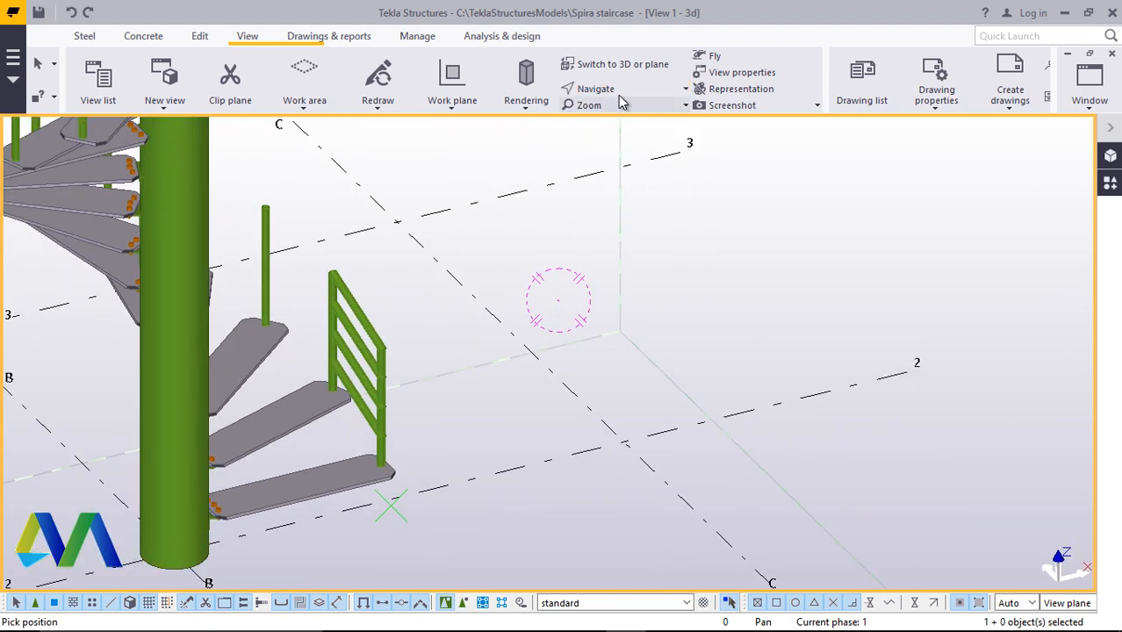
left_click(623, 90)
left_click(626, 114)
left_click_drag(330, 393, 734, 268)
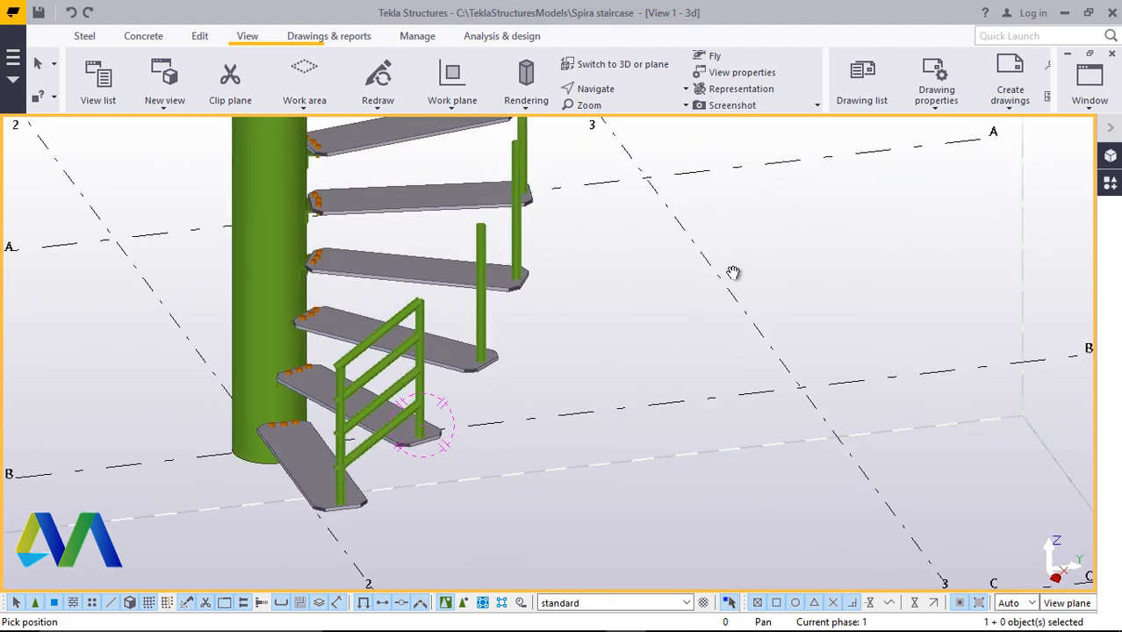
right_click(732, 269)
left_click(757, 281)
left_click(1110, 184)
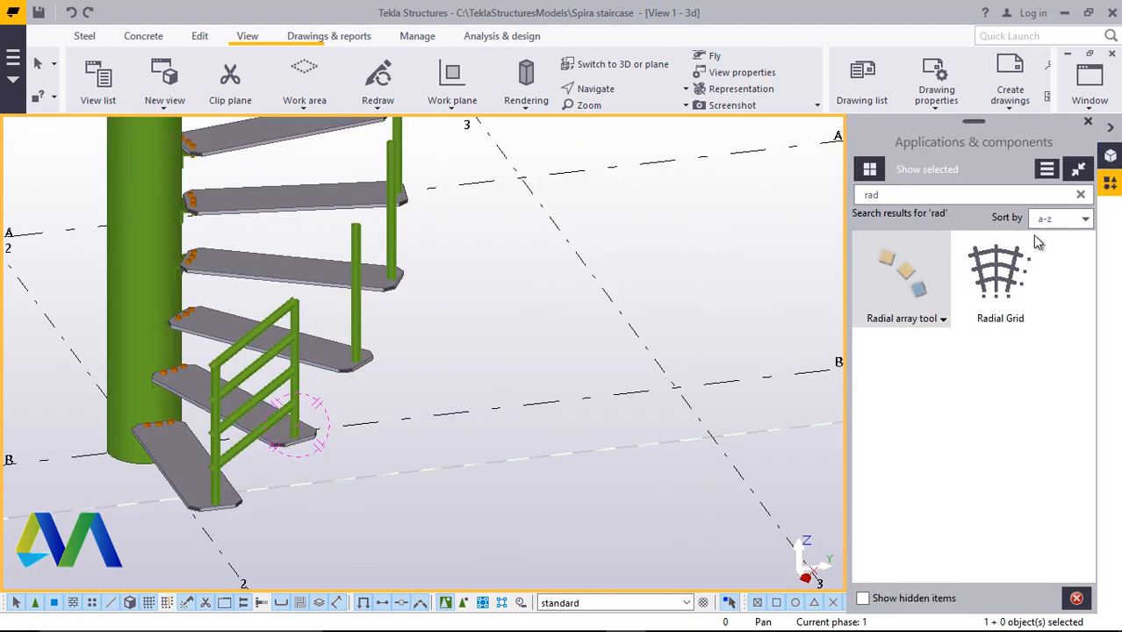
double_click(908, 268)
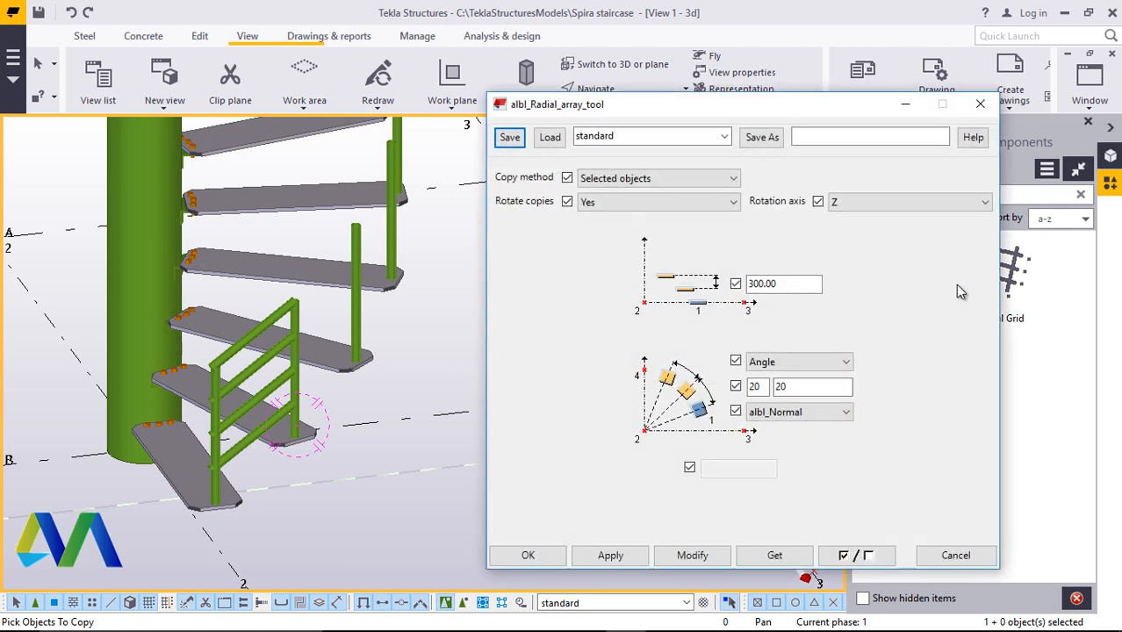
Select the top handrail and the three lower rails as the objects to copy radially
scroll(254, 439, "up", 4)
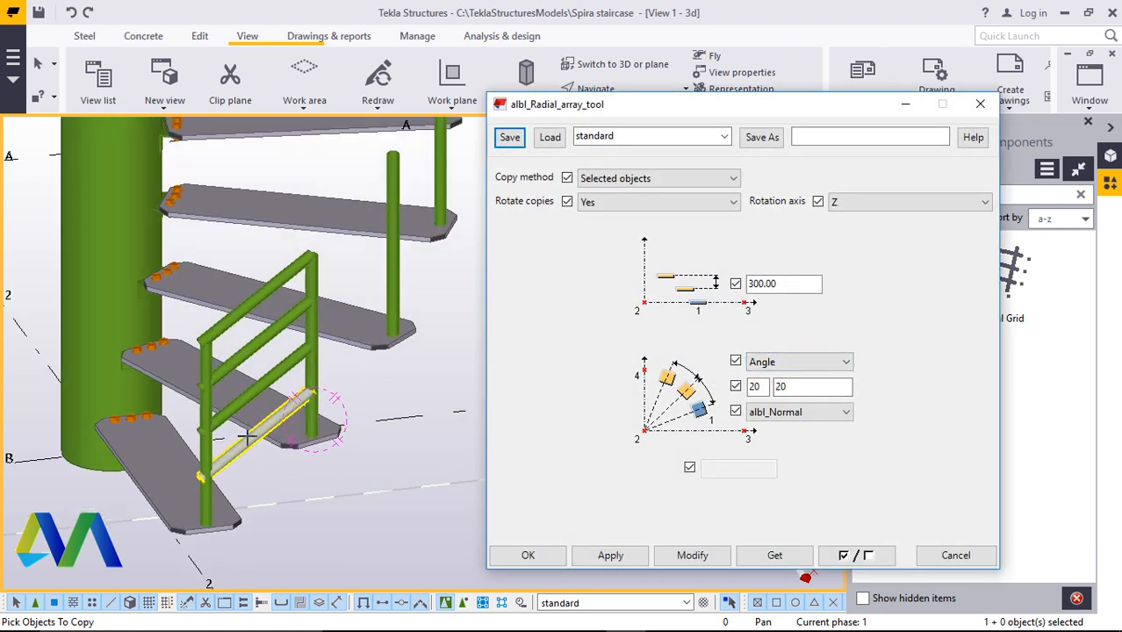
left_click(289, 191)
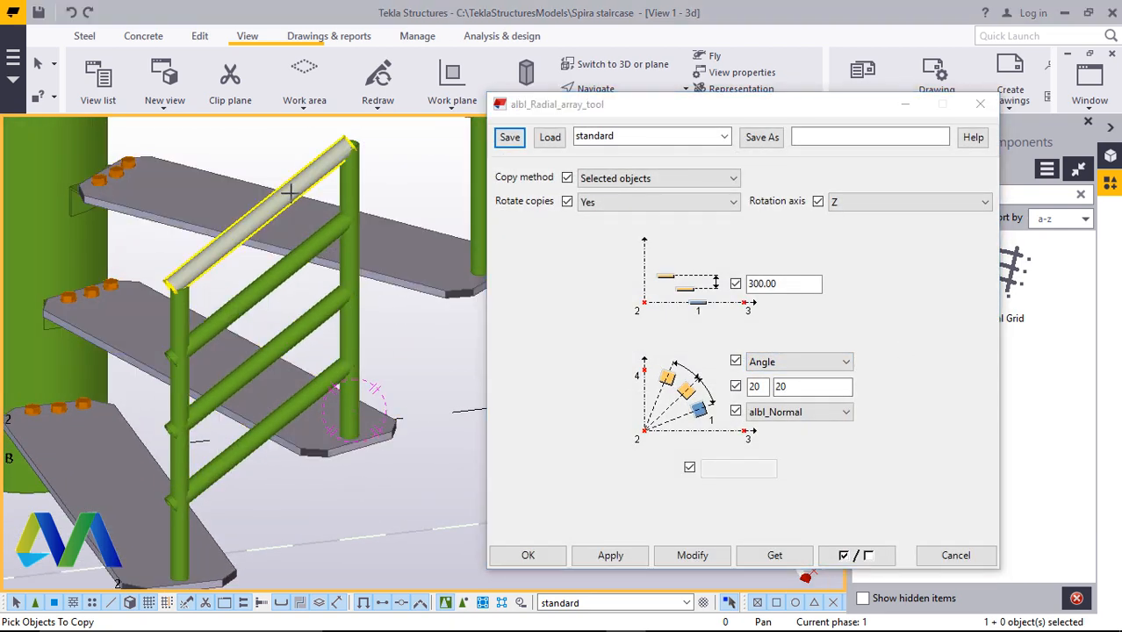
left_click(280, 272)
left_click(302, 317)
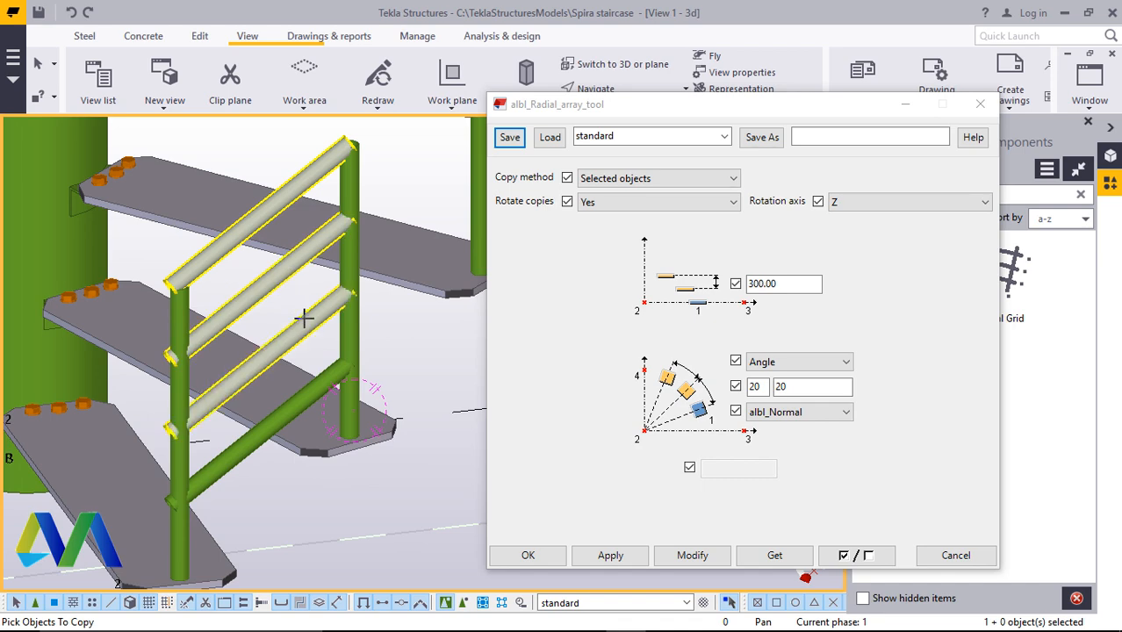
left_click(301, 415)
scroll(278, 438, "down", 5)
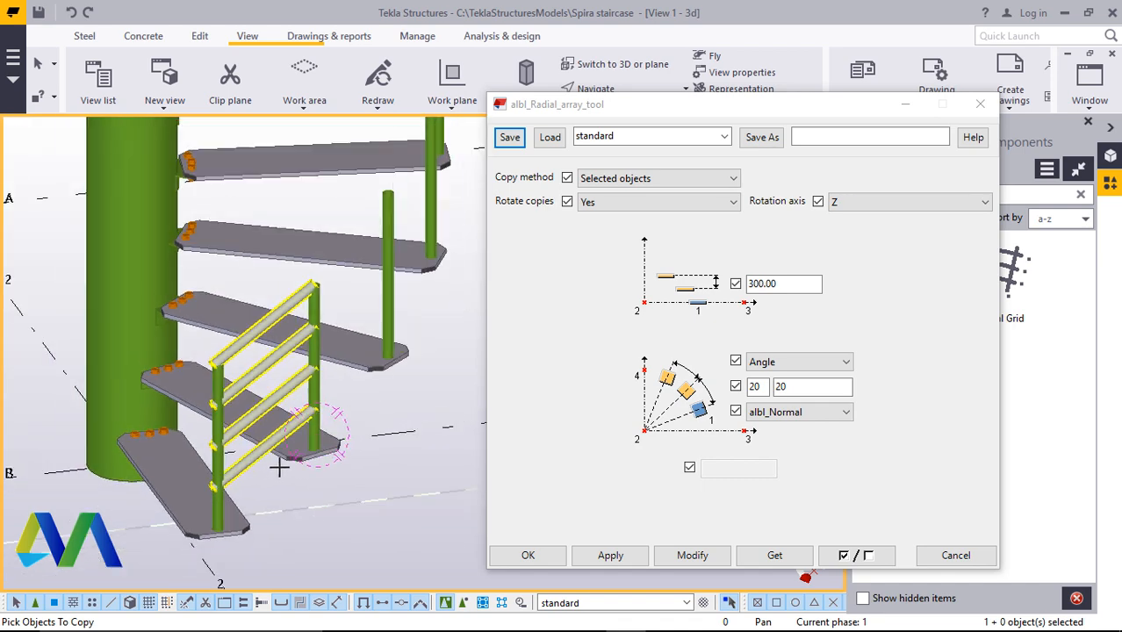
middle_click(390, 424)
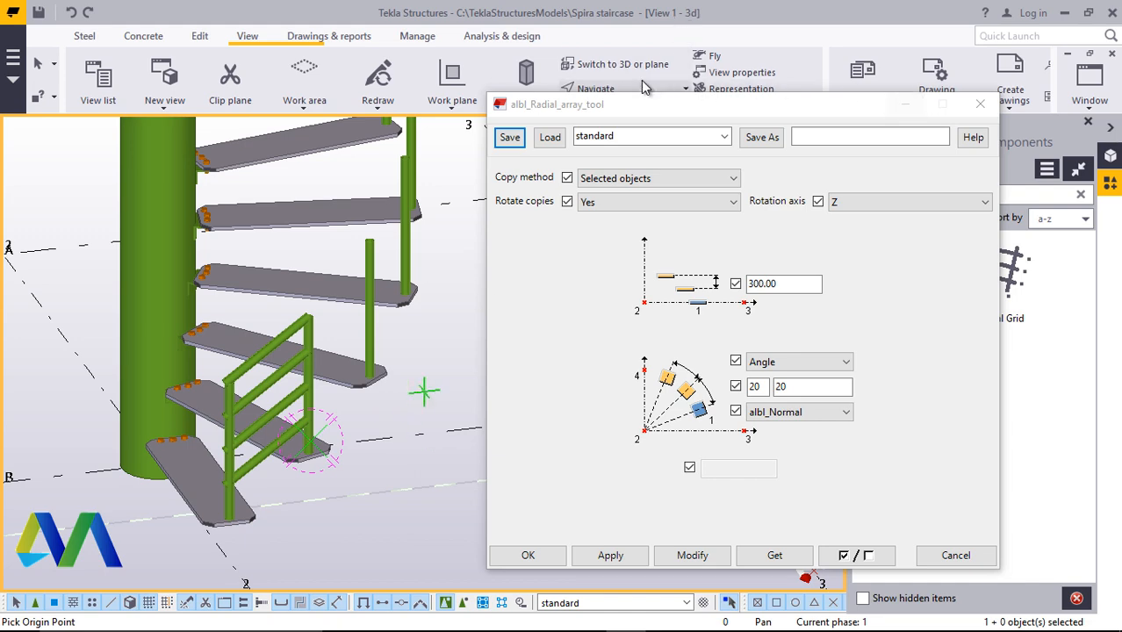
Pick the array's Y-axis direction in plan view and apply the radial array to repeat the rails around the column
left_click(615, 64)
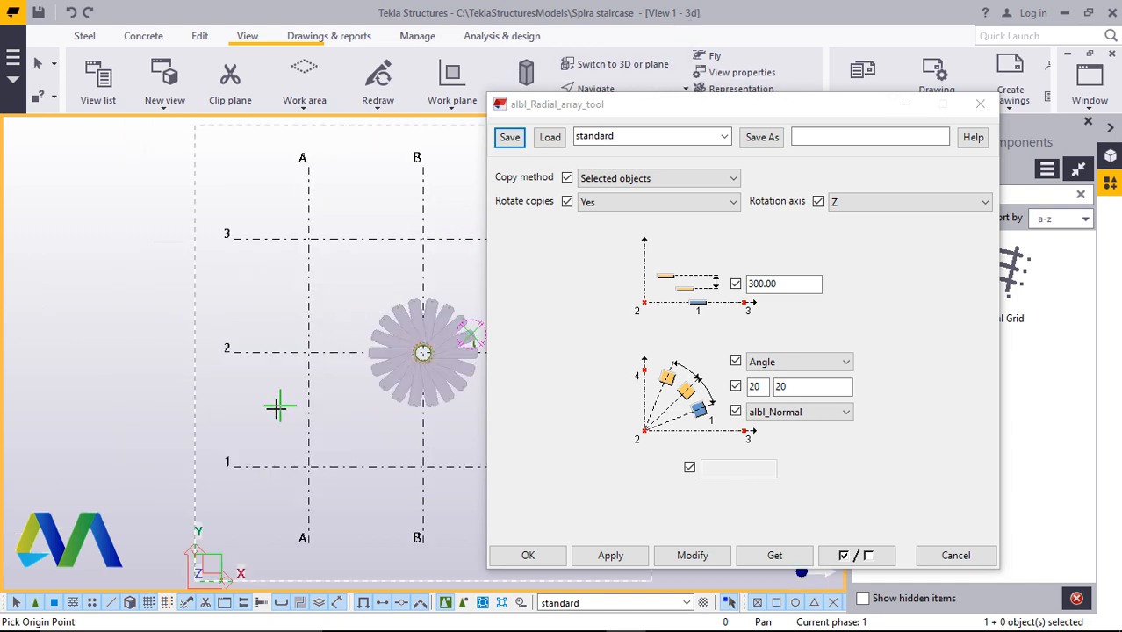
scroll(395, 371, "up", 5)
scroll(379, 378, "up", 6)
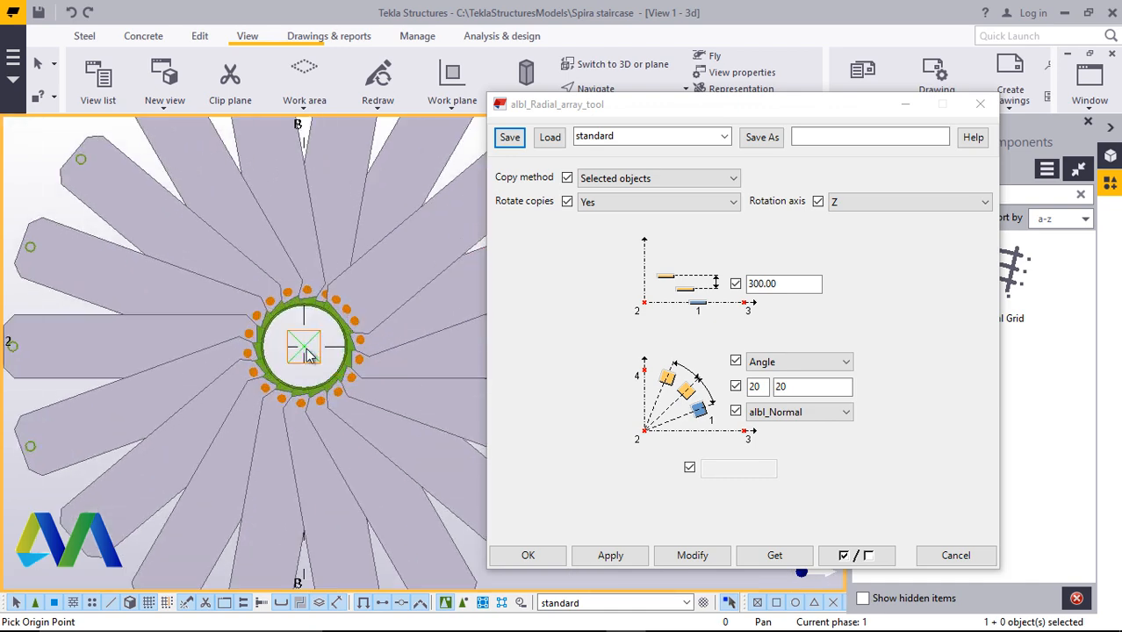
scroll(248, 360, "down", 5)
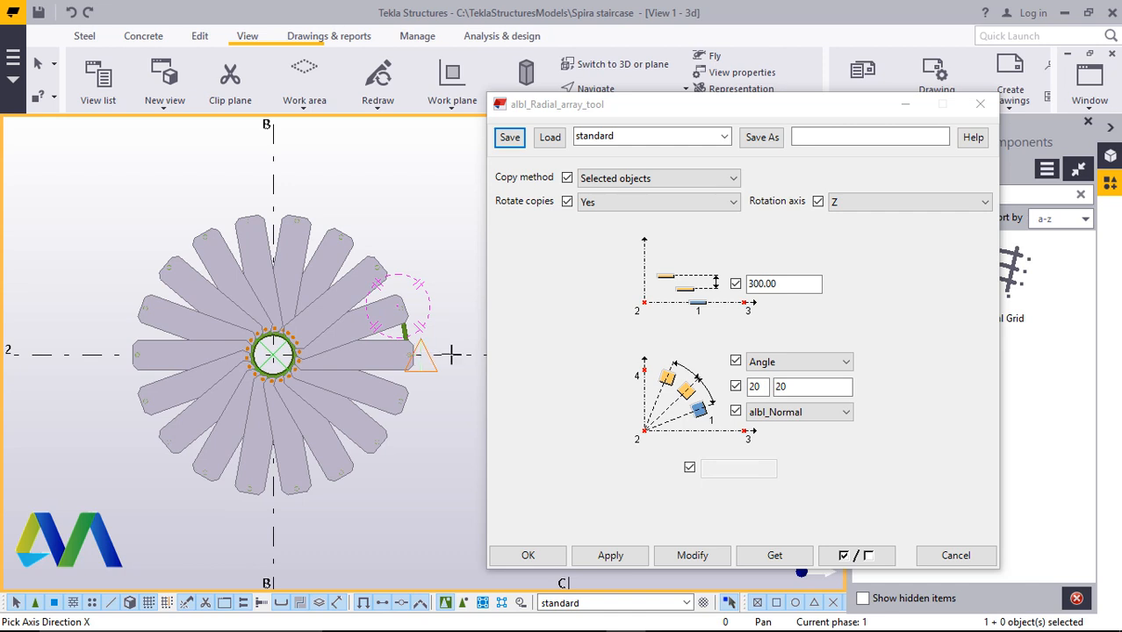
left_click(277, 186)
right_click(388, 155)
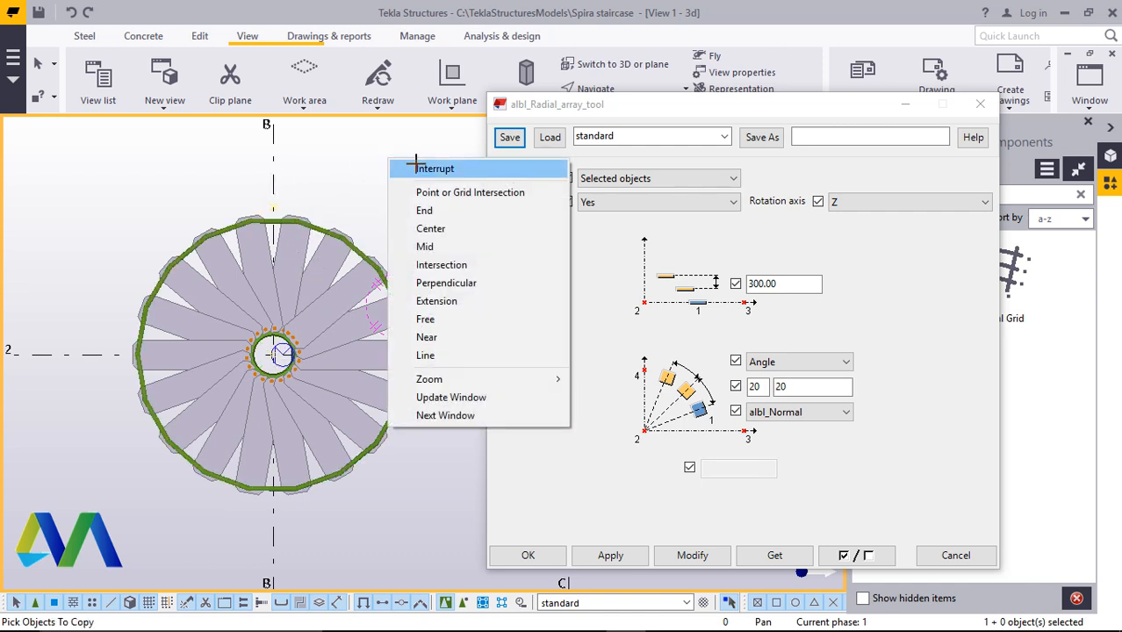
left_click(408, 158)
left_click(612, 556)
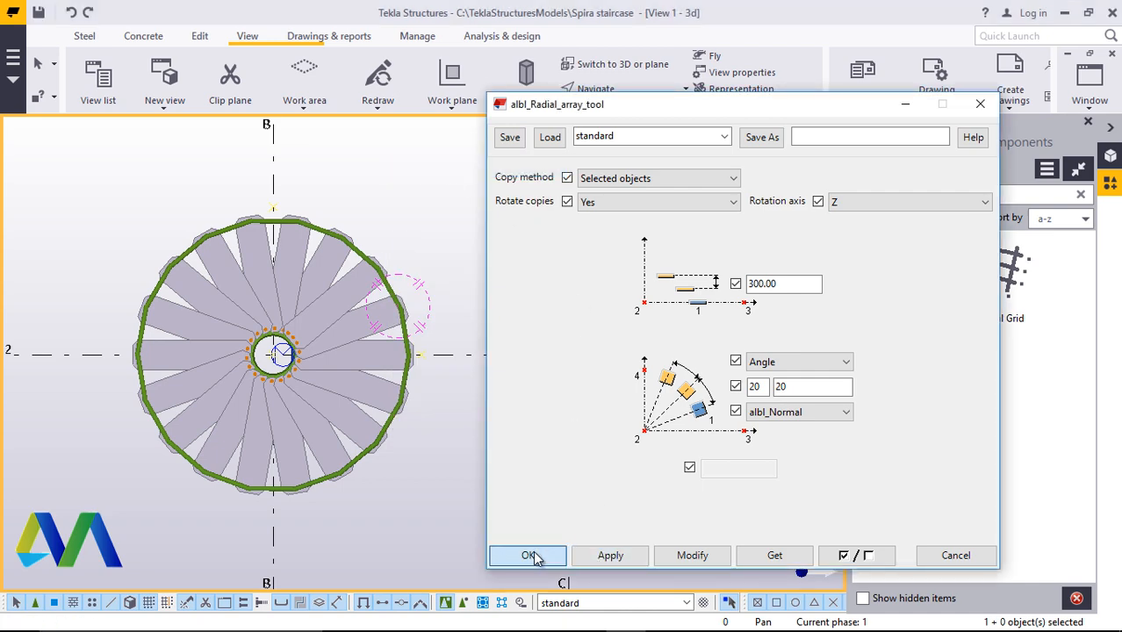
left_click(528, 553)
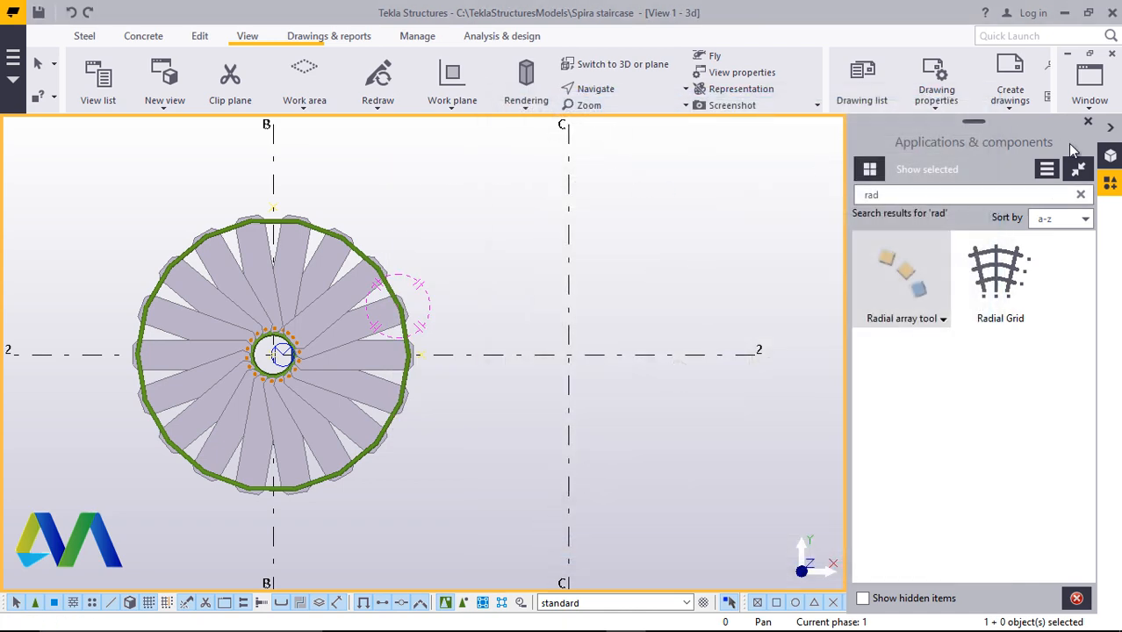
left_click(619, 67)
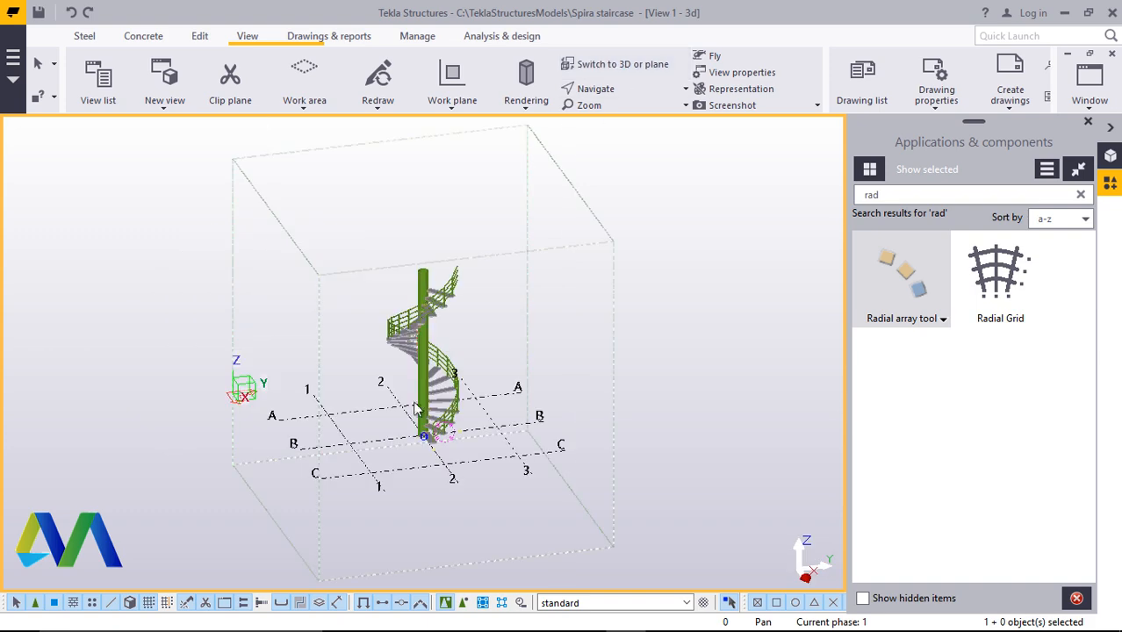
Orbit, pan and zoom around the staircase to inspect the arrayed handrails, posts and step plates
left_click(1089, 125)
scroll(569, 313, "up", 5)
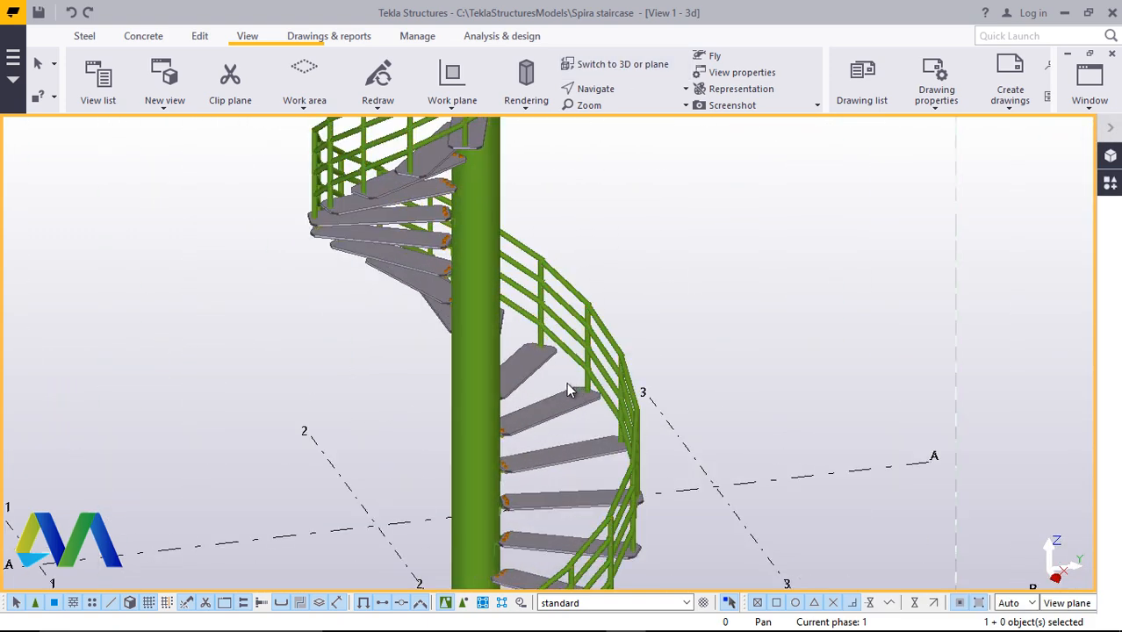
left_click(637, 92)
left_click(624, 120)
scroll(485, 344, "down", 3)
scroll(520, 500, "up", 8)
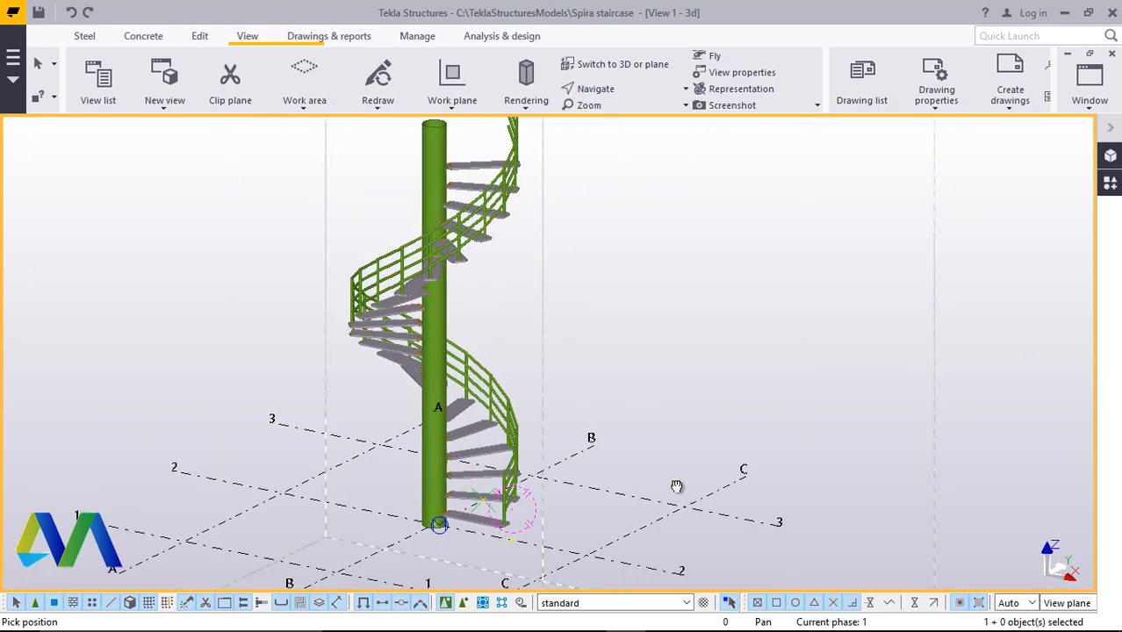
middle_click_drag(490, 458, 207, 383, "ctrl")
scroll(538, 486, "up", 3)
middle_click_drag(573, 473, 612, 487, "ctrl")
scroll(264, 472, "up", 5)
scroll(612, 486, "down", 2)
scroll(612, 486, "down", 3)
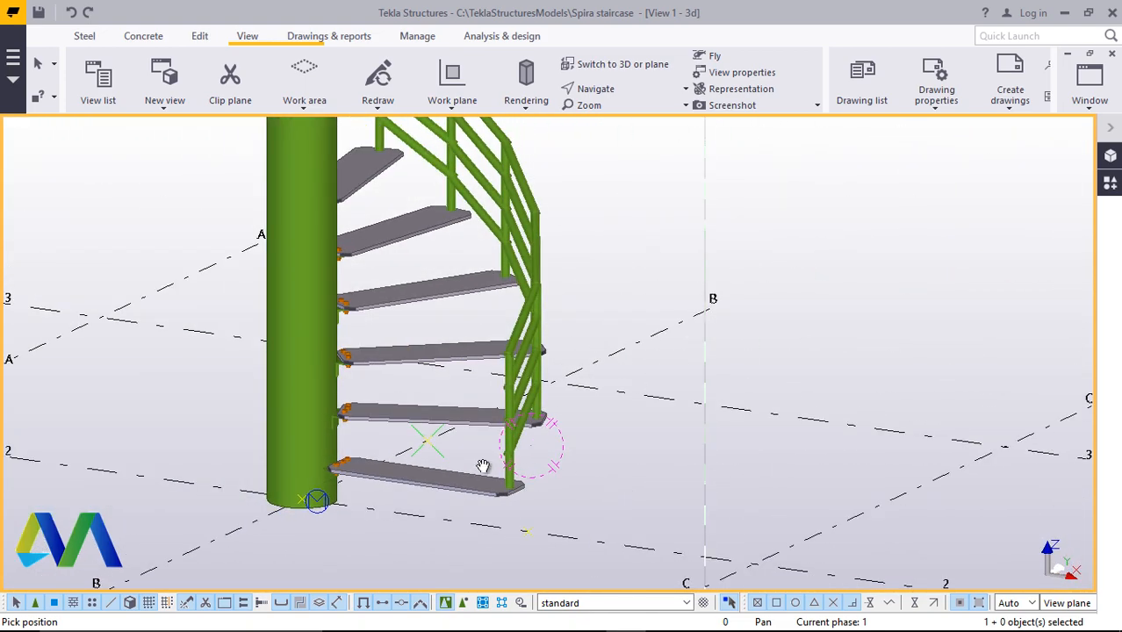
middle_click_drag(484, 466, 160, 453, "ctrl")
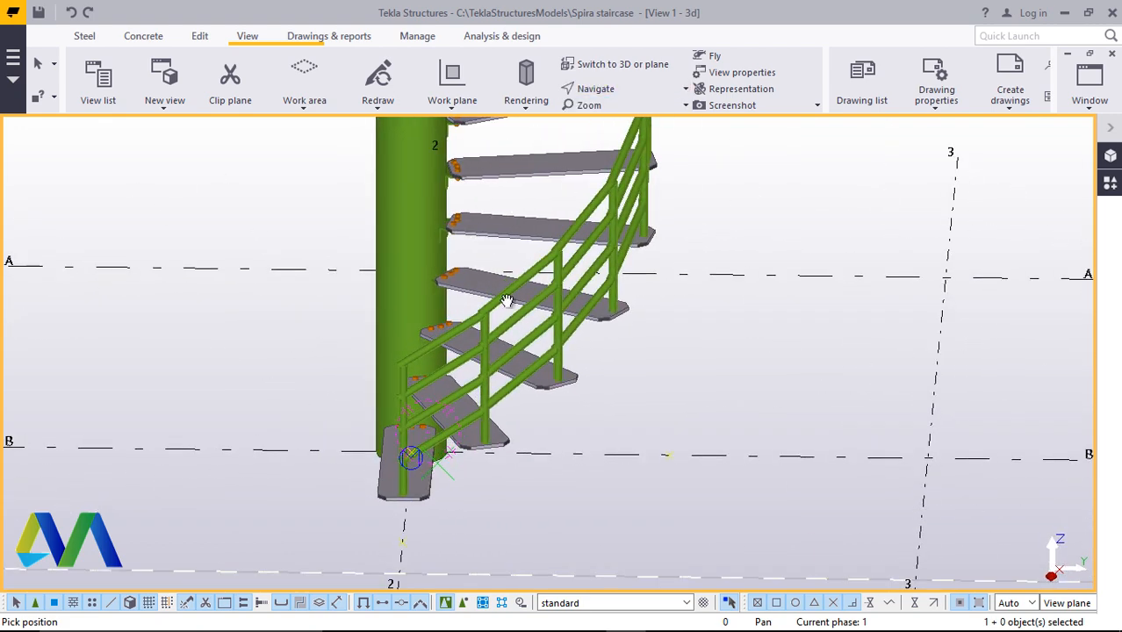
scroll(455, 275, "up", 8)
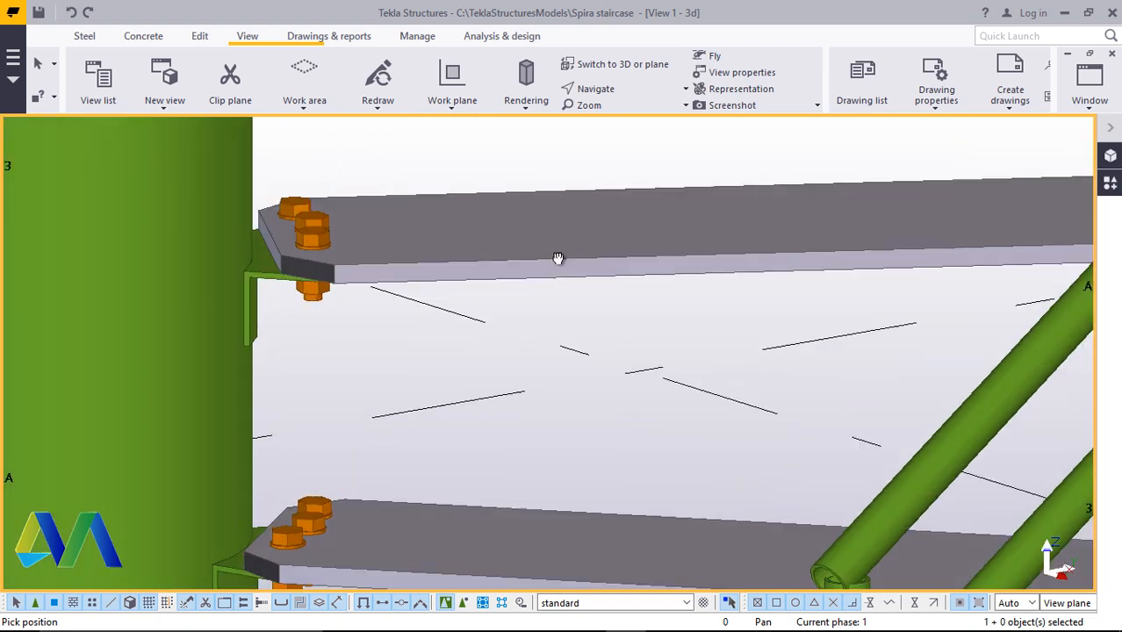
middle_click_drag(559, 258, 706, 251, "ctrl")
scroll(654, 251, "down", 4)
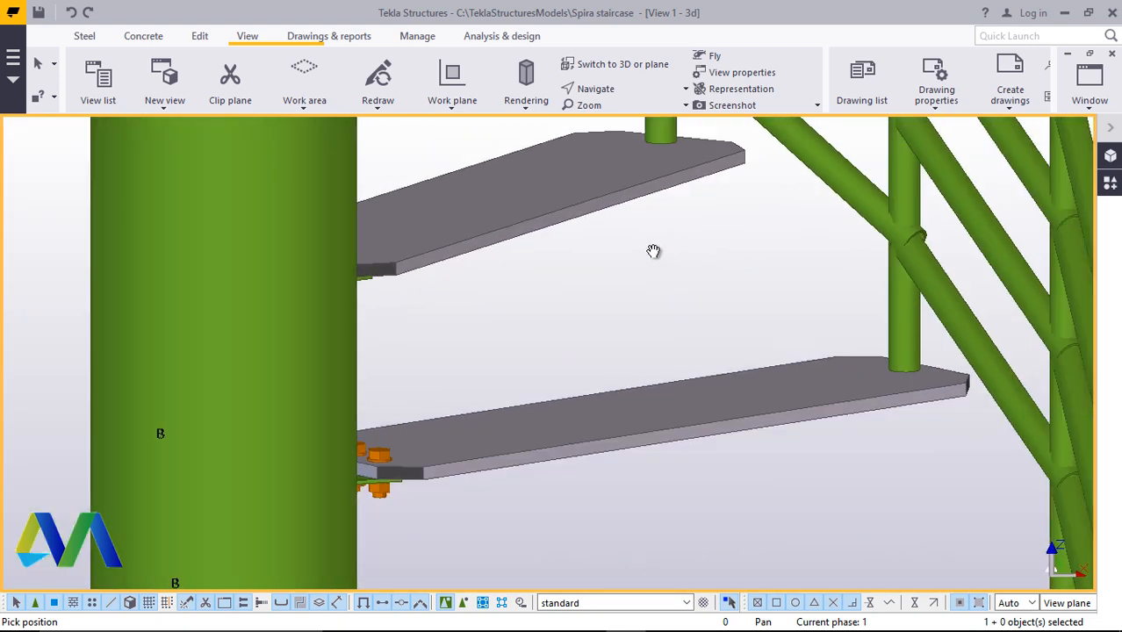
middle_click_drag(622, 288, 637, 316, "ctrl")
scroll(596, 313, "down", 4)
middle_click_drag(624, 361, 341, 373, "ctrl")
middle_click_drag(529, 366, 652, 277, "ctrl")
scroll(544, 413, "up", 5)
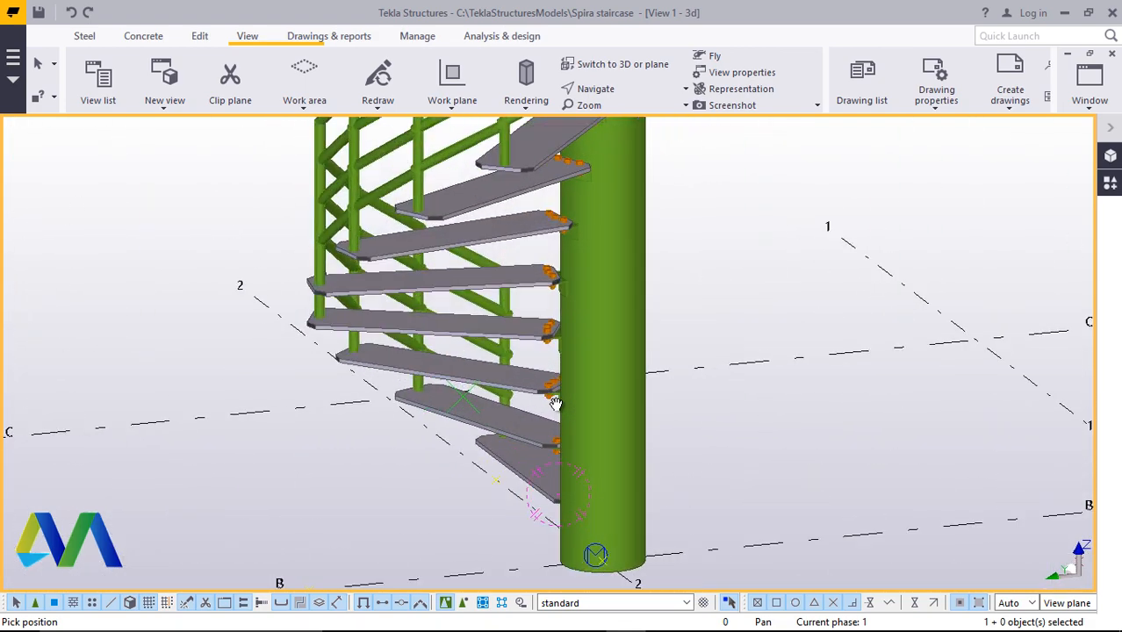
middle_click_drag(536, 422, 711, 441, "ctrl")
scroll(605, 423, "down", 3)
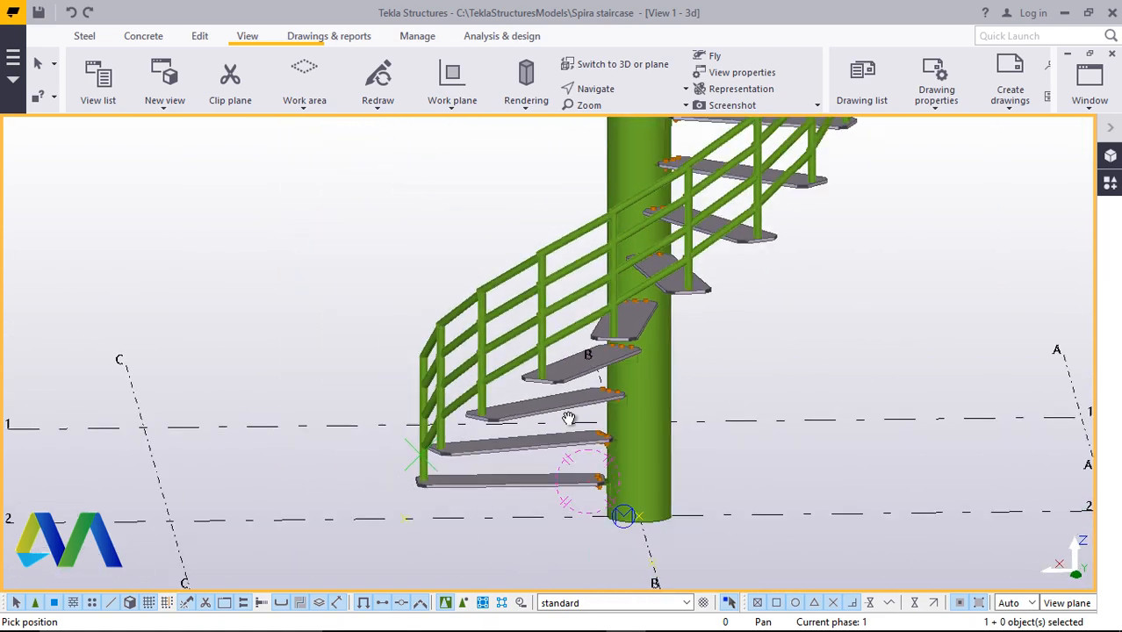
middle_click_drag(605, 462, 697, 515, "ctrl")
Apply the Circular base plate detail to the bottom of the CHS column
scroll(697, 515, "up", 2)
right_click(270, 287)
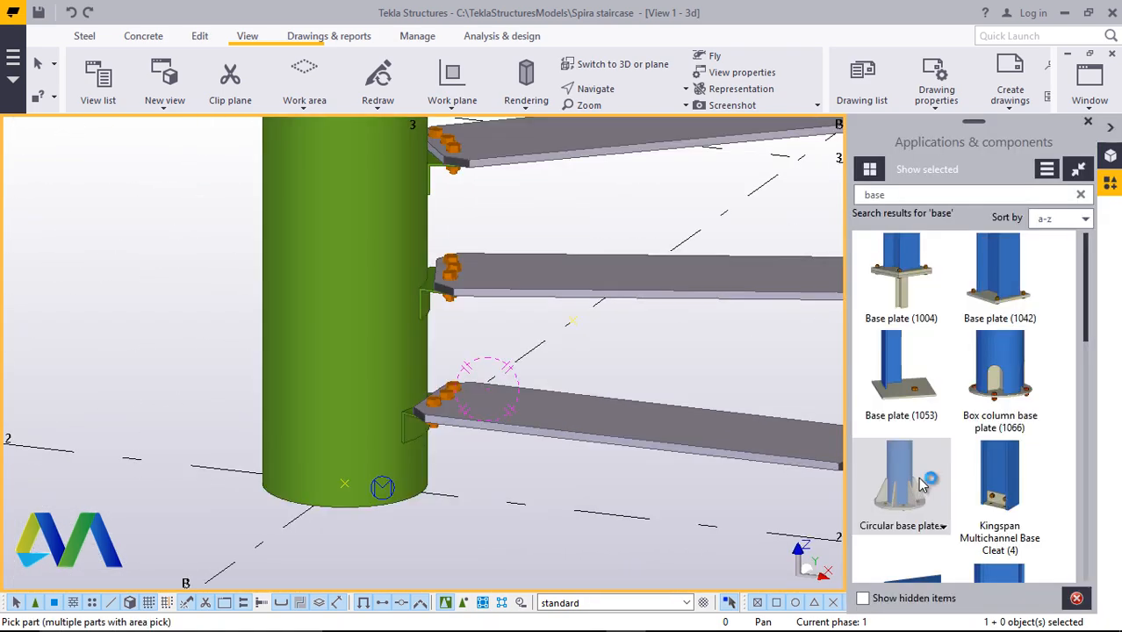
scroll(331, 518, "up", 2)
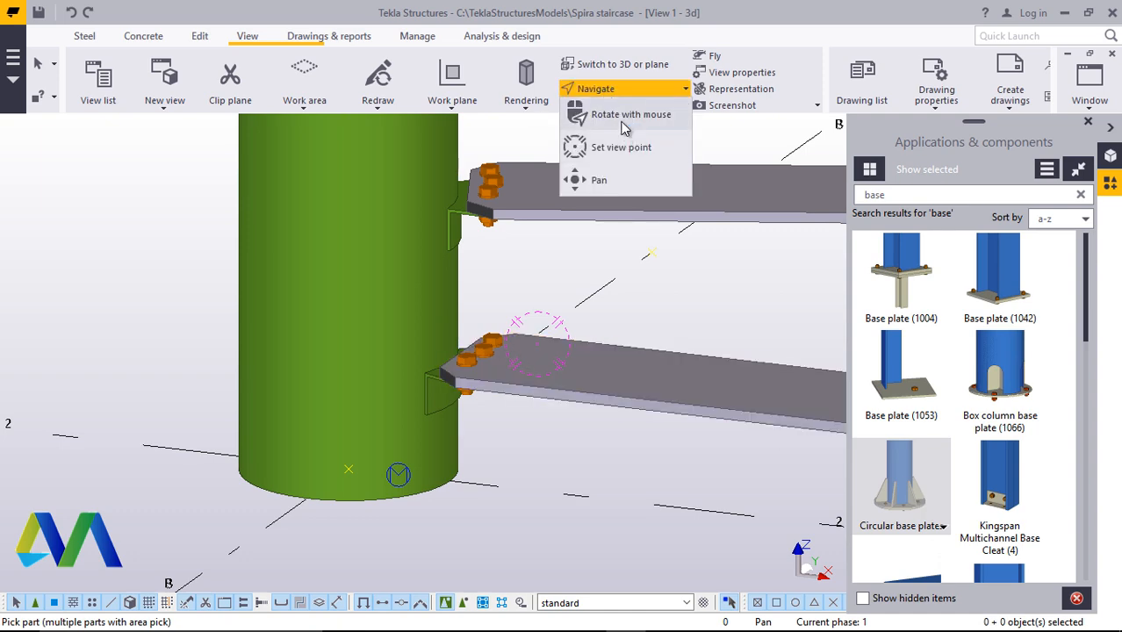
left_click(622, 125)
left_click_drag(347, 513, 349, 411)
right_click(187, 287)
left_click(228, 299)
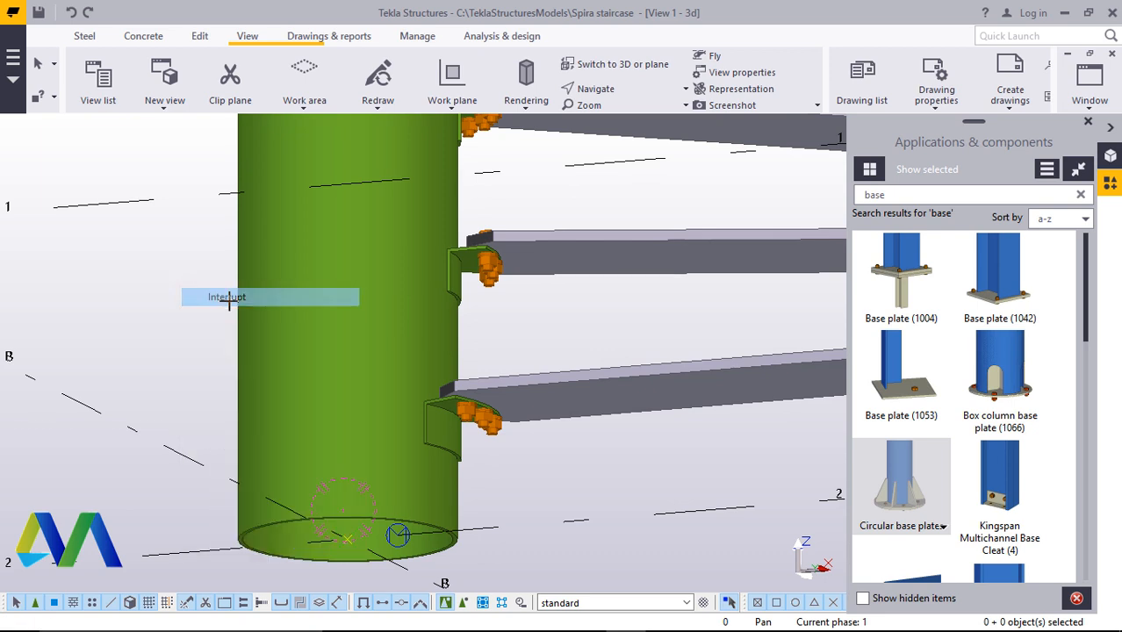
right_click(167, 283)
left_click(207, 299)
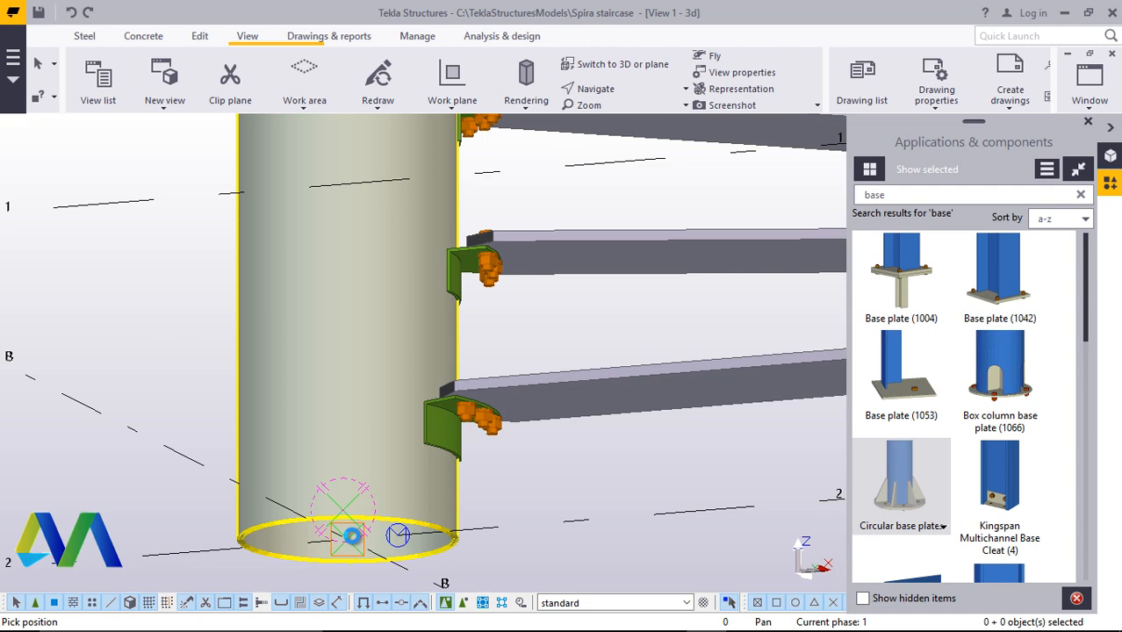
left_click(351, 535)
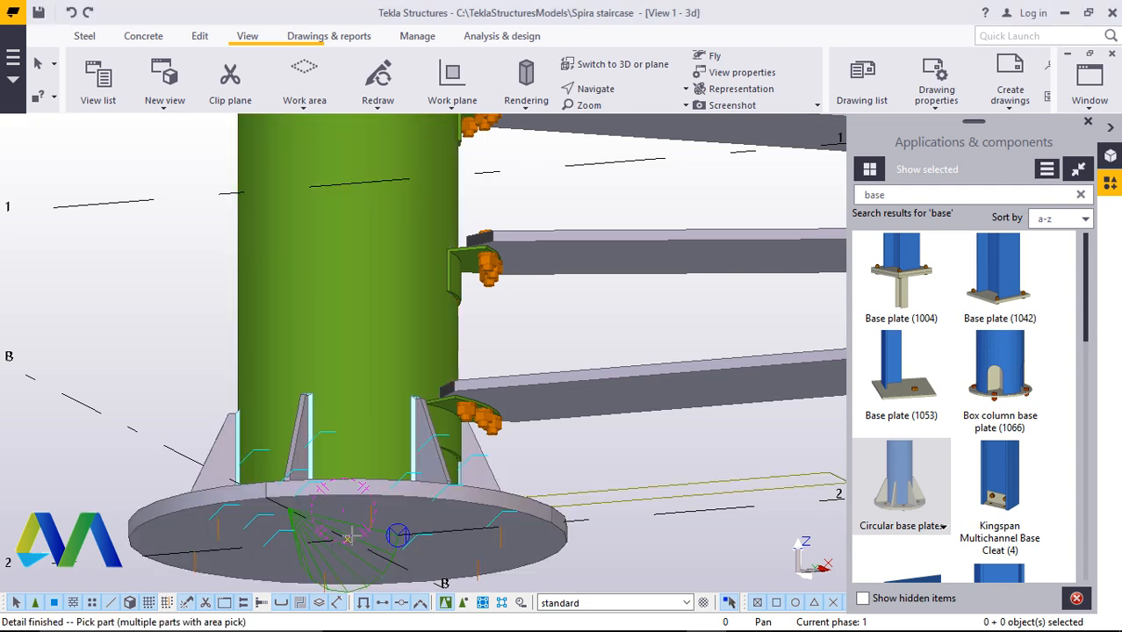
Orbit and zoom around the column base to inspect the new base plate and the lowest steps
left_click(610, 89)
left_click(620, 119)
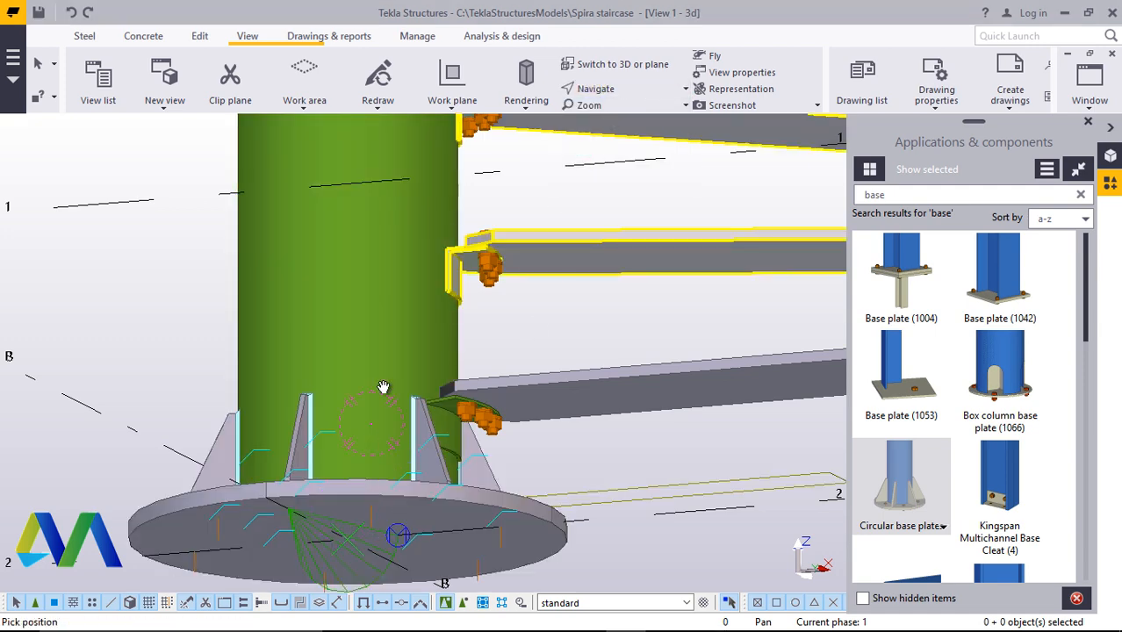
middle_click_drag(384, 387, 368, 486, "ctrl")
scroll(362, 442, "down", 3)
middle_click_drag(398, 437, 437, 448, "ctrl")
right_click(290, 368)
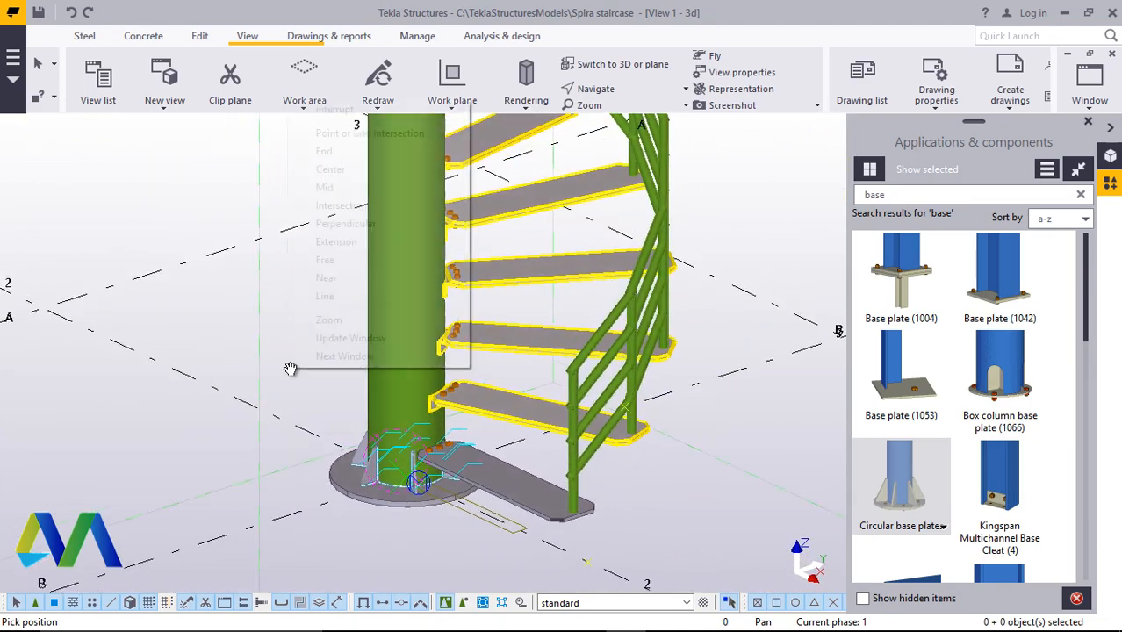
left_click(326, 113)
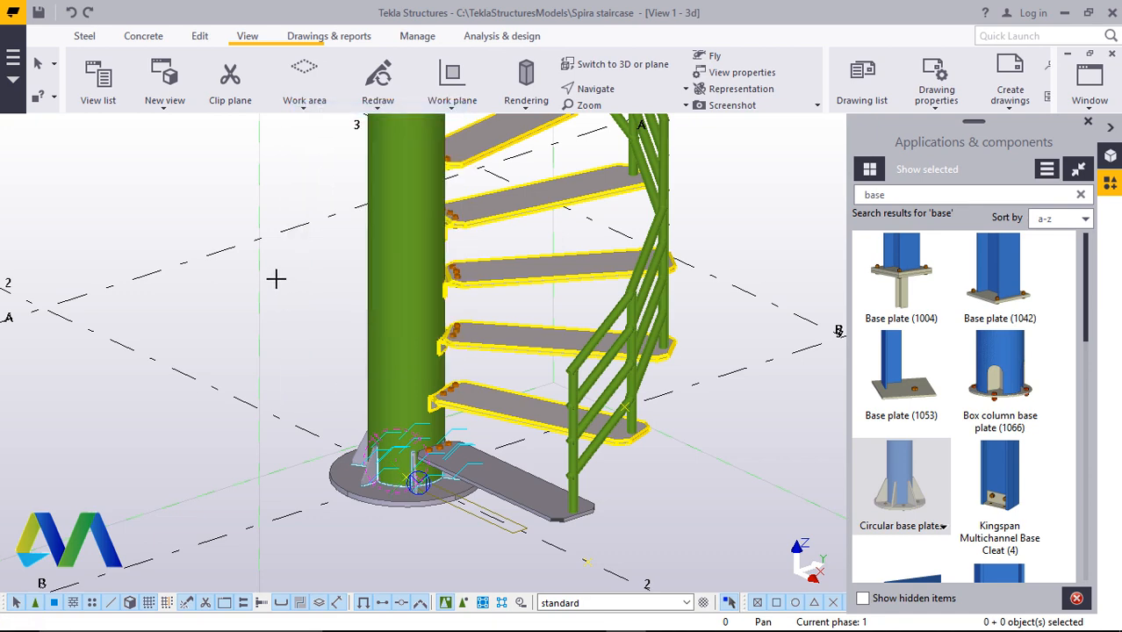
right_click(275, 278)
left_click(303, 290)
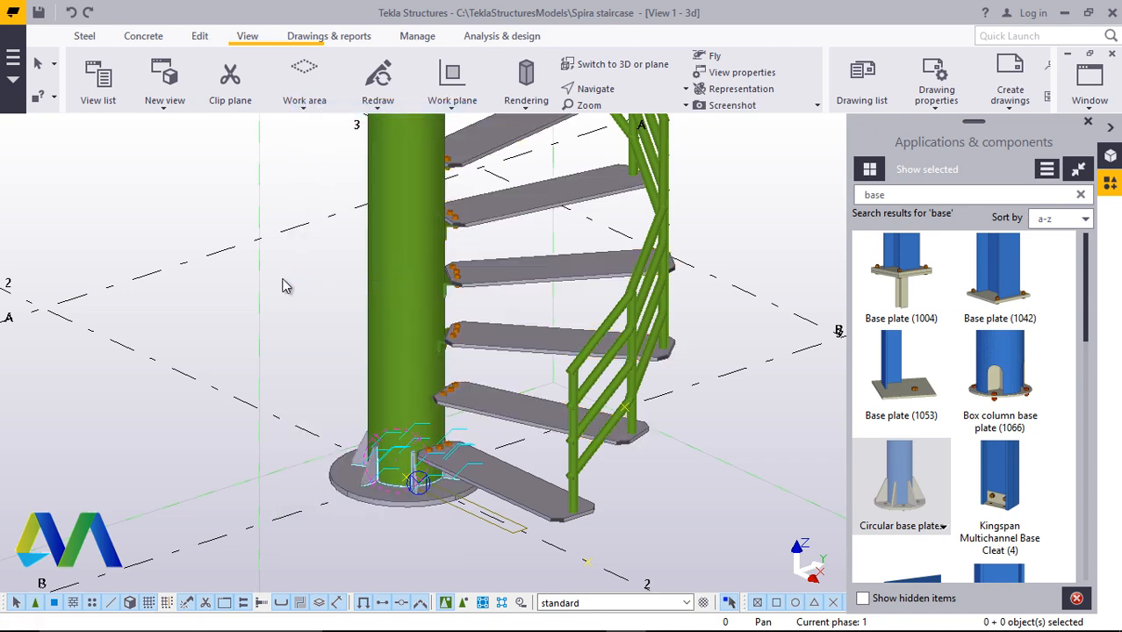
right_click(277, 278)
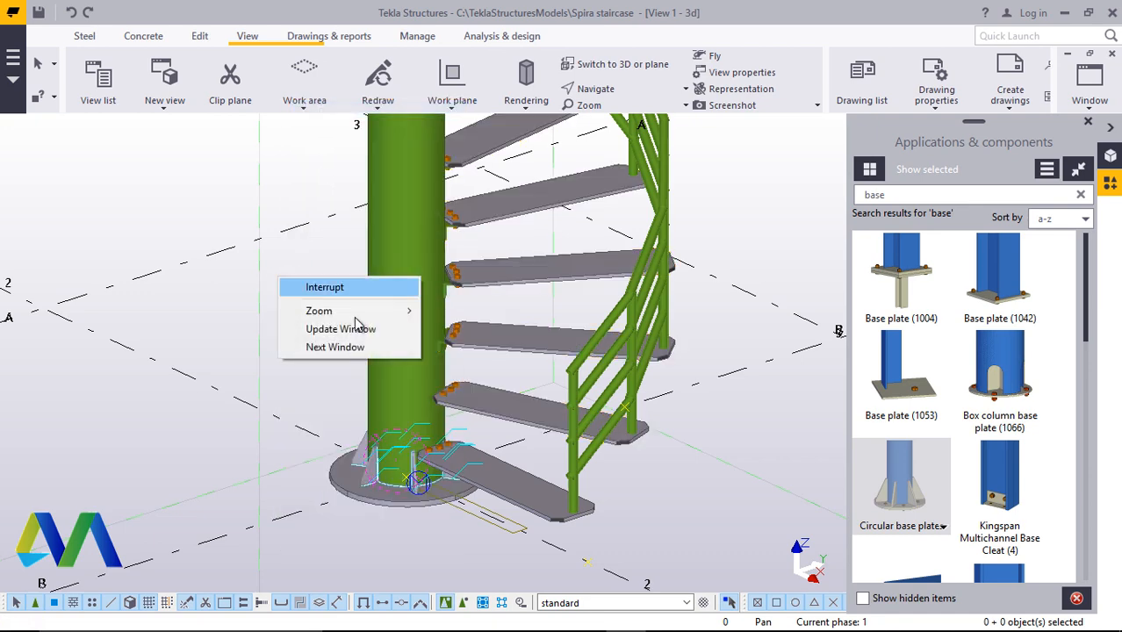
right_click(259, 289)
left_click(317, 379)
scroll(439, 466, "up", 4)
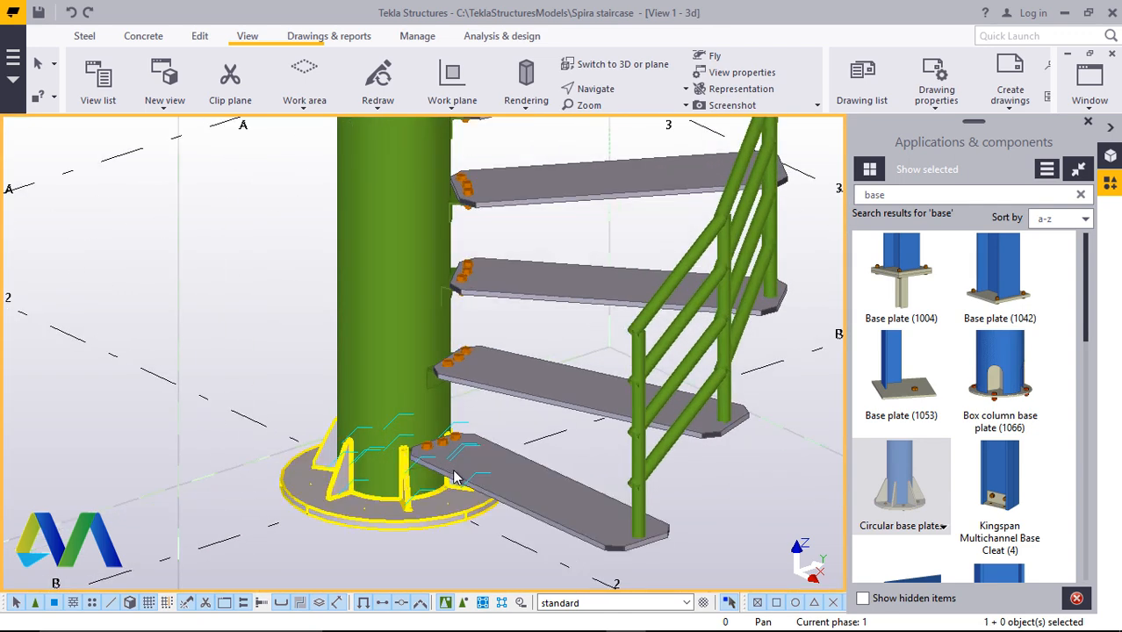
left_click(1088, 123)
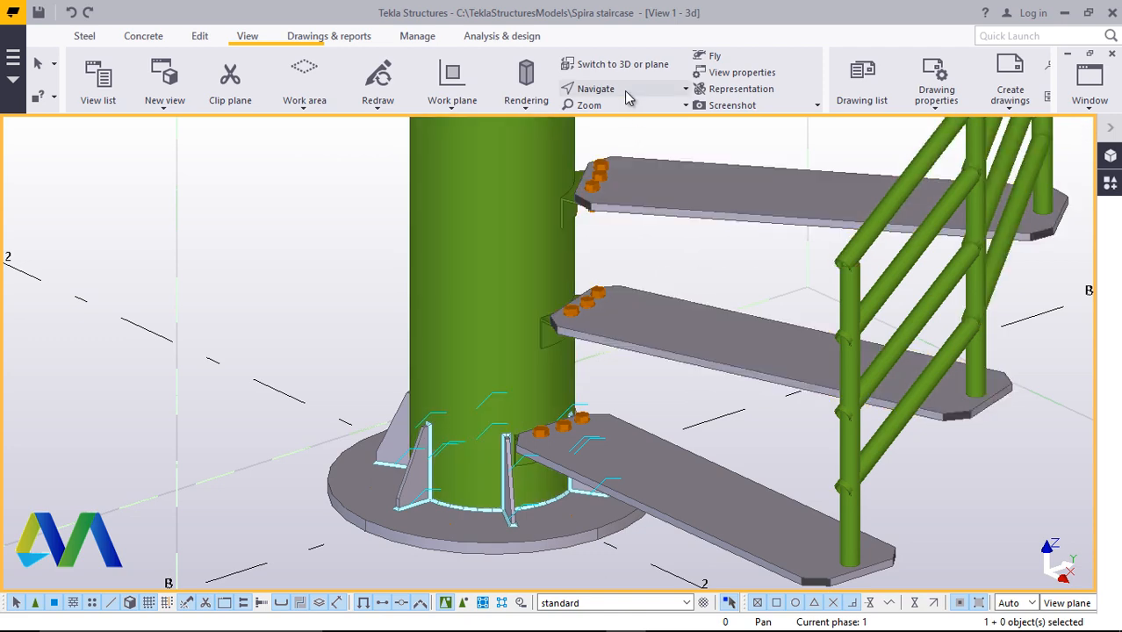
left_click(624, 91)
left_click(629, 115)
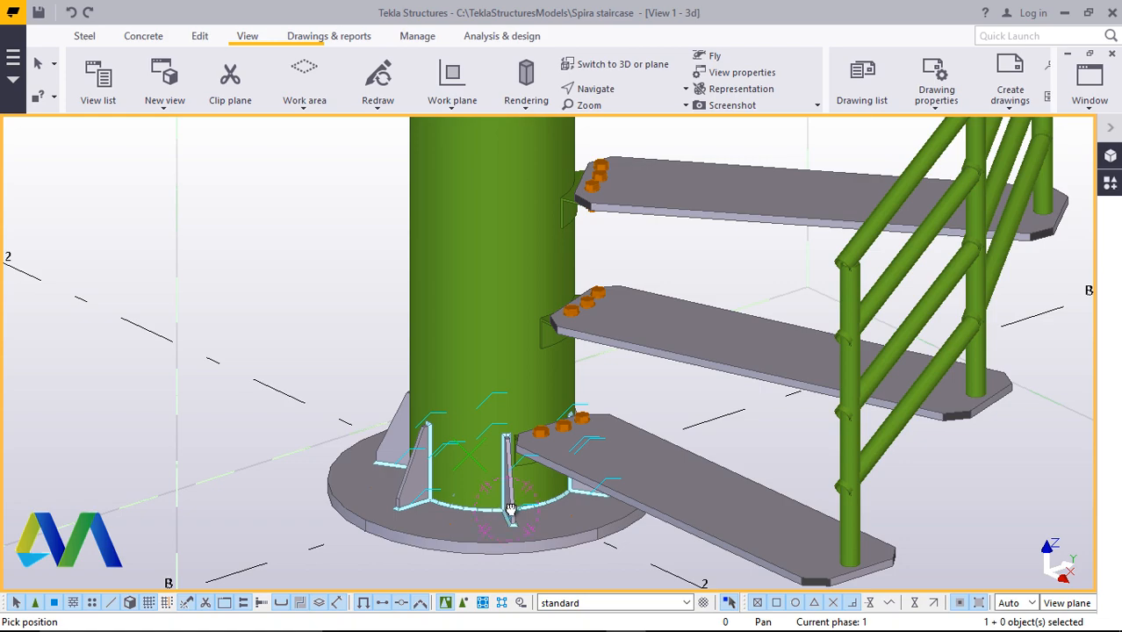
left_click_drag(511, 509, 618, 425)
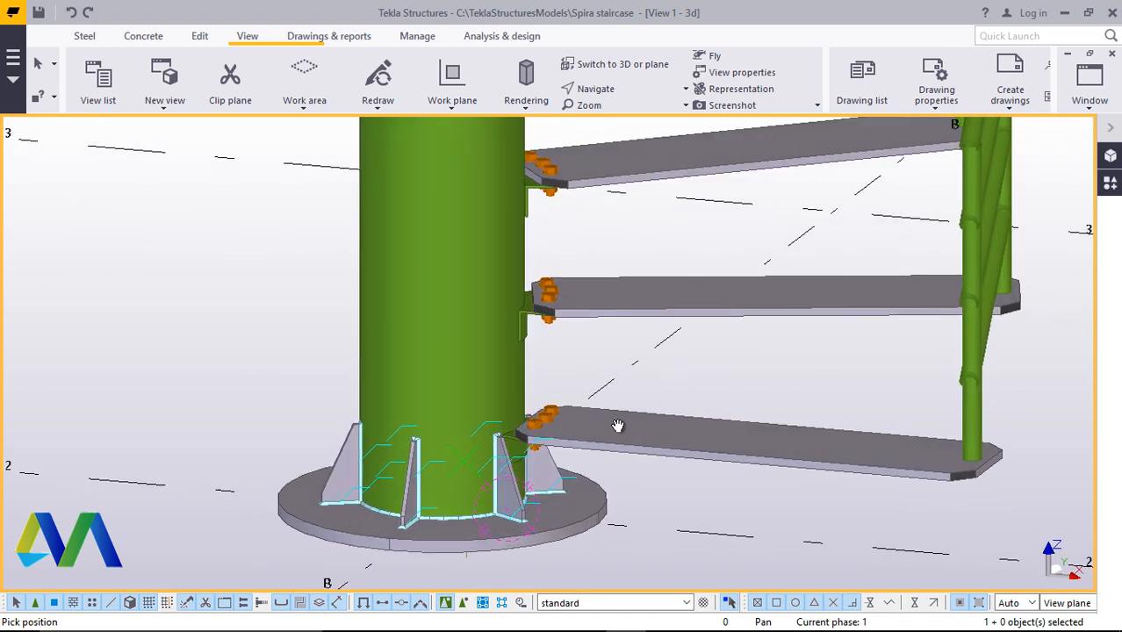
scroll(618, 426, "up", 5)
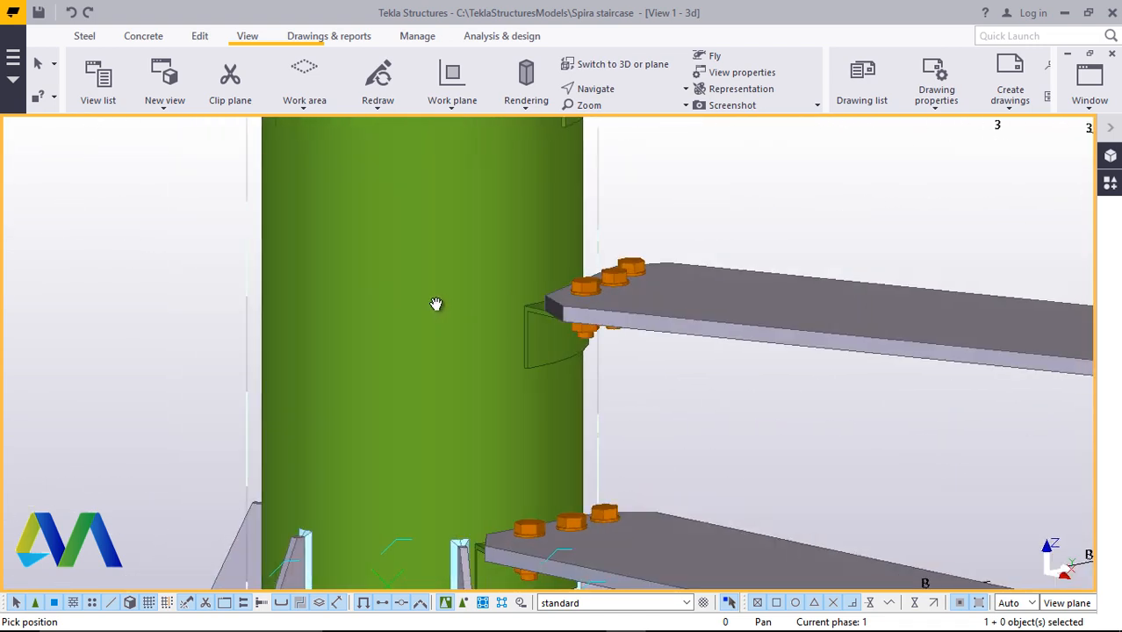
right_click(702, 391)
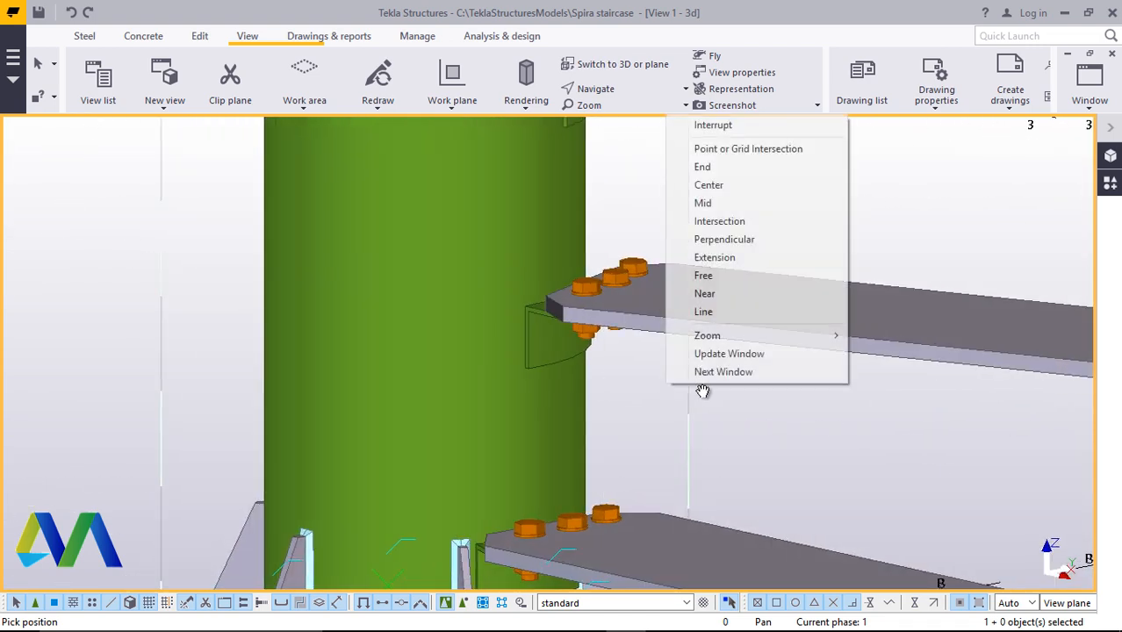
left_click(713, 124)
Search the catalogue for weld and try to apply Stanchion weld between the column and a step's bracket plate
left_click(1109, 186)
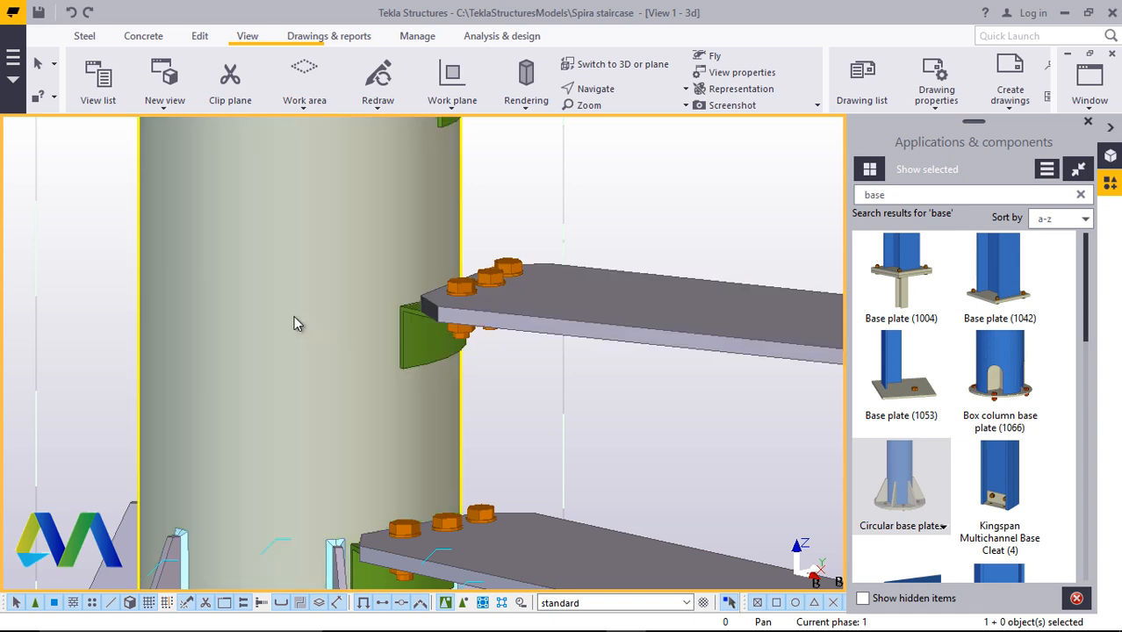
left_click(906, 201)
key("BackSpace")
key("BackSpace")
key("BackSpace")
key("BackSpace")
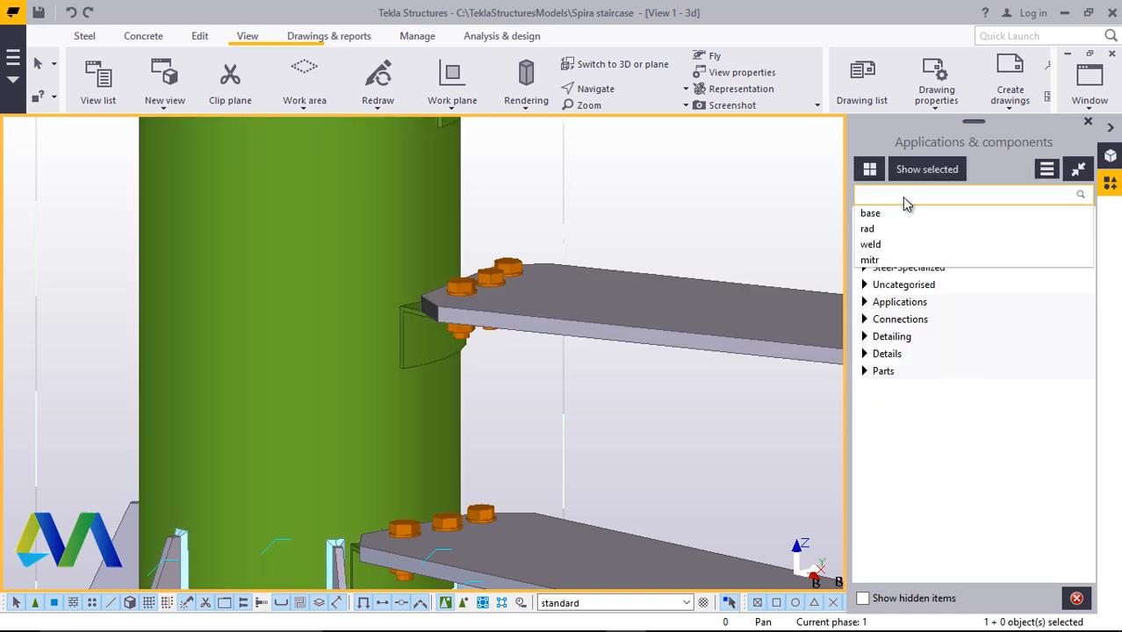
type("wel")
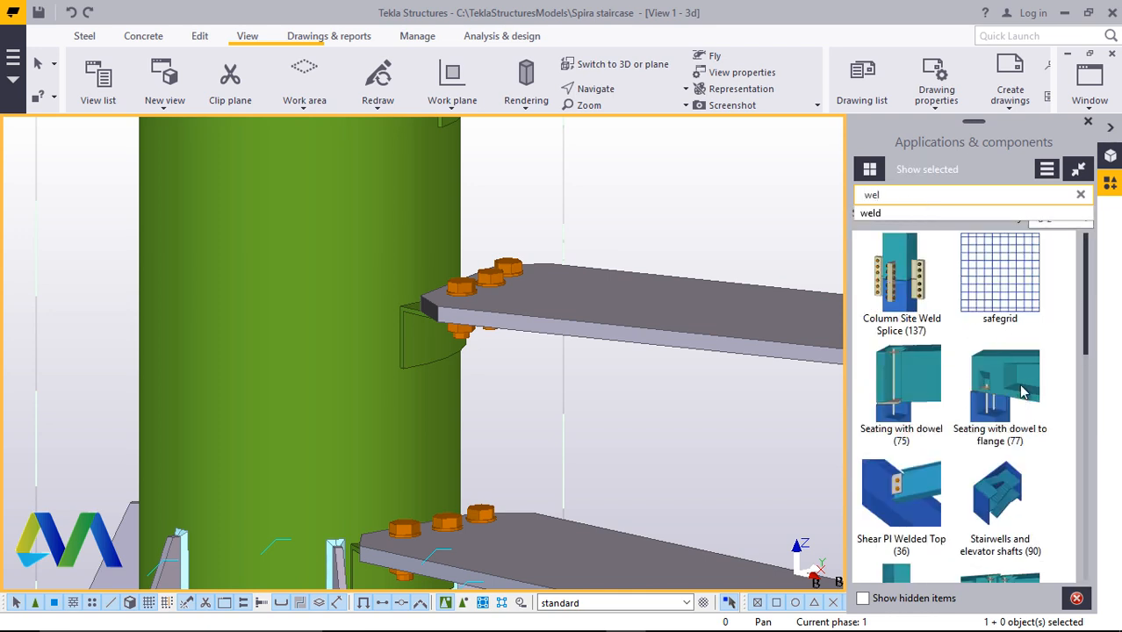
type("d")
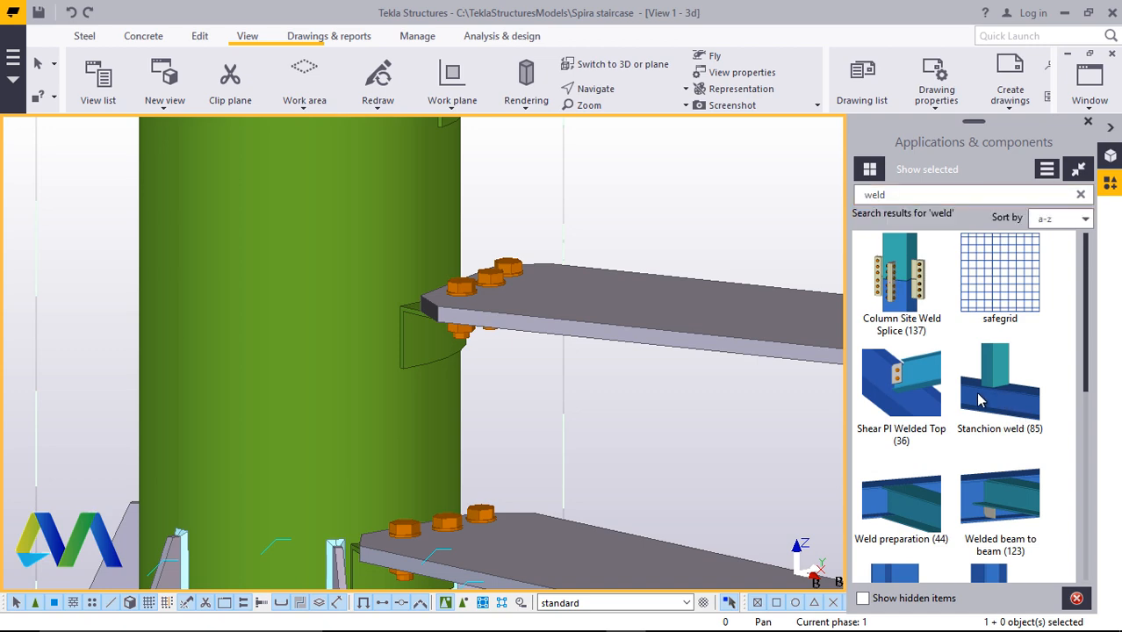
left_click(408, 378)
left_click(436, 354)
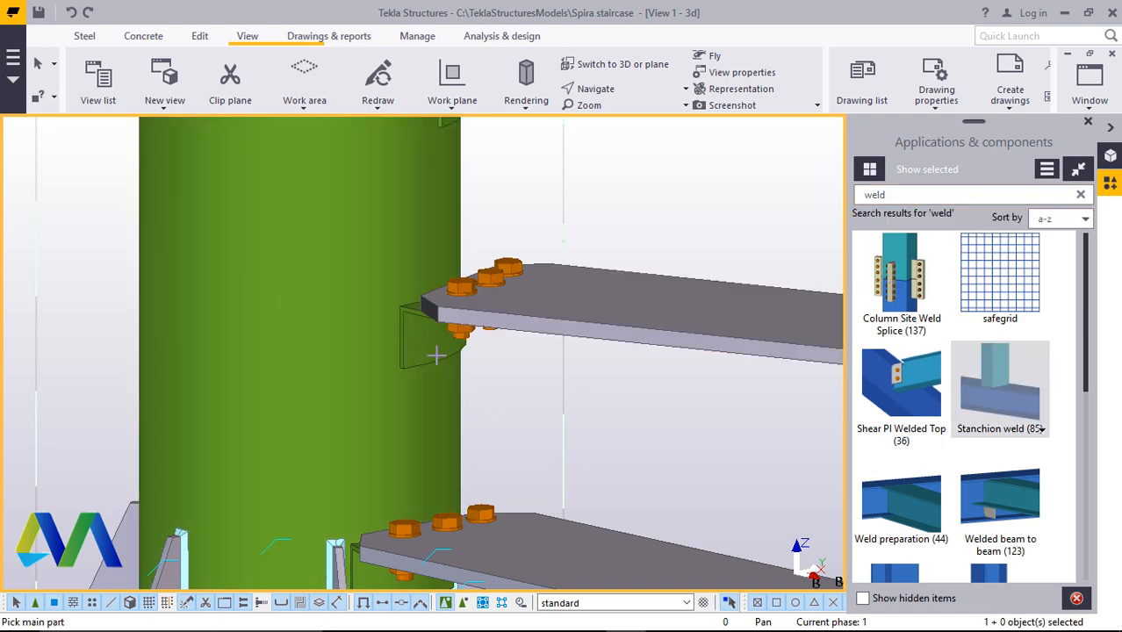
scroll(398, 397, "down", 3)
scroll(388, 258, "up", 4)
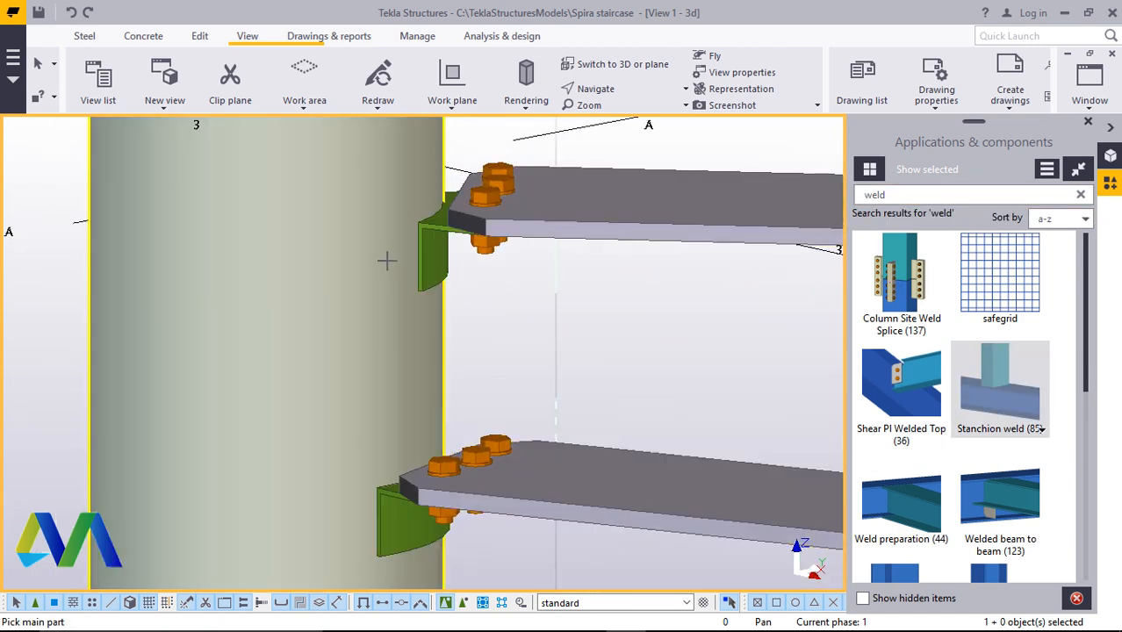
left_click(388, 258)
left_click(452, 269)
right_click(521, 298)
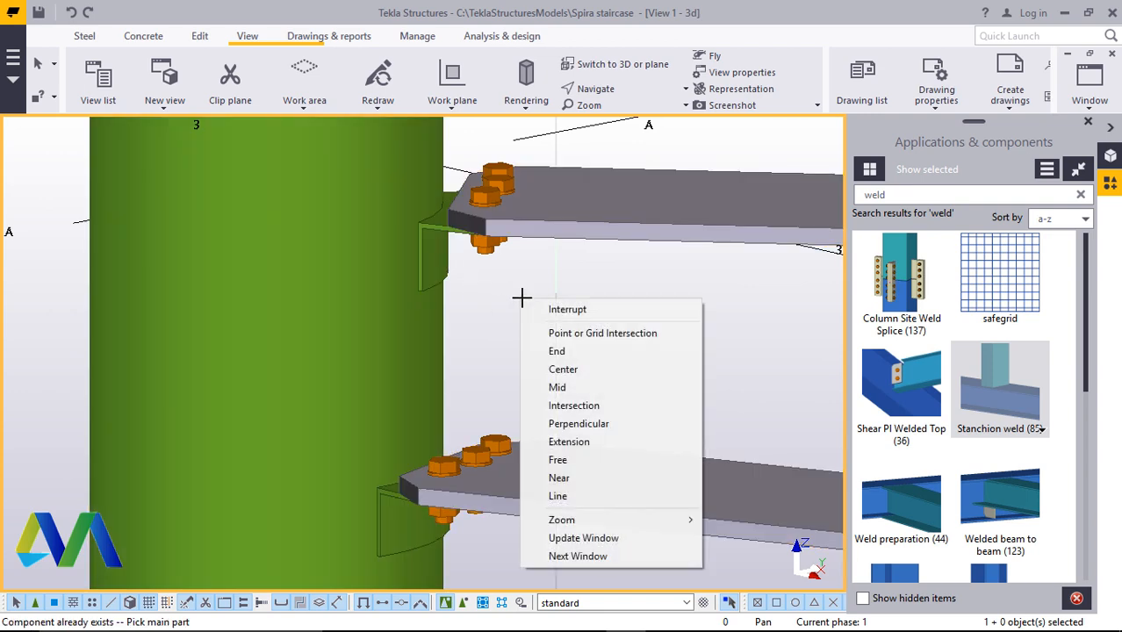
left_click(567, 309)
Redraw the view and orbit around the lower steps to examine the stair base
scroll(348, 380, "down", 3)
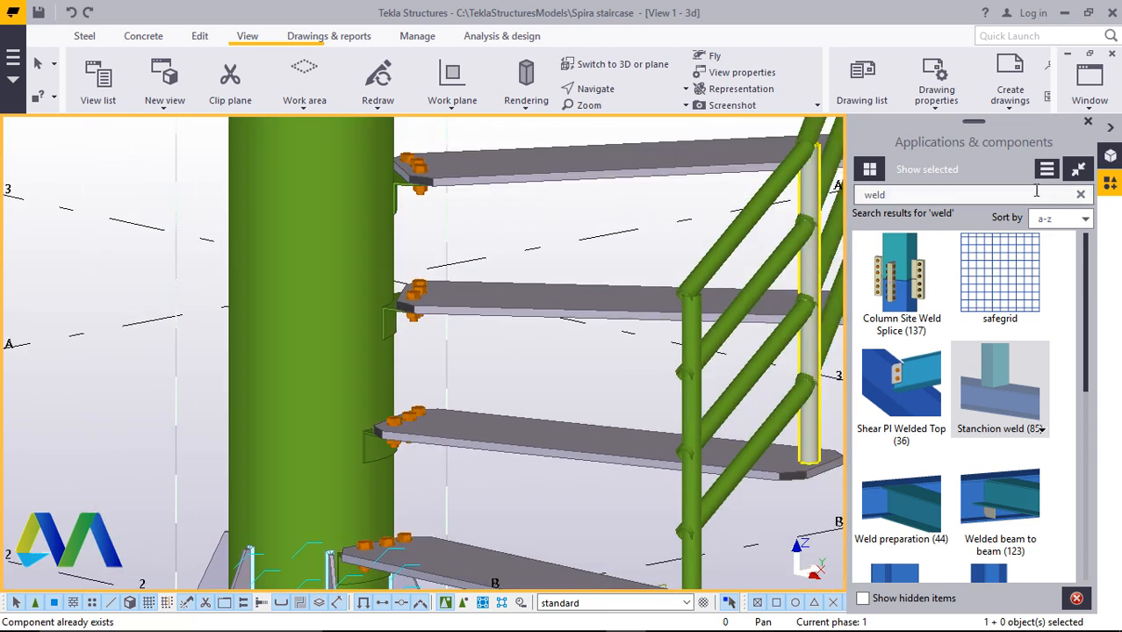
left_click(1088, 126)
scroll(424, 384, "down", 3)
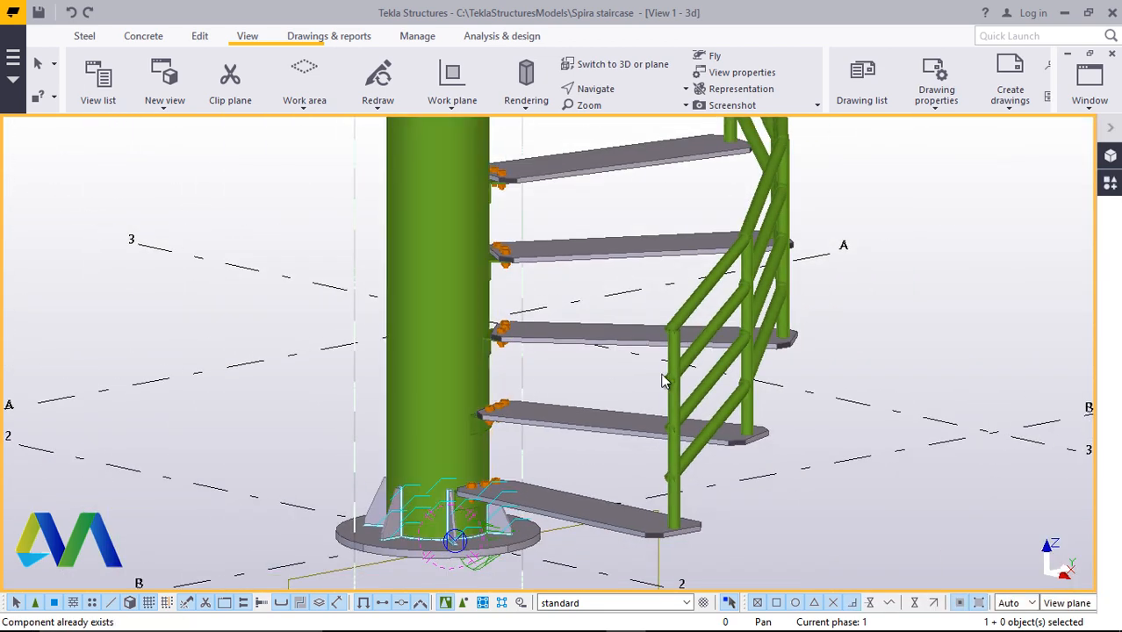
right_click(897, 301)
left_click(956, 390)
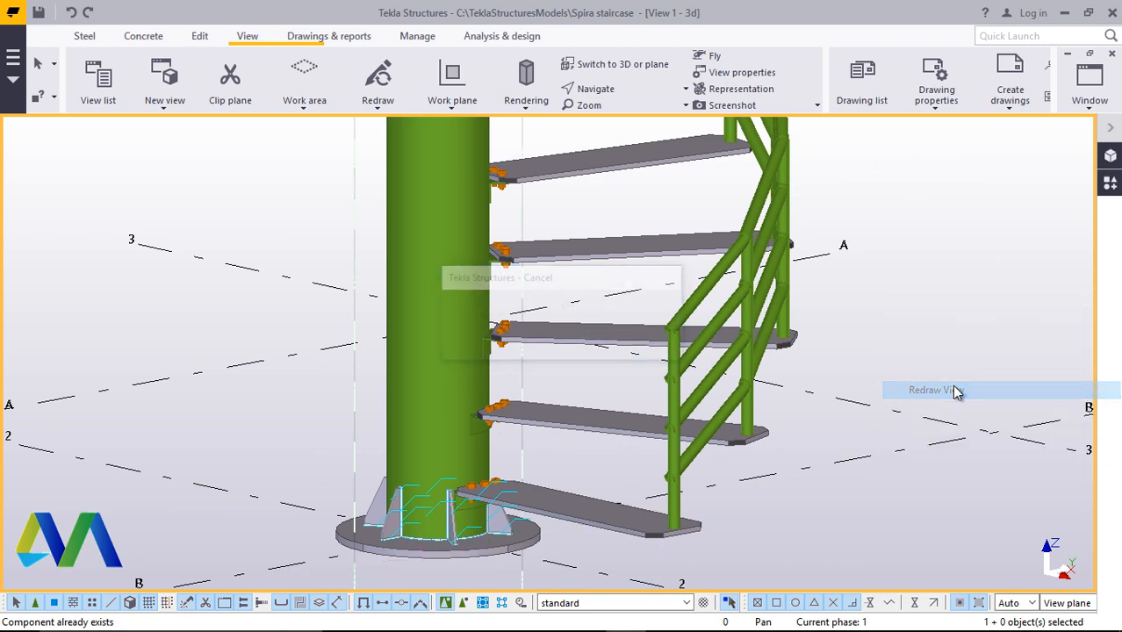
scroll(594, 167, "up", 2)
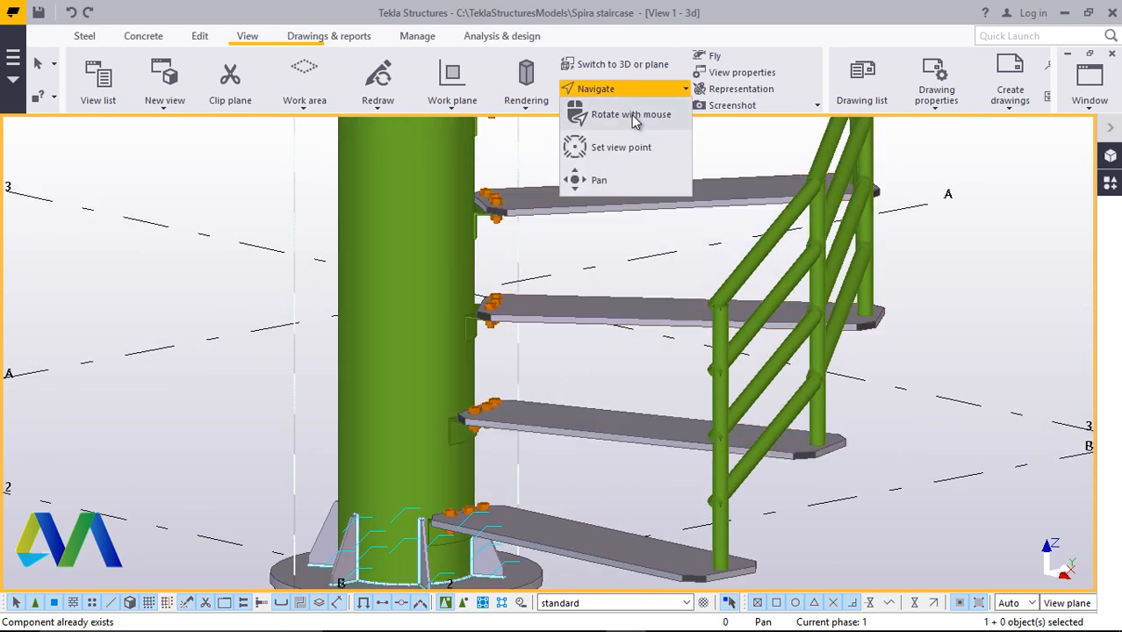
middle_click_drag(467, 437, 347, 432, "ctrl")
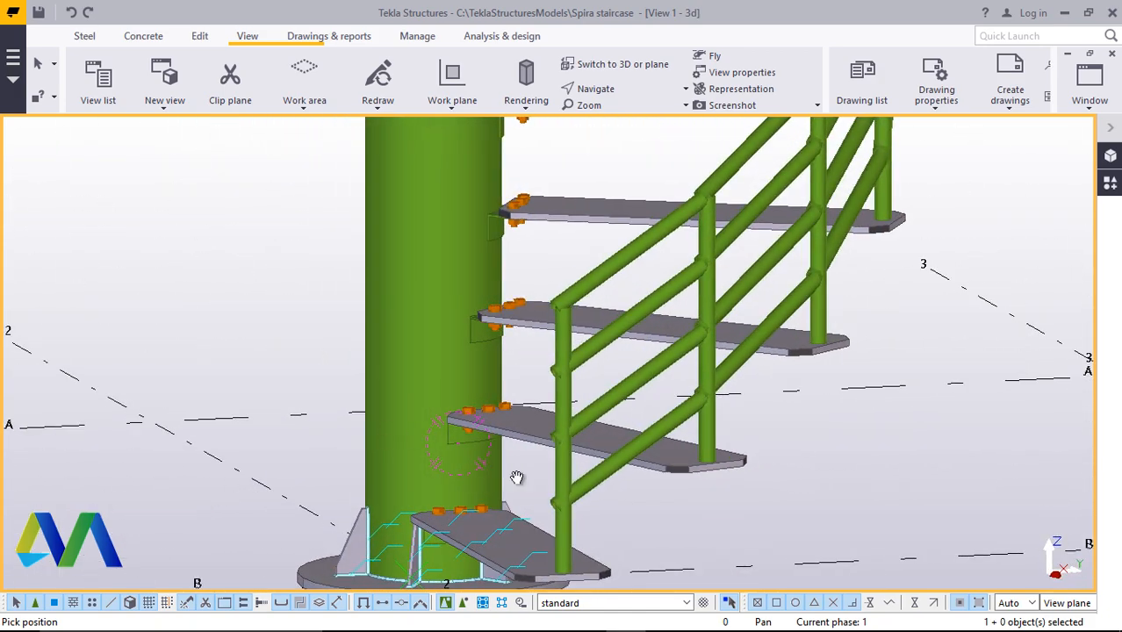
Pan and zoom along the staircase to examine the full height of the stair and column
scroll(546, 491, "down", 8)
middle_click_drag(594, 400, 571, 343, "ctrl")
scroll(570, 343, "up", 5)
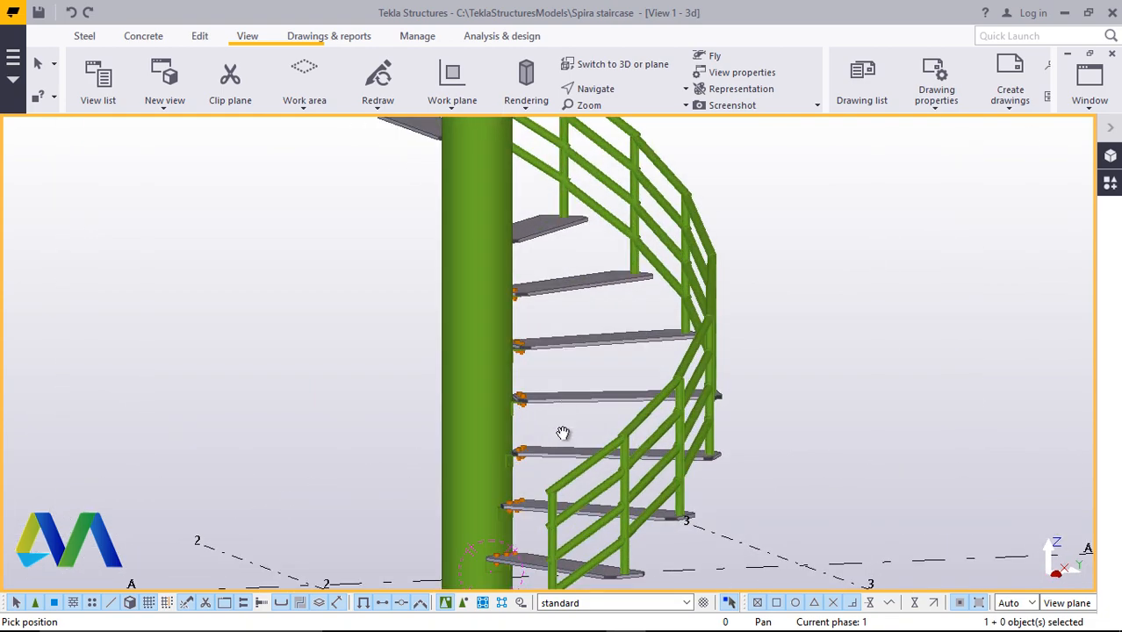
scroll(569, 413, "down", 3)
middle_click_drag(579, 328, 609, 417, "ctrl")
scroll(602, 351, "up", 3)
scroll(621, 451, "down", 2)
scroll(609, 416, "down", 2)
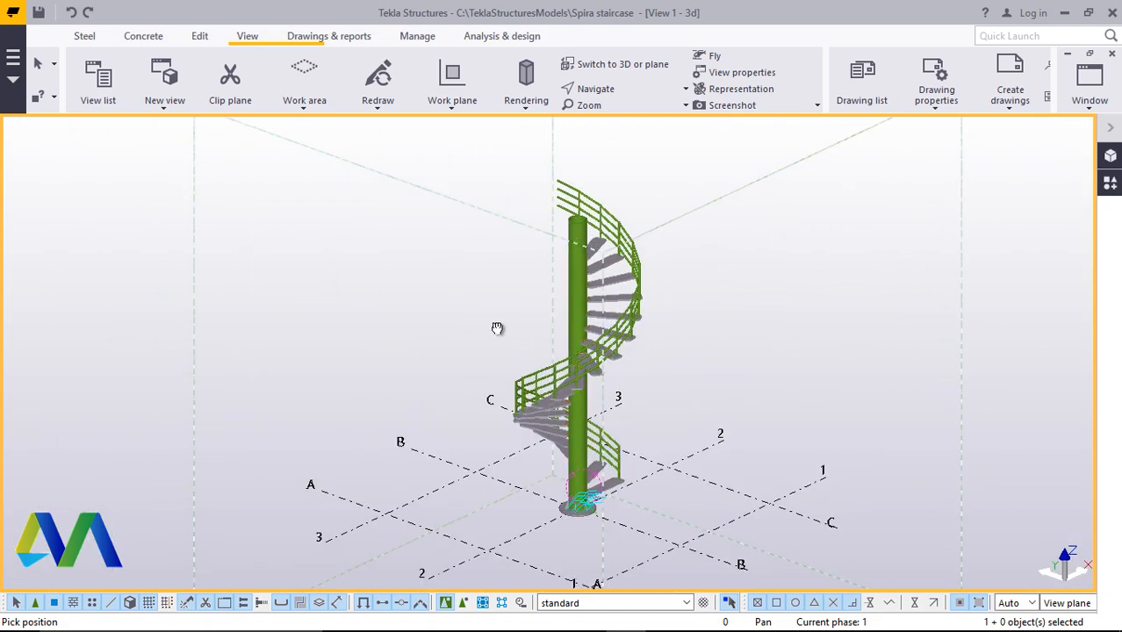
scroll(564, 235, "up", 4)
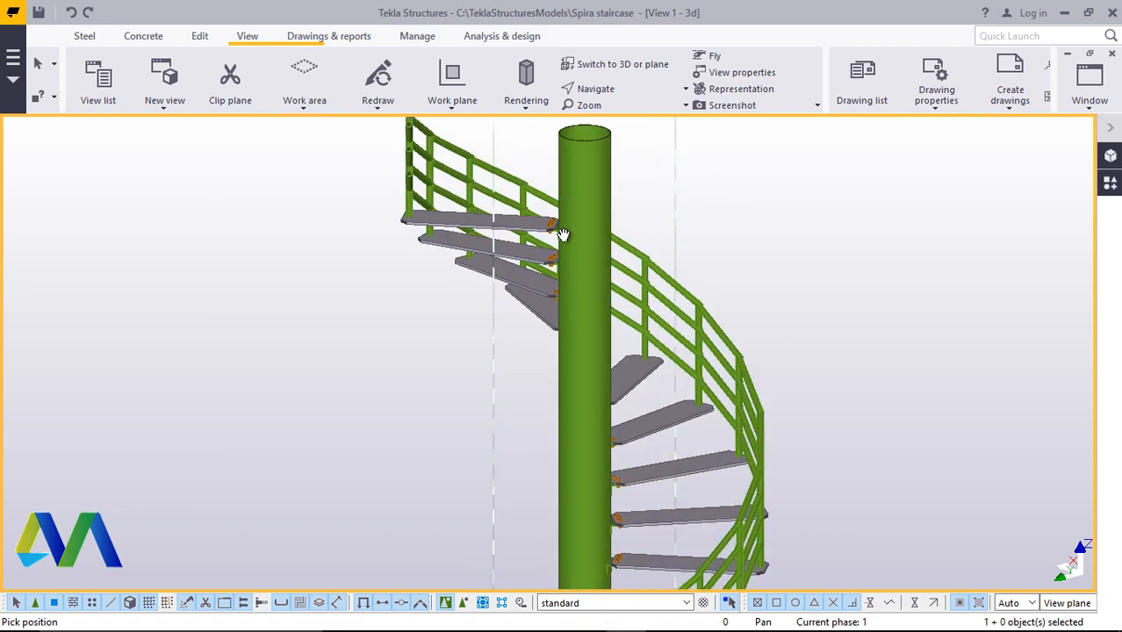
Rotate the view around the staircase to inspect the steps, handrails and column base from different angles
left_click(637, 97)
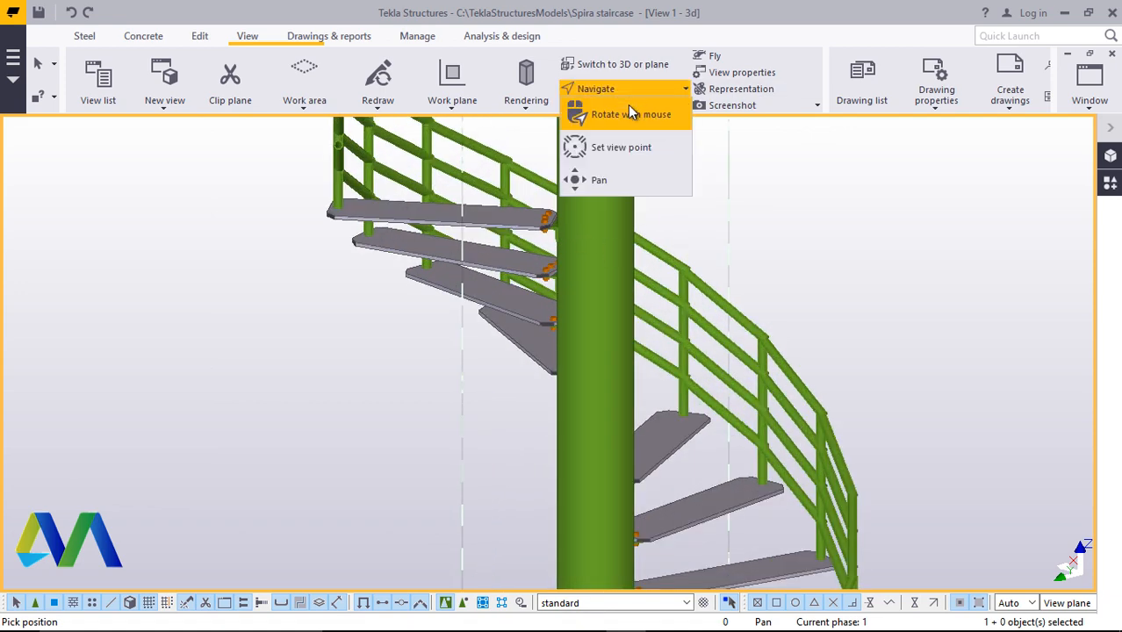
left_click(629, 113)
mouse_move(626, 305)
left_mouse_down()
mouse_move(458, 283)
mouse_move(781, 294)
mouse_move(707, 420)
mouse_move(729, 459)
mouse_move(855, 475)
mouse_move(954, 441)
mouse_move(626, 346)
mouse_move(776, 388)
mouse_move(892, 399)
mouse_move(948, 430)
mouse_move(758, 370)
mouse_move(694, 413)
mouse_move(886, 402)
mouse_move(752, 440)
mouse_move(694, 444)
mouse_move(613, 394)
mouse_move(526, 426)
mouse_move(492, 344)
left_mouse_up()
scroll(780, 294, "up", 5)
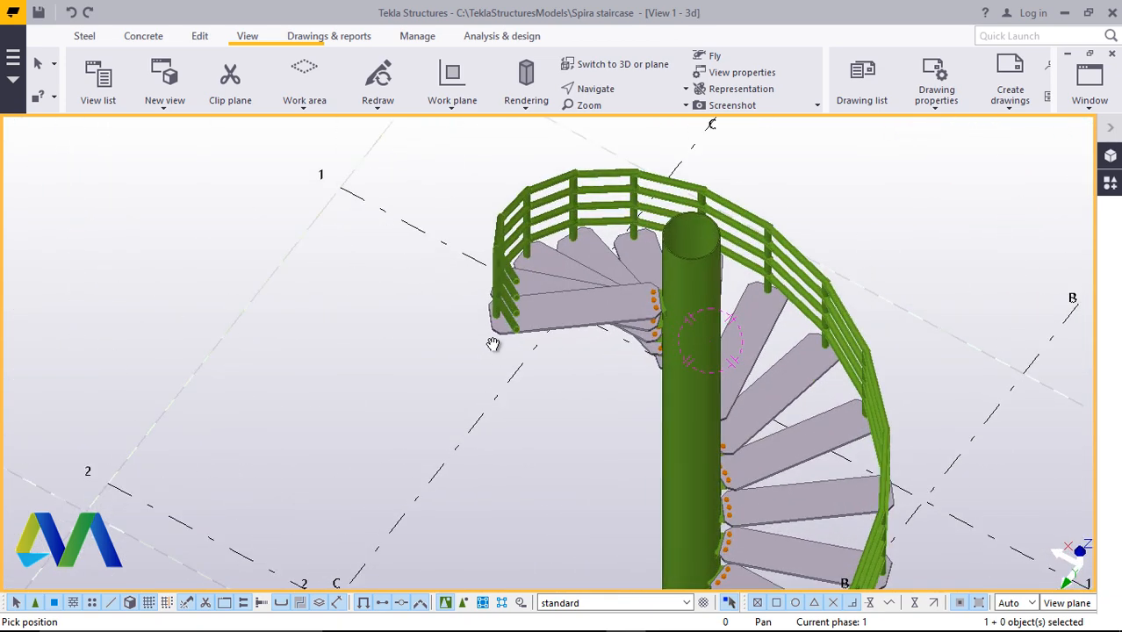
scroll(632, 321, "down", 3)
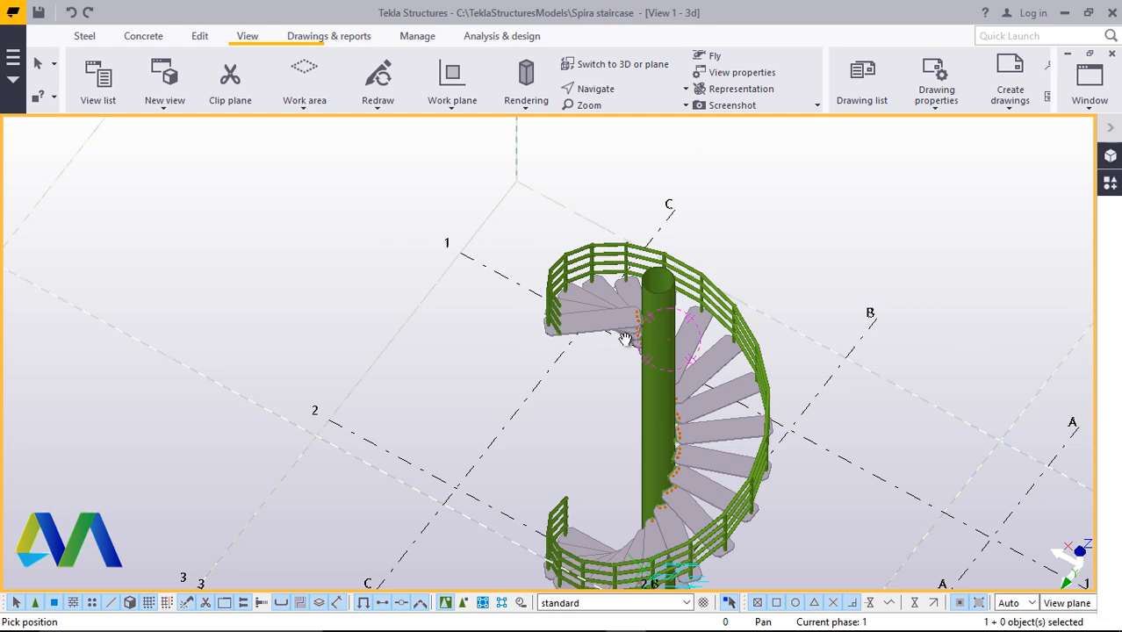
middle_click_drag(626, 339, 725, 251, "ctrl")
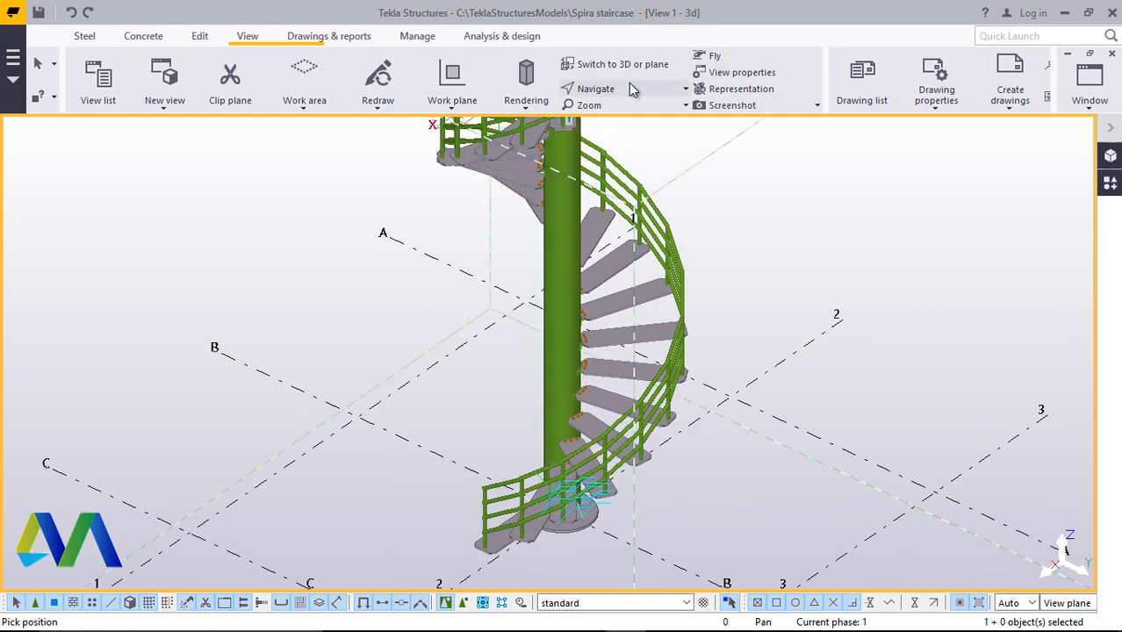
left_click(619, 113)
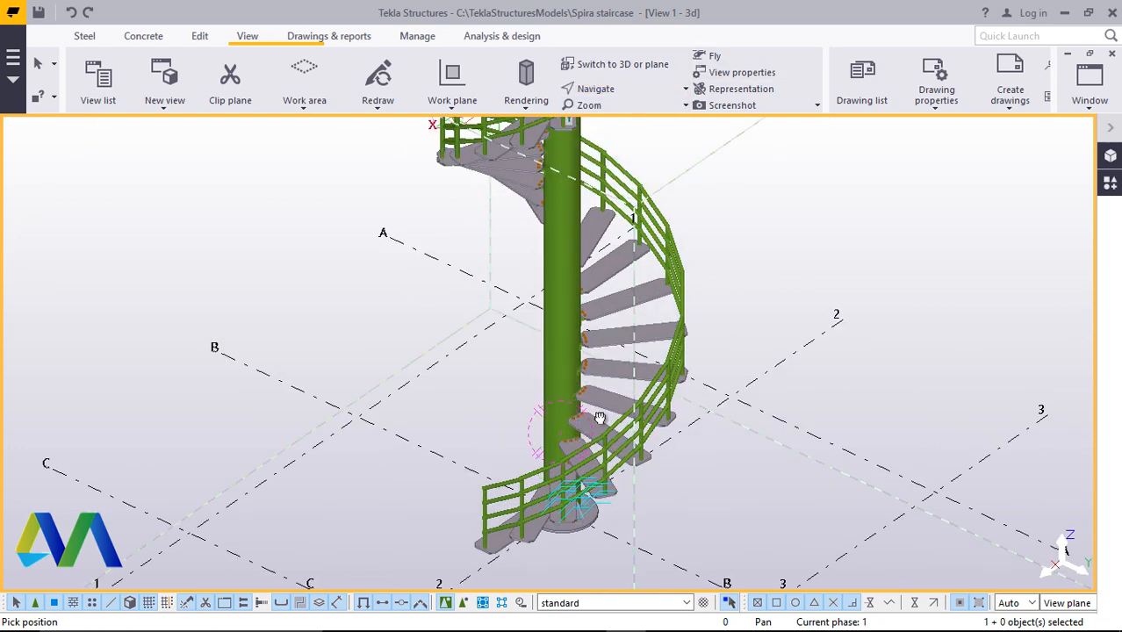
left_click_drag(600, 418, 910, 330)
scroll(549, 502, "up", 5)
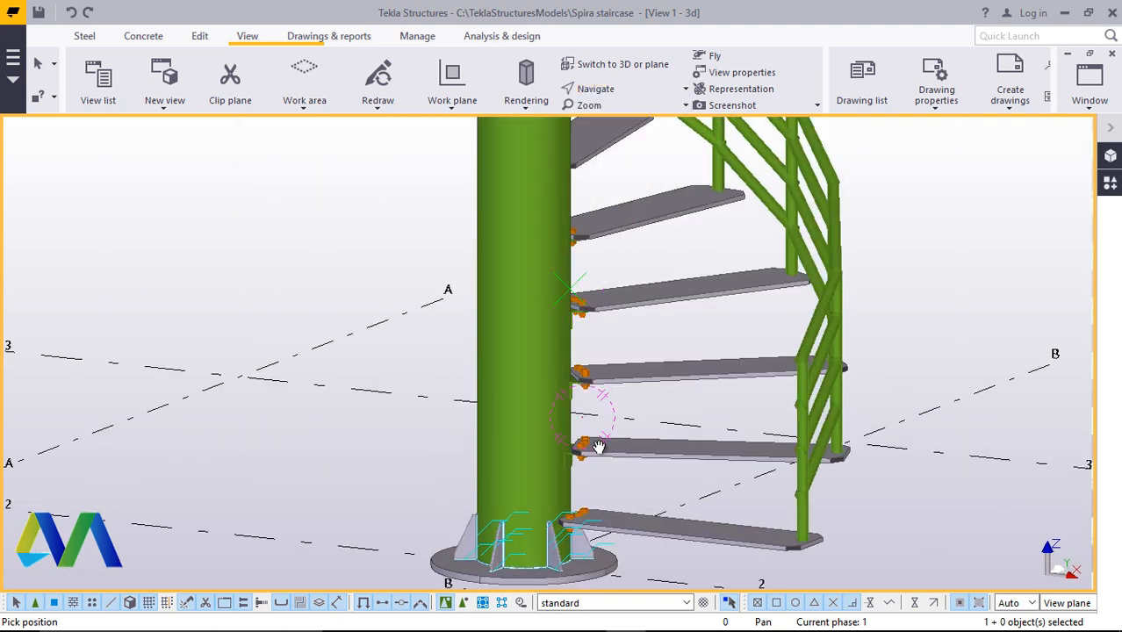
left_click_drag(598, 447, 586, 354)
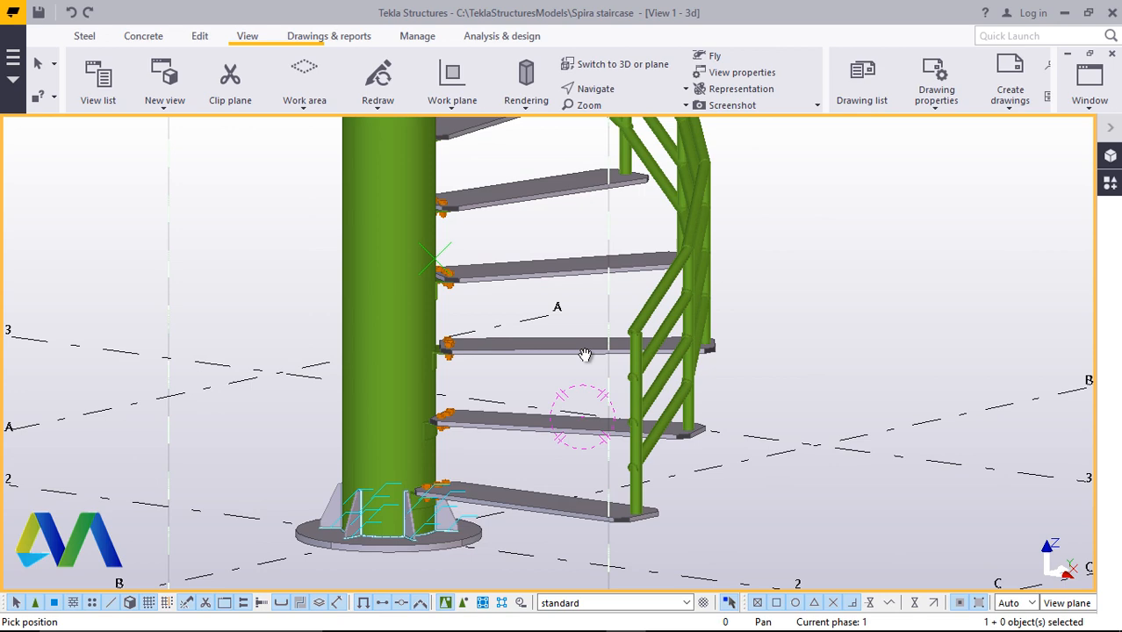
left_click(622, 90)
left_click(625, 110)
left_click_drag(471, 357, 376, 433)
scroll(436, 353, "up", 3)
left_click_drag(489, 341, 792, 401)
left_click_drag(564, 396, 813, 287)
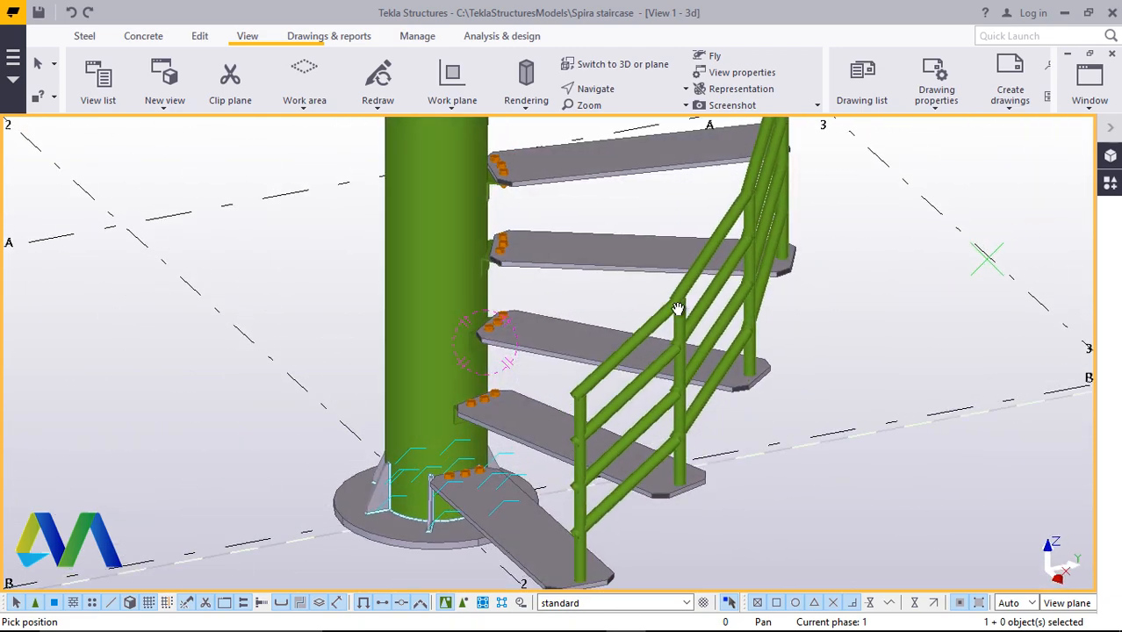
left_click_drag(678, 309, 690, 307)
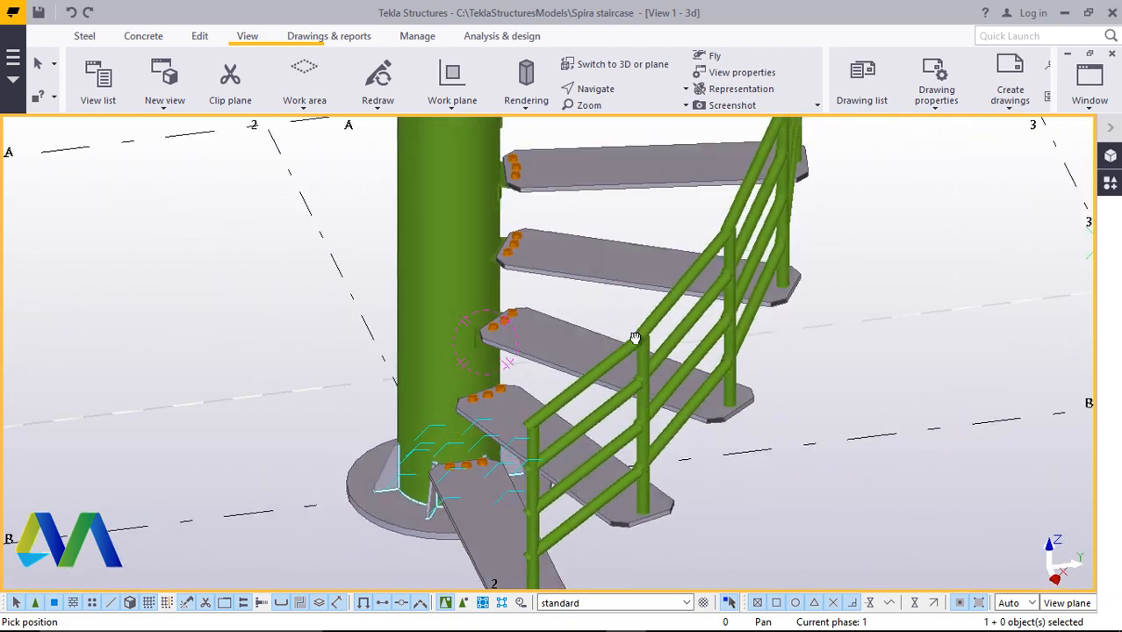